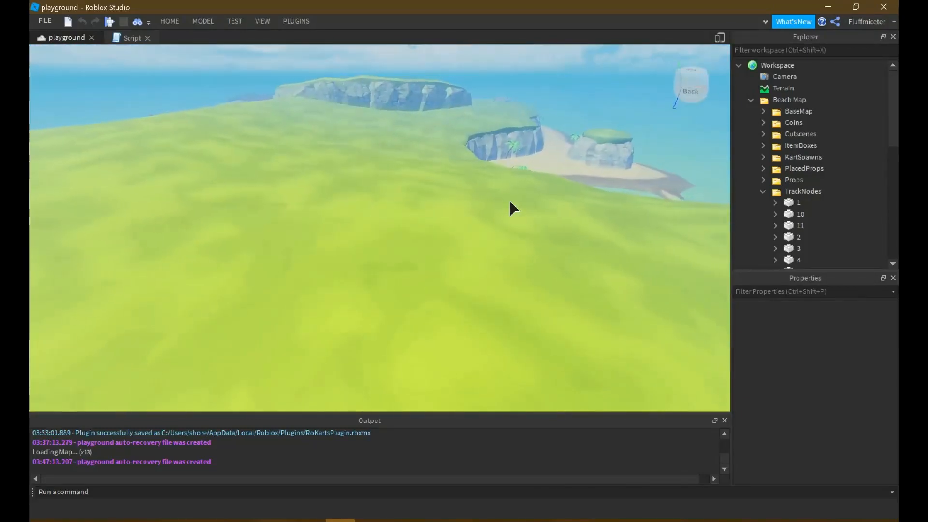
pyautogui.press('s')
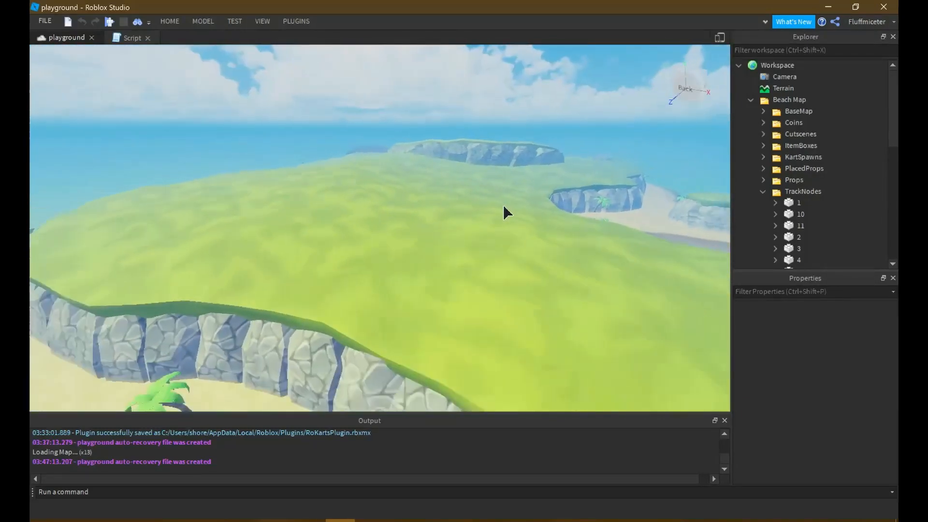
pyautogui.moveTo(443, 232); pyautogui.dragTo(361, 204, button='right')
pyautogui.press('w')
pyautogui.press('w')
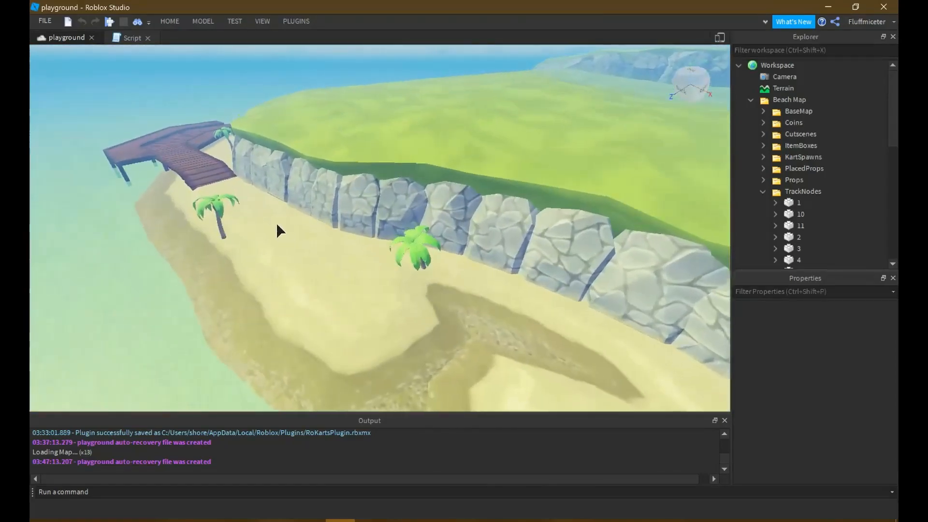
# Open the RoKarts Map Plugin, choose the Base Map Import action and start it
pyautogui.click(293, 20)
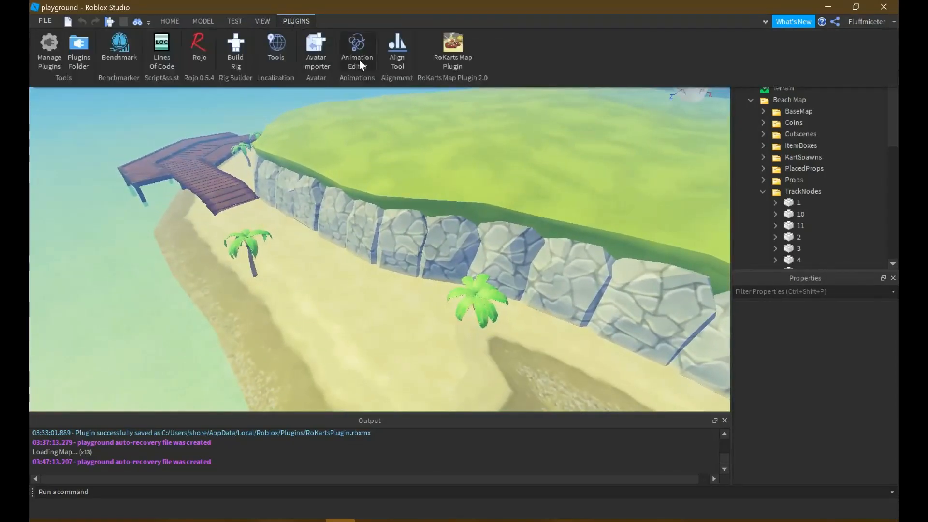
pyautogui.click(434, 47)
pyautogui.moveTo(384, 289); pyautogui.dragTo(375, 283, button='right')
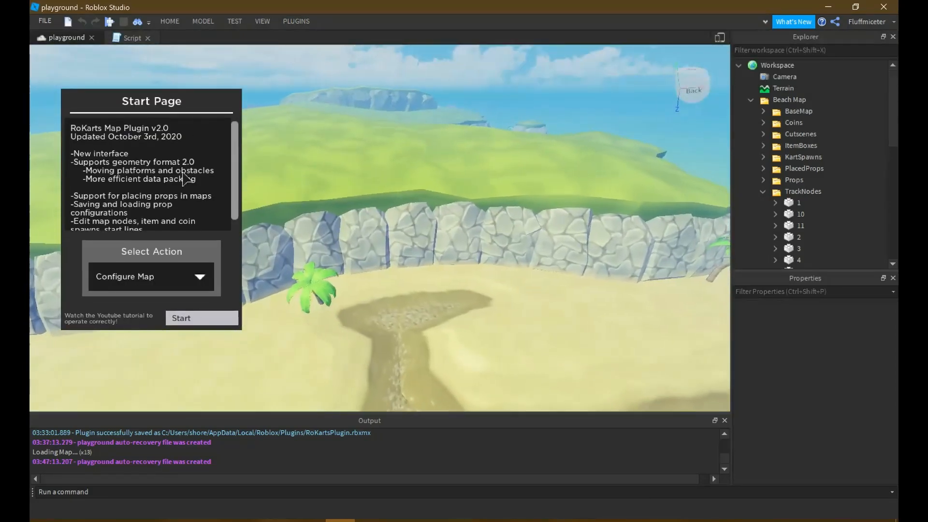
pyautogui.click(170, 276)
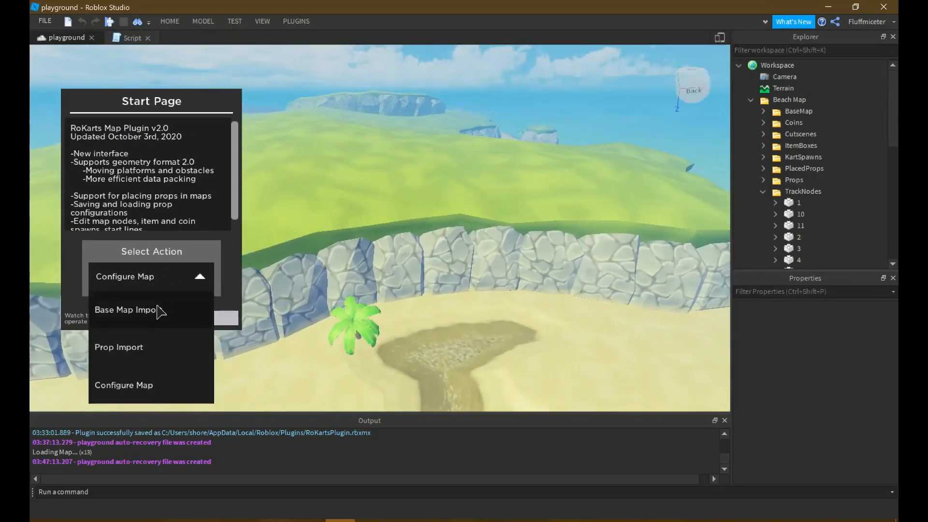
pyautogui.click(158, 311)
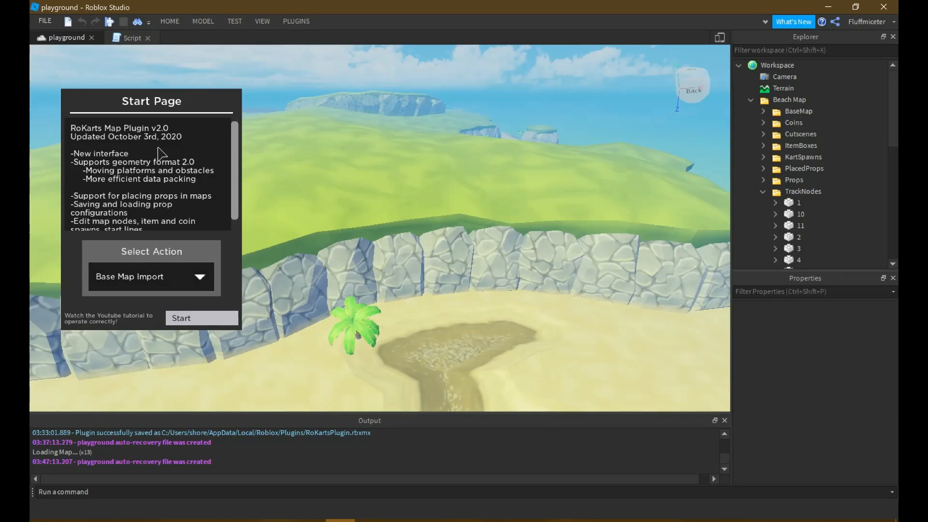
pyautogui.scroll(-1, 158, 153)
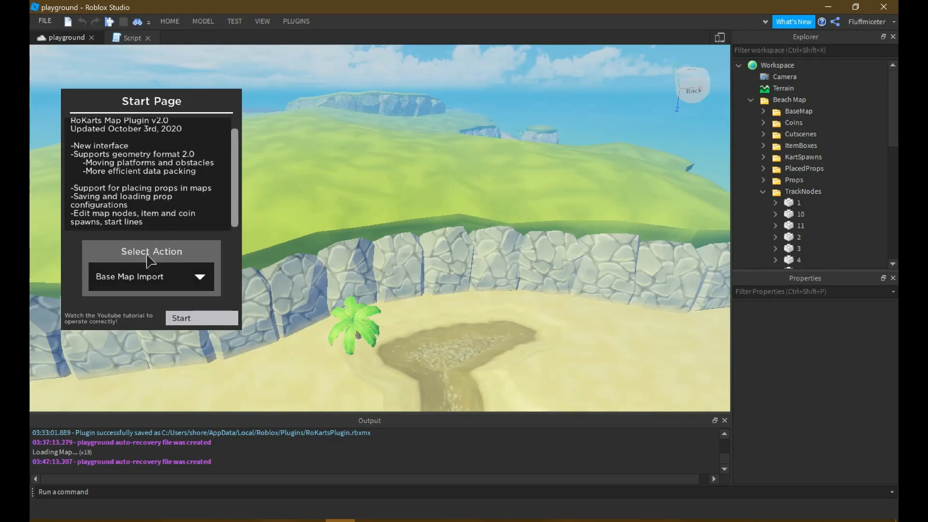
pyautogui.click(152, 277)
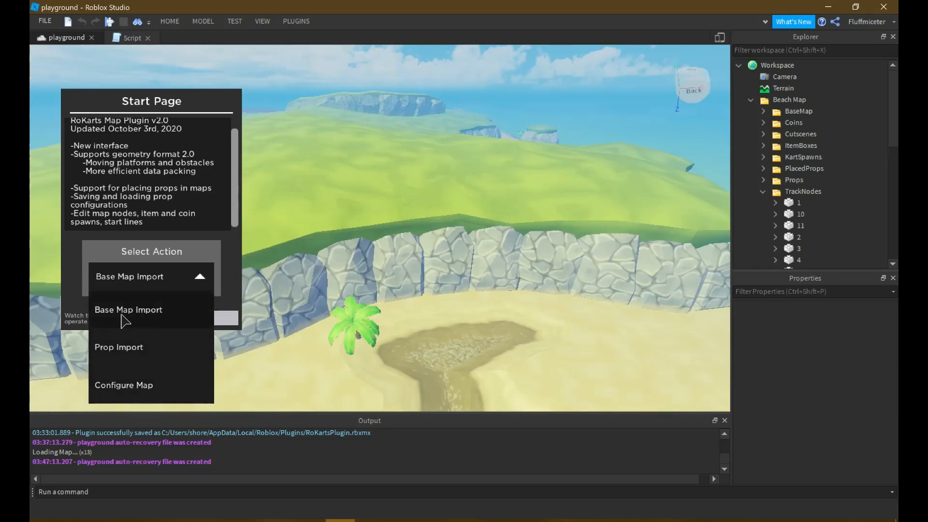
pyautogui.click(159, 321)
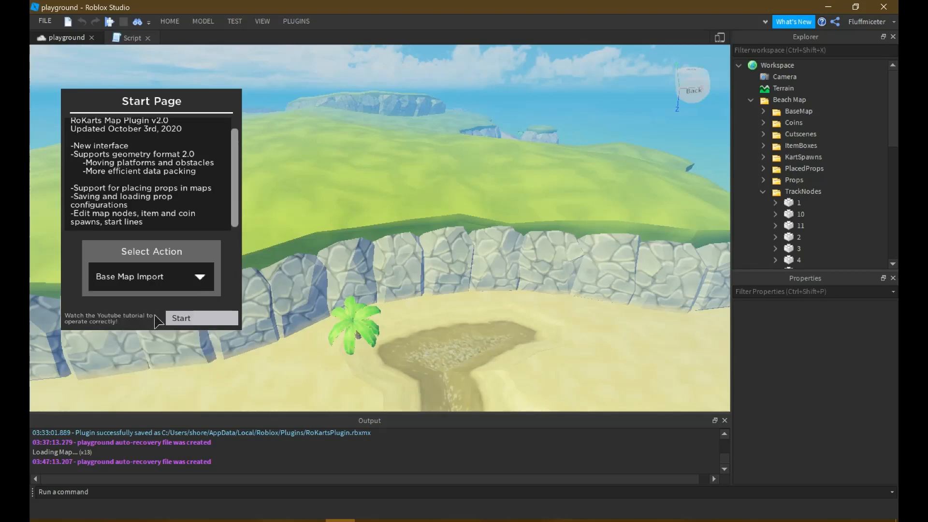
pyautogui.click(195, 322)
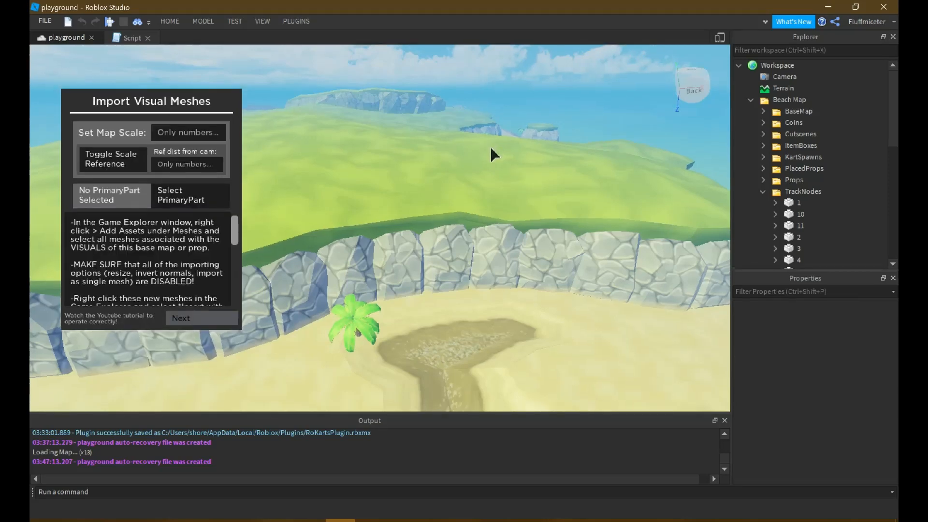
pyautogui.moveTo(490, 147); pyautogui.dragTo(473, 145, button='right')
pyautogui.scroll(-3, 466, 141)
pyautogui.scroll(2, 465, 140)
pyautogui.scroll(5, 456, 138)
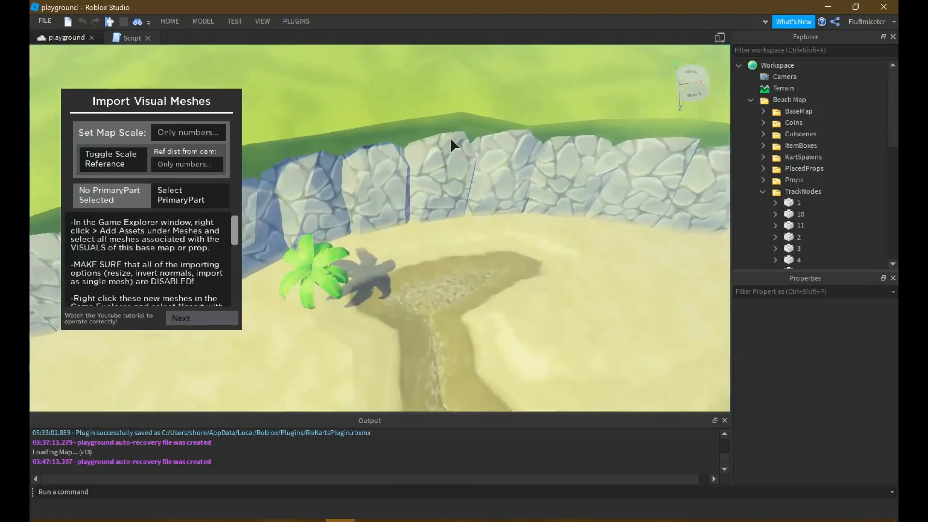
pyautogui.scroll(-2, 381, 123)
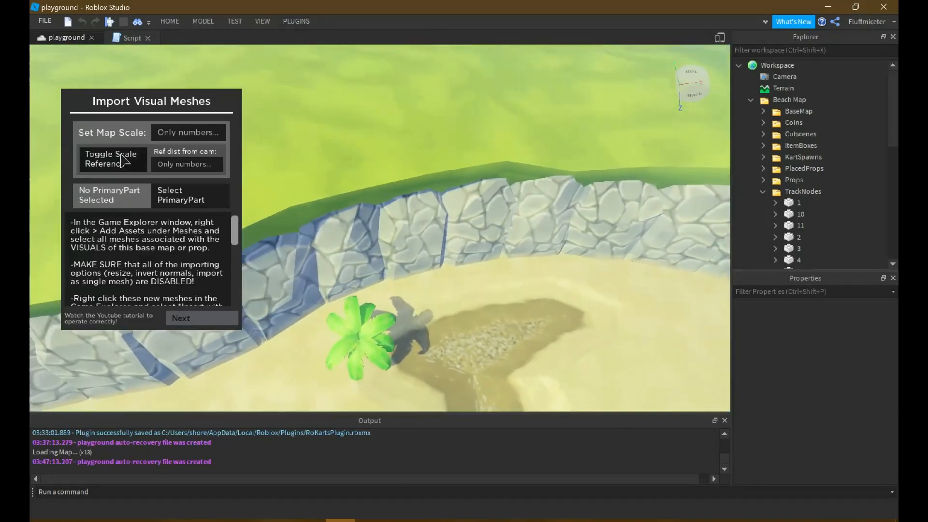
pyautogui.press('a')
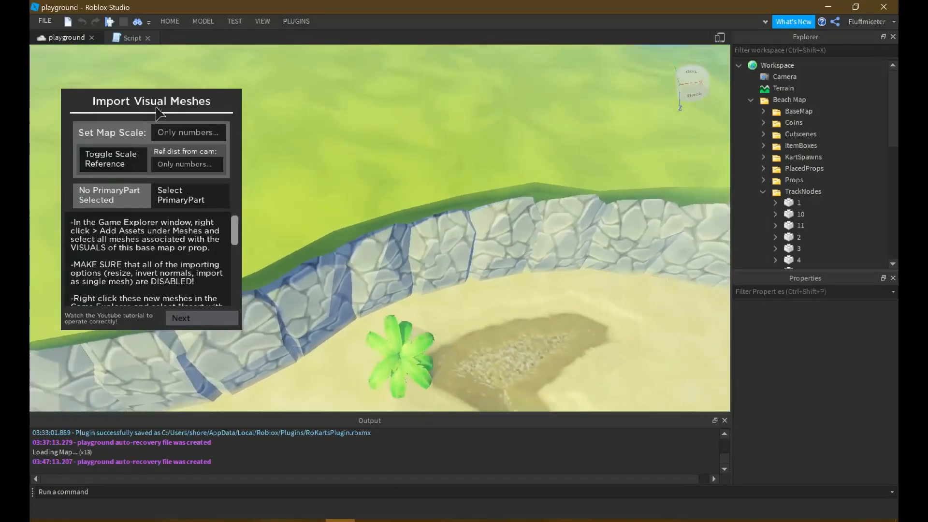
pyautogui.press('s')
# Show the Game Explorer and expand its Meshes folder
pyautogui.moveTo(146, 103); pyautogui.dragTo(203, 103)
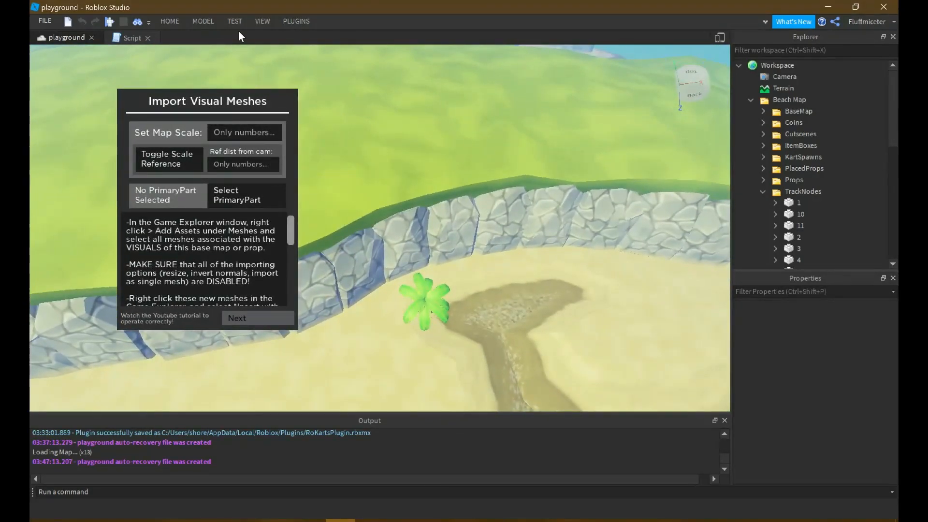
pyautogui.click(263, 22)
pyautogui.click(139, 38)
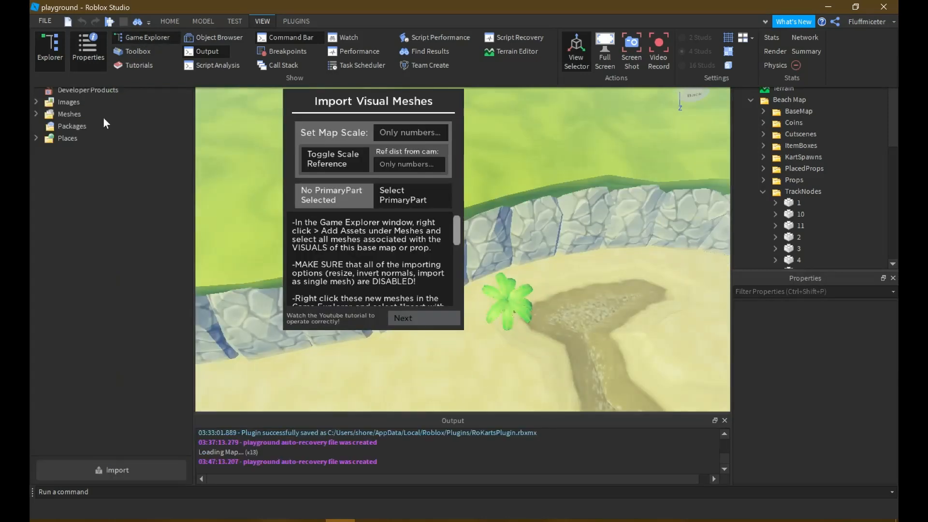
pyautogui.click(40, 112)
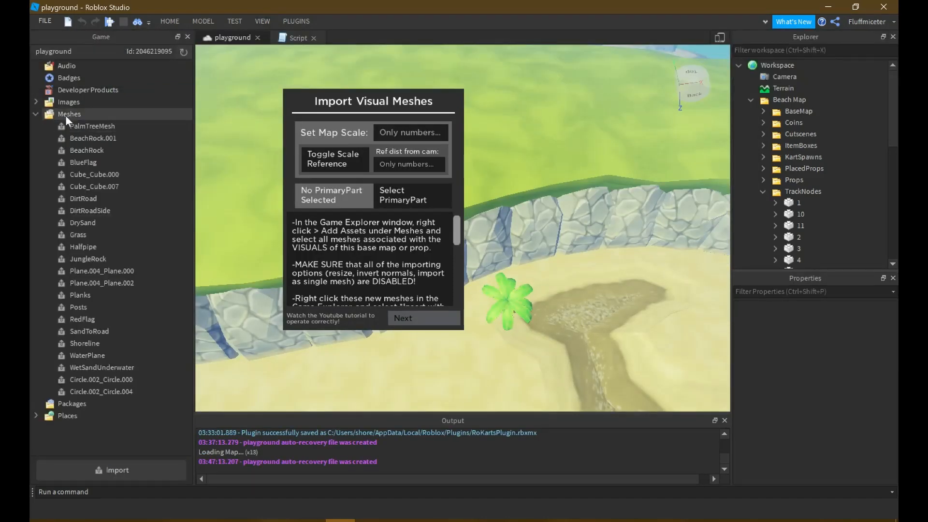
pyautogui.click(76, 127)
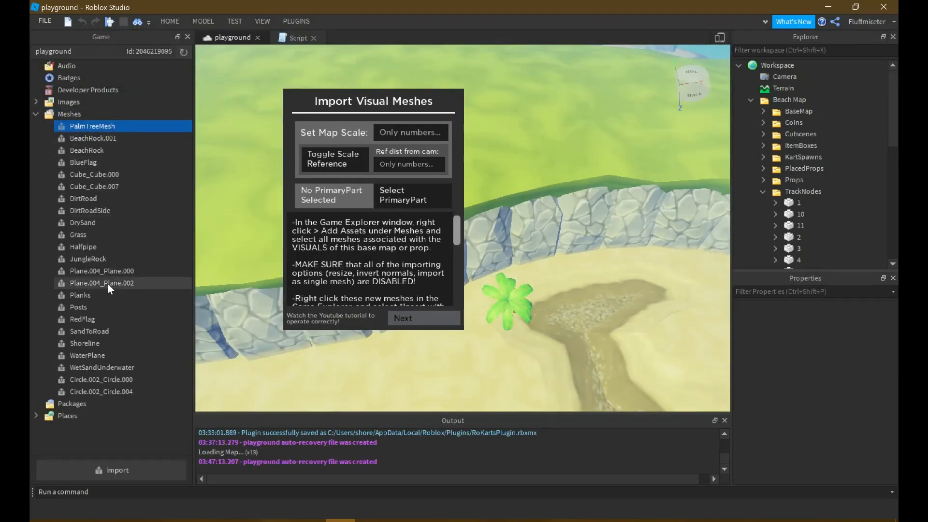
pyautogui.keyDown('shift'); pyautogui.click(86, 391); pyautogui.keyUp('shift')
pyautogui.click(101, 259)
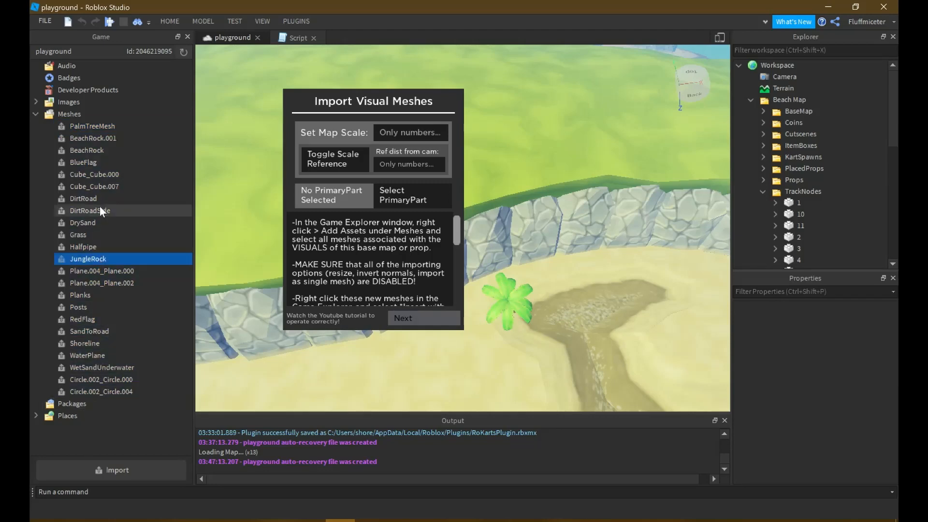
pyautogui.click(91, 210)
pyautogui.moveTo(677, 177); pyautogui.dragTo(652, 231, button='right')
pyautogui.moveTo(418, 101); pyautogui.dragTo(330, 213)
pyautogui.moveTo(349, 170); pyautogui.dragTo(574, 166, button='right')
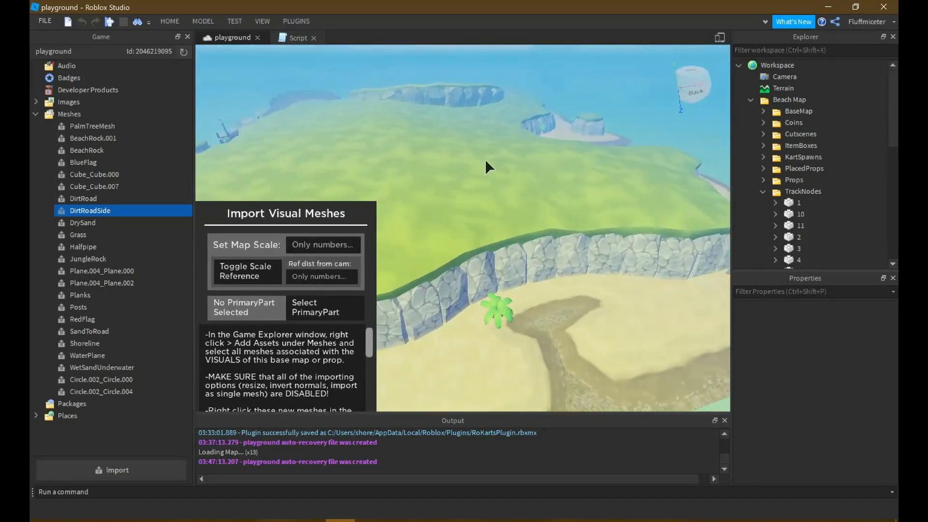
pyautogui.press('a')
# Collapse the Beach Map folder and move it from Workspace into ReplicatedStorage
pyautogui.click(776, 102)
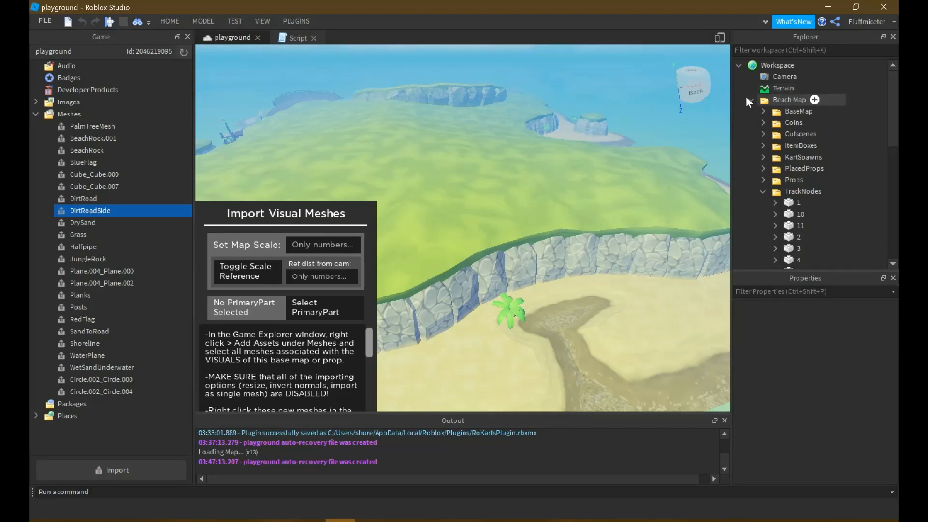
pyautogui.click(750, 100)
pyautogui.moveTo(773, 100); pyautogui.dragTo(773, 147)
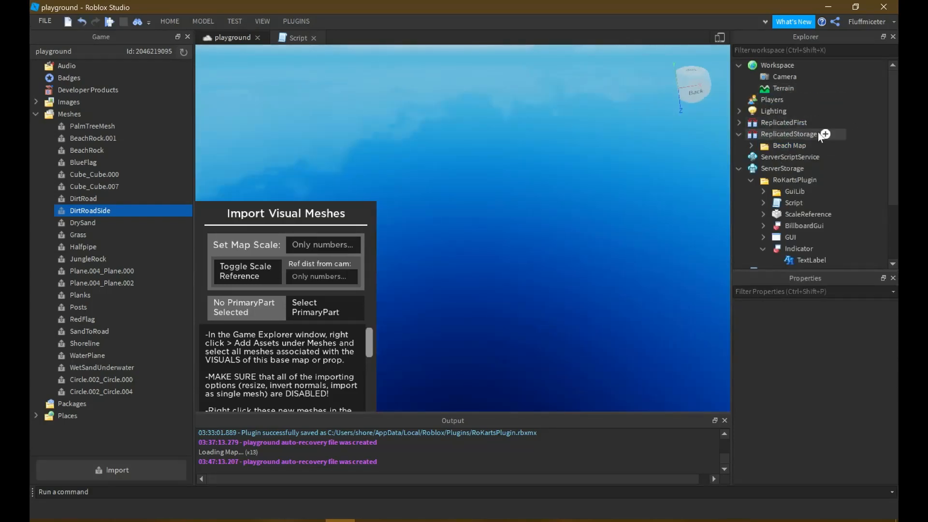
pyautogui.click(739, 133)
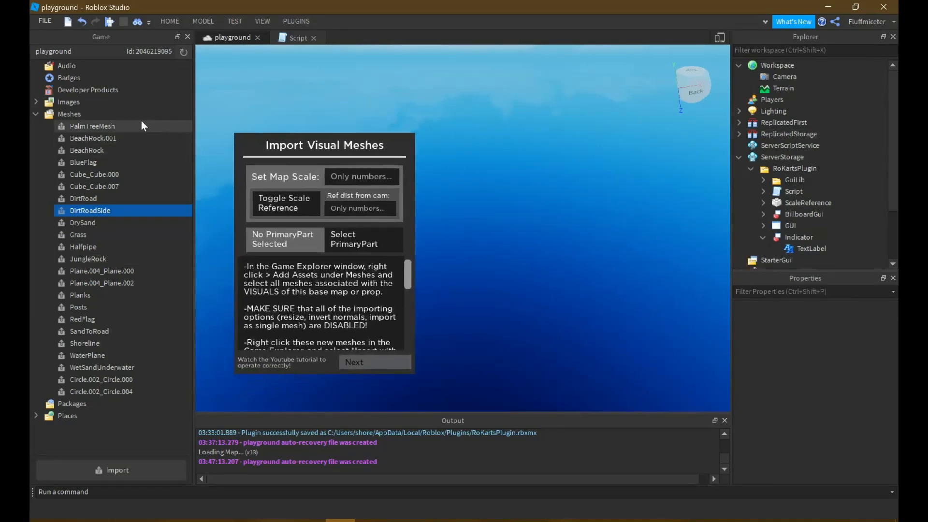
# Close the map plugin and insert every mesh except PalmTreeMesh into the Workspace with location
pyautogui.click(115, 125)
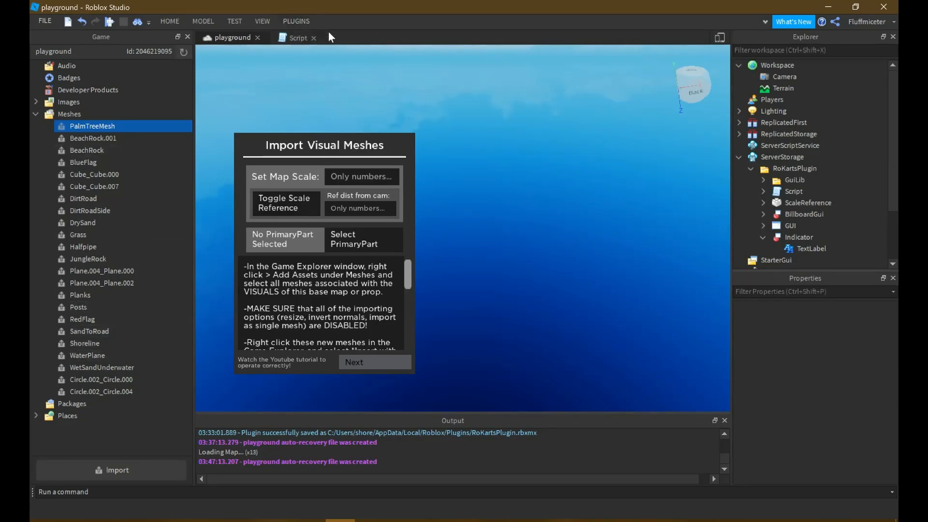
pyautogui.click(300, 22)
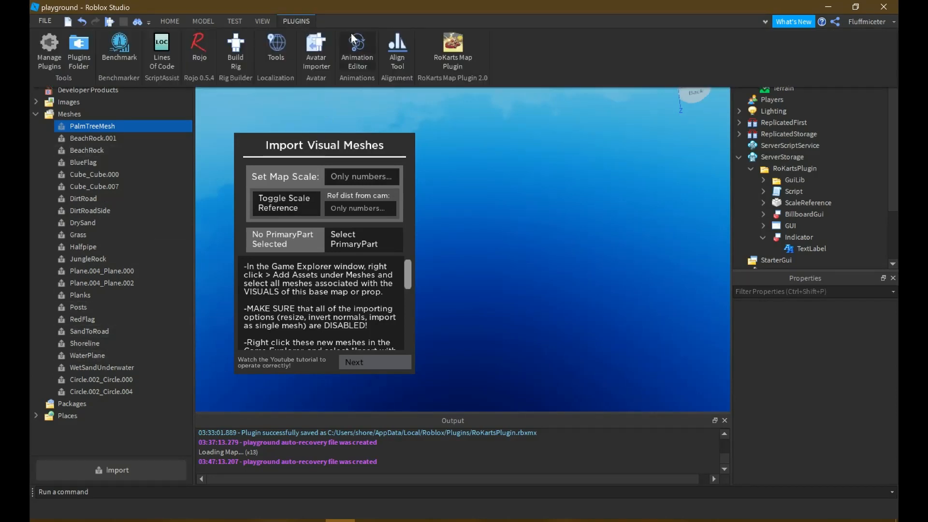
pyautogui.click(470, 49)
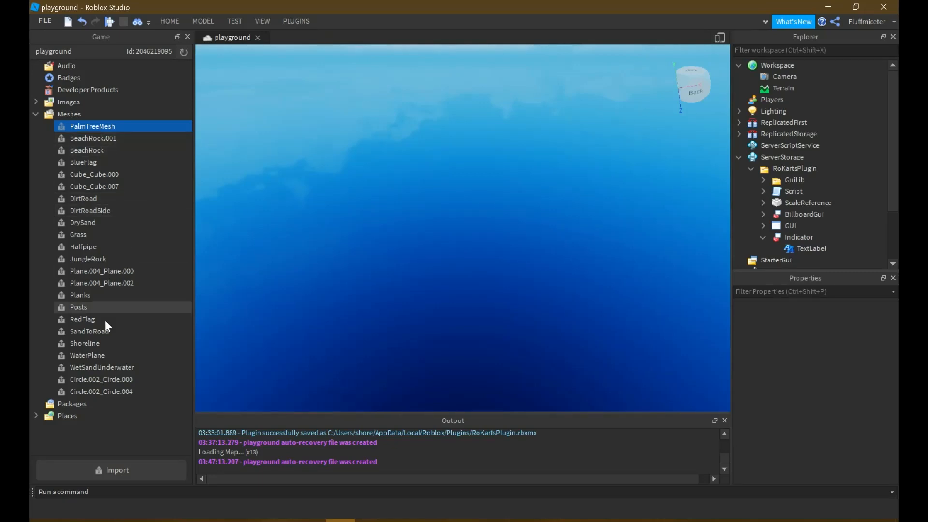
pyautogui.keyDown('shift'); pyautogui.click(102, 390); pyautogui.keyUp('shift')
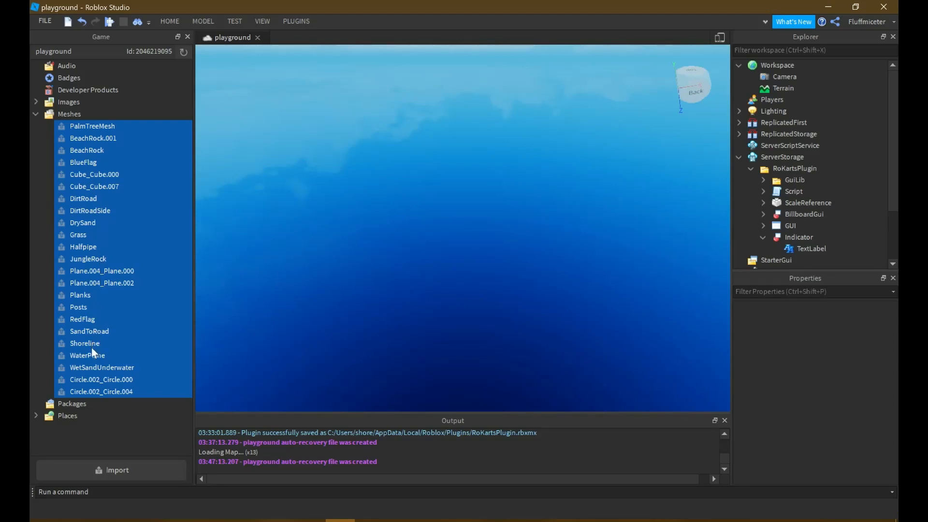
pyautogui.keyDown('ctrl'); pyautogui.click(95, 126); pyautogui.keyUp('ctrl')
pyautogui.rightClick(102, 148)
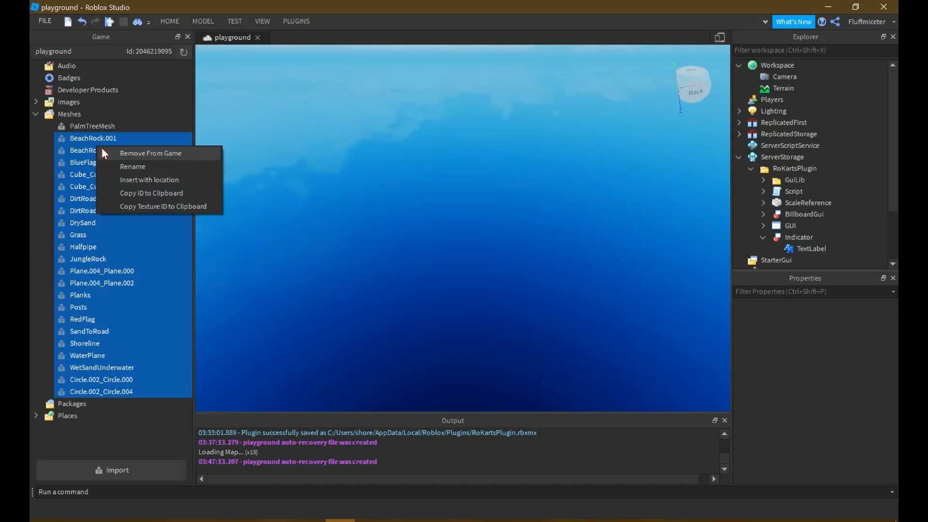
pyautogui.click(140, 179)
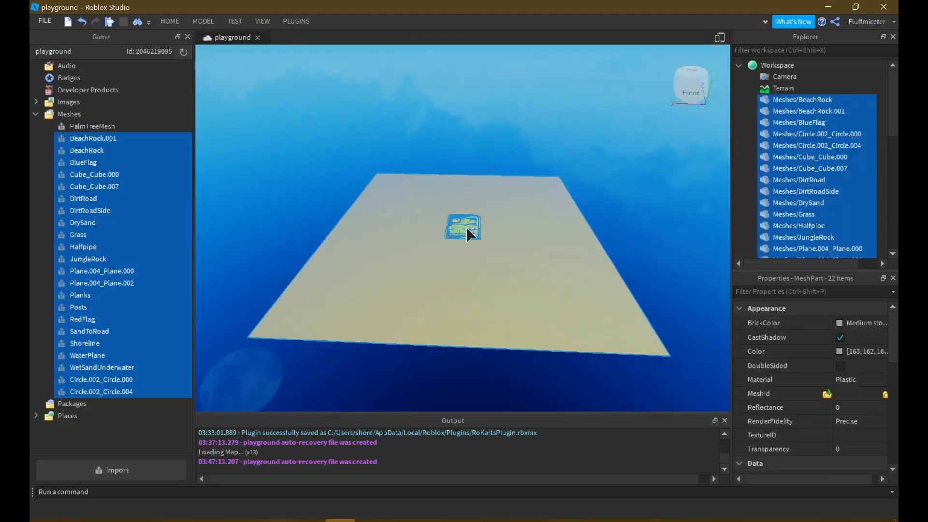
# Inspect the inserted map meshes and delete all of them from the Workspace
pyautogui.scroll(10, 462, 224)
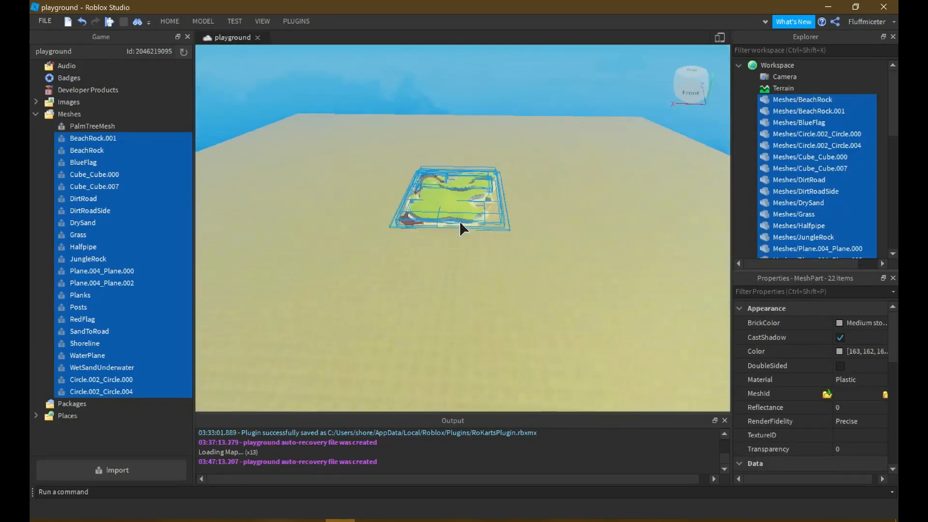
pyautogui.scroll(5, 458, 212)
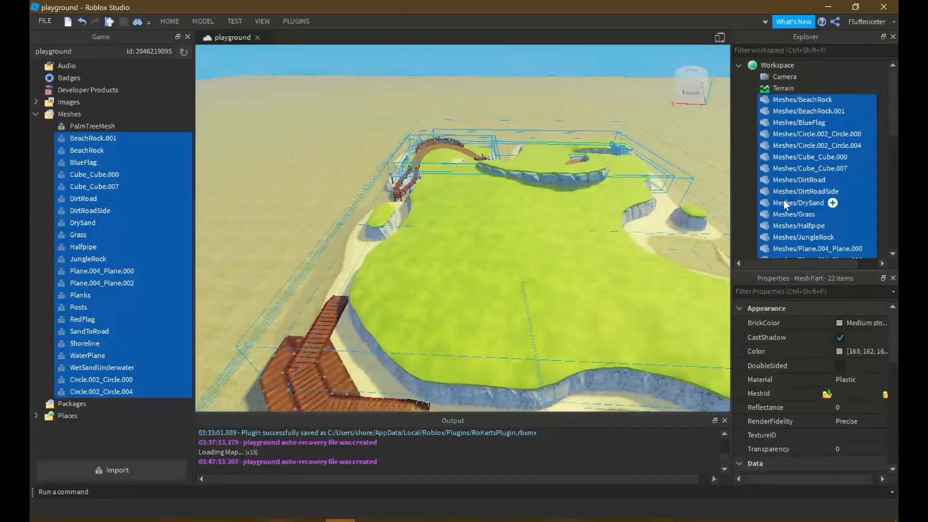
pyautogui.press('d')
pyautogui.moveTo(525, 225); pyautogui.dragTo(497, 227, button='right')
pyautogui.press('s')
pyautogui.press('w')
pyautogui.press('s')
pyautogui.scroll(7, 501, 235)
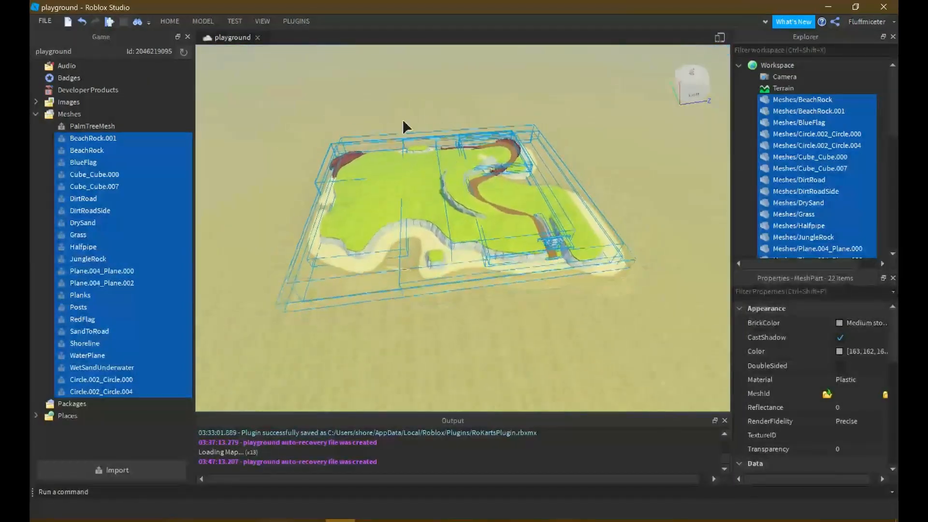
pyautogui.press('Delete')
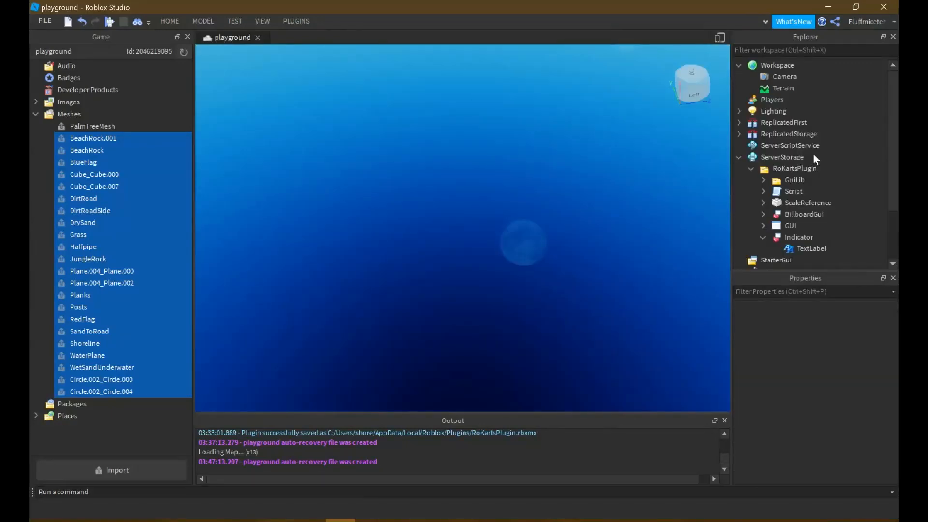
# Reopen the RoKarts Map Plugin and start the Base Map Import action
pyautogui.click(312, 22)
pyautogui.click(433, 47)
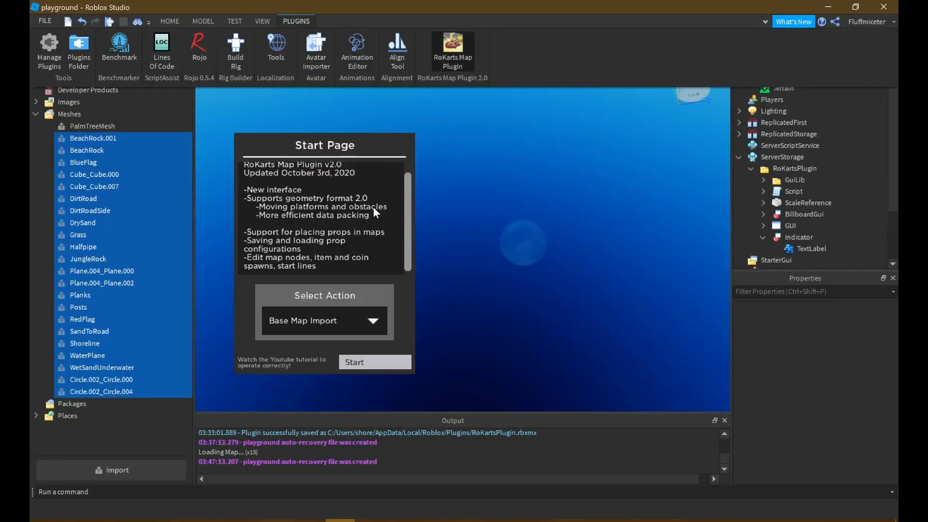
pyautogui.click(355, 320)
pyautogui.click(356, 320)
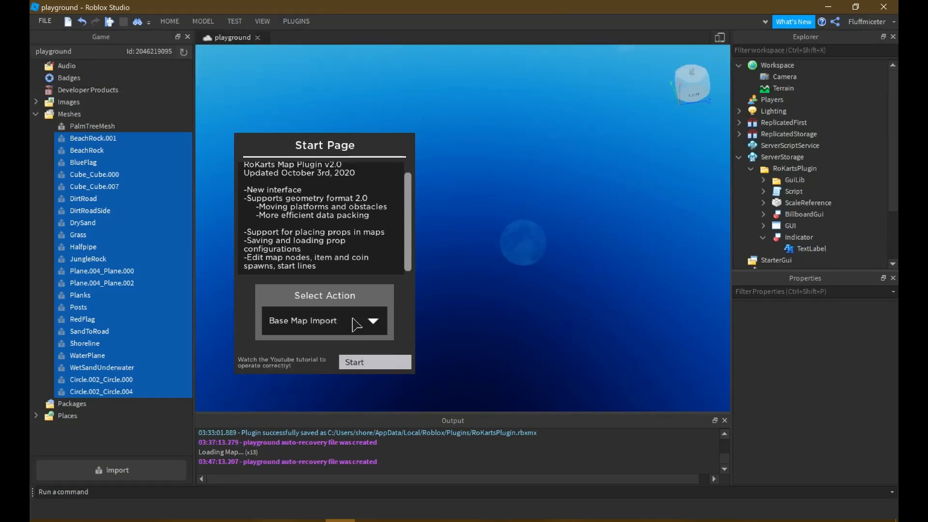
pyautogui.click(376, 363)
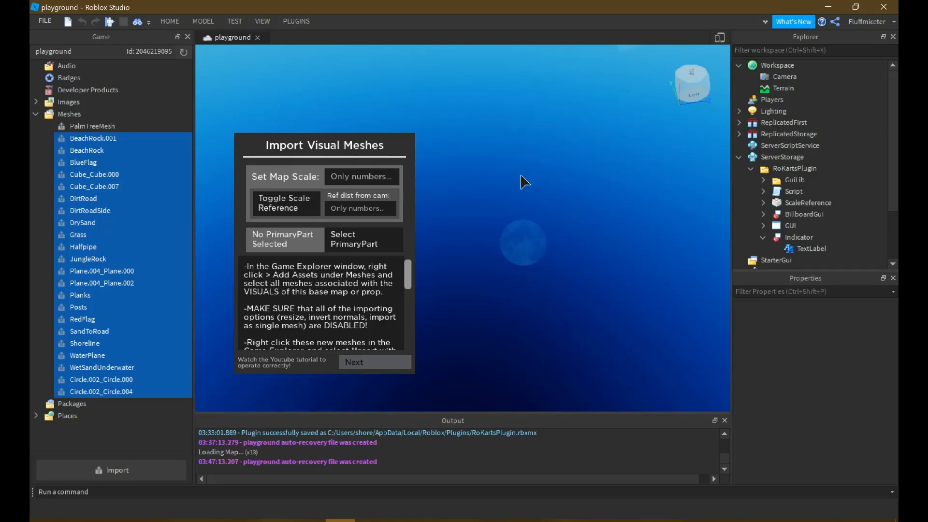
# Insert the selected beach map meshes into the Workspace with location
pyautogui.rightClick(99, 144)
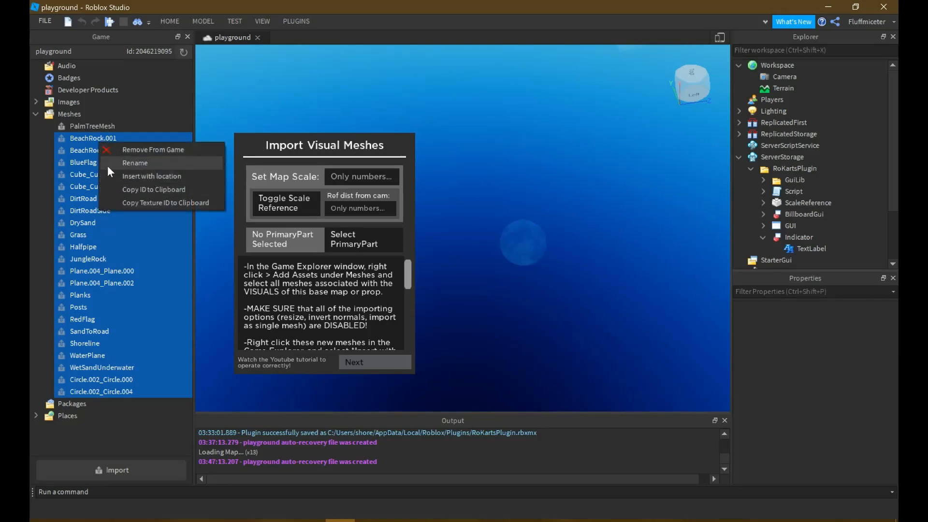
pyautogui.click(166, 175)
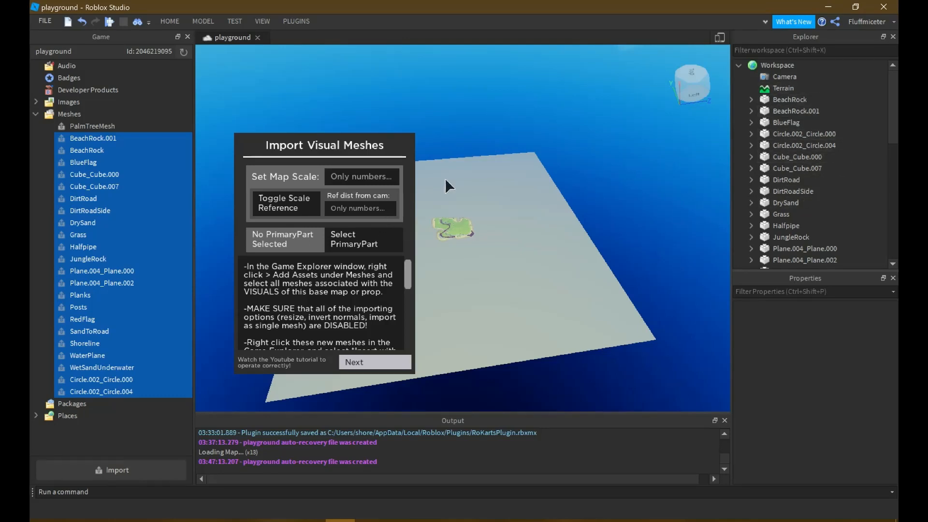
pyautogui.scroll(6, 488, 204)
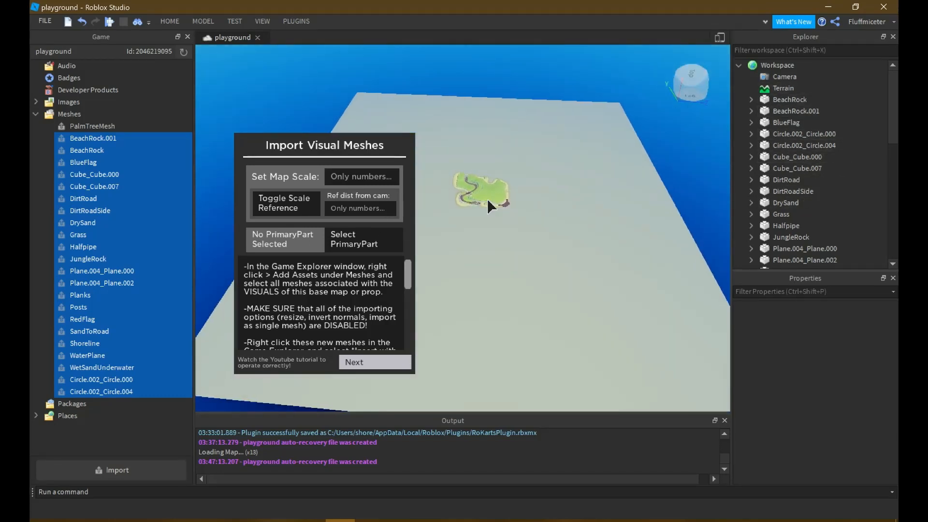
pyautogui.press('w')
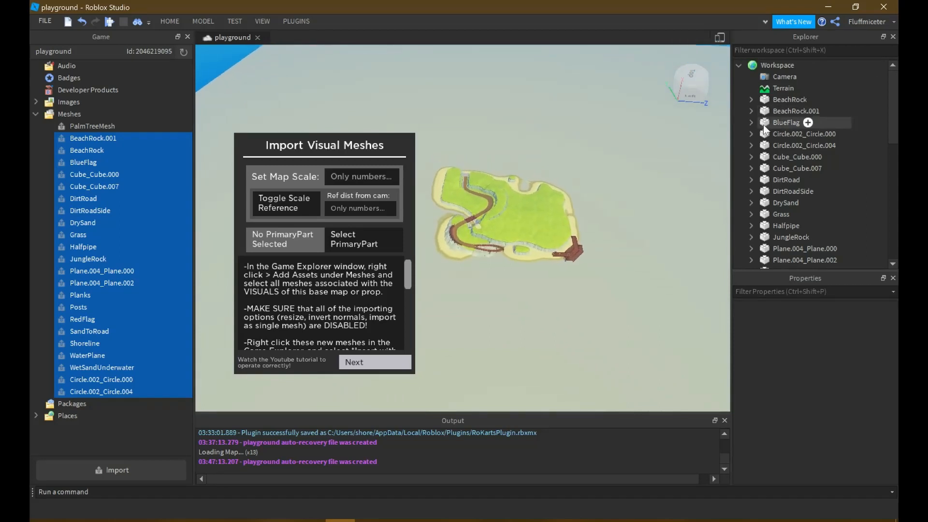
# Inspect the BlueFlag part's child mesh in the Workspace and view the inserted beach map up close
pyautogui.click(751, 122)
pyautogui.click(777, 120)
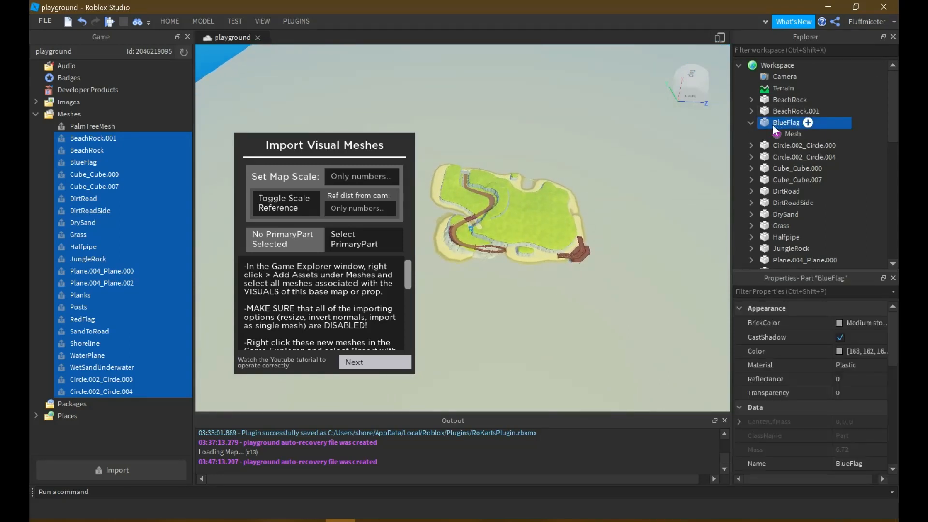
pyautogui.click(751, 121)
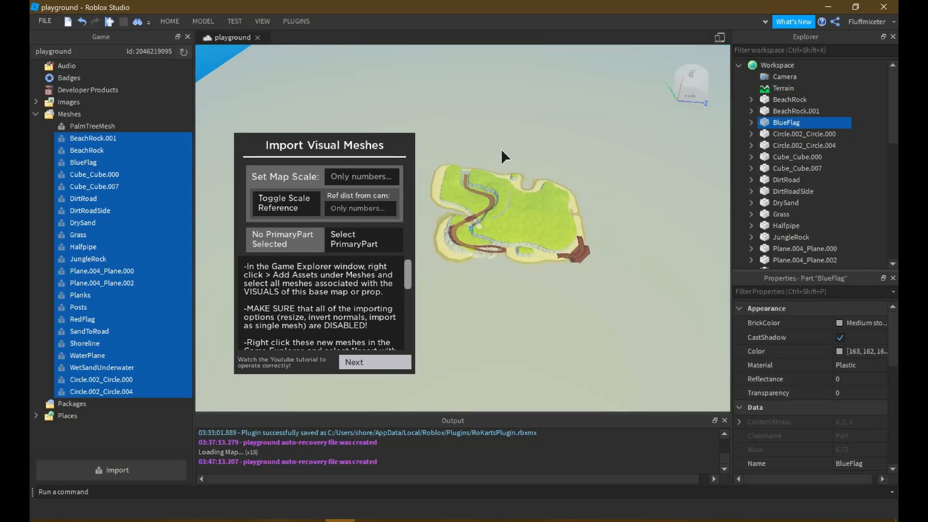
pyautogui.moveTo(502, 150); pyautogui.dragTo(573, 231, button='right')
pyautogui.press('w')
pyautogui.press('s')
pyautogui.press('w')
pyautogui.press('d')
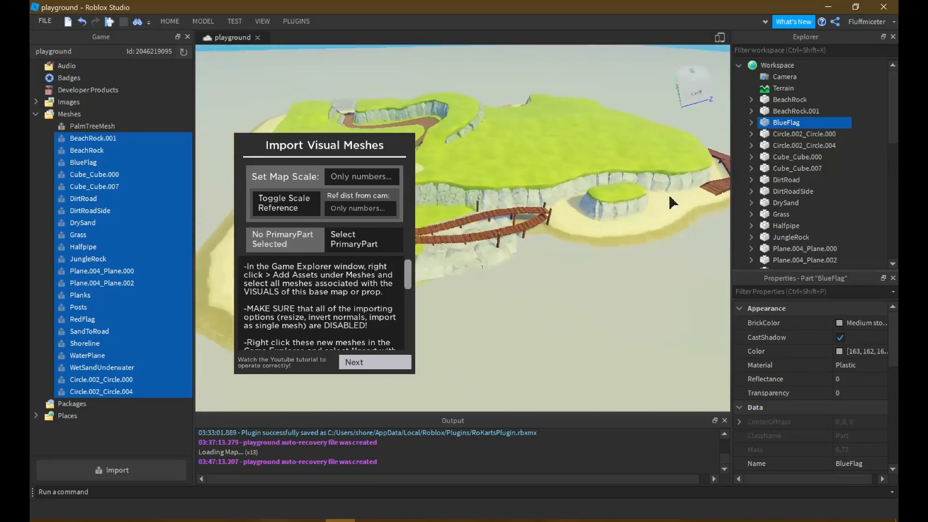
# Inspect the WetSandUnderwater part's child mesh and the WaterPlane part's properties in the Workspace
pyautogui.scroll(-5, 794, 129)
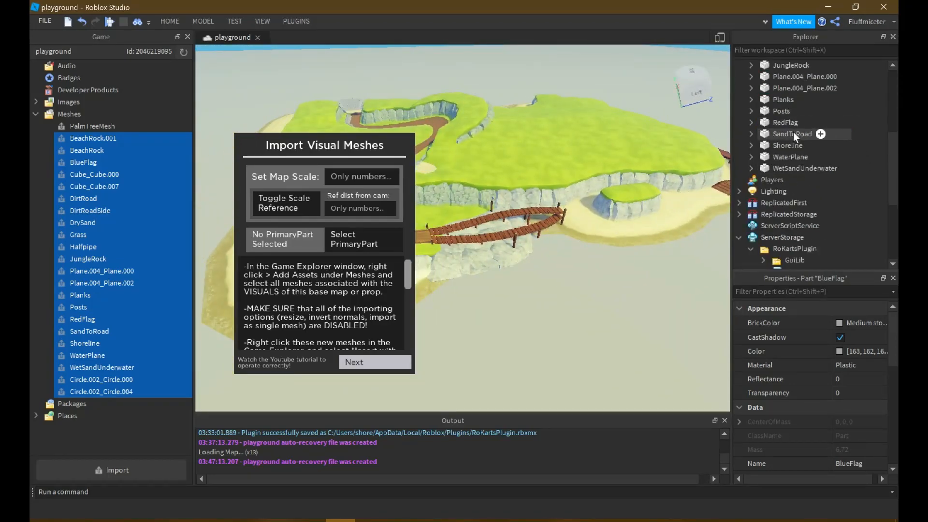
pyautogui.click(803, 167)
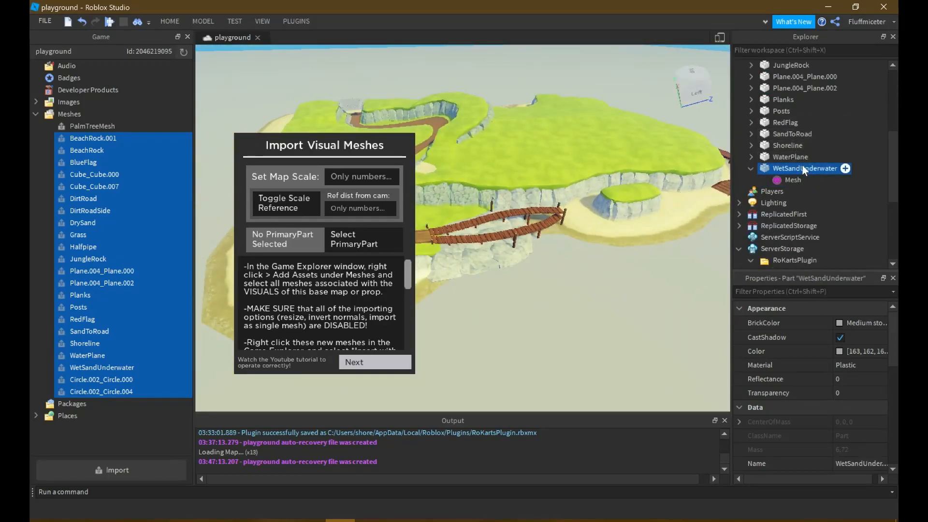
pyautogui.click(751, 168)
pyautogui.click(751, 168)
pyautogui.click(774, 157)
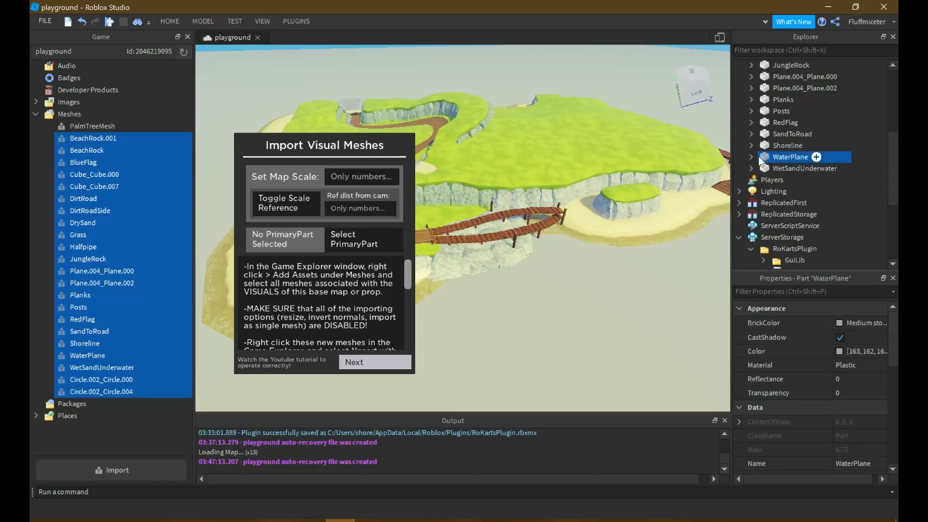
pyautogui.scroll(-5, 831, 355)
pyautogui.scroll(2, 830, 346)
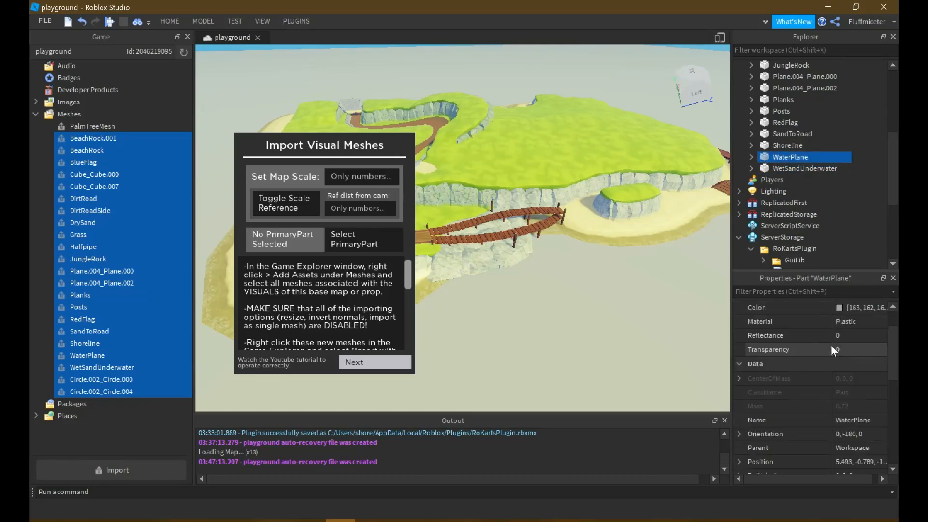
pyautogui.scroll(-5, 810, 201)
pyautogui.scroll(6, 802, 179)
pyautogui.scroll(-4, 787, 177)
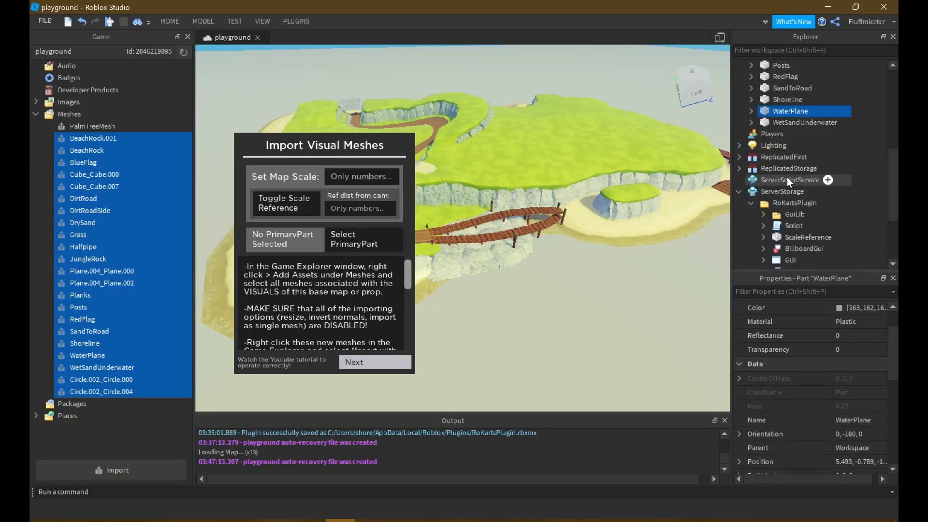
pyautogui.moveTo(613, 199); pyautogui.dragTo(635, 277, button='right')
pyautogui.moveTo(602, 215); pyautogui.dragTo(605, 211, button='right')
pyautogui.scroll(3, 828, 177)
pyautogui.scroll(3, 828, 176)
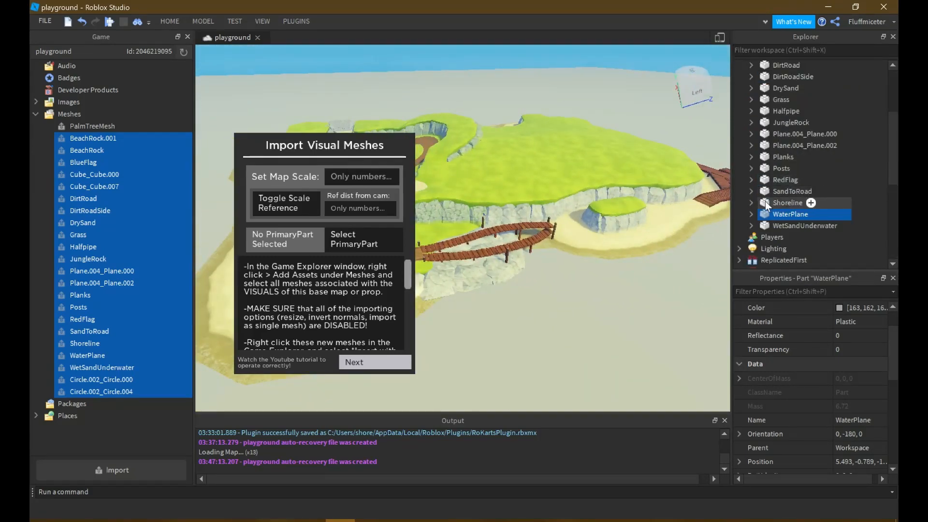
# Copy the color value of the WaterPlane part in the Visual model of ReplicatedStorage's Beach Map BaseMap
pyautogui.scroll(-6, 783, 177)
pyautogui.click(739, 203)
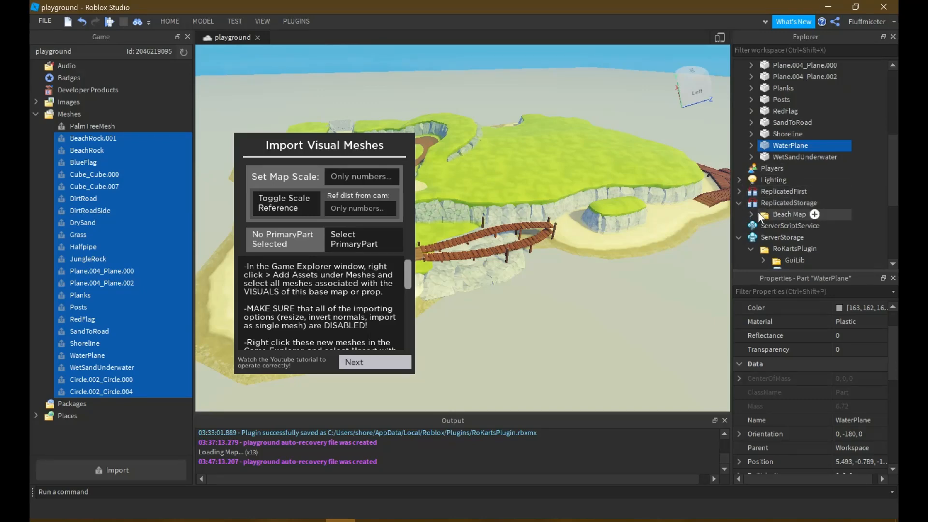
pyautogui.scroll(-1, 757, 212)
pyautogui.scroll(-2, 762, 198)
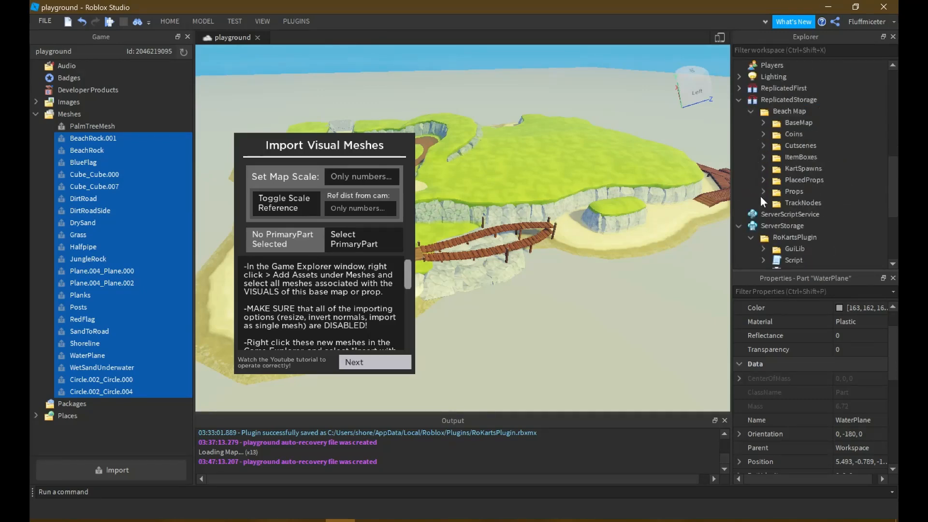
pyautogui.click(767, 121)
pyautogui.click(776, 154)
pyautogui.scroll(-3, 781, 162)
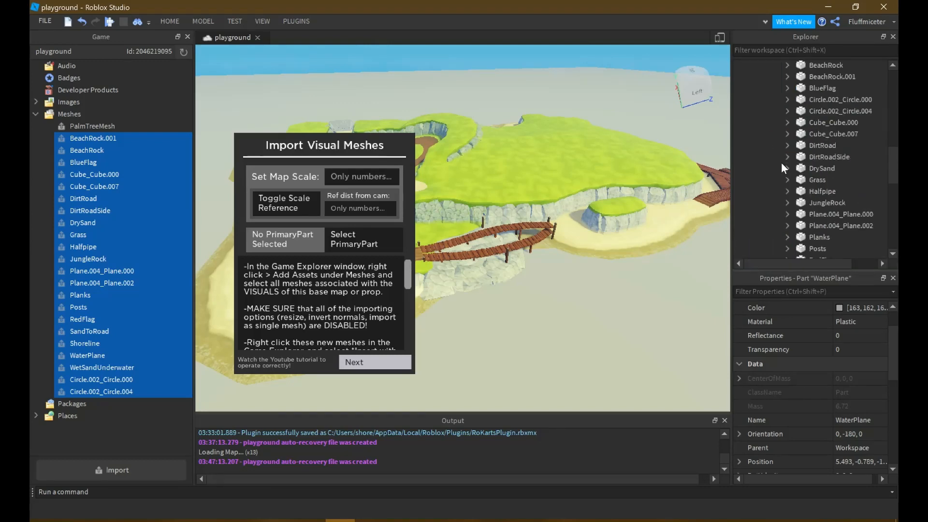
pyautogui.scroll(-3, 781, 164)
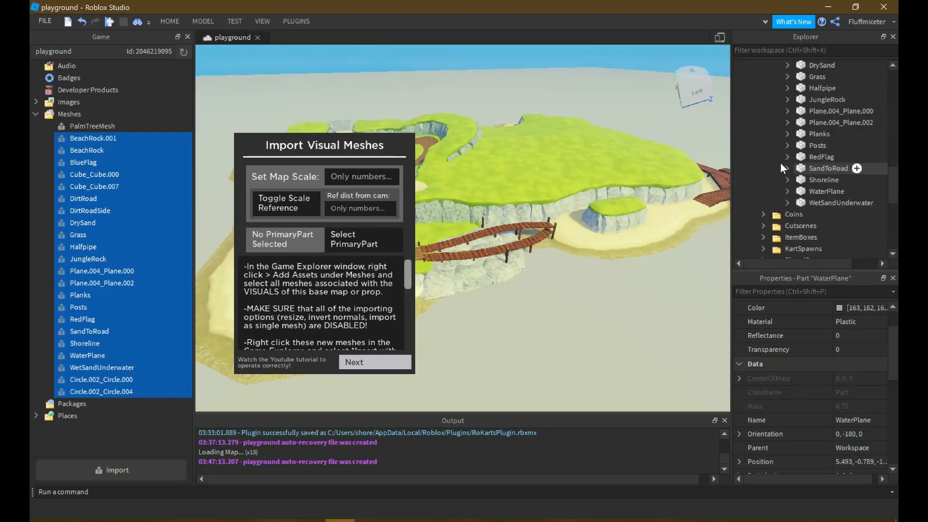
pyautogui.click(806, 192)
pyautogui.scroll(1, 859, 339)
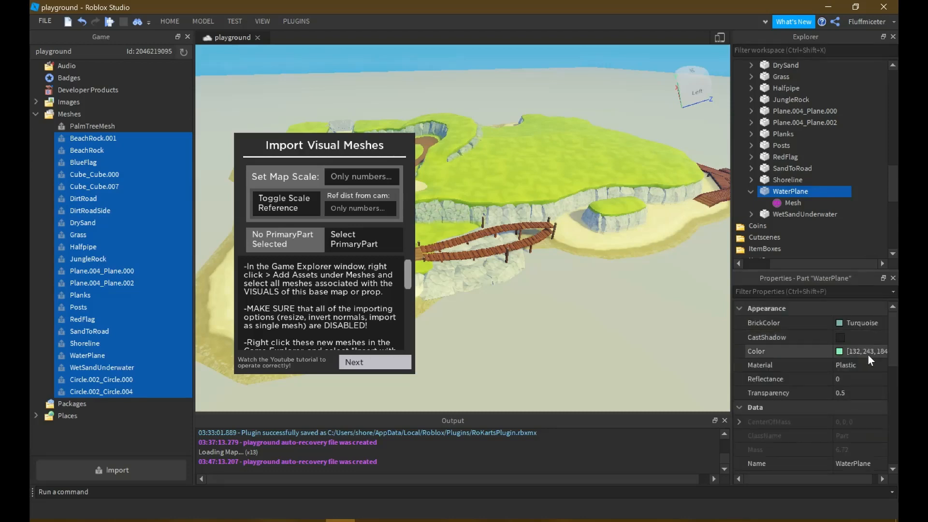
pyautogui.click(868, 355)
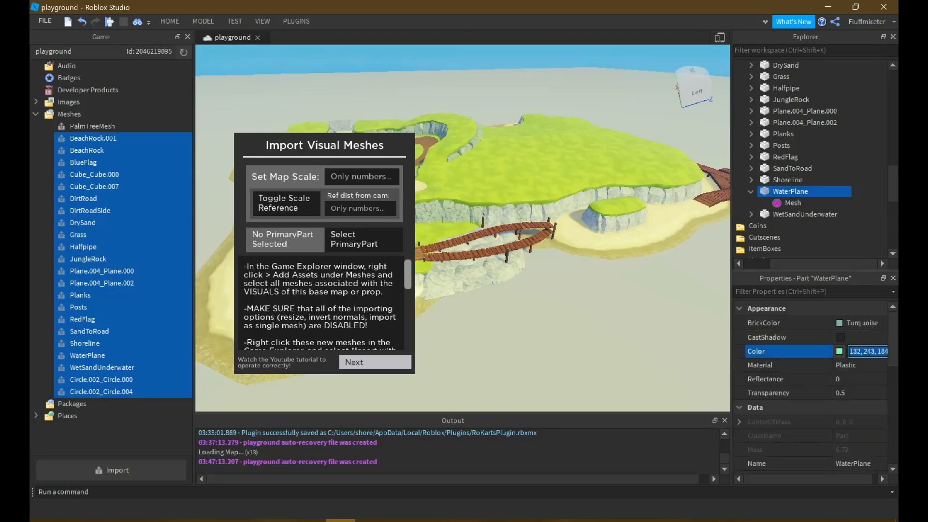
# Set the color of the Workspace's WaterPlane part to 132, 243, 184
pyautogui.click(869, 225)
pyautogui.scroll(15, 839, 202)
pyautogui.scroll(-7, 791, 165)
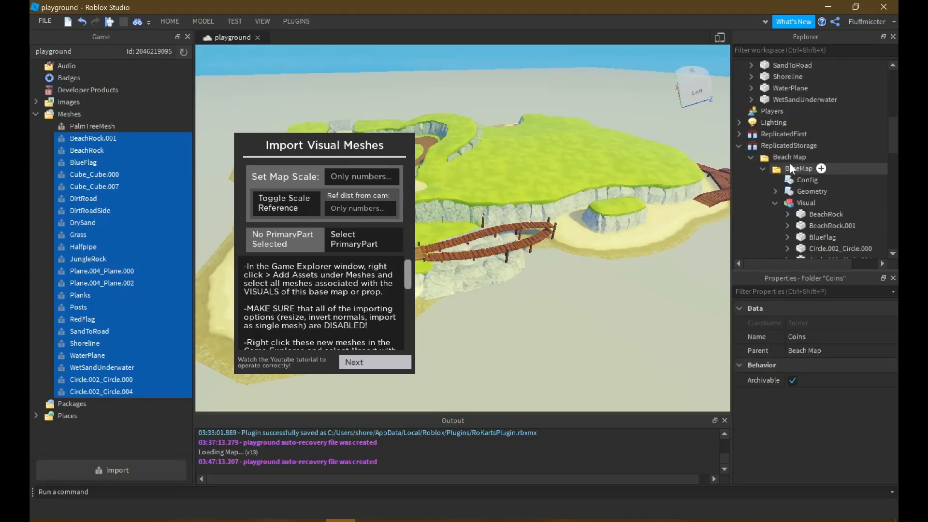
pyautogui.click(792, 88)
pyautogui.scroll(-5, 836, 339)
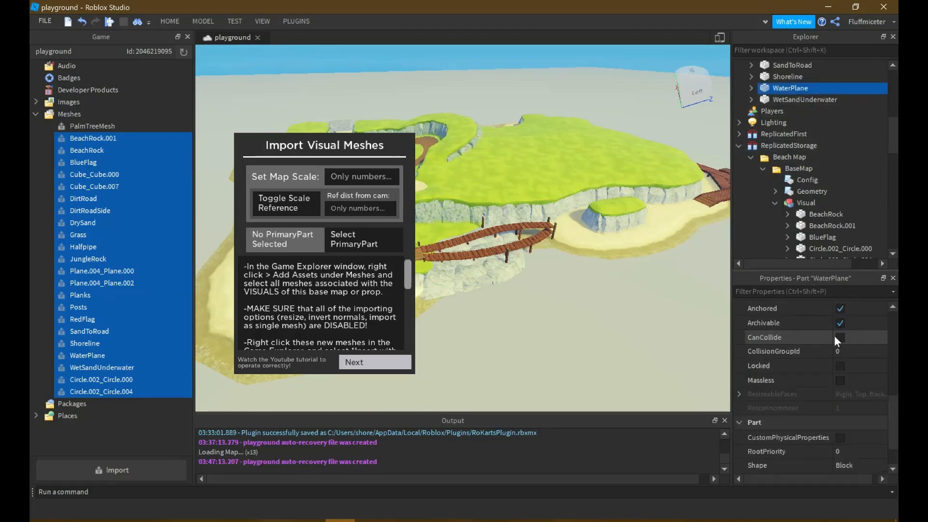
pyautogui.scroll(-2, 837, 338)
pyautogui.scroll(8, 836, 339)
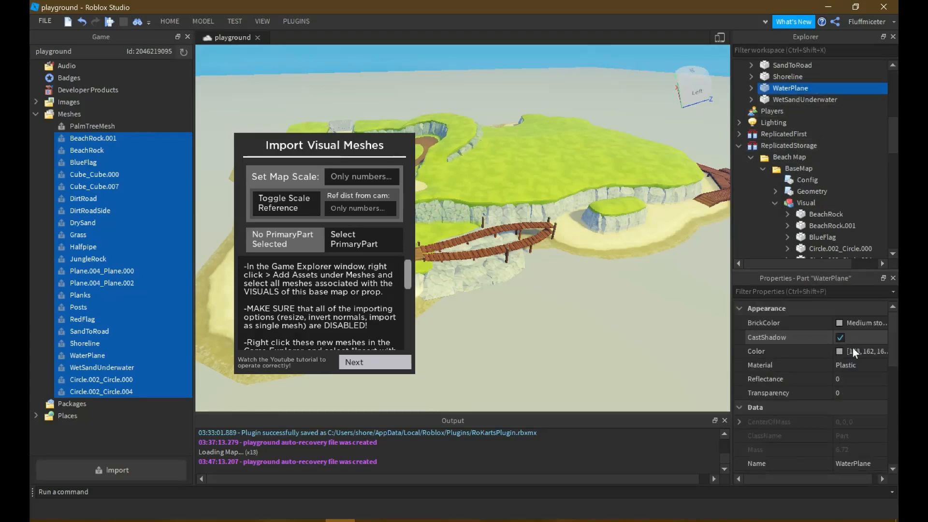
pyautogui.click(865, 349)
pyautogui.write('[132, 243, 184]')
# Set the WaterPlane part's transparency to 0.5
pyautogui.click(854, 381)
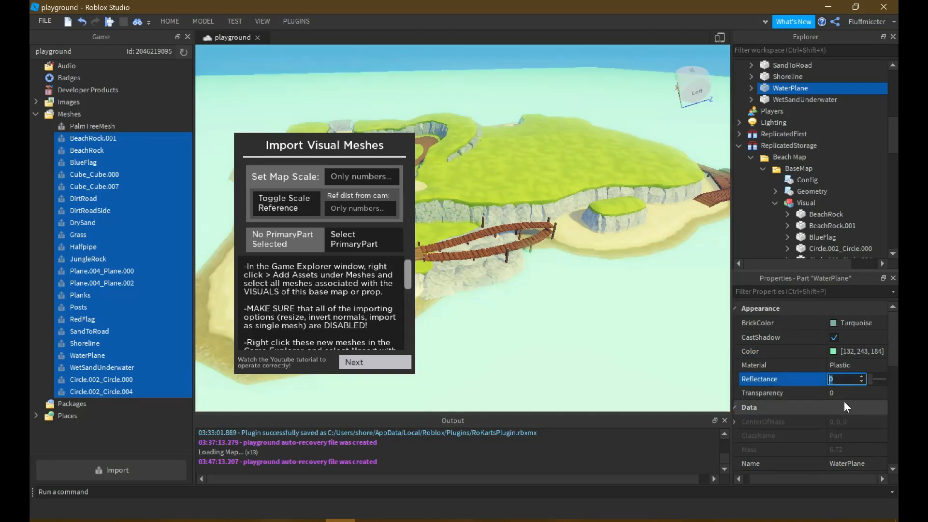
pyautogui.click(853, 392)
pyautogui.write('0.5')
pyautogui.press('Return')
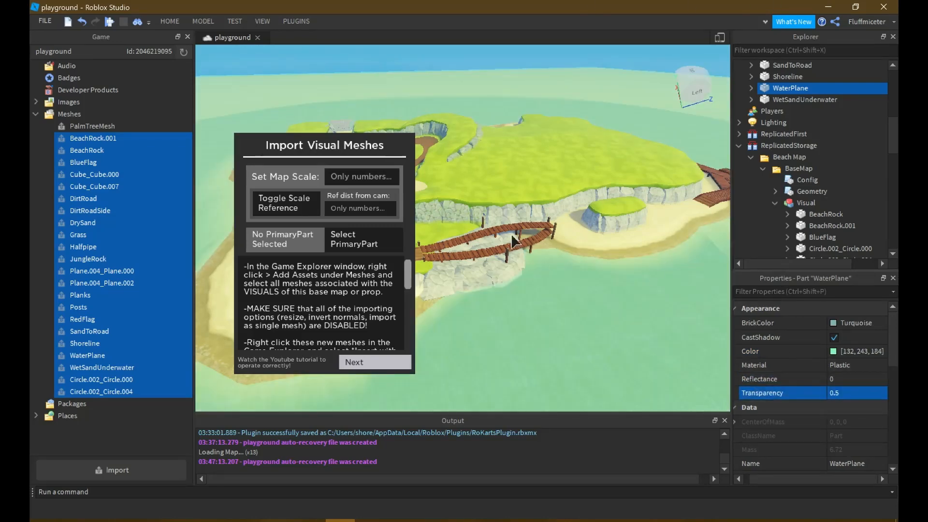
pyautogui.moveTo(503, 236); pyautogui.dragTo(503, 234, button='right')
pyautogui.moveTo(524, 182); pyautogui.dragTo(524, 182, button='right')
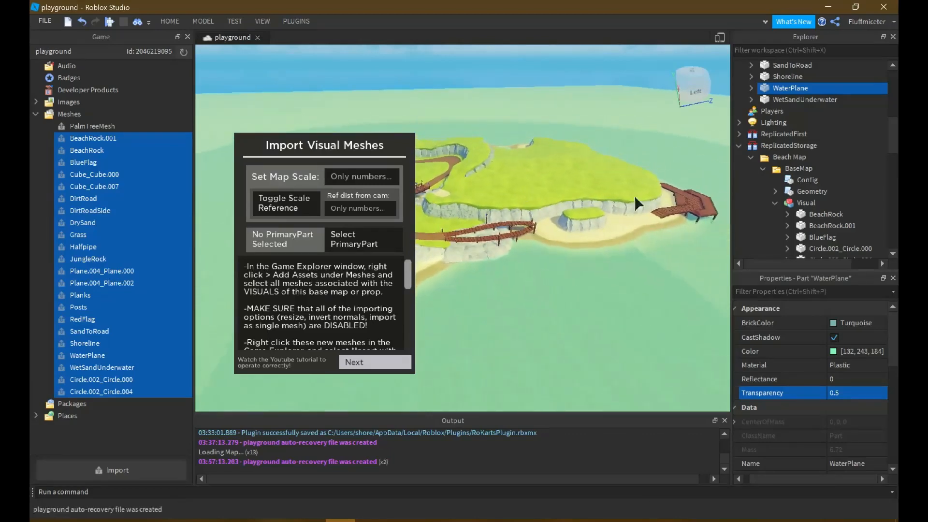
# Turn off CastShadow for the WaterPlane part and collapse the Beach Map folder in ReplicatedStorage
pyautogui.click(835, 337)
pyautogui.scroll(2, 590, 219)
pyautogui.scroll(1, 826, 149)
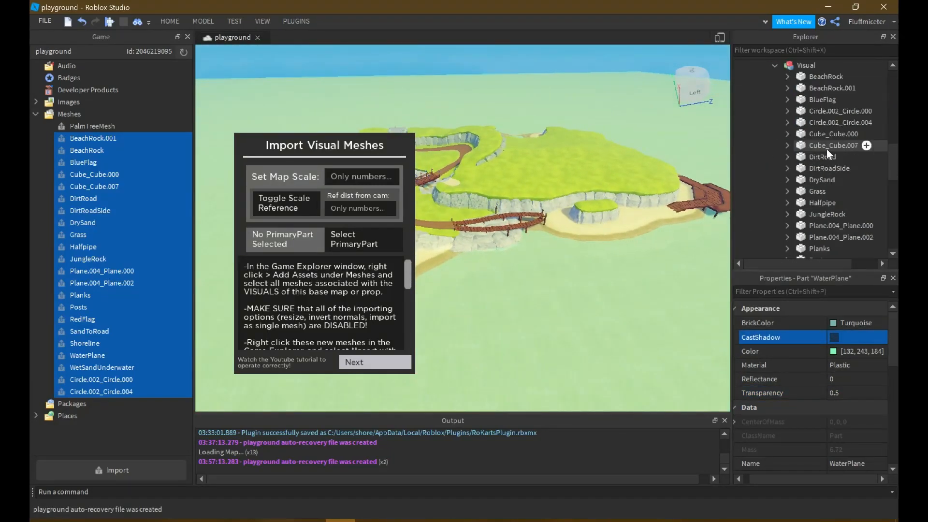
pyautogui.click(752, 192)
pyautogui.click(877, 191)
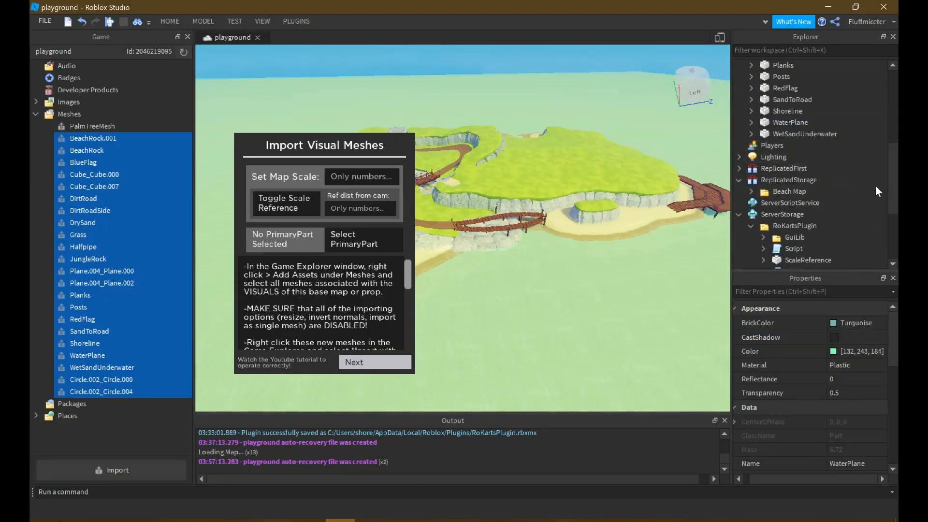
# Move the Import Visual Meshes window slightly higher over the viewport
pyautogui.scroll(-4, 533, 201)
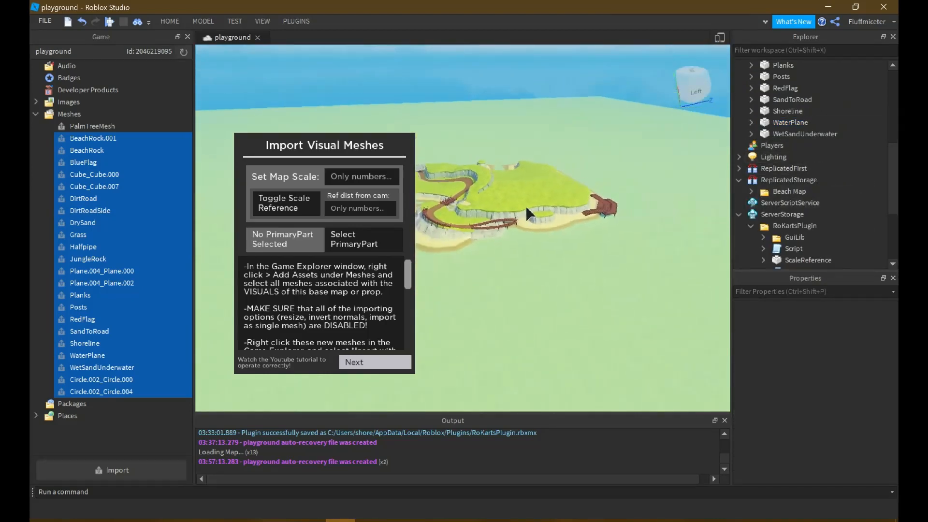
pyautogui.scroll(4, 525, 208)
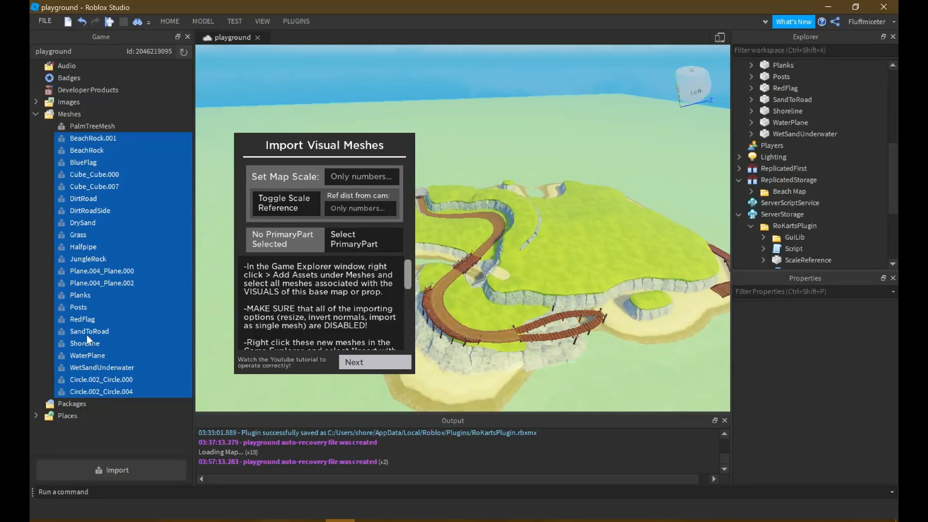
pyautogui.scroll(-2, 634, 176)
pyautogui.moveTo(627, 176); pyautogui.dragTo(623, 184, button='right')
pyautogui.moveTo(367, 146); pyautogui.dragTo(390, 123)
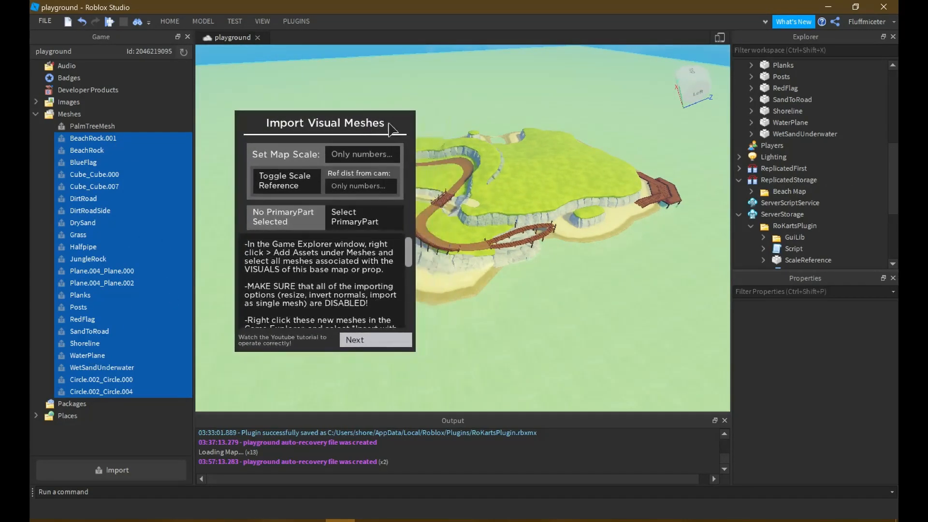
# Examine the scale of the inserted map and the list of its mesh parts in the Workspace
pyautogui.scroll(5, 545, 190)
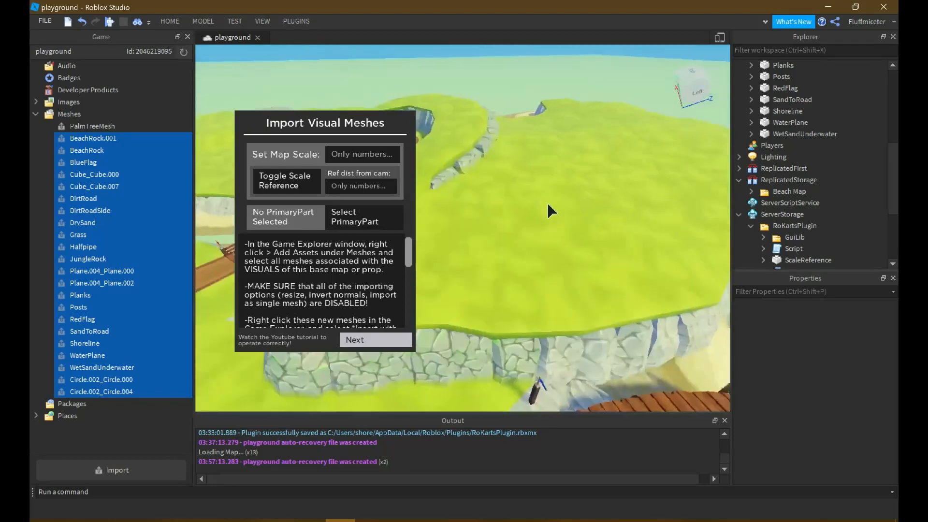
pyautogui.scroll(2, 798, 126)
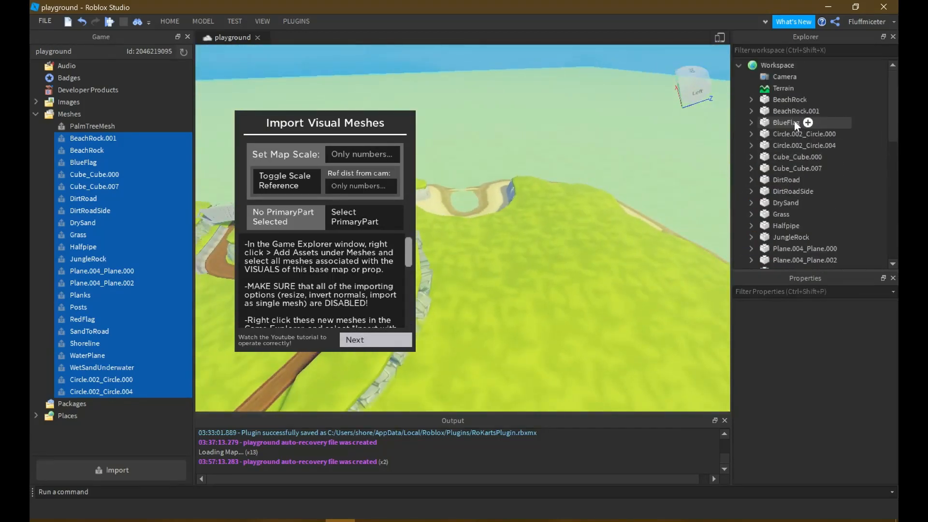
pyautogui.scroll(-6, 787, 180)
pyautogui.scroll(6, 786, 180)
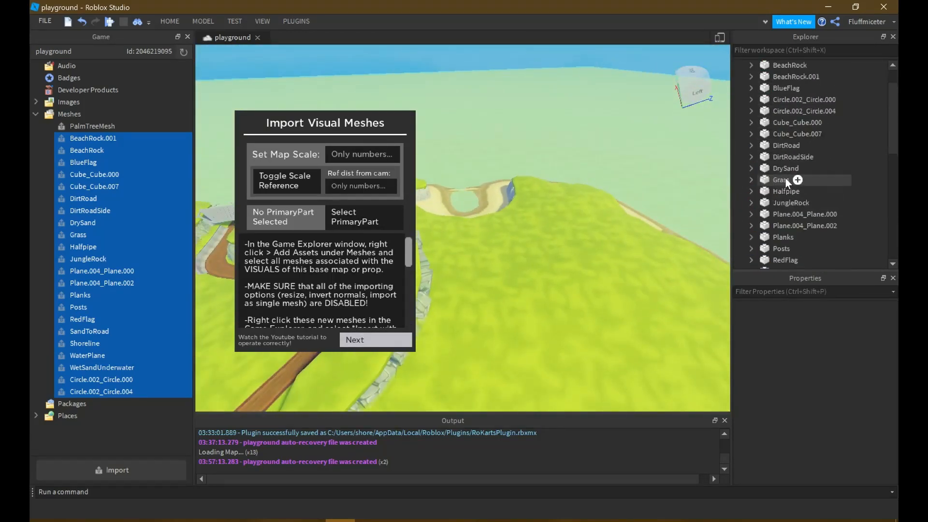
pyautogui.scroll(-3, 776, 175)
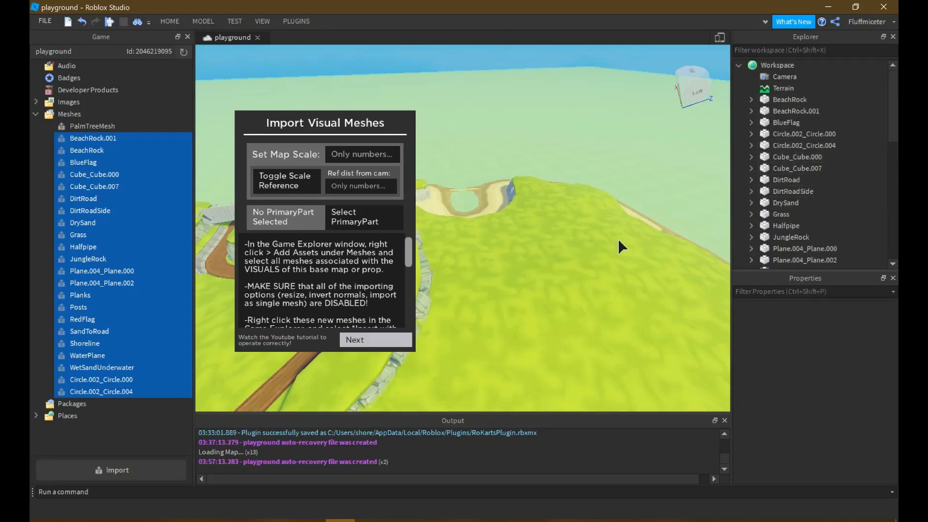
pyautogui.scroll(-10, 621, 247)
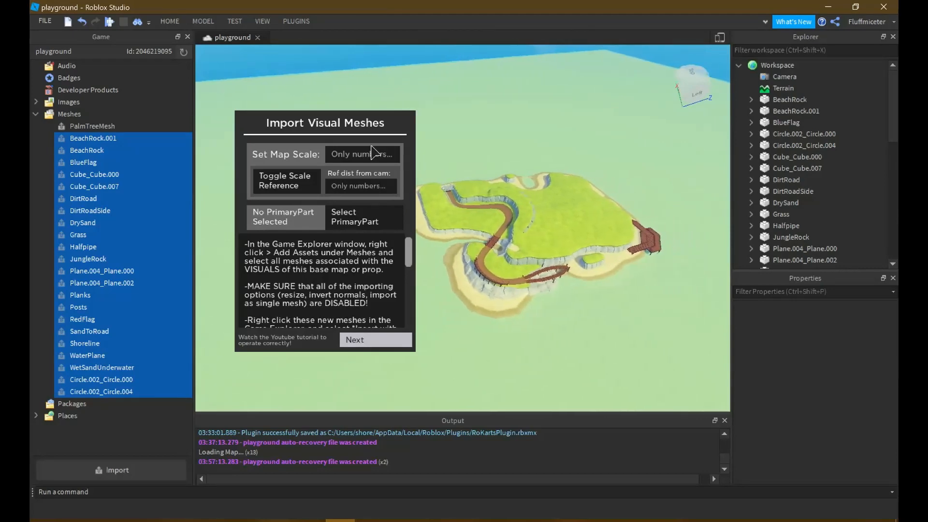
# Set the map scale to 10 in the Import Visual Meshes window
pyautogui.scroll(3, 371, 157)
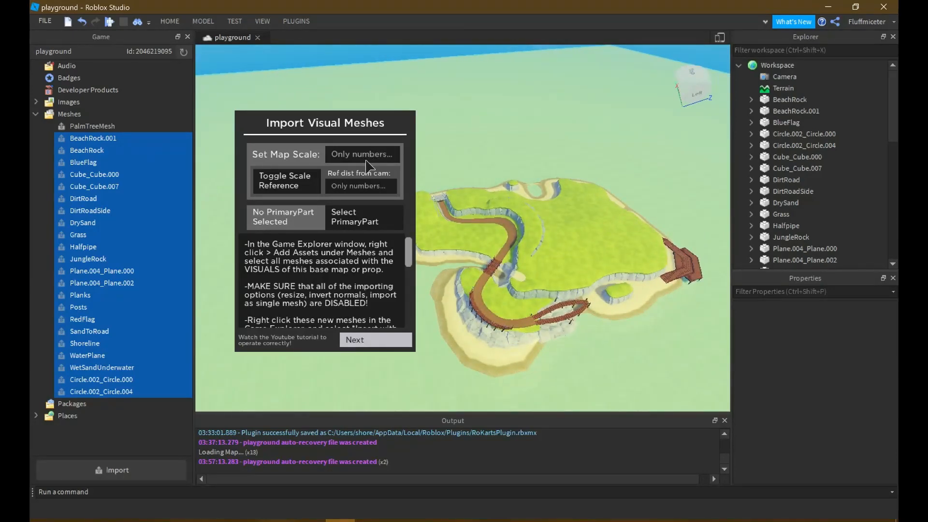
pyautogui.press('Return')
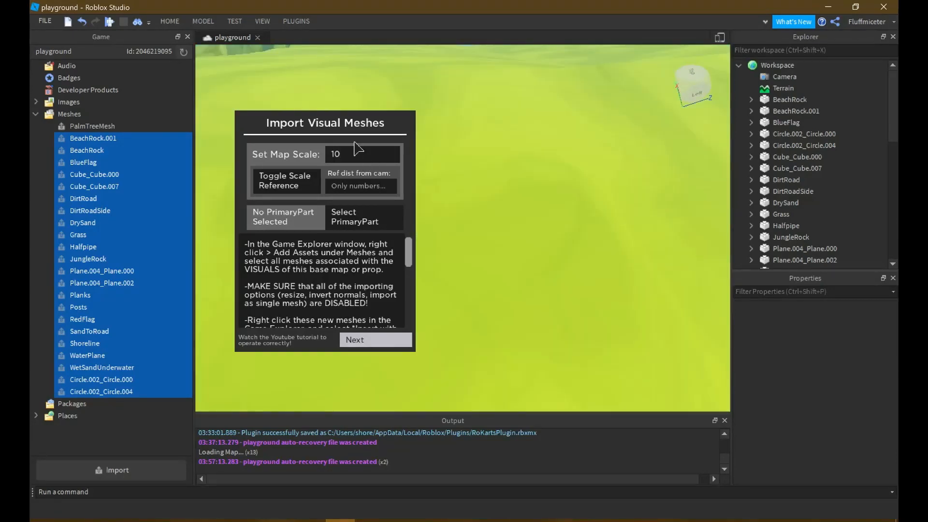
pyautogui.scroll(-8, 456, 204)
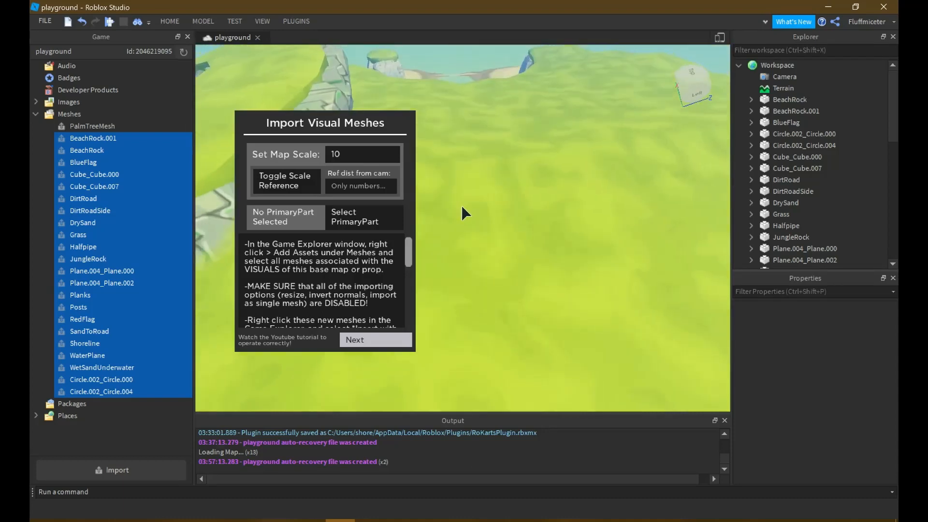
pyautogui.scroll(-8, 576, 181)
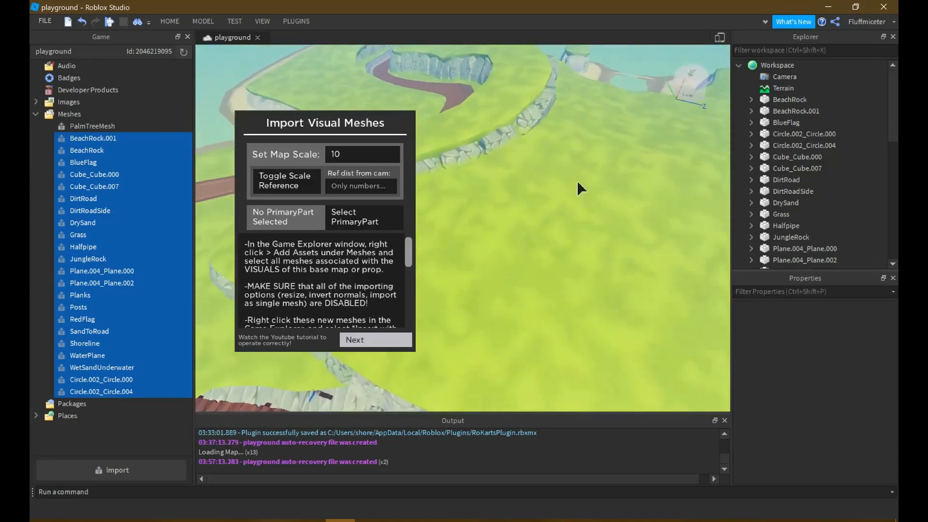
# Examine the enlarged map's grass plateau, rock walls and beach in the viewport
pyautogui.press('w')
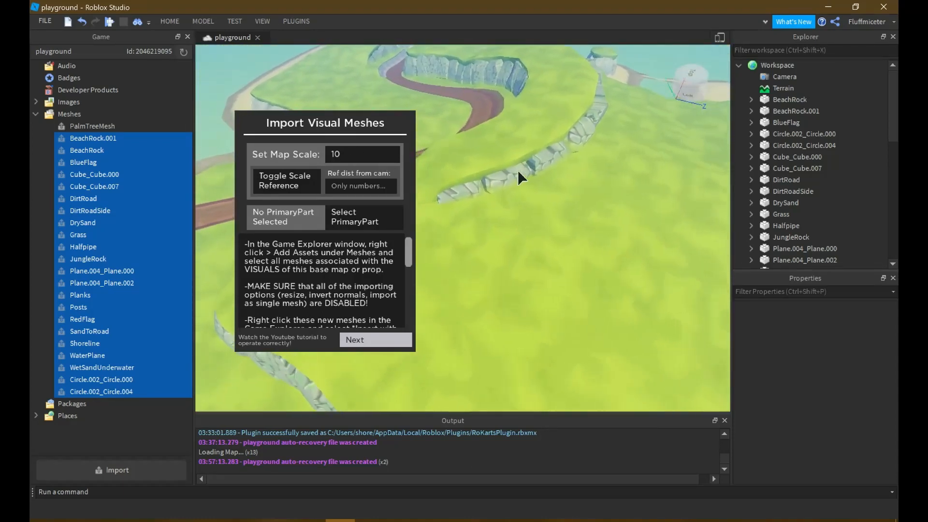
pyautogui.moveTo(555, 177); pyautogui.dragTo(542, 190, button='right')
pyautogui.press('w')
pyautogui.press('w')
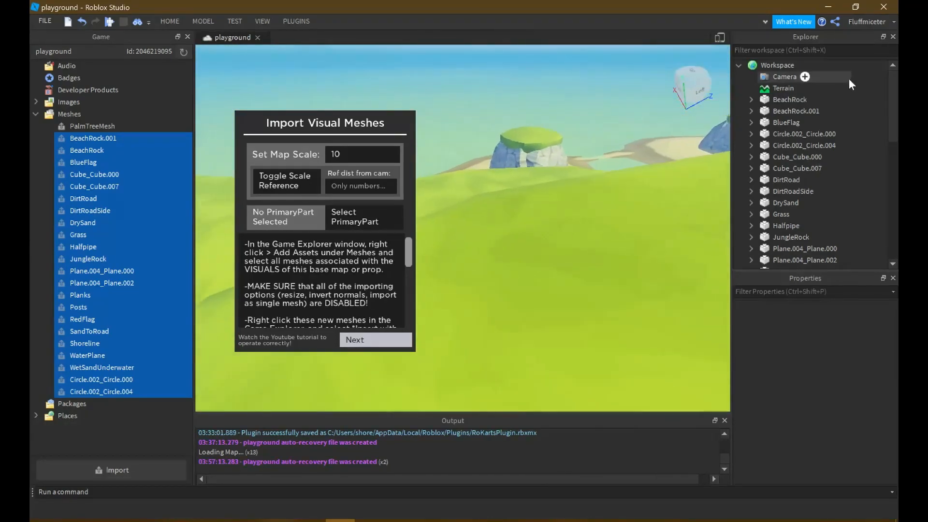
pyautogui.press('w')
pyautogui.moveTo(593, 171); pyautogui.dragTo(529, 189, button='right')
pyautogui.press('s')
pyautogui.press('a')
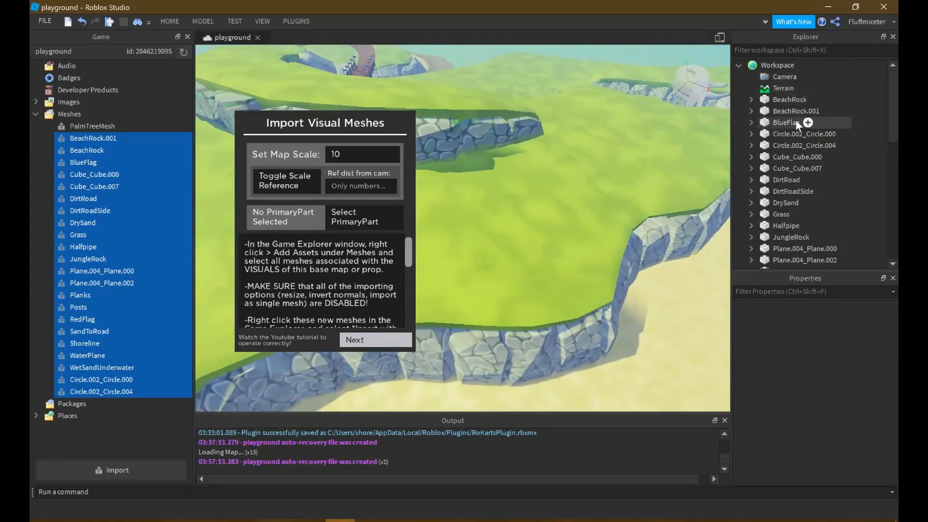
pyautogui.moveTo(622, 150); pyautogui.dragTo(517, 160, button='right')
pyautogui.press('s')
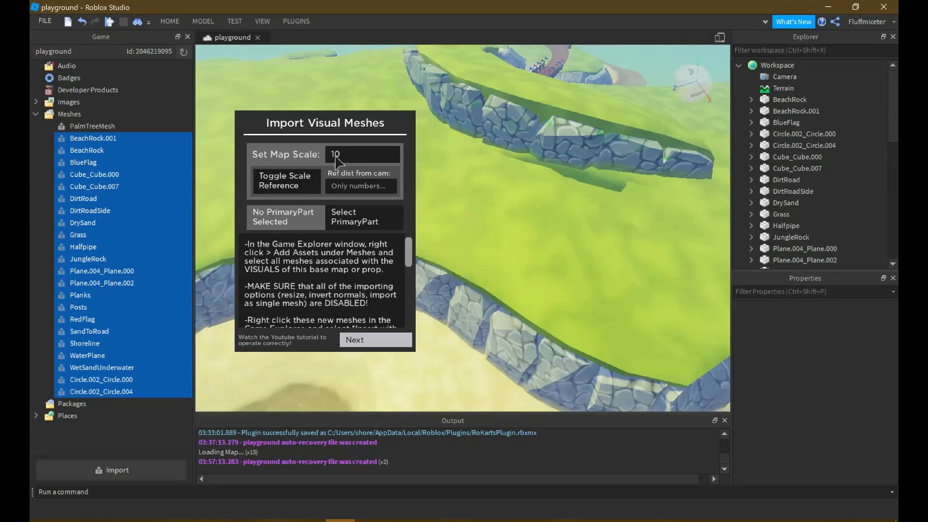
# Show the kart scale reference and compare its size with the beach path, rock wall and plank bridge
pyautogui.press('s')
pyautogui.moveTo(622, 105); pyautogui.dragTo(299, 186, button='right')
pyautogui.press('w')
pyautogui.press('w')
pyautogui.press('a')
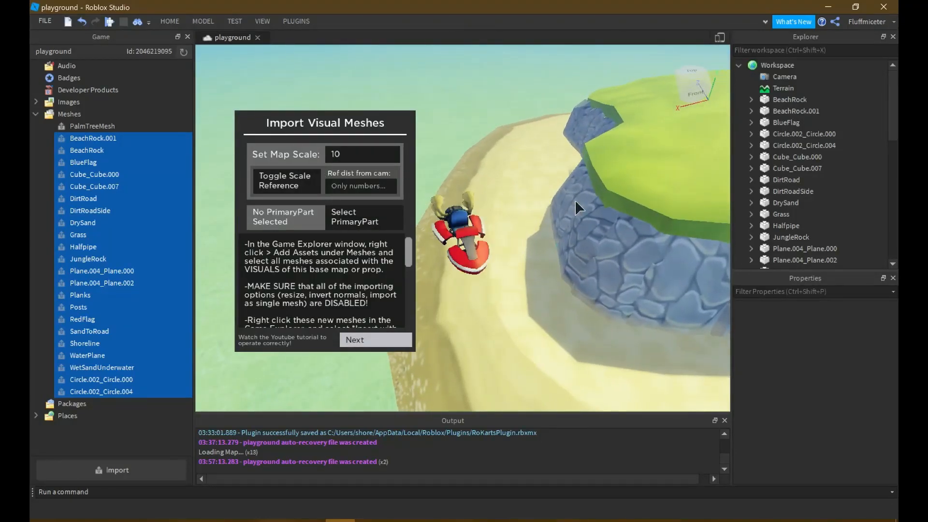
pyautogui.press('w')
pyautogui.moveTo(498, 198); pyautogui.dragTo(610, 227, button='right')
pyautogui.press('a')
pyautogui.press('d')
pyautogui.press('a')
pyautogui.press('w')
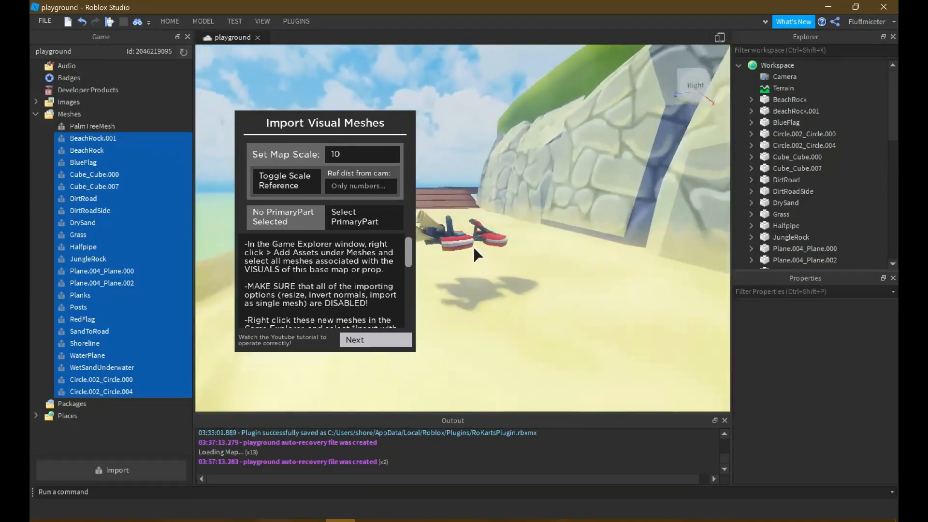
pyautogui.press('w')
pyautogui.moveTo(474, 247); pyautogui.dragTo(500, 225, button='right')
pyautogui.press('w')
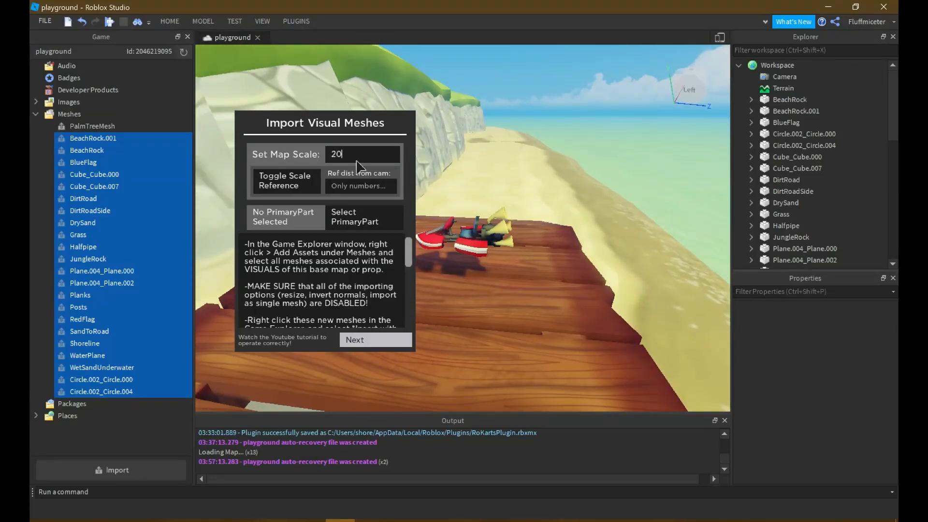
# Set the map scale to 20 and compare the plank bridge with the reference kart
pyautogui.press('Return')
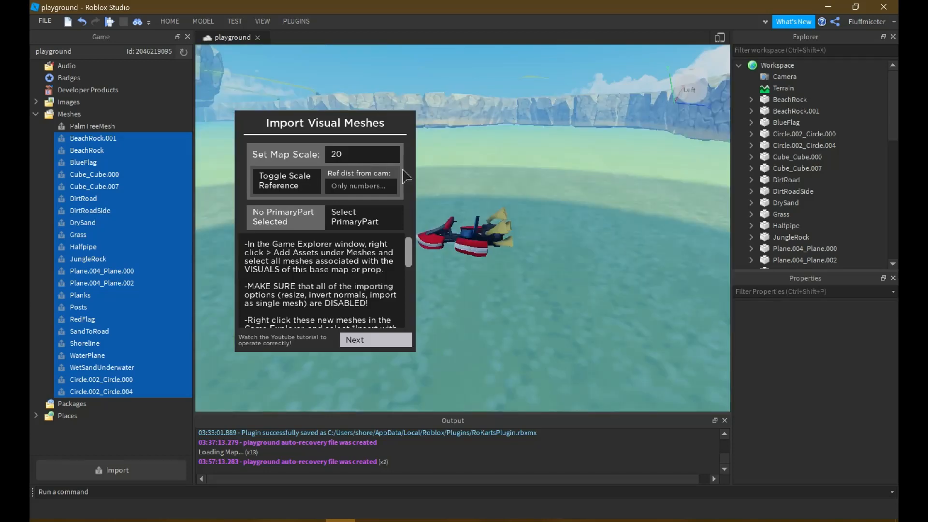
pyautogui.moveTo(551, 155); pyautogui.dragTo(476, 245, button='right')
pyautogui.press('s')
pyautogui.press('w')
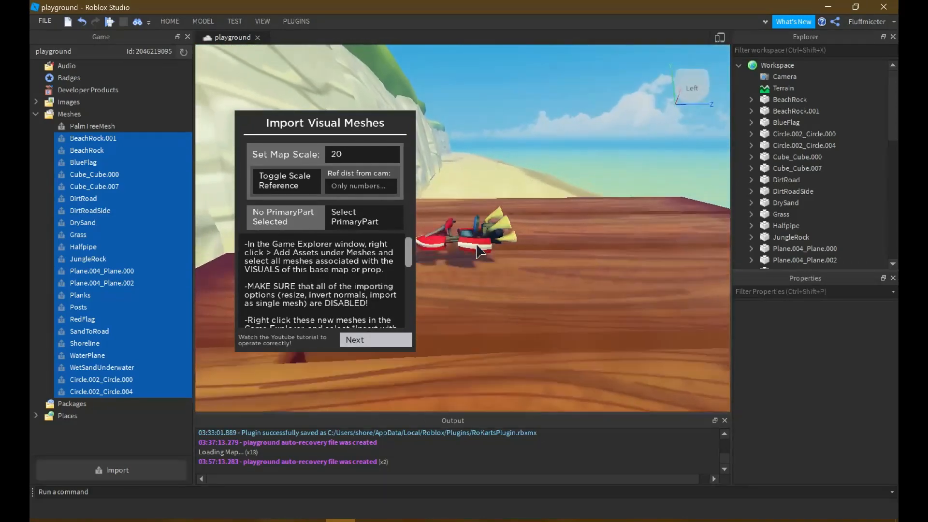
# Try a scale reference distance of 50 from the camera and settle on 30, checking the kart against the planks
pyautogui.press('e')
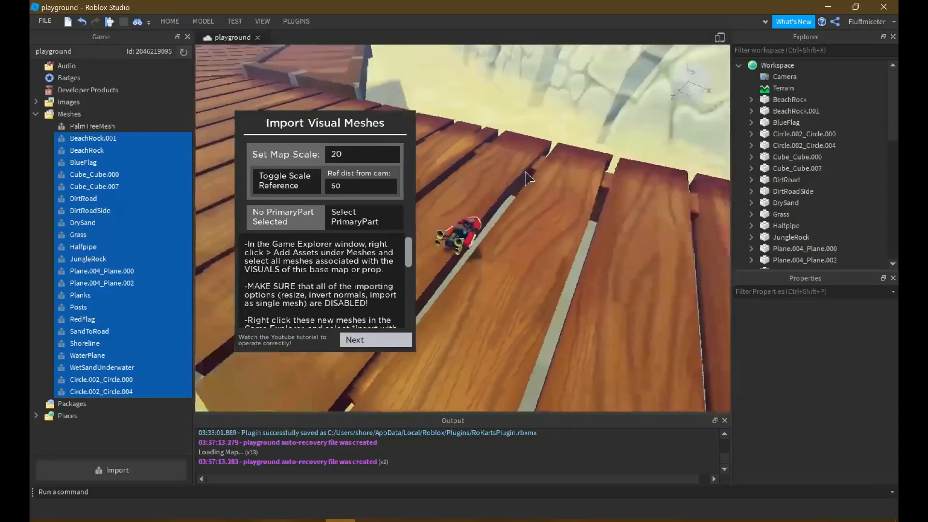
pyautogui.moveTo(526, 171); pyautogui.dragTo(525, 171, button='right')
pyautogui.click(354, 189)
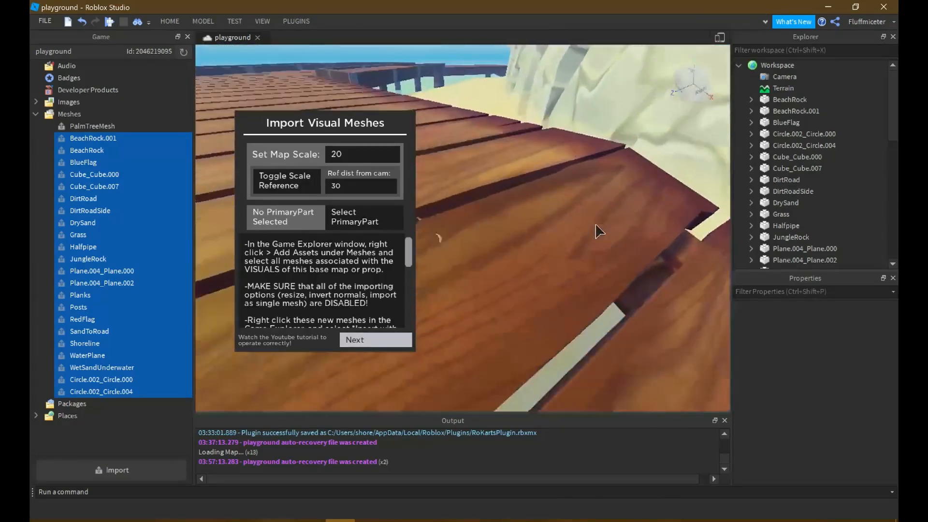
pyautogui.moveTo(596, 225); pyautogui.dragTo(486, 227, button='right')
pyautogui.press('q')
pyautogui.press('e')
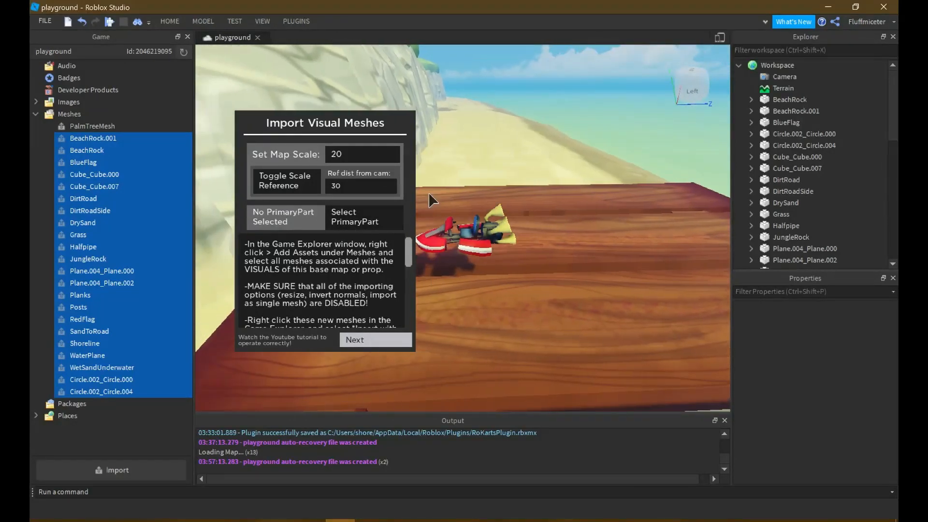
pyautogui.press('w')
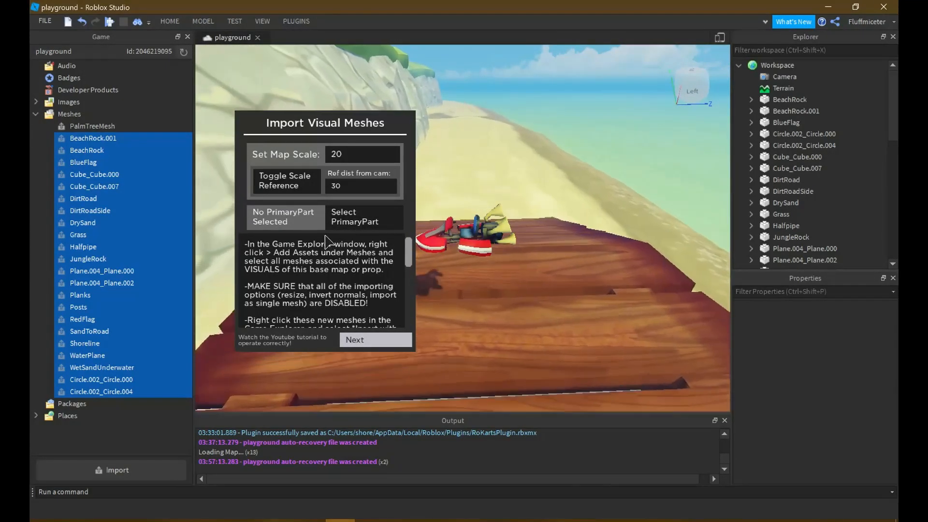
# Assign the BeachRock part in the Workspace as the map's PrimaryPart
pyautogui.scroll(-5, 786, 100)
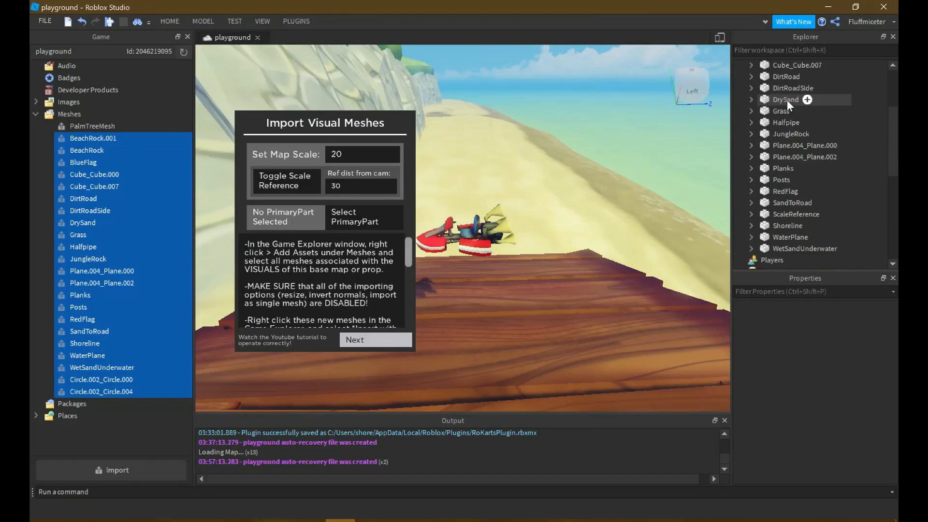
pyautogui.scroll(5, 785, 103)
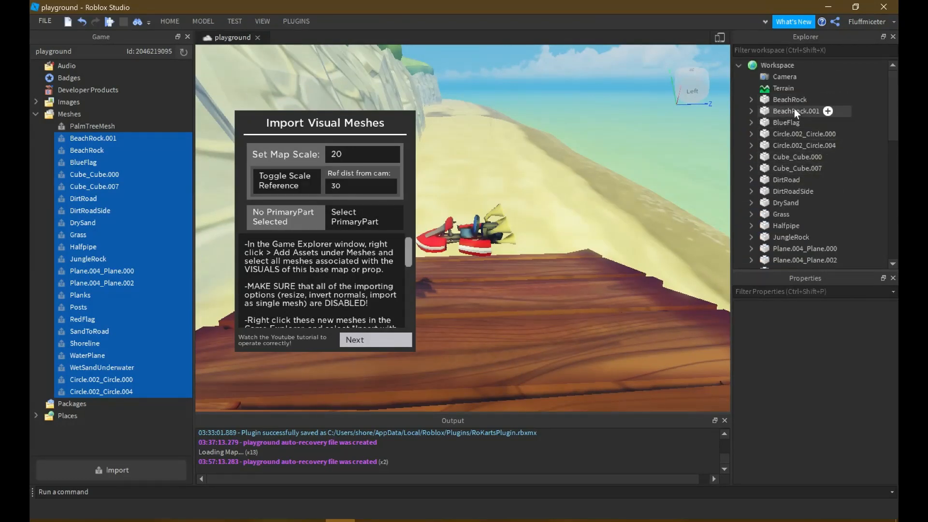
pyautogui.moveTo(509, 138); pyautogui.dragTo(596, 189, button='right')
pyautogui.press('w')
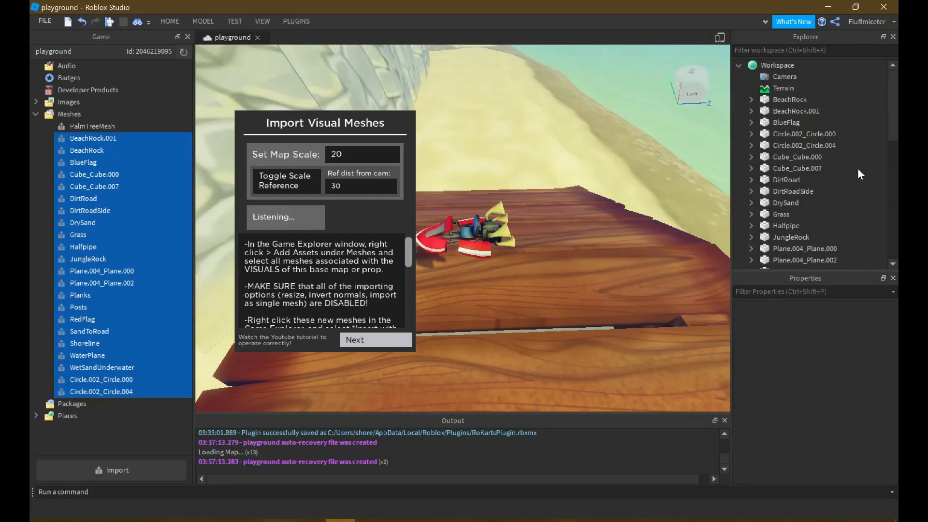
pyautogui.click(785, 100)
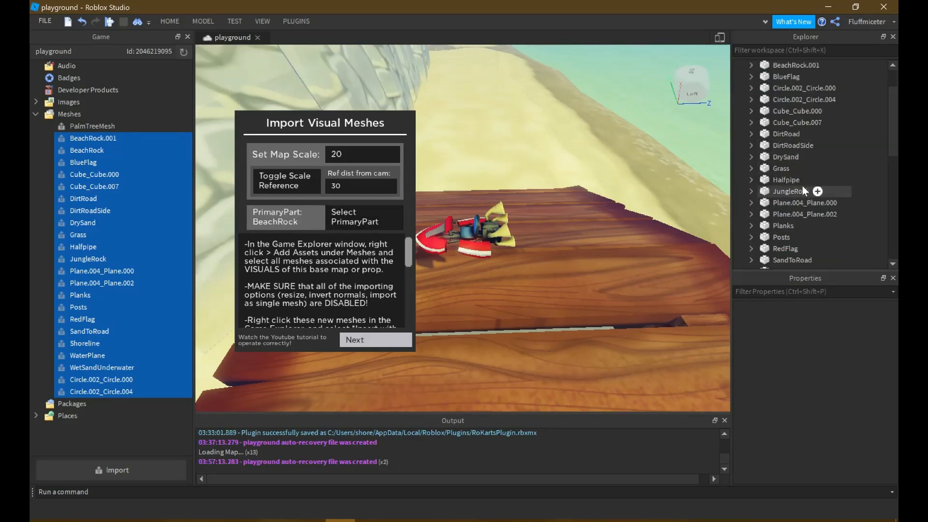
# Inspect the properties of the BeachRock part in the Workspace and deselect it
pyautogui.scroll(3, 803, 191)
pyautogui.click(785, 99)
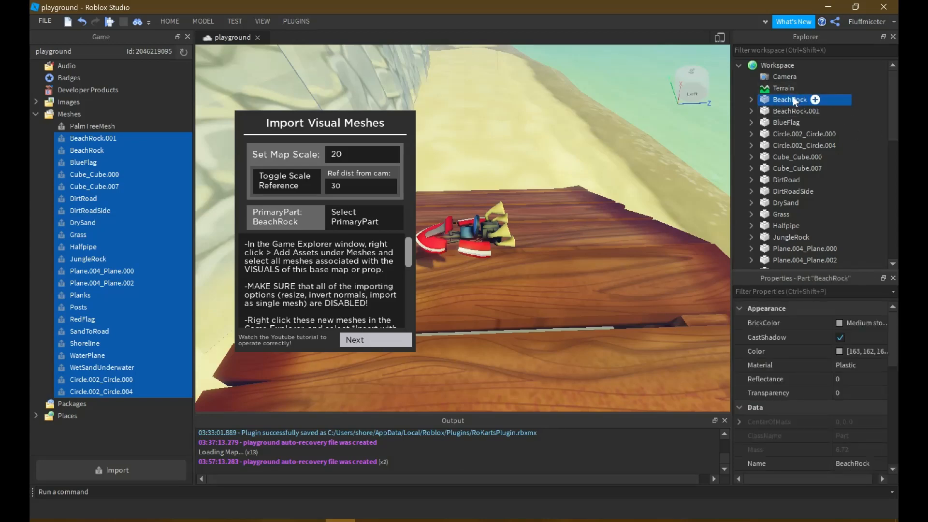
pyautogui.click(858, 99)
# Complete the visual mesh import and proceed to the Import OBJ Collision Files stage
pyautogui.moveTo(607, 180); pyautogui.dragTo(527, 145, button='right')
pyautogui.press('e')
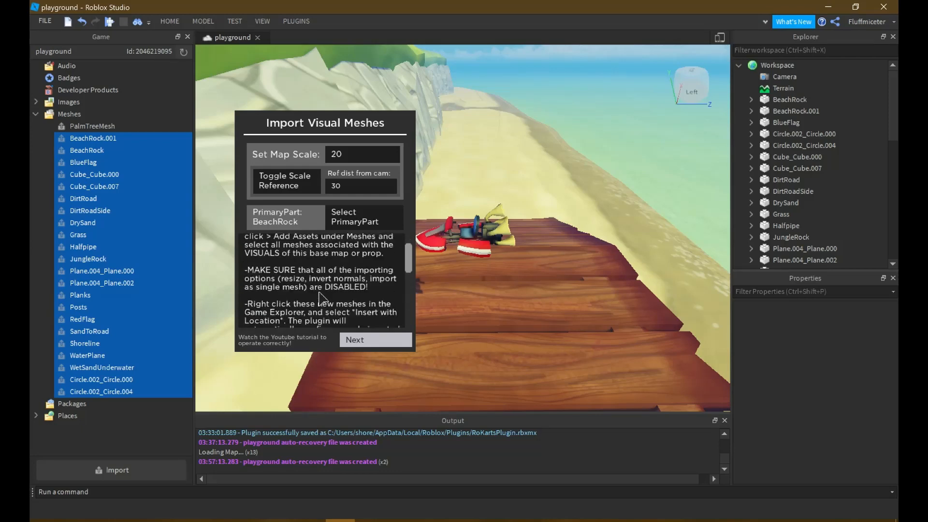
pyautogui.click(370, 341)
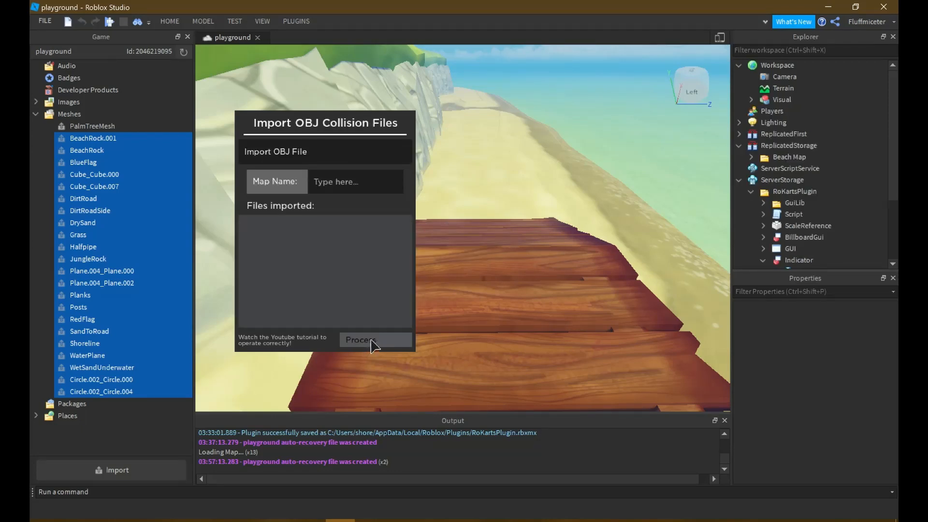
# Examine the scaled visual map around the plank bridge, rock walls and beach path from several angles
pyautogui.scroll(-3, 512, 224)
pyautogui.moveTo(501, 228); pyautogui.dragTo(462, 231, button='right')
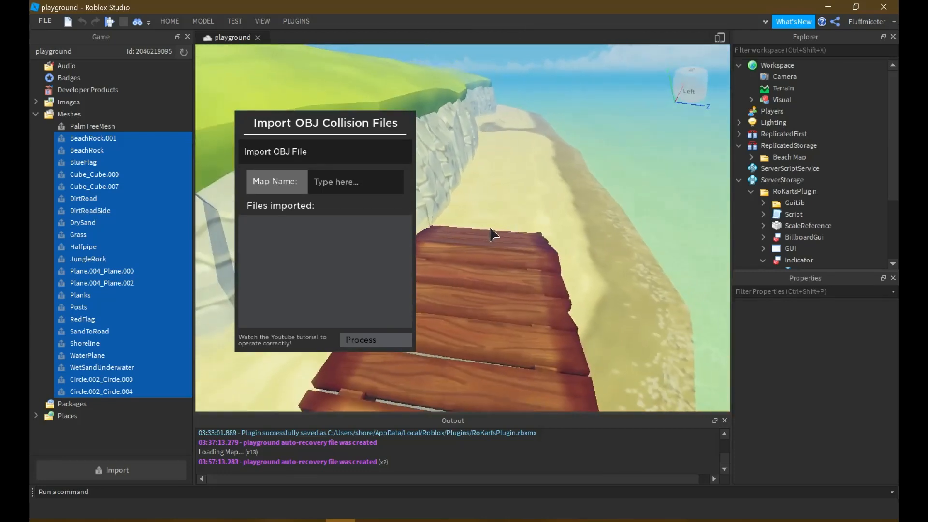
pyautogui.press('e')
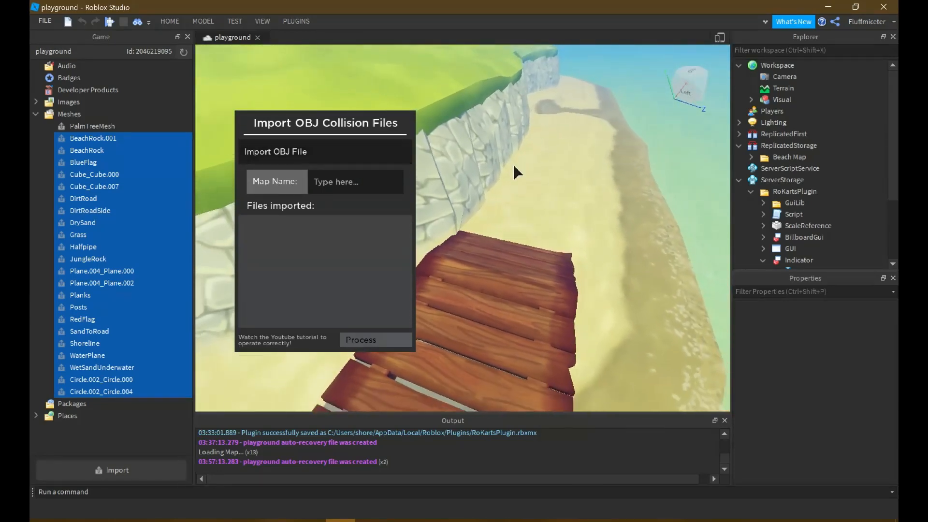
pyautogui.moveTo(514, 165); pyautogui.dragTo(476, 203, button='right')
pyautogui.press('e')
pyautogui.press('a')
pyautogui.moveTo(491, 135); pyautogui.dragTo(491, 135, button='right')
pyautogui.press('s')
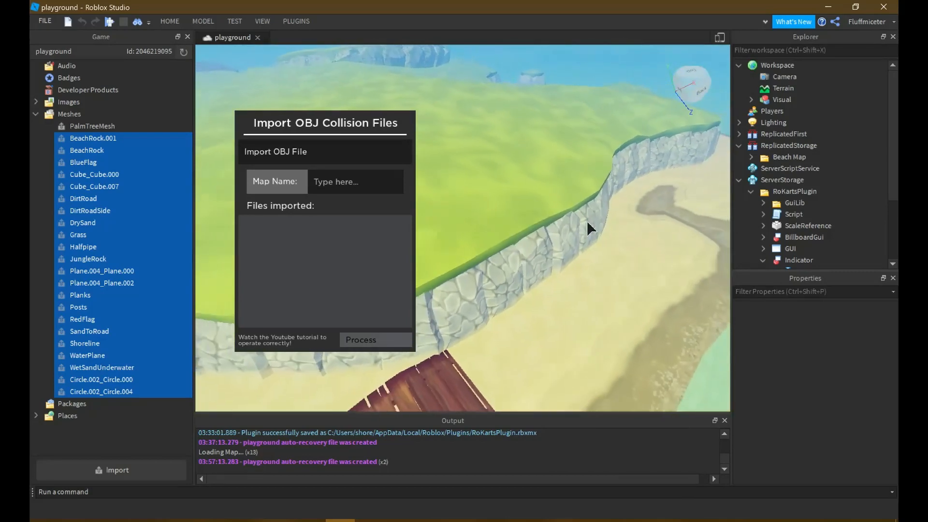
pyautogui.moveTo(543, 213); pyautogui.dragTo(543, 213, button='right')
pyautogui.press('w')
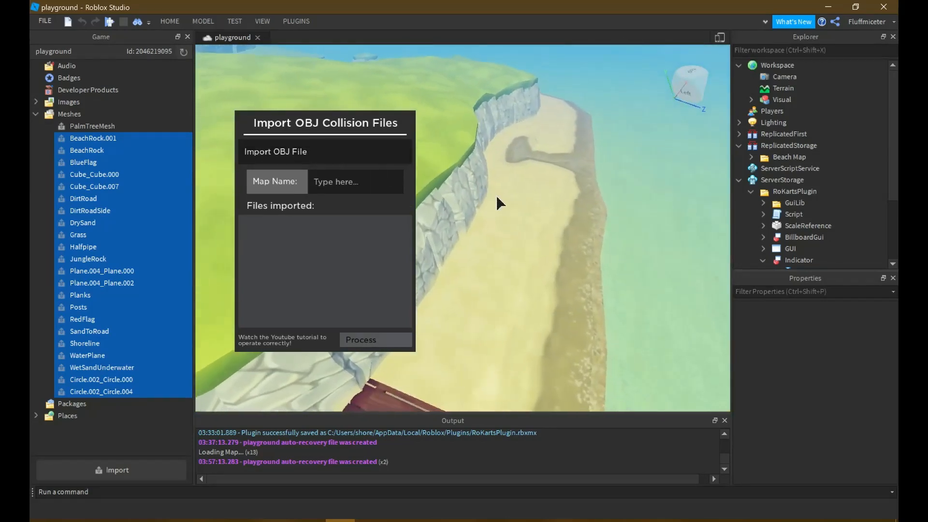
pyautogui.moveTo(495, 195); pyautogui.dragTo(488, 228, button='right')
pyautogui.press('s')
pyautogui.press('w')
pyautogui.press('w')
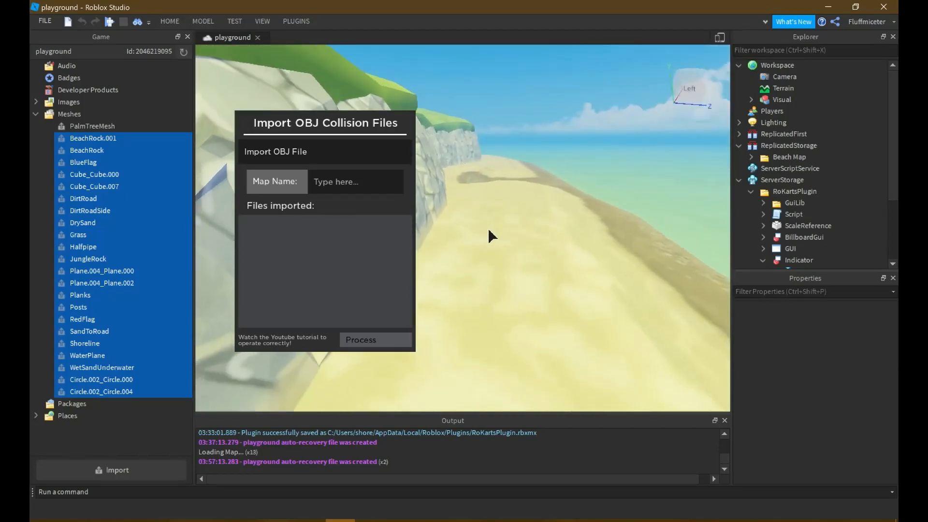
# Launch Blender, dismiss its splash screen and open the most recent BaseMapMesh.blend file
pyautogui.press('super')
pyautogui.write('blen')
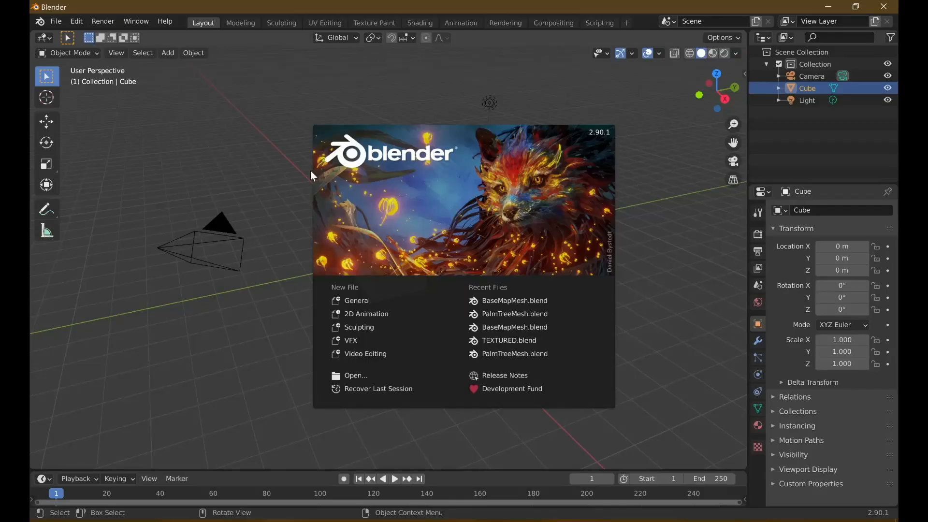
pyautogui.click(311, 170)
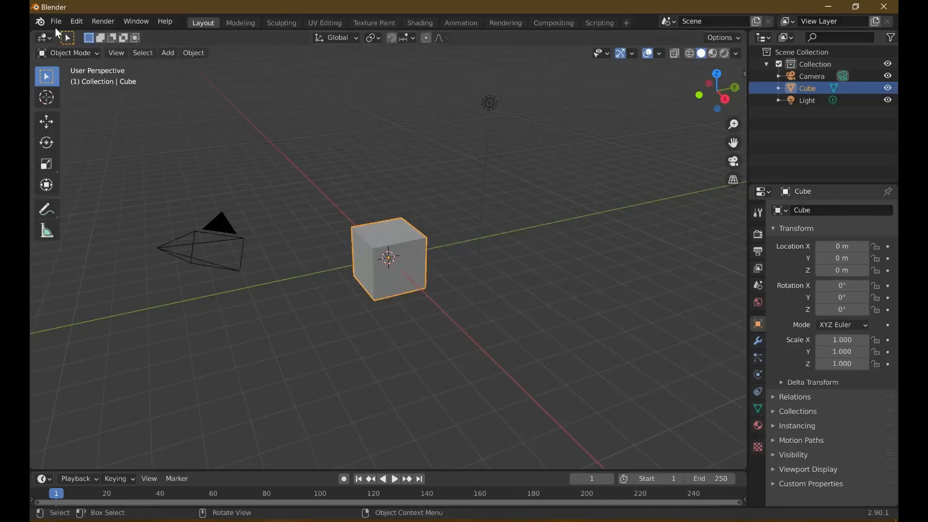
pyautogui.click(56, 21)
pyautogui.moveTo(110, 66)
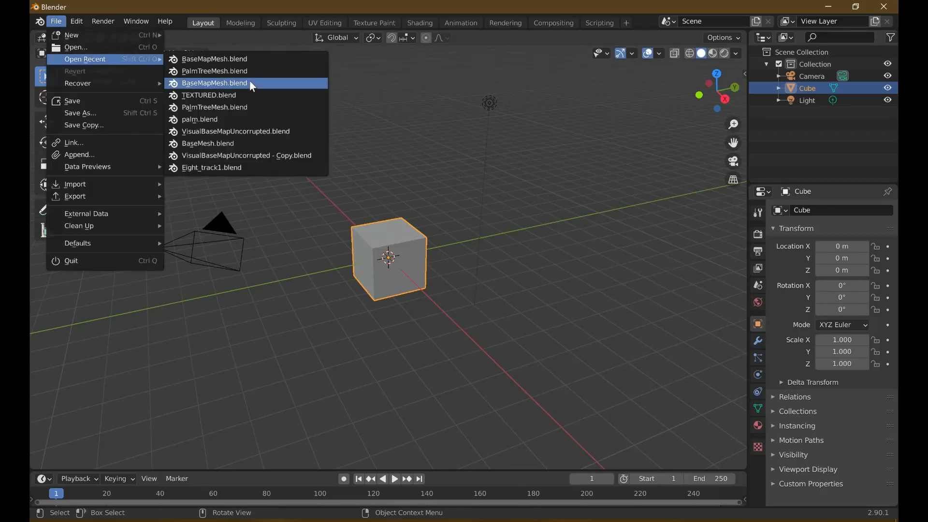
pyautogui.click(252, 59)
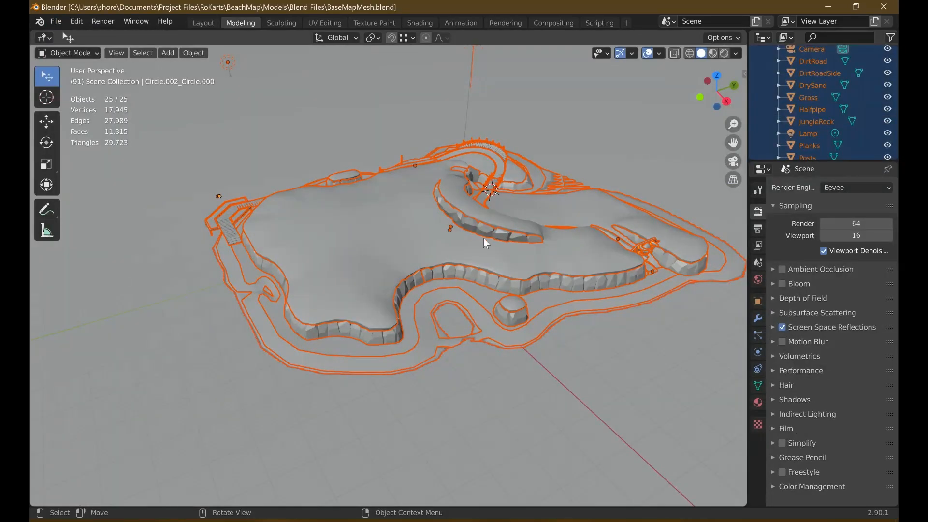
# Display the base map up close with rendered viewport shading
pyautogui.scroll(5, 484, 238)
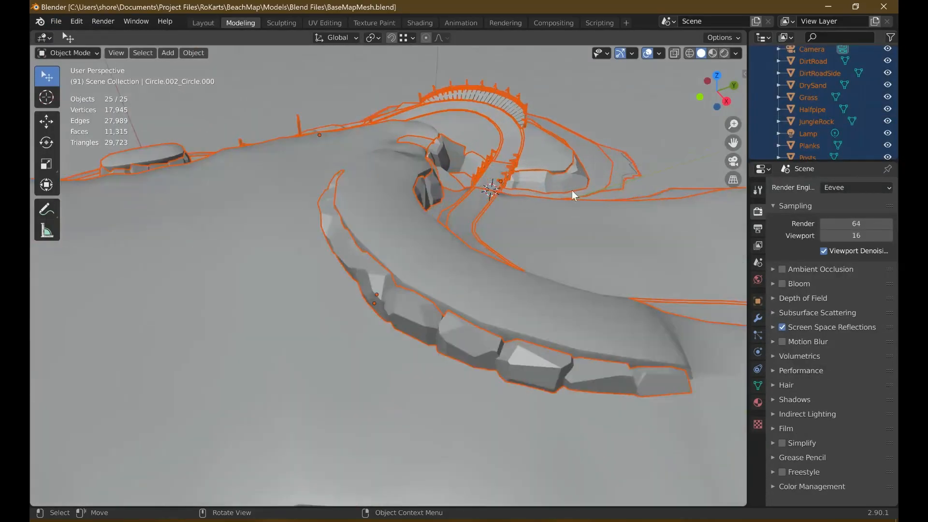
pyautogui.click(728, 54)
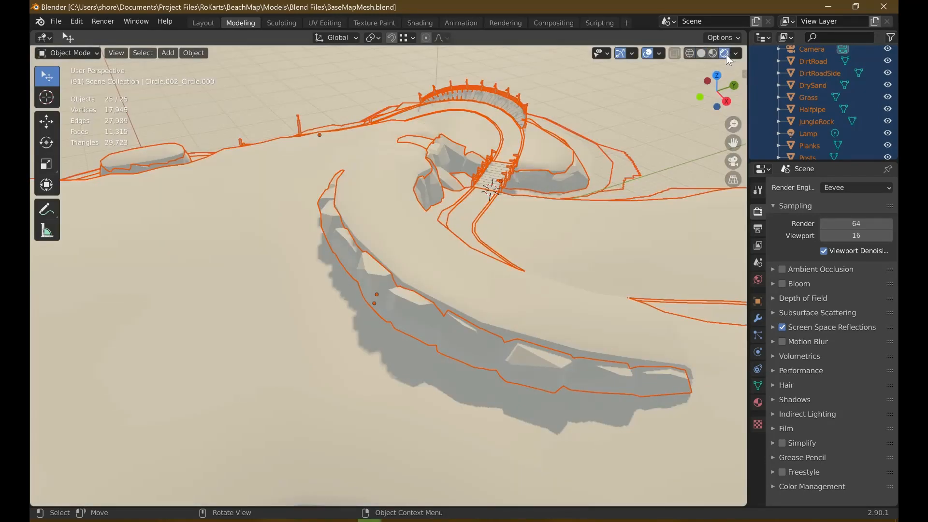
# Display the whole base map with solid viewport shading
pyautogui.scroll(-6, 612, 166)
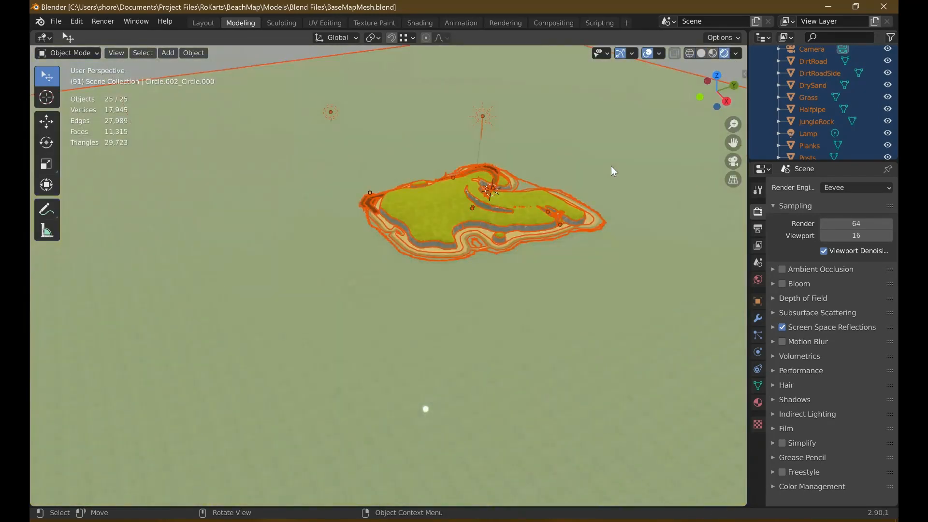
pyautogui.scroll(5, 611, 170)
pyautogui.click(701, 53)
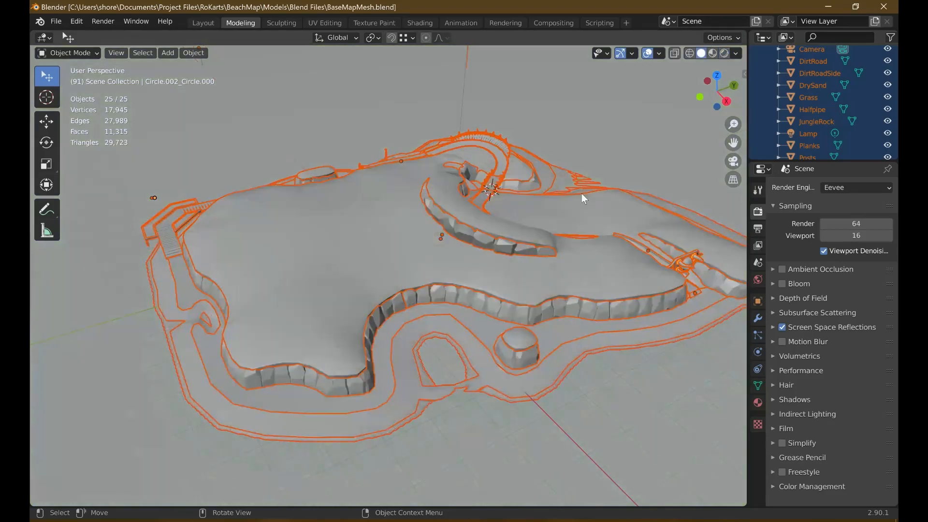
pyautogui.scroll(3, 800, 92)
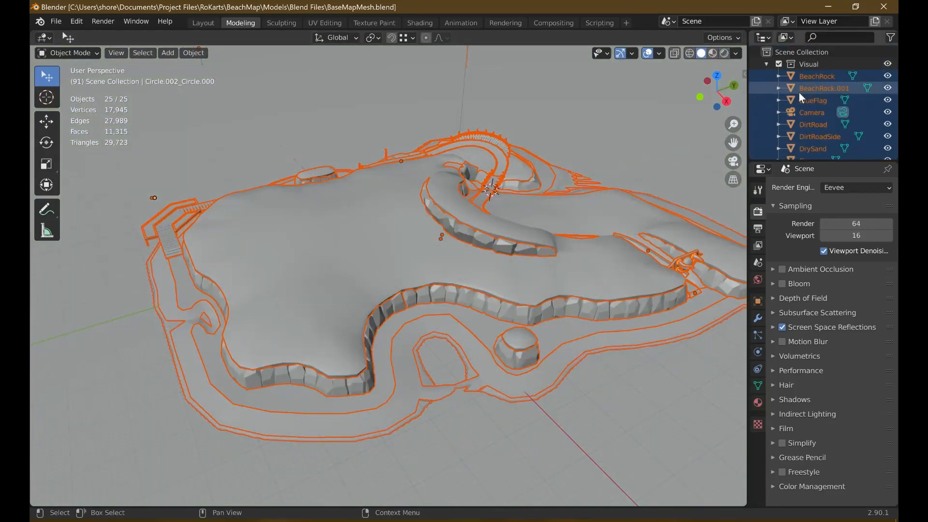
# Collapse the Visual collection and exclude the Unfinished collection from the view layer
pyautogui.click(767, 64)
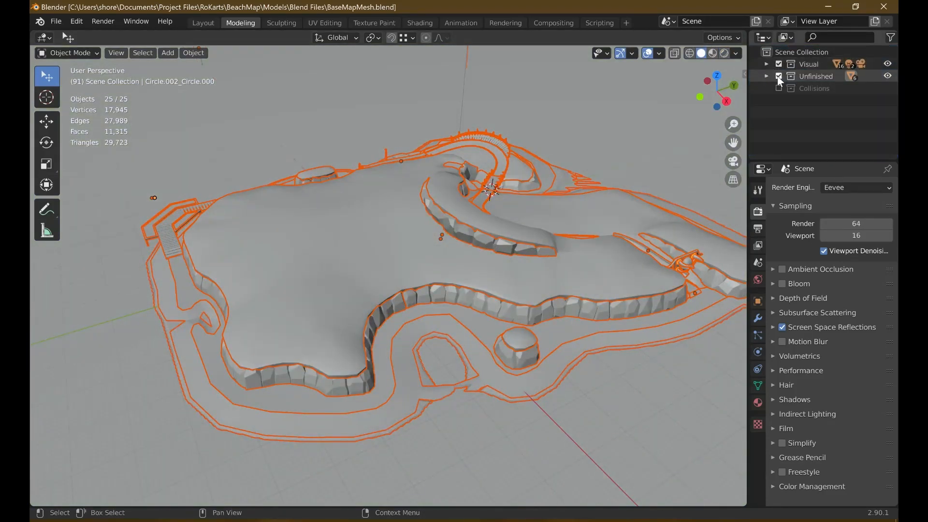
pyautogui.click(778, 76)
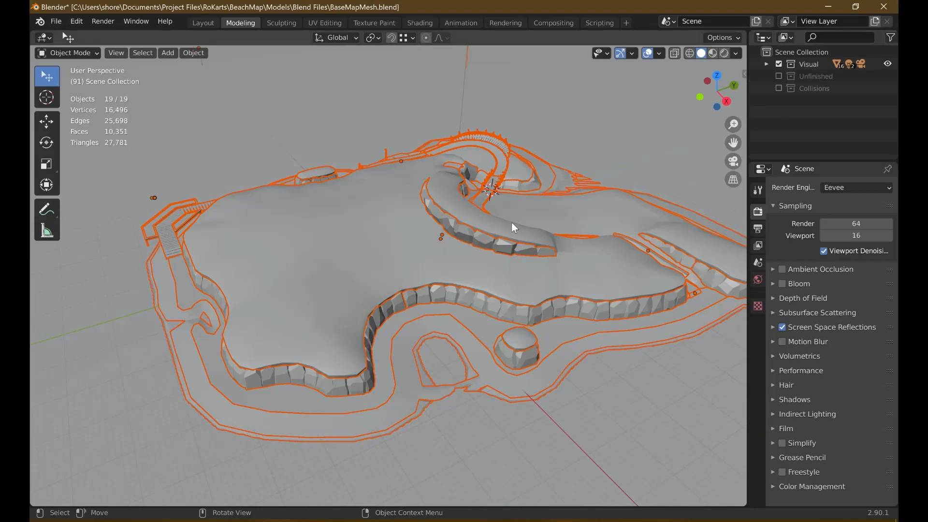
pyautogui.moveTo(511, 220); pyautogui.dragTo(447, 215, button='middle')
pyautogui.scroll(2, 379, 214)
pyautogui.scroll(5, 547, 190)
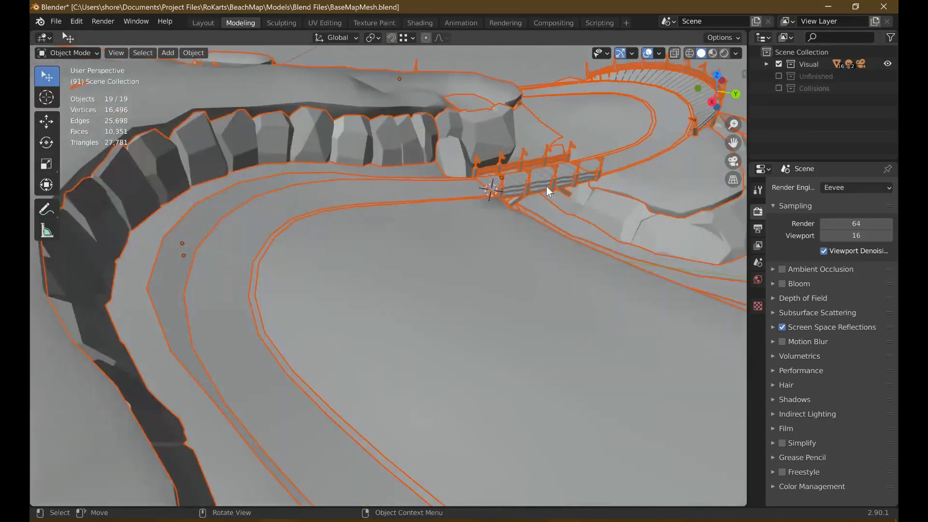
pyautogui.scroll(-4, 547, 190)
# Exclude the Visual collection and enable the Collisions collection so only the collision meshes are displayed
pyautogui.click(778, 64)
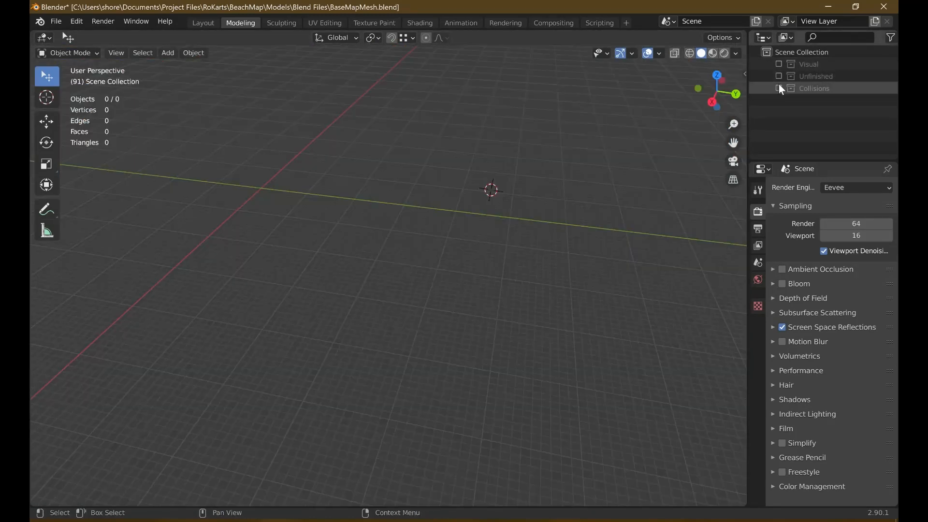
pyautogui.click(779, 89)
pyautogui.moveTo(507, 177)
pyautogui.mouseDown(button='middle')
pyautogui.moveTo(469, 174)
pyautogui.moveTo(511, 195)
pyautogui.mouseUp(button='middle')
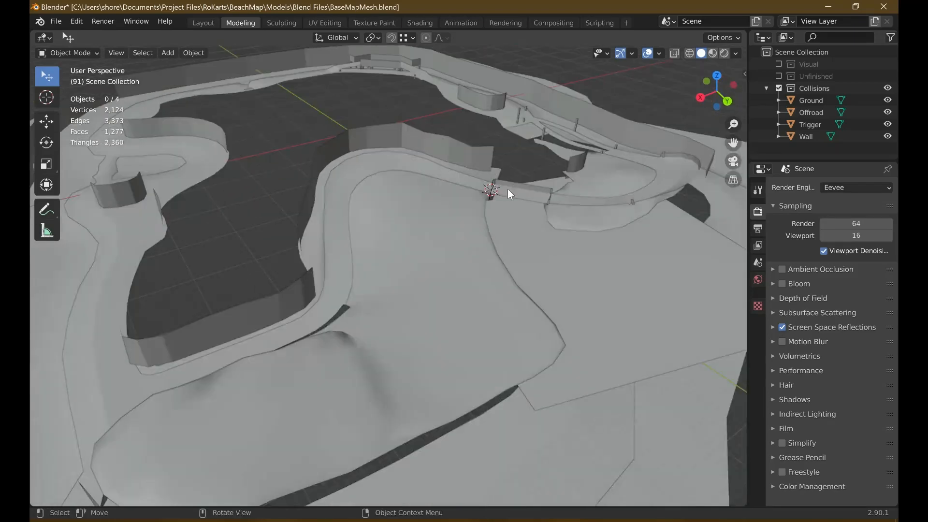
# Examine the collision ground, walls and ramps along the track up close from several angles
pyautogui.moveTo(312, 265); pyautogui.dragTo(395, 234, button='middle')
pyautogui.hotkey('shift', 'space')
pyautogui.click(389, 240)
pyautogui.click(360, 255)
pyautogui.scroll(-1, 360, 256)
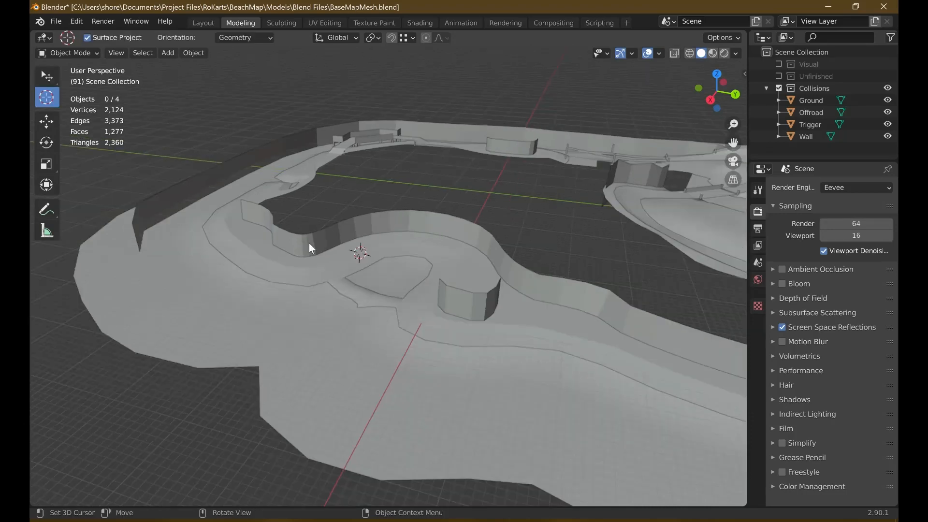
pyautogui.moveTo(324, 246); pyautogui.dragTo(406, 256, button='middle')
pyautogui.scroll(3, 445, 274)
pyautogui.click(415, 256)
pyautogui.scroll(5, 407, 258)
pyautogui.click(263, 147)
pyautogui.scroll(4, 263, 147)
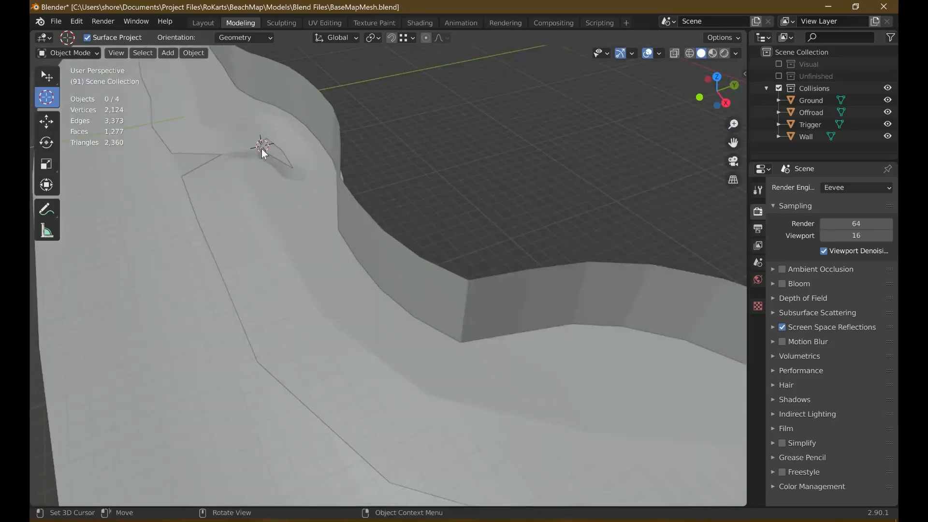
pyautogui.keyDown('shift'); pyautogui.moveTo(255, 152); pyautogui.dragTo(558, 352, button='middle'); pyautogui.keyUp('shift')
pyautogui.scroll(-3, 558, 352)
pyautogui.click(361, 185)
pyautogui.scroll(5, 367, 181)
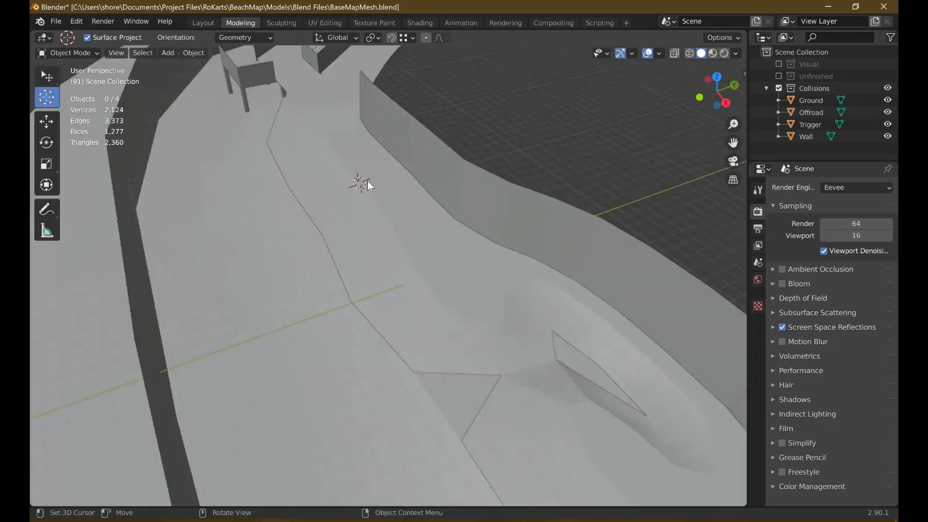
pyautogui.scroll(-5, 371, 168)
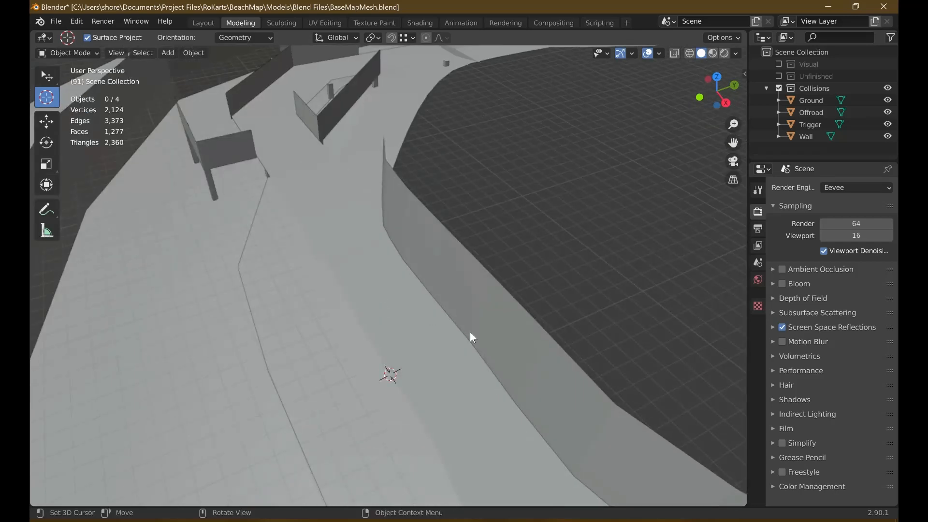
pyautogui.scroll(1, 470, 332)
pyautogui.scroll(2, 456, 321)
# Select the Ground, Offroad, Trigger and Wall collision meshes in turn to compare their outlines, finishing on Offroad
pyautogui.click(808, 100)
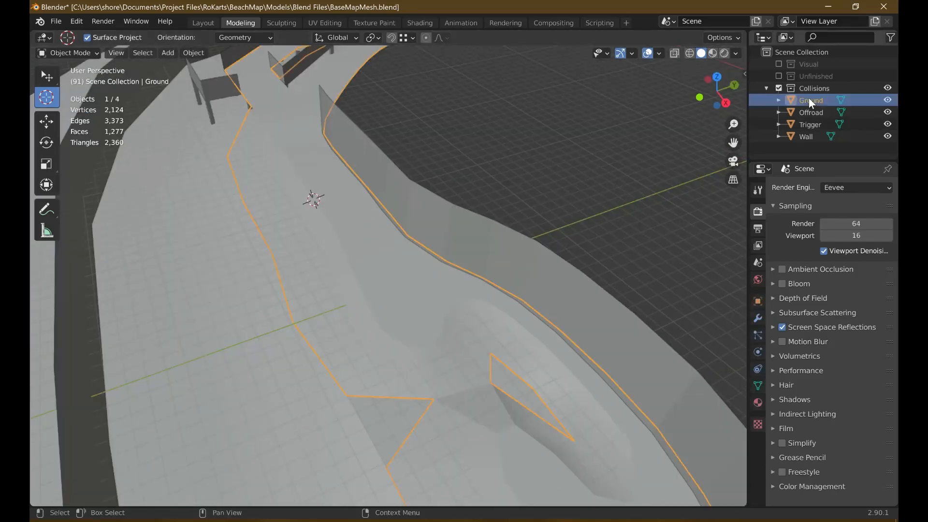
pyautogui.click(811, 112)
pyautogui.click(803, 125)
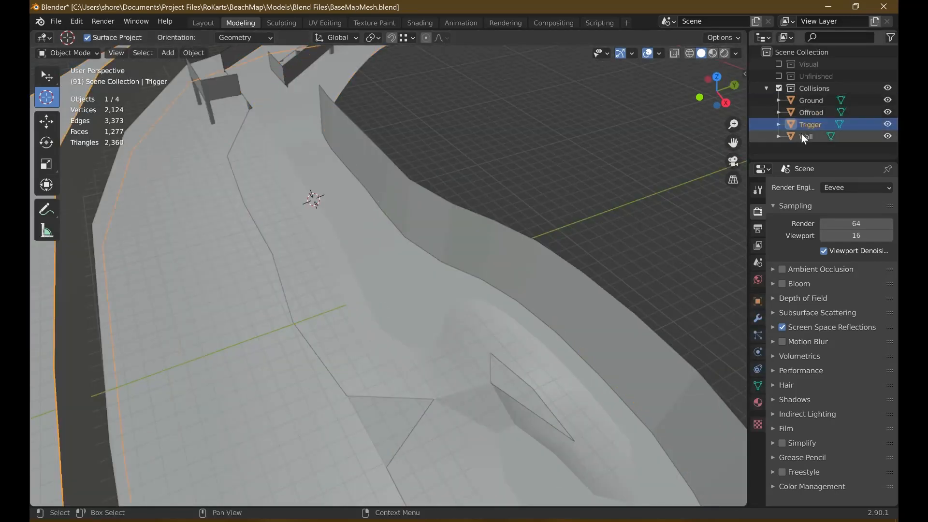
pyautogui.click(802, 135)
pyautogui.click(806, 103)
pyautogui.click(804, 112)
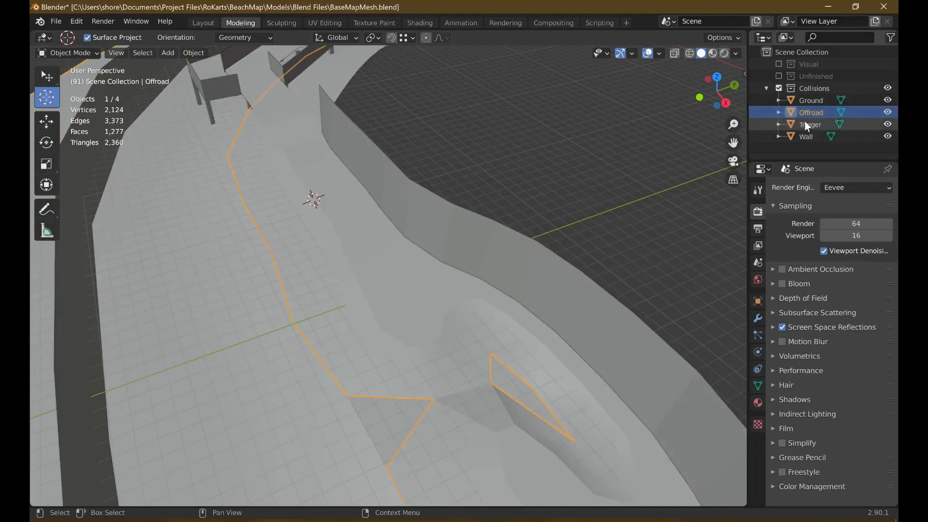
pyautogui.click(804, 124)
pyautogui.click(802, 136)
pyautogui.click(807, 100)
pyautogui.click(807, 112)
pyautogui.click(805, 124)
pyautogui.click(799, 136)
pyautogui.click(802, 112)
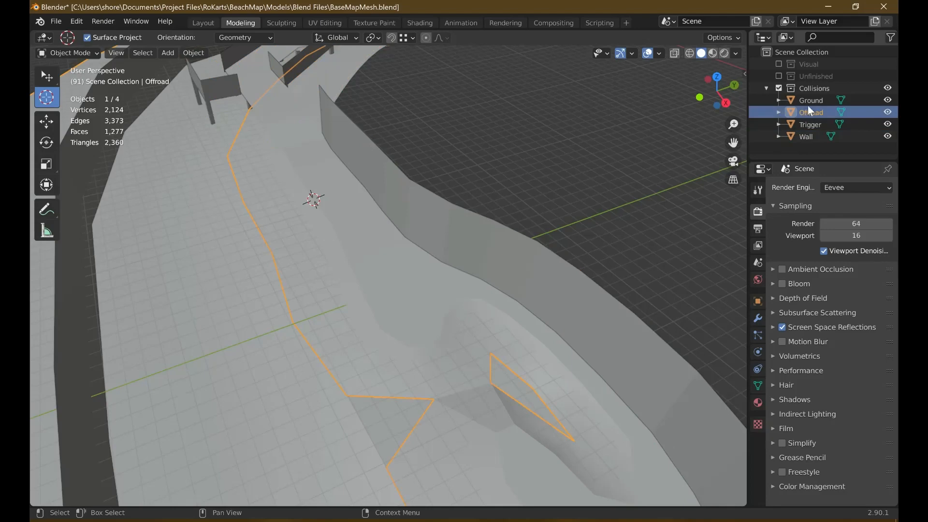
pyautogui.click(807, 102)
pyautogui.click(804, 125)
pyautogui.click(807, 112)
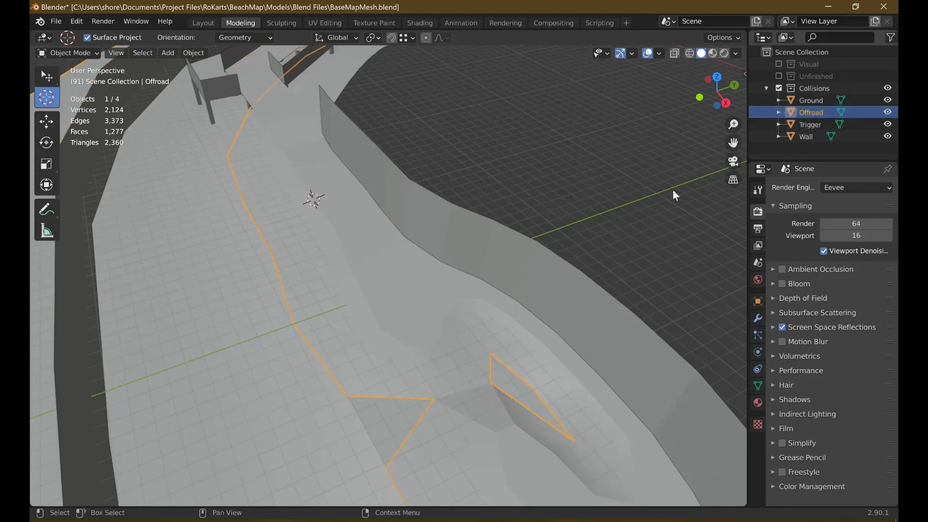
# Inspect the selected Offroad mesh's border with the ground around the beach ramp and curved wall
pyautogui.moveTo(556, 211); pyautogui.dragTo(331, 282, button='middle')
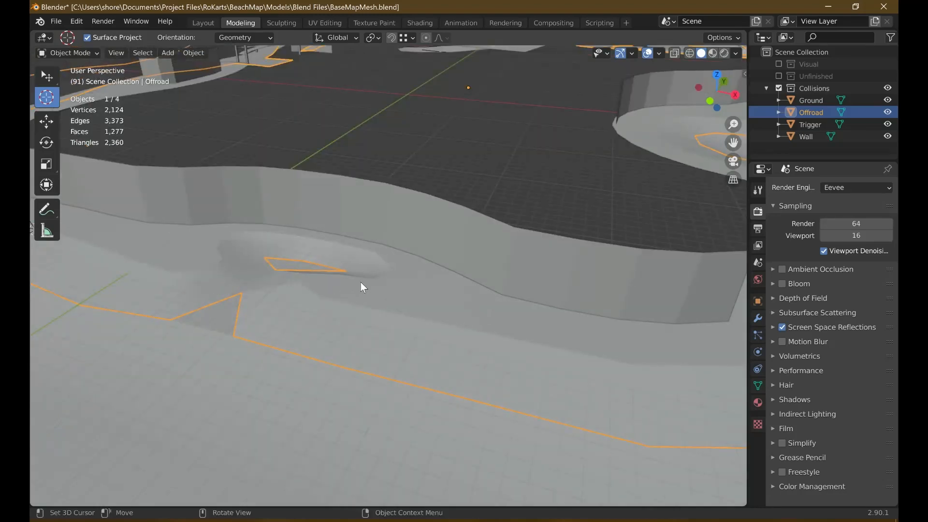
pyautogui.moveTo(386, 336); pyautogui.dragTo(417, 259, button='middle')
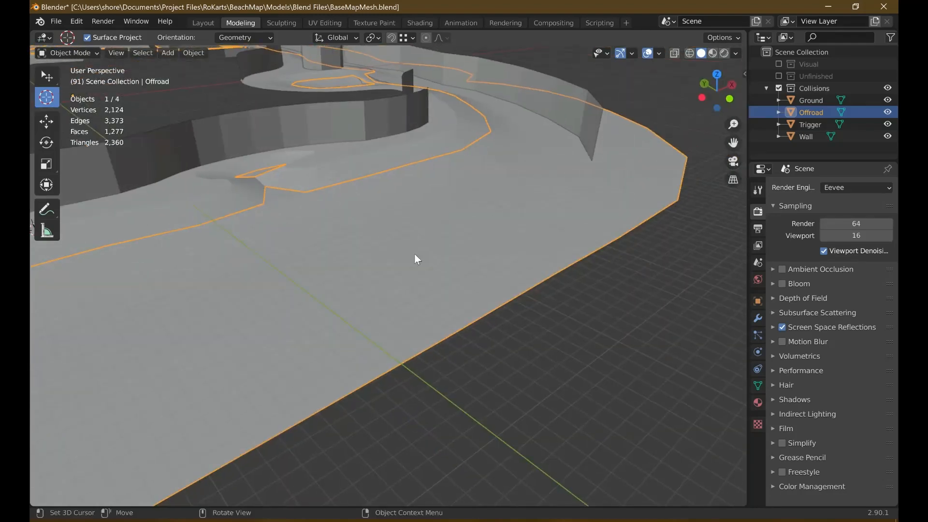
pyautogui.hotkey('shift', 'space')
pyautogui.click(389, 160)
pyautogui.click(407, 156)
pyautogui.scroll(4, 410, 159)
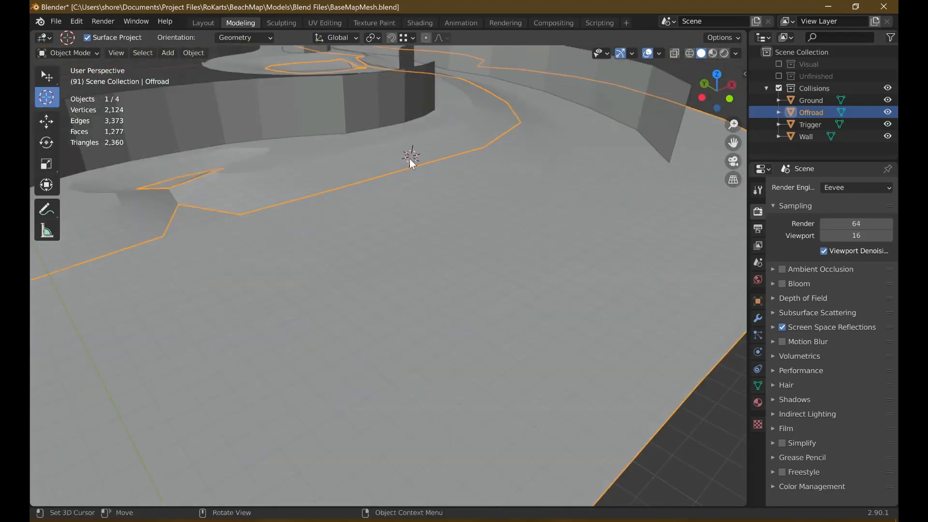
pyautogui.keyDown('shift'); pyautogui.moveTo(419, 170); pyautogui.dragTo(613, 209, button='middle'); pyautogui.keyUp('shift')
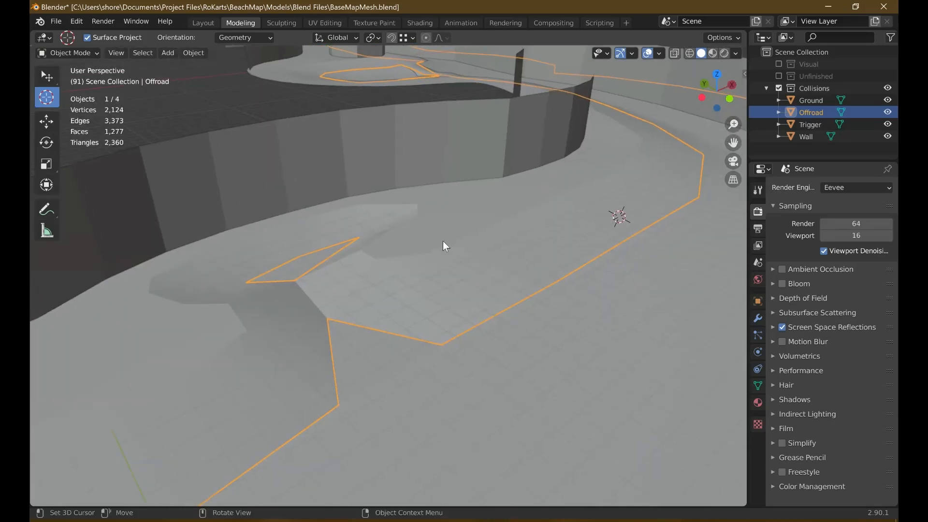
# Move the Offroad mesh away from the ground to show it is separate, and undo the move
pyautogui.press('g')
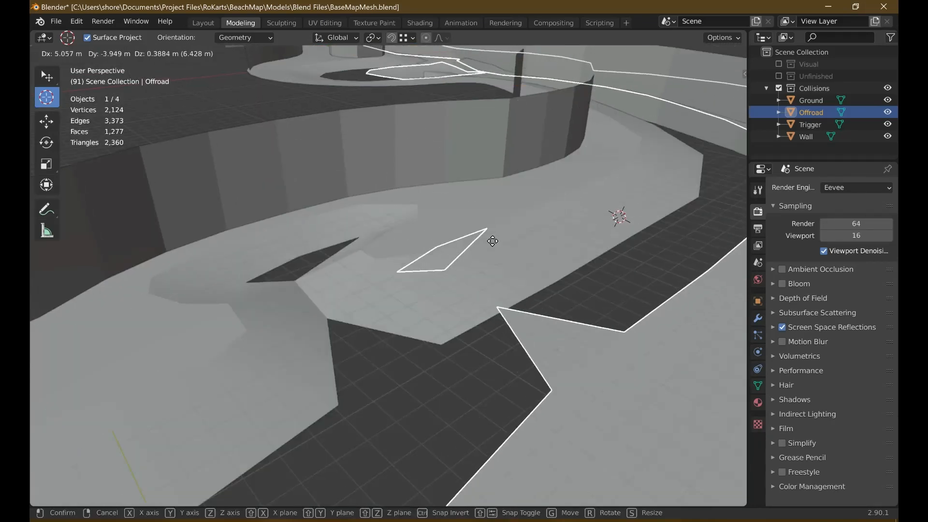
pyautogui.click(487, 226)
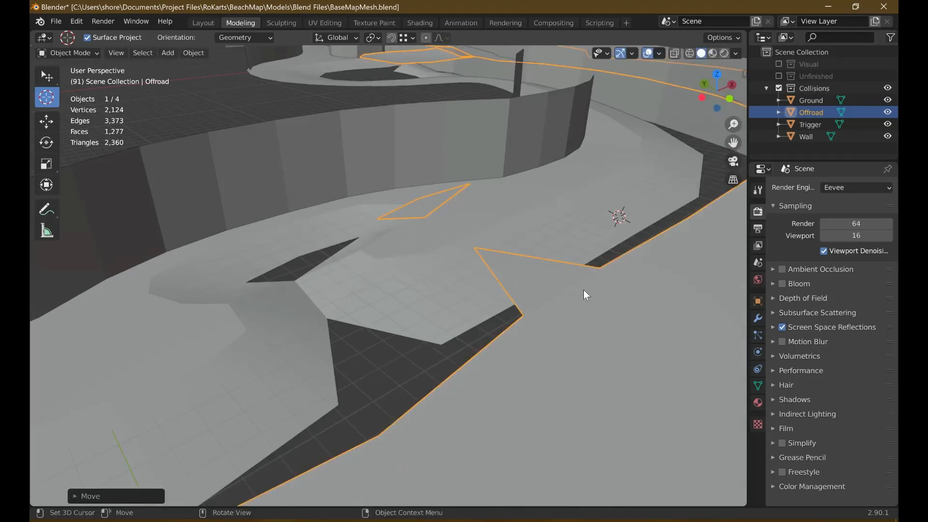
pyautogui.hotkey('ctrl', 'z')
pyautogui.click(524, 237)
pyautogui.click(486, 143)
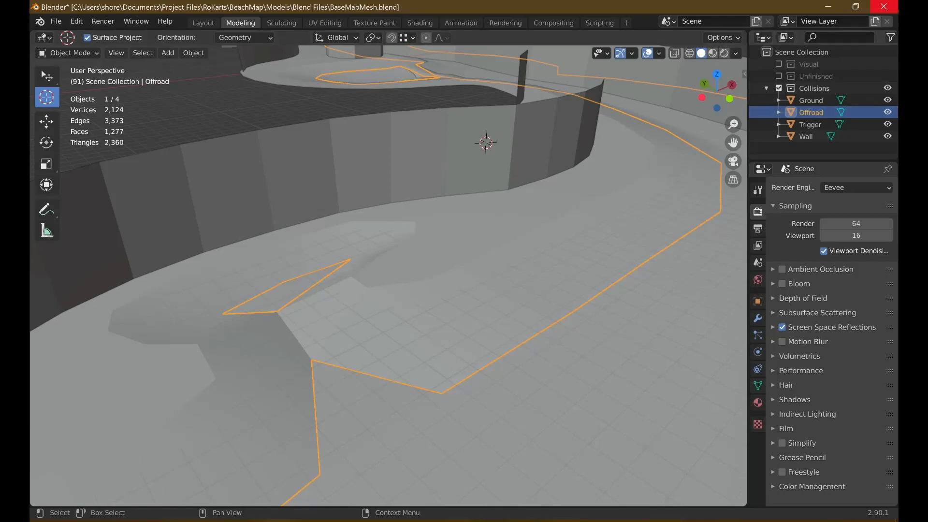
# Close Blender without saving, and in Roblox Studio start the OBJ collision import and select the Ground file
pyautogui.click(884, 7)
pyautogui.click(476, 287)
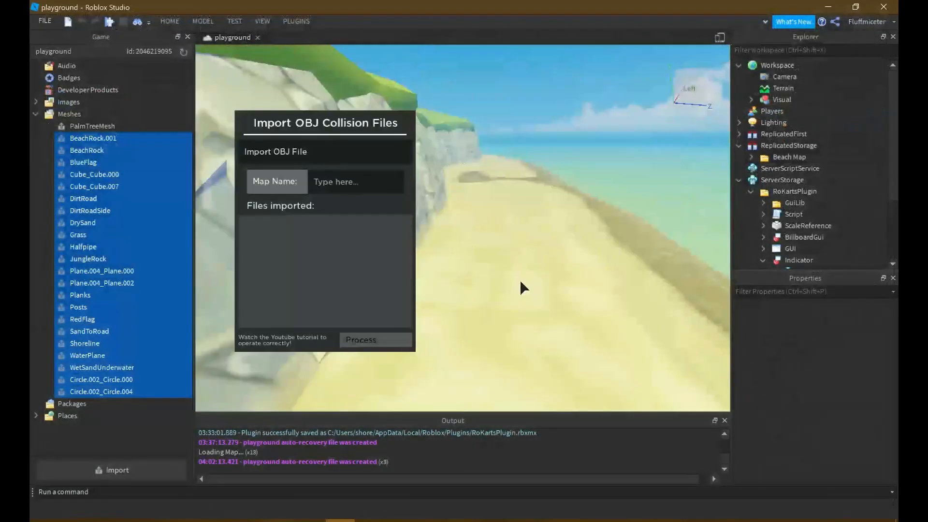
pyautogui.click(336, 152)
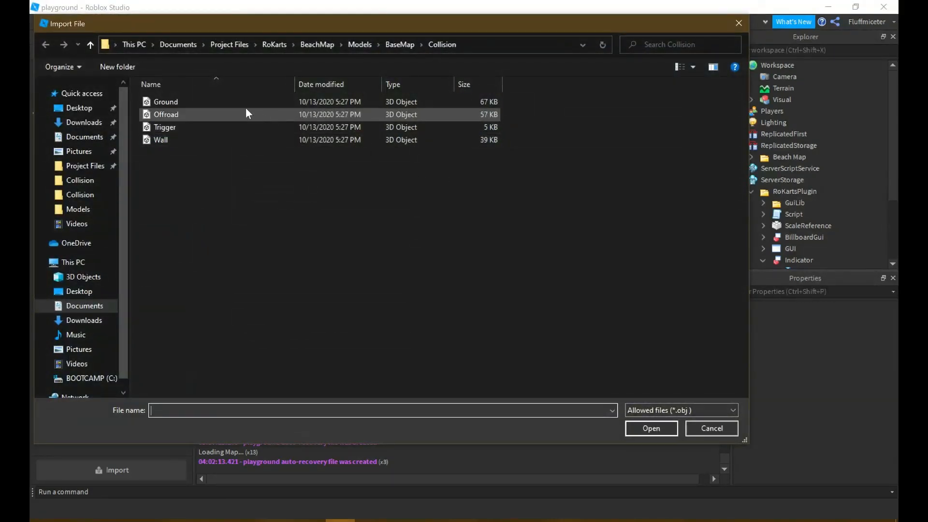
pyautogui.click(223, 102)
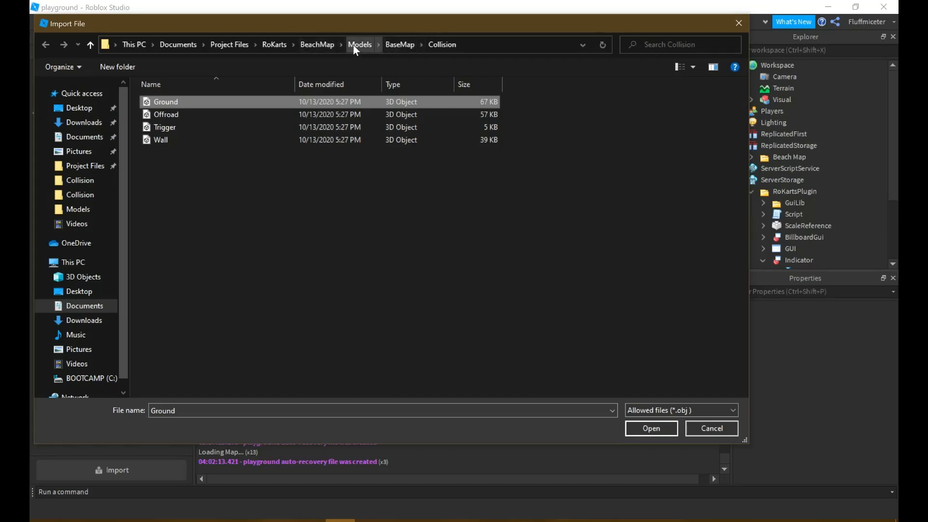
# Look through the RoKarts BeachMap project folders, including Textures, Models and the BaseMap Visual folder with its OBJ files
pyautogui.click(268, 44)
pyautogui.doubleClick(189, 100)
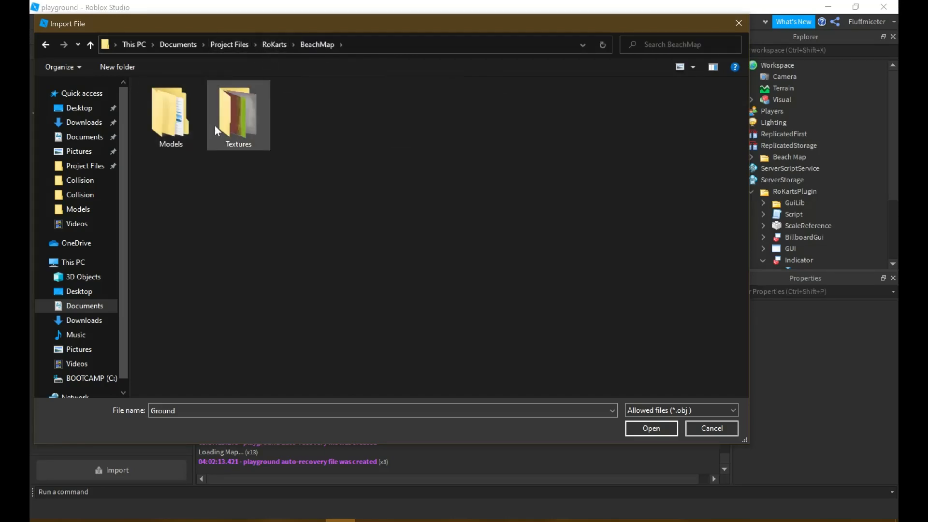
pyautogui.doubleClick(230, 131)
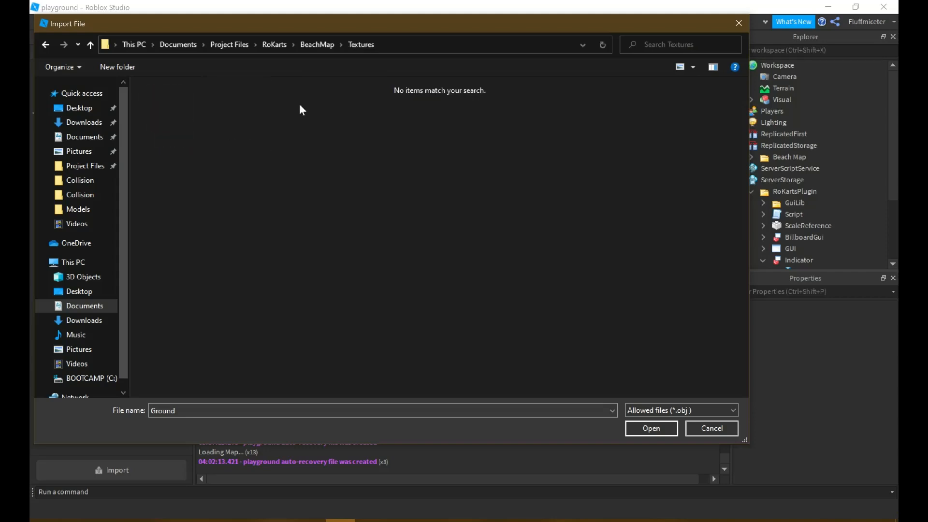
pyautogui.click(325, 48)
pyautogui.doubleClick(180, 120)
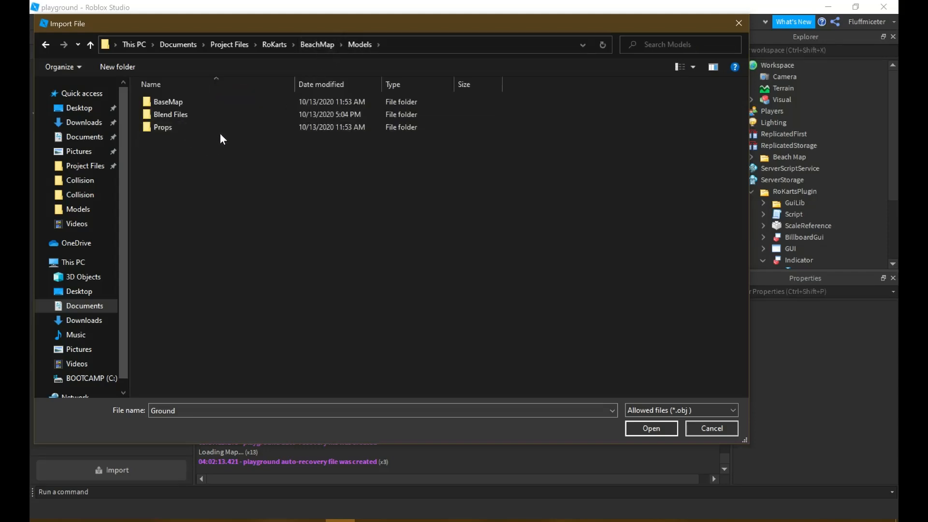
pyautogui.doubleClick(187, 103)
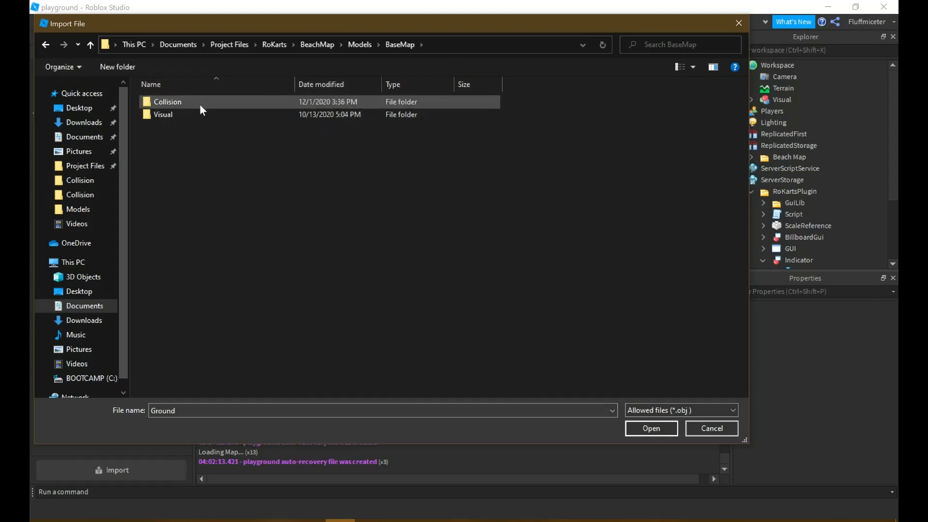
pyautogui.doubleClick(170, 116)
pyautogui.click(174, 112)
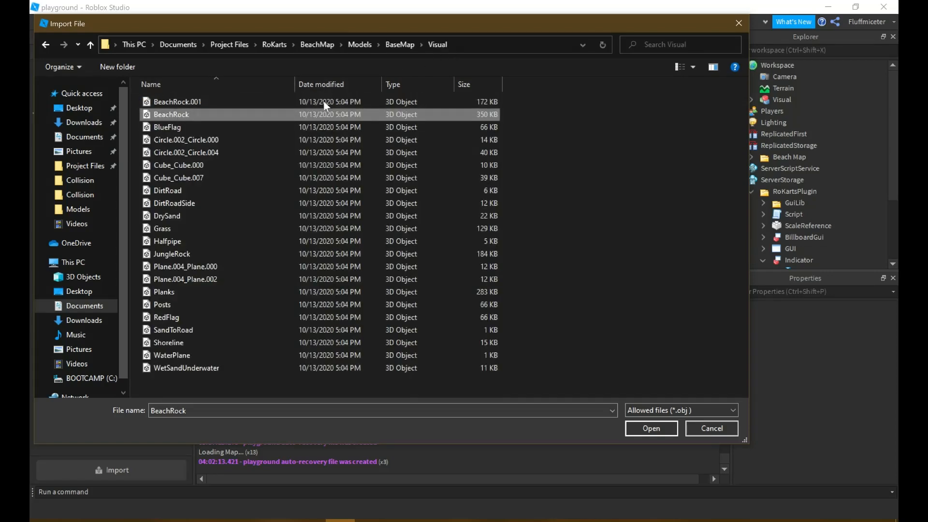
pyautogui.click(610, 135)
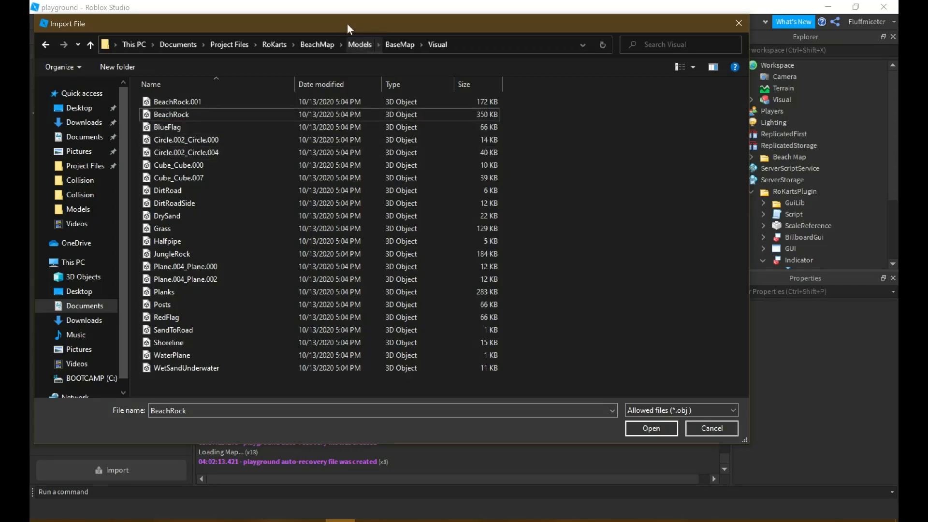
# Load the Ground OBJ file from the BaseMap Collision folder
pyautogui.click(407, 47)
pyautogui.doubleClick(227, 96)
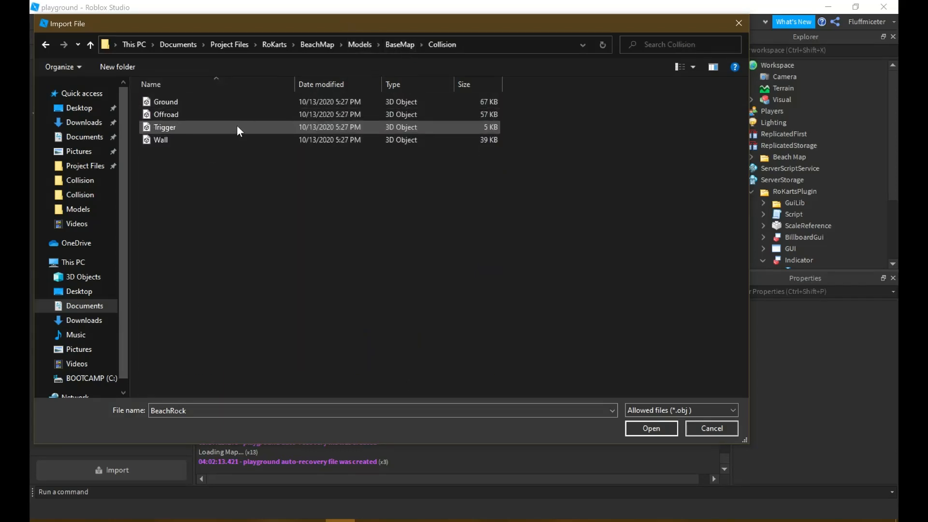
pyautogui.click(237, 108)
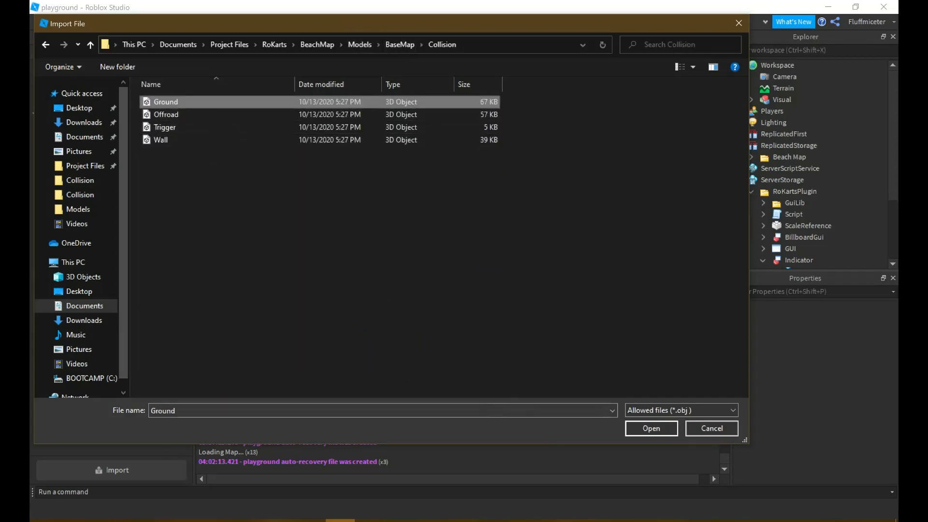
pyautogui.click(629, 424)
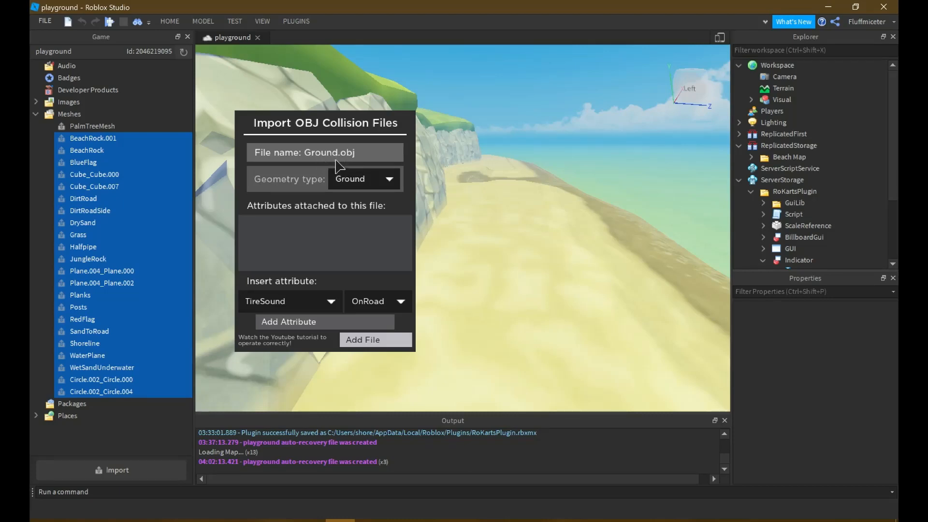
# Look through the geometry type options for Ground.obj and select Ground
pyautogui.click(339, 178)
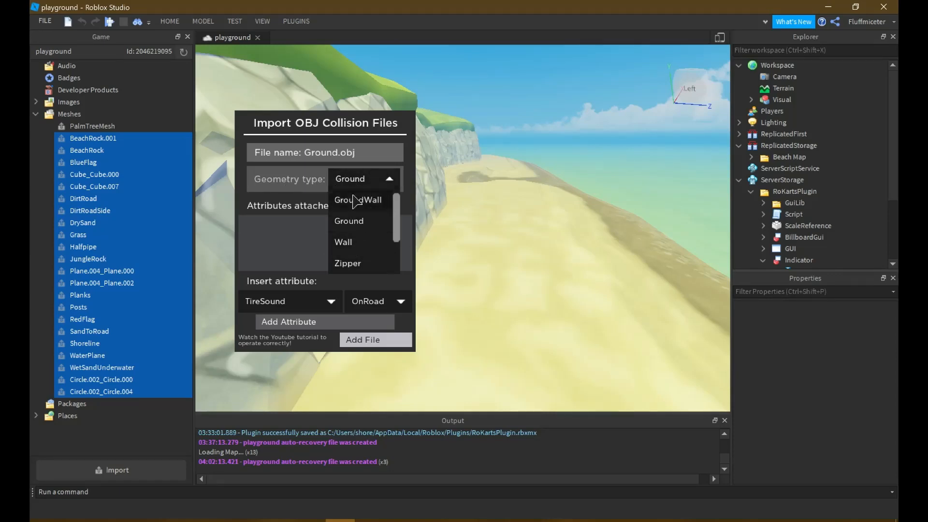
pyautogui.click(362, 178)
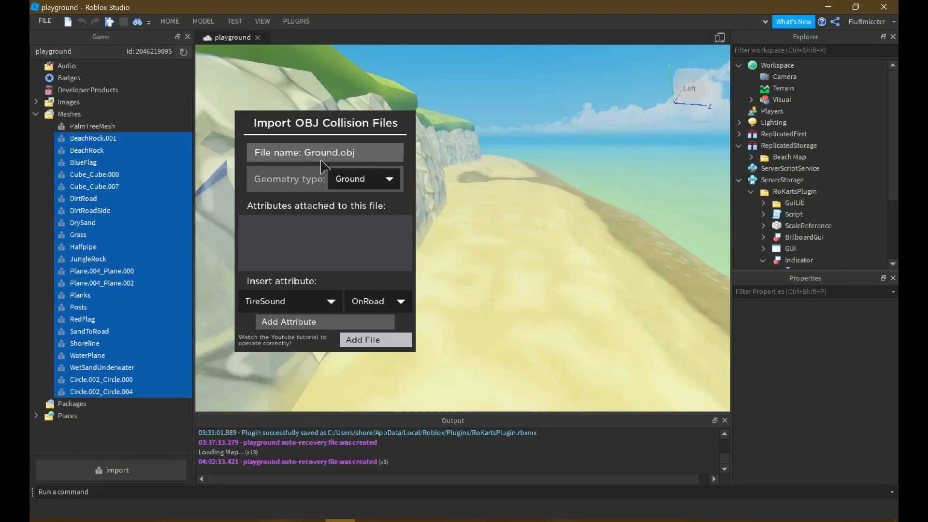
pyautogui.click(351, 183)
pyautogui.click(358, 220)
pyautogui.click(371, 181)
pyautogui.click(370, 180)
pyautogui.click(370, 181)
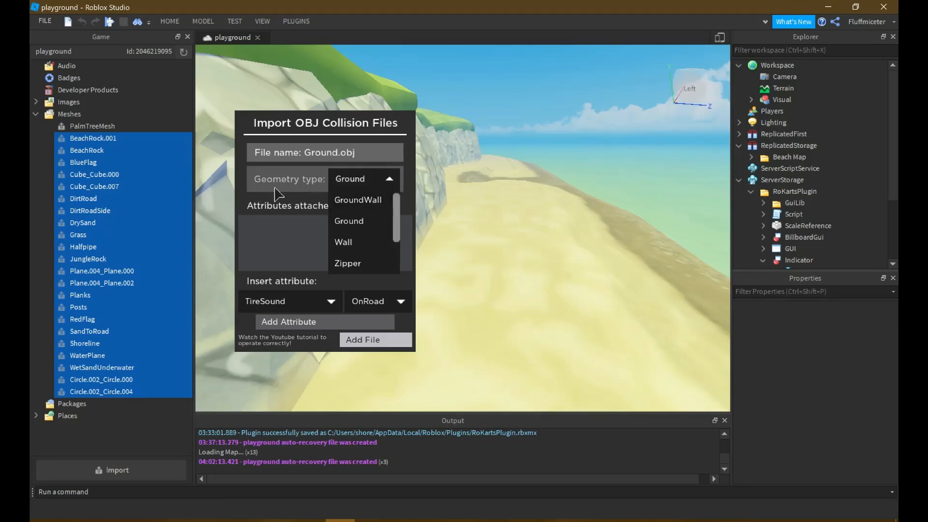
pyautogui.click(351, 182)
pyautogui.click(352, 184)
pyautogui.click(352, 223)
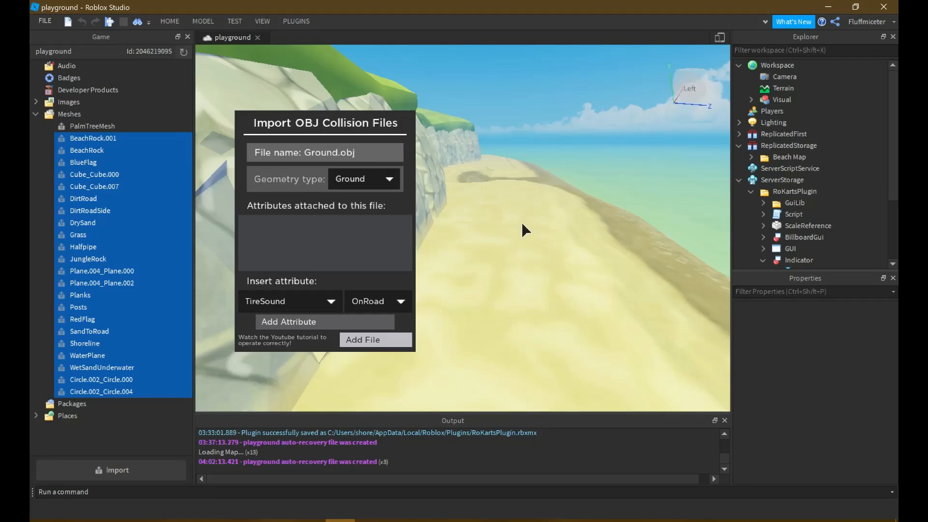
# Try the GroundWall, Wall and Zipper geometry types on Ground.obj
pyautogui.click(382, 179)
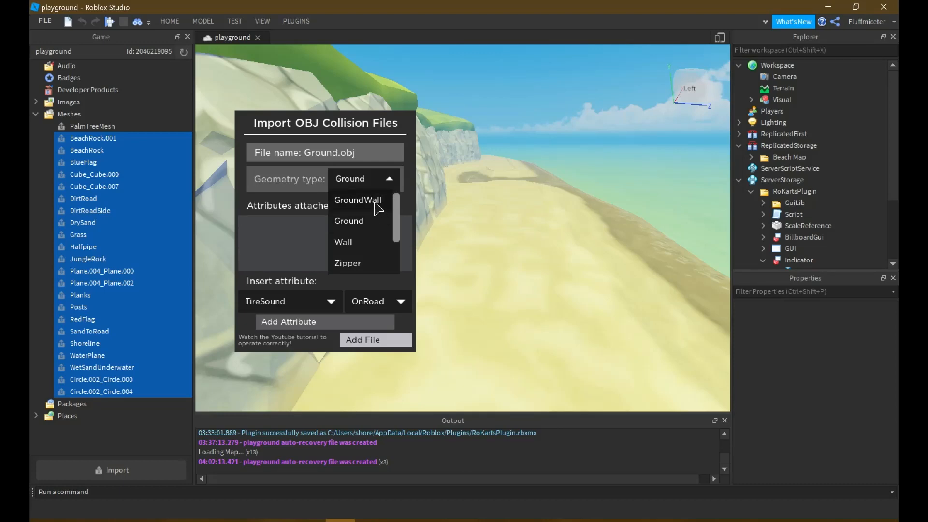
pyautogui.click(377, 205)
pyautogui.click(383, 179)
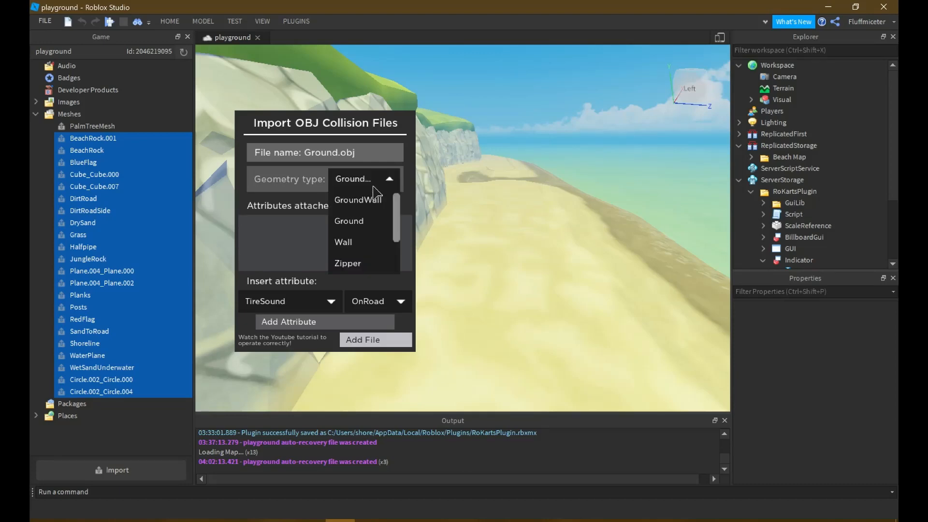
pyautogui.click(377, 244)
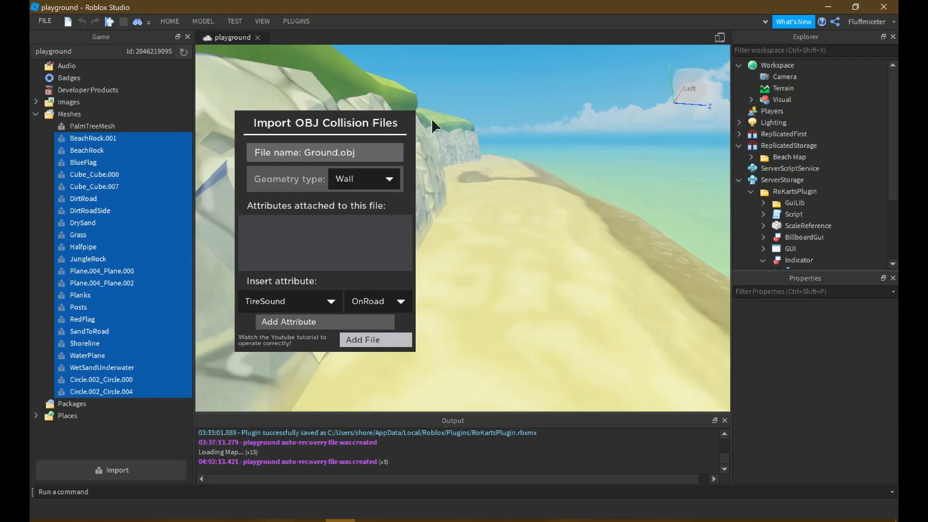
pyautogui.click(385, 180)
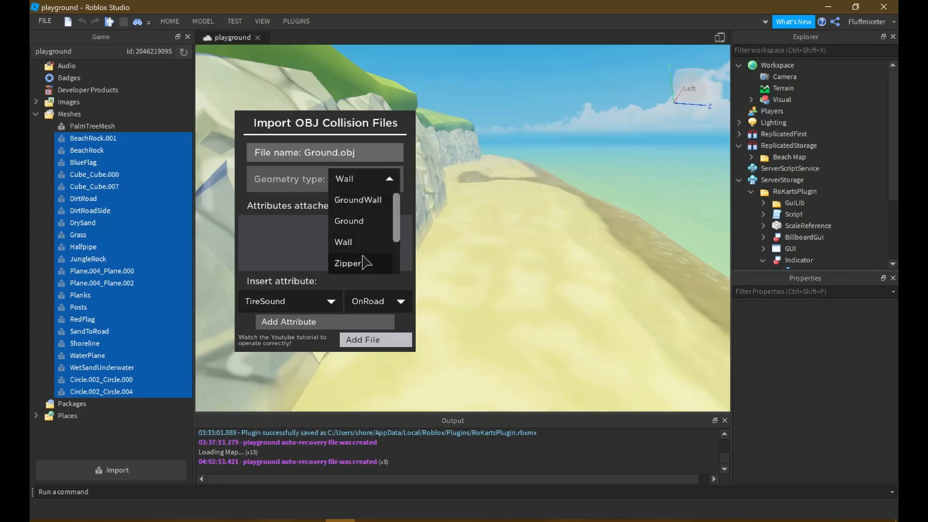
pyautogui.scroll(-2, 369, 266)
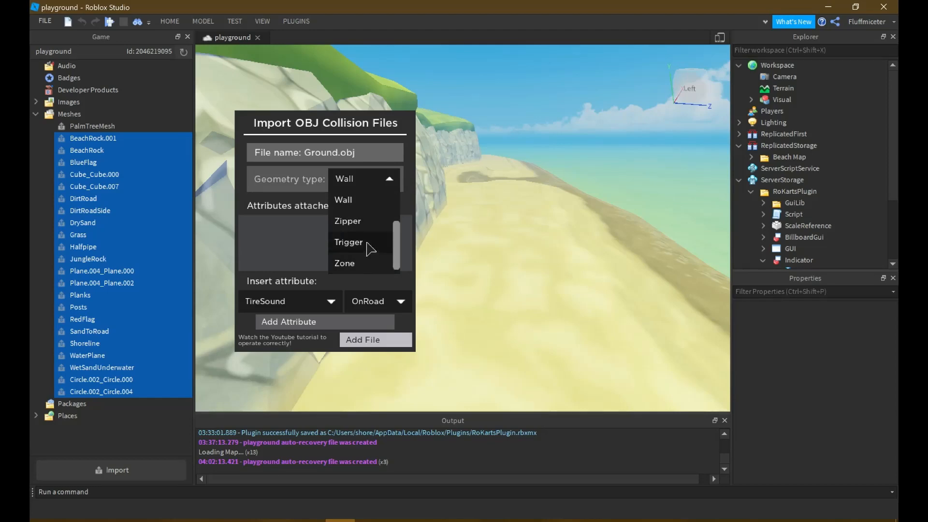
pyautogui.click(371, 224)
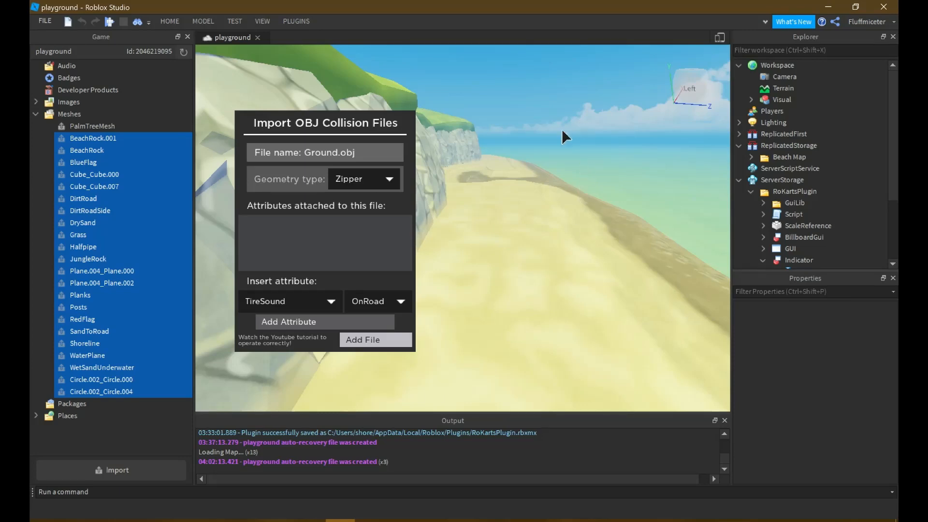
# Try the Trigger geometry type on Ground.obj and glance at the insertable attributes
pyautogui.click(380, 180)
pyautogui.click(376, 188)
pyautogui.click(365, 185)
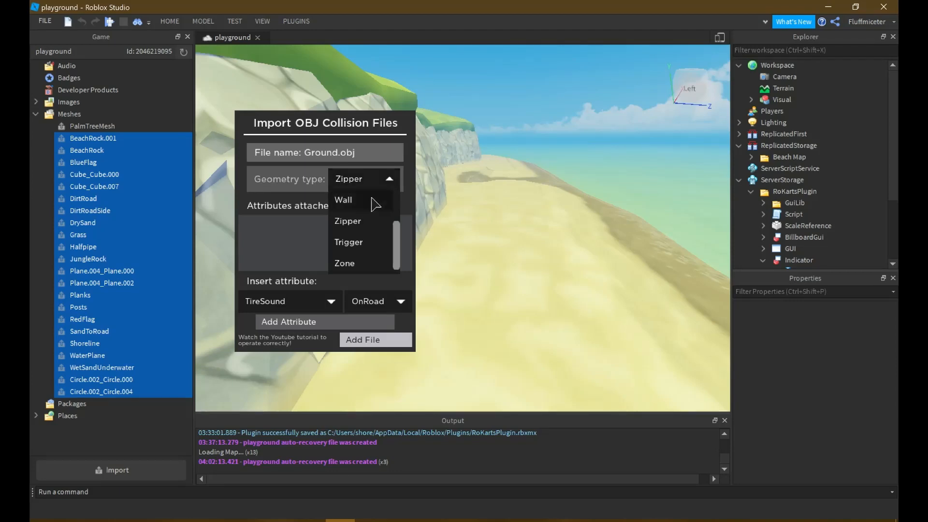
pyautogui.click(360, 248)
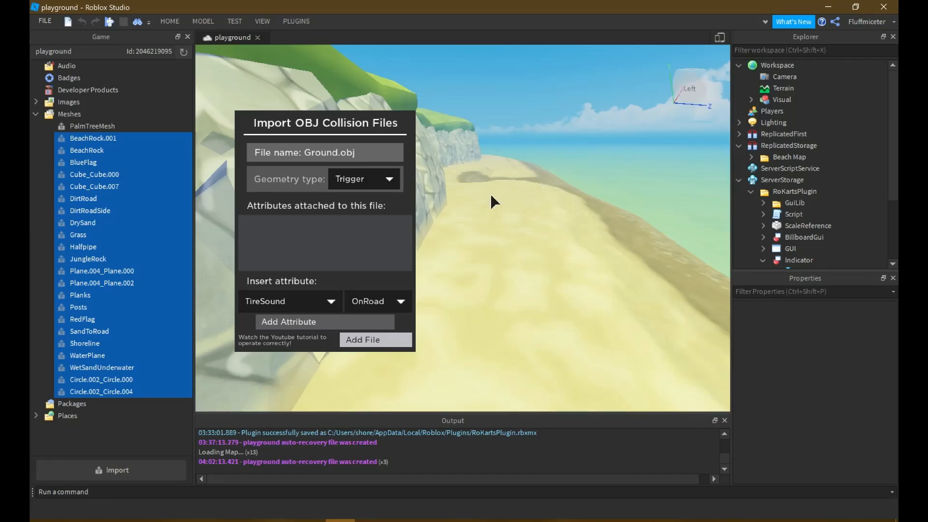
pyautogui.click(388, 182)
pyautogui.click(391, 187)
pyautogui.click(285, 305)
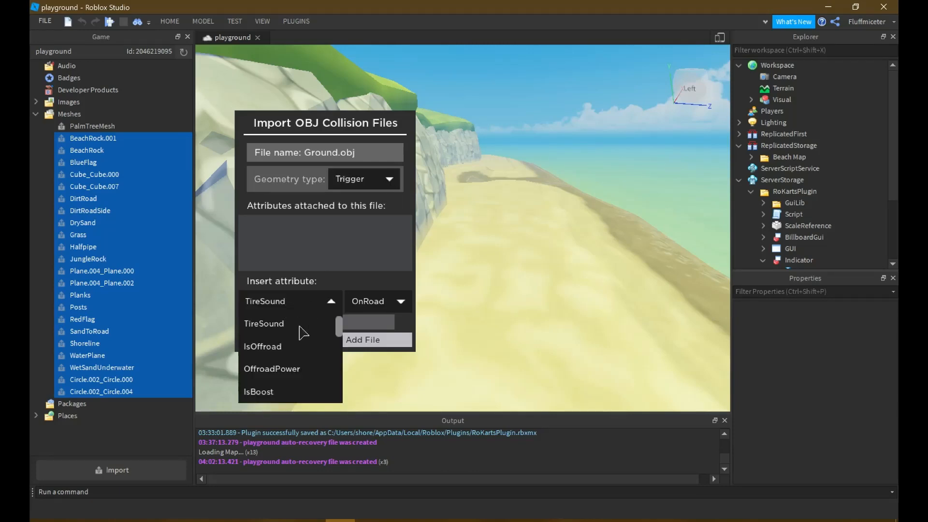
pyautogui.moveTo(375, 219); pyautogui.dragTo(377, 222)
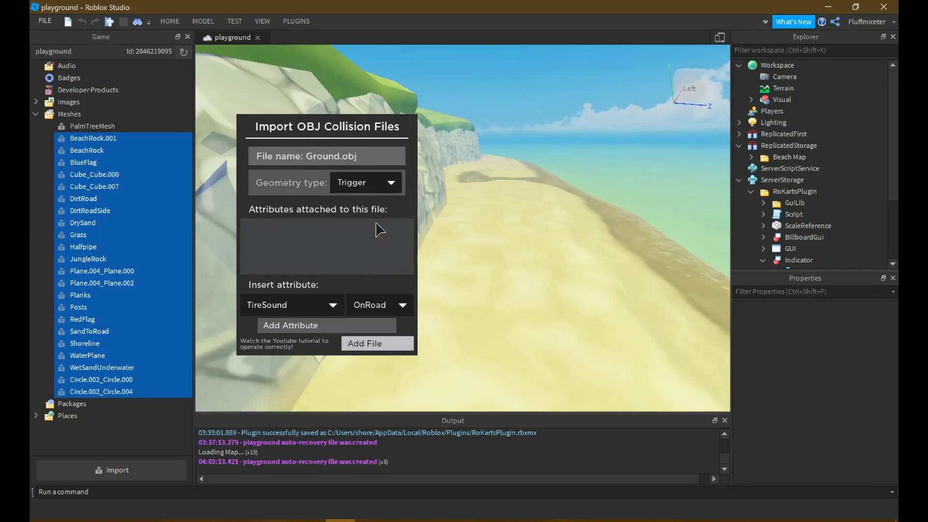
# Try the Zone and GroundWall geometry types on Ground.obj, then set the type back to Ground
pyautogui.click(376, 189)
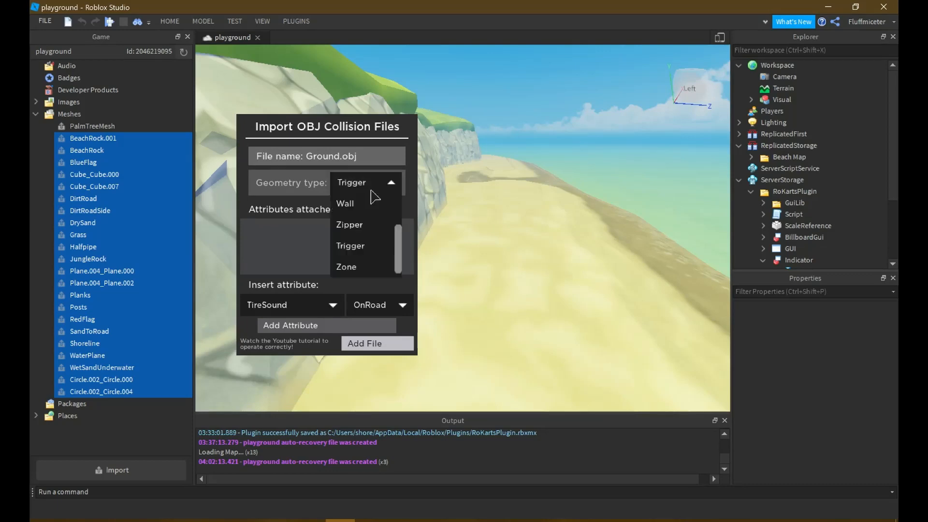
pyautogui.click(364, 271)
pyautogui.click(368, 183)
pyautogui.scroll(2, 366, 237)
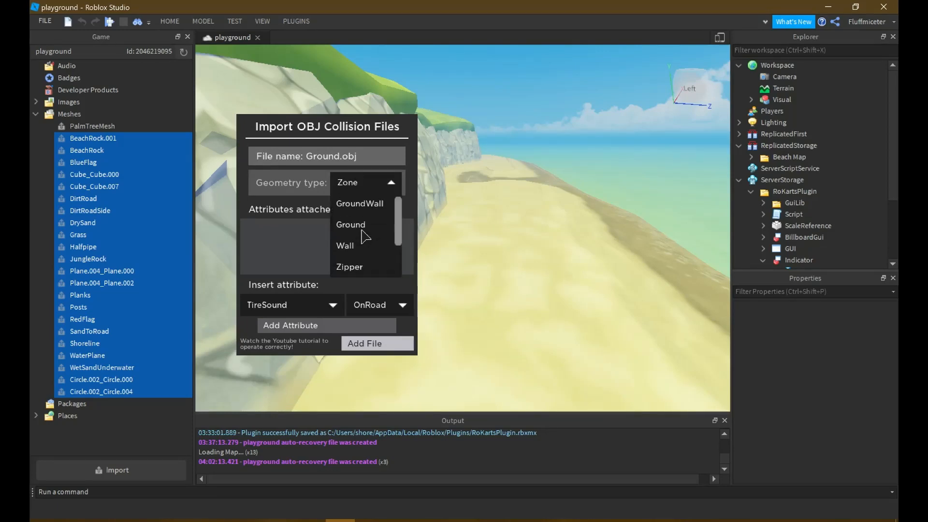
pyautogui.click(363, 225)
pyautogui.click(367, 184)
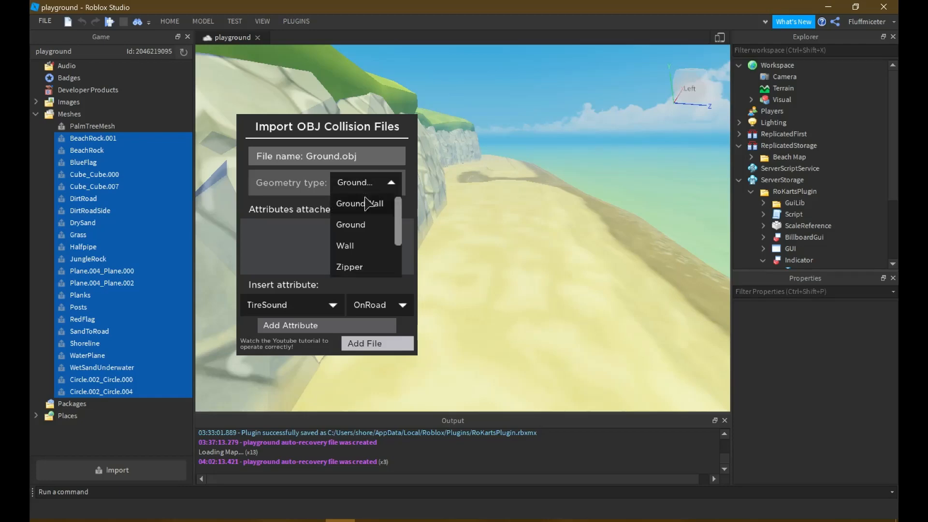
pyautogui.click(363, 225)
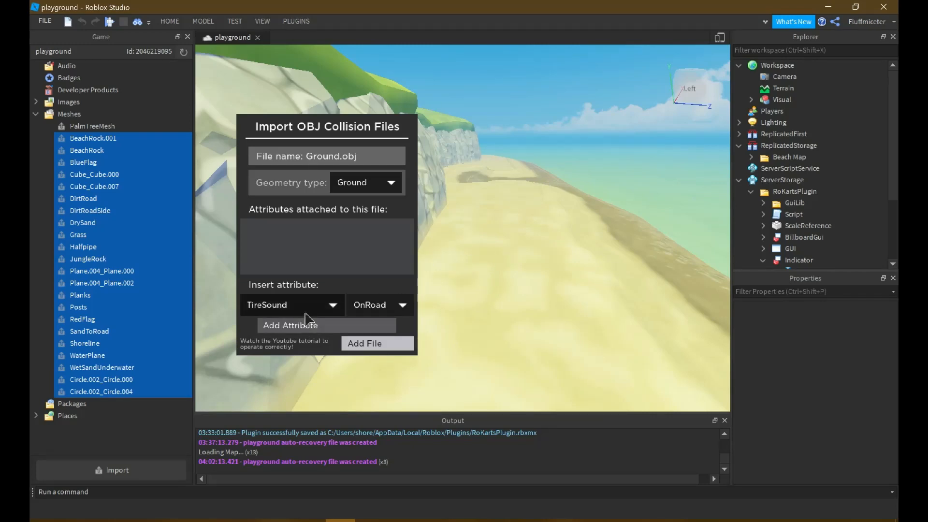
# Look through the full list of attributes that can be inserted for Ground.obj
pyautogui.click(332, 304)
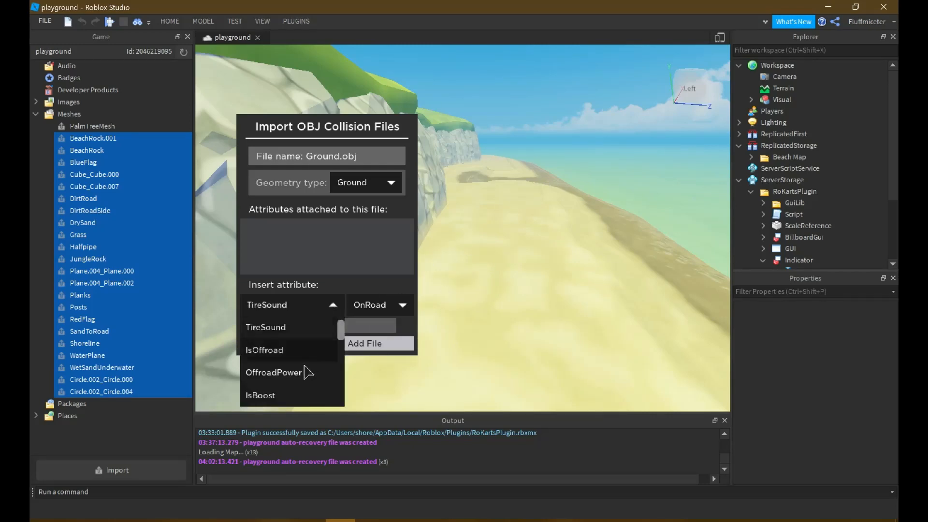
pyautogui.scroll(-3, 306, 373)
pyautogui.scroll(-3, 307, 374)
pyautogui.scroll(5, 306, 374)
pyautogui.scroll(-5, 305, 373)
pyautogui.scroll(5, 305, 372)
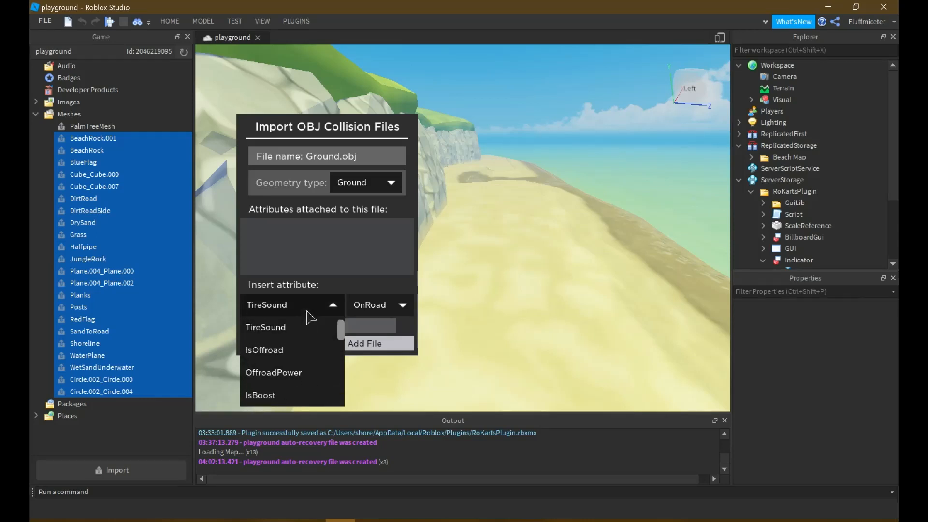
pyautogui.click(317, 307)
# Add Ground.obj without attributes to the imported files, and remove it from the list
pyautogui.click(378, 301)
pyautogui.click(370, 326)
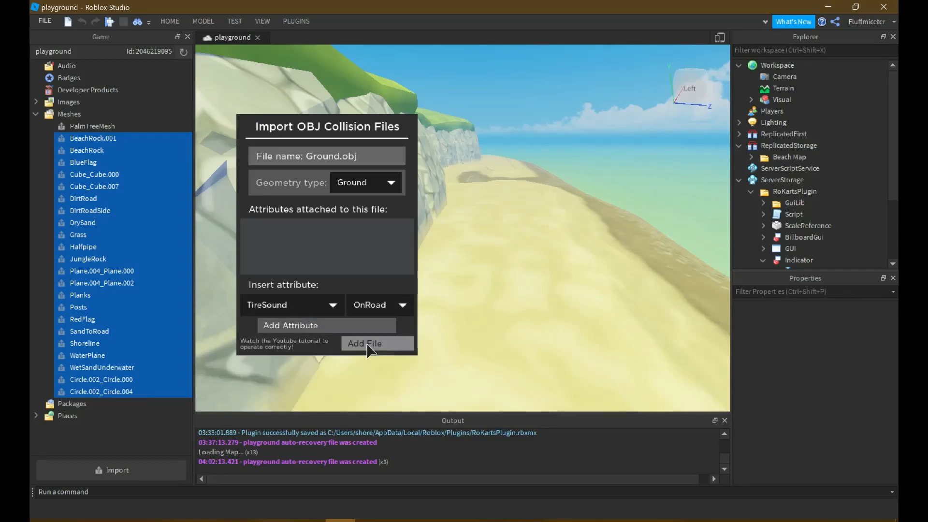
pyautogui.click(367, 343)
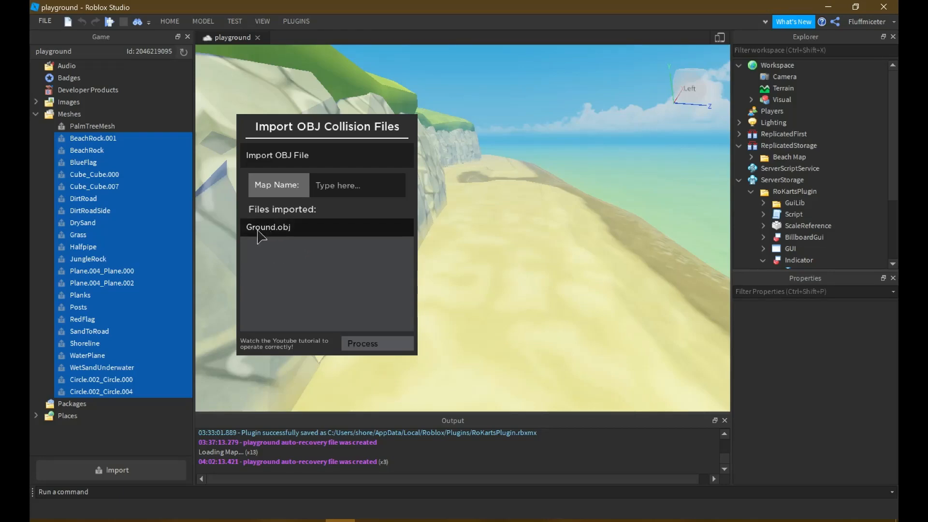
pyautogui.click(295, 237)
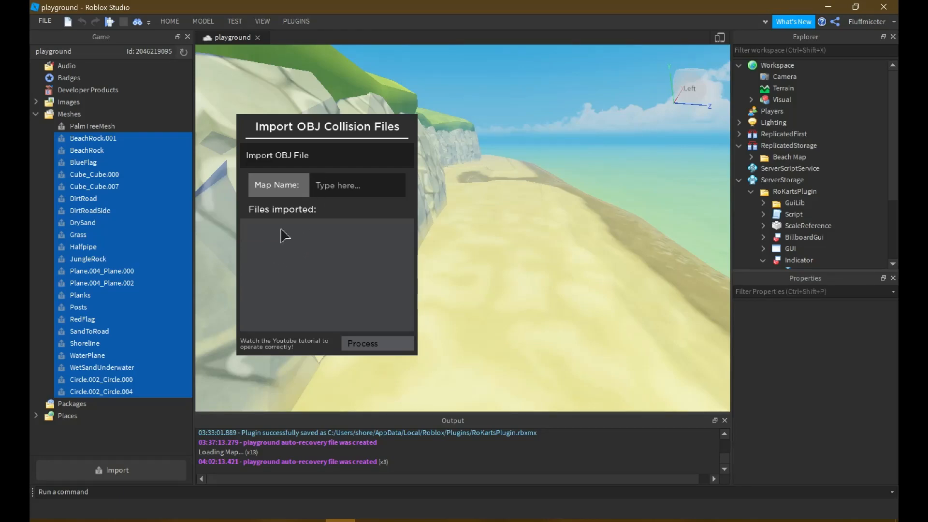
# Import the Ground OBJ again with geometry type Ground and no attributes, adding it to the file list
pyautogui.click(318, 161)
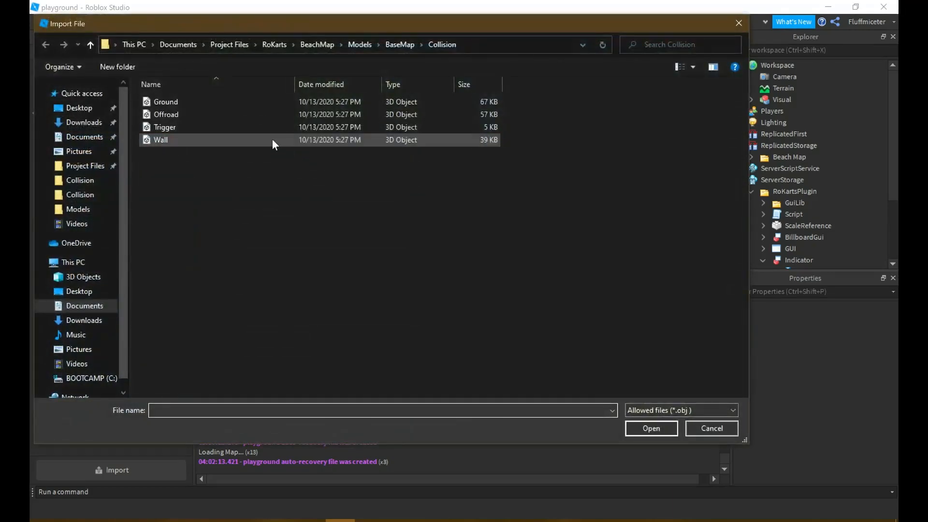
pyautogui.click(242, 103)
pyautogui.click(630, 428)
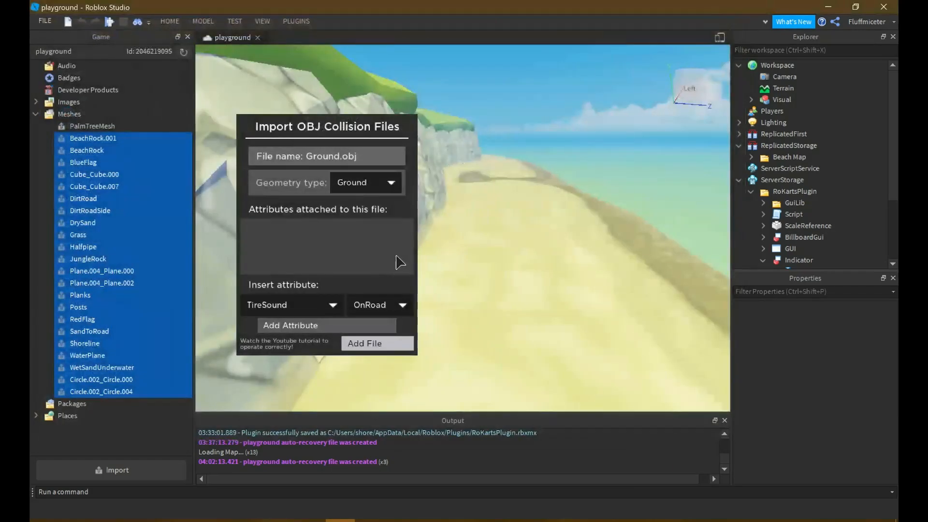
pyautogui.click(382, 342)
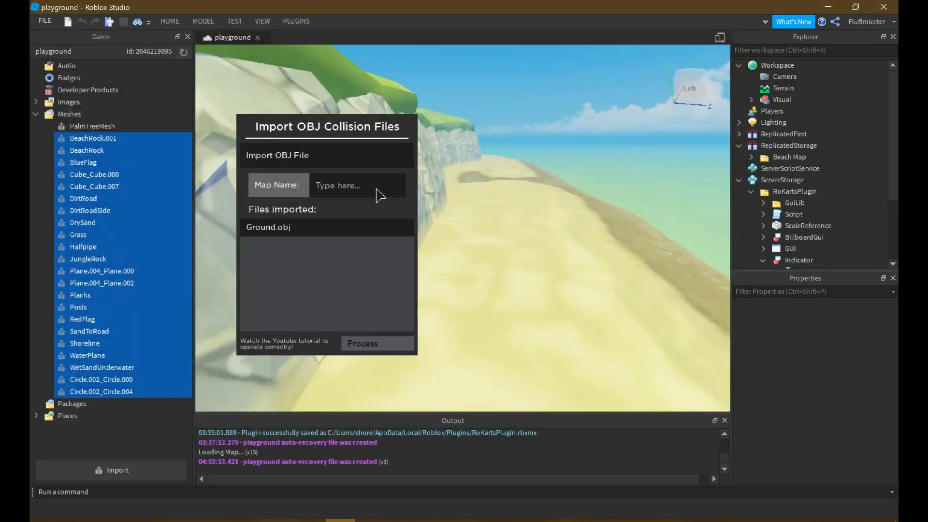
# Load the Offroad OBJ from the Collision folder and set its geometry type to Ground
pyautogui.click(368, 166)
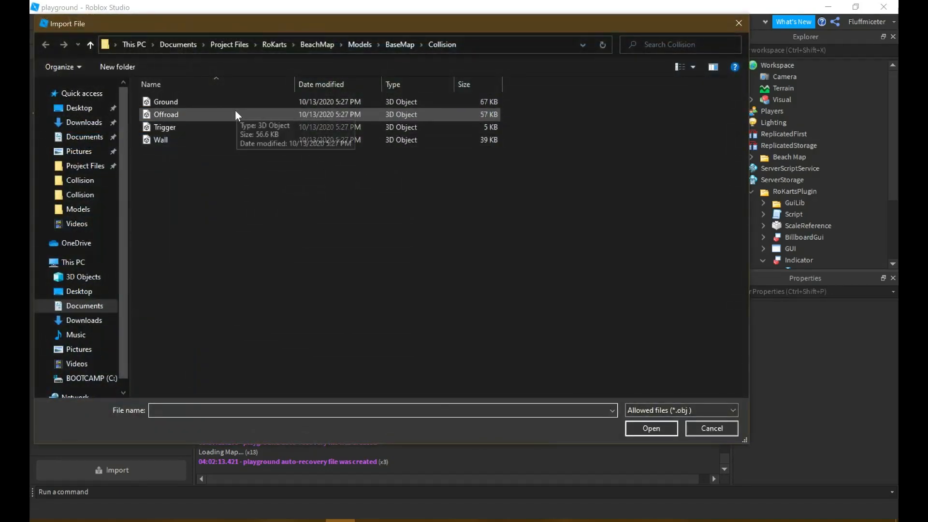
pyautogui.click(234, 115)
pyautogui.click(628, 424)
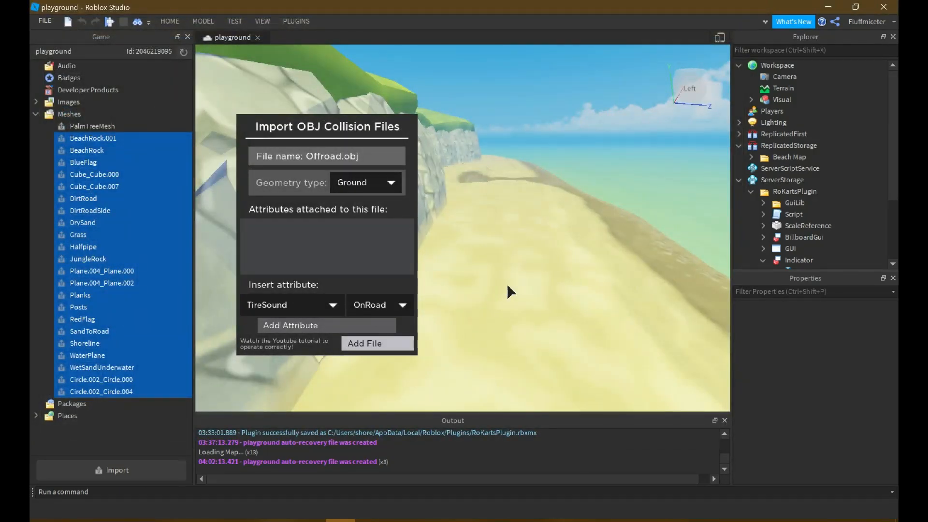
pyautogui.click(385, 183)
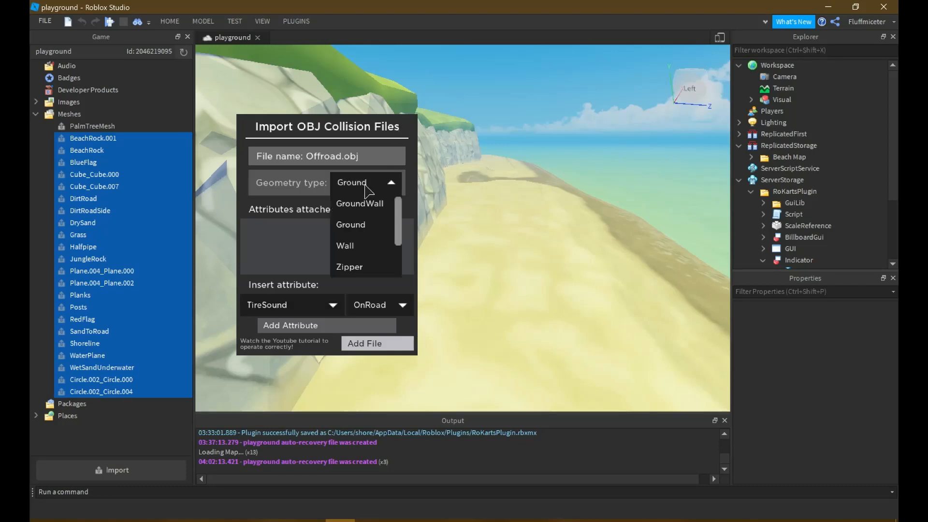
pyautogui.click(350, 224)
pyautogui.click(367, 182)
pyautogui.click(356, 225)
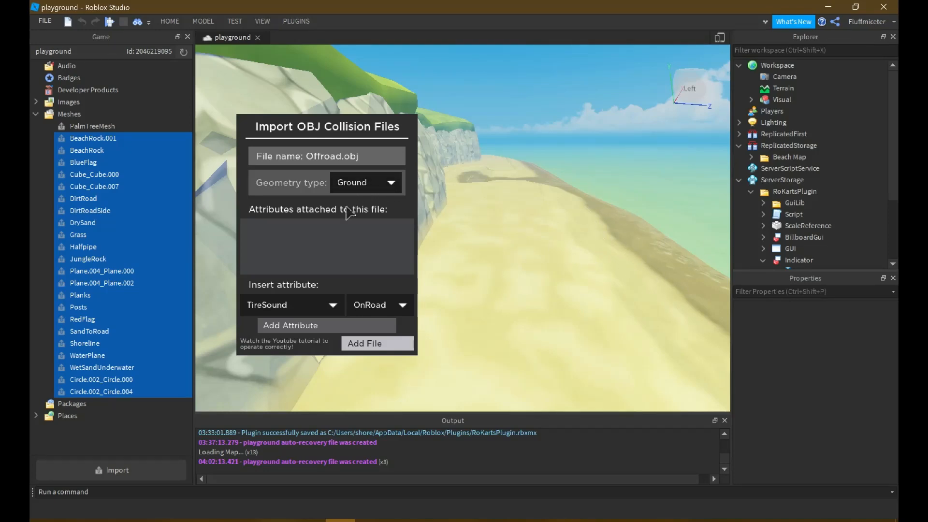
# Attach the IsOffroad attribute, set to true, to Offroad.obj
pyautogui.click(321, 308)
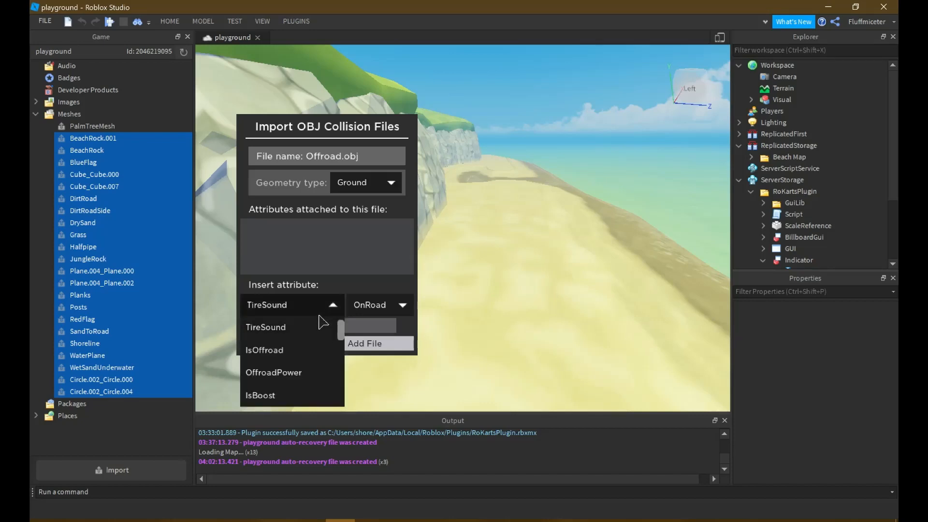
pyautogui.click(299, 358)
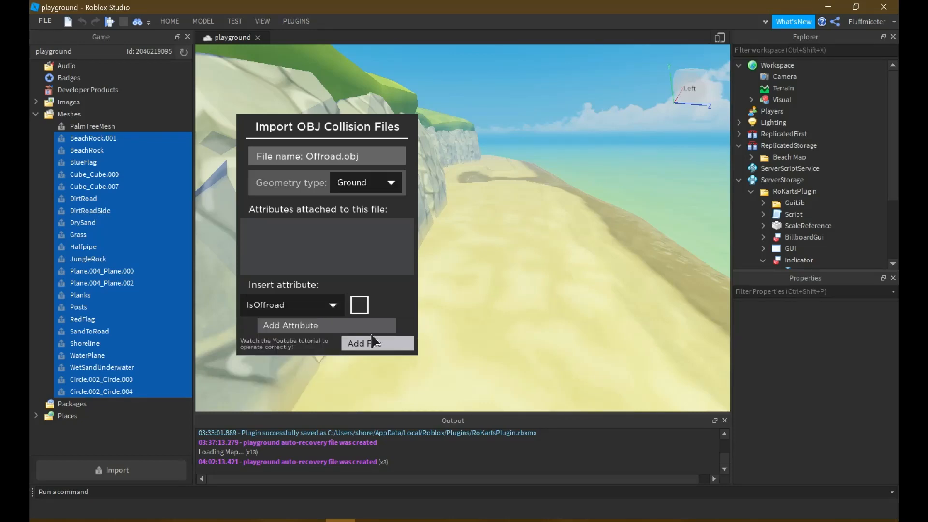
pyautogui.click(325, 305)
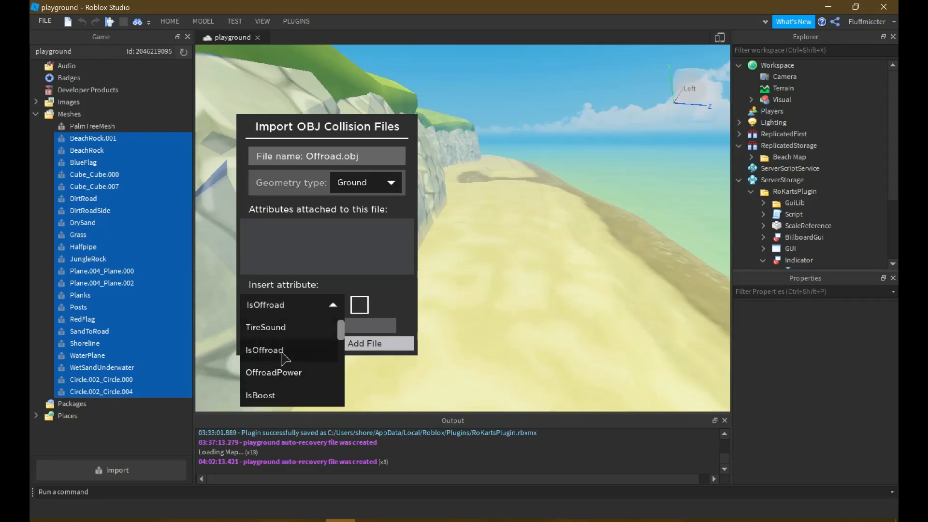
pyautogui.click(286, 357)
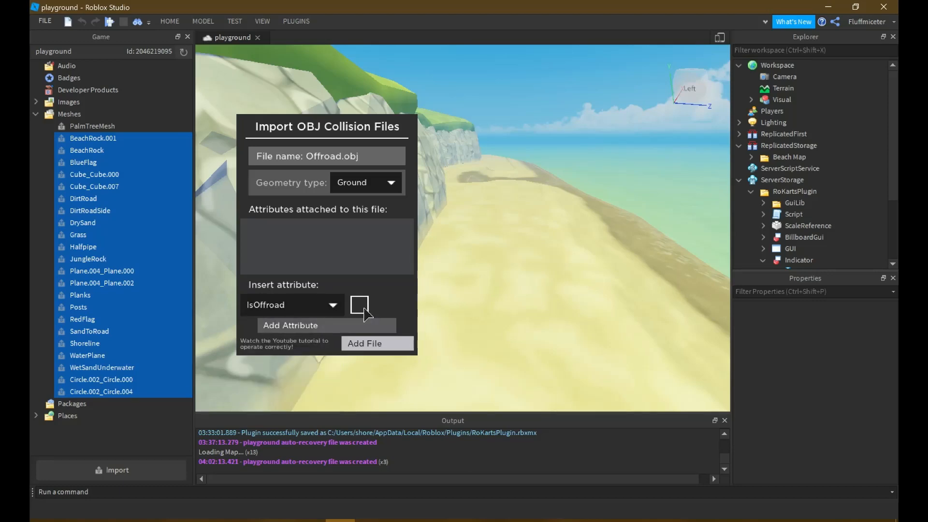
pyautogui.click(360, 305)
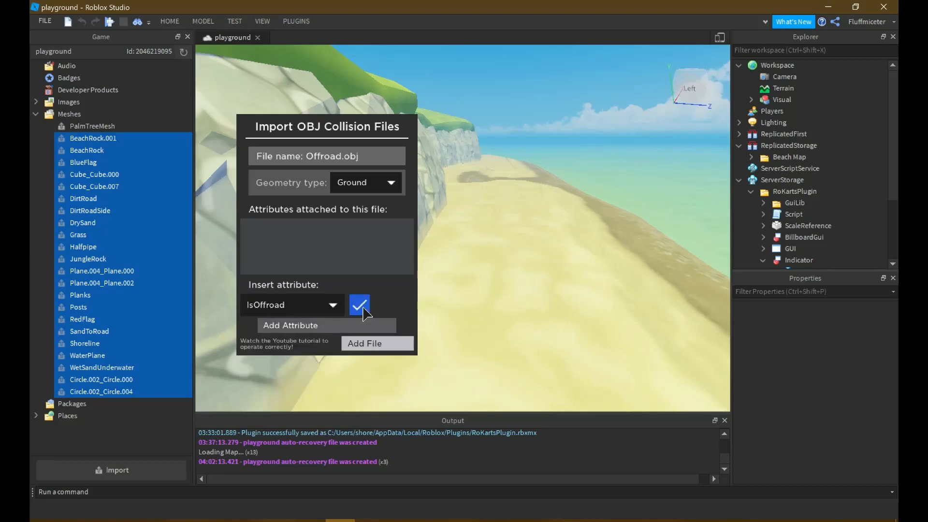
pyautogui.click(347, 326)
pyautogui.click(329, 312)
pyautogui.click(329, 318)
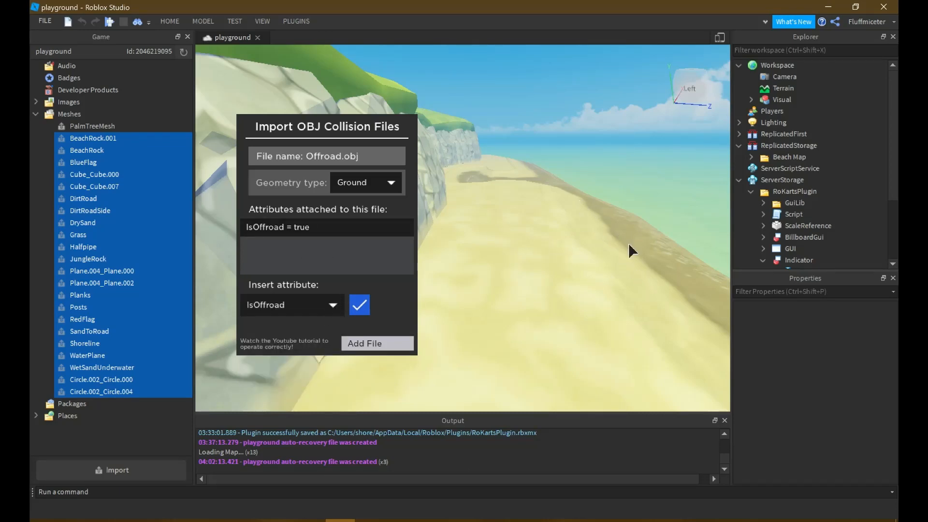
# Choose OffroadPower as the attribute to insert for Offroad.obj and set its value to 0.5
pyautogui.click(285, 306)
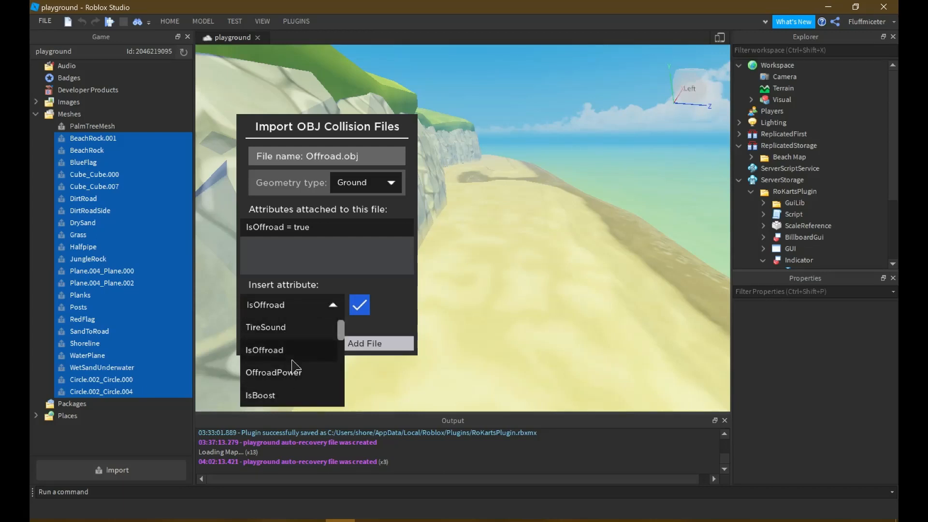
pyautogui.scroll(-3, 293, 366)
pyautogui.scroll(5, 294, 366)
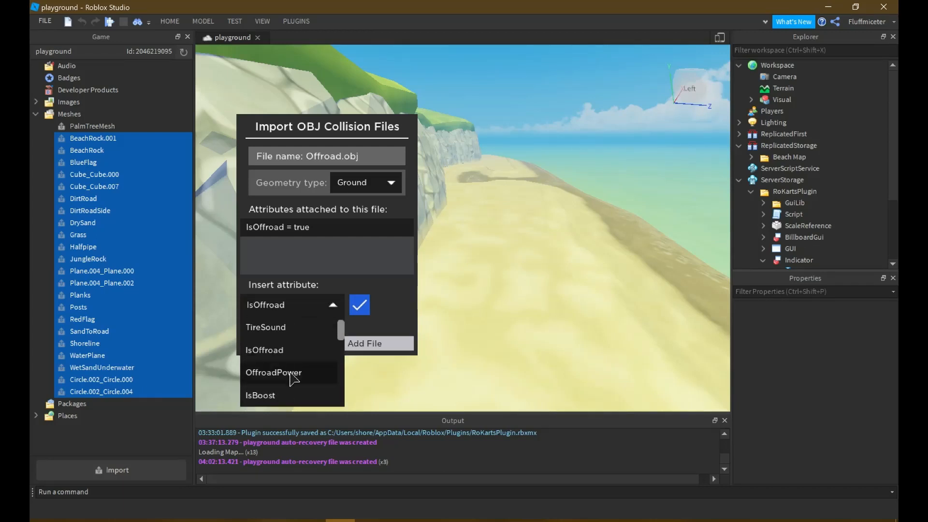
pyautogui.click(295, 372)
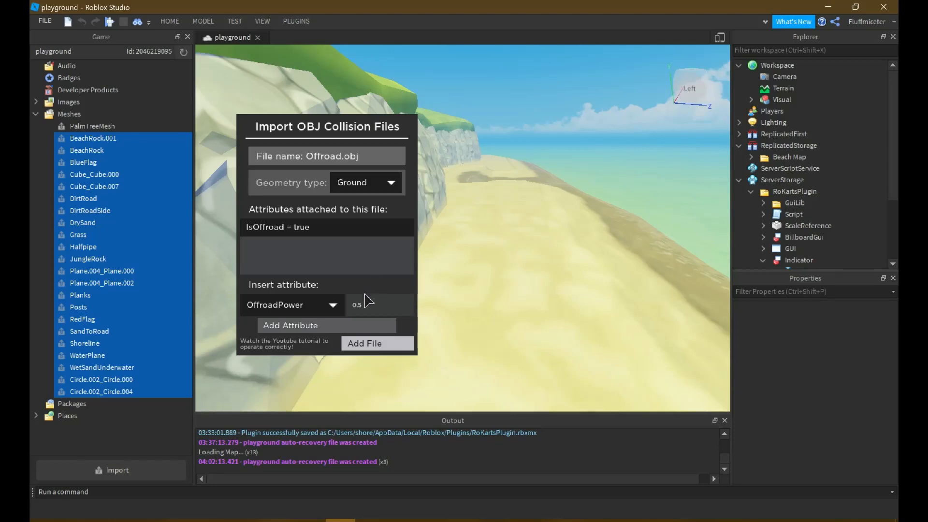
pyautogui.click(381, 306)
pyautogui.write('0.5')
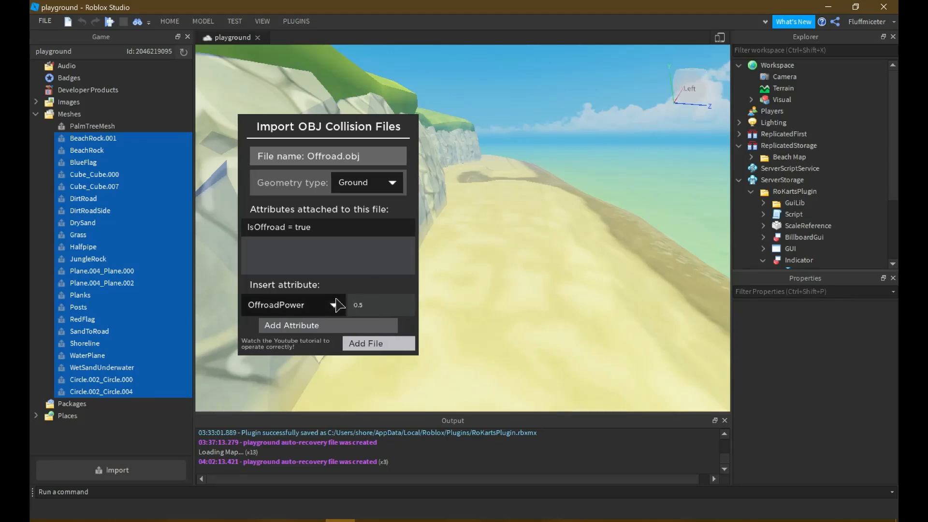
# Look through the other insertable attributes for Offroad.obj, keeping OffroadPower selected
pyautogui.click(287, 309)
pyautogui.scroll(-5, 302, 370)
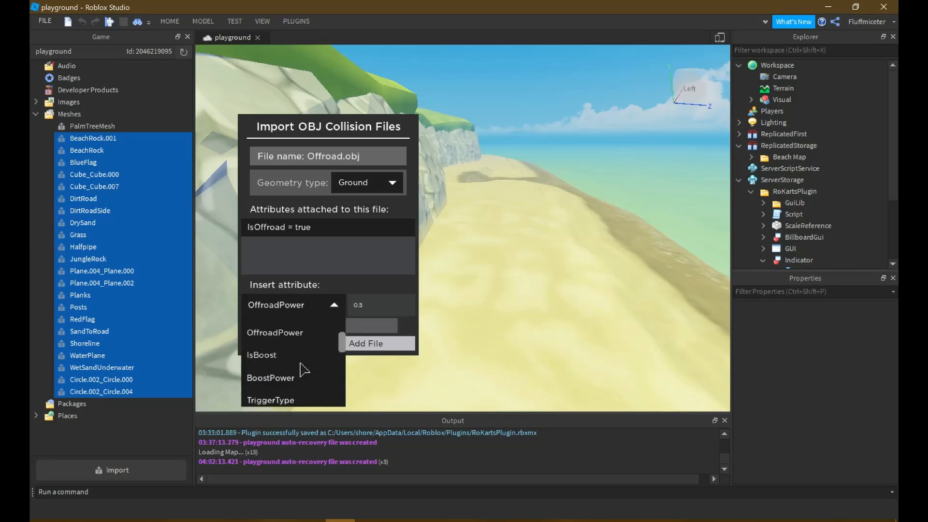
pyautogui.scroll(5, 280, 373)
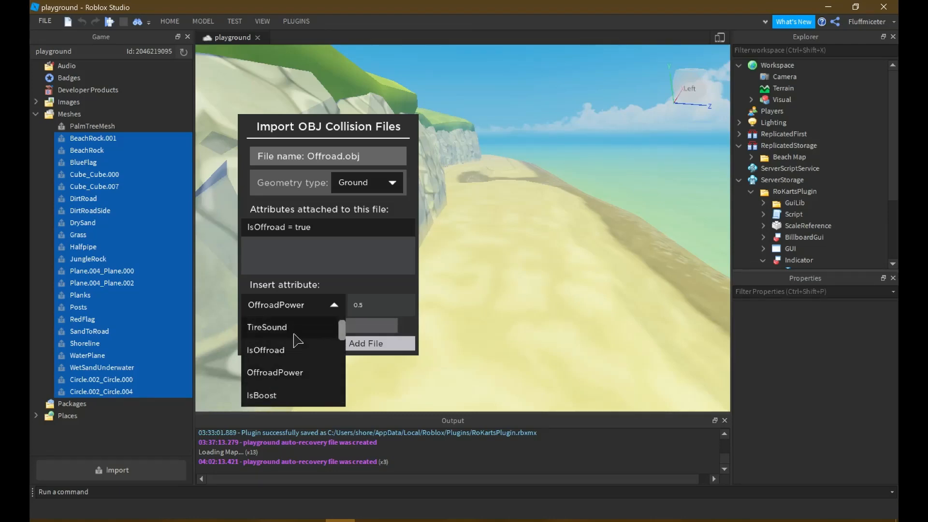
pyautogui.click(323, 309)
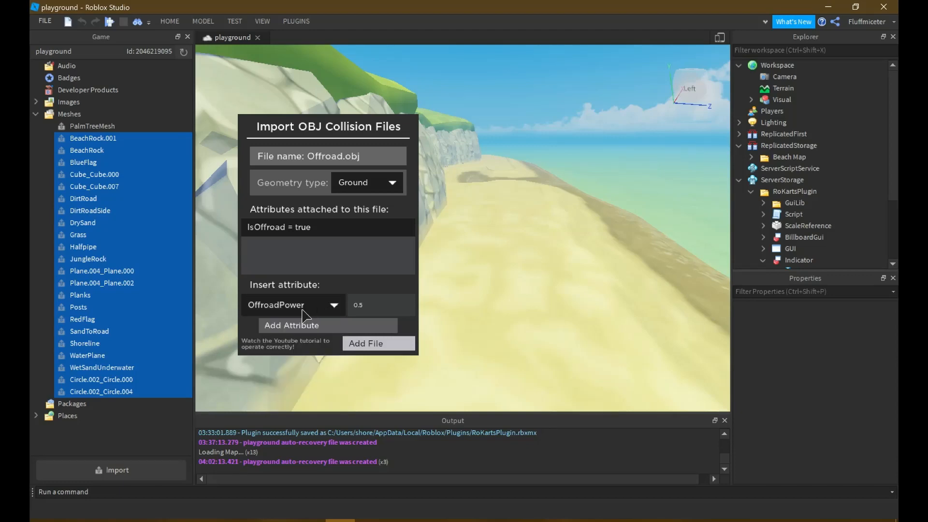
pyautogui.click(321, 310)
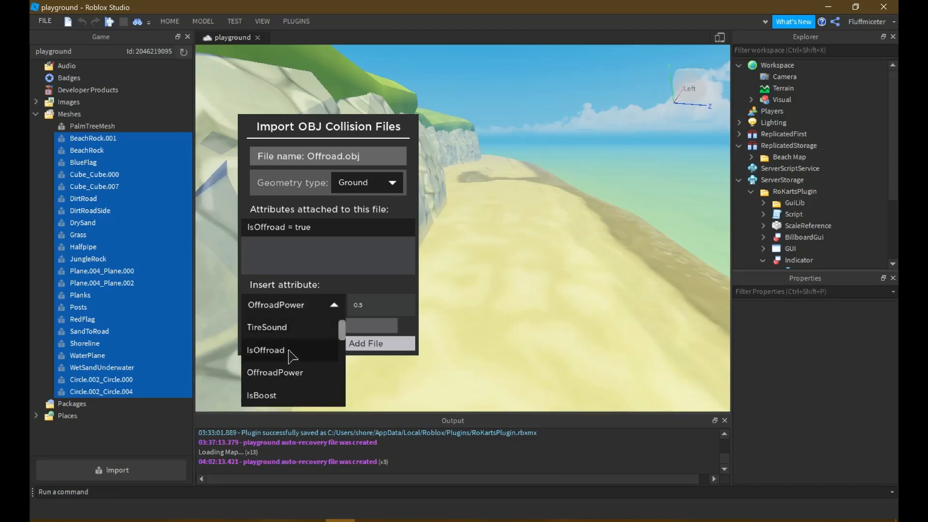
pyautogui.scroll(-5, 294, 379)
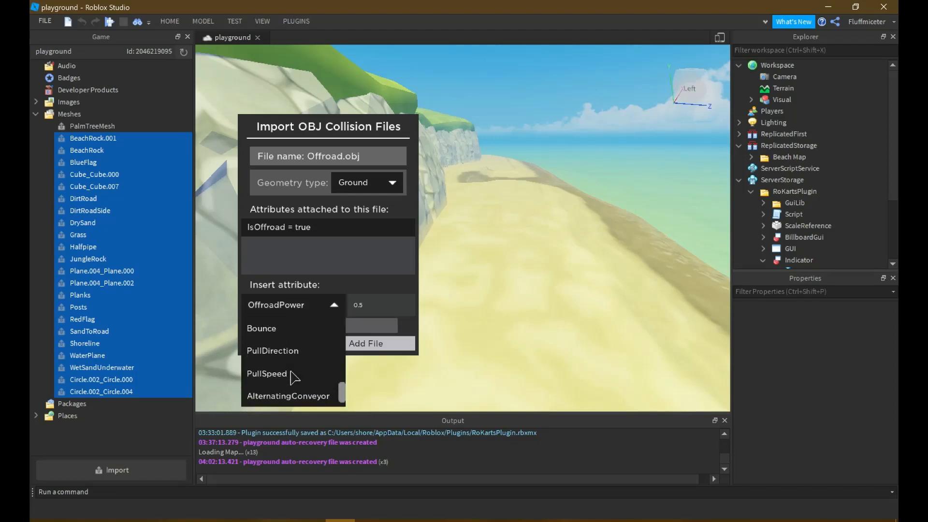
pyautogui.scroll(3, 293, 378)
pyautogui.scroll(-3, 290, 379)
pyautogui.scroll(6, 283, 374)
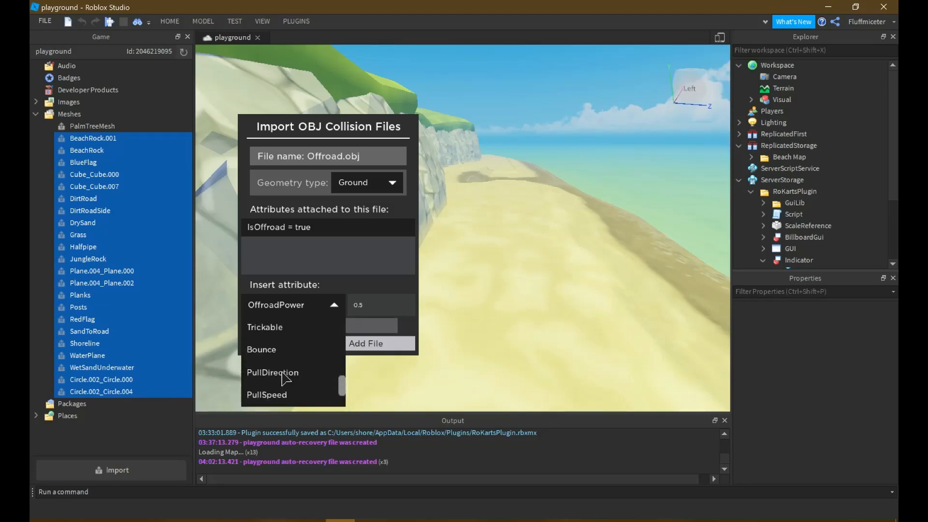
pyautogui.click(312, 313)
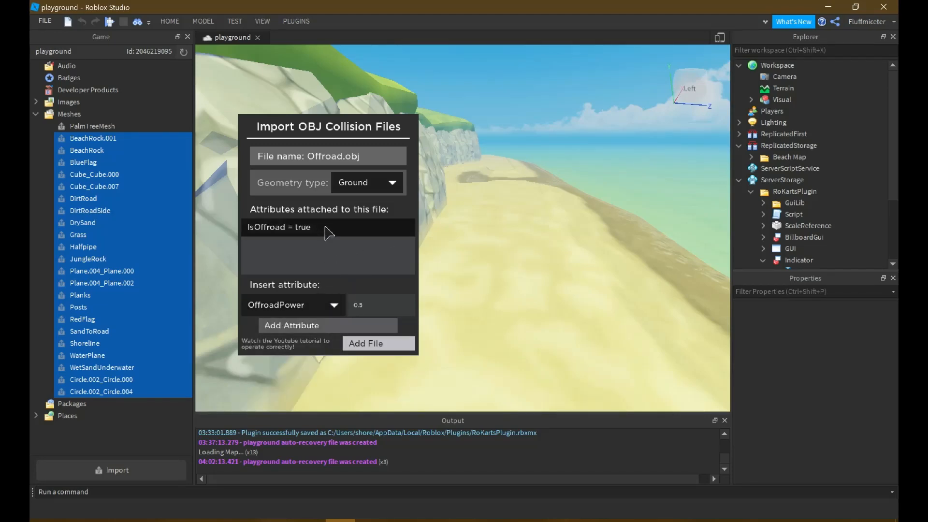
# Attach the prepared OffroadPower attribute to Offroad.obj and add the file to the imported files
pyautogui.click(345, 328)
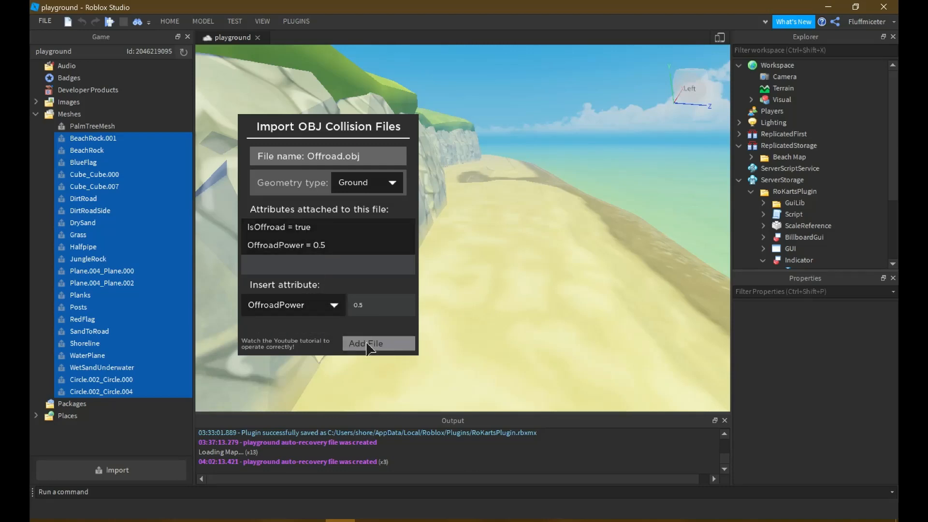
pyautogui.click(368, 344)
# Load the Trigger OBJ from the Collision folder
pyautogui.click(320, 163)
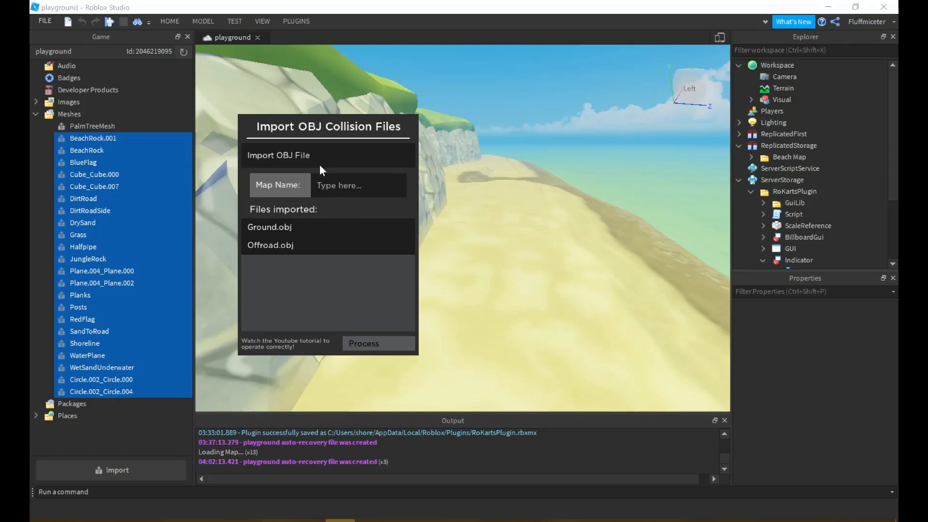
pyautogui.click(259, 127)
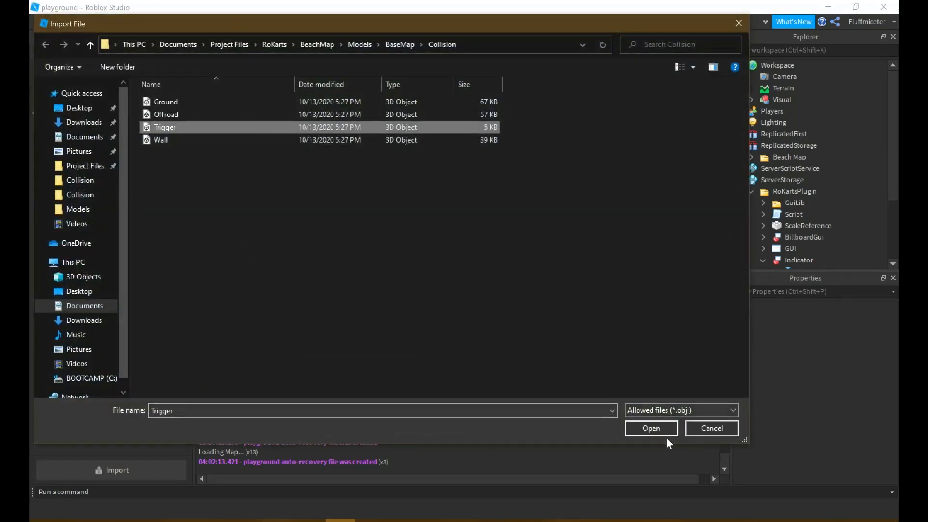
pyautogui.click(659, 428)
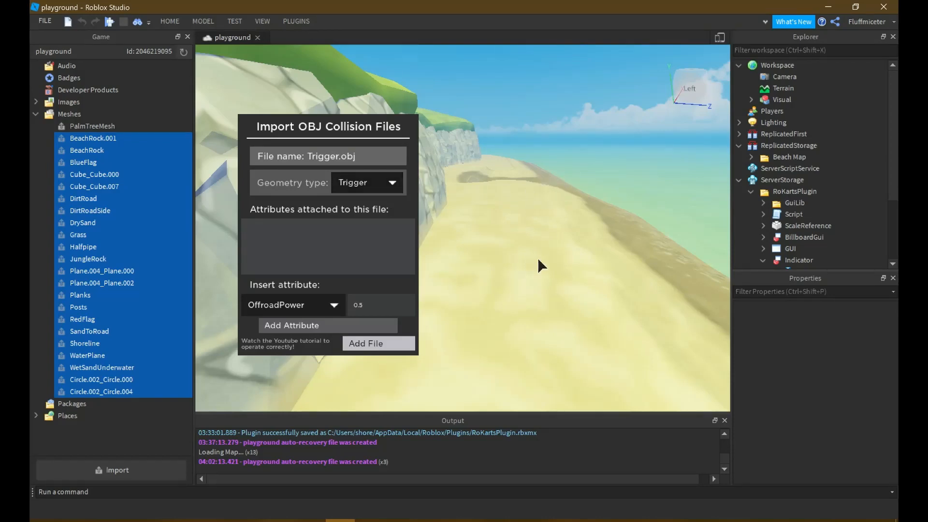
# Attach the TriggerType attribute with the value OutOfBounds to Trigger.obj
pyautogui.click(322, 303)
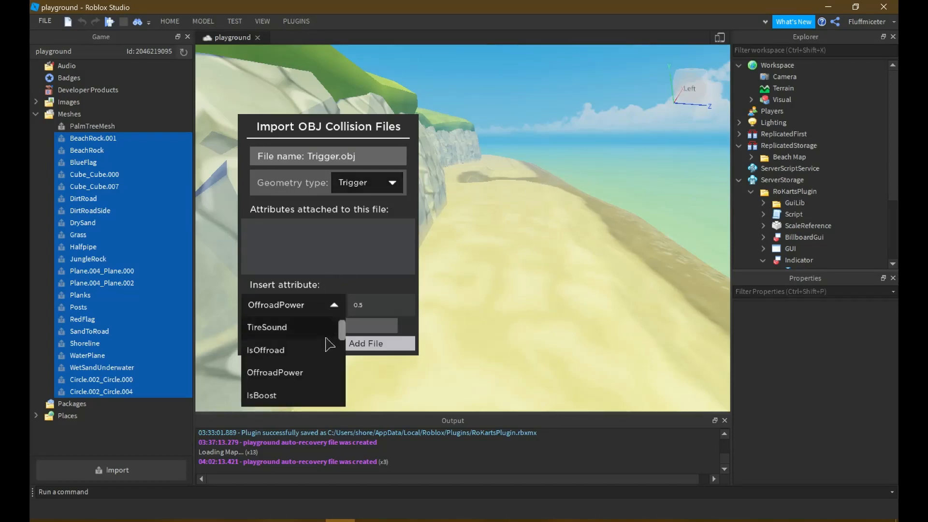
pyautogui.scroll(-2, 312, 360)
pyautogui.scroll(3, 307, 358)
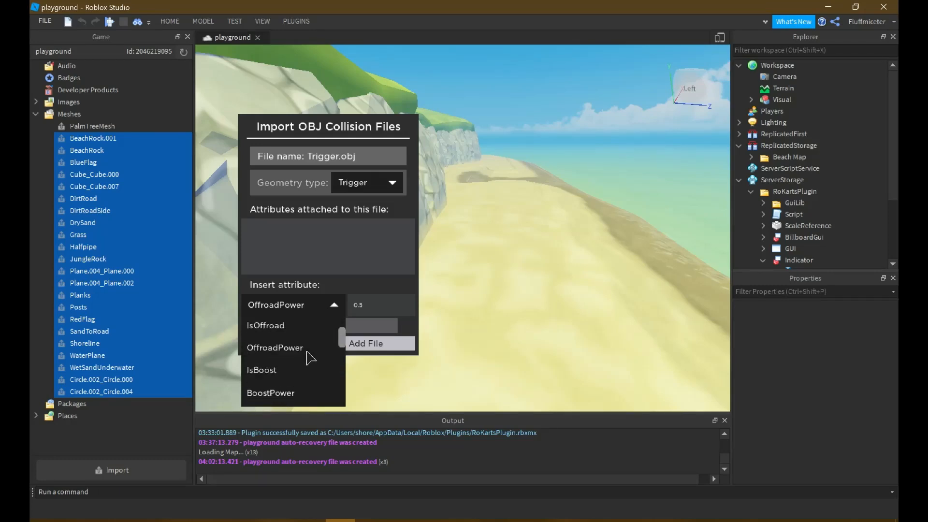
pyautogui.scroll(-3, 307, 356)
pyautogui.click(297, 349)
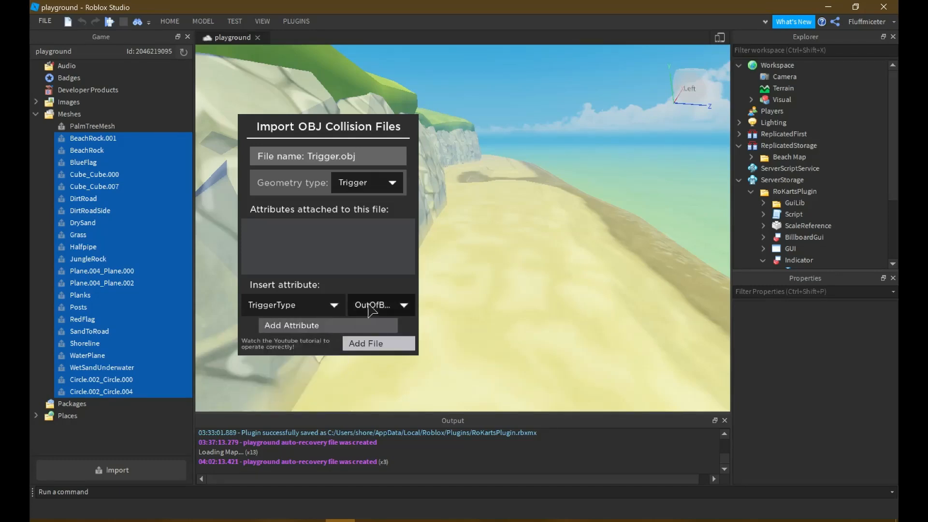
pyautogui.click(375, 305)
pyautogui.click(379, 344)
pyautogui.click(385, 307)
pyautogui.click(384, 306)
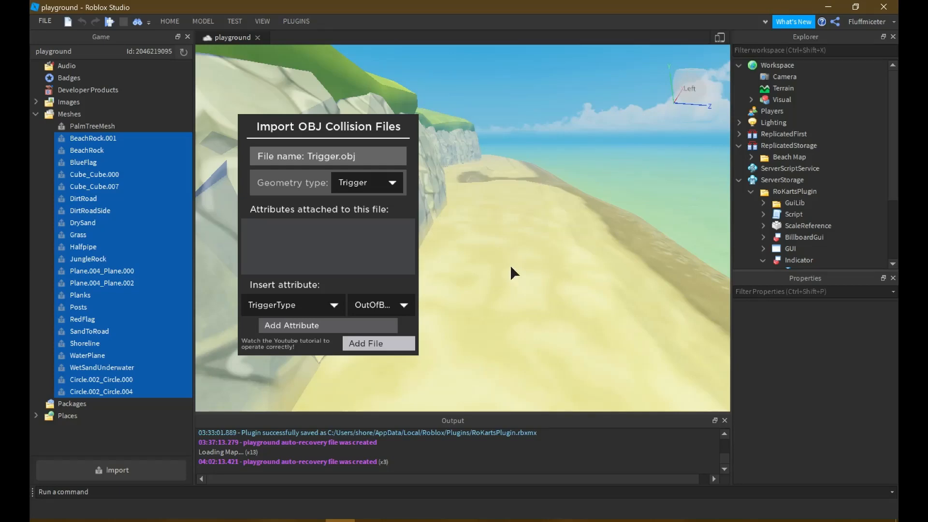
pyautogui.click(350, 324)
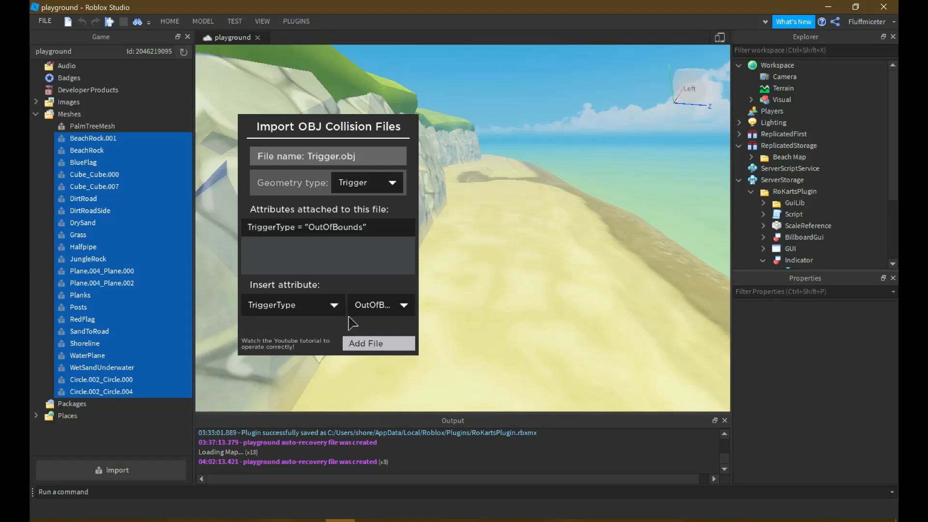
# Check the available TriggerType values, keep OutOfBounds, and add Trigger.obj to the imported files
pyautogui.click(401, 309)
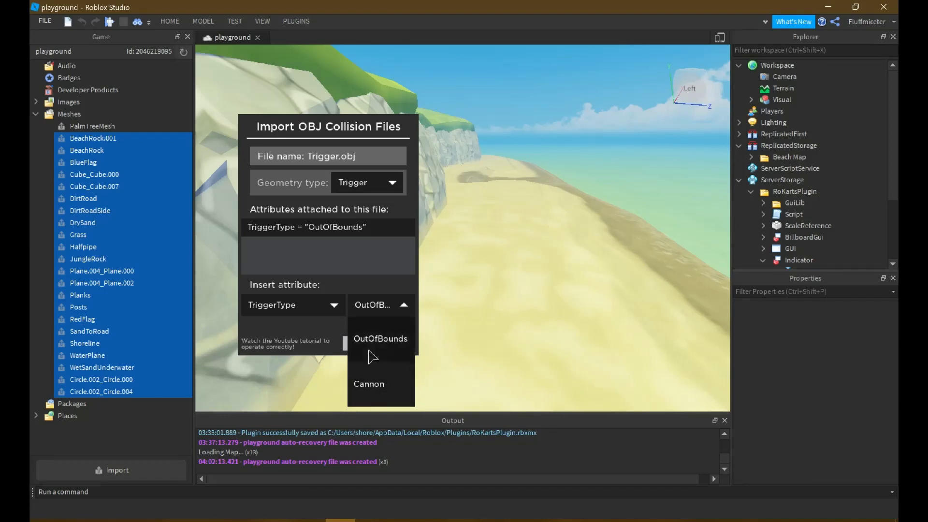
pyautogui.click(379, 307)
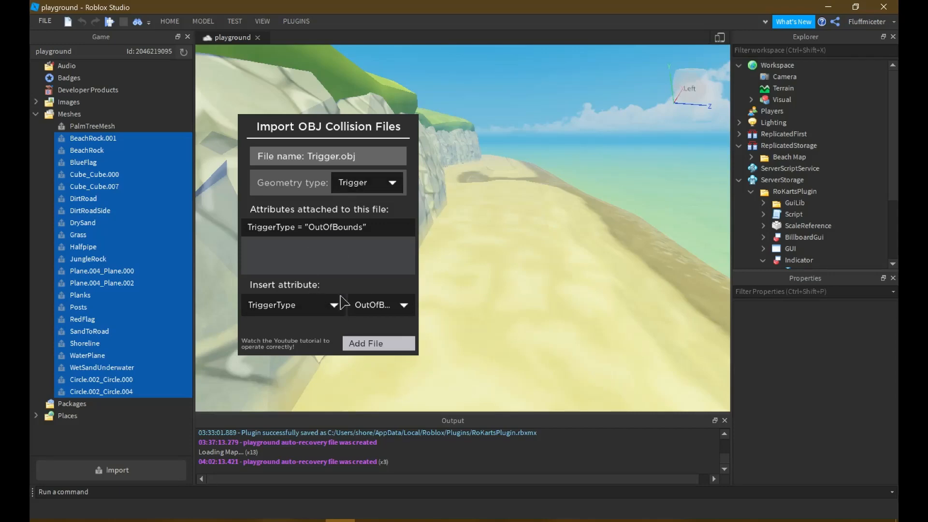
pyautogui.click(360, 344)
# Load the Wall OBJ from the Collision folder
pyautogui.click(343, 161)
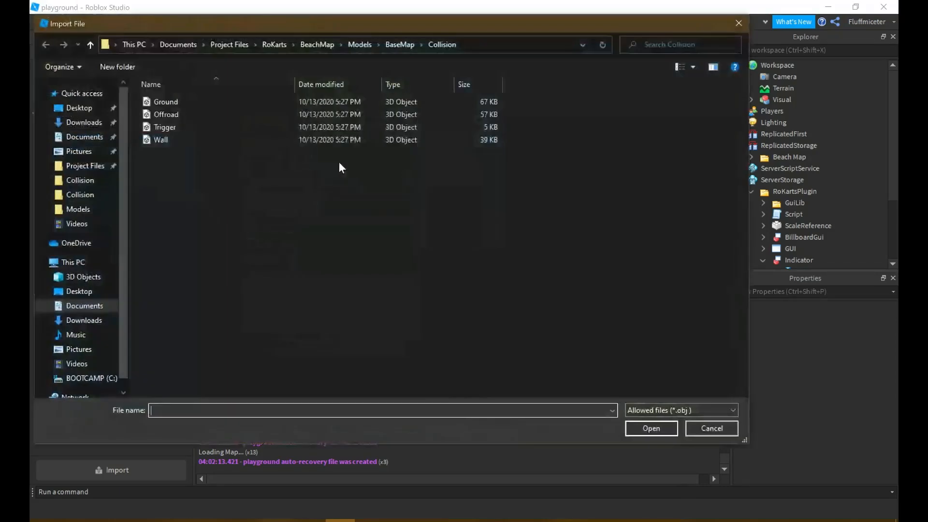
pyautogui.click(274, 140)
pyautogui.click(638, 425)
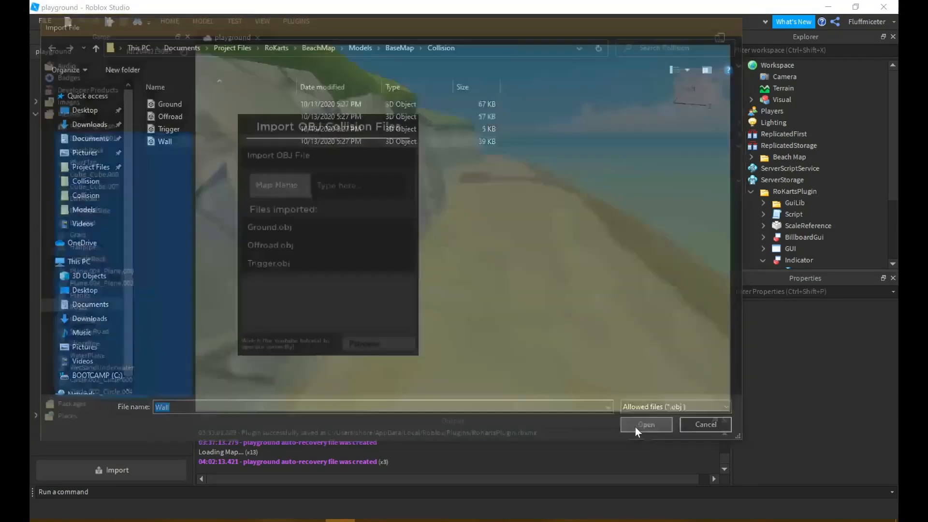
# Look through the list of attributes that can be inserted for Wall.obj
pyautogui.click(318, 302)
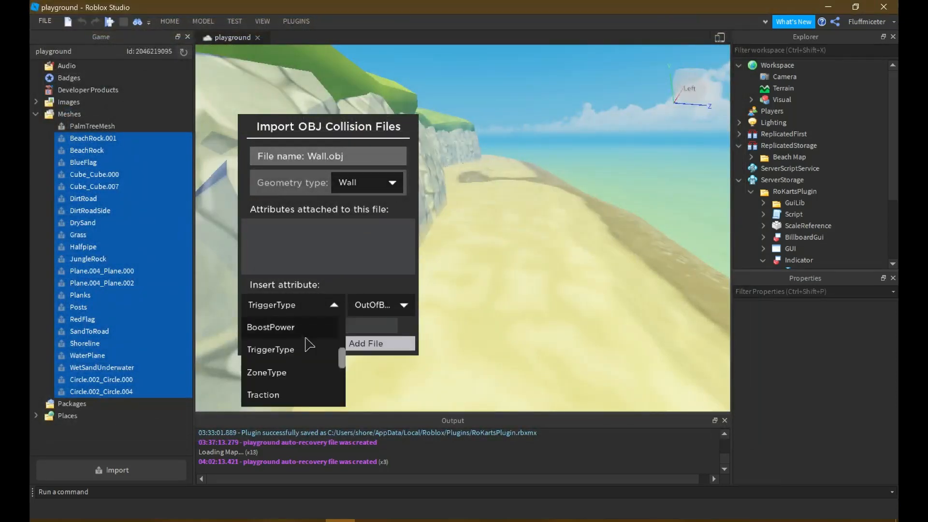
pyautogui.scroll(-3, 311, 370)
pyautogui.scroll(1, 312, 372)
pyautogui.scroll(-1, 311, 371)
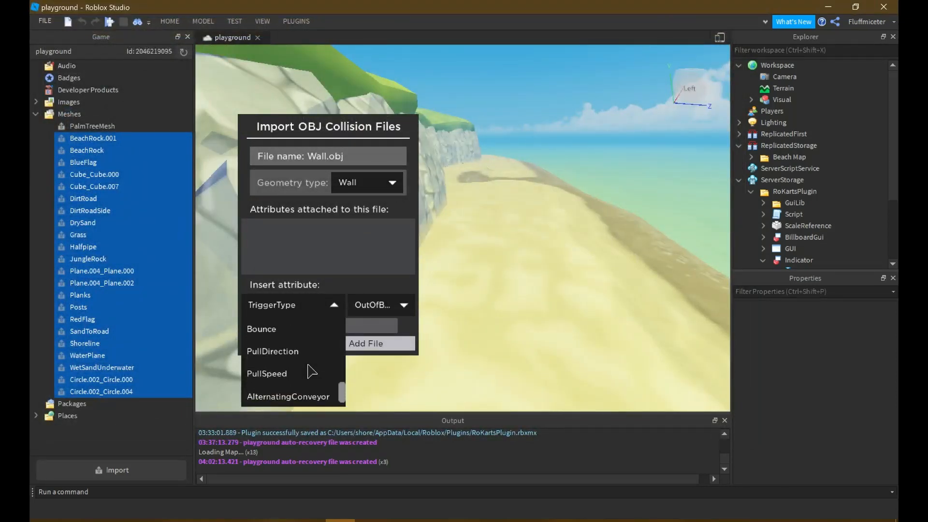
pyautogui.scroll(5, 311, 373)
pyautogui.scroll(-5, 311, 372)
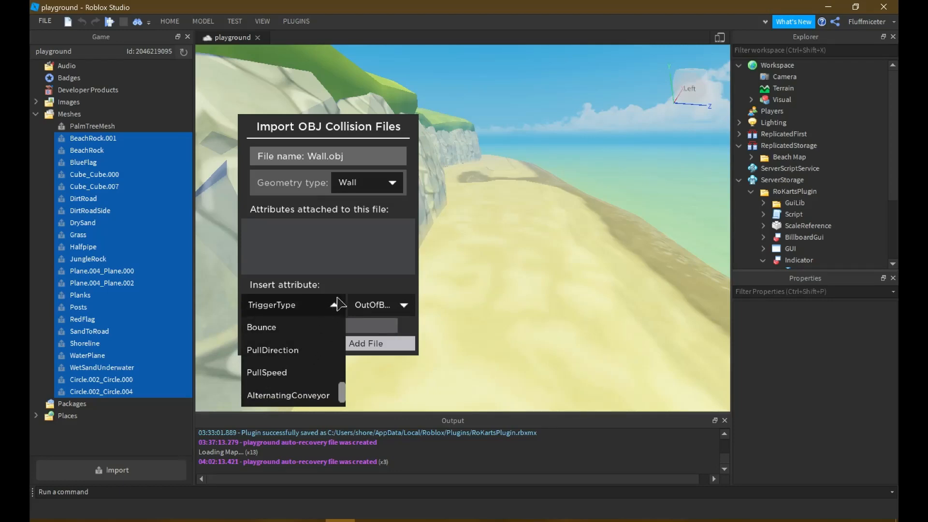
# Try the GroundWall and Ground geometry types for Wall.obj, and return it to Wall
pyautogui.click(362, 186)
pyautogui.click(371, 202)
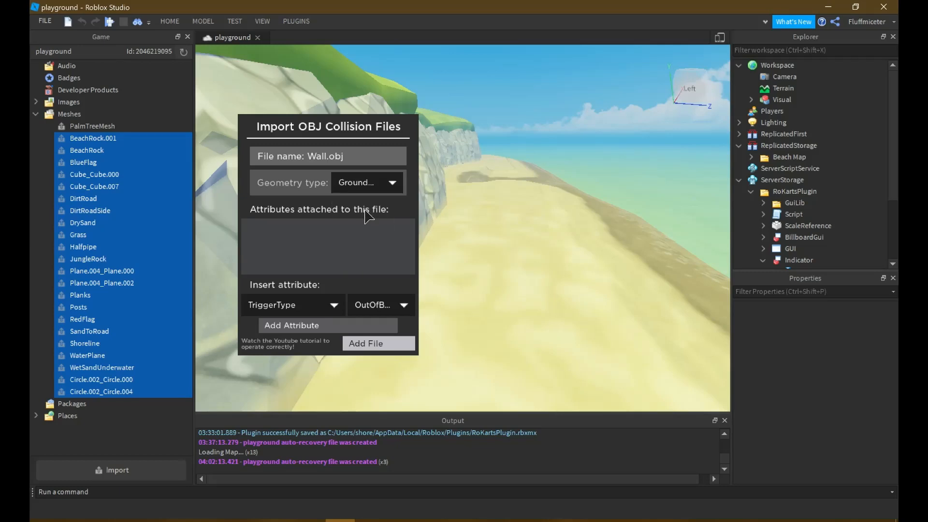
pyautogui.click(384, 185)
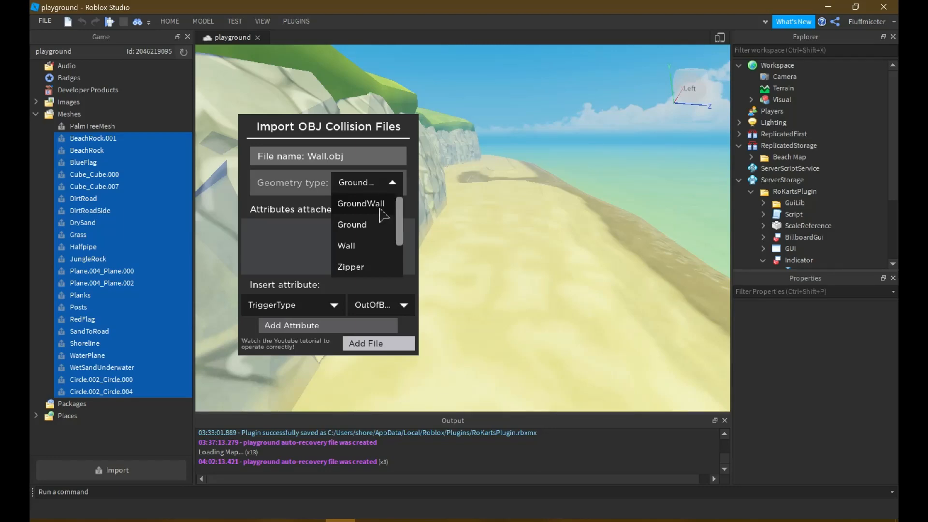
pyautogui.click(373, 227)
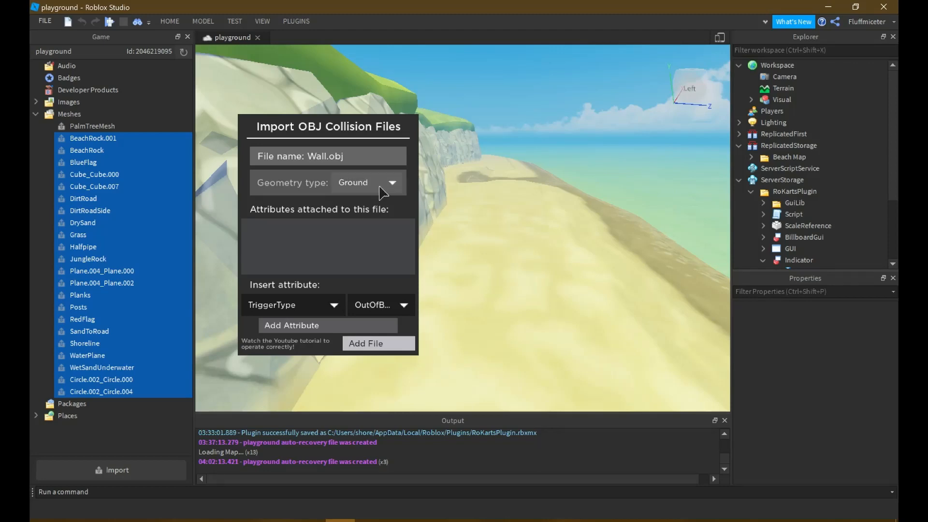
pyautogui.click(382, 193)
pyautogui.click(369, 254)
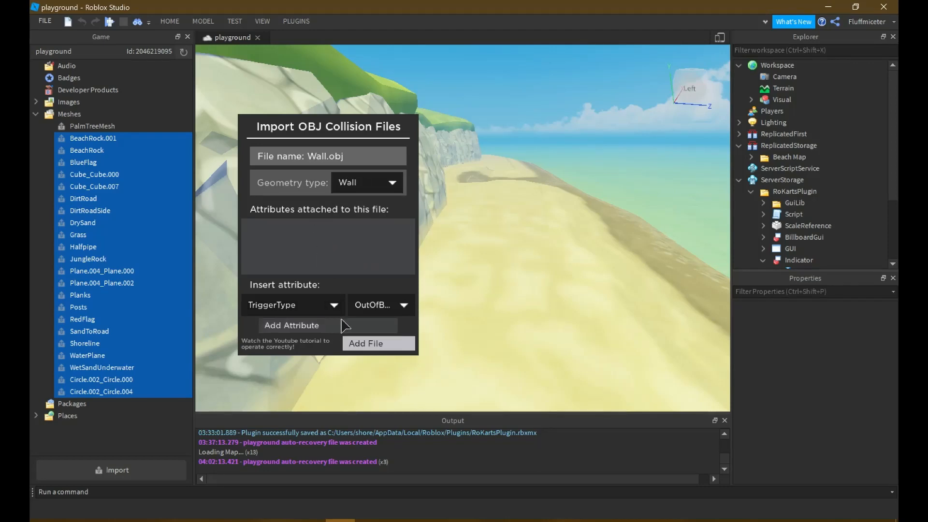
# Choose Bounce as the attribute to insert for Wall.obj and open its numeric value for editing
pyautogui.press('w')
pyautogui.moveTo(490, 253); pyautogui.dragTo(497, 250, button='right')
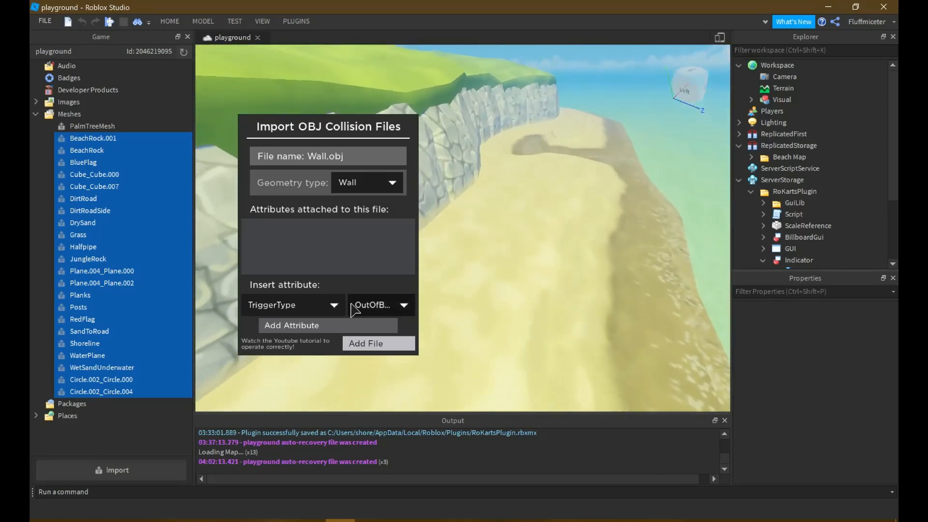
pyautogui.click(327, 307)
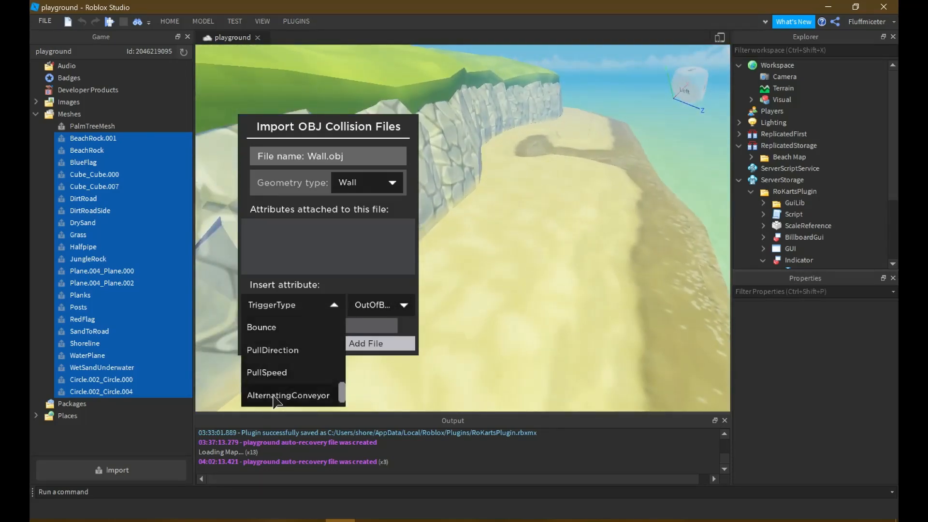
pyautogui.scroll(3, 288, 362)
pyautogui.scroll(-3, 290, 363)
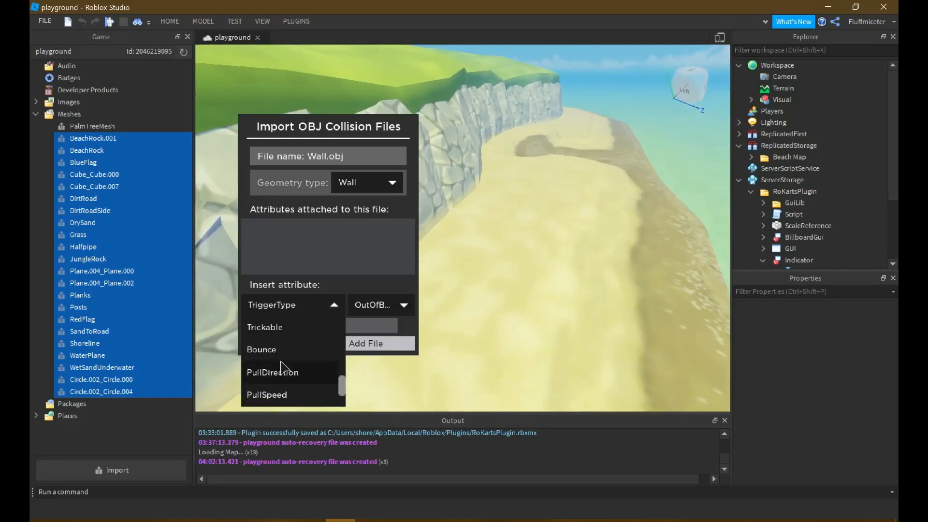
pyautogui.click(290, 351)
pyautogui.click(372, 310)
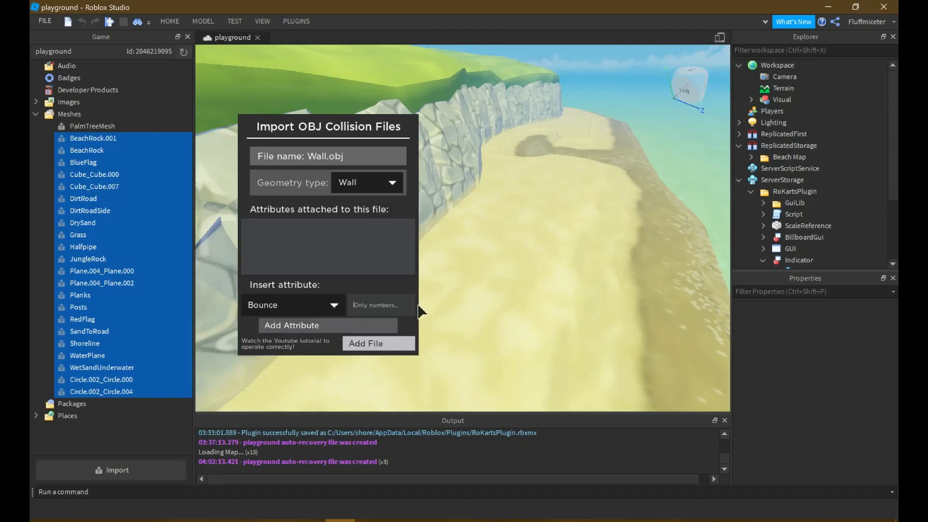
# Switch the attribute for Wall.obj to Trickable and try its value switched on and off
pyautogui.click(302, 305)
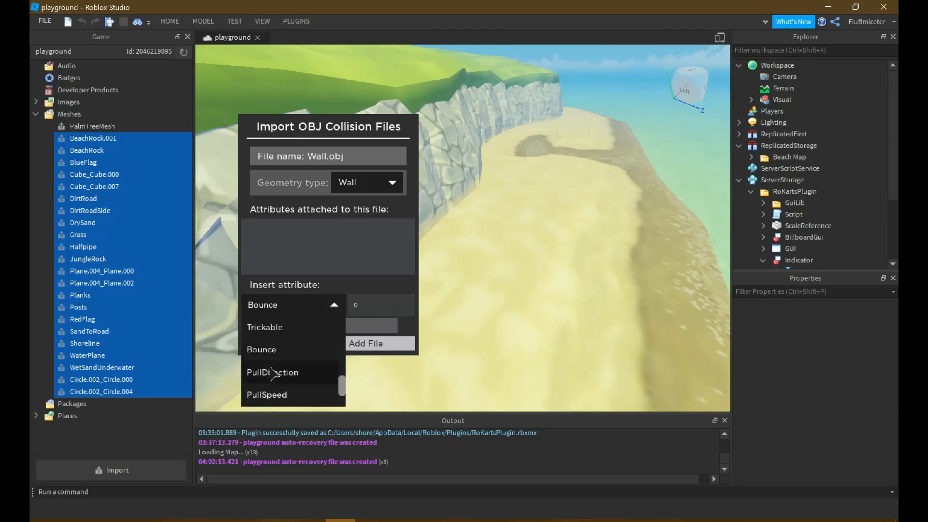
pyautogui.click(309, 334)
pyautogui.click(362, 309)
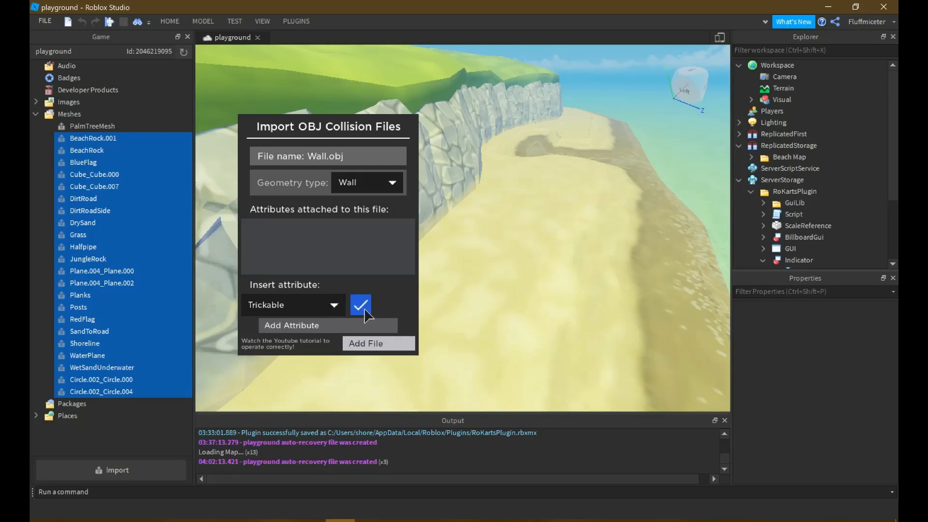
pyautogui.click(362, 312)
pyautogui.click(363, 314)
pyautogui.click(362, 309)
pyautogui.click(328, 309)
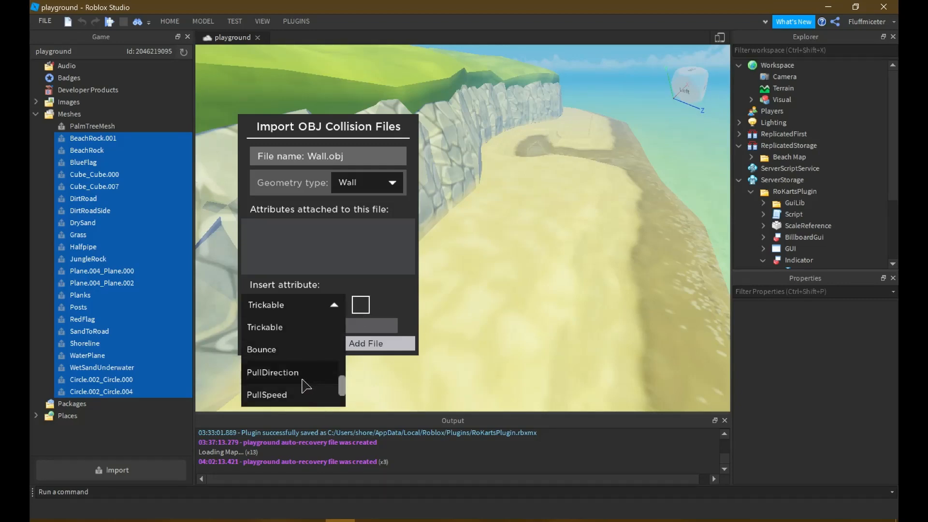
# Try the PullDirection attribute for Wall.obj by rotating its direction arrow part beside the stone wall
pyautogui.click(285, 373)
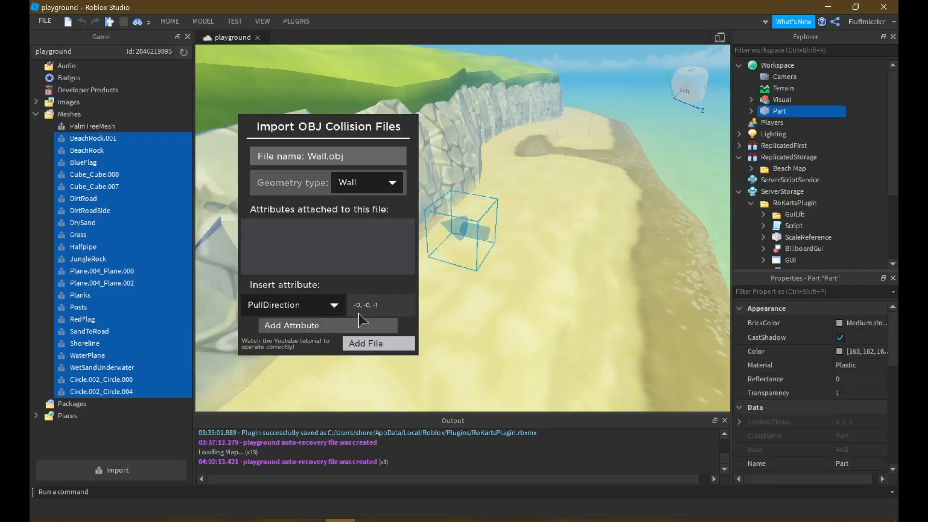
pyautogui.moveTo(563, 268); pyautogui.dragTo(594, 185, button='right')
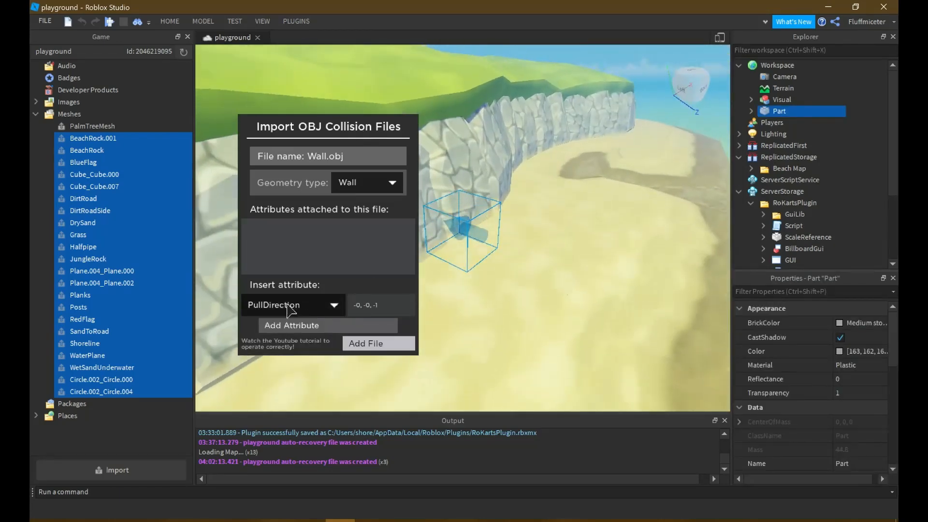
pyautogui.click(180, 21)
pyautogui.click(199, 48)
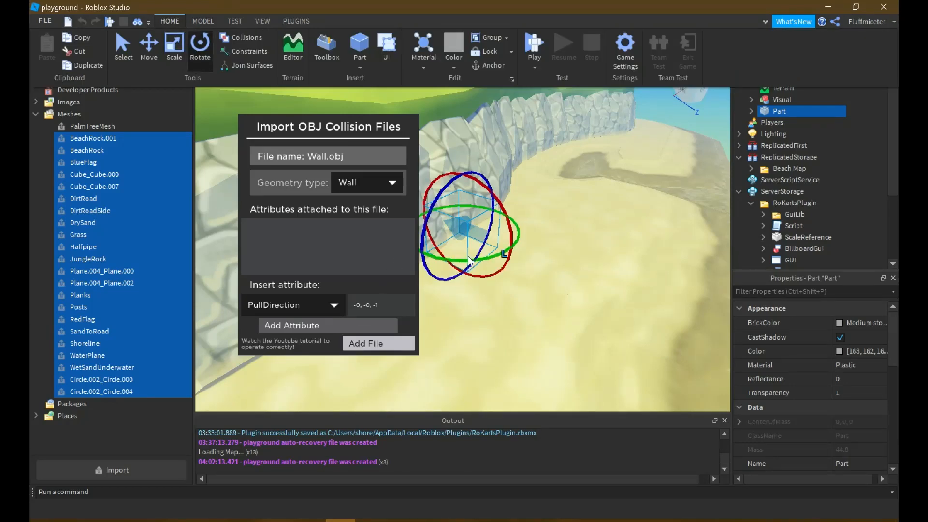
pyautogui.moveTo(526, 243); pyautogui.dragTo(536, 218, button='right')
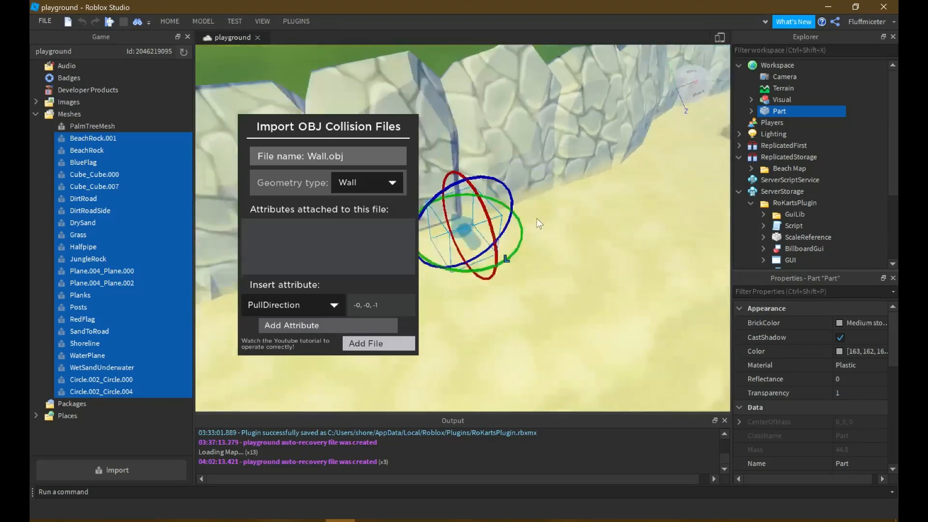
pyautogui.moveTo(531, 253); pyautogui.dragTo(530, 253, button='right')
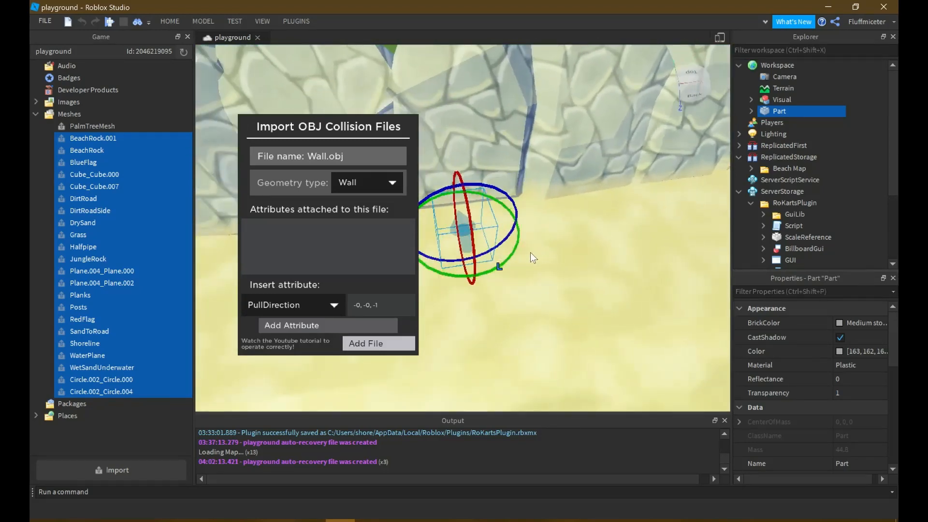
pyautogui.moveTo(518, 249); pyautogui.dragTo(476, 261)
pyautogui.click(170, 21)
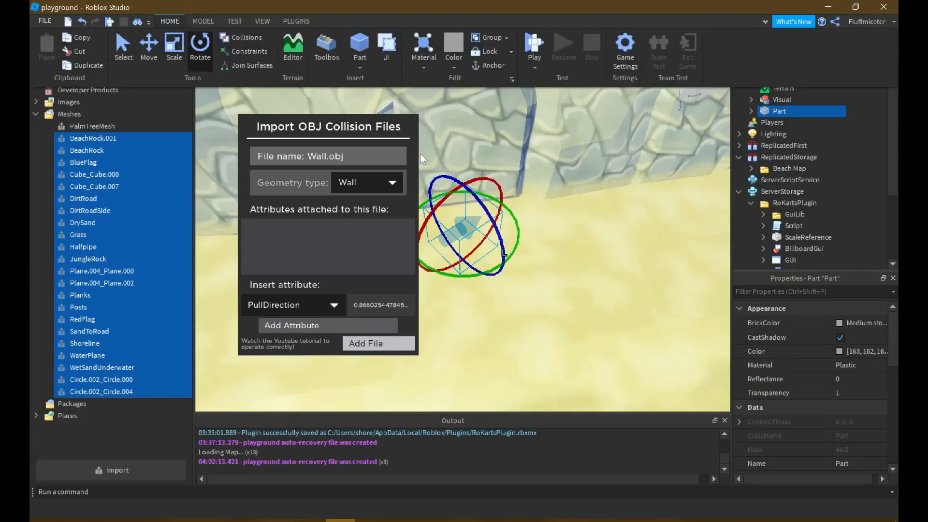
pyautogui.click(487, 189)
pyautogui.moveTo(481, 178); pyautogui.dragTo(504, 255)
pyautogui.click(851, 133)
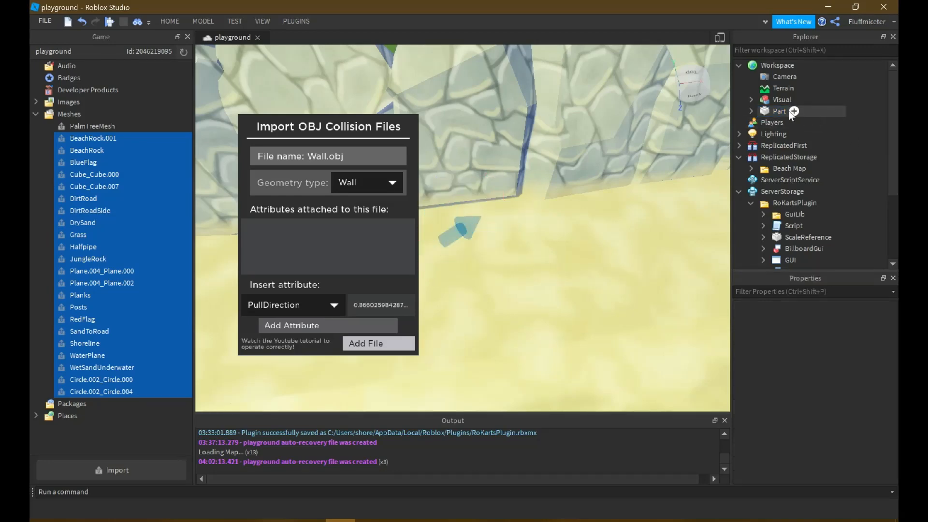
# Set the attribute selection back to Trickable and add Wall.obj to the imported files without attaching any attribute
pyautogui.click(297, 309)
pyautogui.click(298, 327)
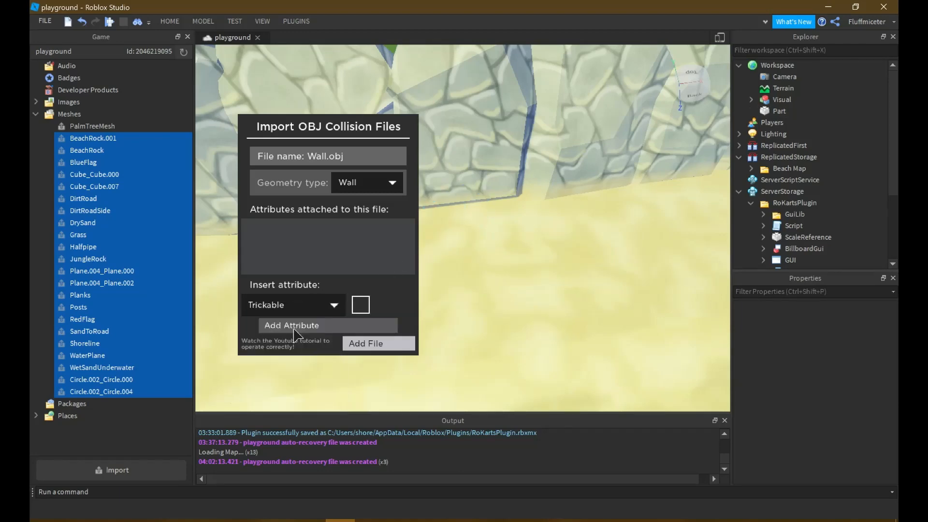
pyautogui.click(303, 312)
pyautogui.scroll(-1, 305, 362)
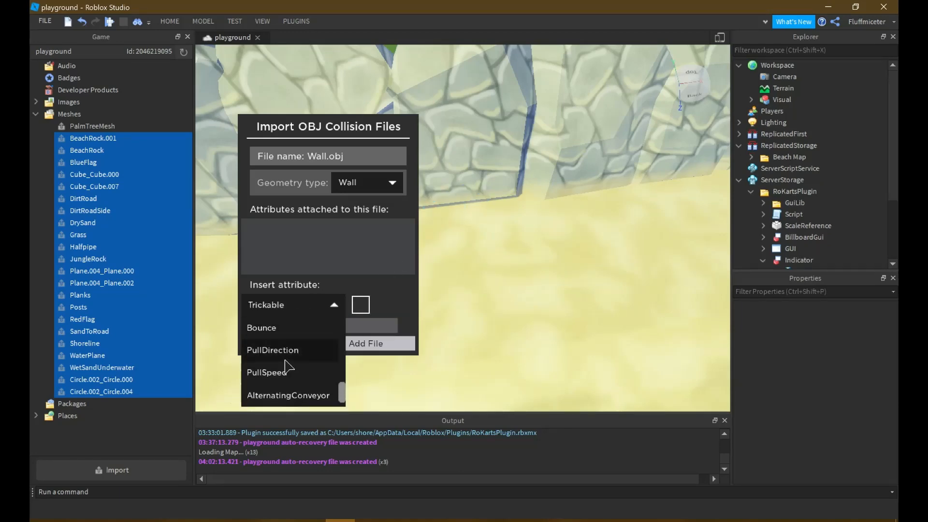
pyautogui.scroll(5, 290, 381)
pyautogui.click(365, 254)
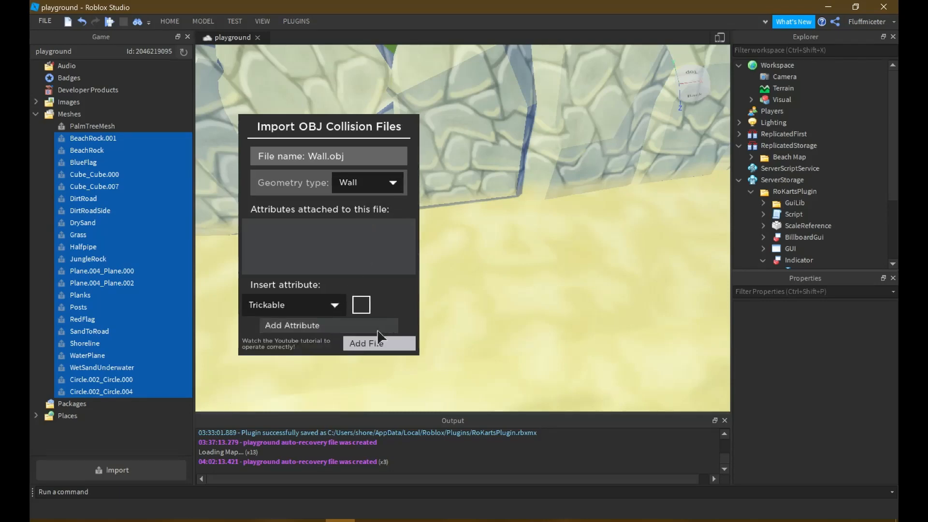
pyautogui.click(369, 344)
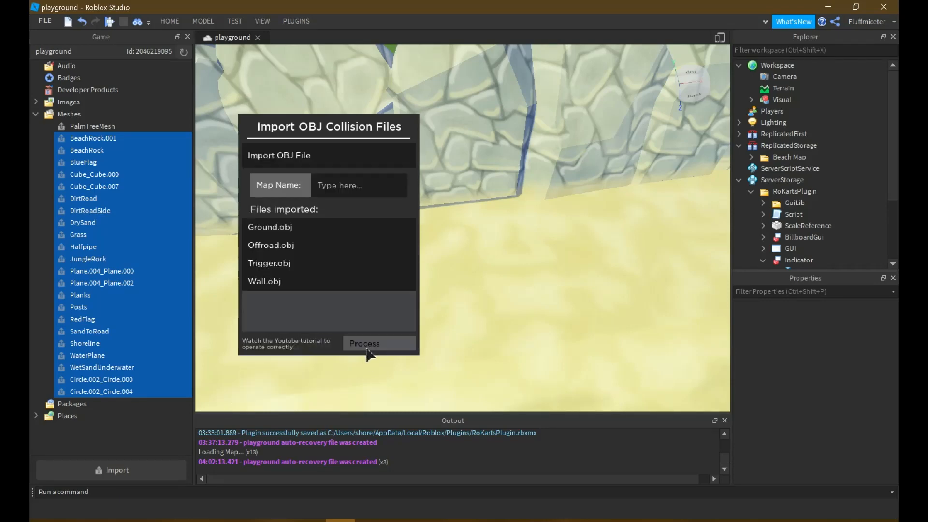
# Name the map Beach Map 2 and process the imported collision files
pyautogui.click(355, 190)
pyautogui.write('Beach Map 2')
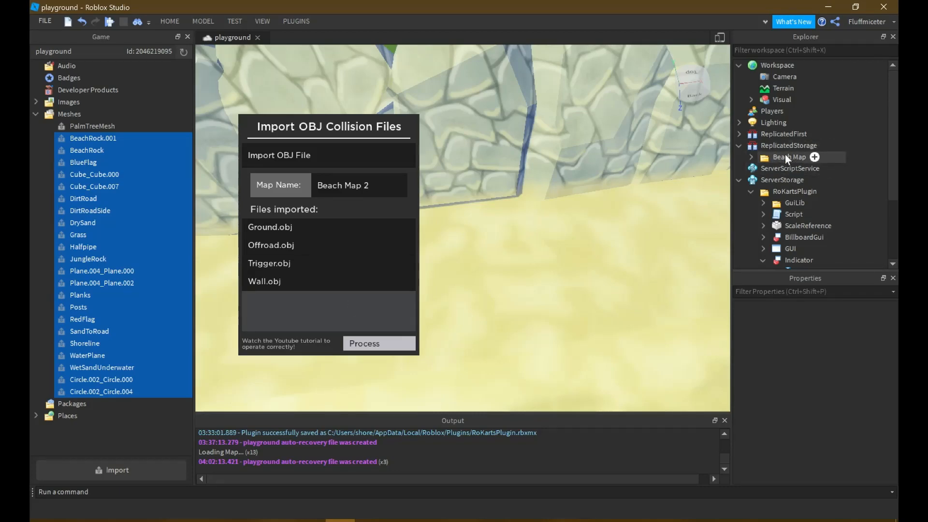
pyautogui.click(357, 347)
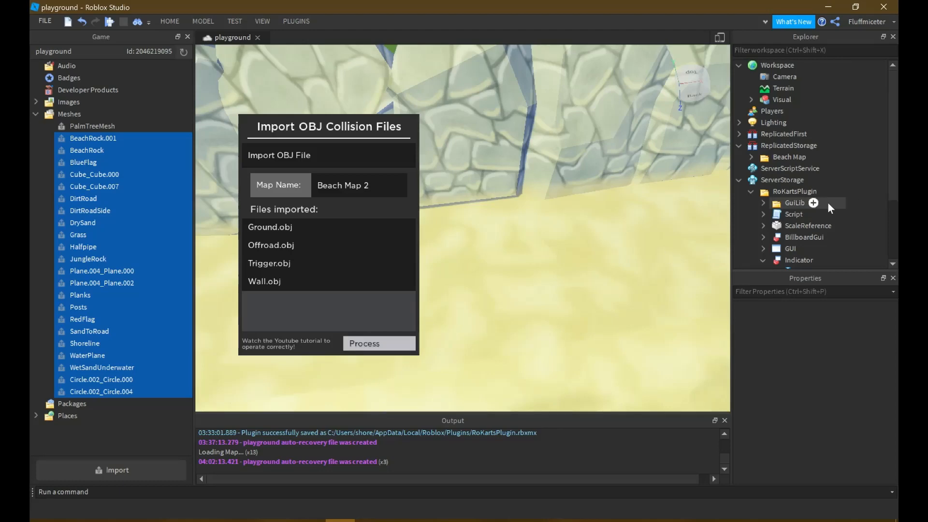
pyautogui.scroll(-3, 826, 203)
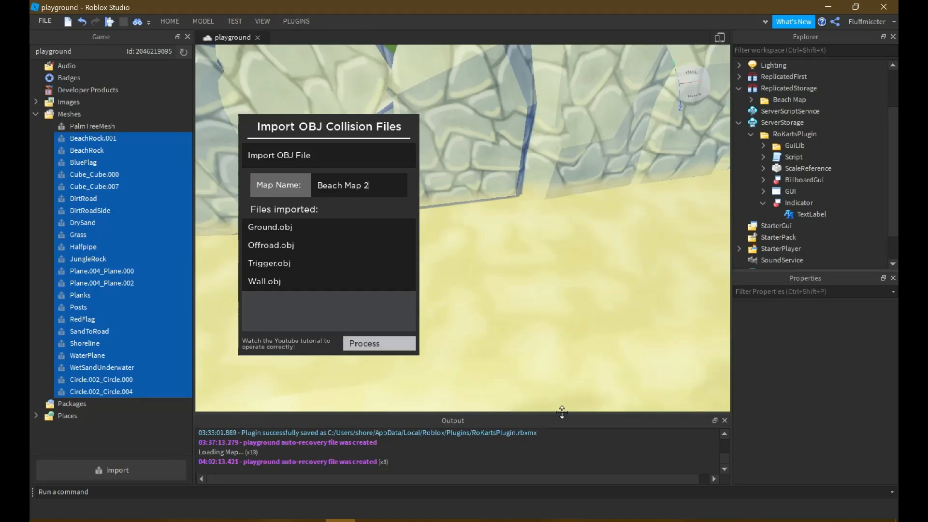
pyautogui.click(389, 345)
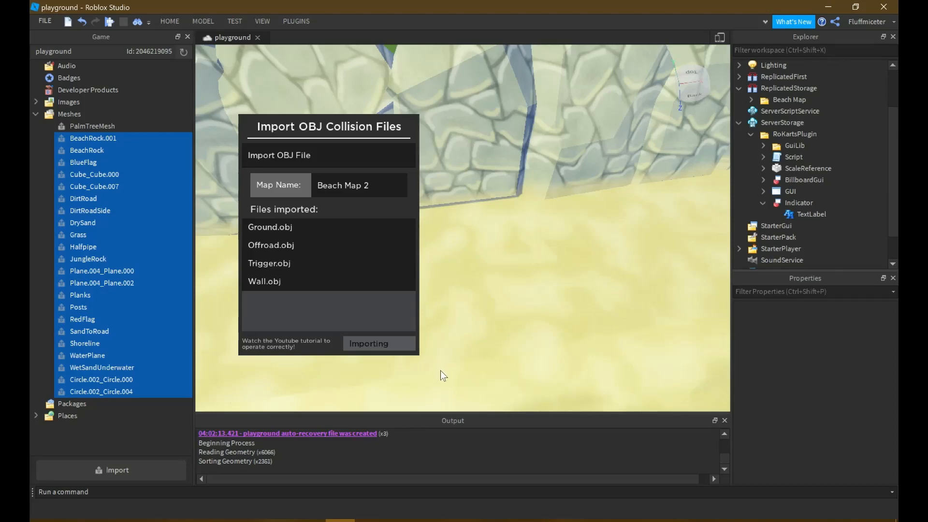
pyautogui.click(789, 520)
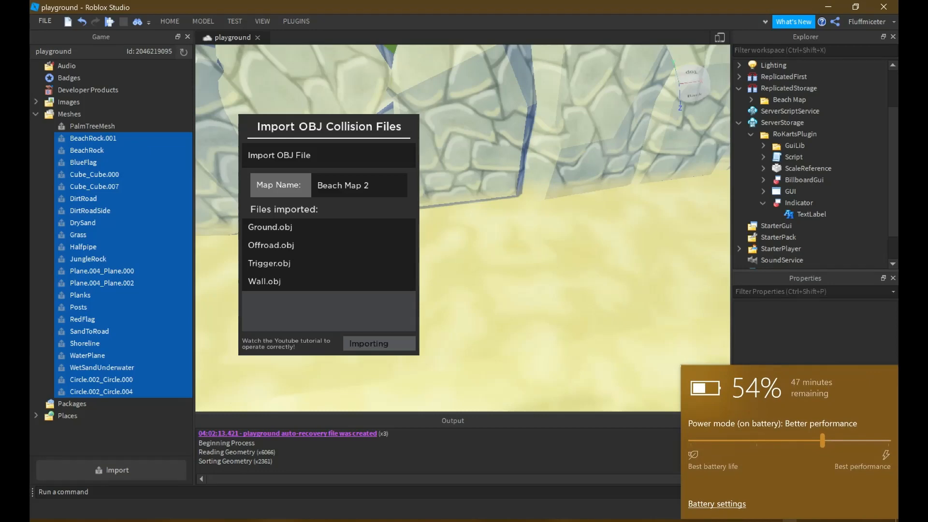
pyautogui.click(789, 520)
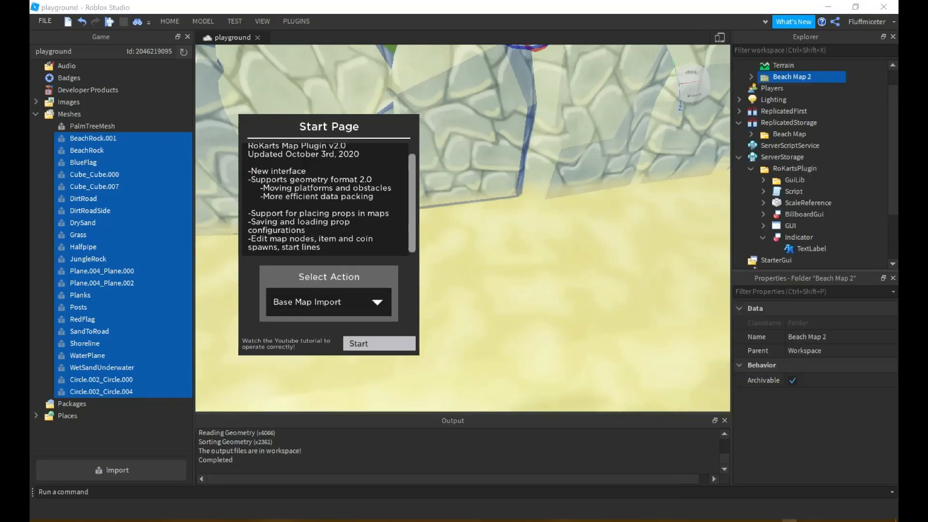
# Expand the generated Beach Map 2 folder in the Workspace and check its subfolders, including BaseMap
pyautogui.click(872, 117)
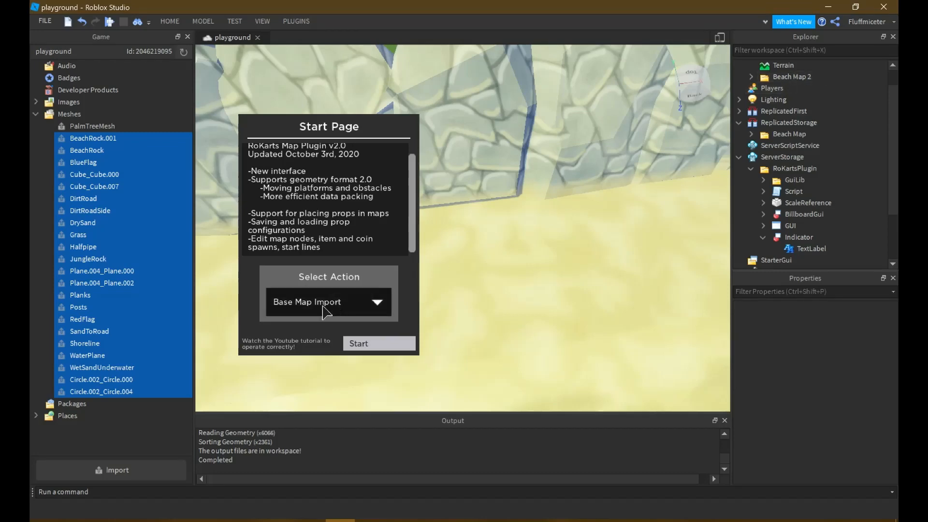
pyautogui.click(779, 77)
pyautogui.scroll(1, 768, 115)
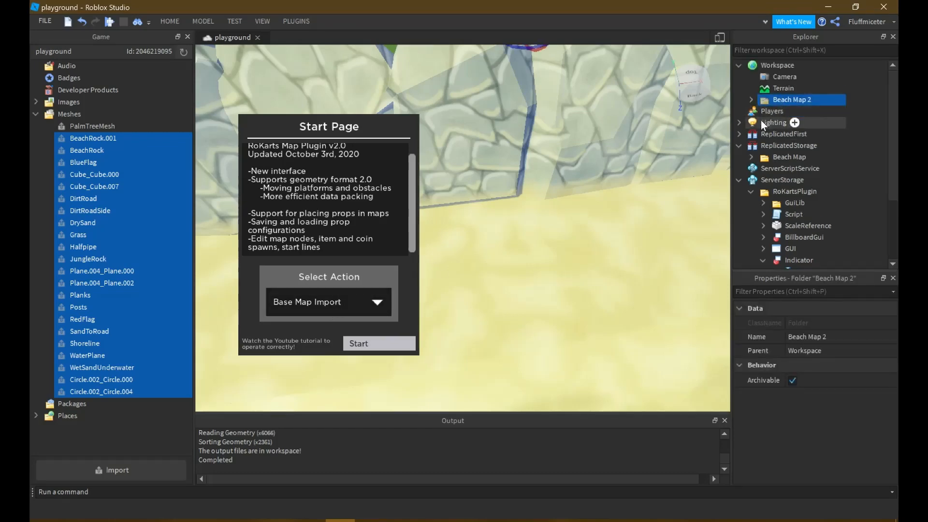
pyautogui.click(752, 100)
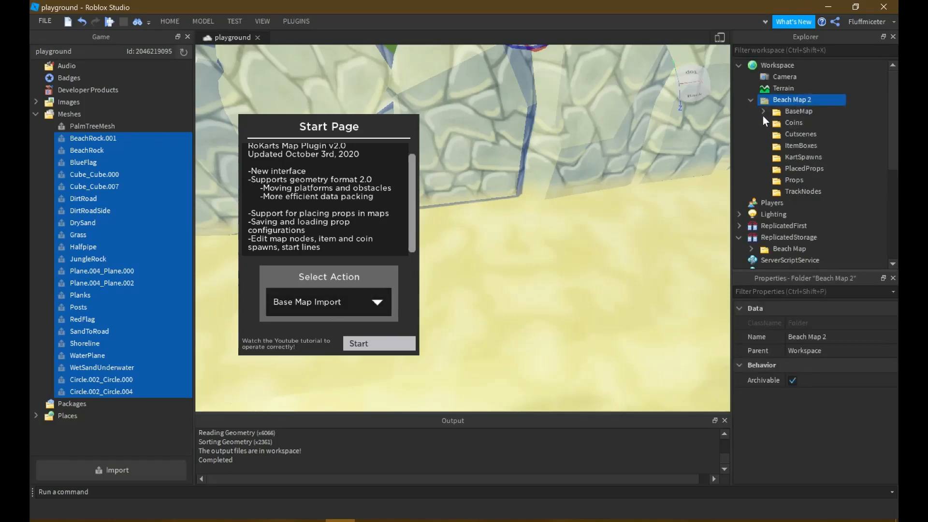
pyautogui.click(764, 112)
pyautogui.click(764, 112)
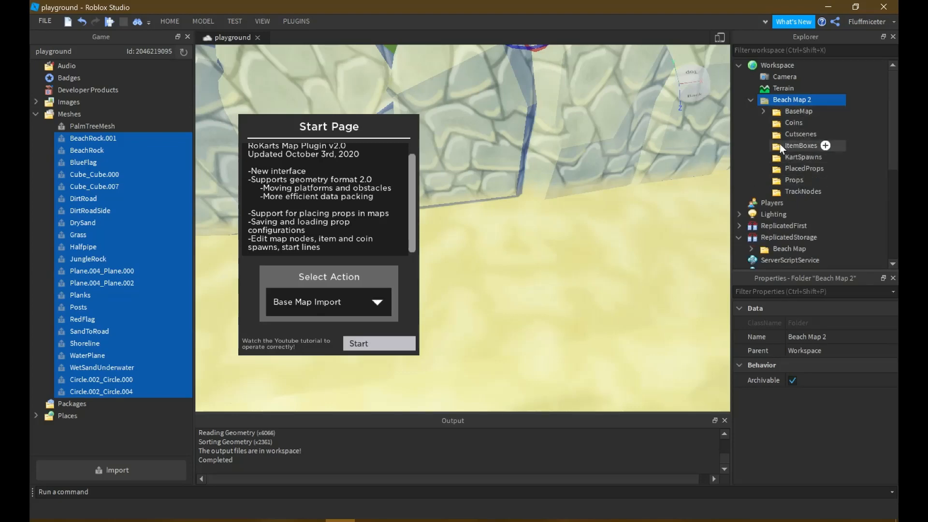
# Examine the Coins and ItemBoxes folders of Beach Map 2, and expand BaseMap to view its contents
pyautogui.moveTo(758, 99)
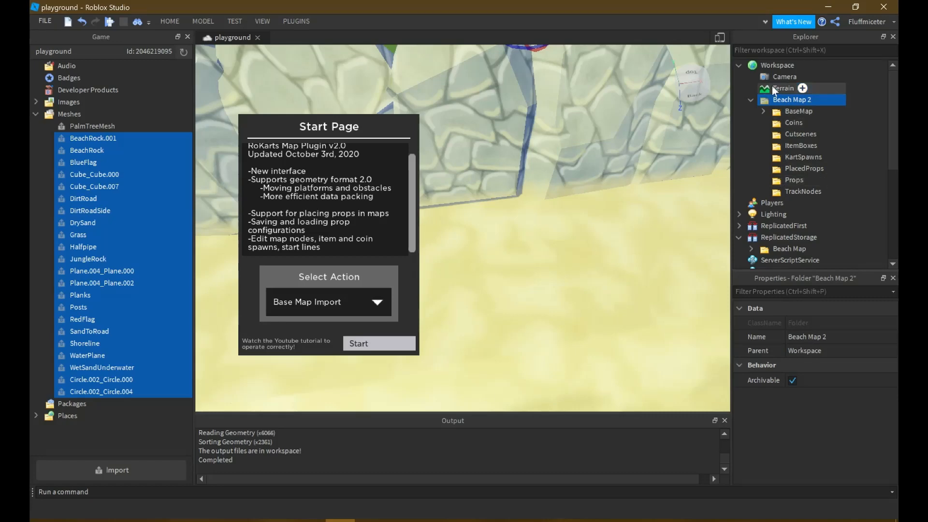
pyautogui.click(787, 124)
pyautogui.click(784, 147)
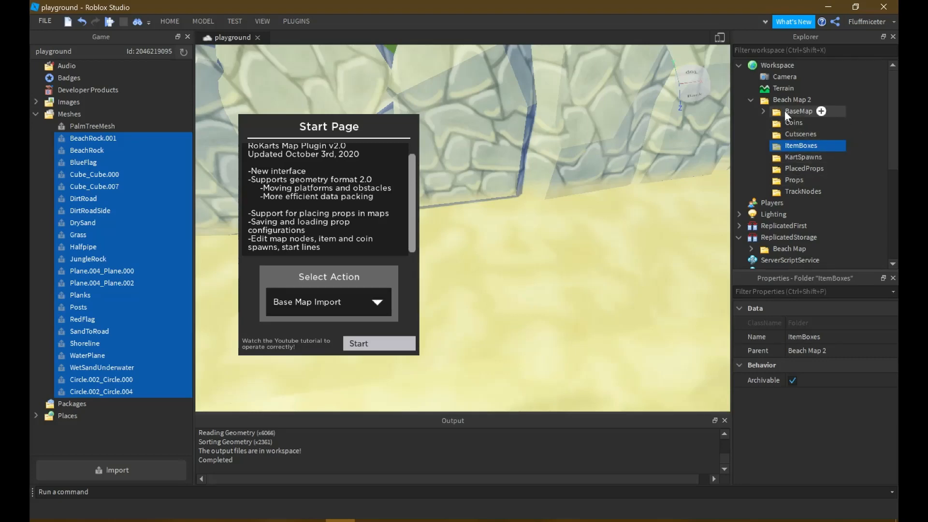
pyautogui.click(861, 123)
pyautogui.click(764, 111)
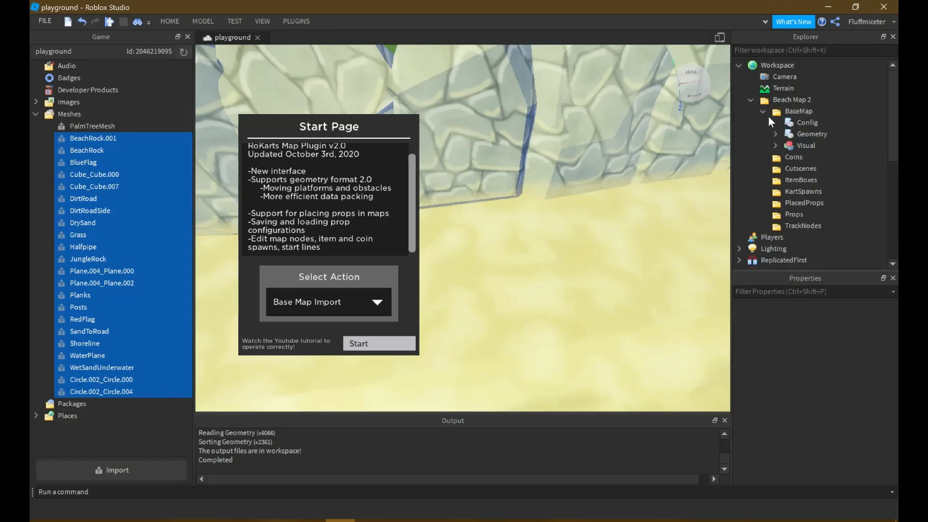
# Examine the Geometry module script of BaseMap and the data in its child script 3
pyautogui.doubleClick(811, 134)
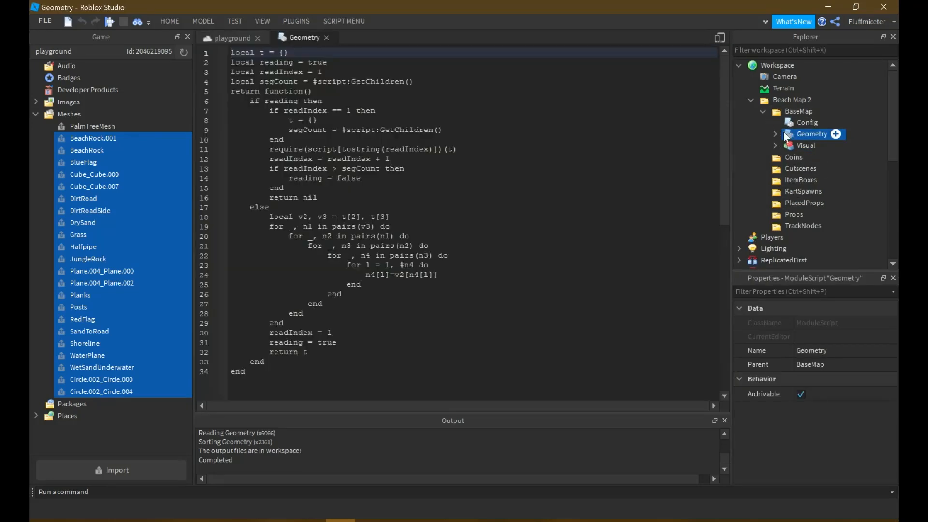
pyautogui.click(327, 37)
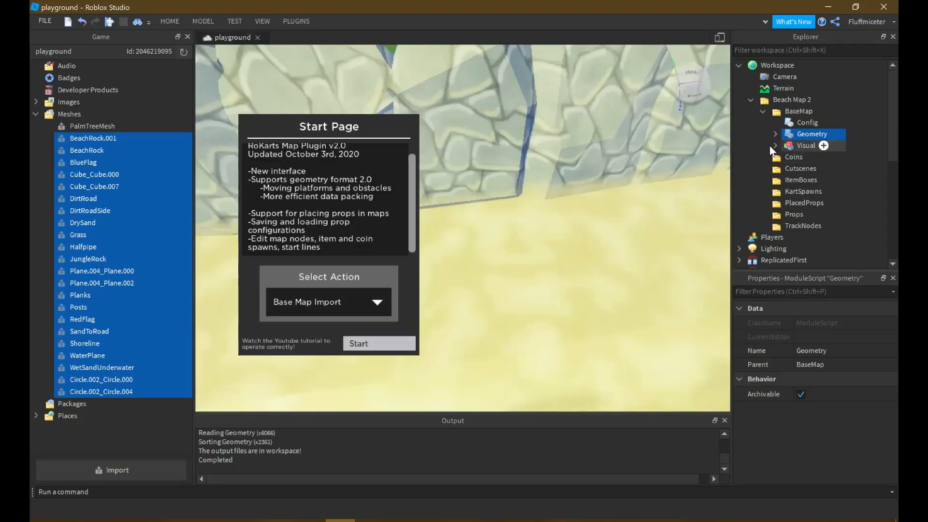
pyautogui.click(774, 134)
pyautogui.scroll(-4, 803, 169)
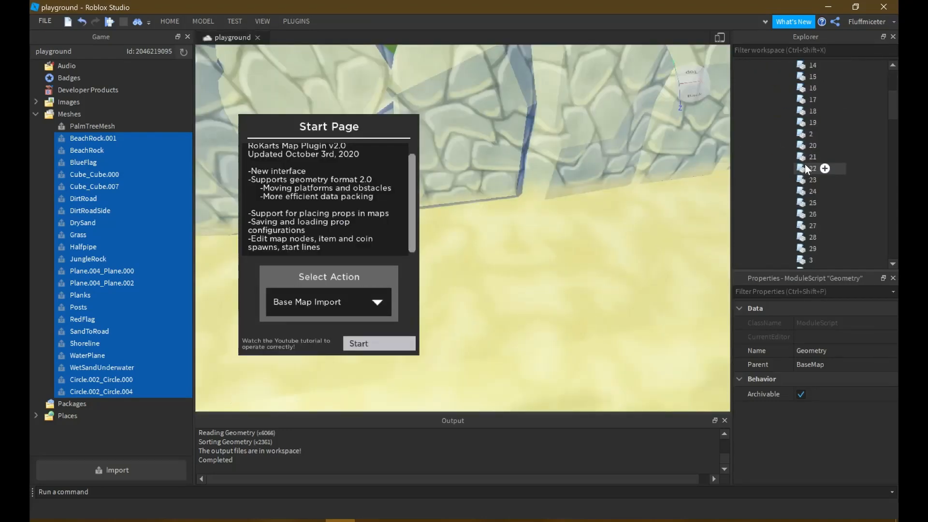
pyautogui.doubleClick(810, 260)
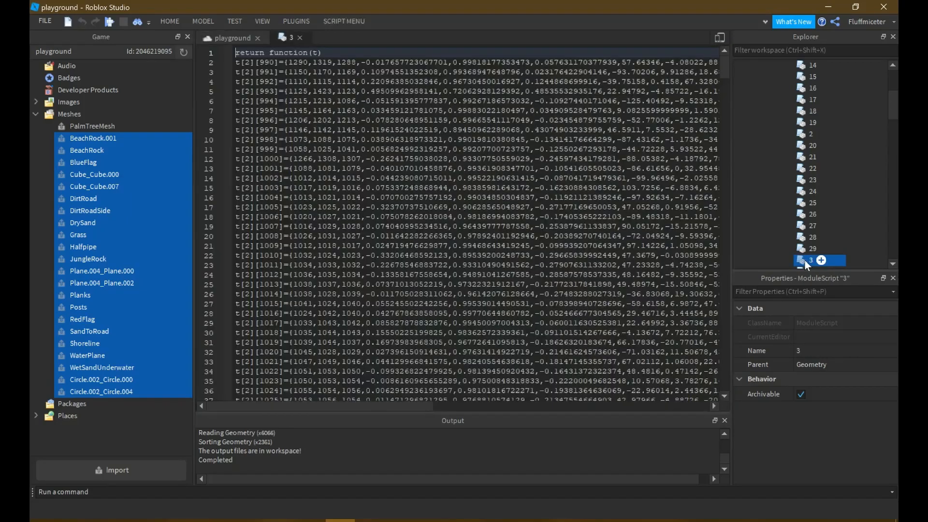
pyautogui.scroll(-12, 459, 218)
pyautogui.scroll(10, 459, 222)
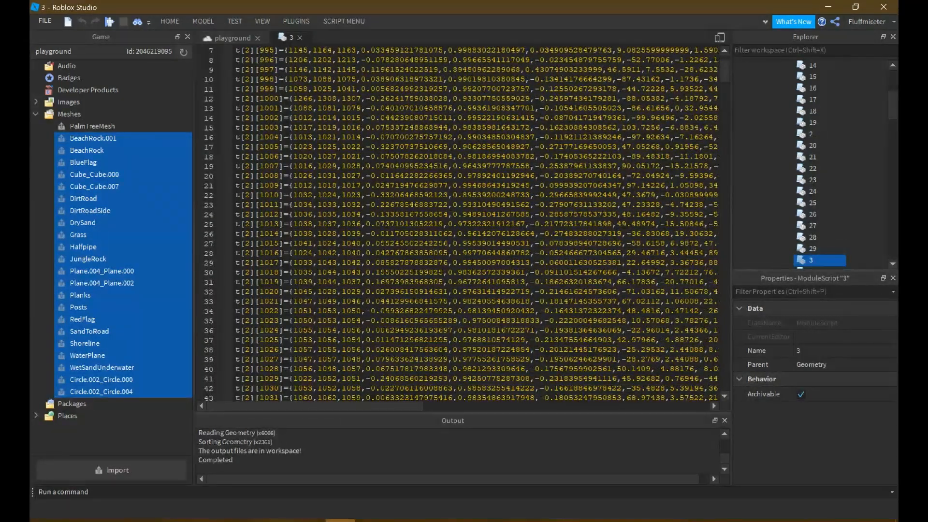
pyautogui.click(300, 39)
pyautogui.scroll(4, 825, 160)
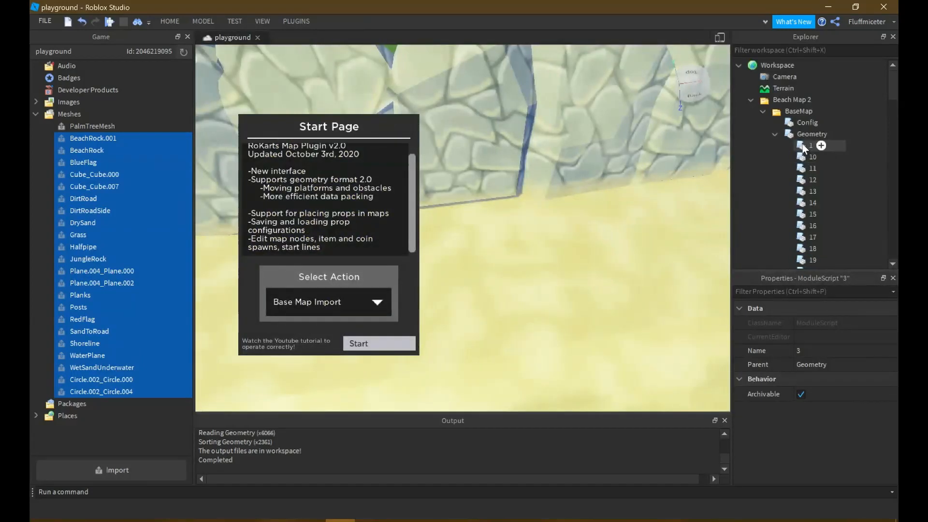
pyautogui.click(776, 135)
# Check the contents of BaseMap's Config script and look through the meshes inside the Visual model
pyautogui.doubleClick(807, 124)
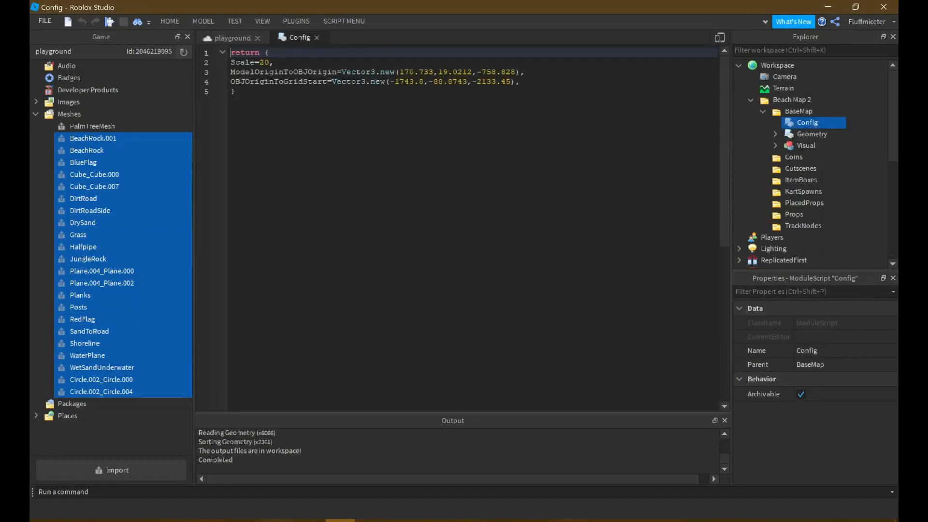
pyautogui.click(317, 38)
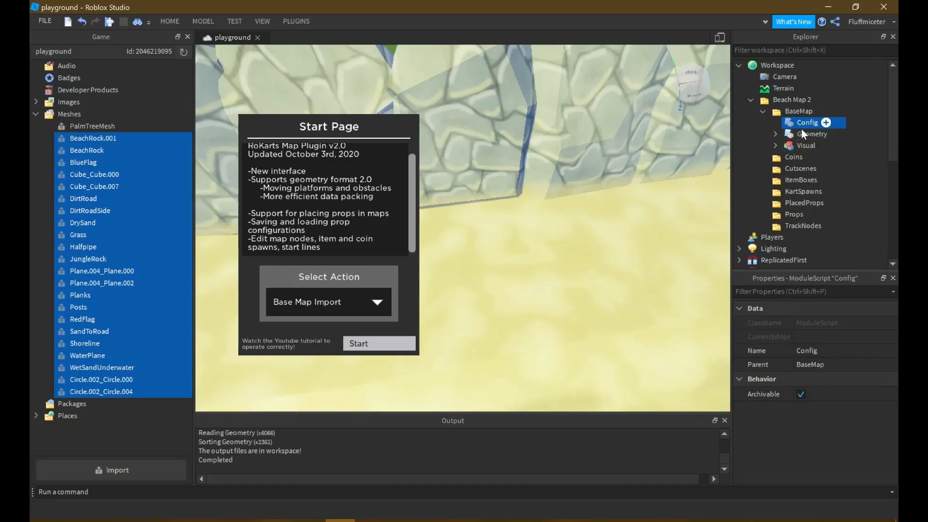
pyautogui.click(798, 146)
pyautogui.click(776, 145)
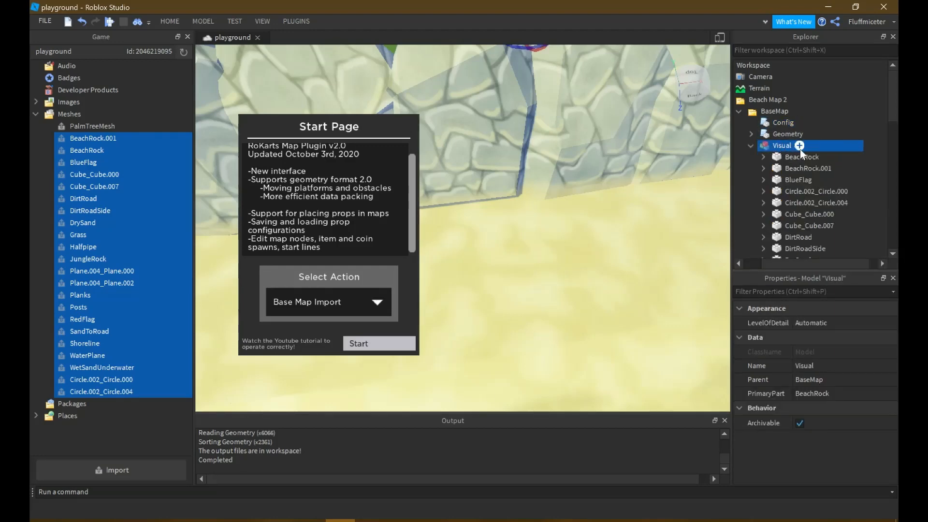
pyautogui.scroll(-3, 798, 159)
pyautogui.scroll(-5, 795, 162)
pyautogui.scroll(10, 792, 160)
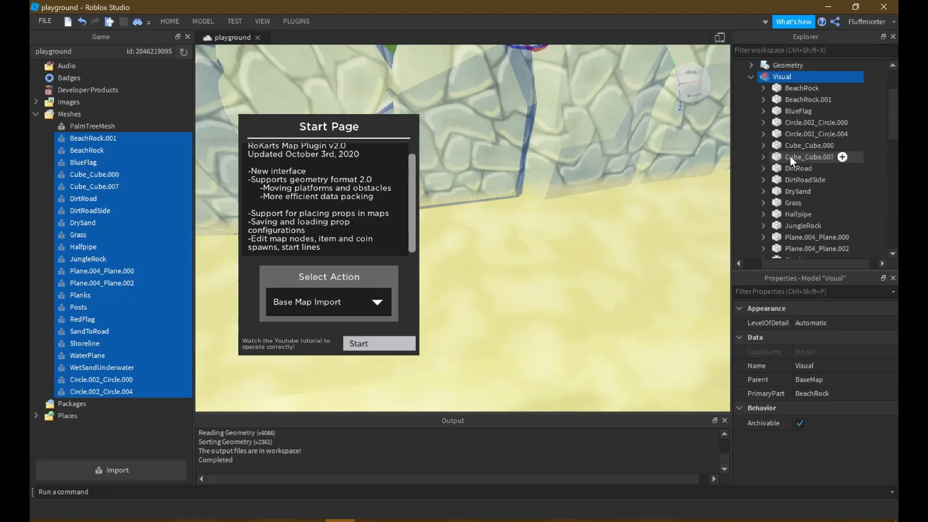
pyautogui.scroll(-2, 788, 159)
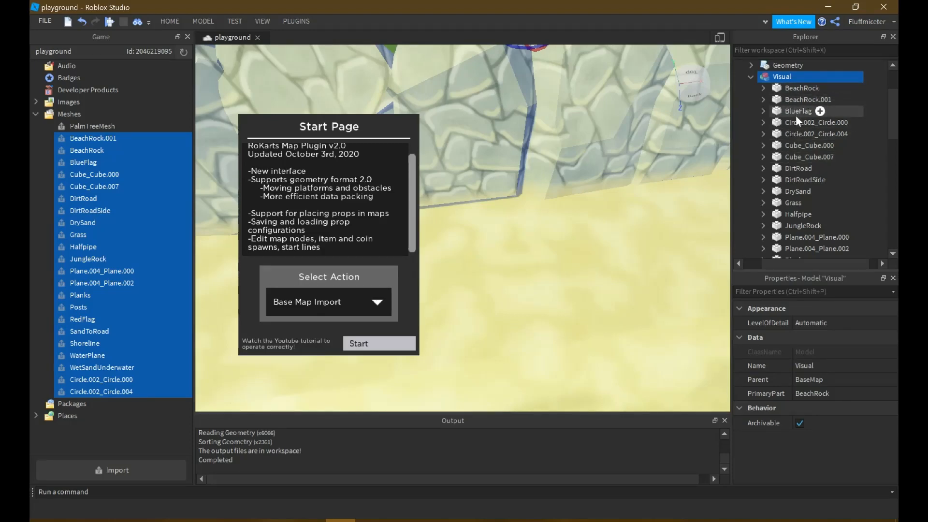
# Select the BeachRock part in the Visual model and switch to the Move tool
pyautogui.moveTo(547, 141)
pyautogui.mouseDown(button='right')
pyautogui.moveTo(541, 146)
pyautogui.moveTo(552, 148)
pyautogui.mouseUp(button='right')
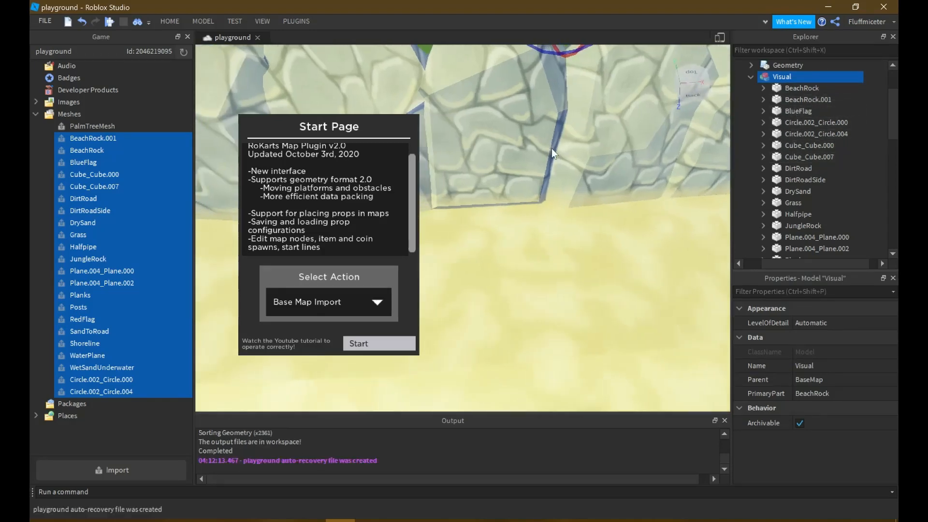
pyautogui.scroll(-2, 556, 147)
pyautogui.press('e')
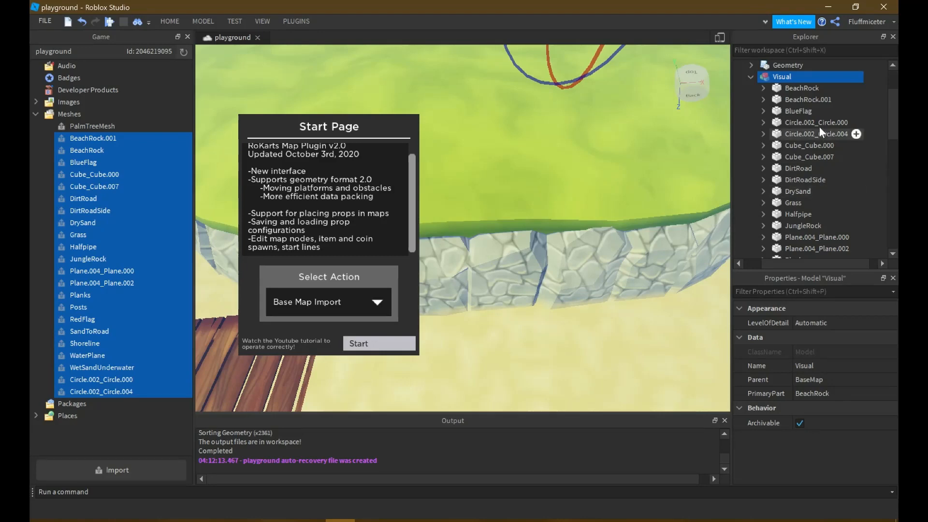
pyautogui.click(800, 89)
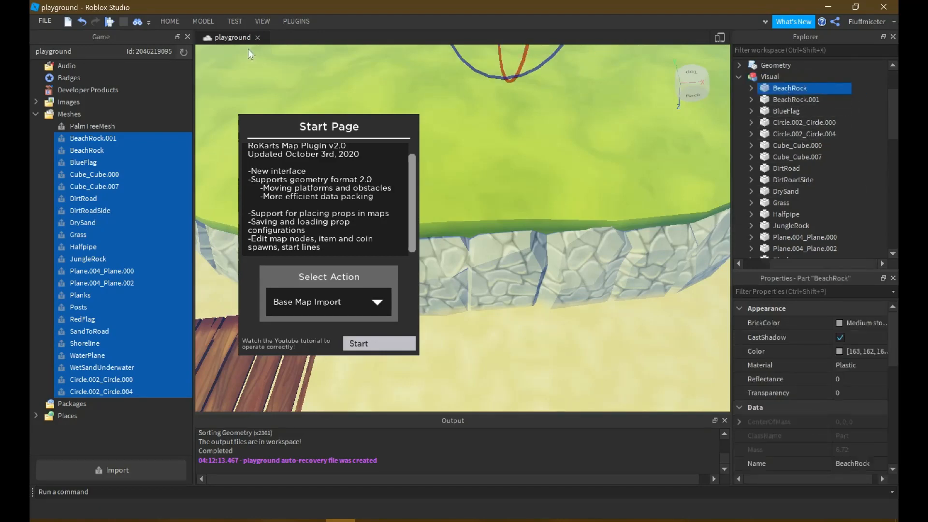
pyautogui.click(182, 18)
pyautogui.click(152, 41)
pyautogui.moveTo(406, 159); pyautogui.dragTo(450, 169, button='right')
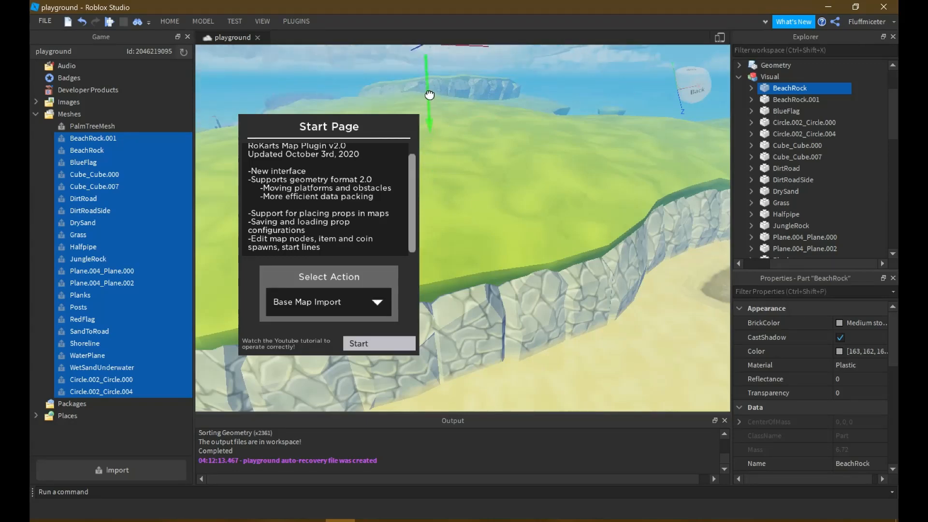
# Undo the last two changes to Beach Map 2 and redo them to restore the map
pyautogui.hotkey('ctrl', 'z')
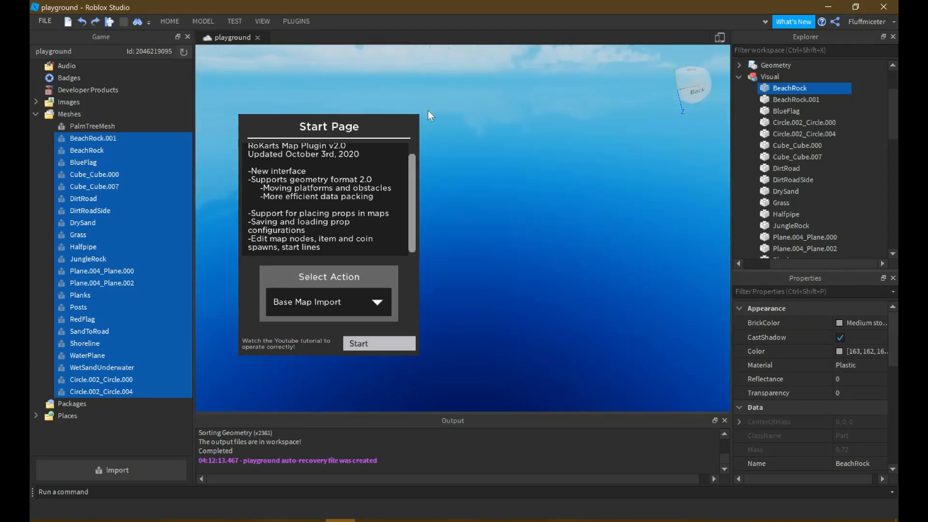
pyautogui.hotkey('ctrl', 'z')
pyautogui.scroll(3, 816, 140)
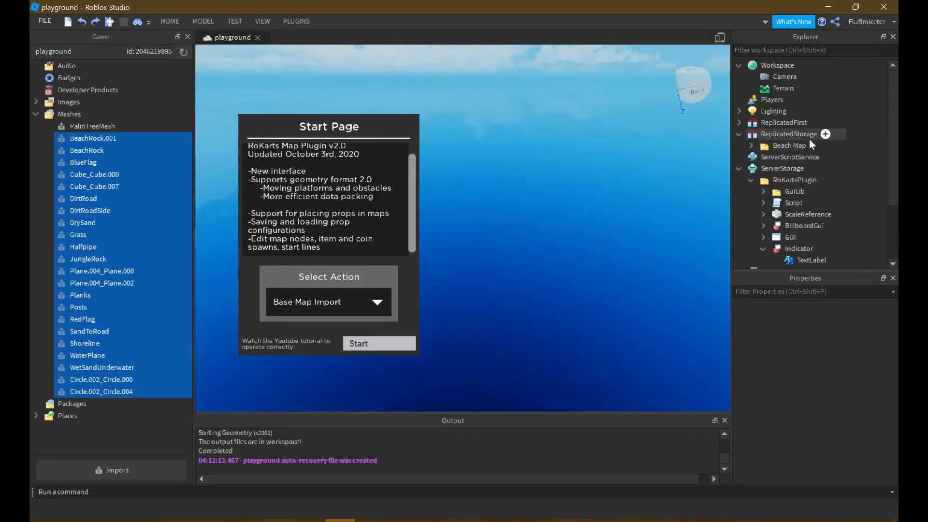
pyautogui.hotkey('ctrl', 'y')
pyautogui.hotkey('ctrl', 'y')
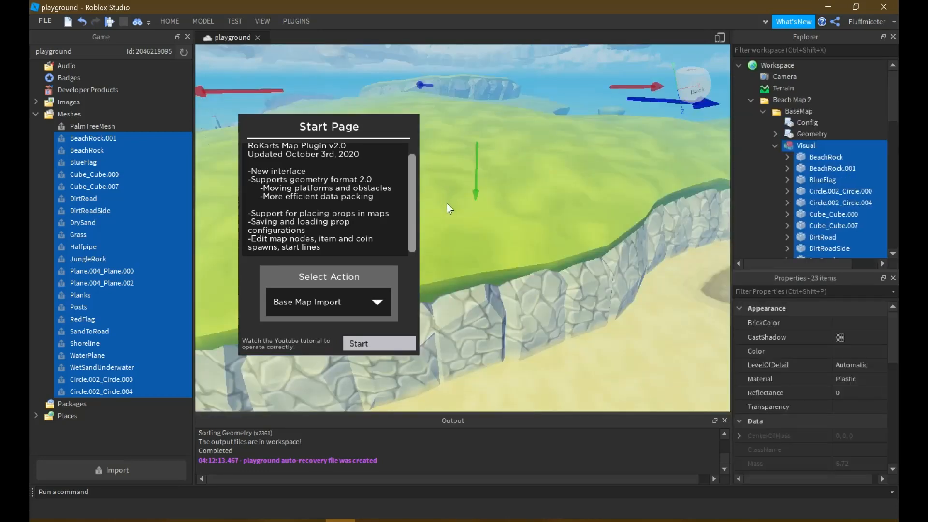
# Deselect the visual meshes and look over the grass plateau and surrounding rocks of the beach map
pyautogui.press('w')
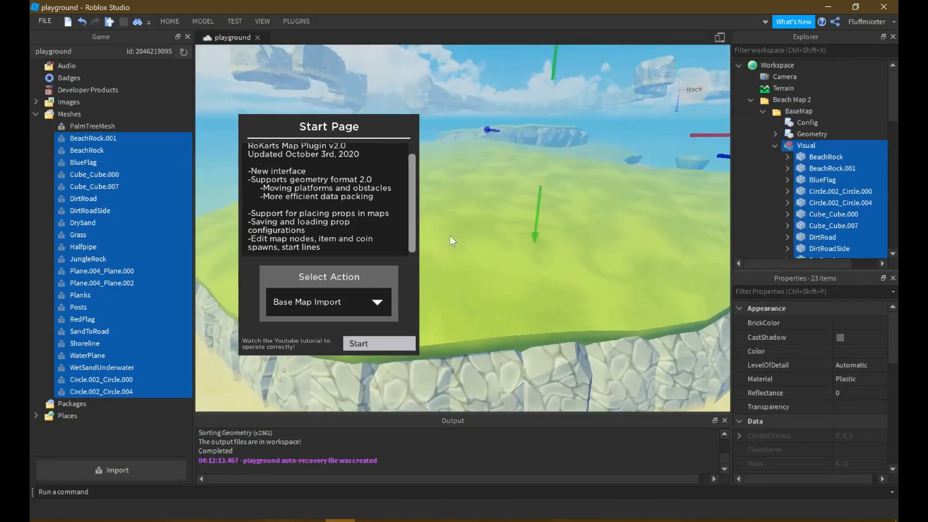
pyautogui.moveTo(477, 241); pyautogui.dragTo(529, 248, button='right')
pyautogui.press('w')
pyautogui.press('a')
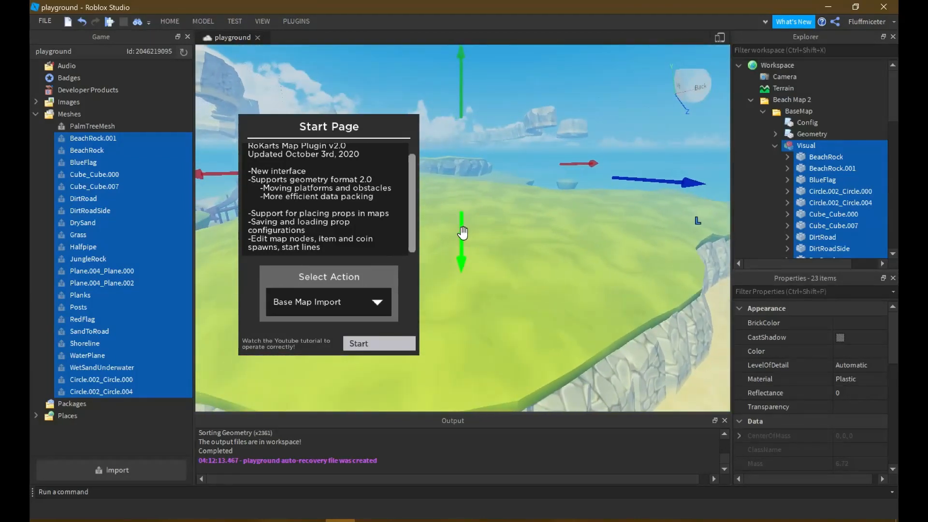
pyautogui.click(555, 100)
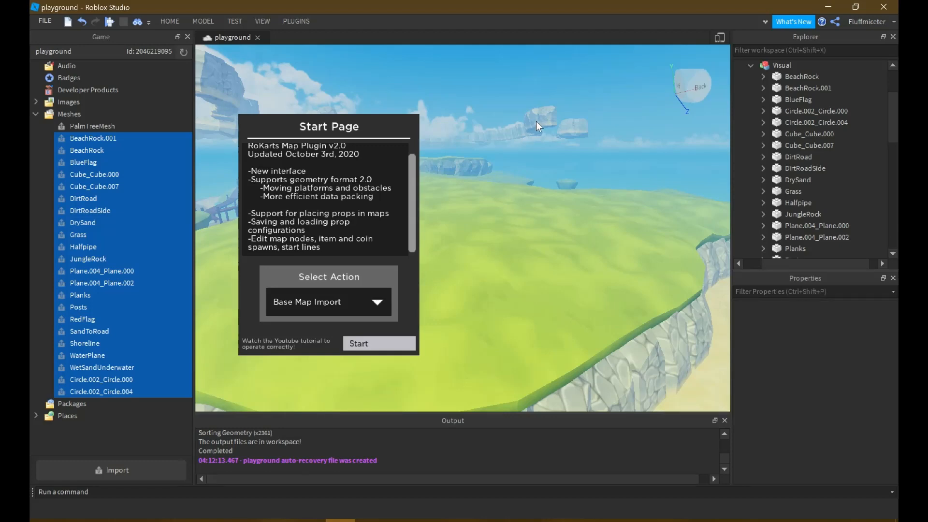
pyautogui.press('s')
pyautogui.moveTo(505, 129); pyautogui.dragTo(509, 119, button='right')
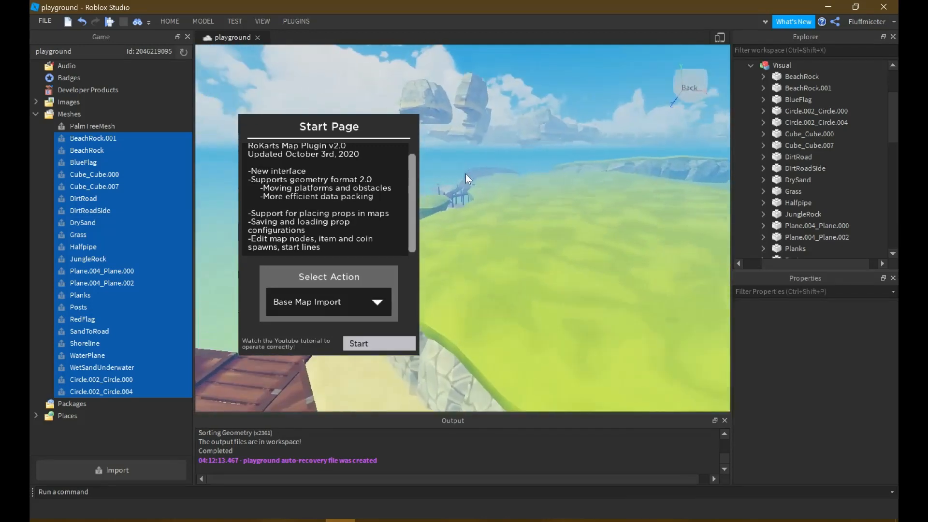
pyautogui.moveTo(467, 189); pyautogui.dragTo(473, 190, button='right')
# Delete the Beach Map 2 folder from the Workspace
pyautogui.scroll(3, 816, 81)
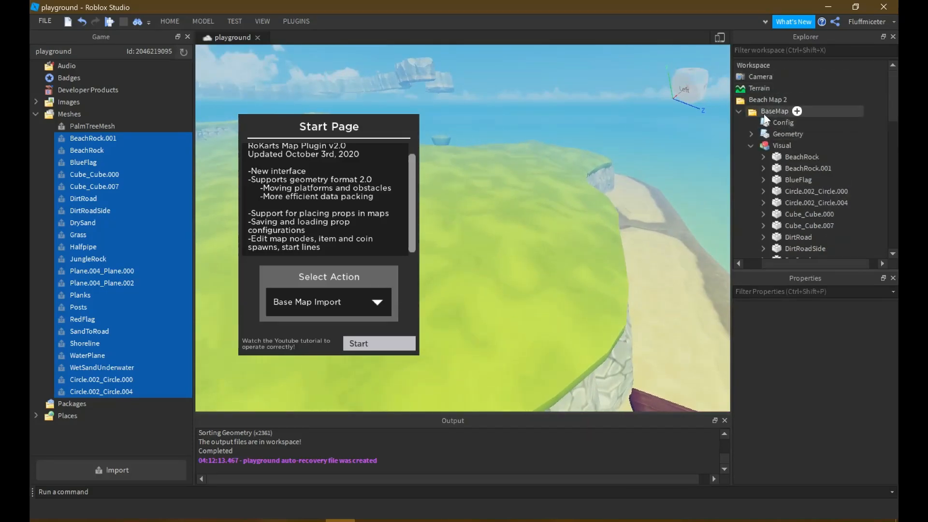
pyautogui.scroll(-5, 764, 114)
pyautogui.scroll(5, 763, 106)
pyautogui.click(767, 99)
pyautogui.press('Delete')
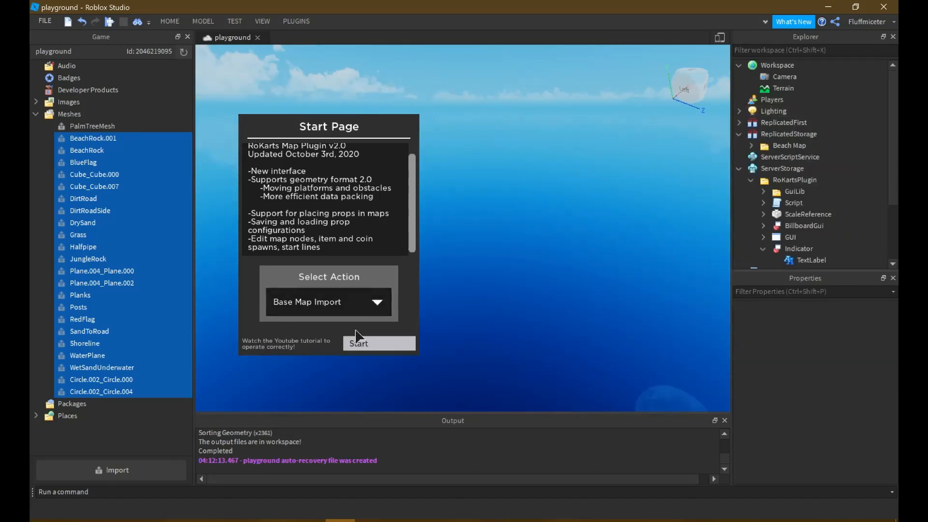
# Start a new Base Map Import and insert the selected beach map meshes into the Workspace
pyautogui.click(385, 345)
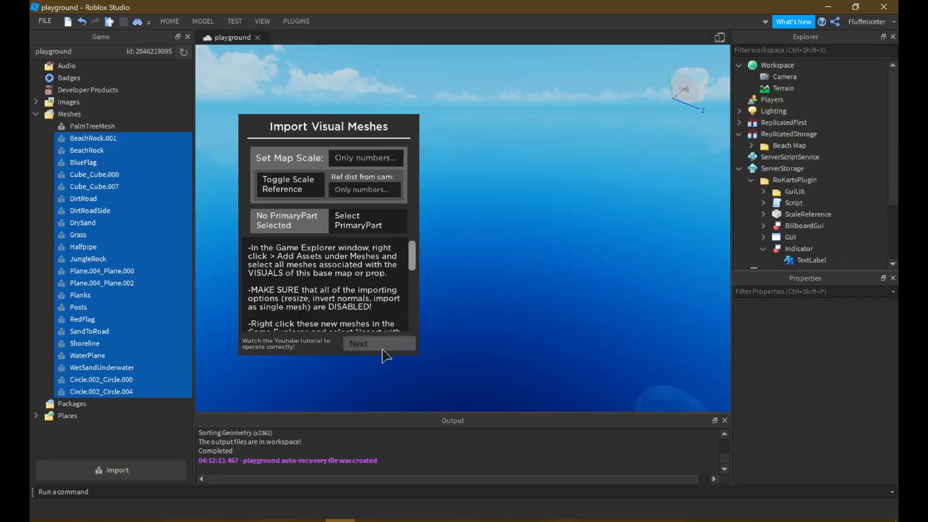
pyautogui.rightClick(103, 202)
pyautogui.click(164, 233)
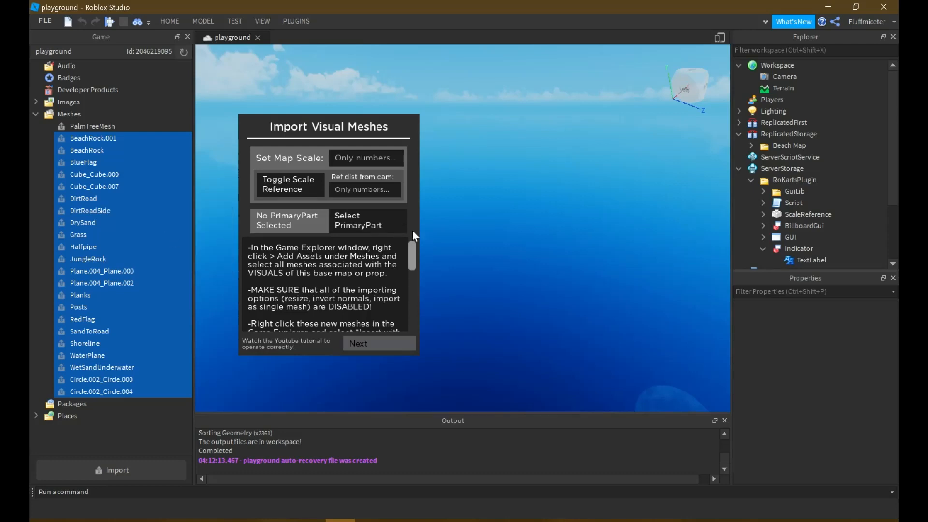
# Set the map scale to 20 and proceed to the collision file import
pyautogui.click(384, 166)
pyautogui.write('20')
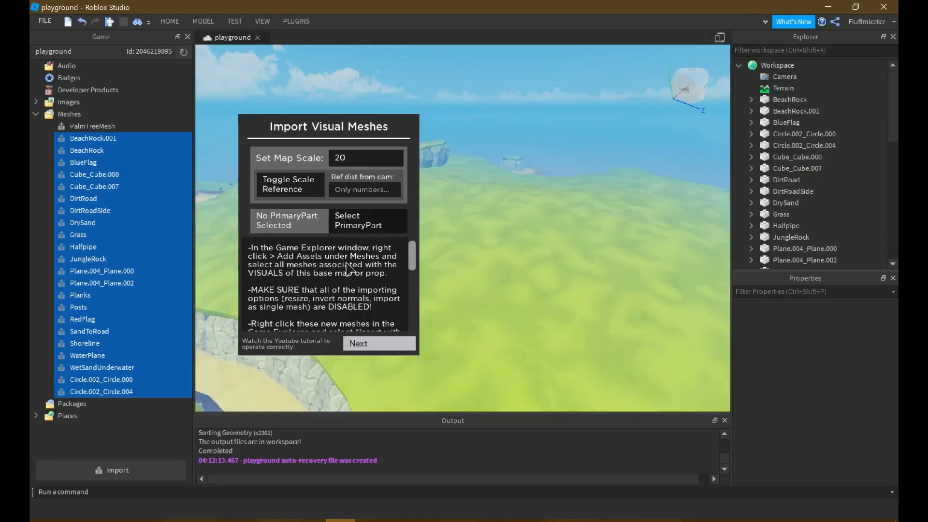
pyautogui.click(361, 345)
# Import Ground.obj from the Collision folder and add it to the imported files without attributes
pyautogui.click(321, 157)
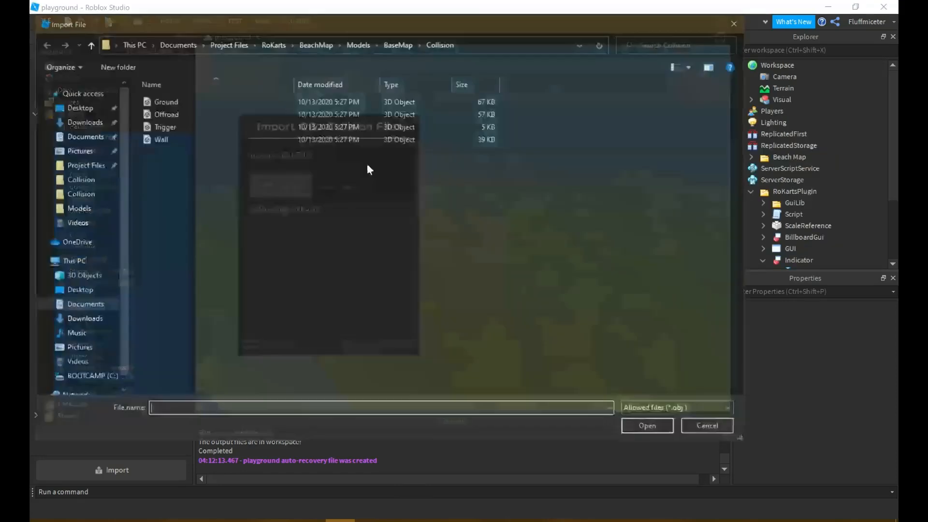
pyautogui.click(333, 100)
pyautogui.click(651, 428)
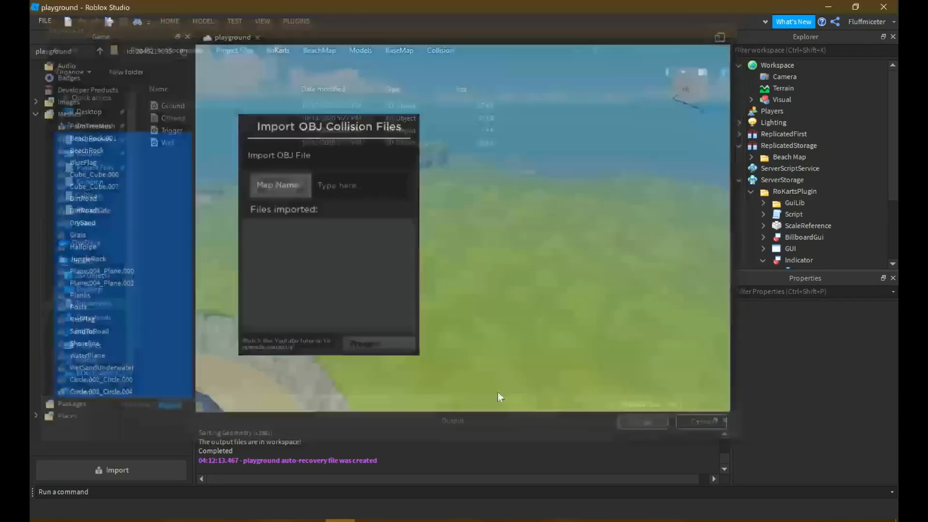
pyautogui.click(385, 339)
# Import Offroad.obj, attach the attribute IsOffroad = true and add it to the imported files
pyautogui.click(356, 162)
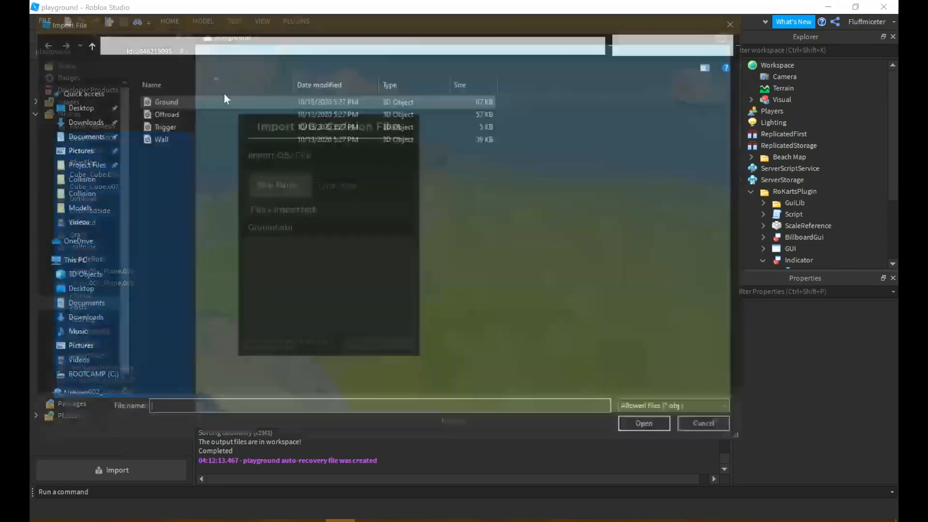
pyautogui.click(164, 114)
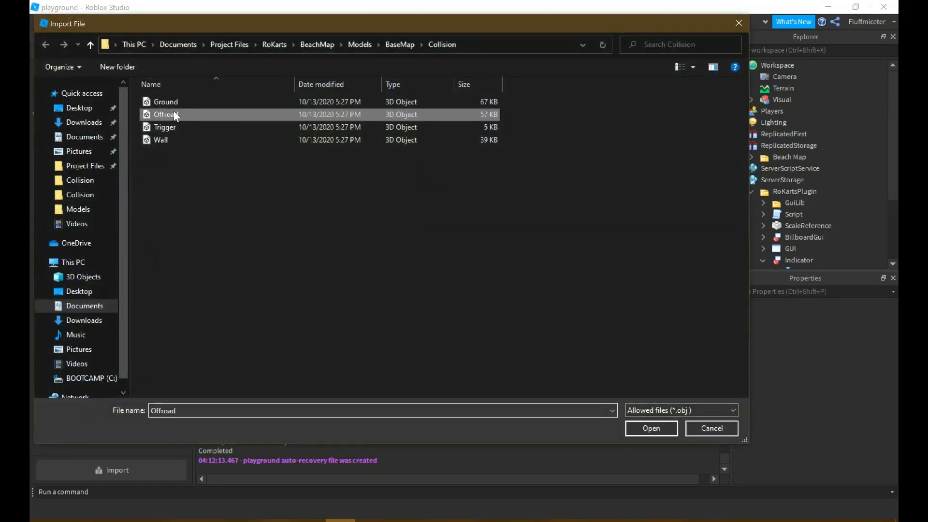
pyautogui.click(651, 428)
pyautogui.click(286, 306)
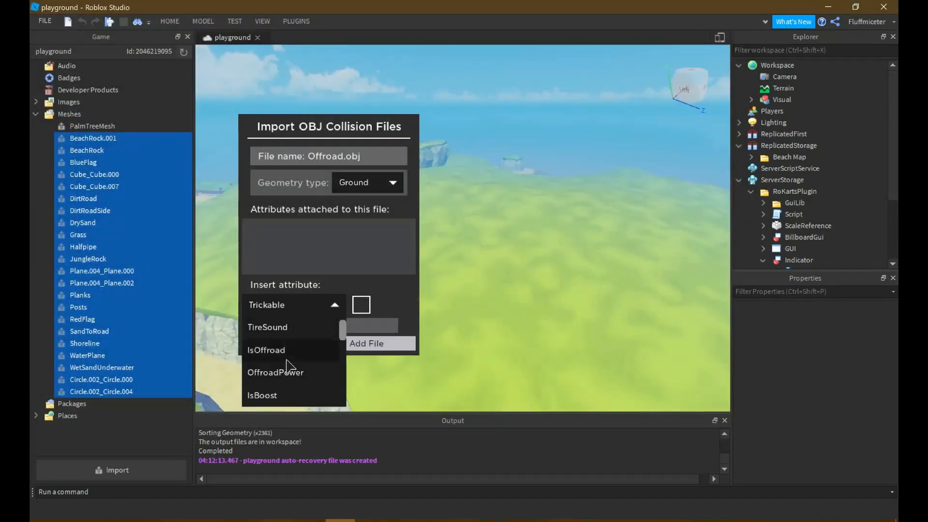
pyautogui.click(280, 348)
pyautogui.click(361, 304)
pyautogui.click(353, 325)
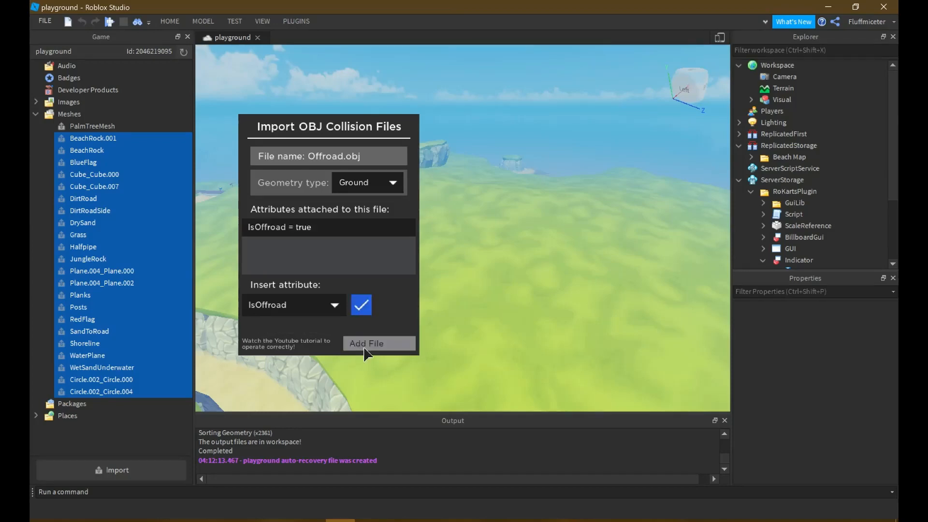
pyautogui.click(365, 343)
# Import Trigger.obj, attach the TriggerType attribute with the out-of-bounds option and add it to the imported files
pyautogui.click(343, 155)
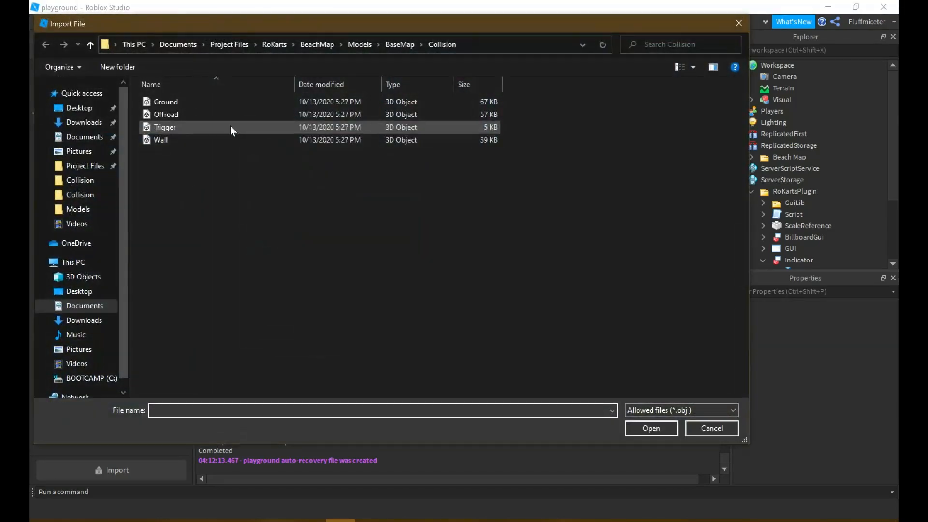
pyautogui.click(230, 127)
pyautogui.click(633, 424)
pyautogui.click(290, 305)
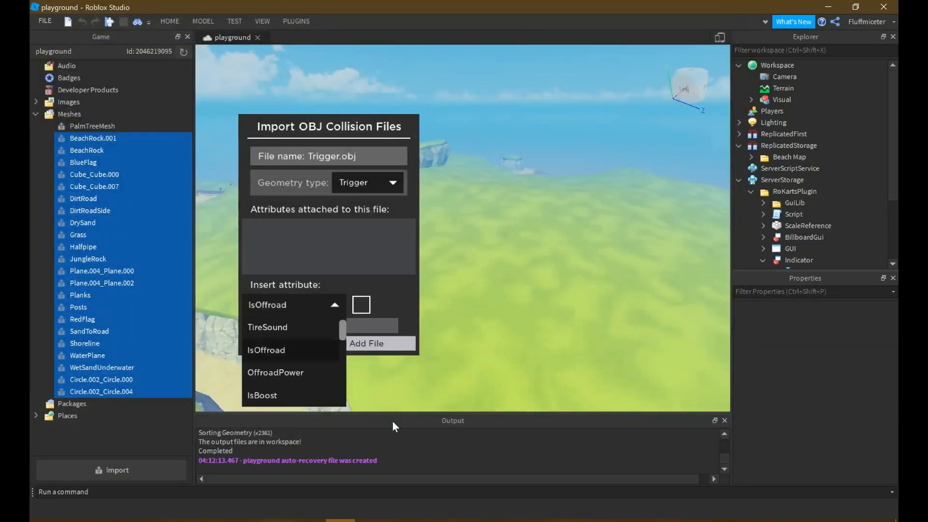
pyautogui.scroll(-5, 301, 380)
pyautogui.scroll(2, 300, 377)
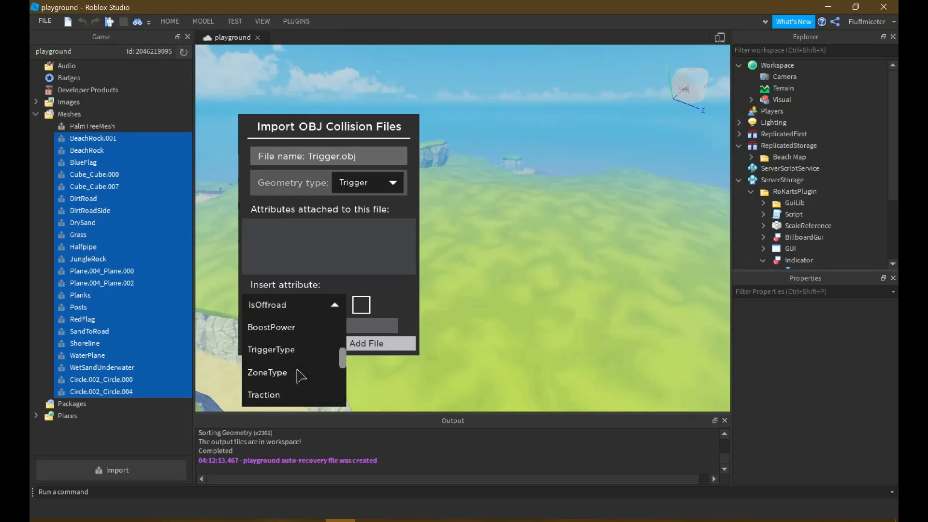
pyautogui.scroll(-2, 299, 375)
pyautogui.scroll(3, 297, 373)
pyautogui.click(290, 349)
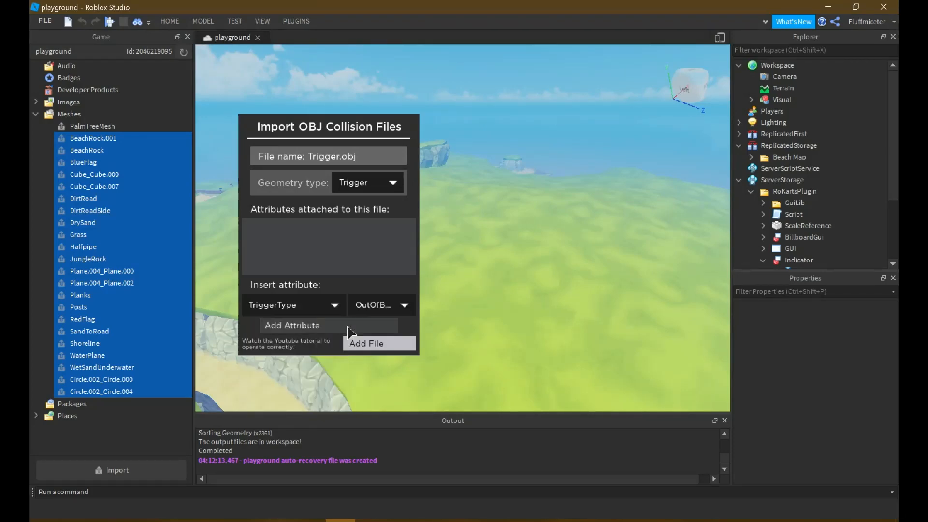
pyautogui.click(371, 325)
pyautogui.click(373, 343)
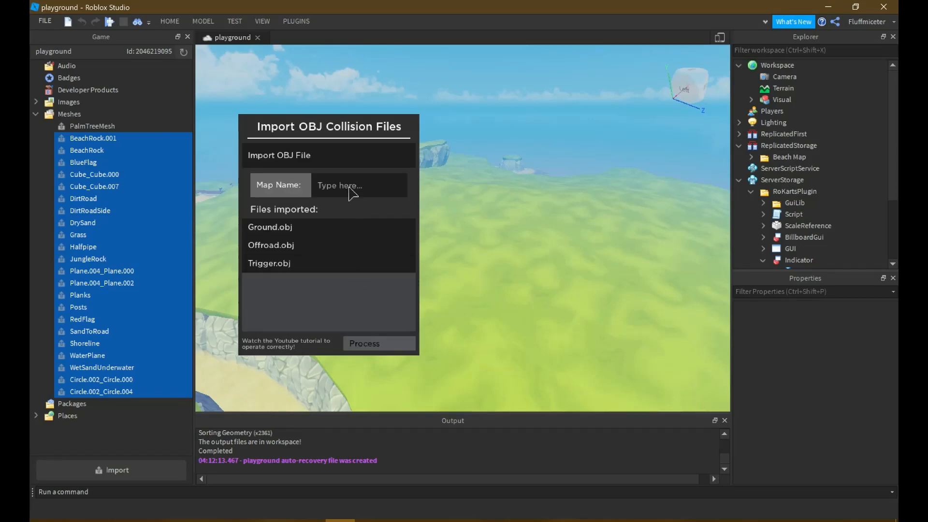
# Import Wall.obj from the Collision folder and add it to the imported files without attributes
pyautogui.click(350, 157)
pyautogui.click(216, 140)
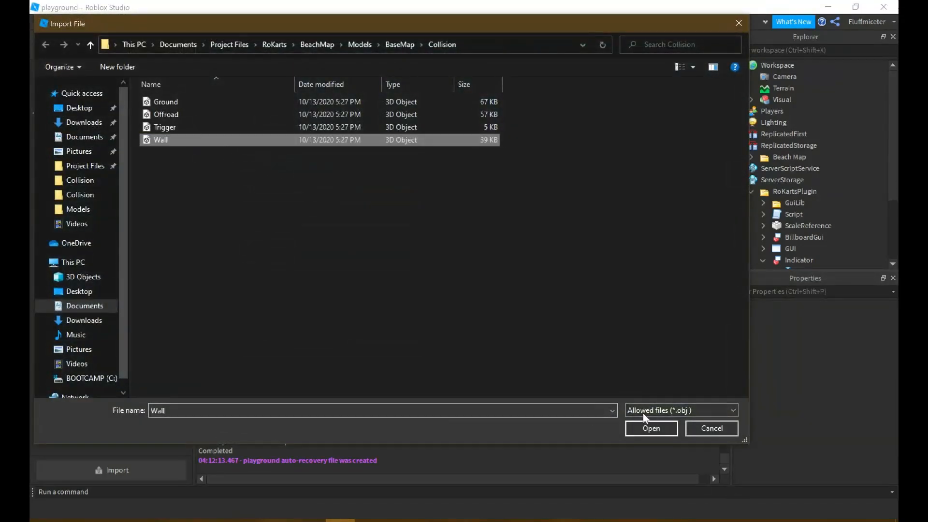
pyautogui.click(634, 425)
pyautogui.click(379, 343)
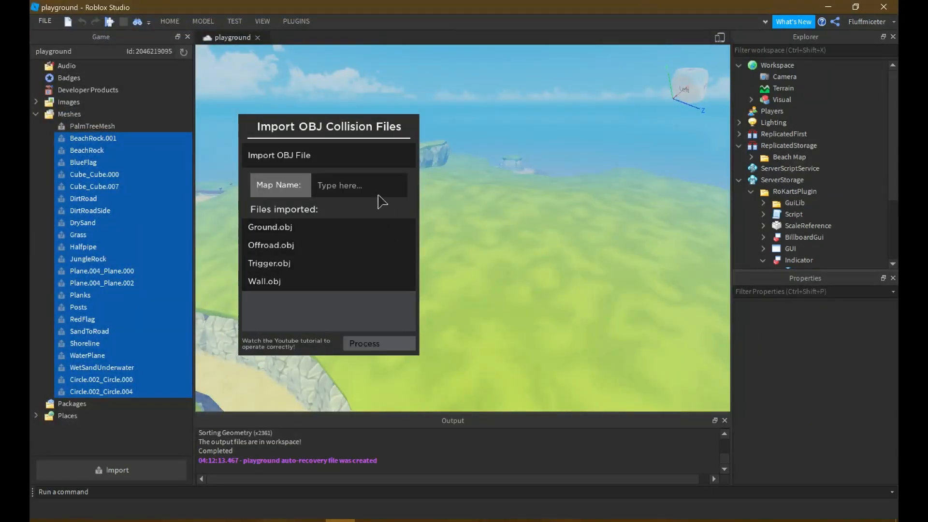
# Name the map Beach Map 2 and process the imported collision files
pyautogui.write('Beach Map 2')
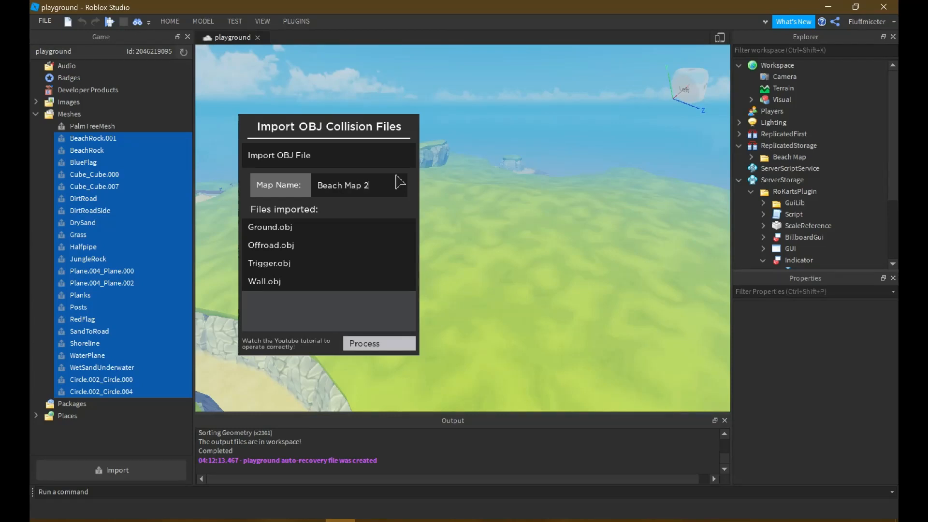
pyautogui.click(394, 343)
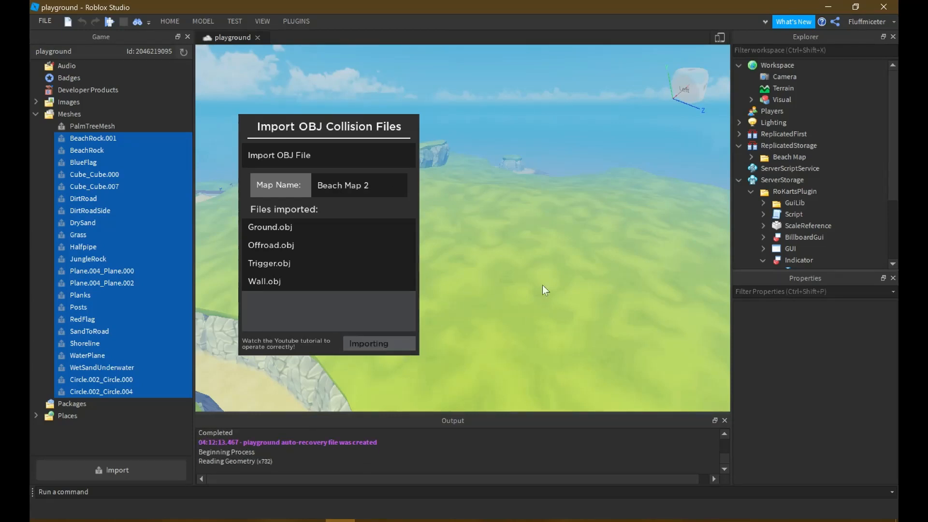
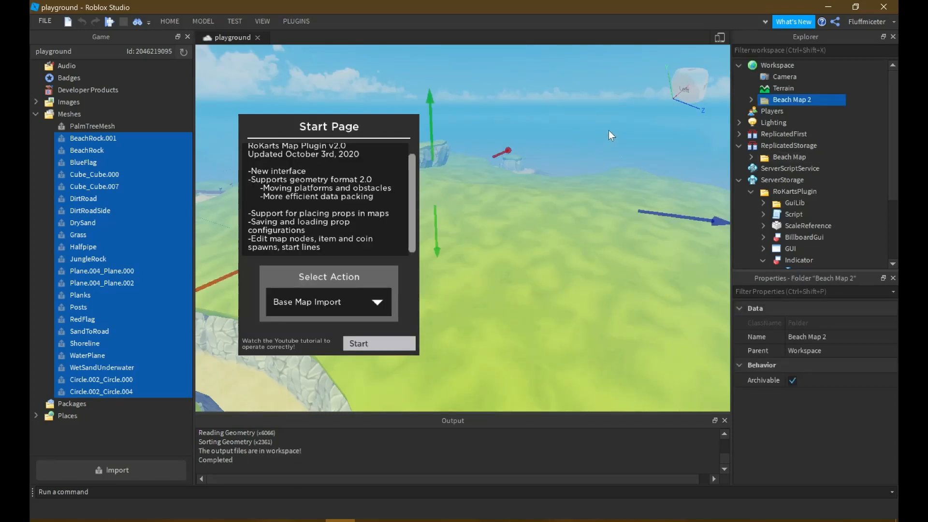
pyautogui.click(619, 96)
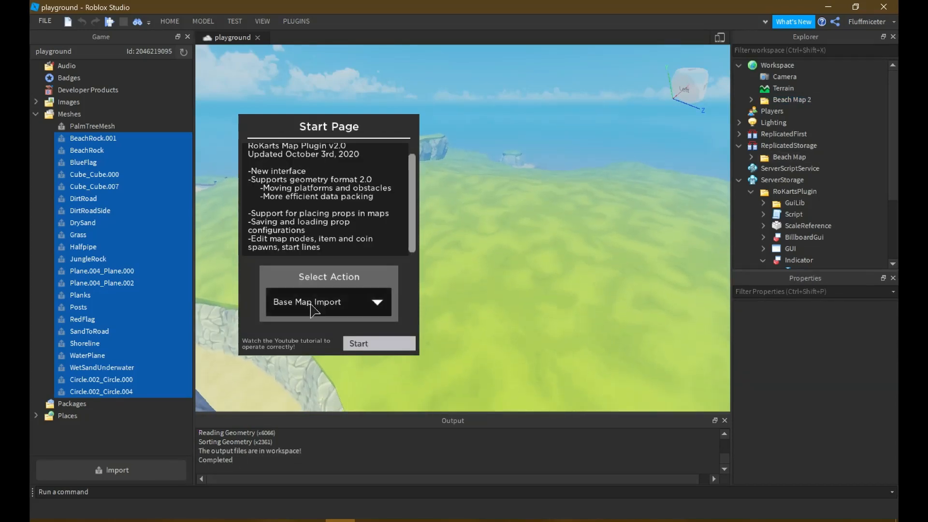
# Start a Prop Import and insert PalmTreeMesh into the Workspace with its location
pyautogui.click(334, 305)
pyautogui.click(313, 382)
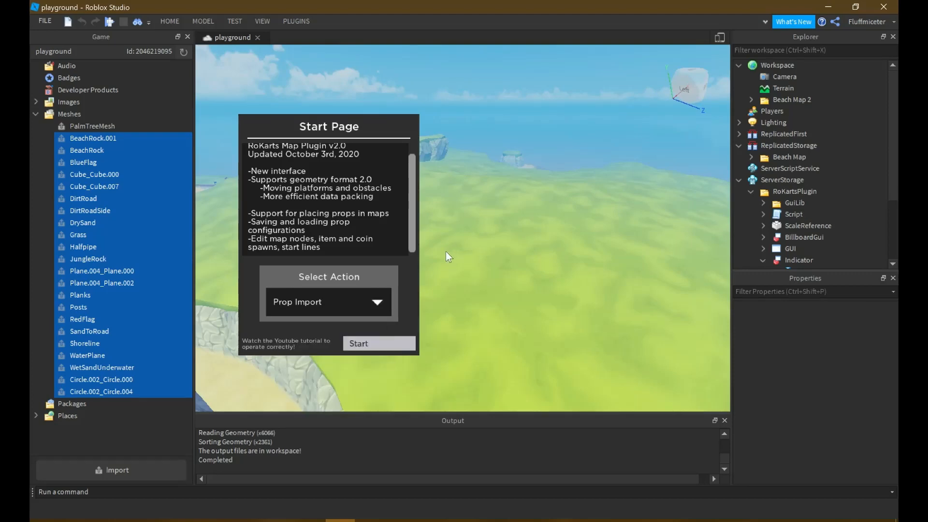
pyautogui.click(368, 344)
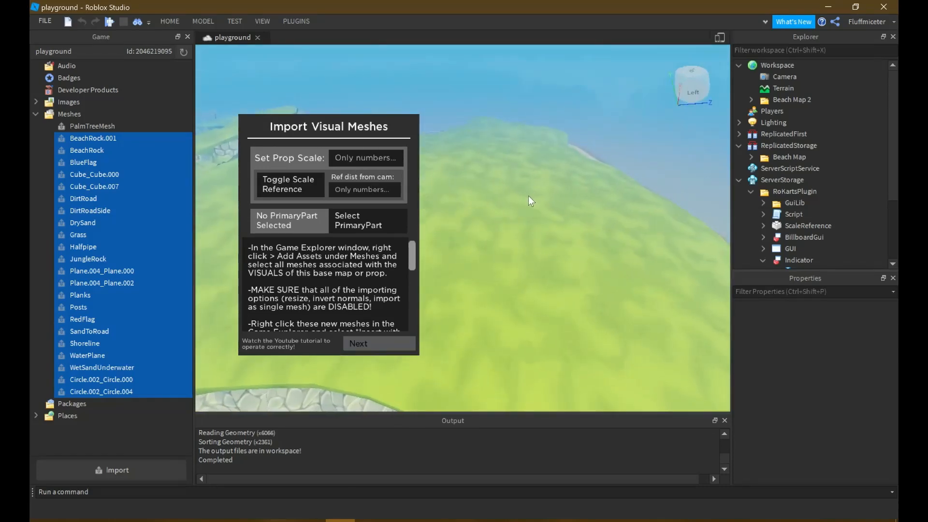
pyautogui.click(90, 125)
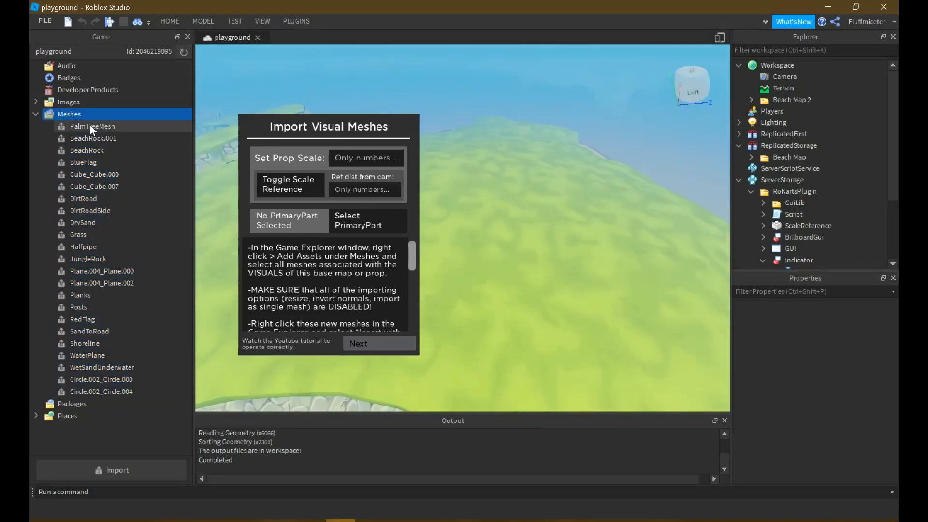
pyautogui.rightClick(90, 126)
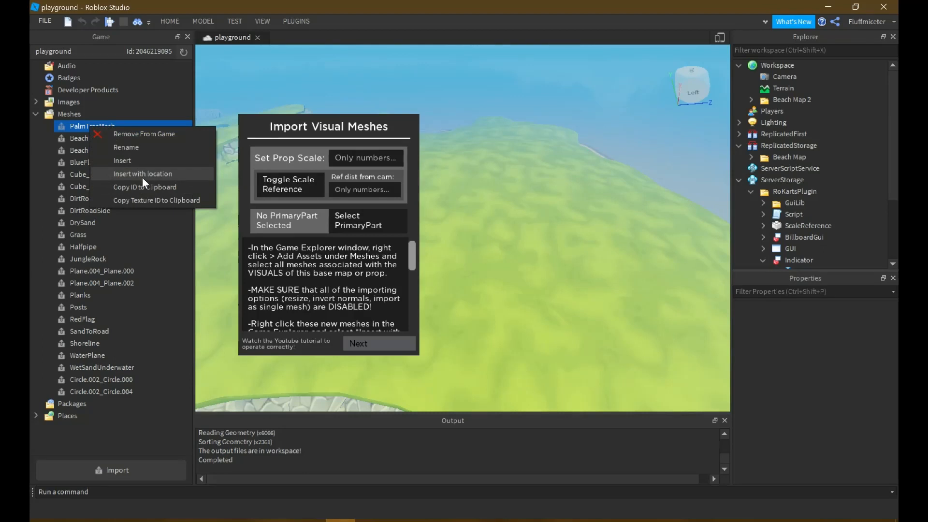
pyautogui.click(142, 174)
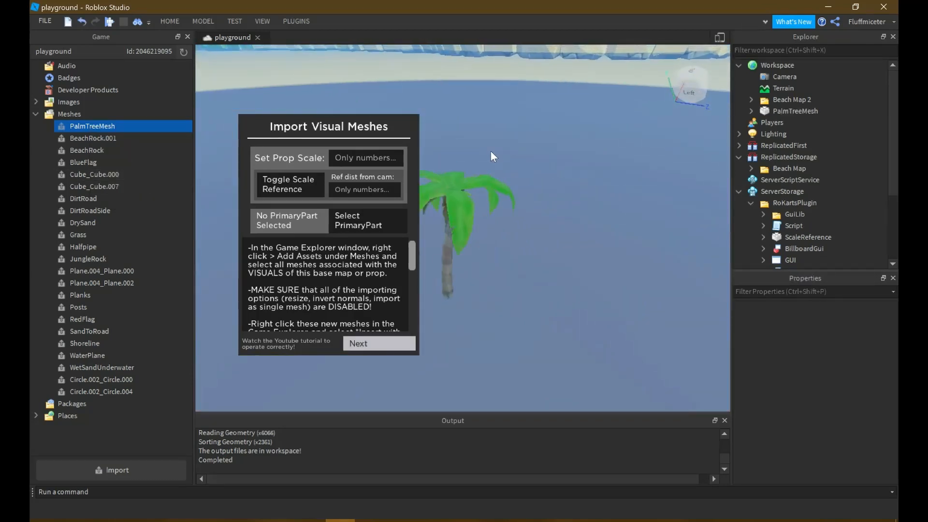
# Examine the inserted palm tree from several distances and angles to judge its size against the map
pyautogui.scroll(-3, 521, 188)
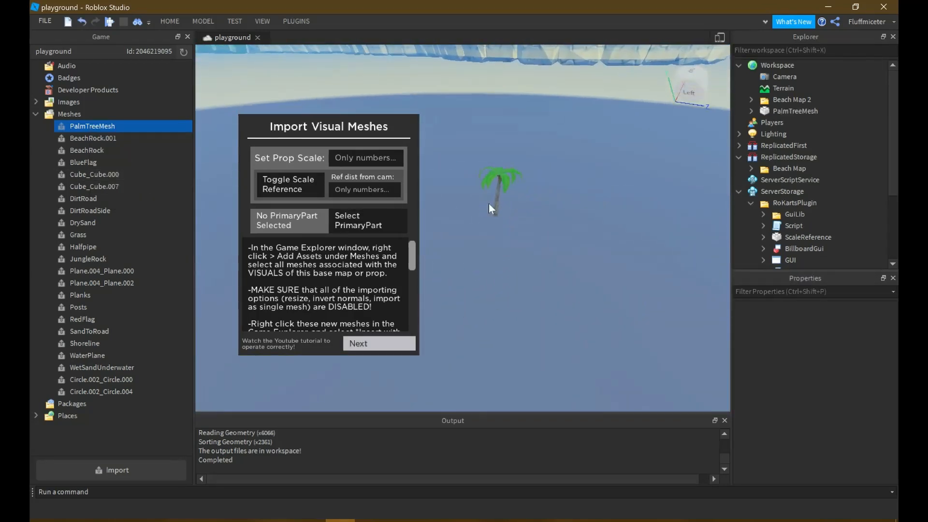
pyautogui.scroll(-3, 518, 182)
pyautogui.press('e')
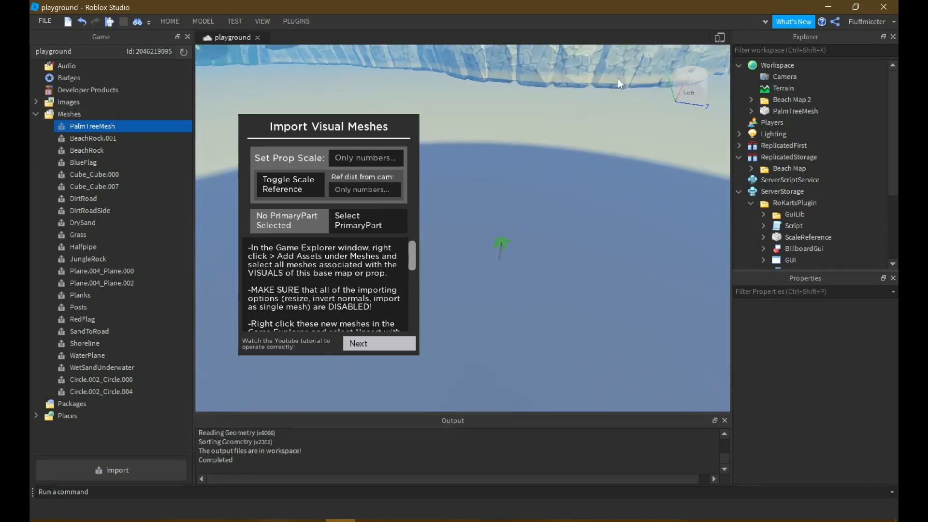
pyautogui.moveTo(516, 204); pyautogui.dragTo(515, 203, button='right')
pyautogui.press('q')
pyautogui.scroll(8, 515, 198)
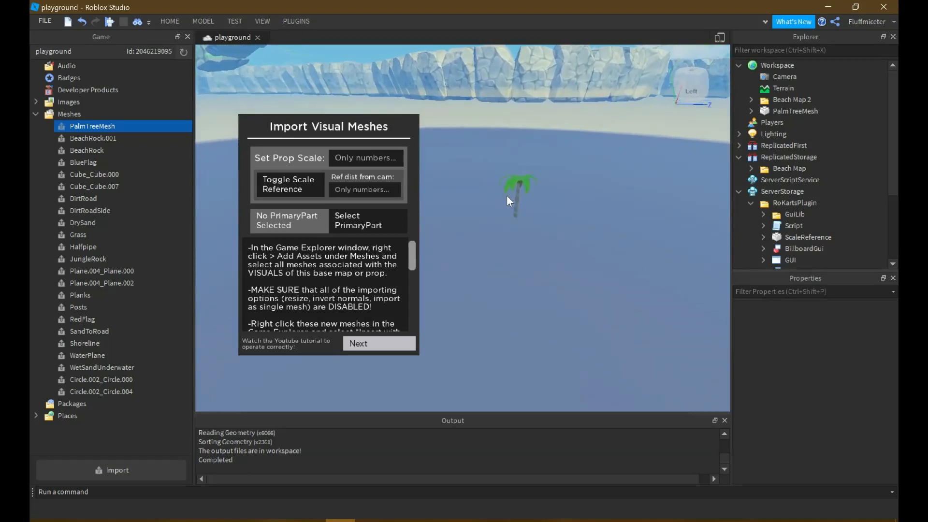
pyautogui.press('e')
pyautogui.moveTo(536, 198); pyautogui.dragTo(502, 201, button='right')
pyautogui.moveTo(505, 159); pyautogui.dragTo(477, 167, button='right')
pyautogui.press('w')
pyautogui.press('s')
pyautogui.scroll(1, 478, 168)
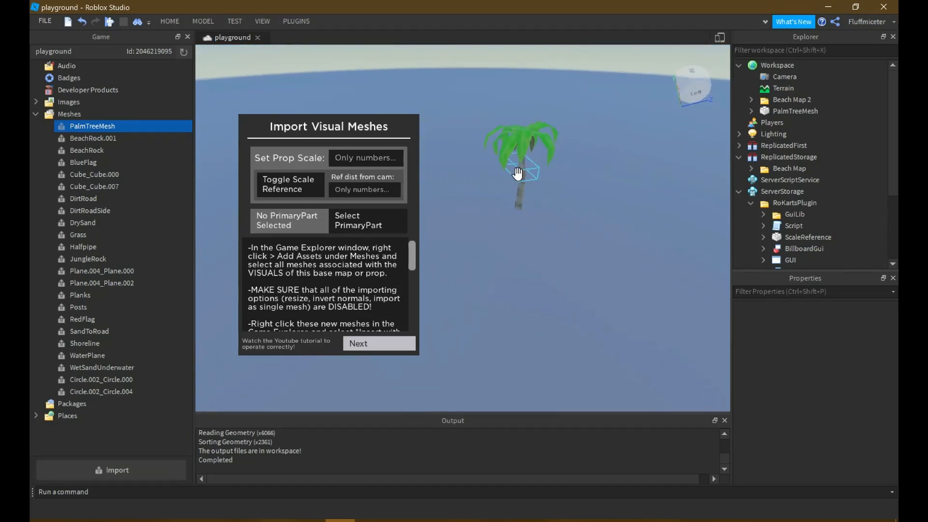
pyautogui.press('w')
pyautogui.press('s')
pyautogui.press('e')
pyautogui.press('w')
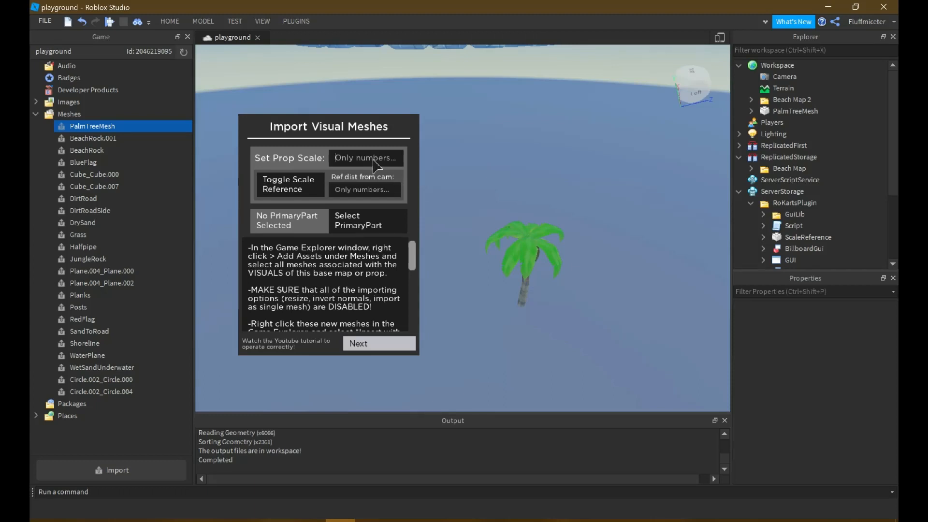
# Set the prop scale to 8 and check the enlarged palm tree
pyautogui.write('8')
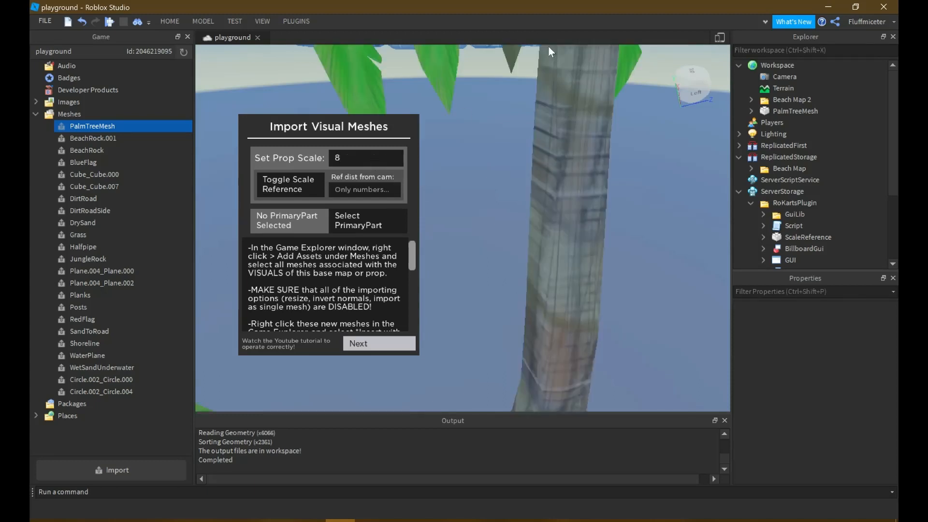
pyautogui.write('s')
pyautogui.moveTo(569, 217); pyautogui.dragTo(568, 215, button='right')
pyautogui.scroll(-3, 567, 215)
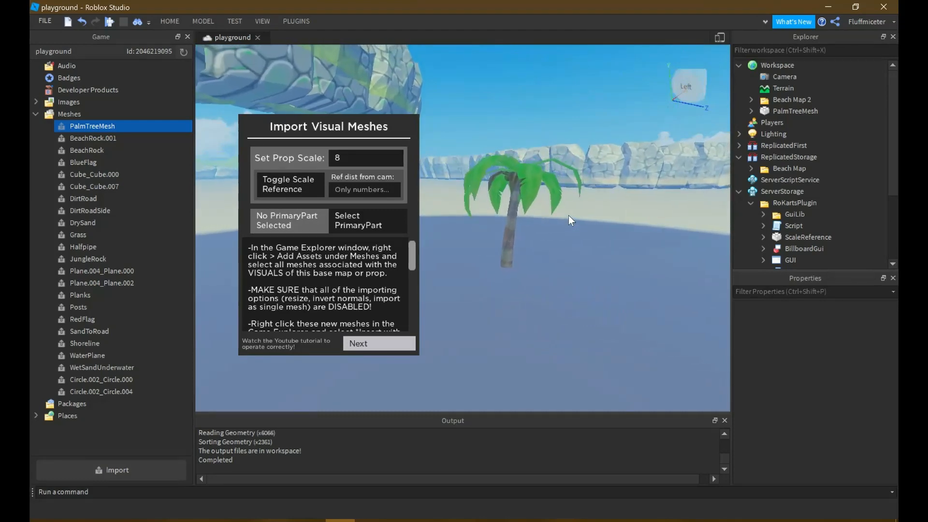
pyautogui.scroll(6, 567, 216)
pyautogui.press('w')
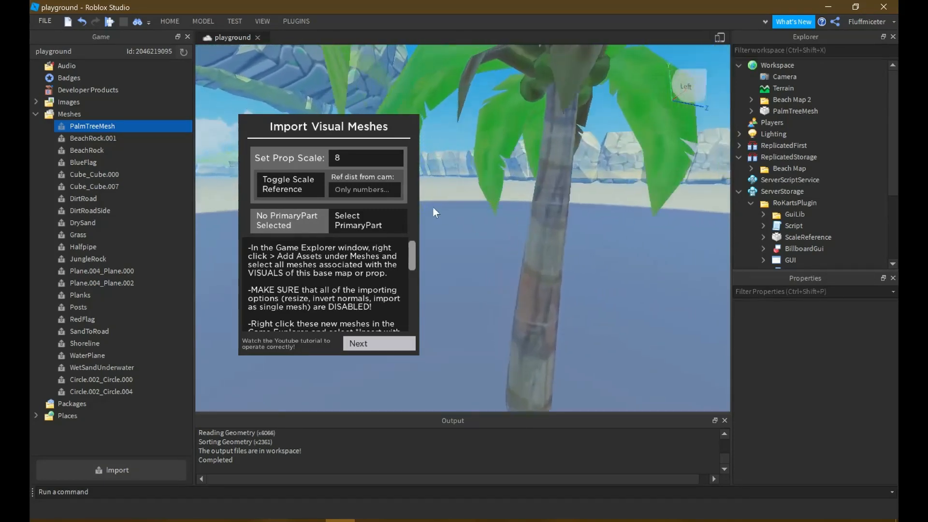
pyautogui.press('s')
# Check the scale in the Config script of the Palm Tree prop in the ReplicatedStorage Beach Map, then close it
pyautogui.click(752, 169)
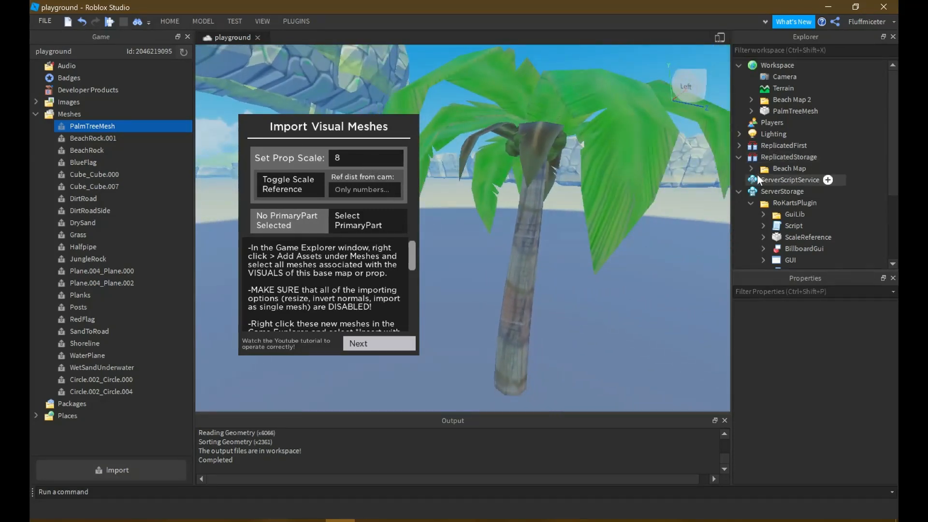
pyautogui.click(763, 180)
pyautogui.click(764, 181)
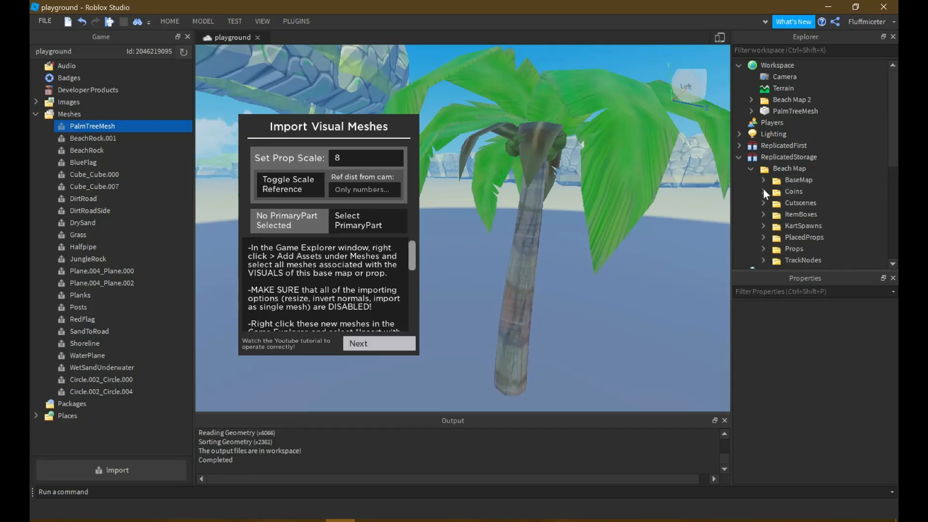
pyautogui.scroll(-1, 764, 196)
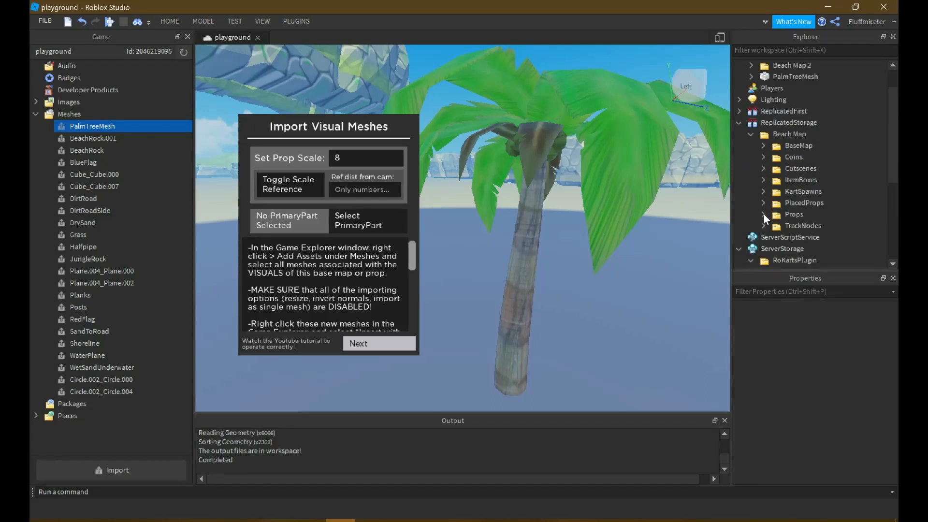
pyautogui.click(763, 214)
pyautogui.scroll(-1, 768, 209)
pyautogui.click(775, 191)
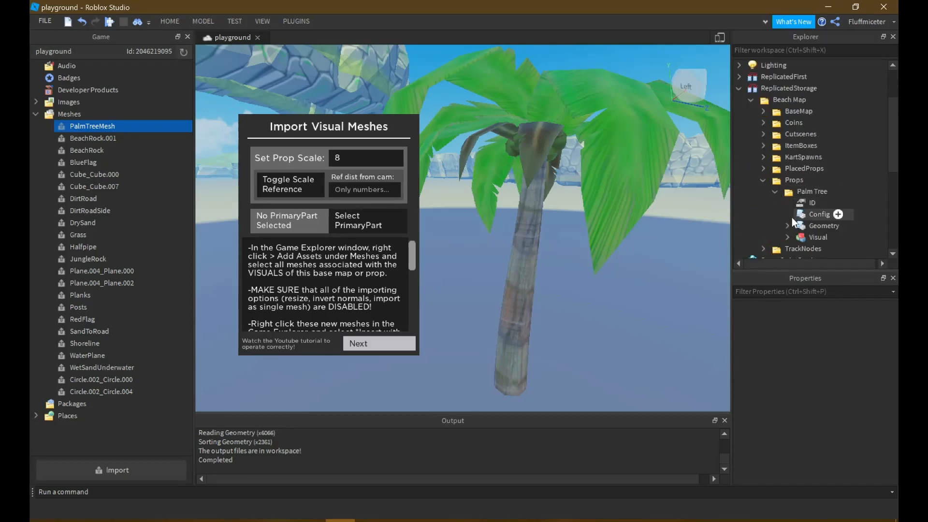
pyautogui.doubleClick(796, 215)
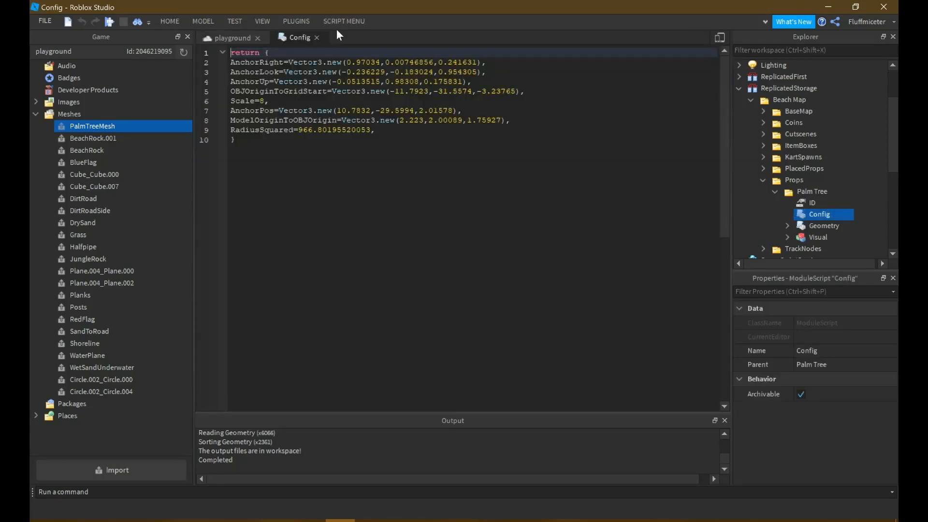
pyautogui.click(318, 38)
pyautogui.click(751, 99)
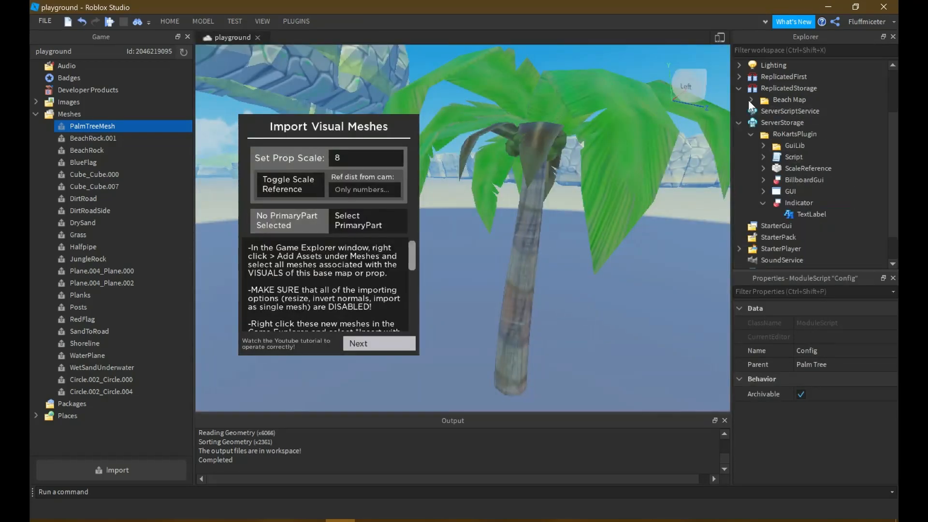
pyautogui.click(738, 90)
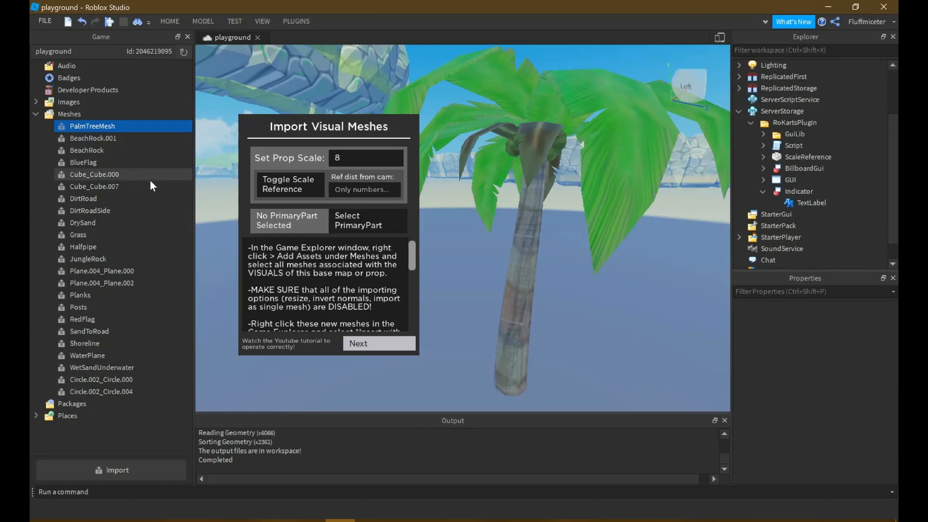
# Accept the scaled palm tree visuals and proceed to the prop anchor point adjustment
pyautogui.moveTo(547, 231); pyautogui.dragTo(545, 234, button='right')
pyautogui.press('s')
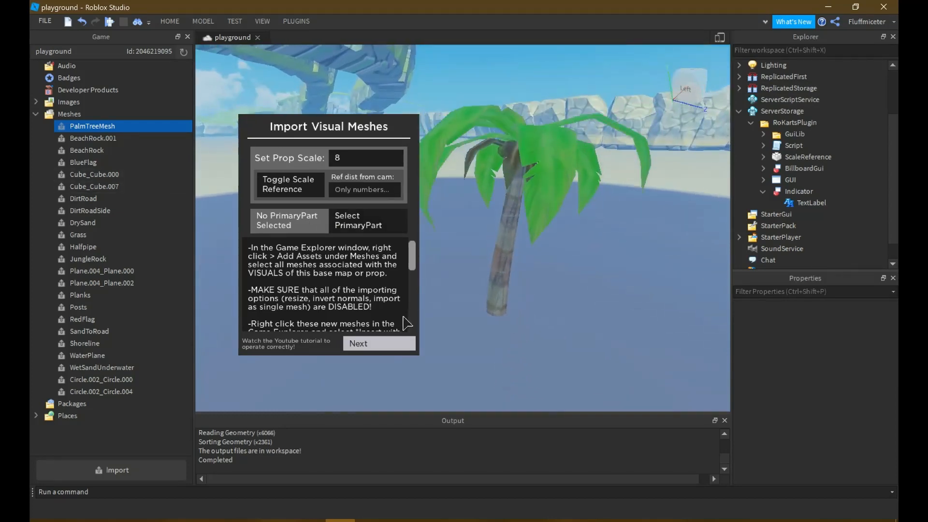
pyautogui.click(383, 344)
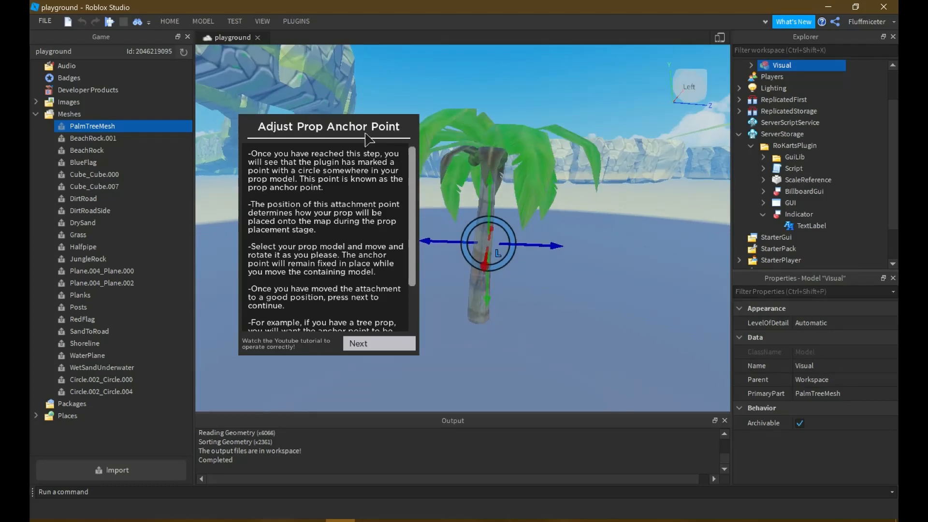
# Move the palm tree model upward and adjust it sideways so the anchor point circle sits near the base of the trunk
pyautogui.moveTo(534, 252); pyautogui.dragTo(531, 250, button='right')
pyautogui.press('w')
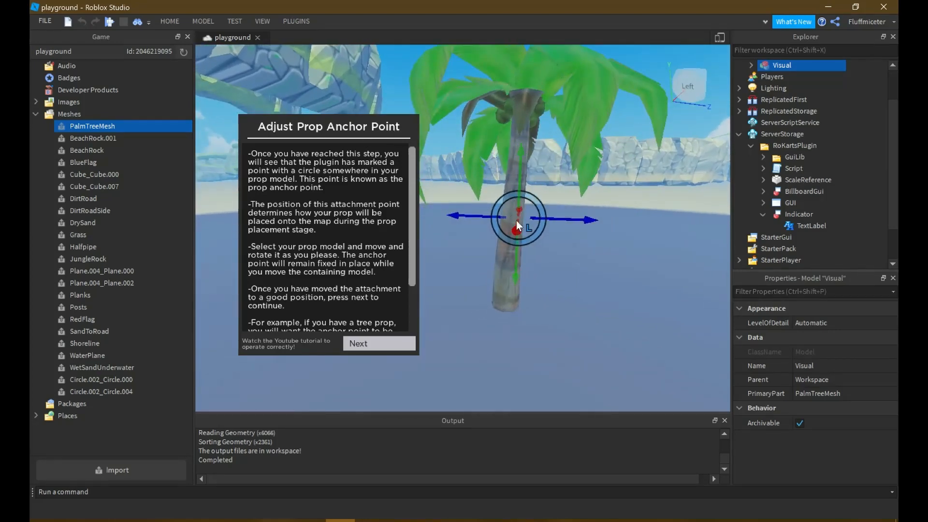
pyautogui.moveTo(516, 220); pyautogui.dragTo(643, 169, button='right')
pyautogui.press('s')
pyautogui.scroll(2, 763, 128)
pyautogui.moveTo(450, 206); pyautogui.dragTo(404, 215, button='right')
pyautogui.press('d')
pyautogui.moveTo(516, 246); pyautogui.dragTo(516, 148)
pyautogui.moveTo(517, 148); pyautogui.dragTo(512, 149, button='right')
pyautogui.press('d')
pyautogui.moveTo(542, 95); pyautogui.dragTo(578, 100)
pyautogui.press('a')
pyautogui.moveTo(487, 235); pyautogui.dragTo(485, 235, button='right')
pyautogui.press('s')
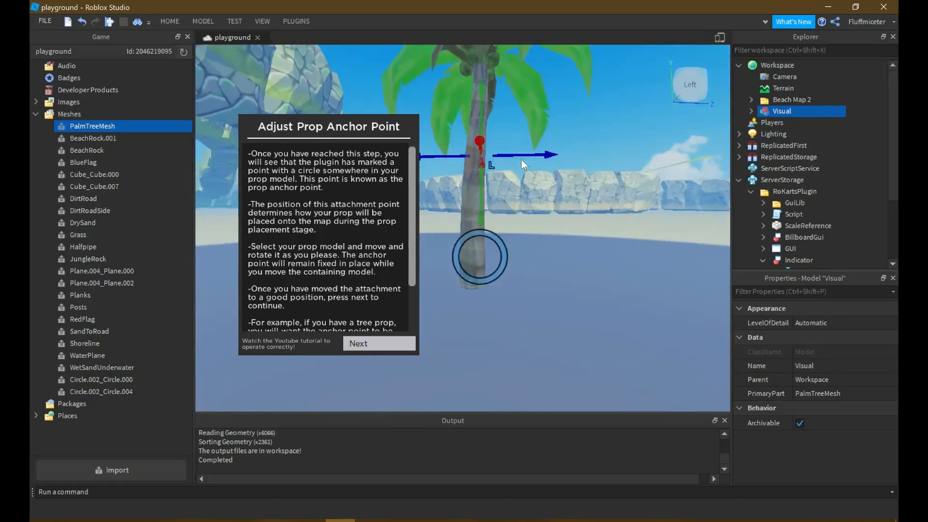
# Shift the palm tree model sideways and slightly upward so the anchor point circle is centered on the base of the trunk
pyautogui.moveTo(523, 155); pyautogui.dragTo(530, 156)
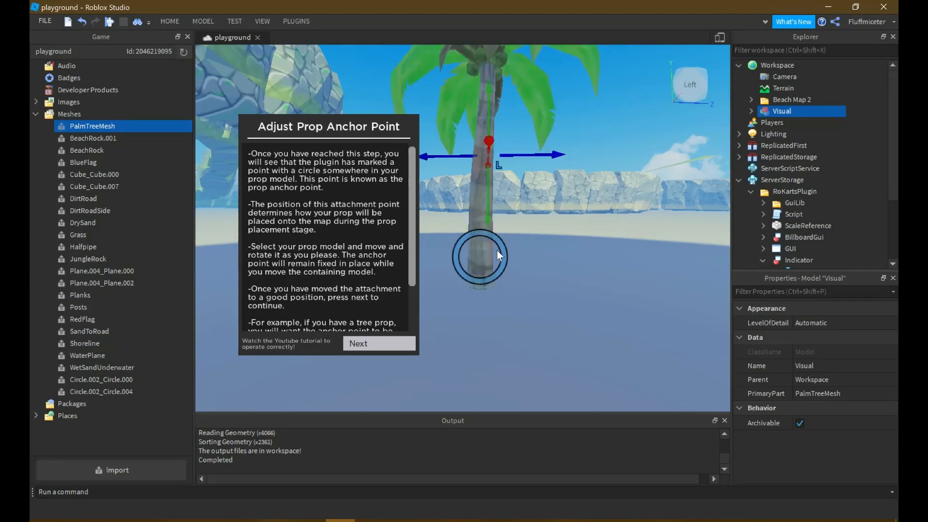
pyautogui.moveTo(492, 211); pyautogui.dragTo(492, 197)
pyautogui.press('d')
pyautogui.moveTo(494, 230); pyautogui.dragTo(494, 229, button='right')
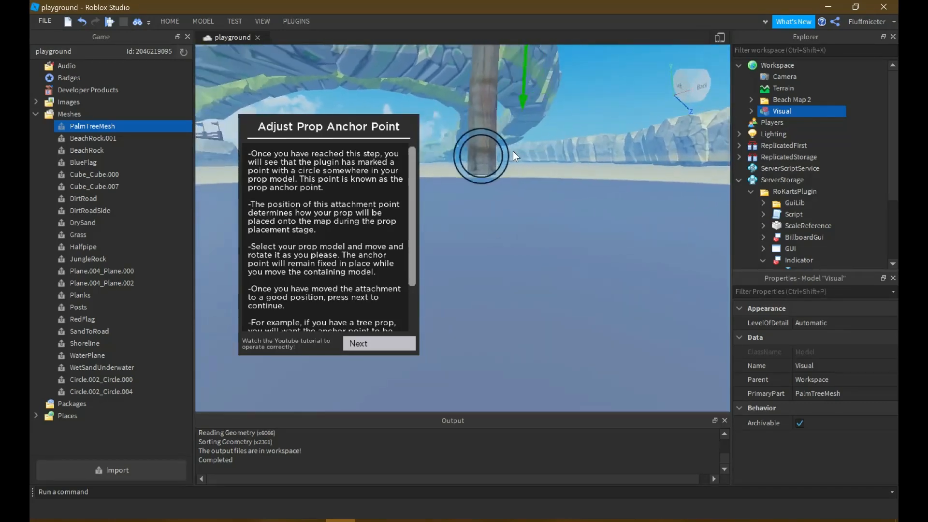
pyautogui.moveTo(512, 151); pyautogui.dragTo(512, 152, button='right')
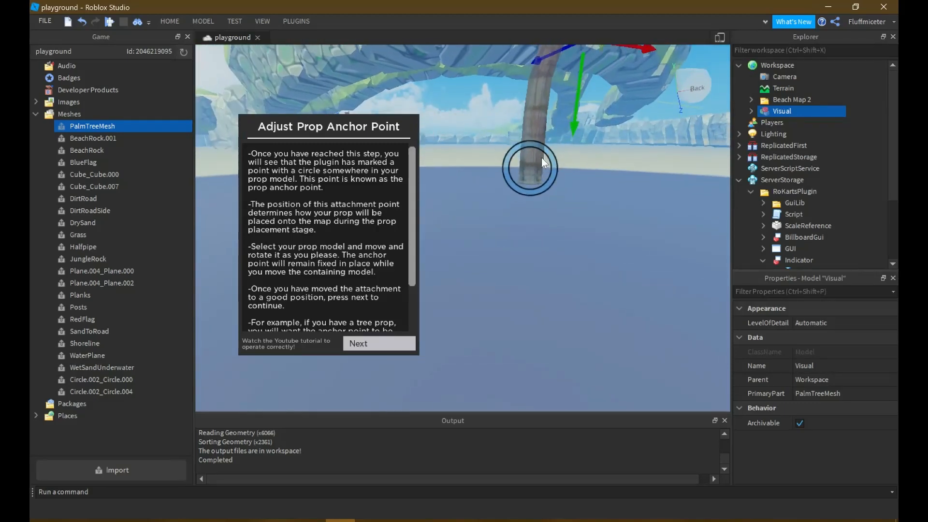
pyautogui.press('w')
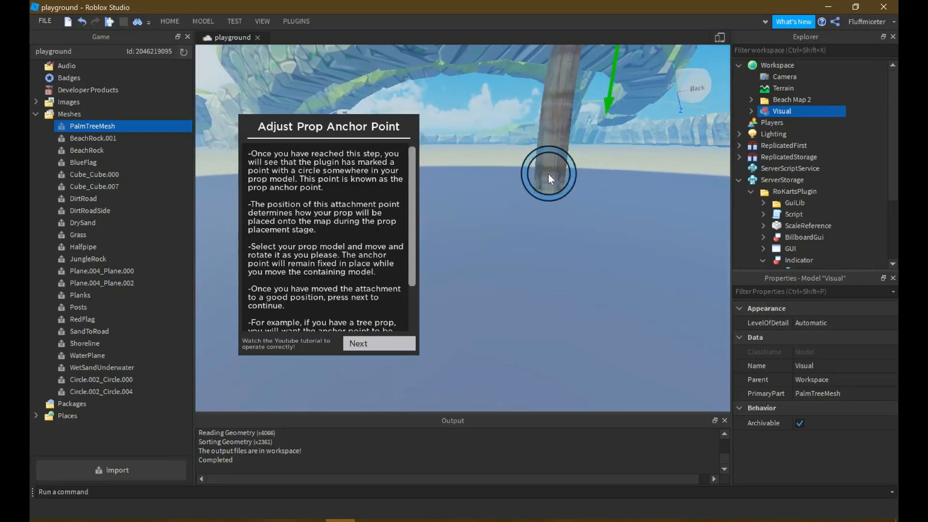
pyautogui.press('s')
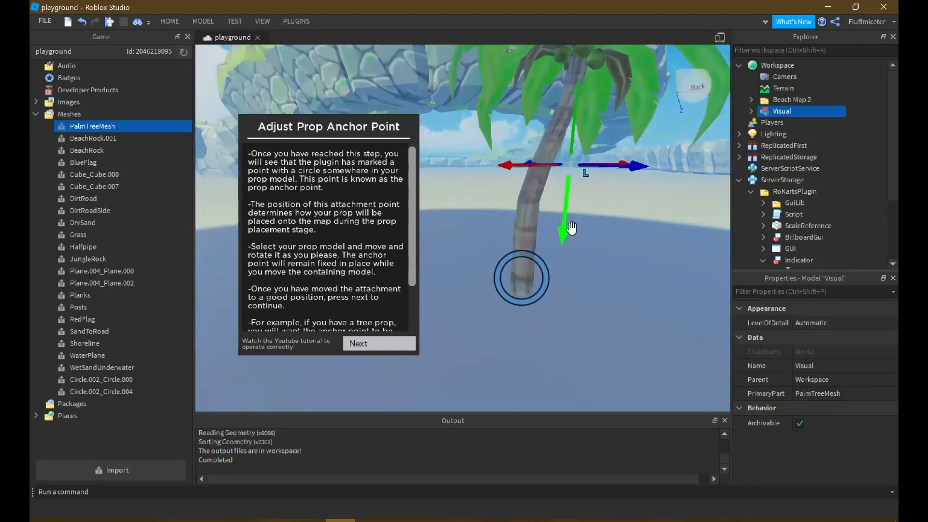
# Move the palm tree above and below the fixed anchor point circle and return the trunk base to the circle
pyautogui.press('s')
pyautogui.moveTo(566, 228); pyautogui.dragTo(552, 138)
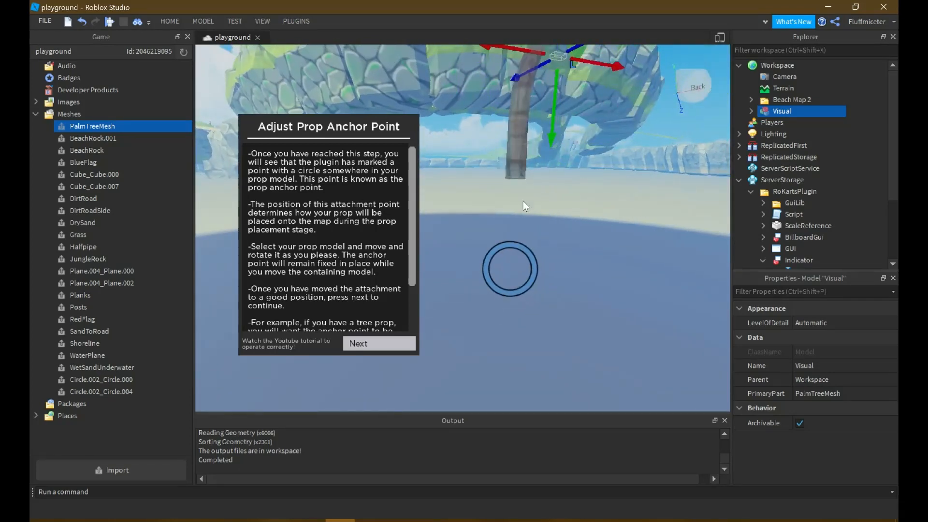
pyautogui.press('s')
pyautogui.moveTo(554, 103); pyautogui.dragTo(584, 292)
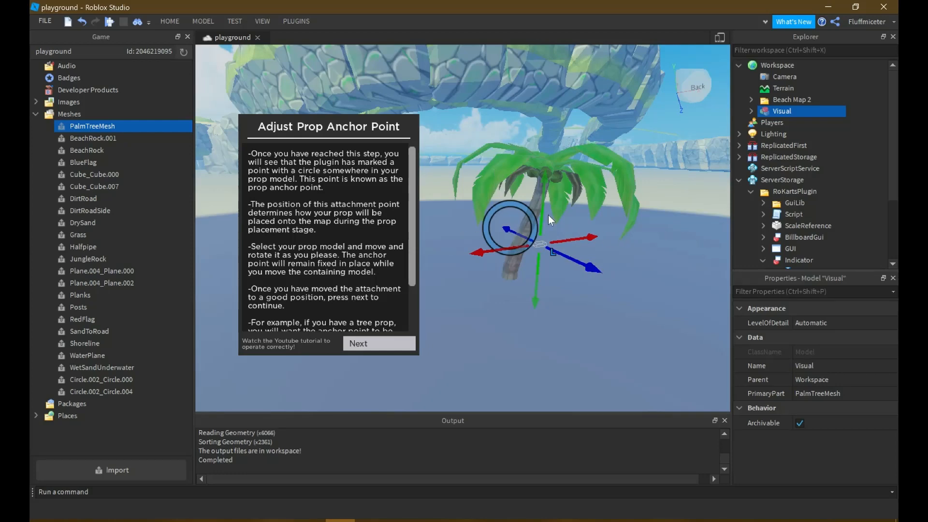
pyautogui.moveTo(546, 213); pyautogui.dragTo(548, 100)
pyautogui.press('d')
pyautogui.press('a')
pyautogui.press('w')
# Activate the Rotate tool for the palm tree model and turn off rotation snapping to the 30° increment
pyautogui.click(176, 18)
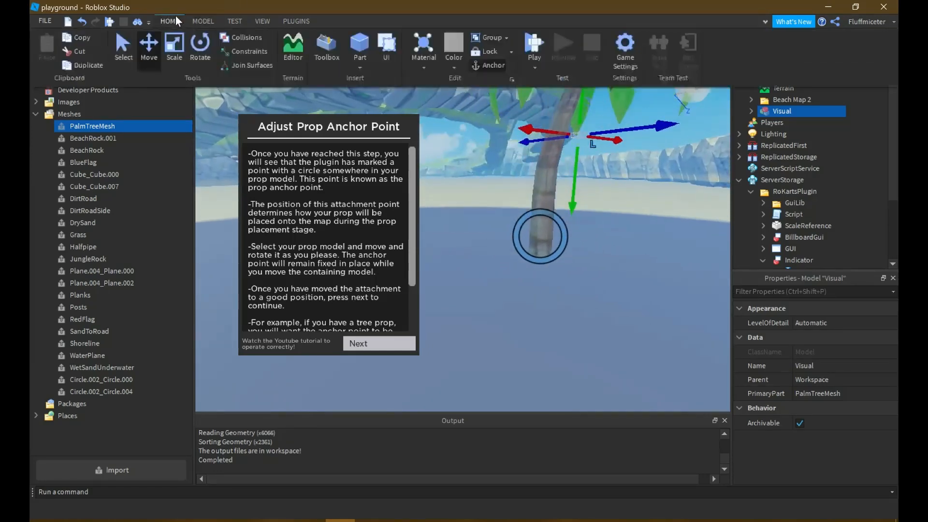
pyautogui.click(200, 46)
pyautogui.click(203, 21)
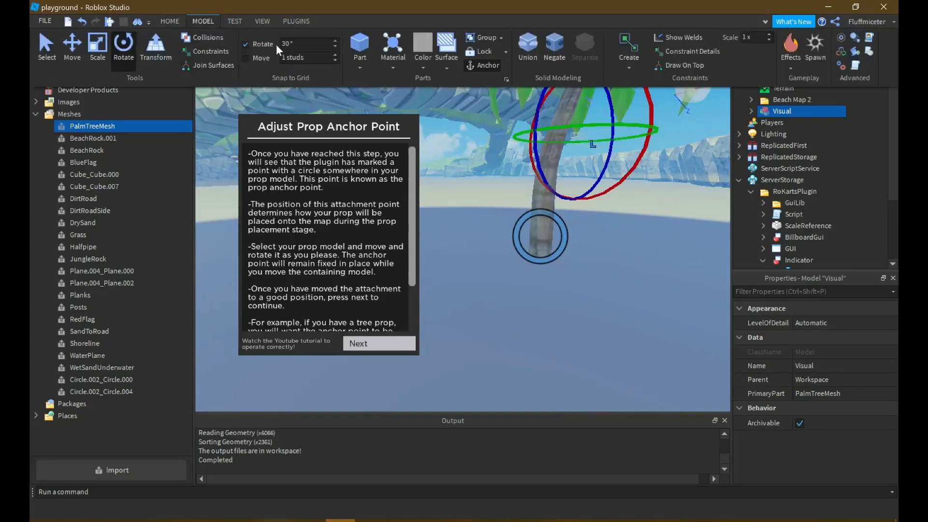
pyautogui.click(247, 46)
pyautogui.moveTo(479, 166); pyautogui.dragTo(480, 165, button='right')
pyautogui.press('d')
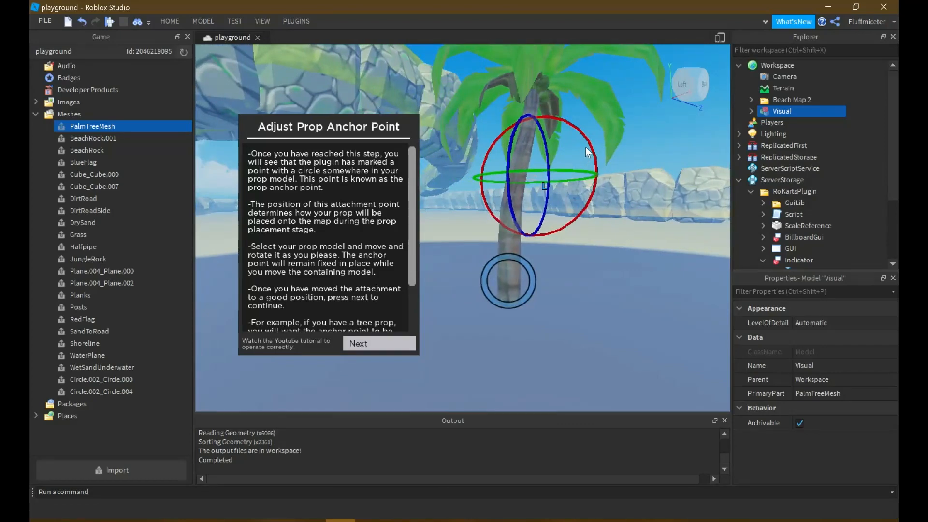
# Rotate the palm tree prop model slightly relative to its fixed anchor point
pyautogui.moveTo(585, 137); pyautogui.dragTo(590, 143)
pyautogui.press('a')
pyautogui.moveTo(466, 147); pyautogui.dragTo(466, 146, button='right')
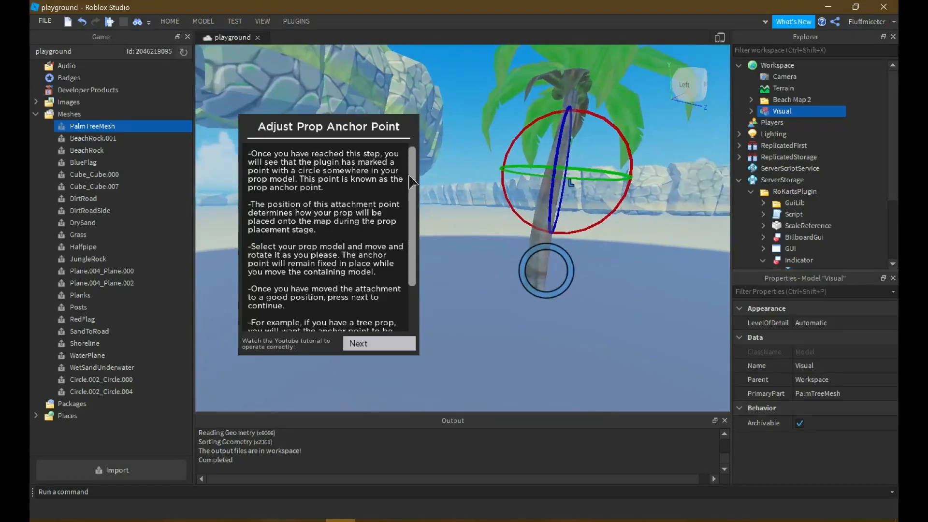
# Move the palm tree model so the anchor circle sits near the base of its trunk, and accept the anchor position
pyautogui.click(161, 20)
pyautogui.click(149, 46)
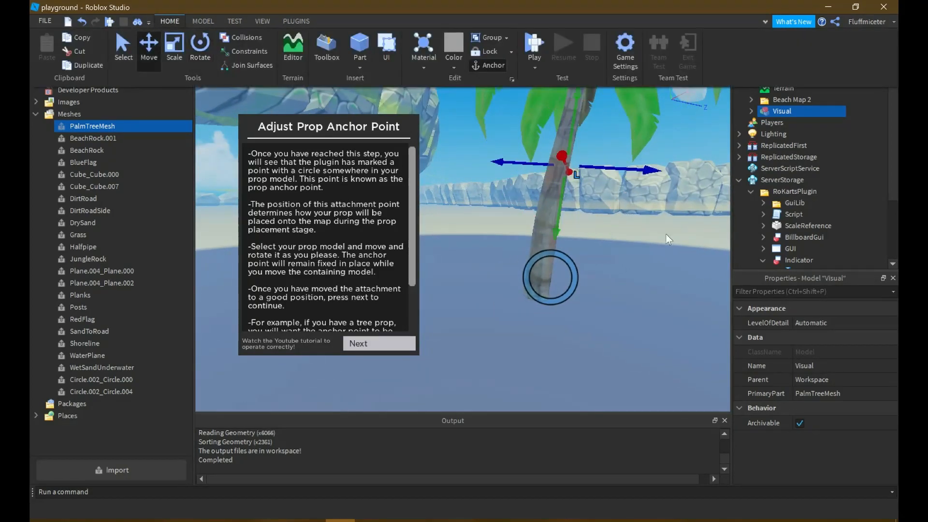
pyautogui.moveTo(644, 166); pyautogui.dragTo(658, 167)
pyautogui.press('d')
pyautogui.press('w')
pyautogui.moveTo(643, 217); pyautogui.dragTo(643, 217, button='right')
pyautogui.press('s')
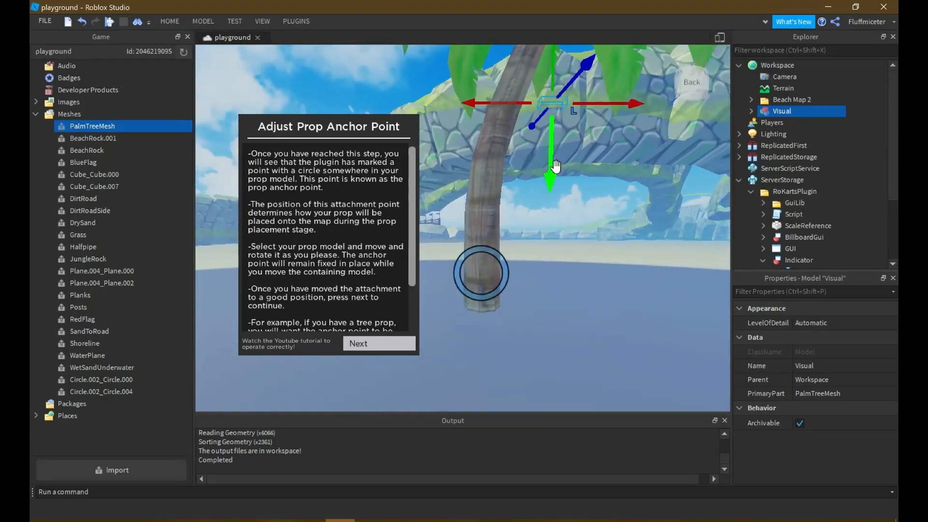
pyautogui.moveTo(555, 166); pyautogui.dragTo(554, 154)
pyautogui.moveTo(561, 164); pyautogui.dragTo(560, 164, button='right')
pyautogui.moveTo(451, 312); pyautogui.dragTo(450, 312, button='right')
pyautogui.click(383, 342)
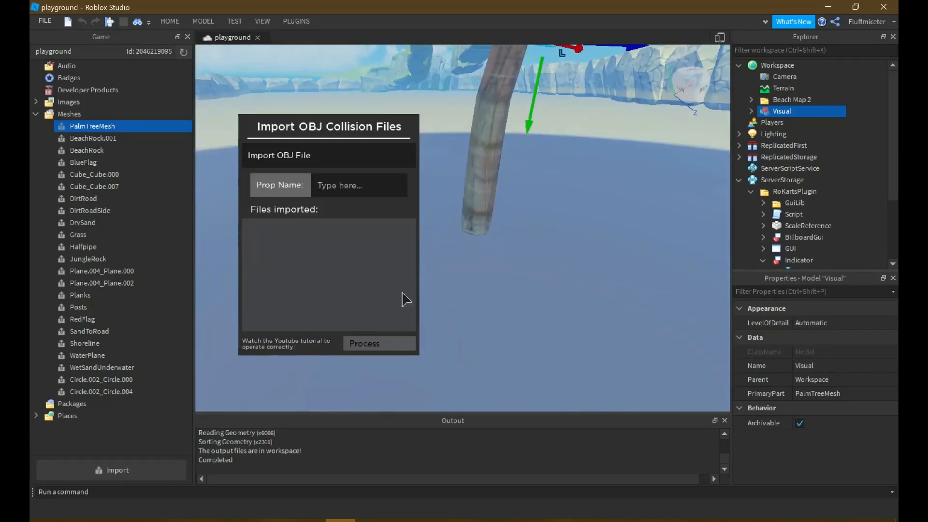
# Import Wall.obj from the PalmTree Collision folder as Wall geometry and process the prop under the name Palm Tree
pyautogui.click(348, 155)
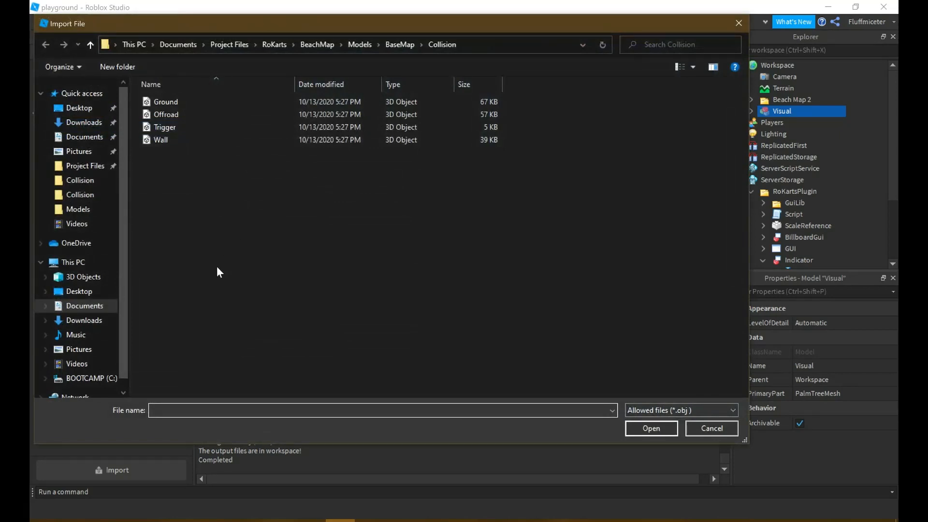
pyautogui.click(75, 194)
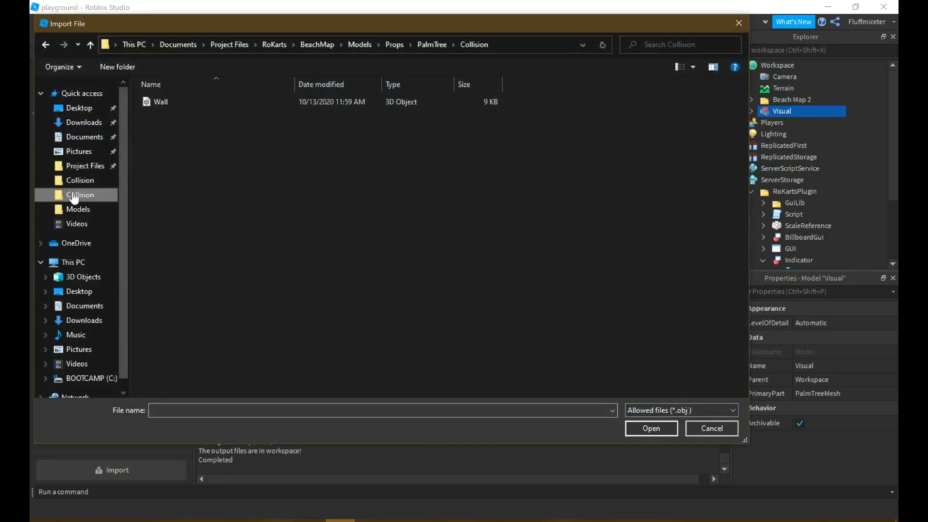
pyautogui.click(162, 101)
pyautogui.click(653, 429)
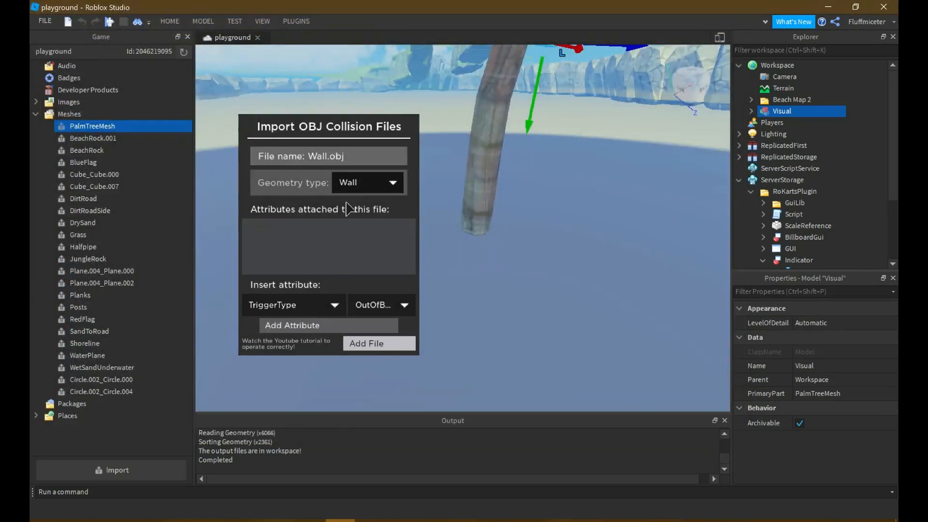
pyautogui.click(392, 347)
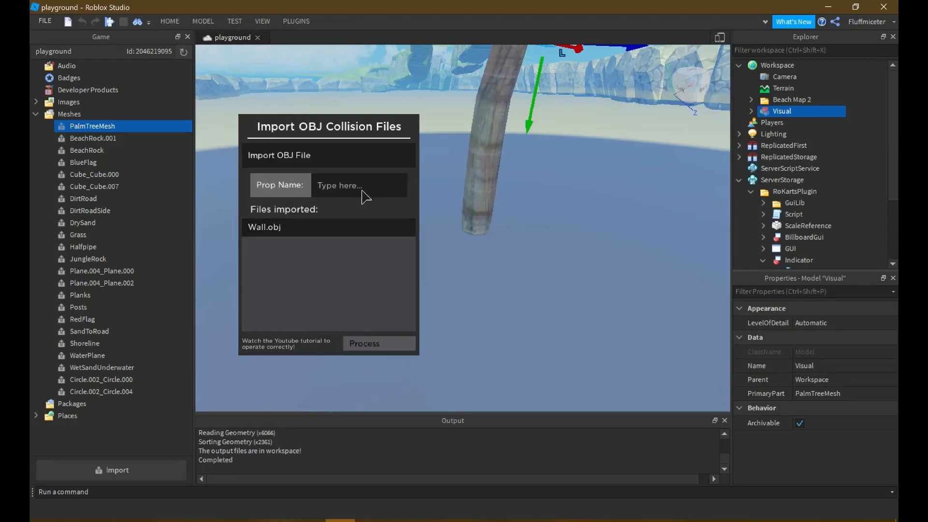
pyautogui.write('Palm Tree')
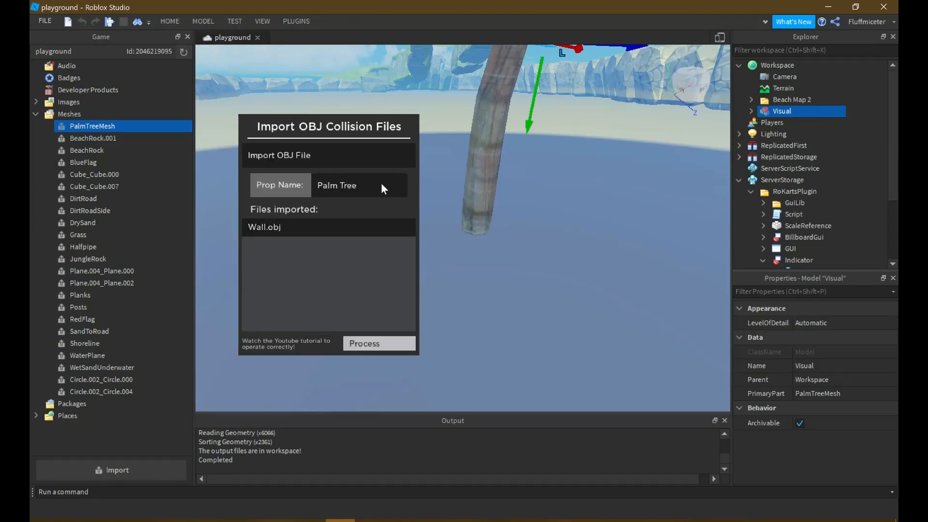
pyautogui.click(373, 347)
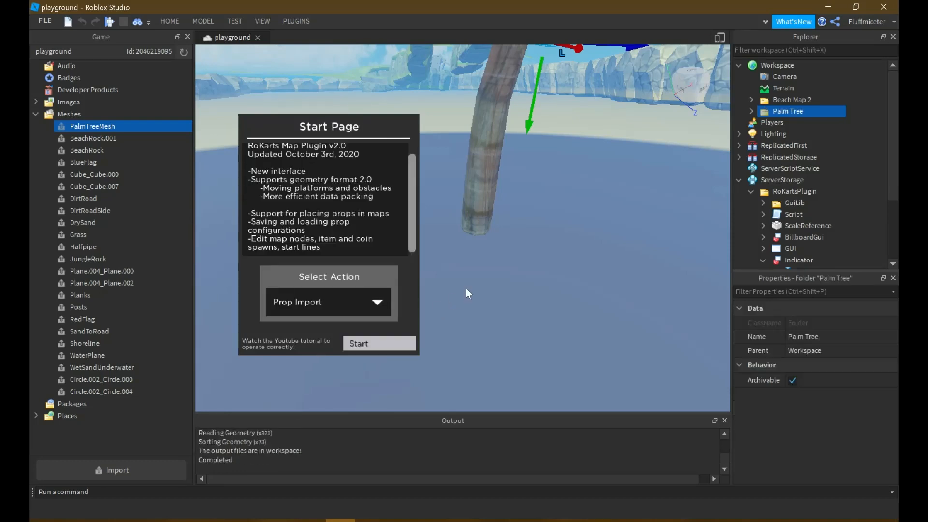
# Place the Palm Tree folder inside the Props folder of Beach Map 2
pyautogui.press('f')
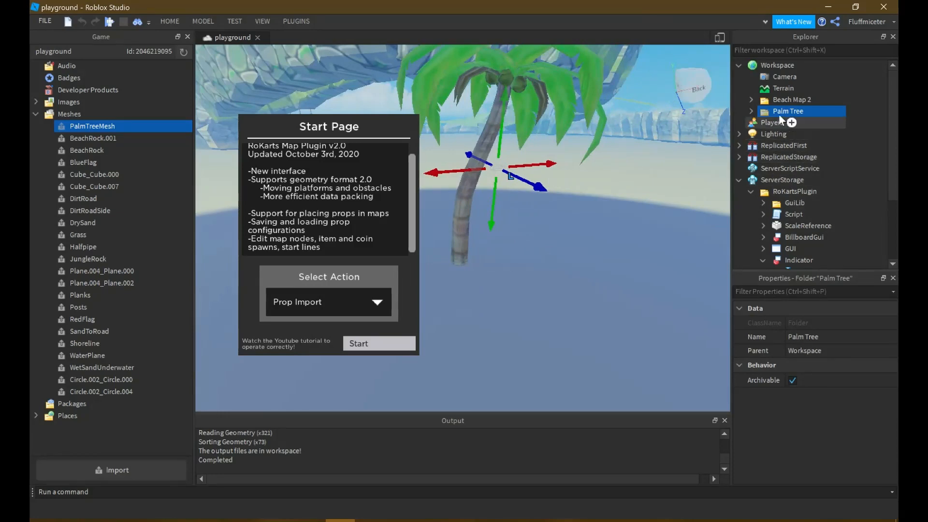
pyautogui.press('w')
pyautogui.press('e')
pyautogui.press('a')
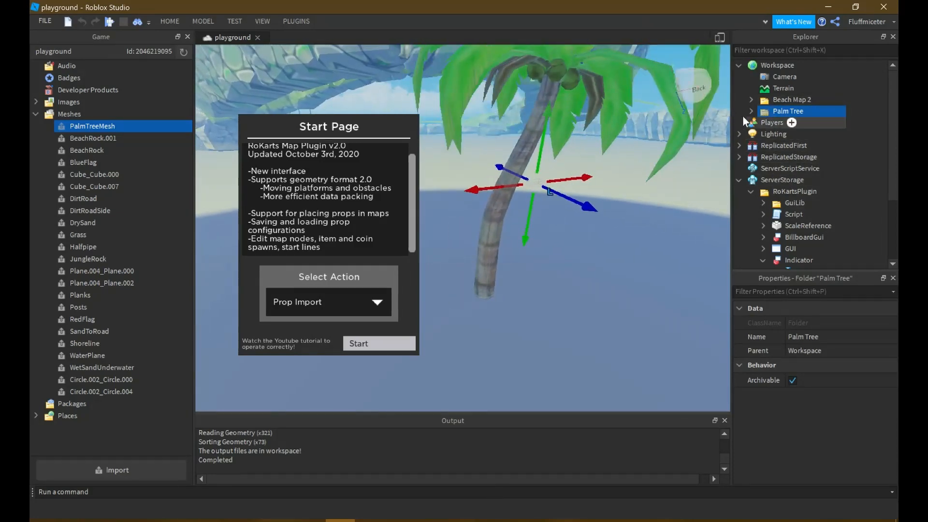
pyautogui.click(751, 100)
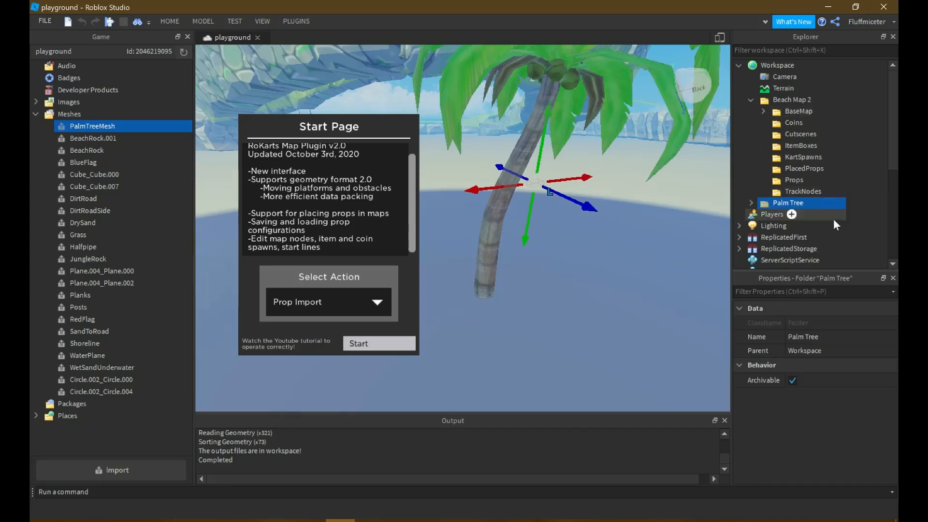
pyautogui.click(752, 203)
pyautogui.click(752, 203)
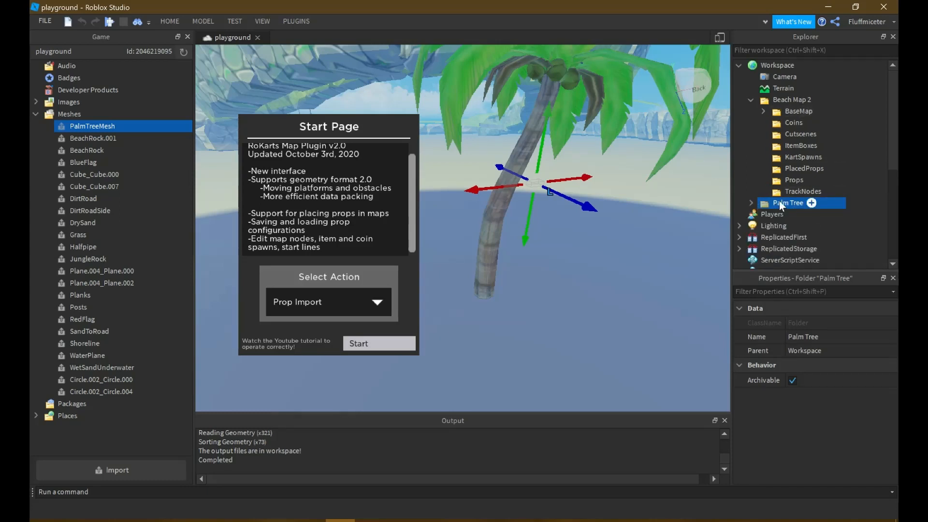
pyautogui.moveTo(789, 203); pyautogui.dragTo(791, 181)
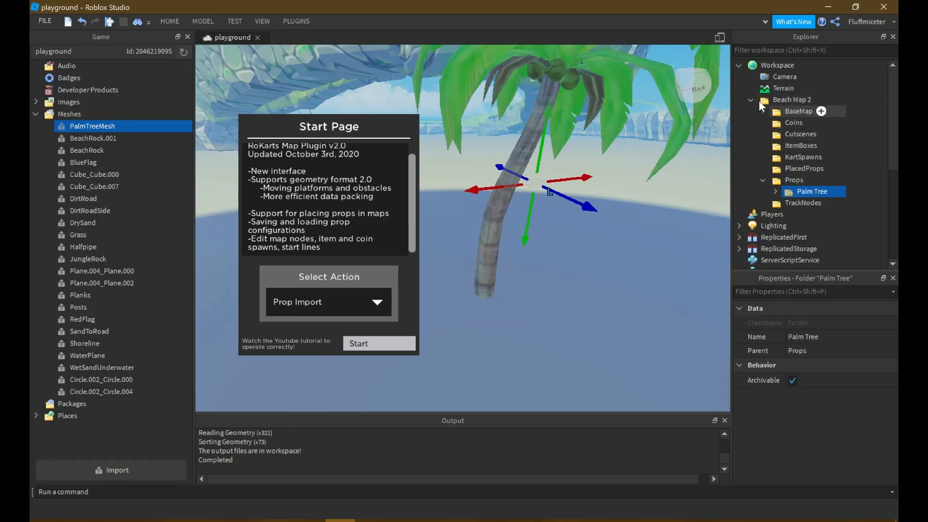
pyautogui.click(857, 155)
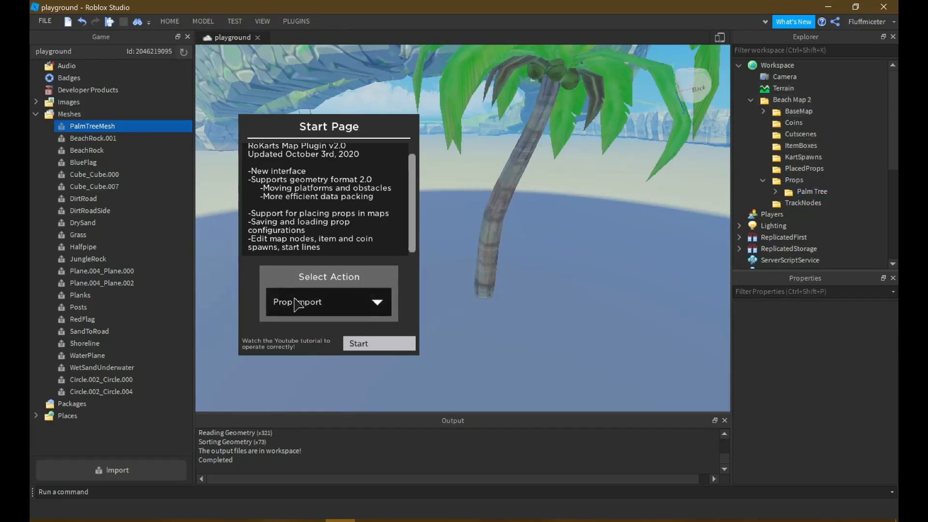
# Start the plugin's Configure Map action with Beach Map 2 as the map files and continue to the data transfer
pyautogui.click(321, 311)
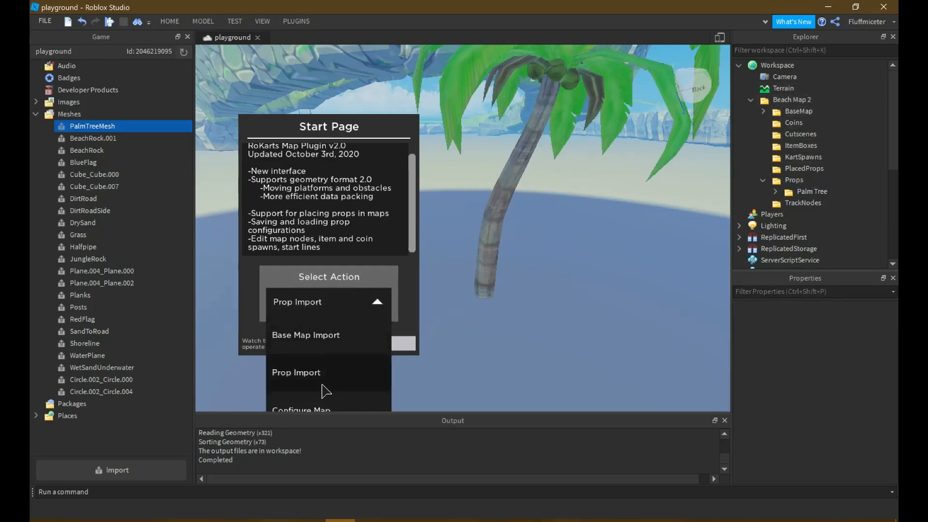
pyautogui.click(321, 408)
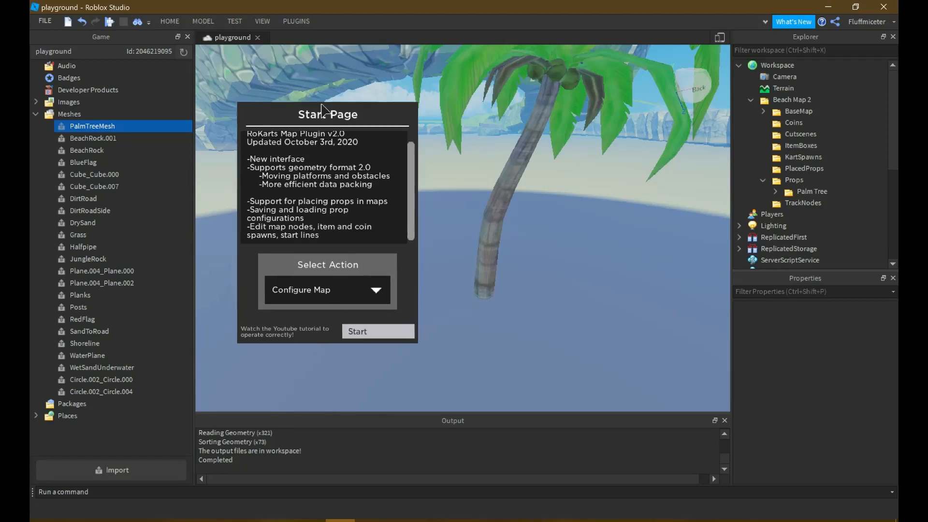
pyautogui.moveTo(341, 50); pyautogui.dragTo(333, 91)
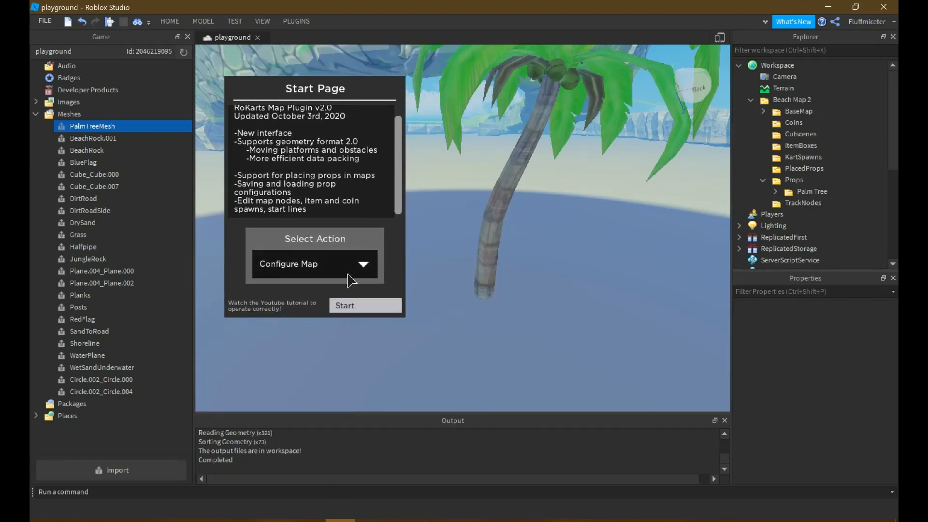
pyautogui.click(351, 305)
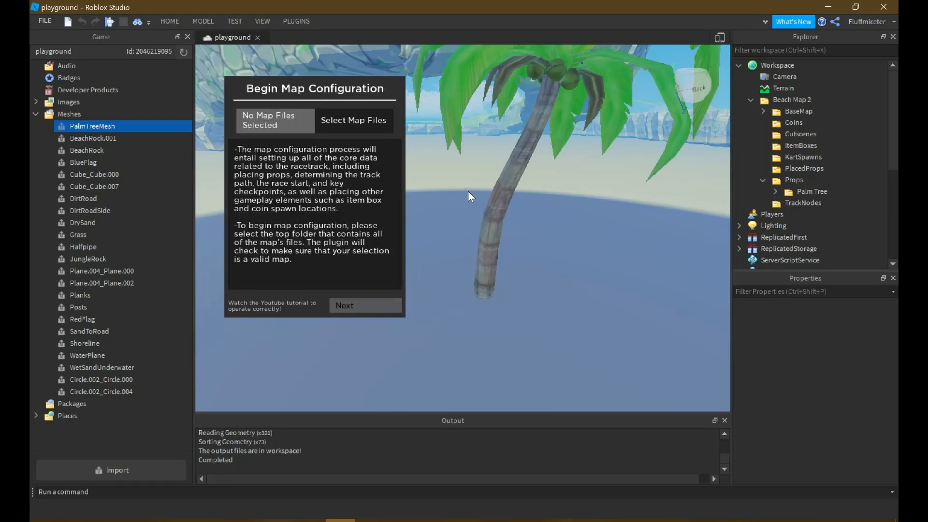
pyautogui.click(372, 126)
pyautogui.click(790, 101)
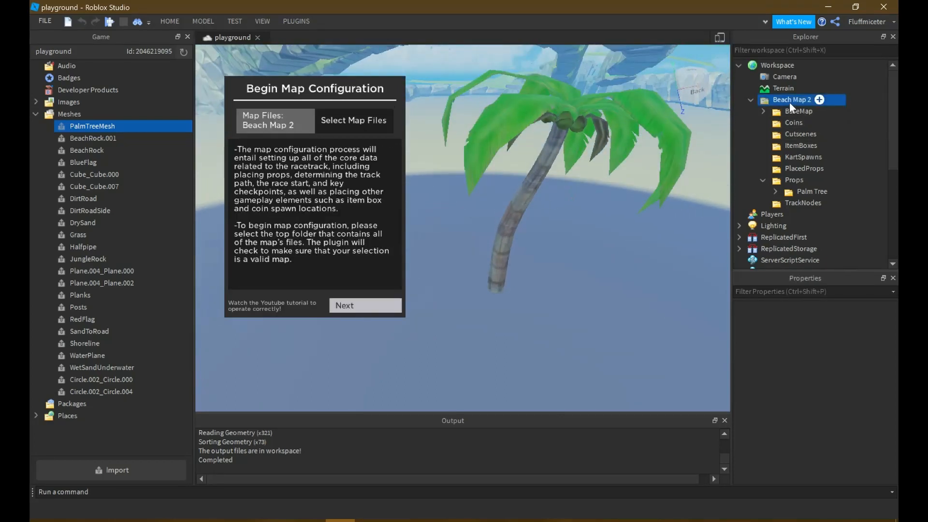
pyautogui.click(364, 300)
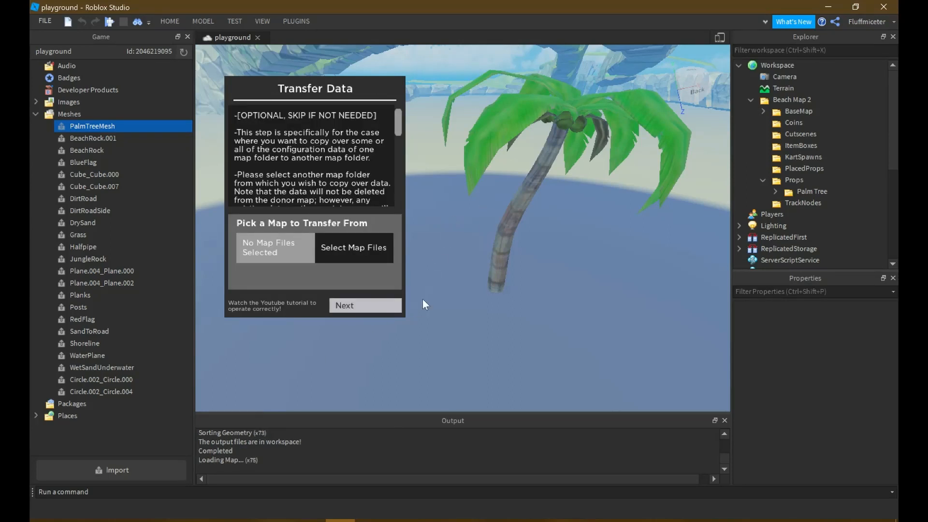
# Read the Transfer Data instructions and look over the beach map from above
pyautogui.moveTo(437, 309); pyautogui.dragTo(459, 275, button='right')
pyautogui.press('w')
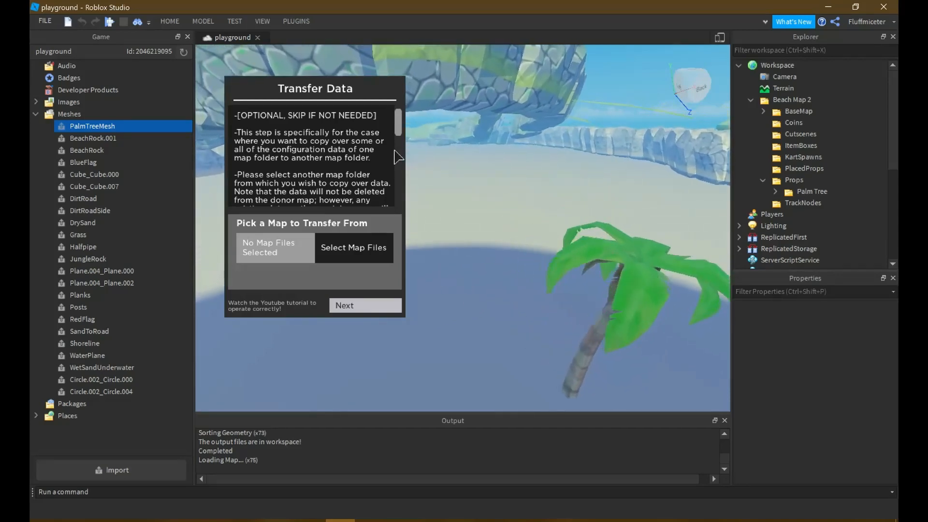
pyautogui.scroll(-5, 346, 150)
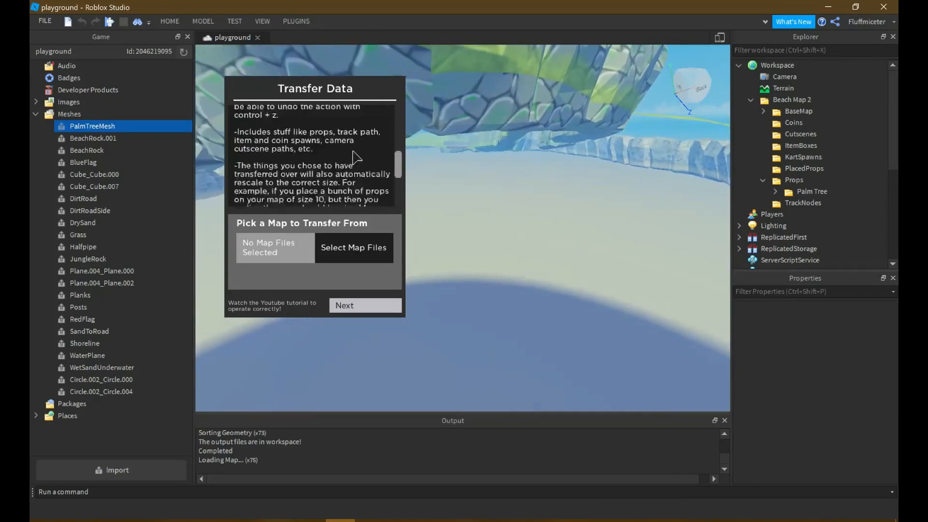
pyautogui.scroll(5, 356, 155)
pyautogui.scroll(-5, 535, 181)
pyautogui.moveTo(532, 187); pyautogui.dragTo(526, 190, button='right')
pyautogui.press('w')
pyautogui.press('s')
pyautogui.press('d')
pyautogui.press('a')
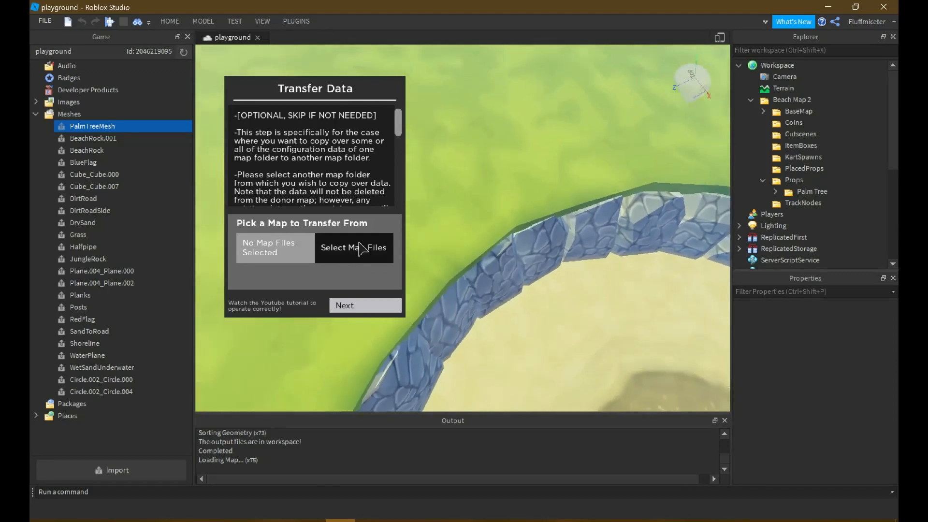
pyautogui.press('s')
pyautogui.press('d')
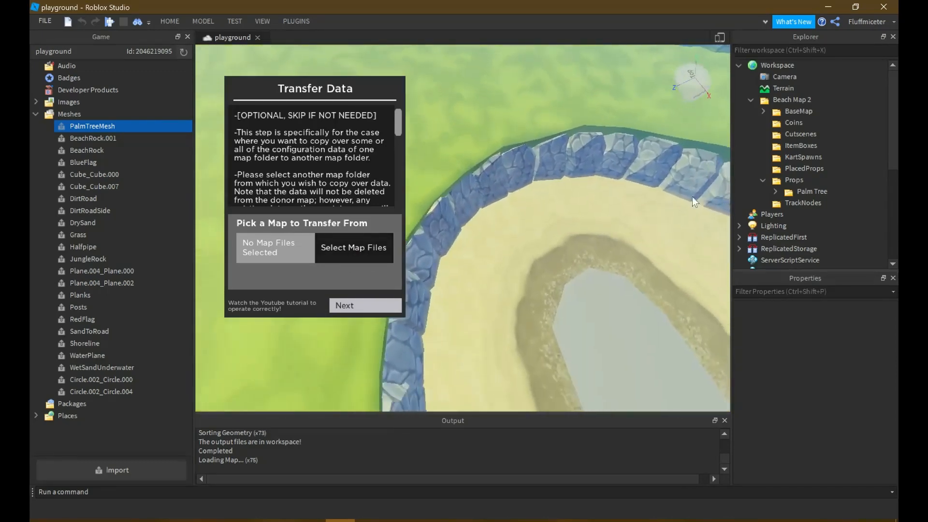
# Choose Beach Map in ReplicatedStorage as the donor map and open its list of transferable data
pyautogui.scroll(-4, 774, 193)
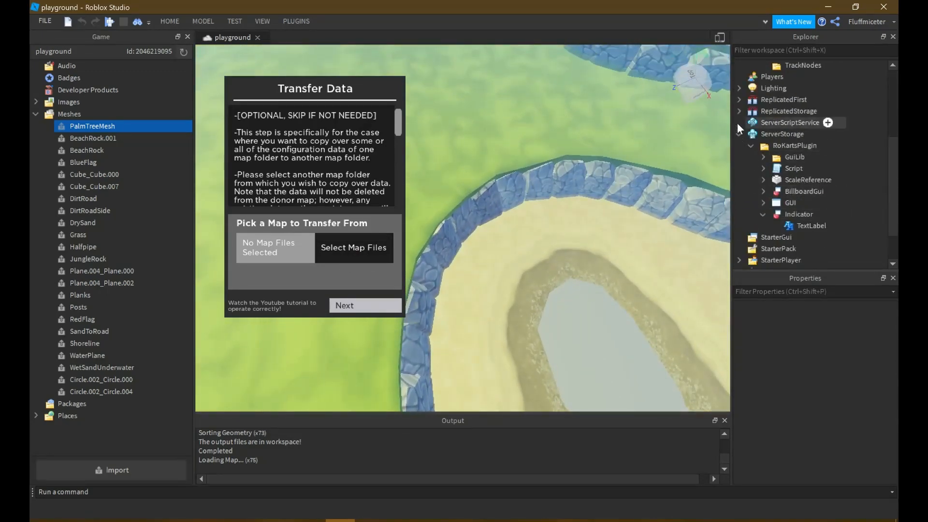
pyautogui.click(739, 111)
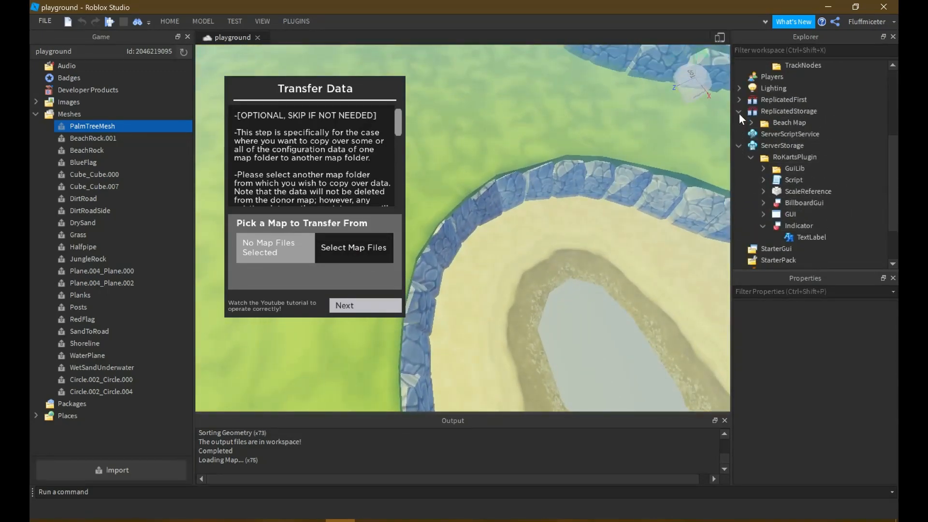
pyautogui.click(381, 250)
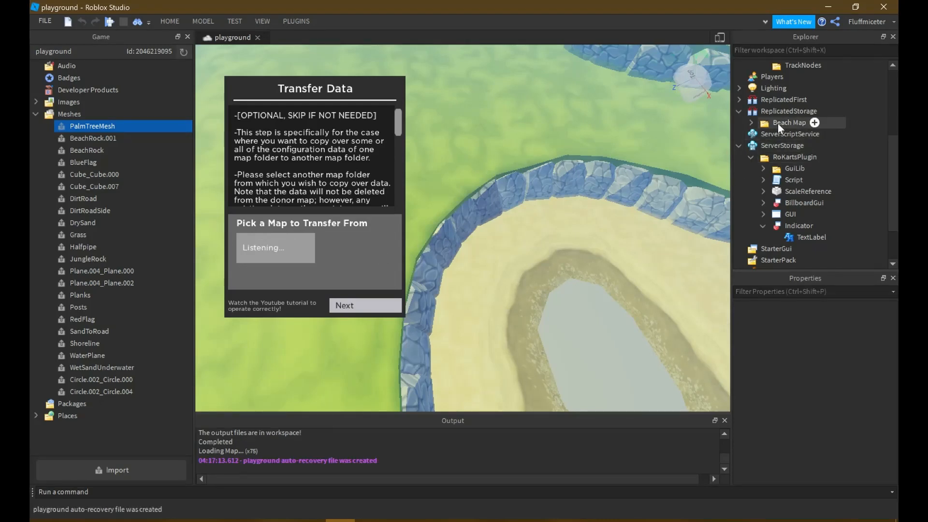
pyautogui.click(777, 123)
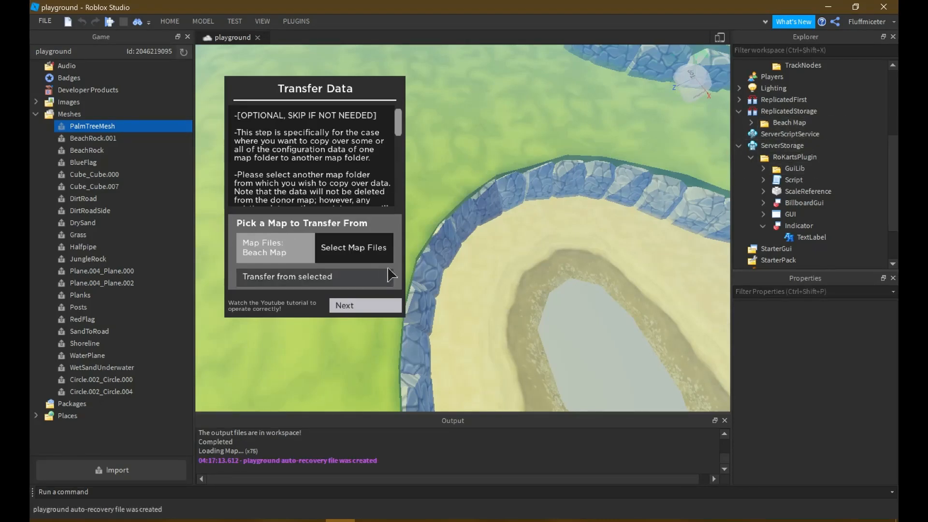
pyautogui.click(343, 279)
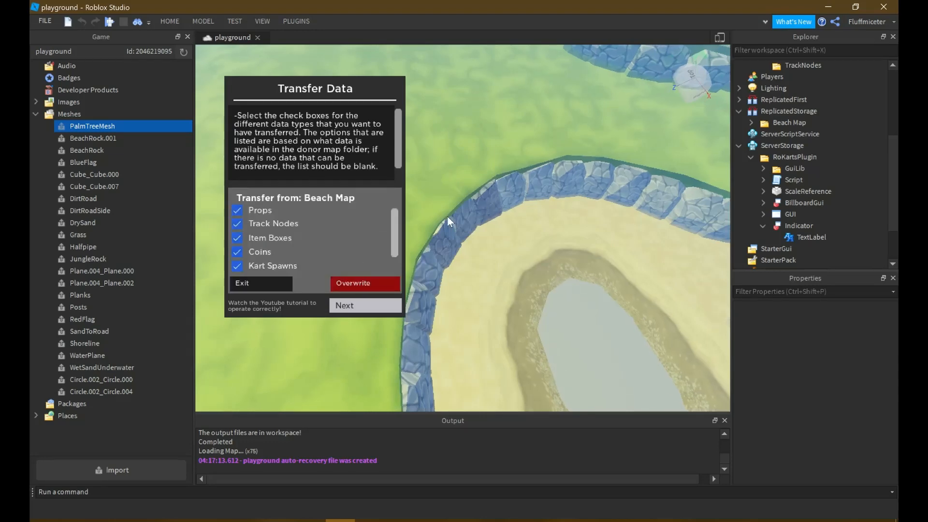
# Exclude Props, Track Nodes and Coins from the data to transfer from Beach Map
pyautogui.scroll(-1, 283, 239)
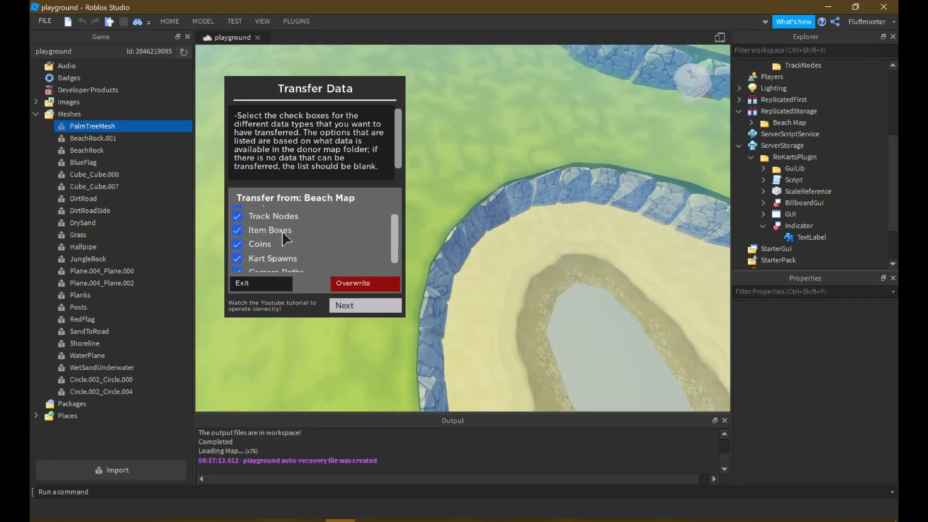
pyautogui.scroll(1, 265, 237)
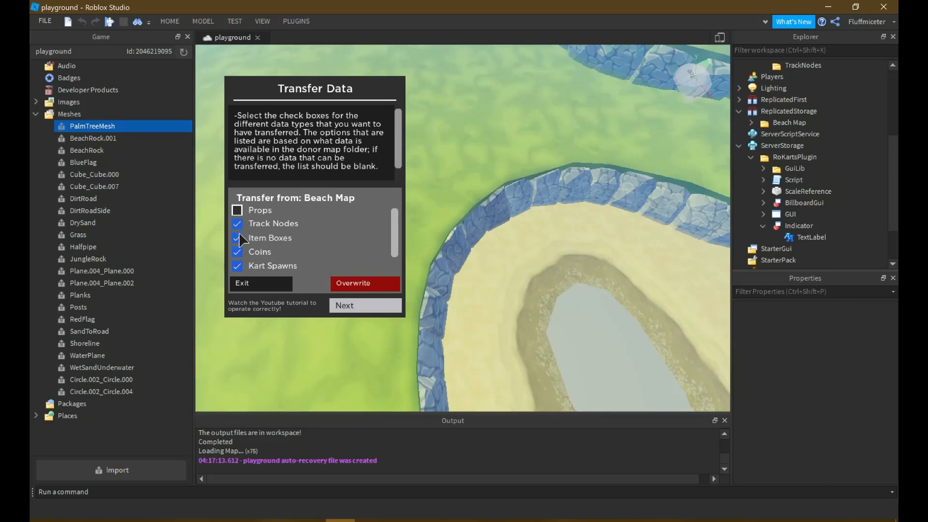
pyautogui.click(238, 229)
pyautogui.click(237, 251)
pyautogui.scroll(-1, 237, 254)
pyautogui.click(237, 266)
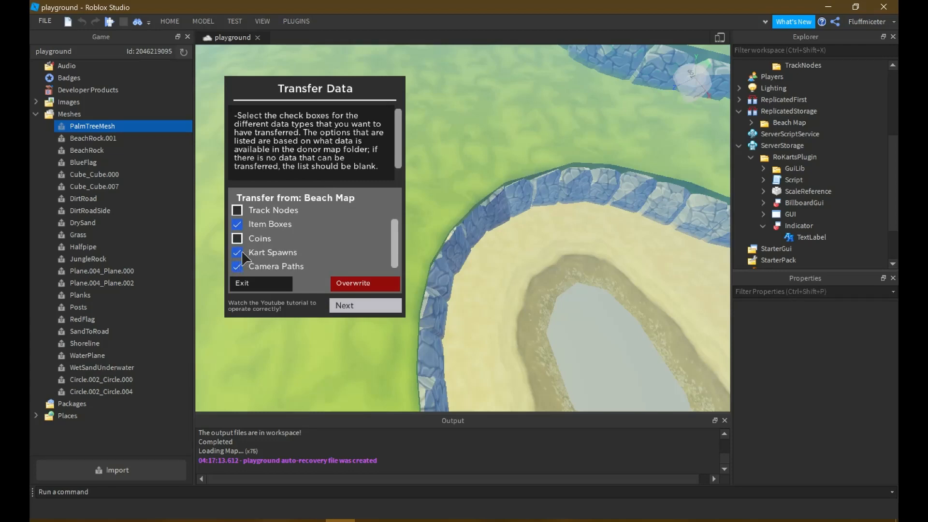
pyautogui.click(237, 251)
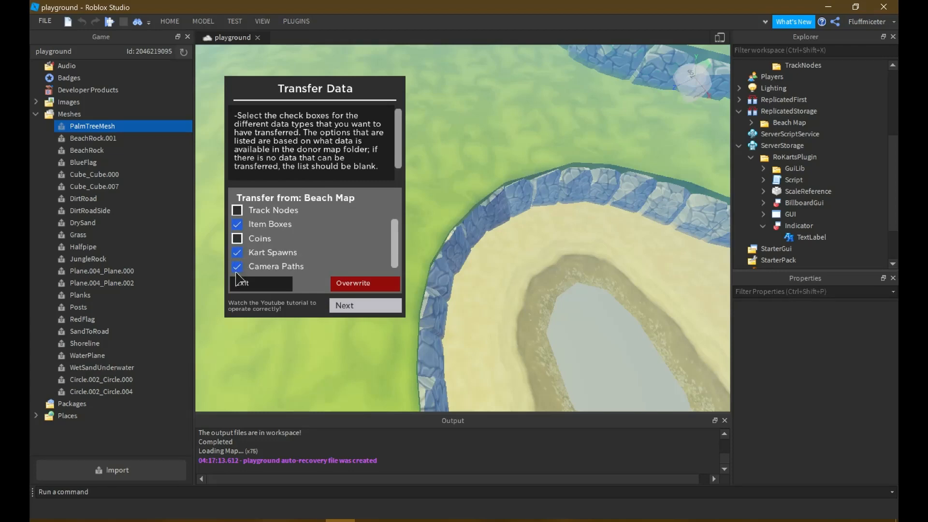
# Overwrite Beach Map 2's data with the donor's Item Boxes, Kart Spawns and Camera Paths, and inspect the ItemBoxes folder
pyautogui.click(350, 286)
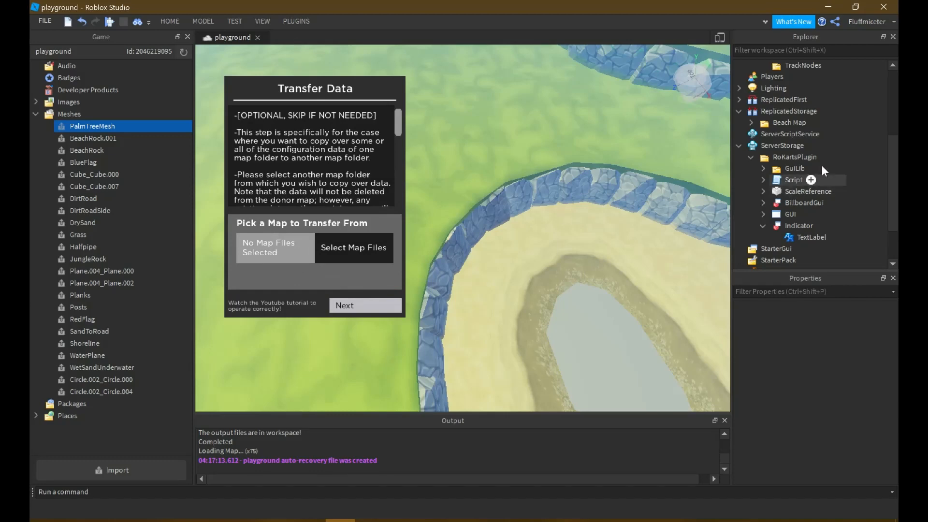
pyautogui.scroll(4, 823, 160)
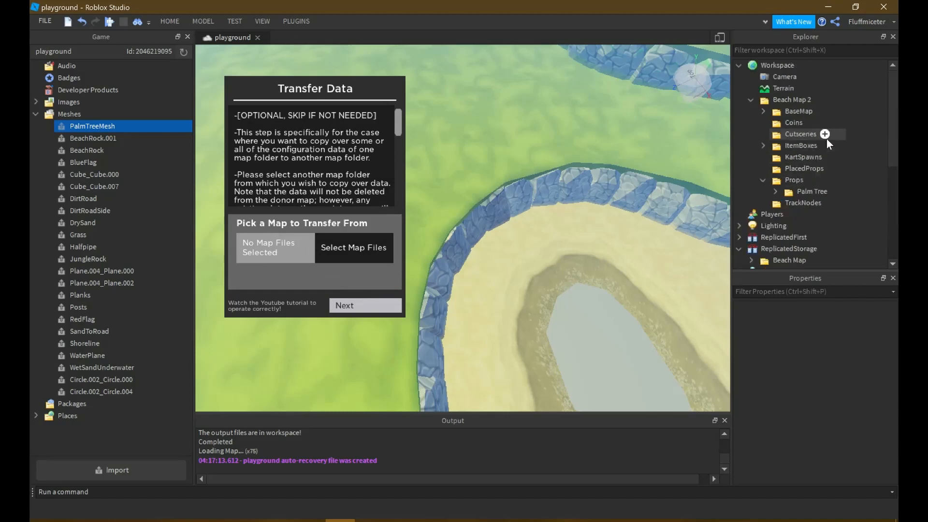
pyautogui.click(762, 146)
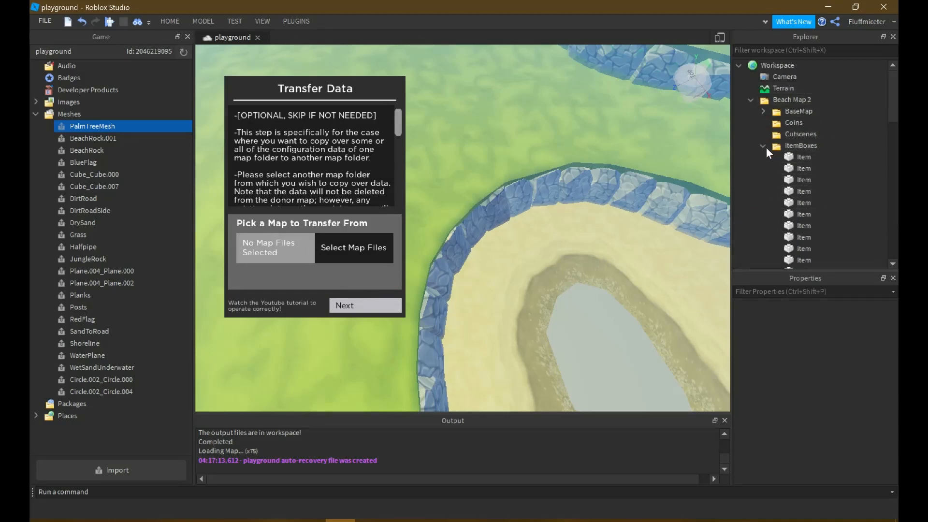
pyautogui.click(763, 146)
# Advance to the Place Item Boxes stage, look over the transferred item boxes on the track, and return to Transfer Data
pyautogui.click(339, 307)
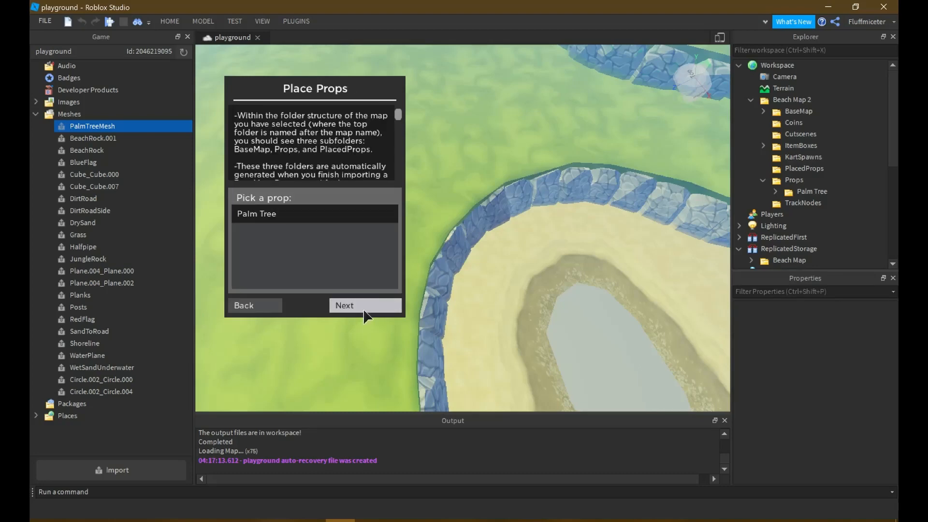
pyautogui.click(339, 306)
pyautogui.click(246, 311)
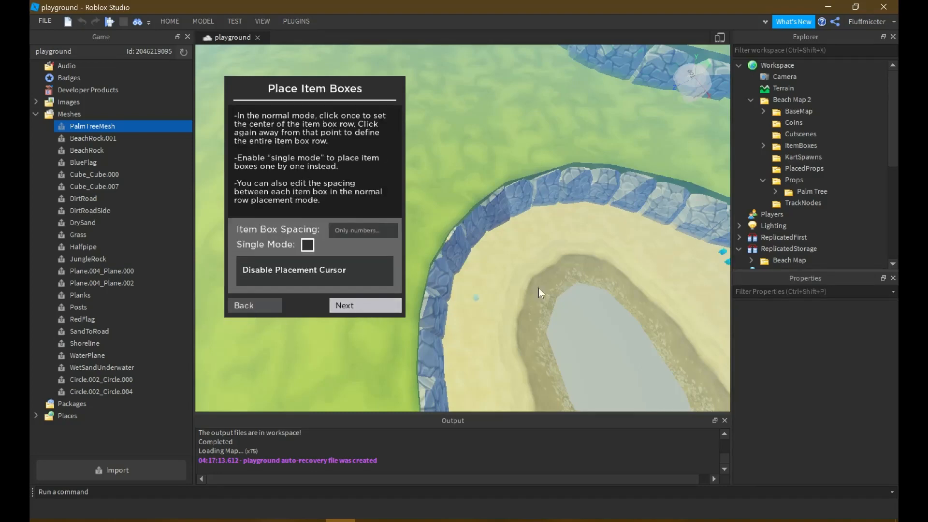
pyautogui.moveTo(538, 288); pyautogui.dragTo(540, 232, button='right')
pyautogui.press('d')
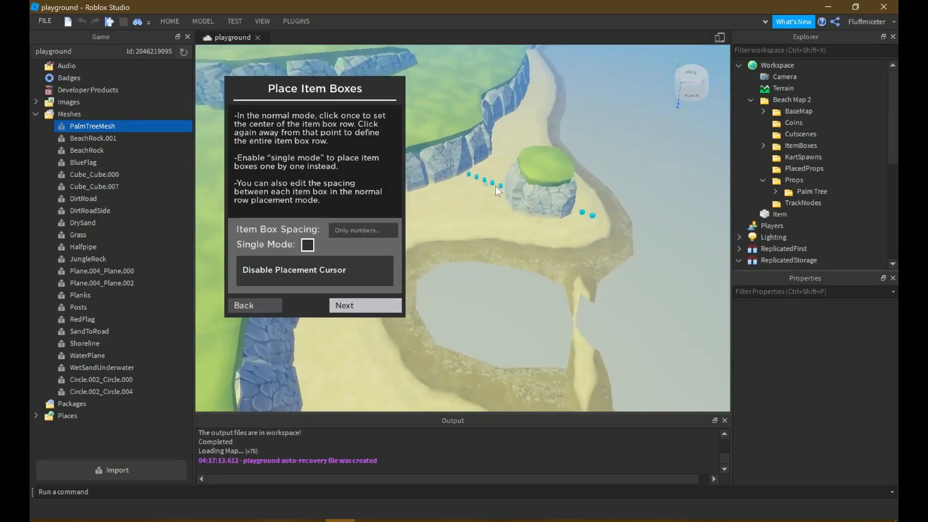
pyautogui.click(246, 310)
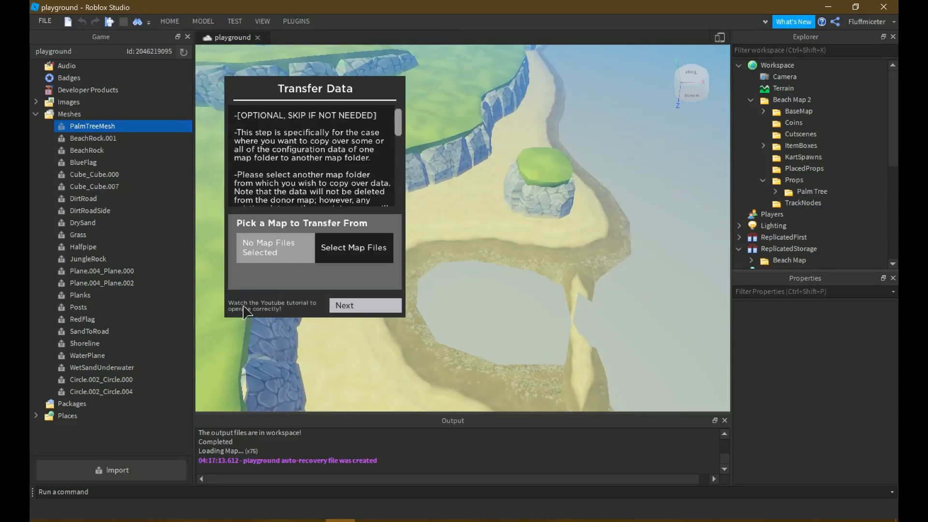
# Delete all Item parts from Beach Map 2's ItemBoxes folder
pyautogui.click(762, 147)
pyautogui.click(797, 160)
pyautogui.scroll(-8, 799, 164)
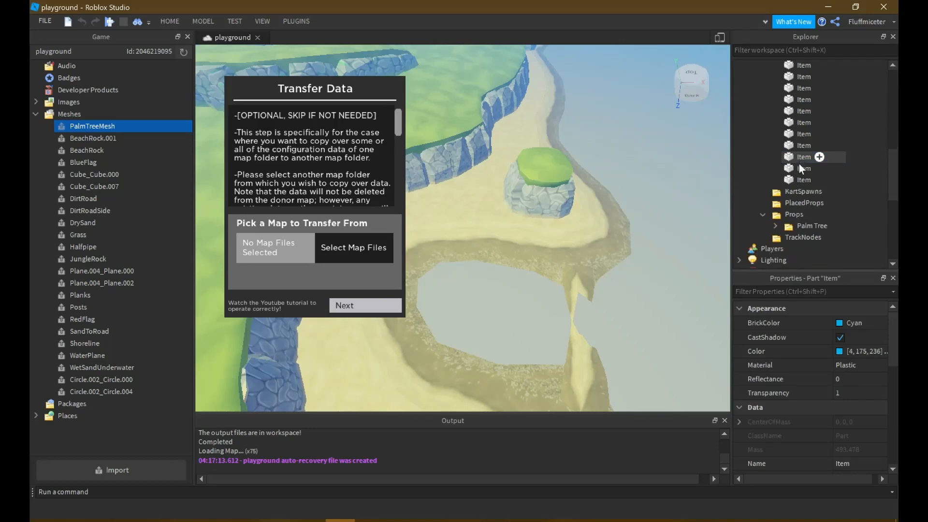
pyautogui.keyDown('shift'); pyautogui.click(796, 177); pyautogui.keyUp('shift')
pyautogui.press('Delete')
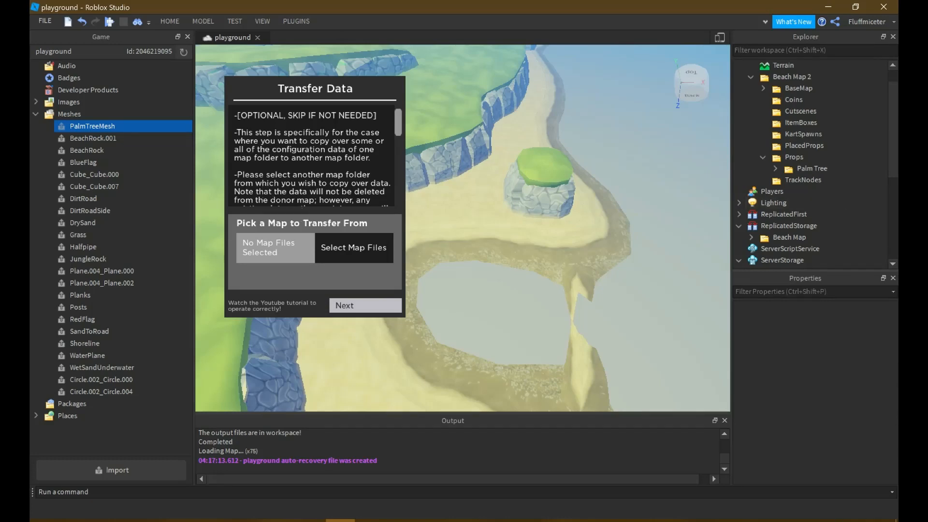
pyautogui.click(789, 521)
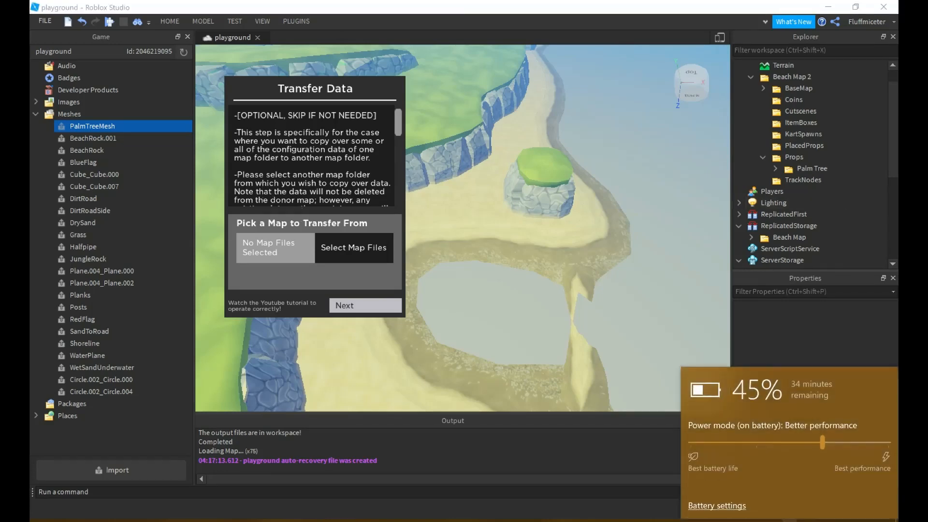
pyautogui.click(789, 521)
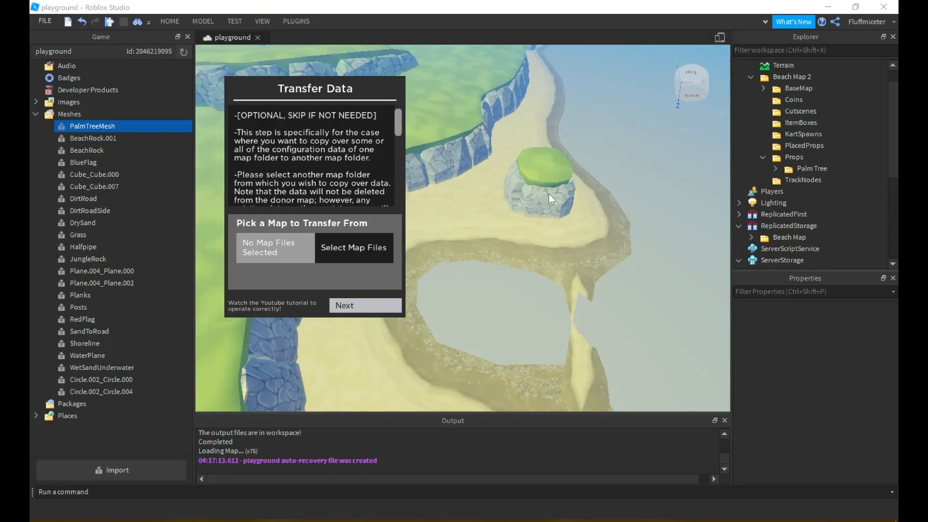
# Skip the optional data transfer and continue to the Place Props stage
pyautogui.moveTo(422, 182); pyautogui.dragTo(460, 185, button='right')
pyautogui.scroll(4, 479, 171)
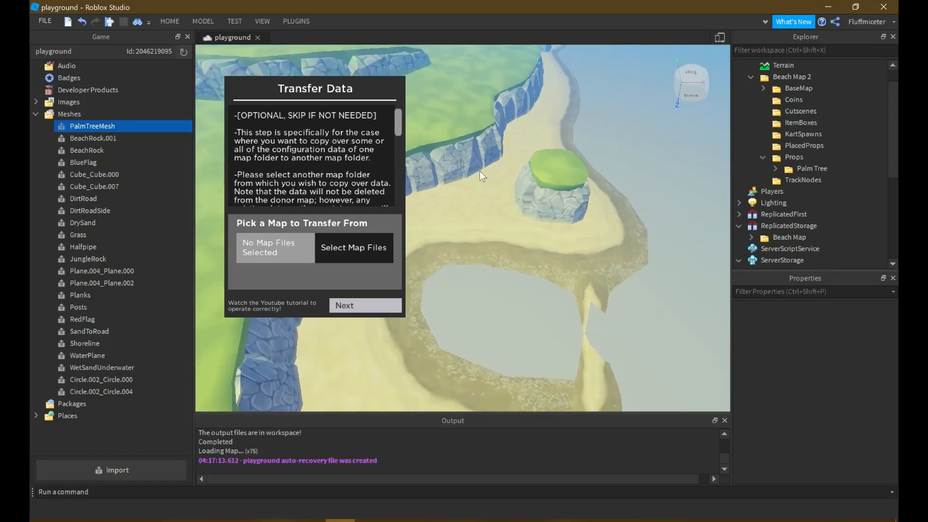
pyautogui.moveTo(506, 126); pyautogui.dragTo(506, 129, button='right')
pyautogui.press('s')
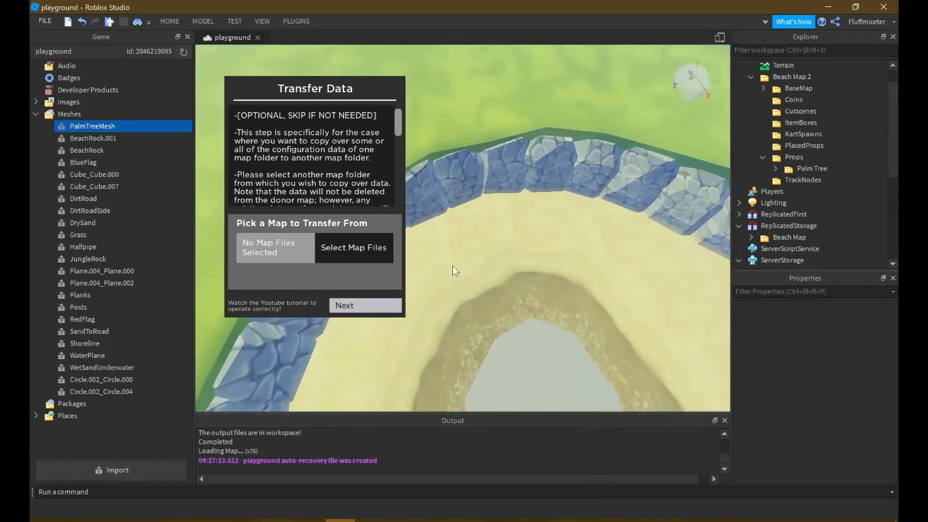
pyautogui.click(356, 305)
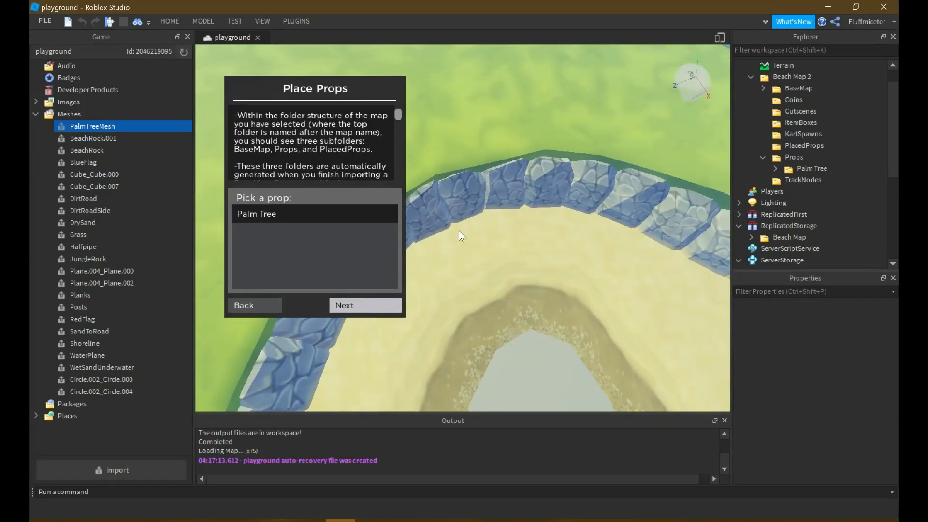
pyautogui.press('d')
pyautogui.press('a')
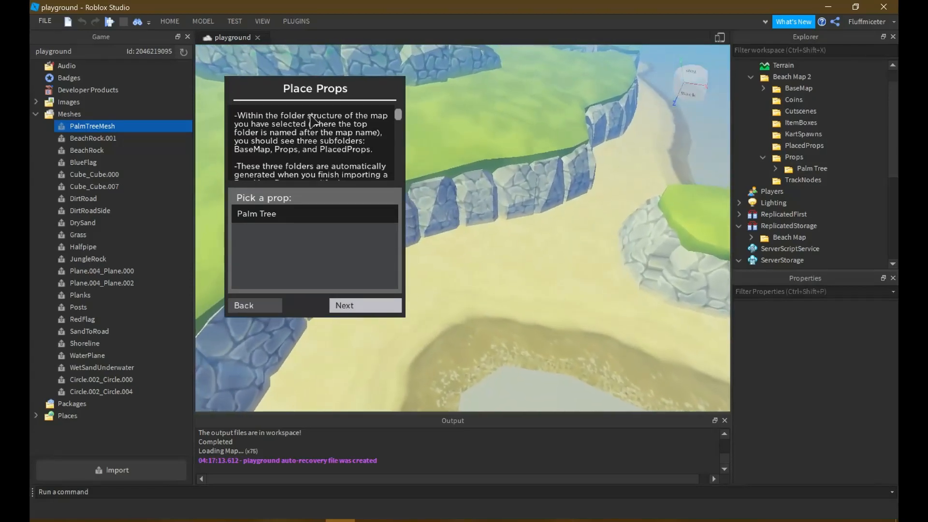
# Move the Palm Tree folder out of Props into Workspace and put it back in Props
pyautogui.scroll(1, 799, 167)
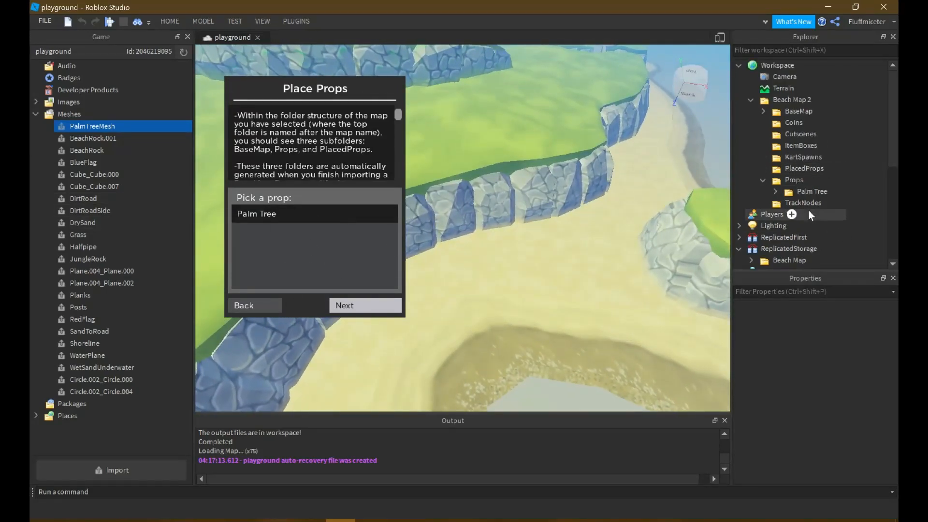
pyautogui.moveTo(793, 191); pyautogui.dragTo(760, 63)
pyautogui.moveTo(785, 204); pyautogui.dragTo(793, 180)
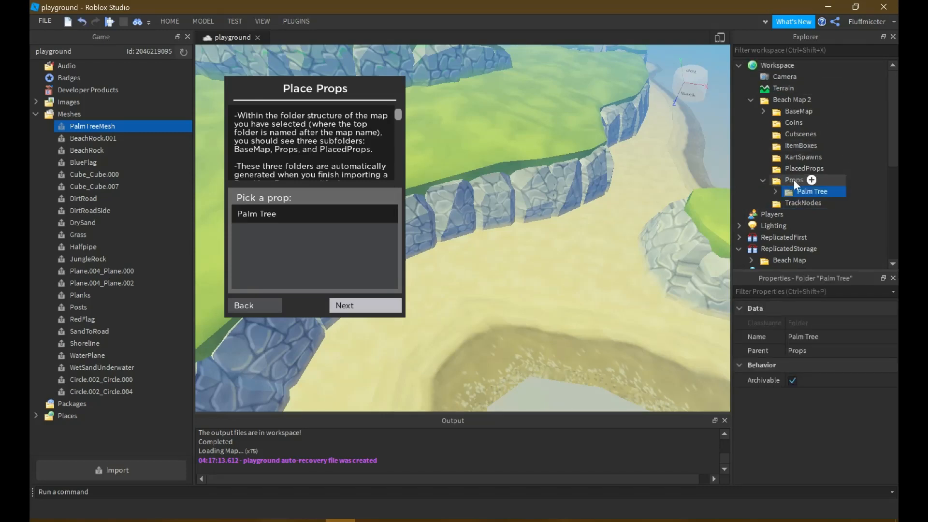
# Try to start placing the Palm Tree prop on the beach and examine the script error in the output
pyautogui.click(300, 213)
pyautogui.moveTo(540, 228); pyautogui.dragTo(459, 309, button='right')
pyautogui.press('w')
pyautogui.press('w')
pyautogui.press('w')
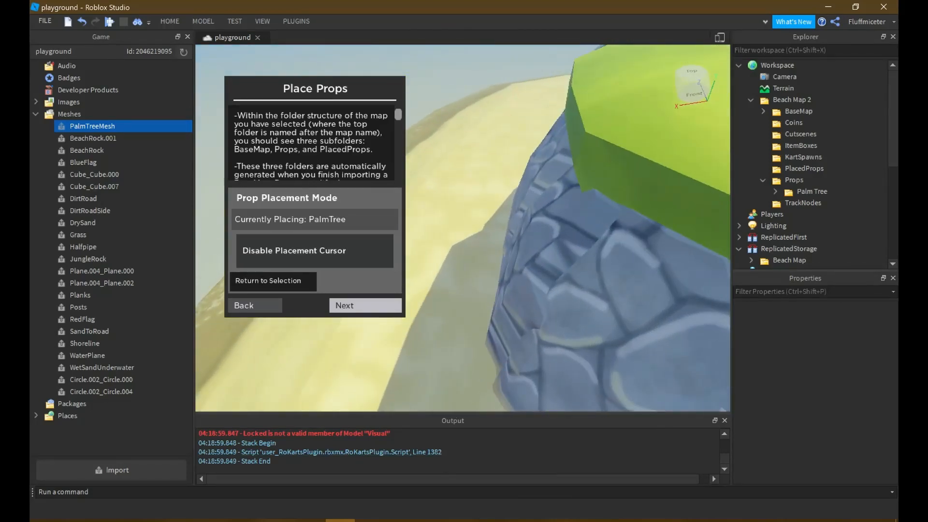
pyautogui.scroll(3, 440, 455)
pyautogui.scroll(-2, 439, 454)
pyautogui.scroll(-3, 437, 454)
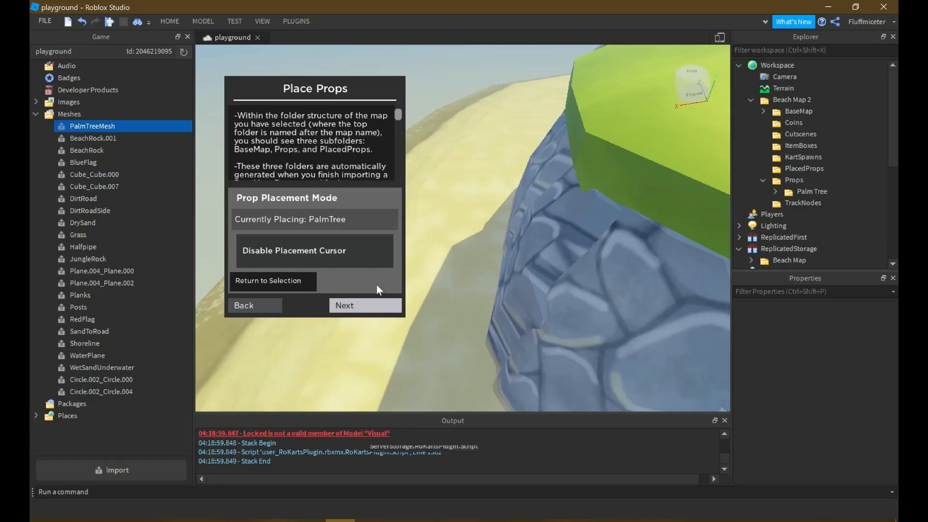
# Close the RoKarts Map Plugin window and open the RoKartsPlugin folder's main Script from ServerStorage for editing
pyautogui.click(296, 20)
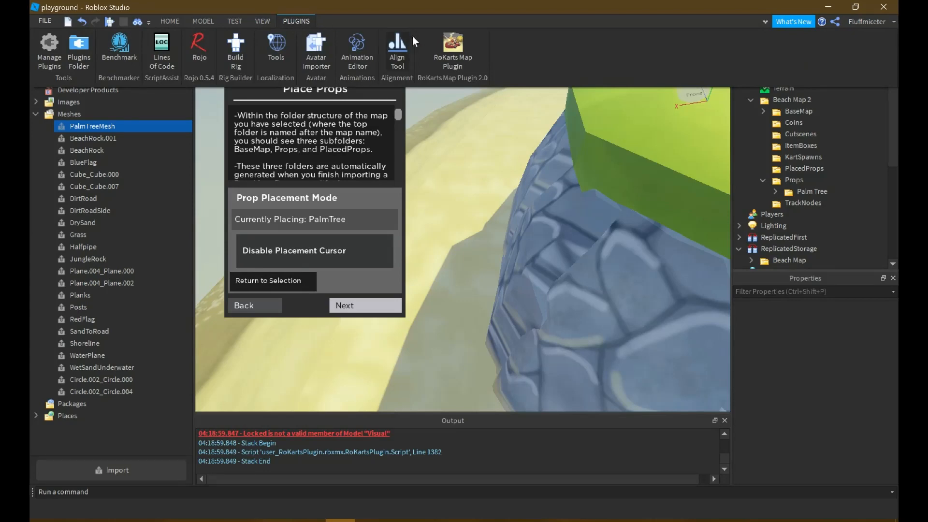
pyautogui.click(444, 51)
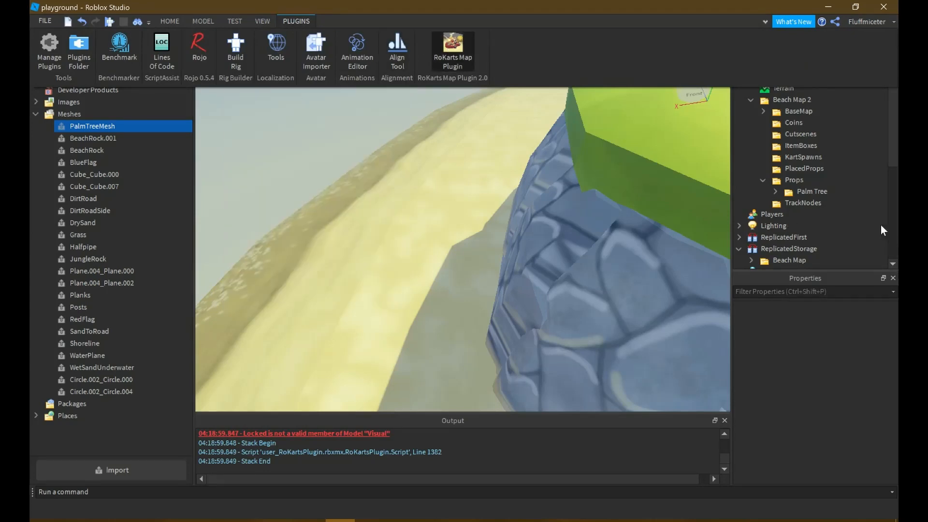
pyautogui.scroll(-6, 865, 203)
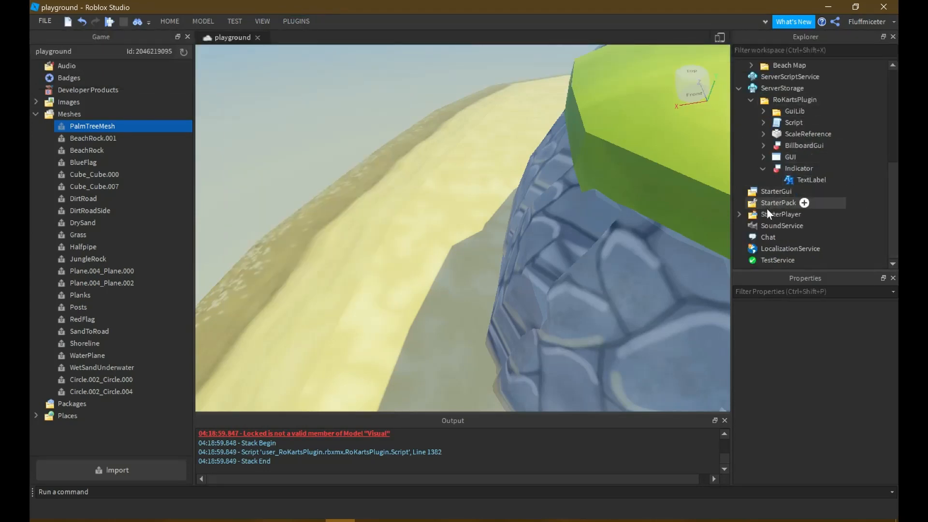
pyautogui.click(739, 215)
pyautogui.click(739, 214)
pyautogui.scroll(3, 740, 194)
pyautogui.scroll(-1, 769, 194)
pyautogui.doubleClick(793, 191)
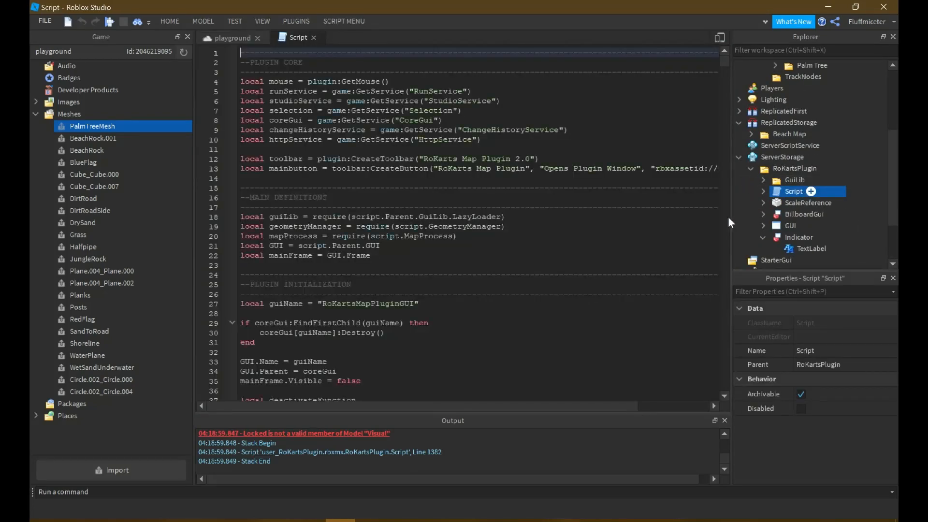
# Delete the two lines that set visualPropIndicator's Locked and Archivable properties in the prop selection code
pyautogui.scroll(-10, 532, 217)
pyautogui.scroll(-5, 459, 222)
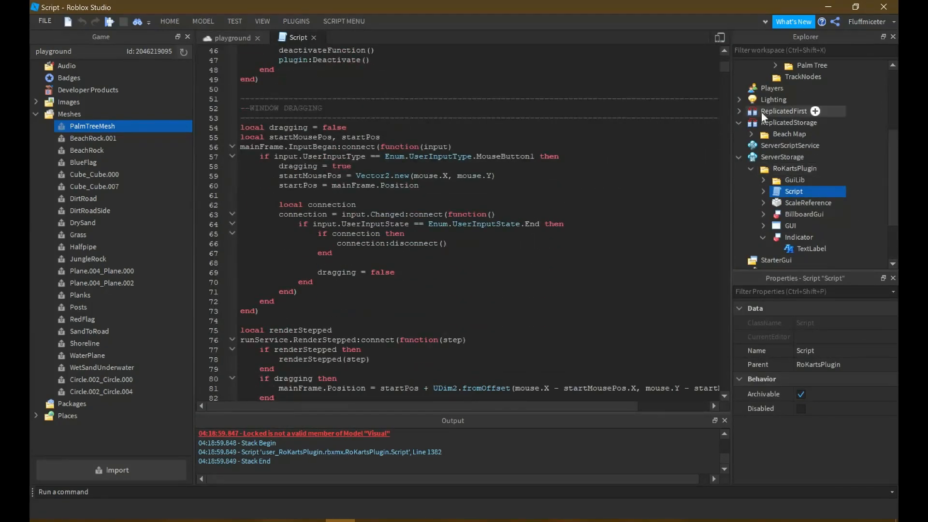
pyautogui.moveTo(723, 67); pyautogui.dragTo(708, 220)
pyautogui.scroll(-3, 531, 270)
pyautogui.click(347, 330)
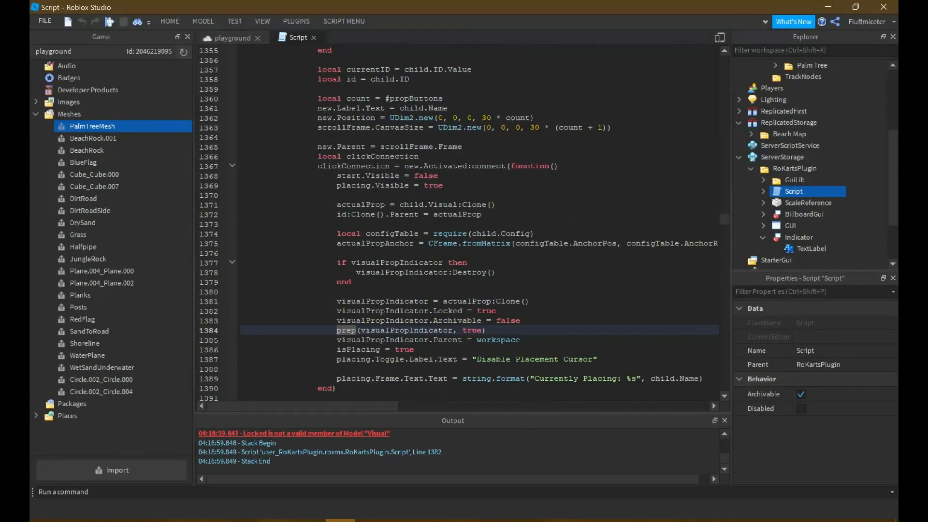
pyautogui.click(396, 321)
pyautogui.click(477, 311)
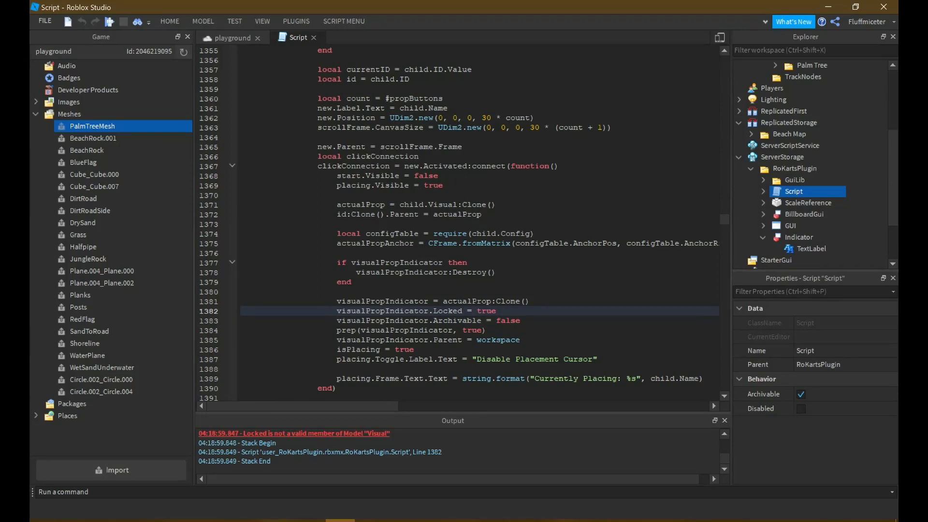
pyautogui.moveTo(536, 321); pyautogui.dragTo(536, 302)
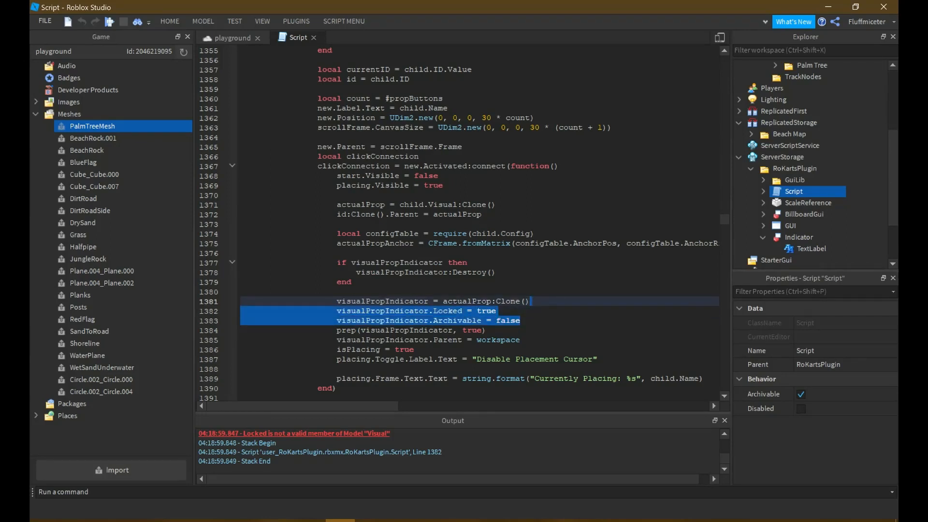
pyautogui.press('BackSpace')
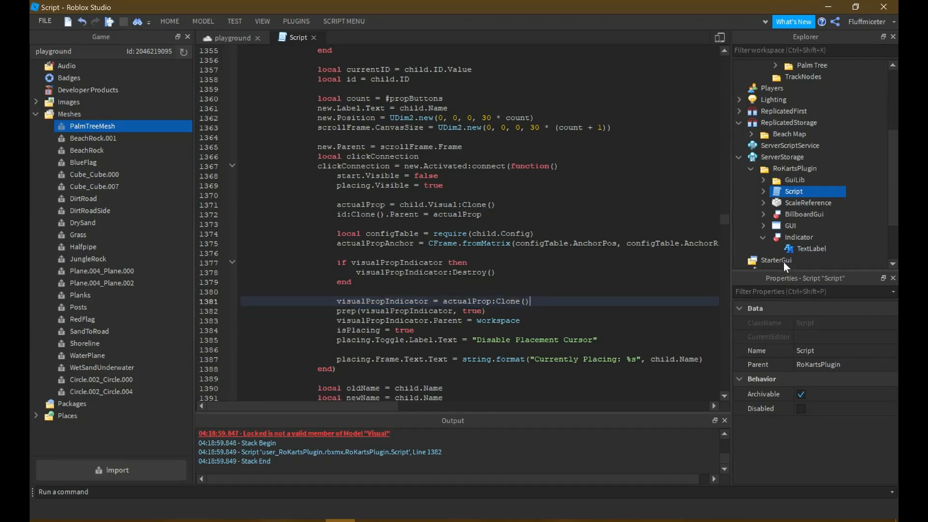
# Save the RoKartsPlugin folder as a local plugin, replacing the existing RoKartsPlugin.rbxmx file
pyautogui.click(218, 38)
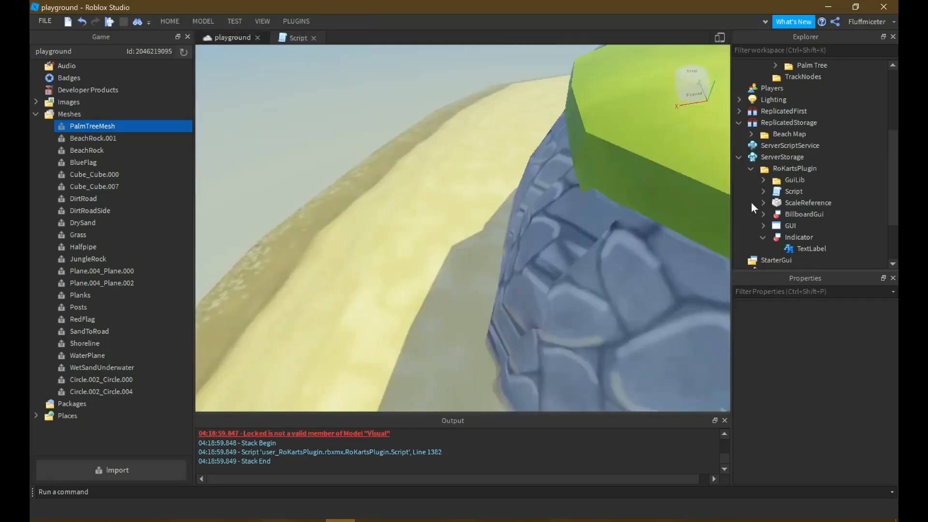
pyautogui.click(787, 178)
pyautogui.click(788, 167)
pyautogui.rightClick(787, 166)
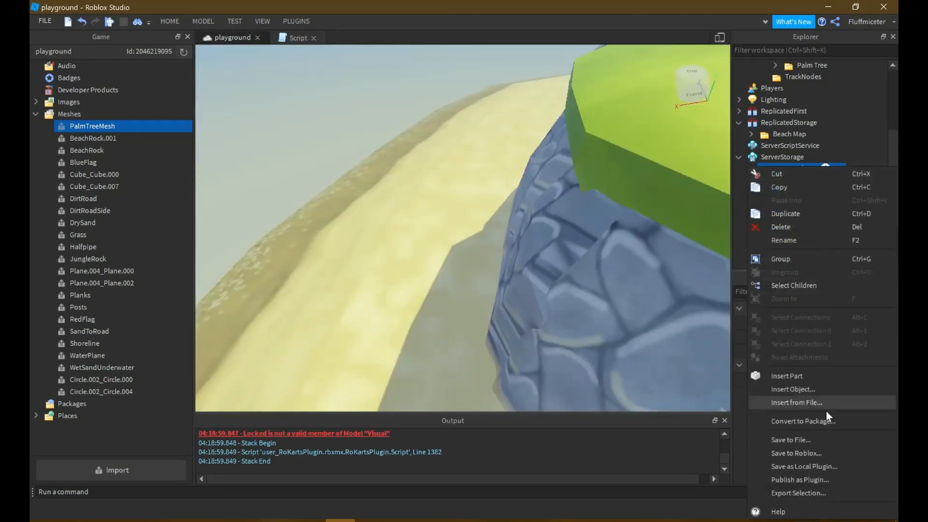
pyautogui.click(807, 469)
pyautogui.click(655, 432)
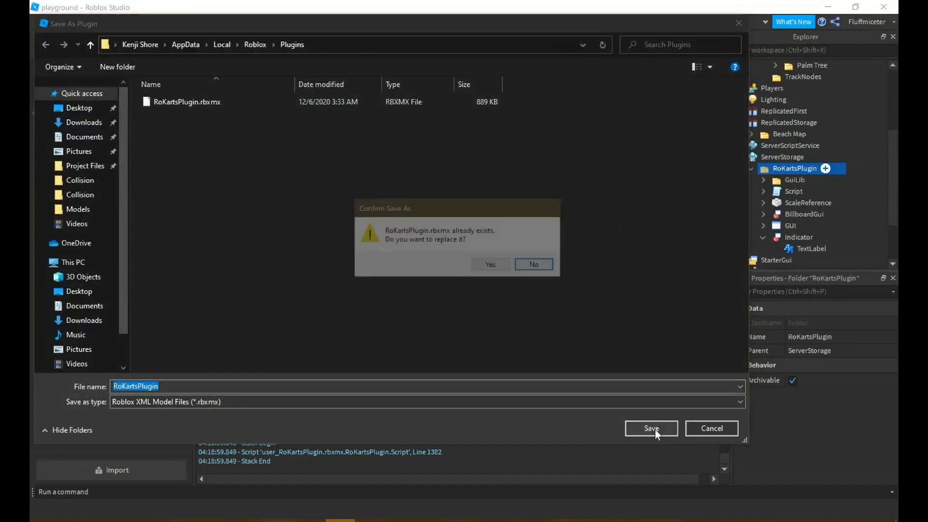
pyautogui.click(503, 270)
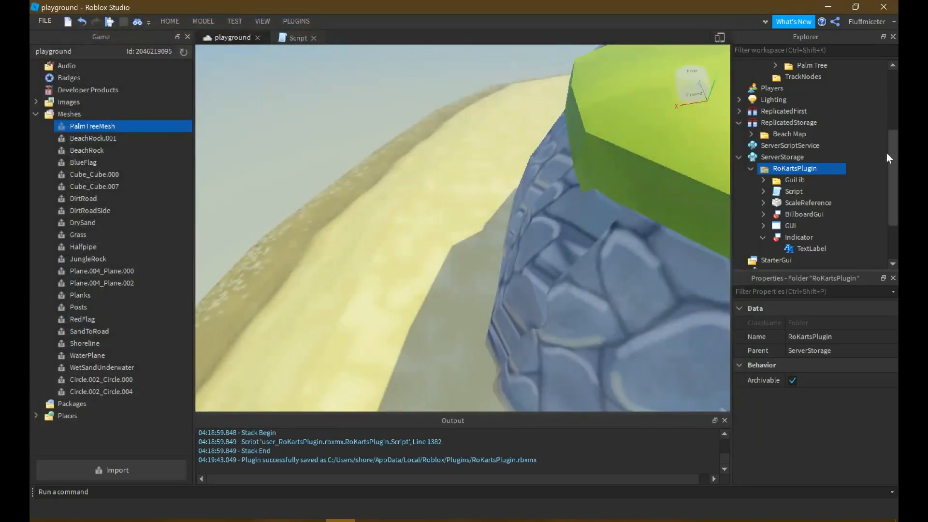
pyautogui.click(875, 203)
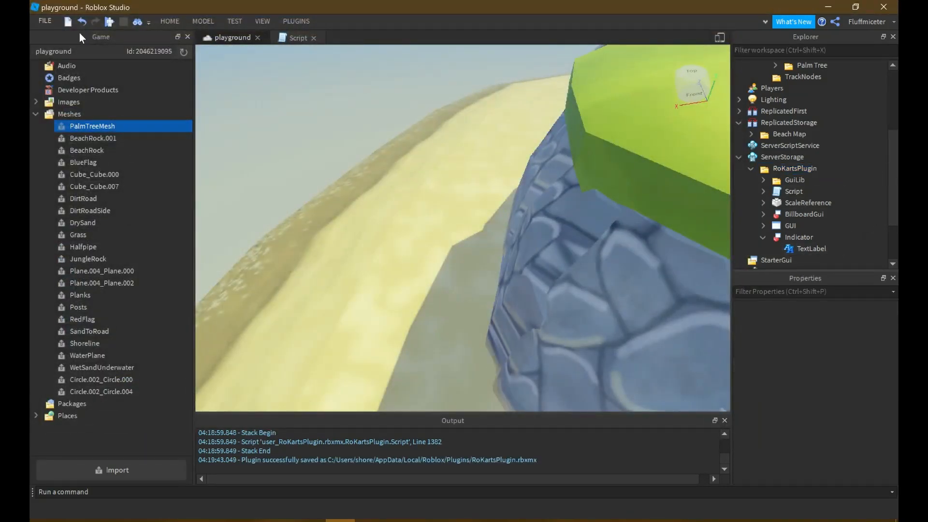
# Open the RoKarts Map Plugin, start Configure Map, and load the Beach Map 2 folder to reach the Place Props page
pyautogui.click(293, 22)
pyautogui.click(442, 46)
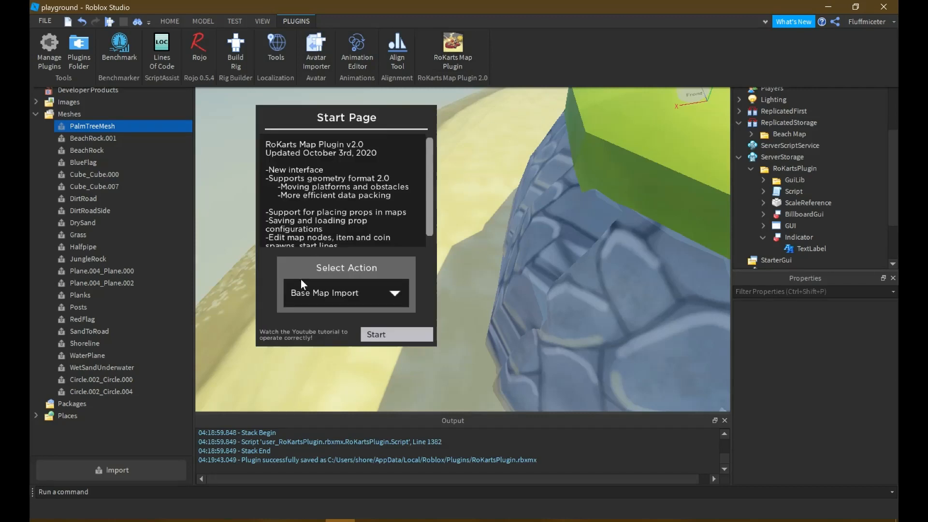
pyautogui.click(307, 291)
pyautogui.click(303, 399)
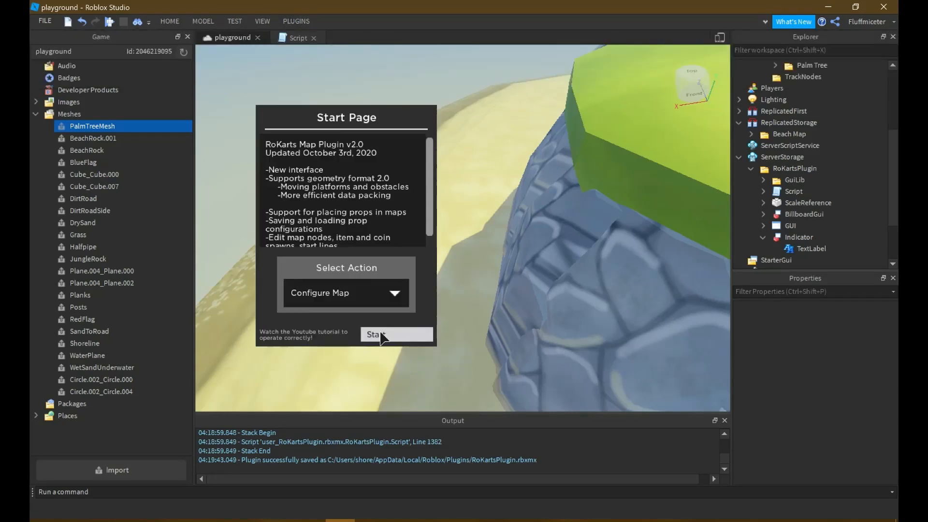
pyautogui.click(385, 334)
pyautogui.click(394, 150)
pyautogui.scroll(3, 802, 134)
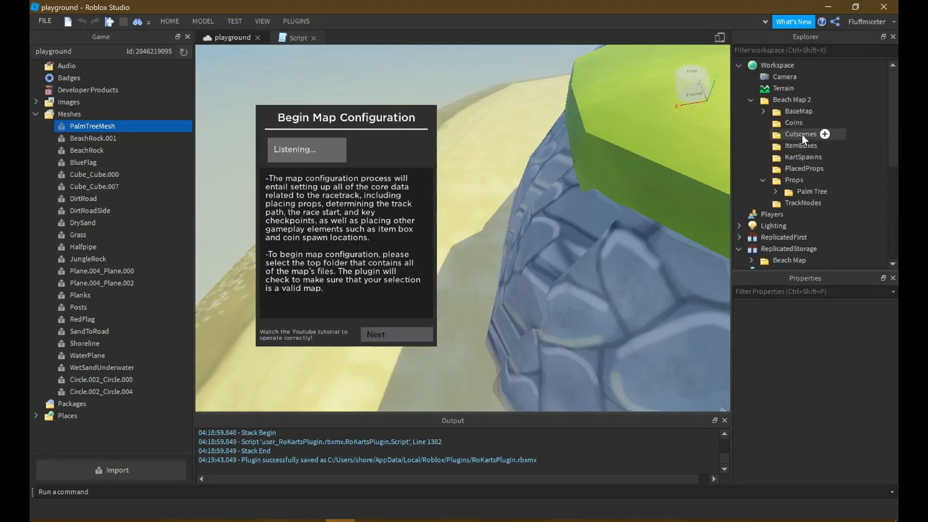
pyautogui.click(793, 100)
pyautogui.click(365, 338)
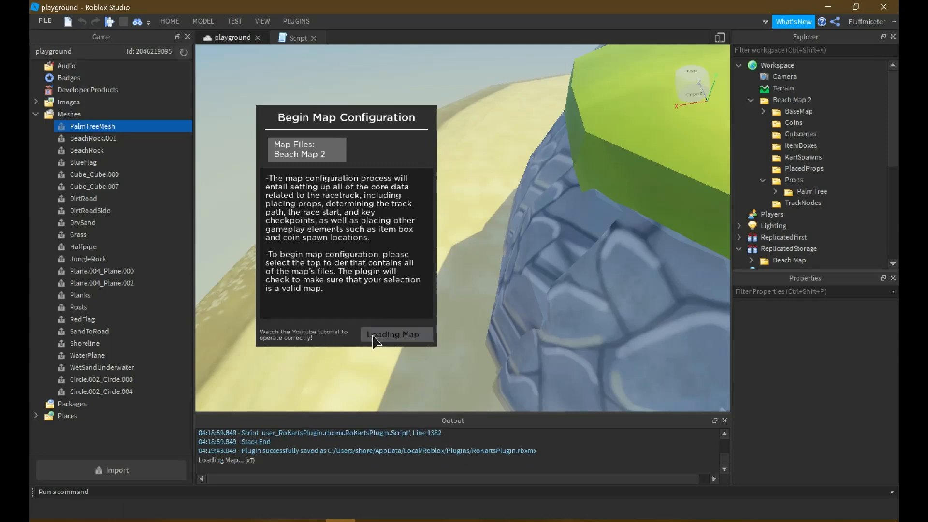
pyautogui.click(377, 336)
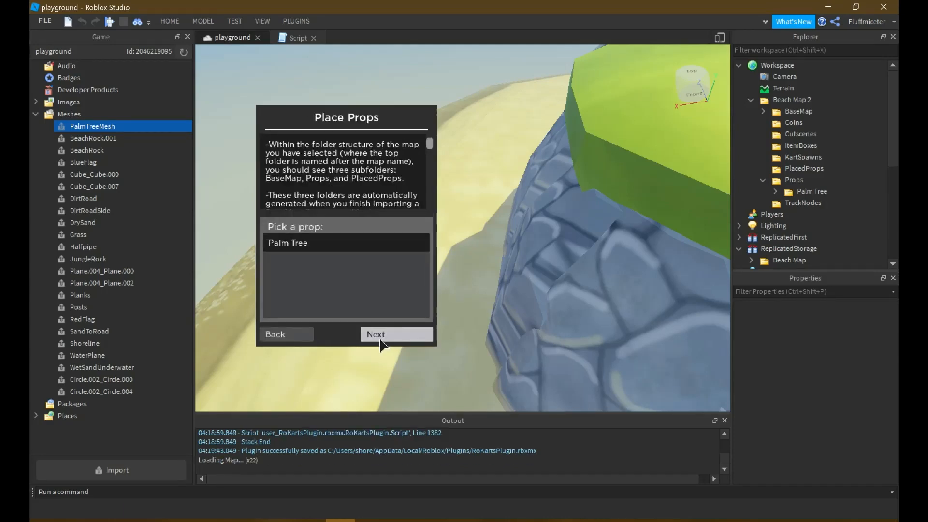
# Choose the Palm Tree prop for placement and preview it over the beach
pyautogui.click(349, 244)
pyautogui.moveTo(535, 257); pyautogui.dragTo(530, 287, button='right')
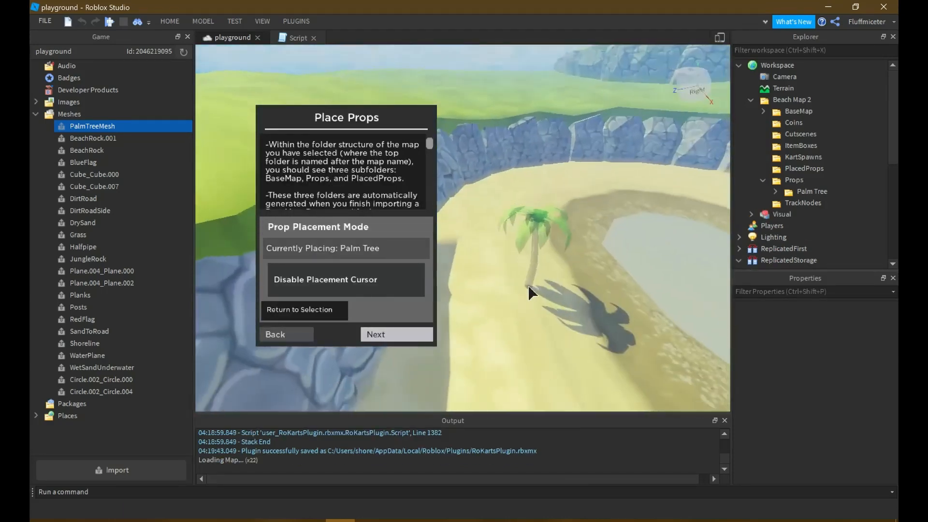
pyautogui.moveTo(495, 337); pyautogui.dragTo(484, 337, button='right')
pyautogui.press('w')
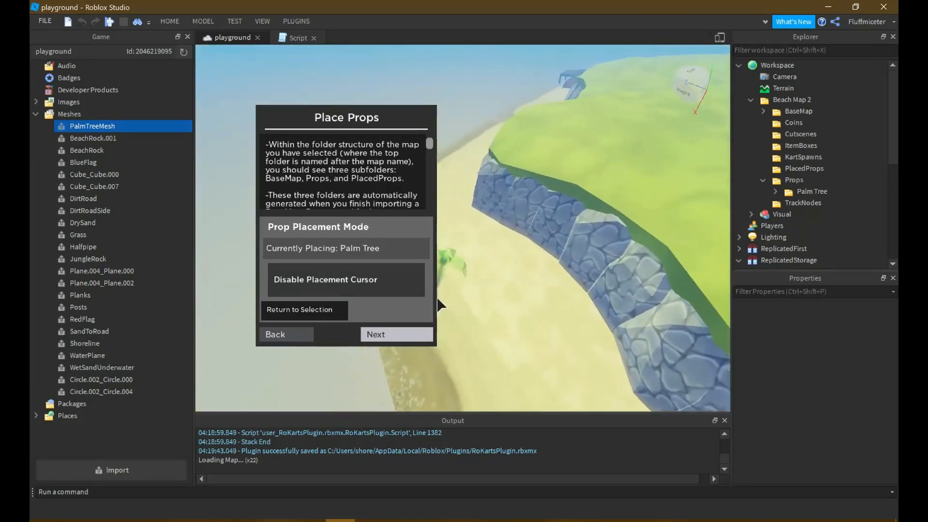
# Disable the prop placement cursor and enable it again over the sand
pyautogui.click(393, 287)
pyautogui.moveTo(625, 293); pyautogui.dragTo(625, 294, button='right')
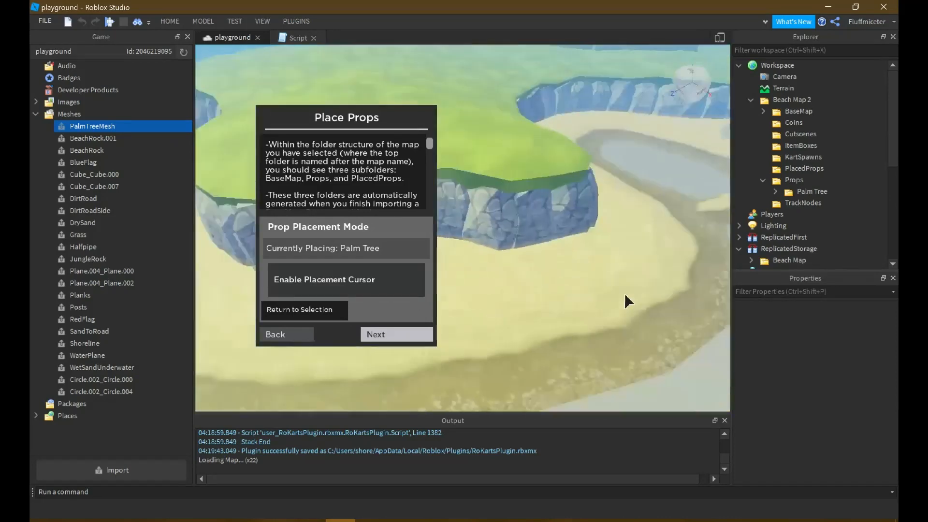
pyautogui.click(326, 276)
pyautogui.press('w')
pyautogui.press('a')
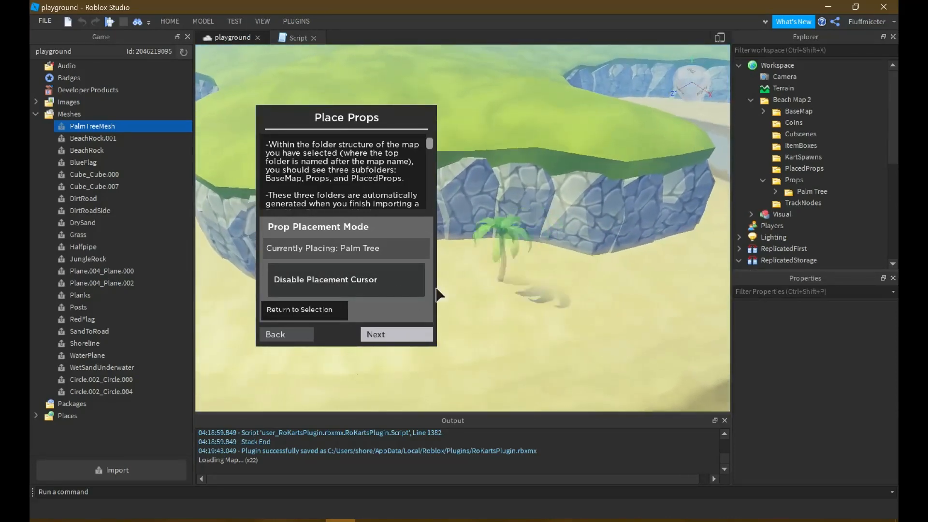
# Return to the prop selection, pick Palm Tree again, and try to place it on the sand
pyautogui.click(290, 311)
pyautogui.click(318, 247)
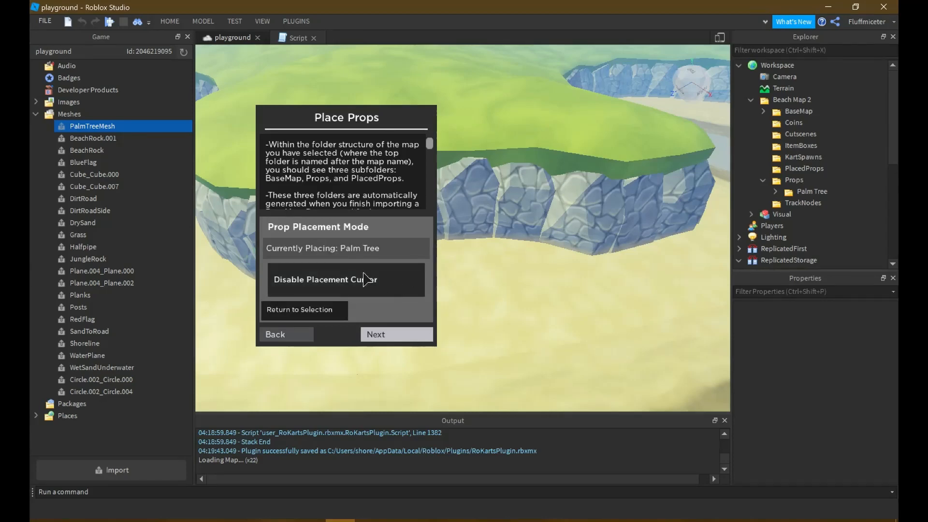
pyautogui.press('s')
pyautogui.press('w')
pyautogui.press('w')
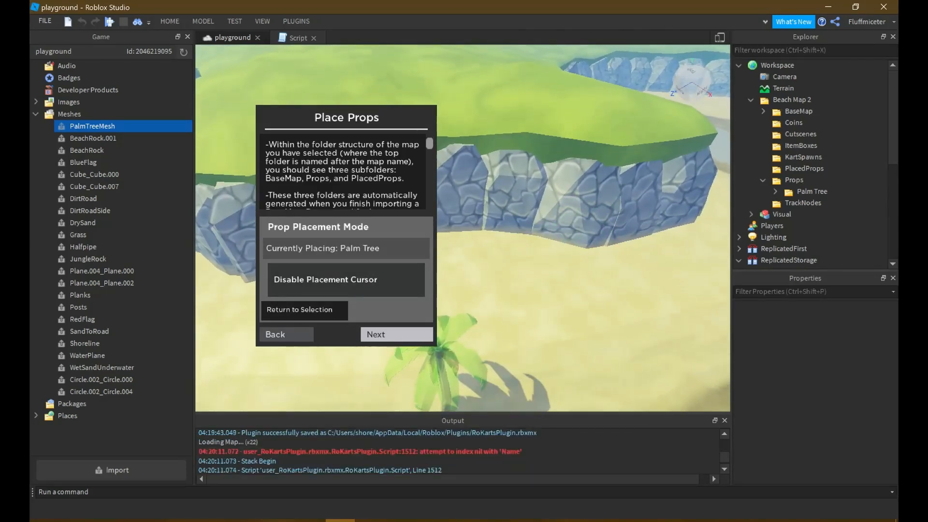
pyautogui.scroll(-1, 504, 450)
pyautogui.scroll(1, 459, 449)
pyautogui.scroll(1, 459, 450)
pyautogui.scroll(-1, 459, 450)
# Examine the prop placement Click function in the plugin Script, around the line that names the clone from actualProp.Parent
pyautogui.click(297, 38)
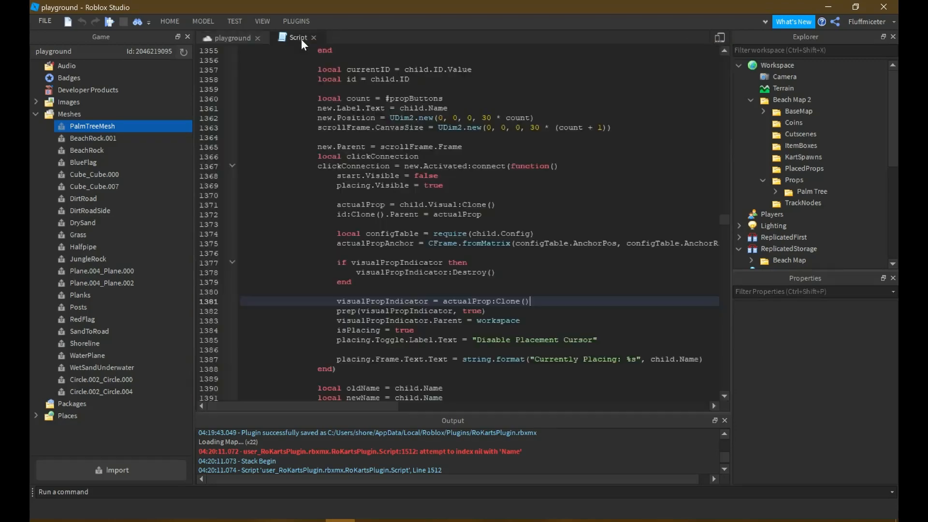
pyautogui.scroll(2, 459, 217)
pyautogui.scroll(-6, 459, 218)
pyautogui.scroll(-20, 459, 222)
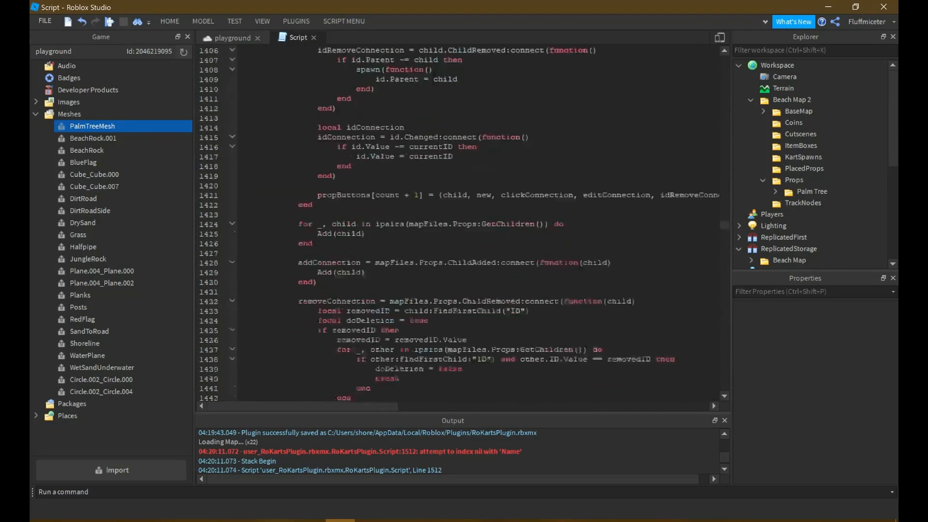
pyautogui.scroll(-6, 459, 222)
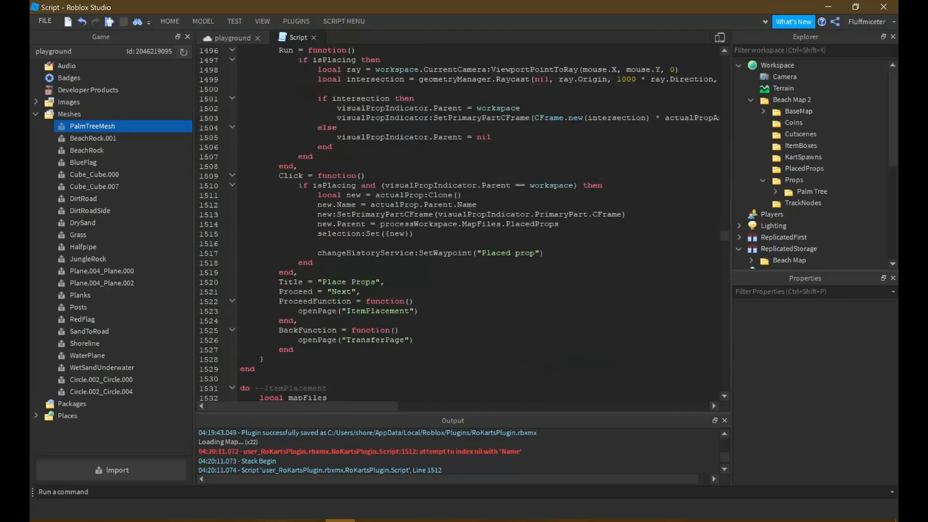
pyautogui.click(463, 195)
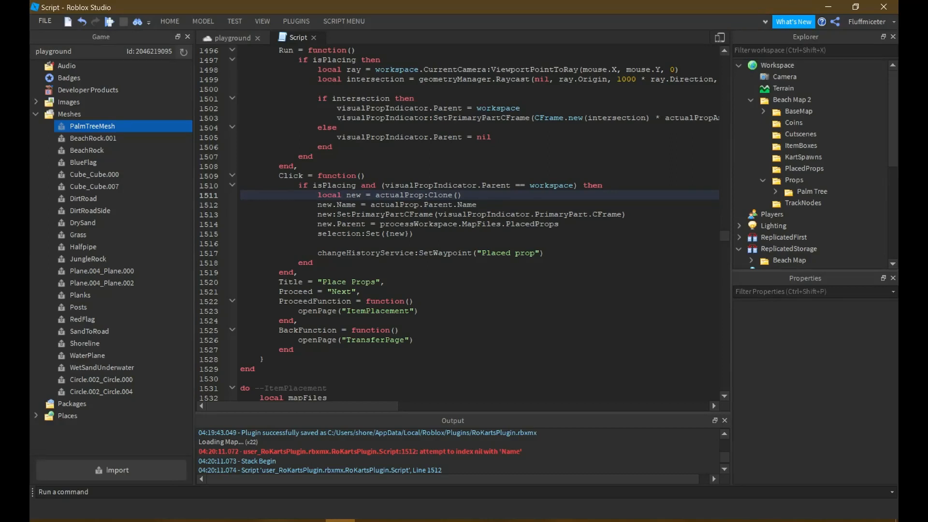
pyautogui.click(342, 204)
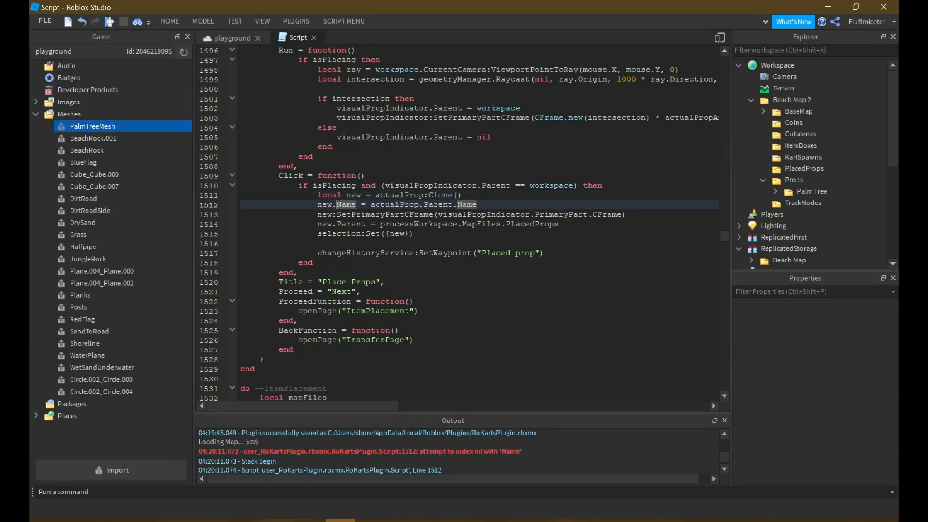
pyautogui.click(386, 204)
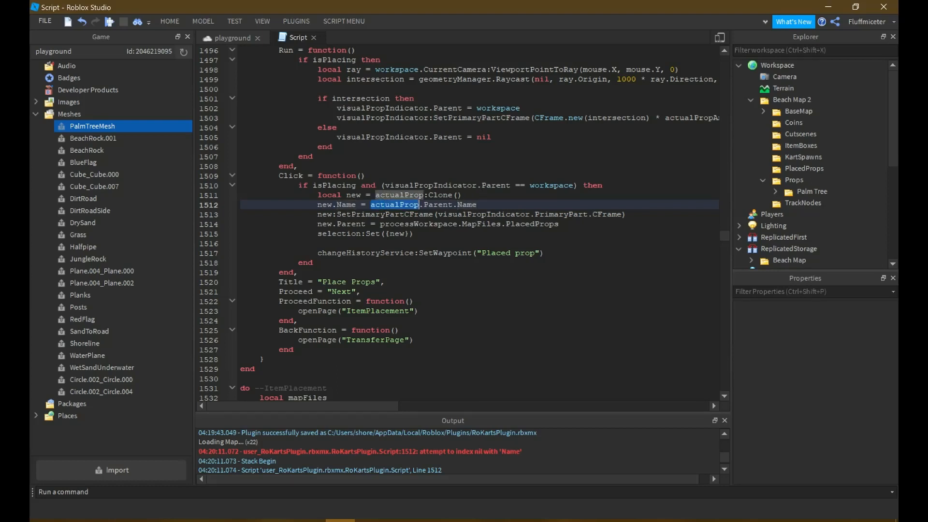
pyautogui.scroll(1, 459, 224)
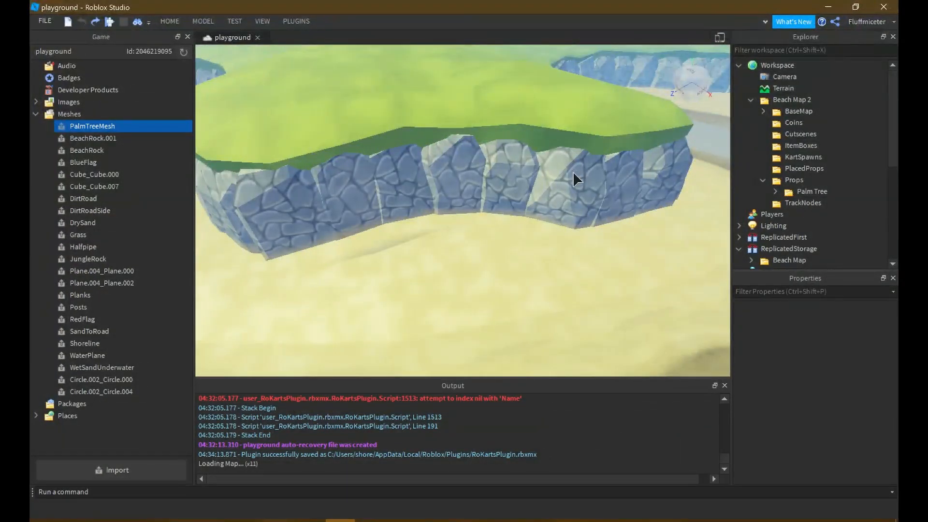
pyautogui.moveTo(606, 216); pyautogui.dragTo(514, 225, button='right')
pyautogui.press('w')
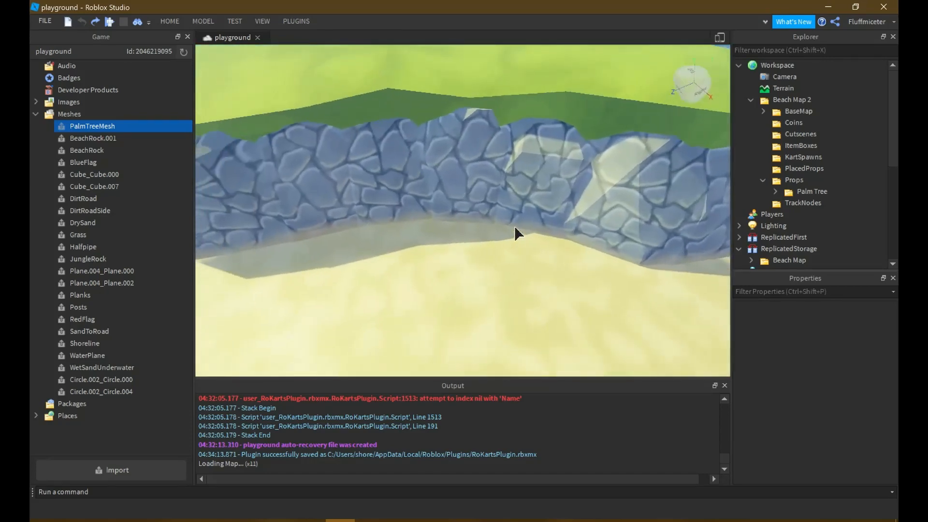
pyautogui.press('w')
pyautogui.press('s')
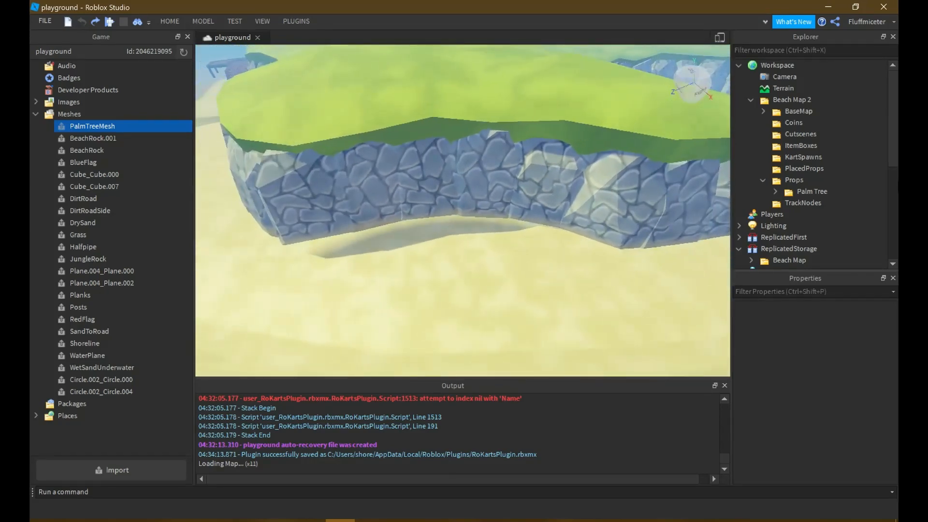
pyautogui.scroll(-6, 847, 191)
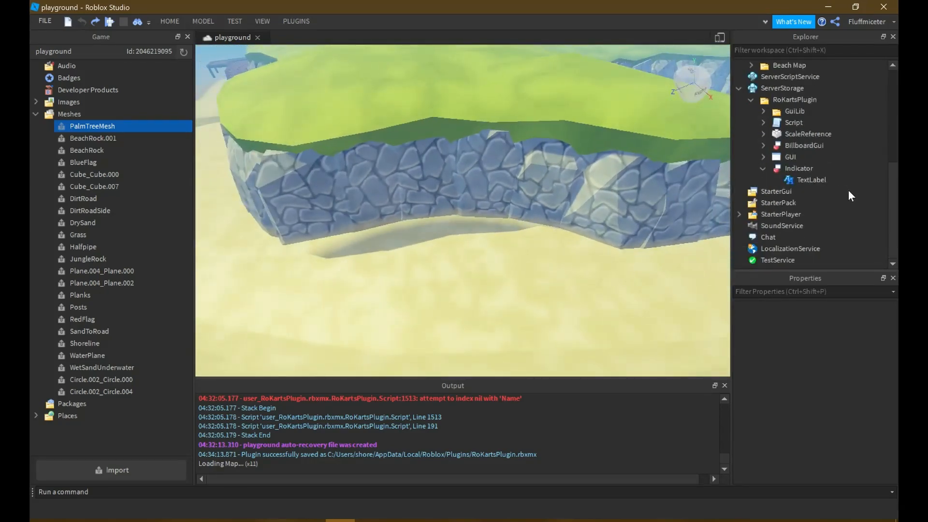
pyautogui.scroll(4, 849, 191)
pyautogui.scroll(-3, 848, 190)
pyautogui.scroll(5, 846, 188)
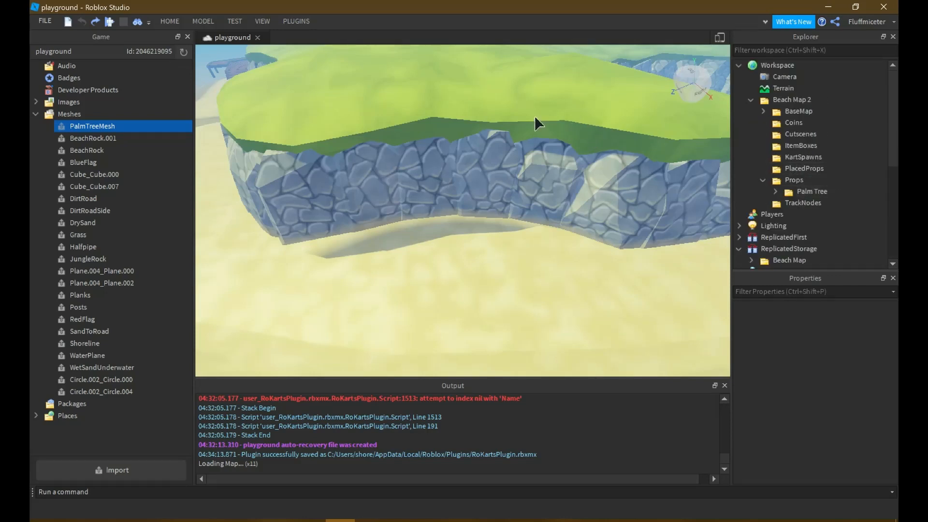
# Reopen the RoKarts Map Plugin with Configure Map, load the Beach Map 2 folder, and go to the Place Props page
pyautogui.moveTo(534, 115); pyautogui.dragTo(512, 127, button='right')
pyautogui.click(296, 21)
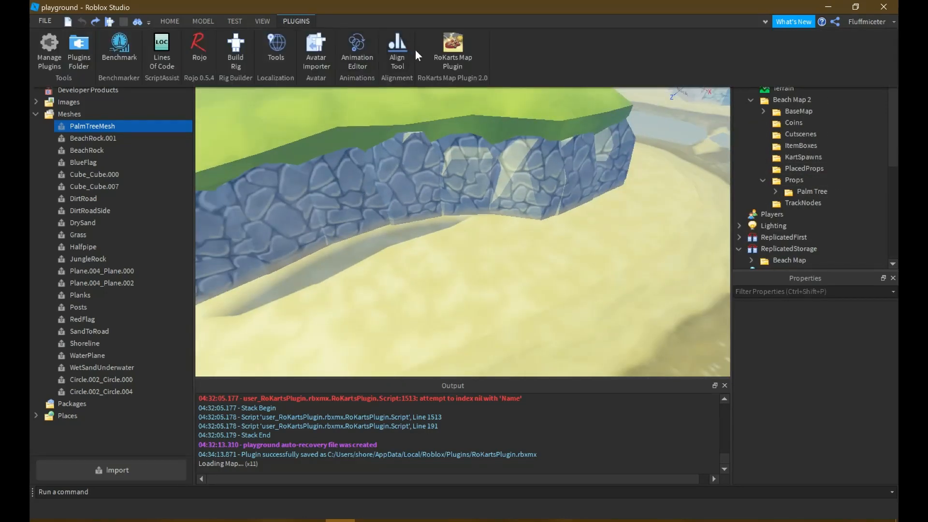
pyautogui.click(452, 54)
pyautogui.click(850, 191)
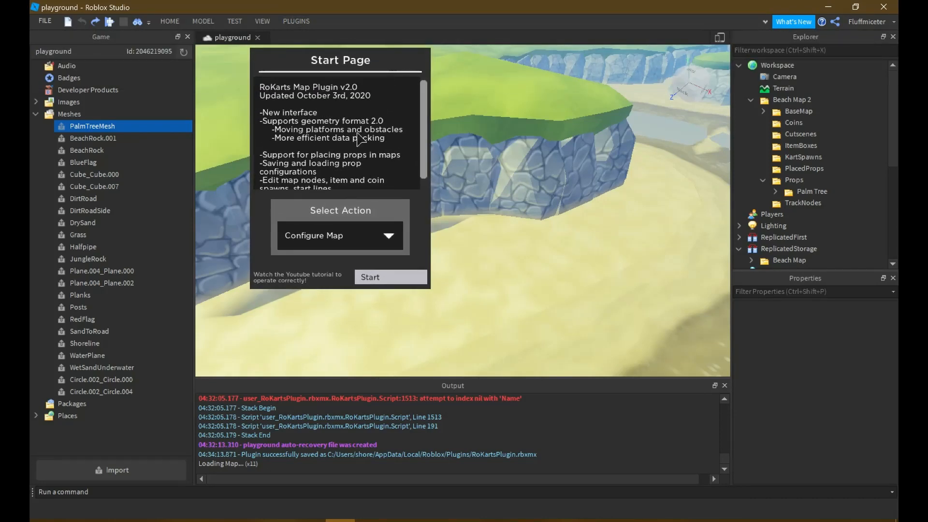
pyautogui.click(393, 282)
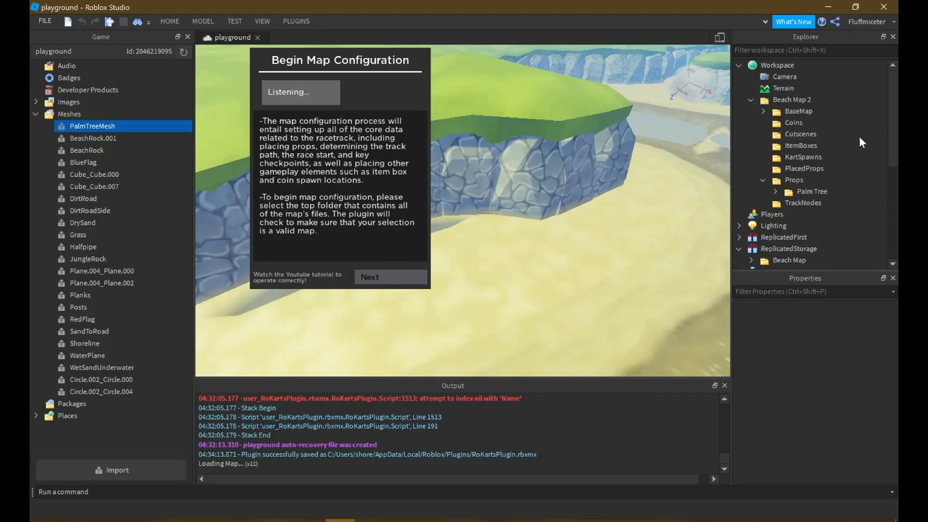
pyautogui.click(793, 100)
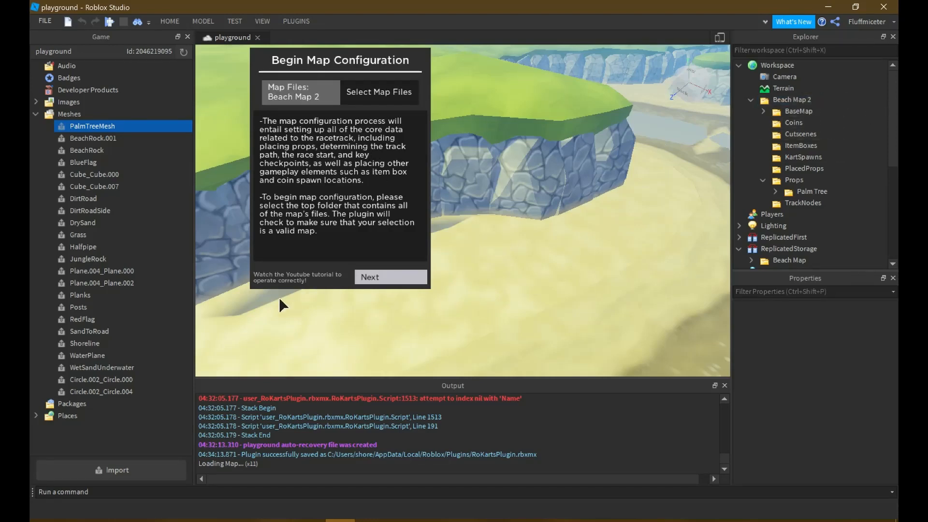
pyautogui.click(362, 280)
pyautogui.click(372, 279)
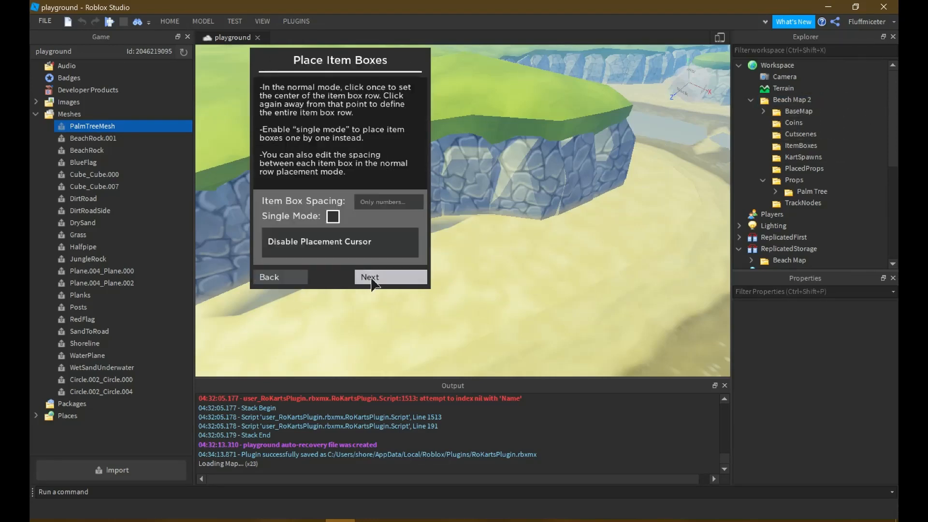
pyautogui.click(292, 279)
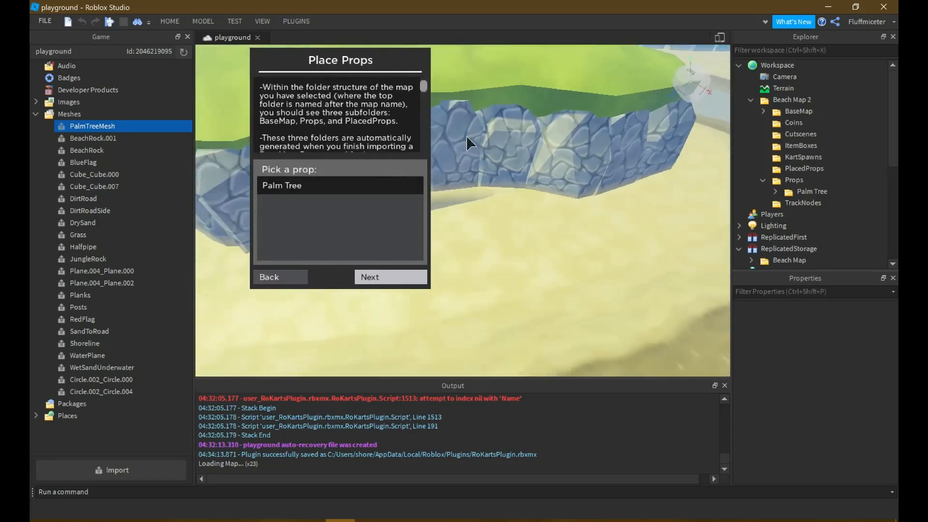
# Place one Palm Tree prop on the sand in front of the stone wall
pyautogui.click(285, 188)
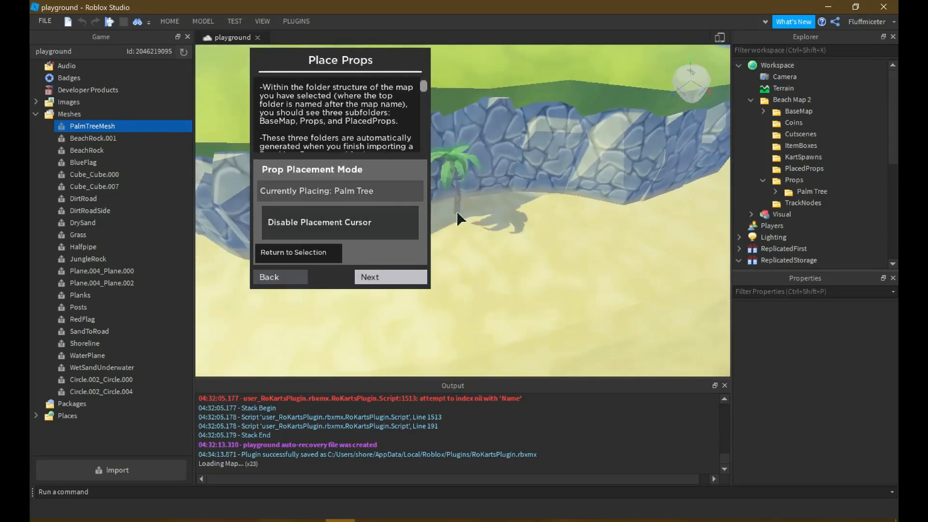
pyautogui.moveTo(458, 211); pyautogui.dragTo(430, 230, button='right')
pyautogui.click(522, 199)
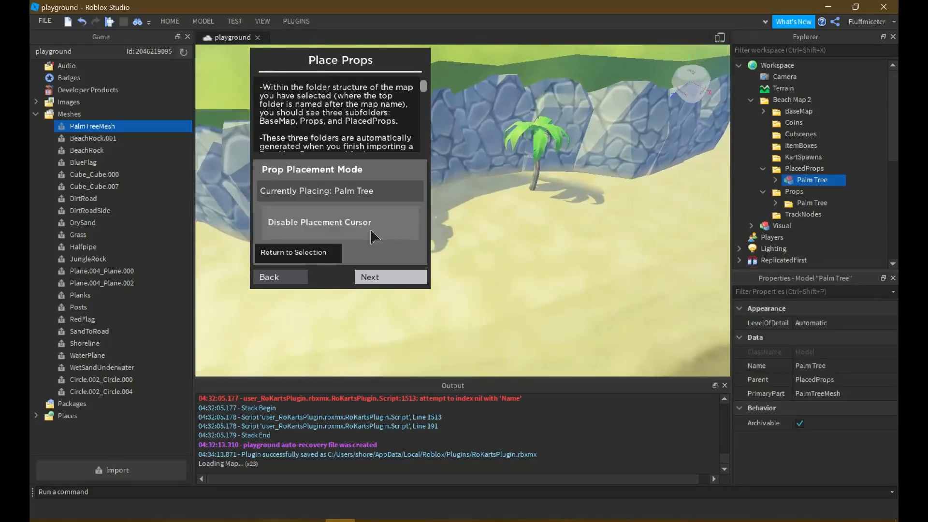
# Toggle the prop placement cursor and leave it disabled
pyautogui.click(370, 228)
pyautogui.click(370, 228)
pyautogui.press('w')
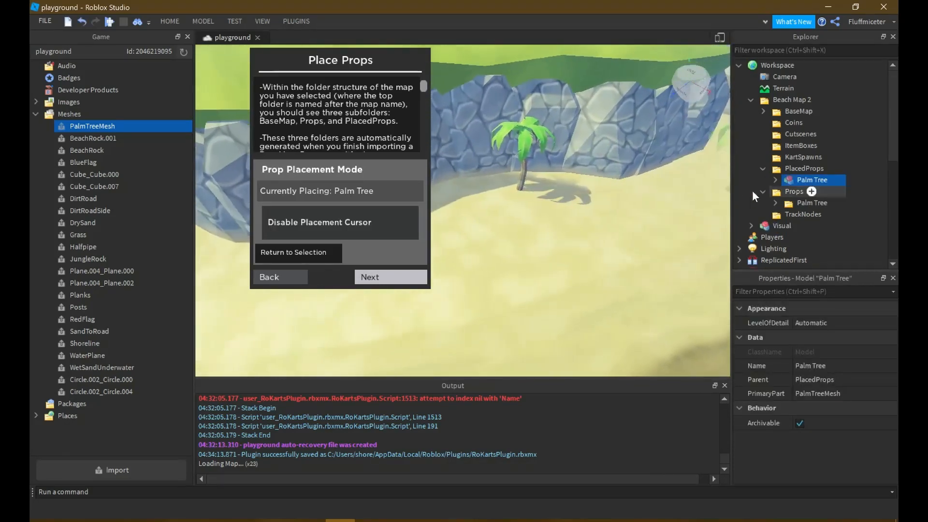
pyautogui.click(375, 235)
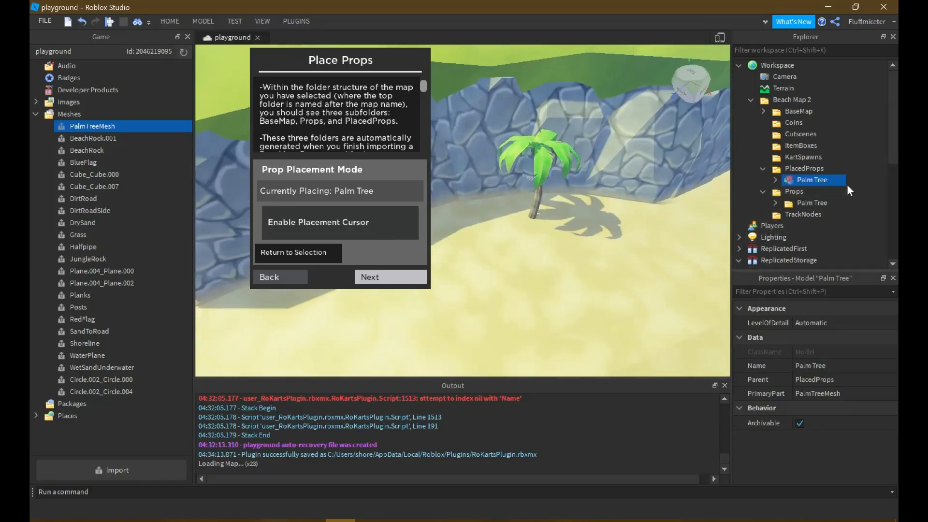
# Rotate the placed Palm Tree model around its vertical axis with the Rotate tool
pyautogui.click(191, 22)
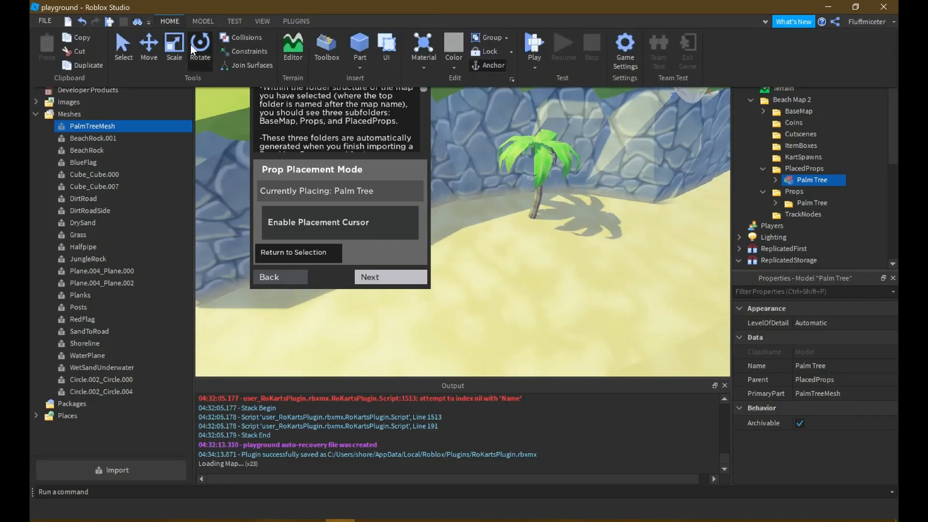
pyautogui.click(116, 29)
pyautogui.press('w')
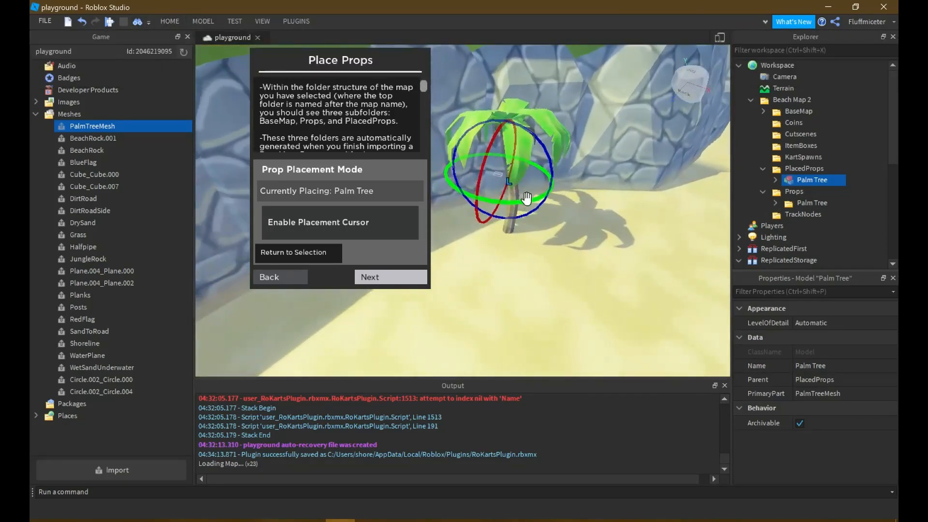
pyautogui.moveTo(529, 200); pyautogui.dragTo(443, 170)
pyautogui.press('d')
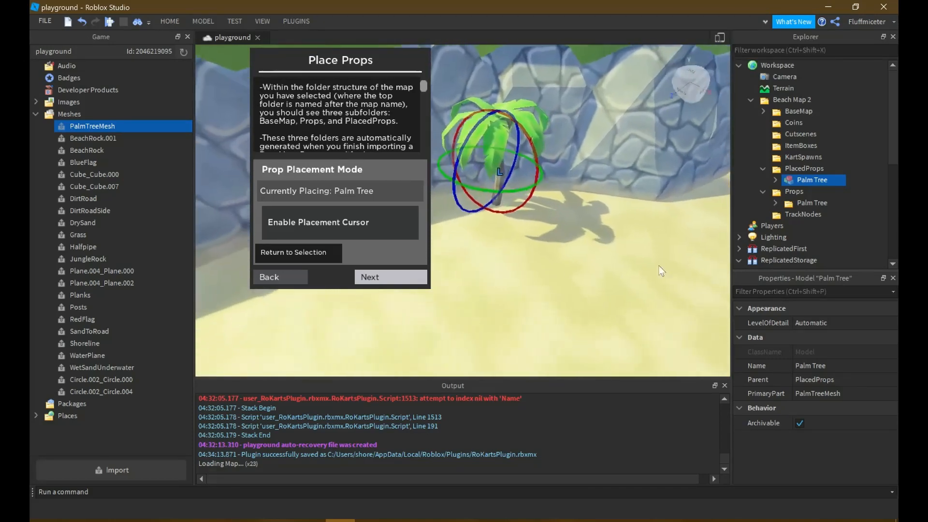
# Tilt the placed Palm Tree model slightly with the Rotate tool
pyautogui.moveTo(659, 269); pyautogui.dragTo(547, 218, button='right')
pyautogui.press('w')
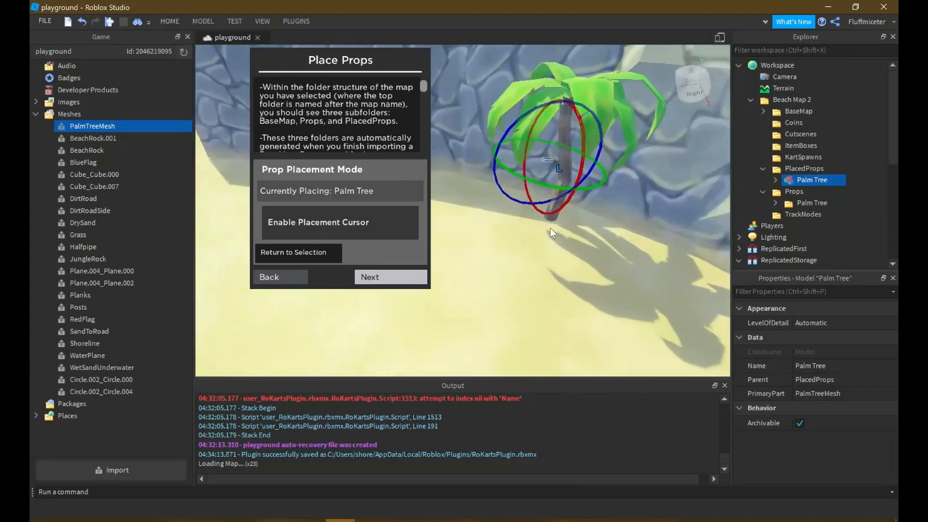
pyautogui.moveTo(586, 214); pyautogui.dragTo(599, 210)
pyautogui.press('d')
pyautogui.moveTo(596, 207); pyautogui.dragTo(561, 222, button='right')
pyautogui.press('e')
pyautogui.moveTo(295, 150); pyautogui.dragTo(354, 192, button='right')
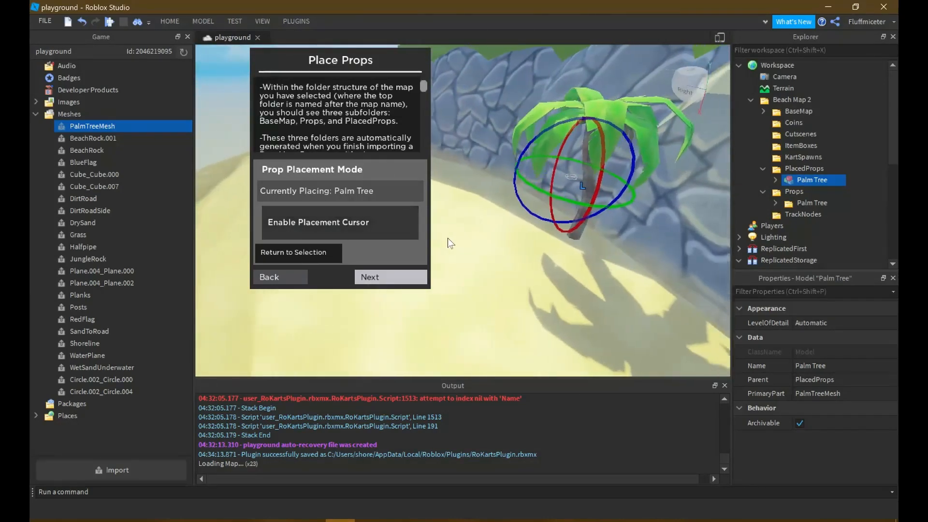
# Examine where the base of the palm tree's trunk meets the sand, up close and from several angles
pyautogui.press('q')
pyautogui.moveTo(599, 280); pyautogui.dragTo(563, 199, button='right')
pyautogui.press('q')
pyautogui.press('e')
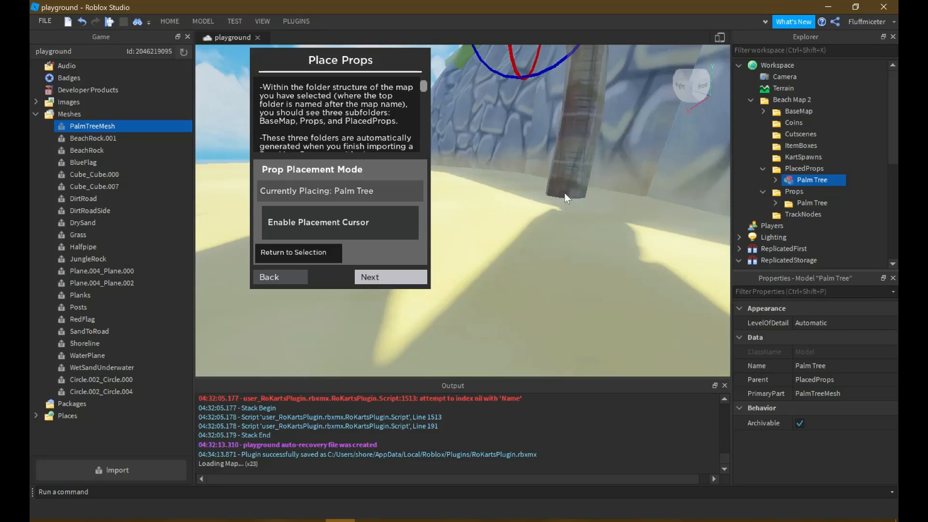
pyautogui.press('s')
pyautogui.moveTo(561, 200); pyautogui.dragTo(572, 214, button='right')
pyautogui.press('s')
pyautogui.moveTo(490, 187); pyautogui.dragTo(312, 82, button='right')
pyautogui.press('w')
# Try to move the Palm Tree along its red axis, away from the stone wall, with the Move tool
pyautogui.click(171, 22)
pyautogui.click(152, 48)
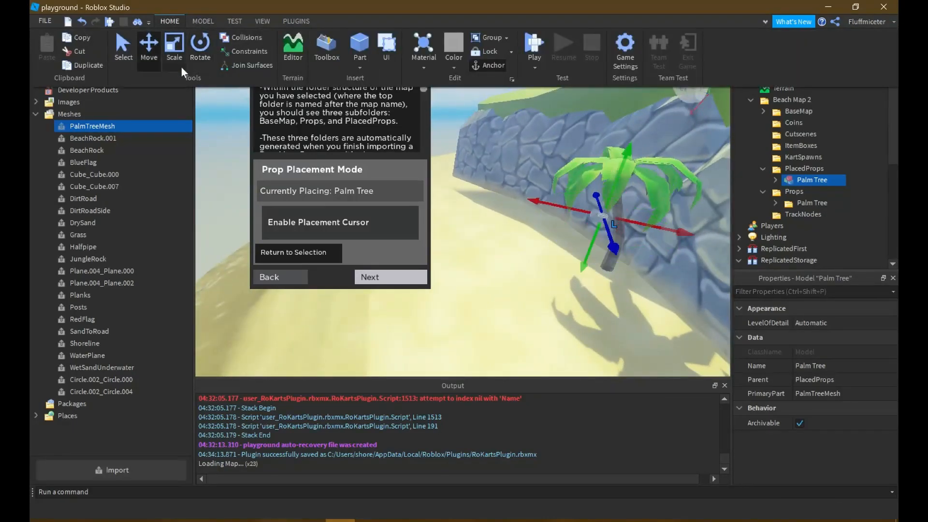
pyautogui.moveTo(579, 209); pyautogui.dragTo(516, 196)
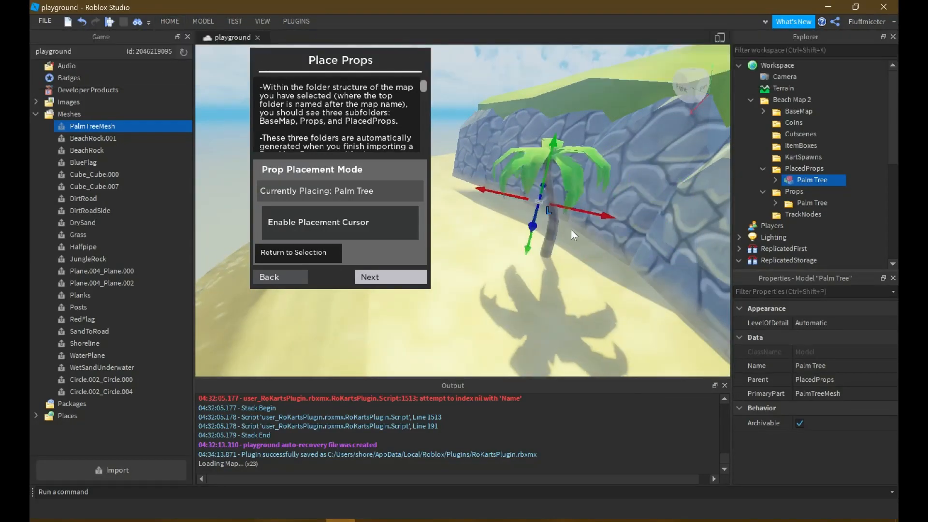
pyautogui.scroll(5, 623, 251)
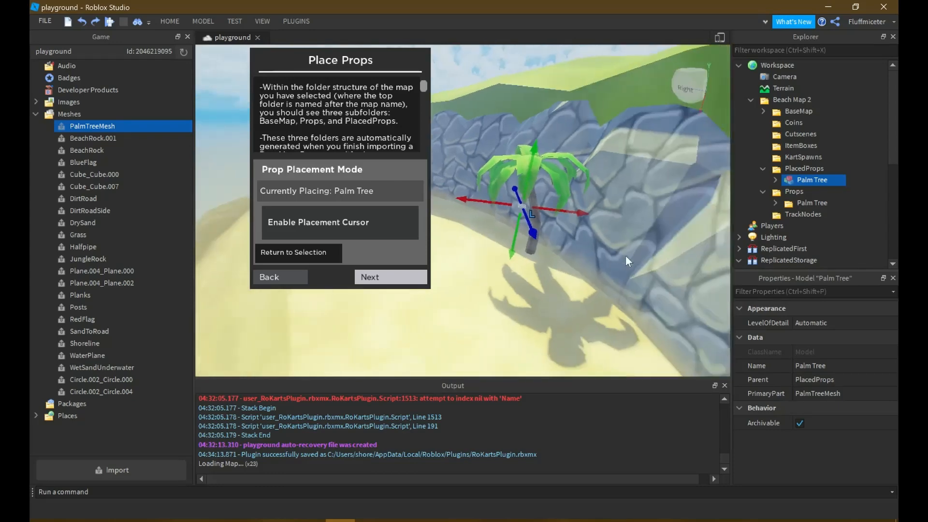
pyautogui.moveTo(610, 259); pyautogui.dragTo(507, 224, button='right')
pyautogui.scroll(3, 622, 201)
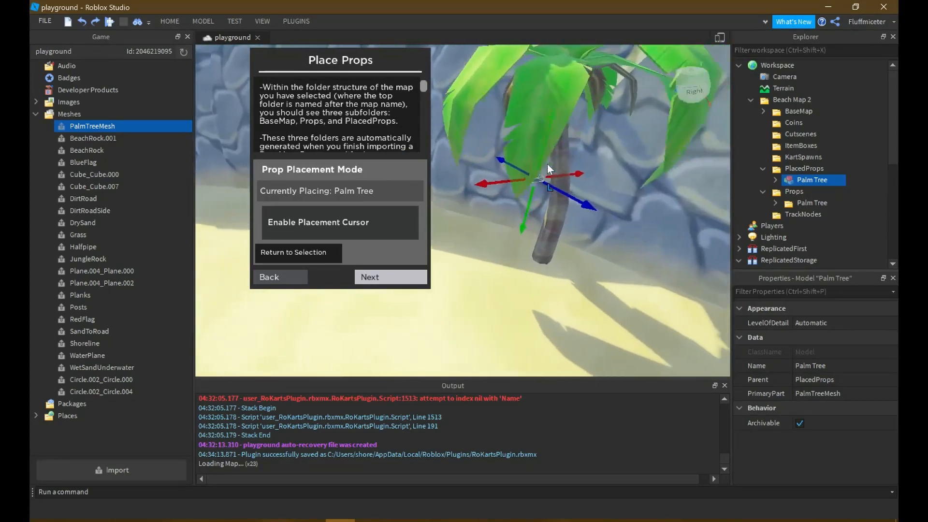
pyautogui.click(165, 19)
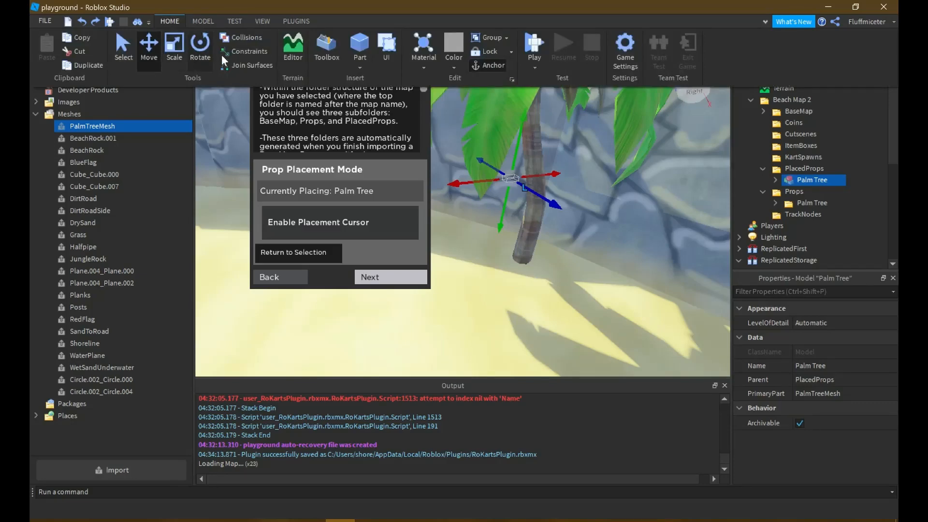
pyautogui.click(304, 20)
pyautogui.click(352, 108)
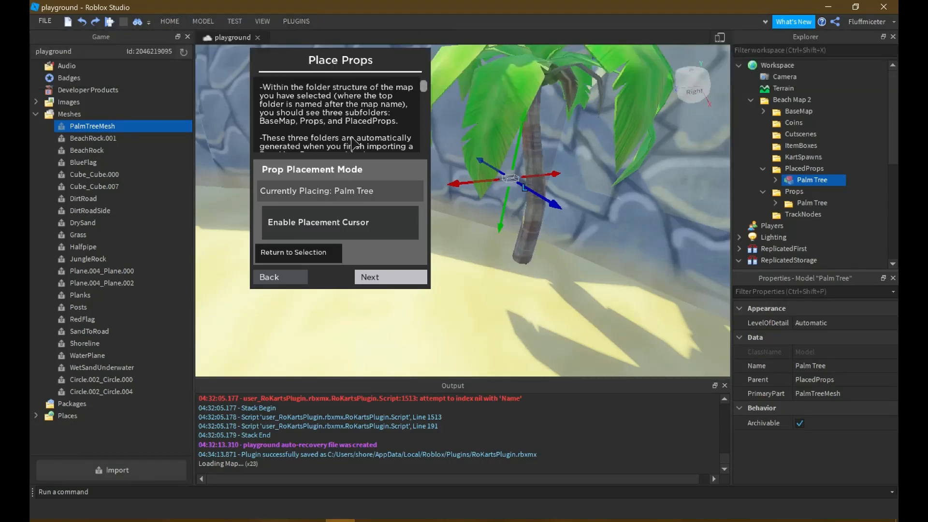
pyautogui.moveTo(398, 126); pyautogui.dragTo(470, 117, button='right')
pyautogui.press('s')
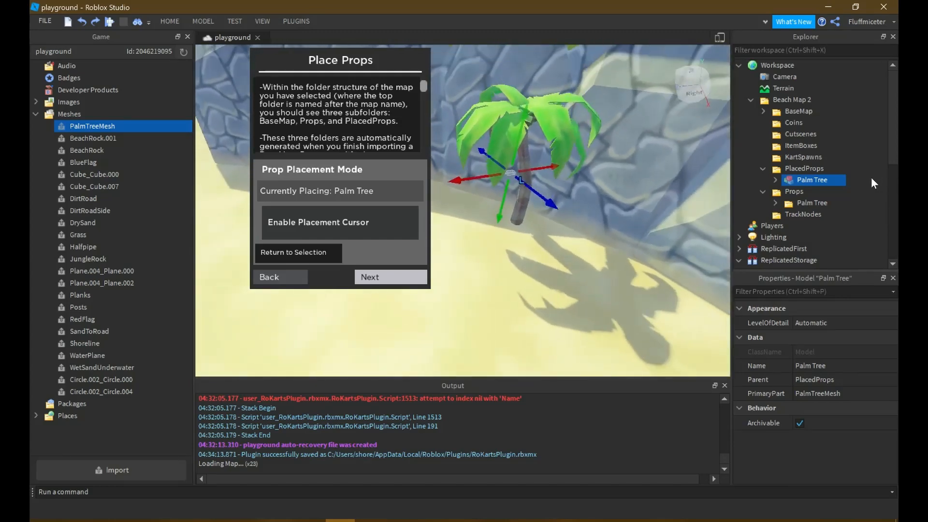
# Enable the prop placement cursor and place a second Palm Tree on the sand beside the first one
pyautogui.click(871, 177)
pyautogui.click(320, 224)
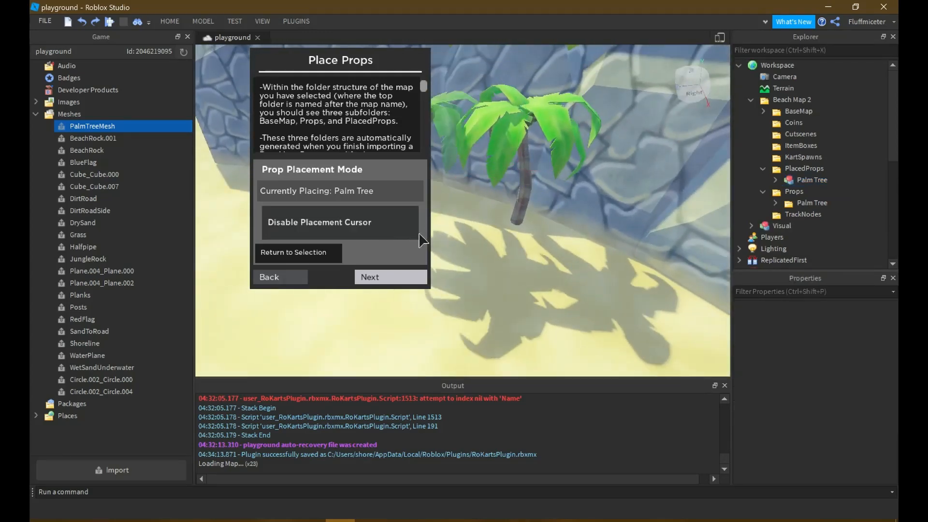
pyautogui.click(323, 227)
pyautogui.click(317, 229)
pyautogui.moveTo(485, 261); pyautogui.dragTo(464, 245, button='right')
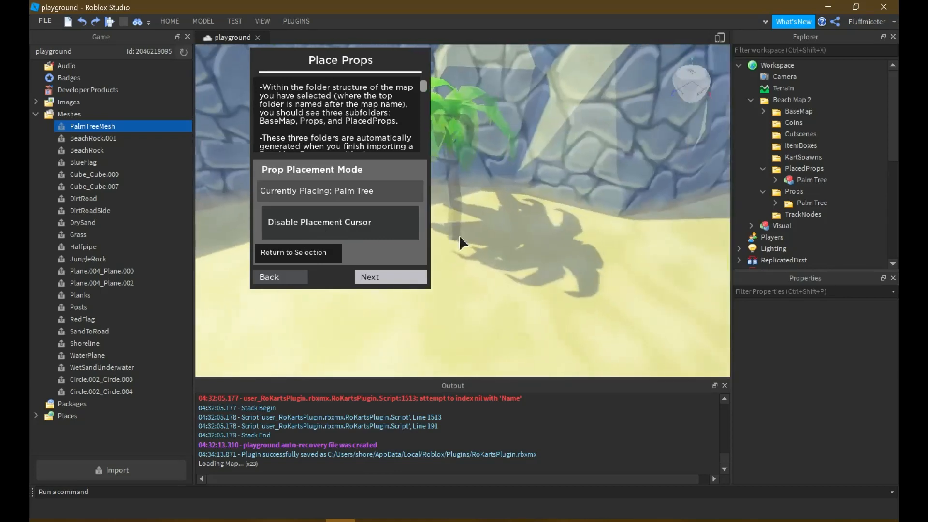
pyautogui.press('s')
pyautogui.moveTo(640, 238); pyautogui.dragTo(564, 217, button='right')
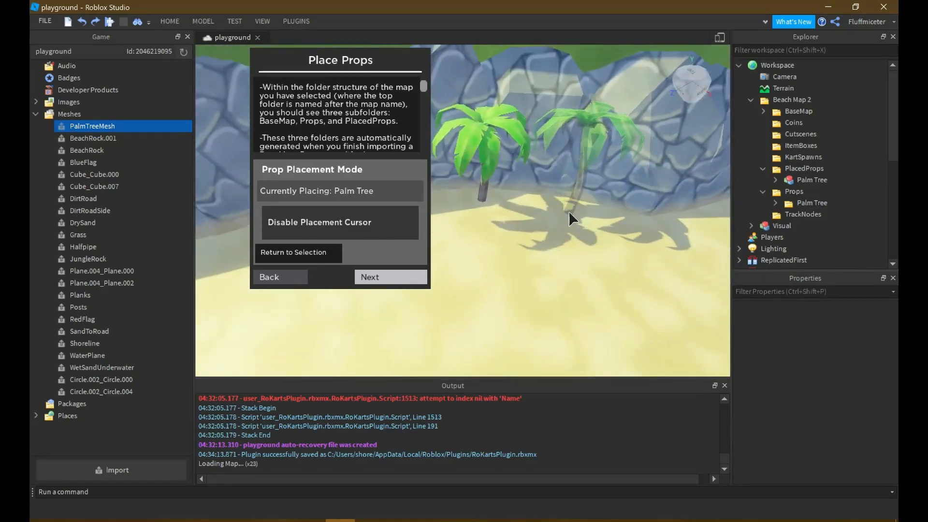
pyautogui.click(561, 215)
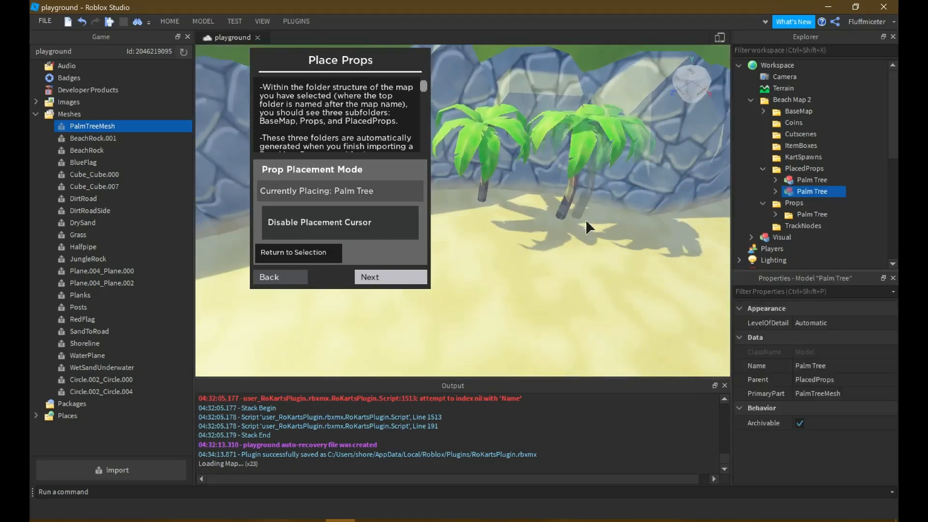
# Place a third Palm Tree on the sand near the stone wall
pyautogui.moveTo(585, 219); pyautogui.dragTo(581, 245, button='right')
pyautogui.press('s')
pyautogui.click(556, 249)
pyautogui.press('s')
pyautogui.press('a')
pyautogui.moveTo(542, 267); pyautogui.dragTo(517, 264, button='right')
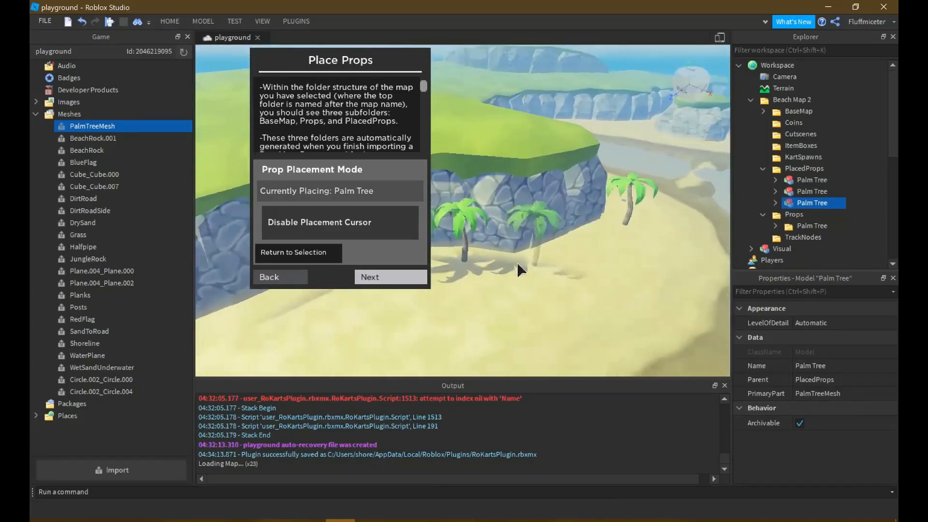
pyautogui.press('s')
pyautogui.press('w')
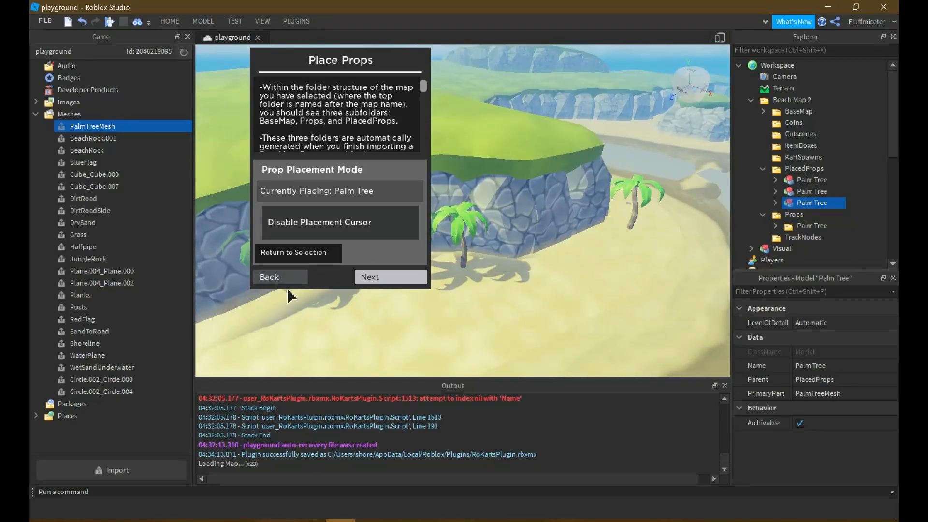
# Go back to the Transfer Data page and select the Beach Map folder in ReplicatedStorage as the transfer source
pyautogui.click(298, 282)
pyautogui.click(378, 220)
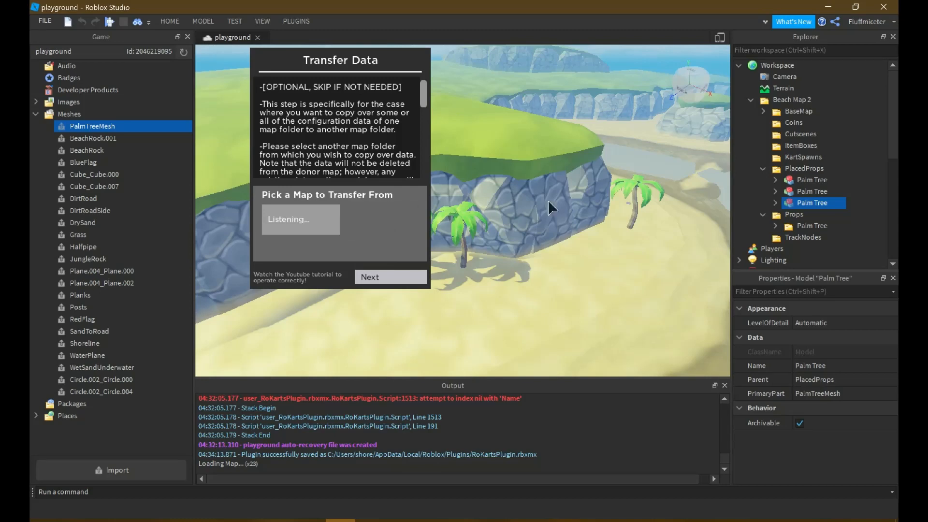
pyautogui.click(871, 176)
pyautogui.scroll(-3, 864, 183)
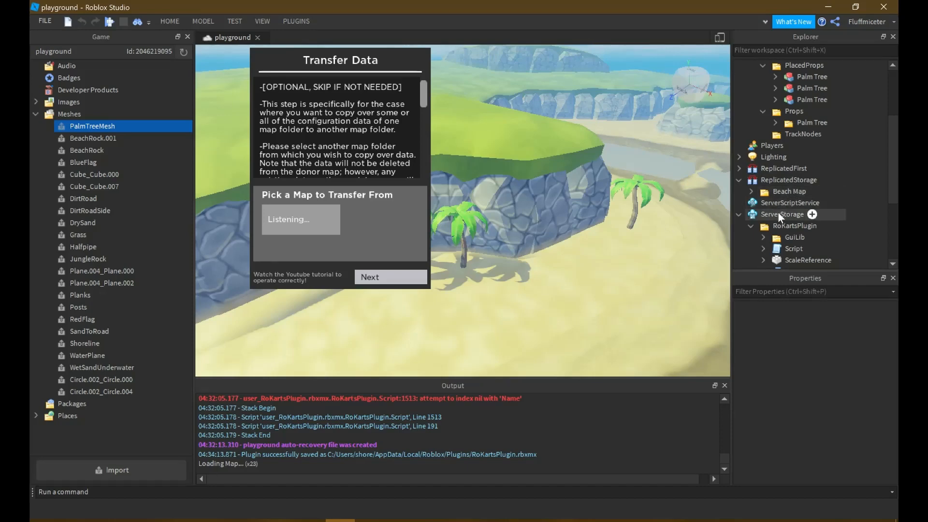
pyautogui.click(782, 192)
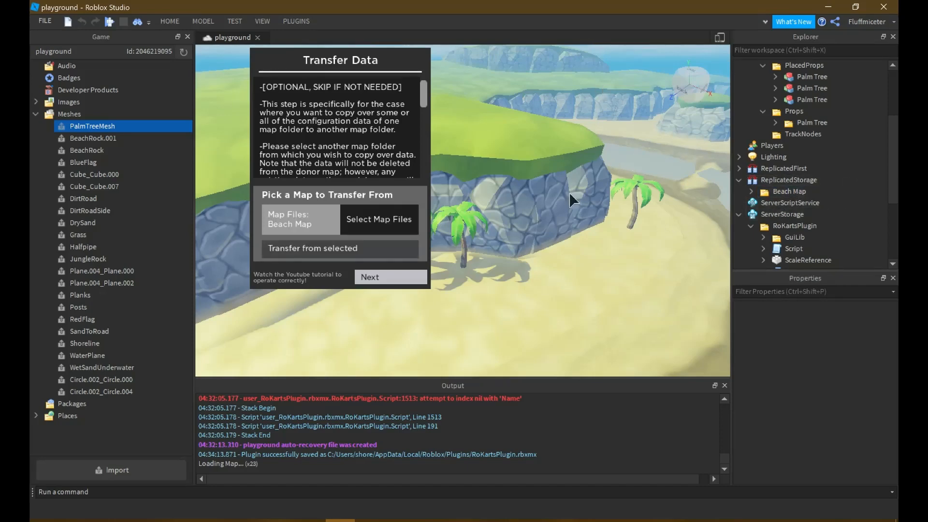
# Transfer only the Props data from Beach Map, leaving all other data types unchecked, and overwrite the existing data
pyautogui.click(387, 256)
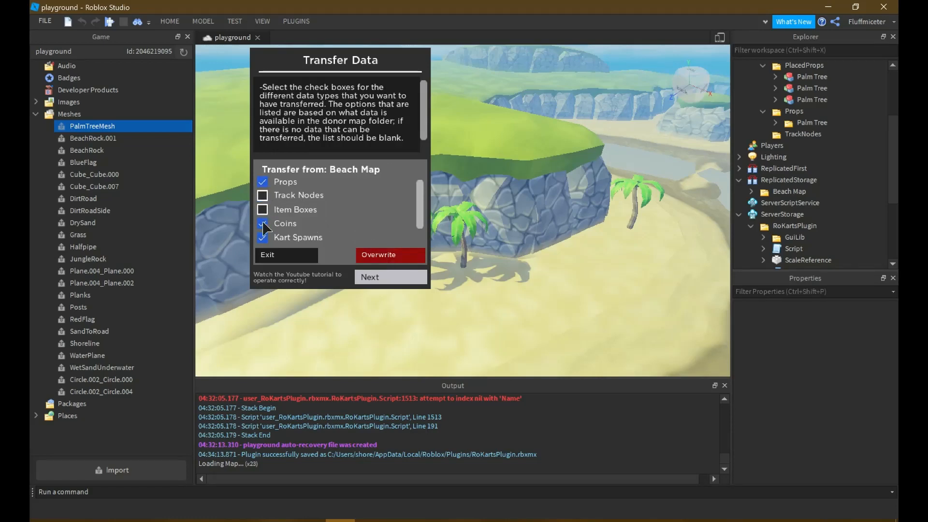
pyautogui.scroll(-1, 267, 241)
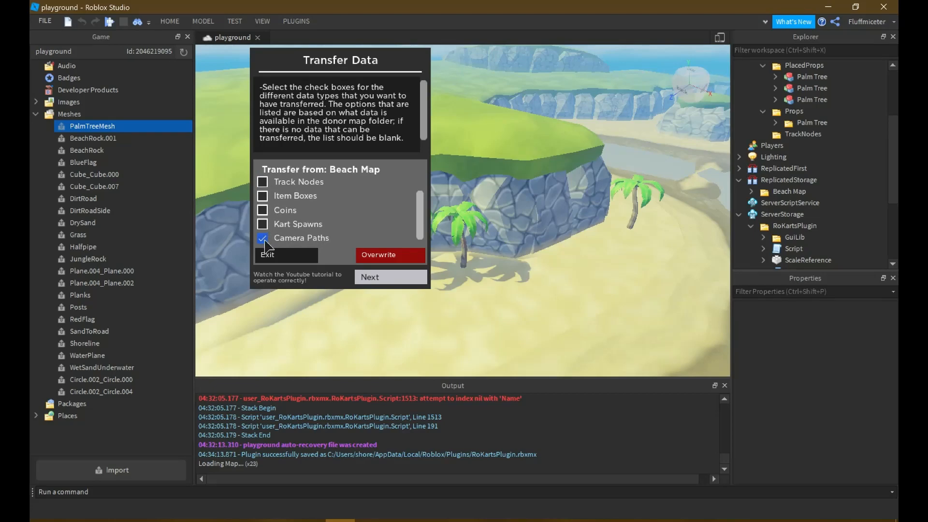
pyautogui.click(375, 256)
pyautogui.moveTo(575, 222); pyautogui.dragTo(573, 223, button='right')
pyautogui.press('w')
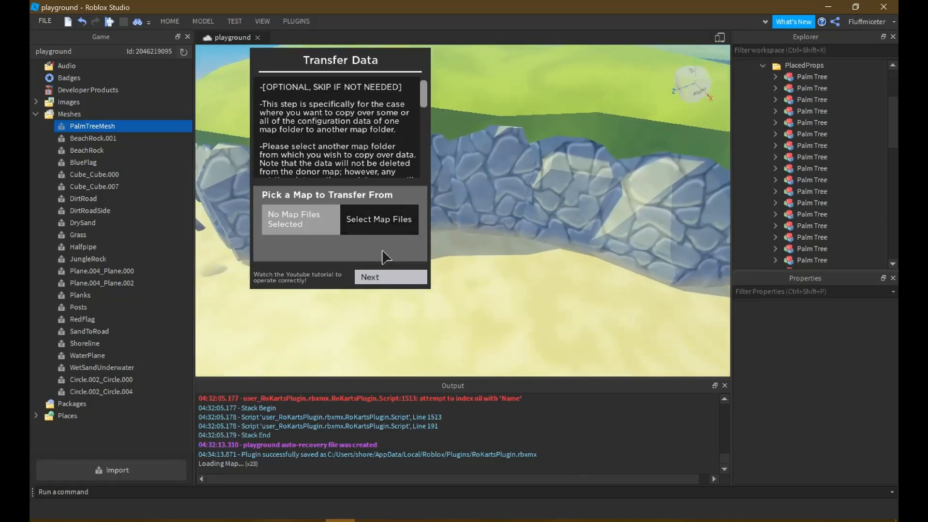
# Continue to the Place Props page and look over the transferred palm trees on the beach
pyautogui.click(382, 277)
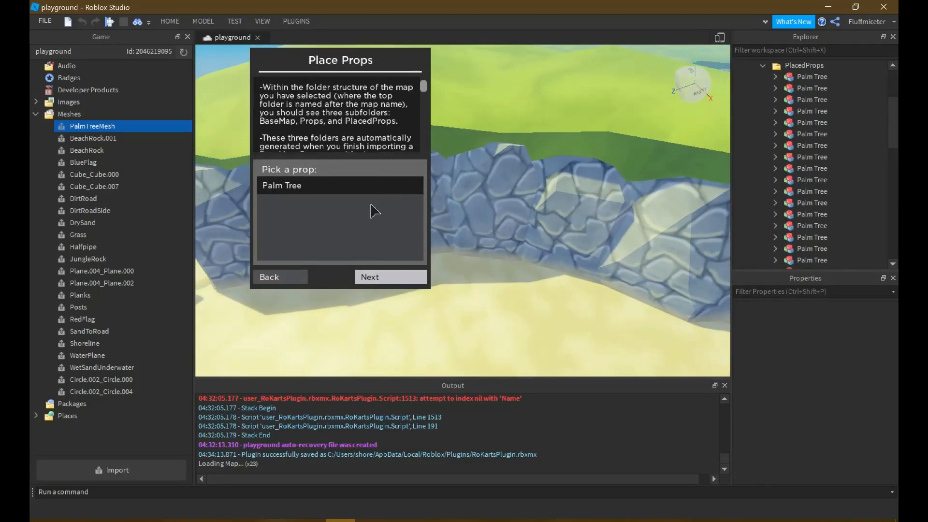
pyautogui.press('w')
pyautogui.moveTo(645, 212); pyautogui.dragTo(601, 202, button='right')
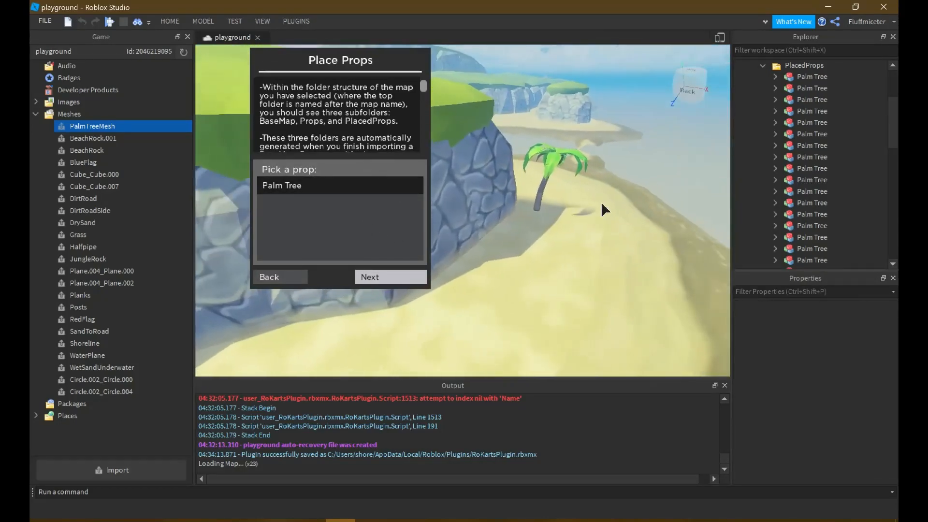
pyautogui.press('w')
pyautogui.moveTo(526, 166); pyautogui.dragTo(584, 201, button='right')
pyautogui.press('s')
pyautogui.press('w')
pyautogui.press('w')
# Examine the contents of the Palm Tree folder under Props, and collapse and deselect it
pyautogui.scroll(-10, 817, 116)
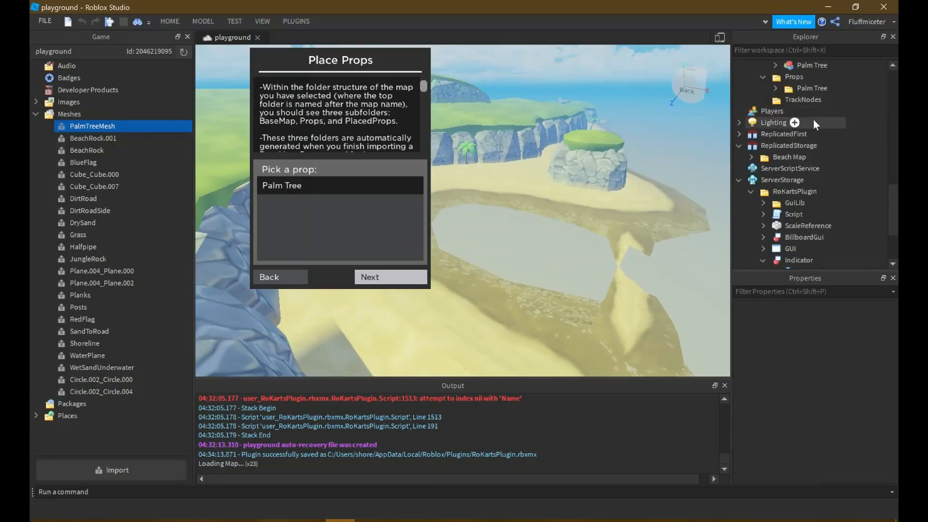
pyautogui.click(798, 88)
pyautogui.click(775, 90)
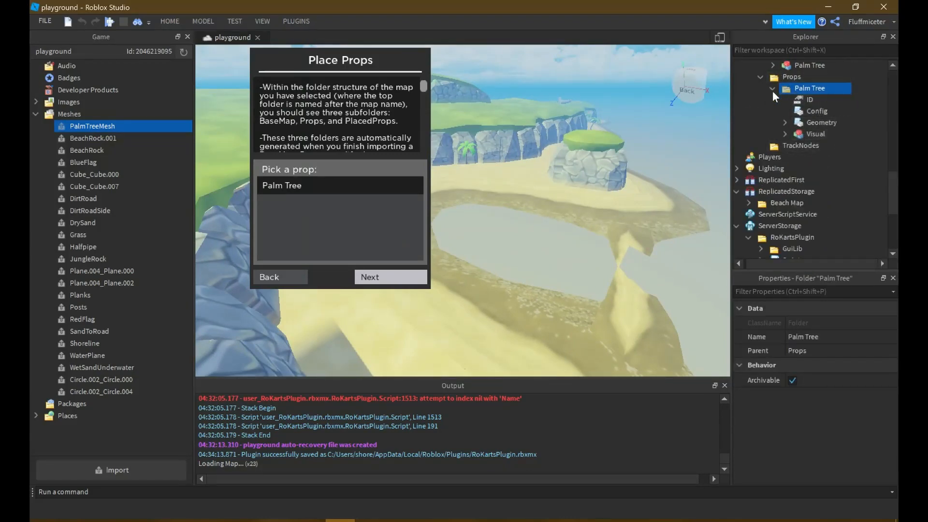
pyautogui.click(773, 91)
pyautogui.click(863, 100)
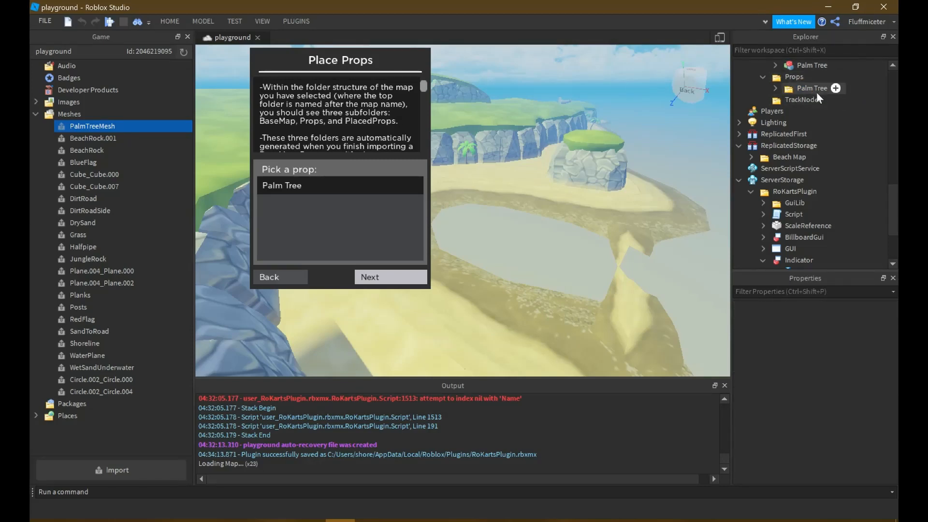
pyautogui.press('w')
pyautogui.moveTo(657, 149); pyautogui.dragTo(562, 209, button='right')
pyautogui.press('w')
pyautogui.press('w')
pyautogui.press('s')
pyautogui.press('w')
pyautogui.press('s')
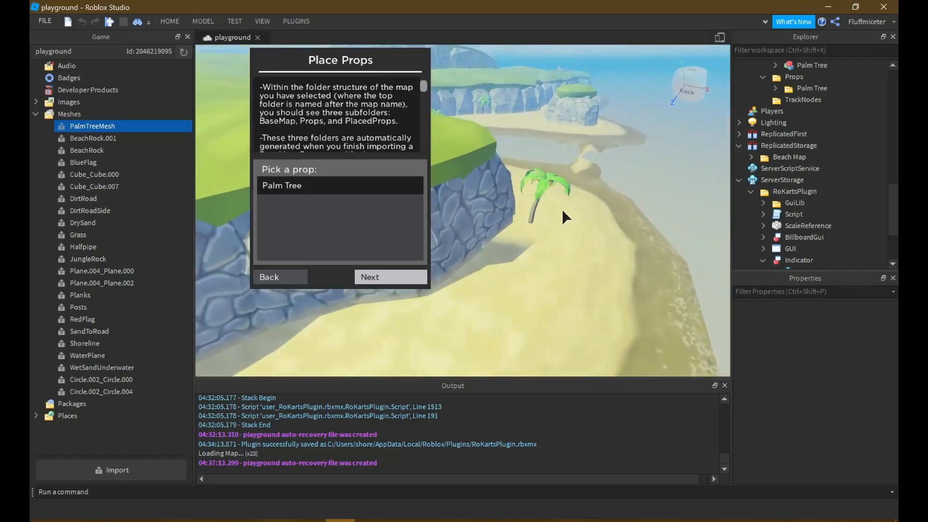
# Collapse the PlacedProps folder of Beach Map 2 and view the map from above the stone wall
pyautogui.scroll(5, 850, 112)
pyautogui.scroll(5, 859, 121)
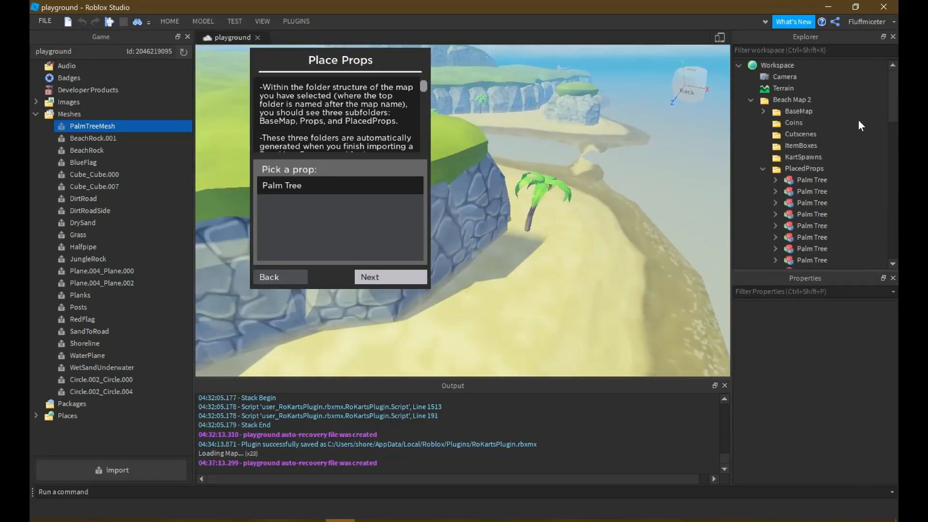
pyautogui.click(763, 169)
pyautogui.press('w')
pyautogui.moveTo(526, 144); pyautogui.dragTo(851, 100, button='right')
pyautogui.press('s')
pyautogui.press('s')
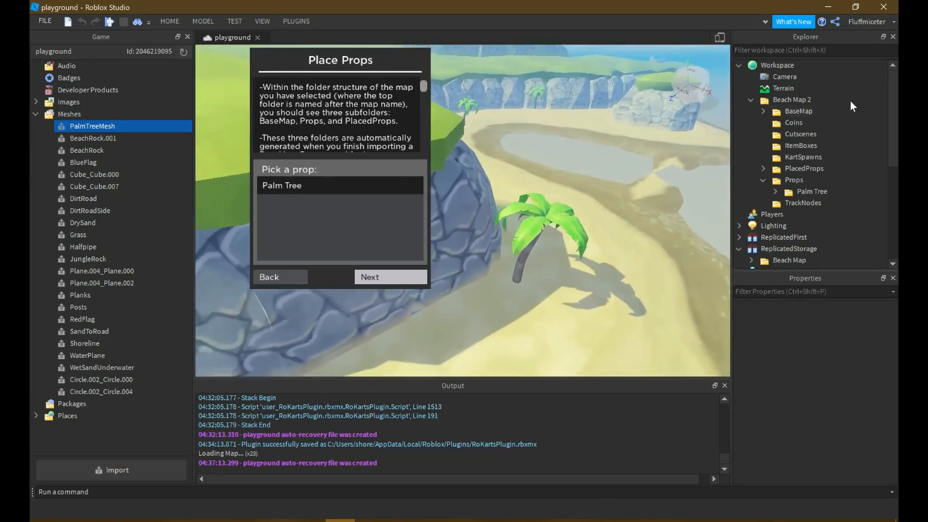
pyautogui.moveTo(438, 169); pyautogui.dragTo(419, 202, button='right')
pyautogui.press('e')
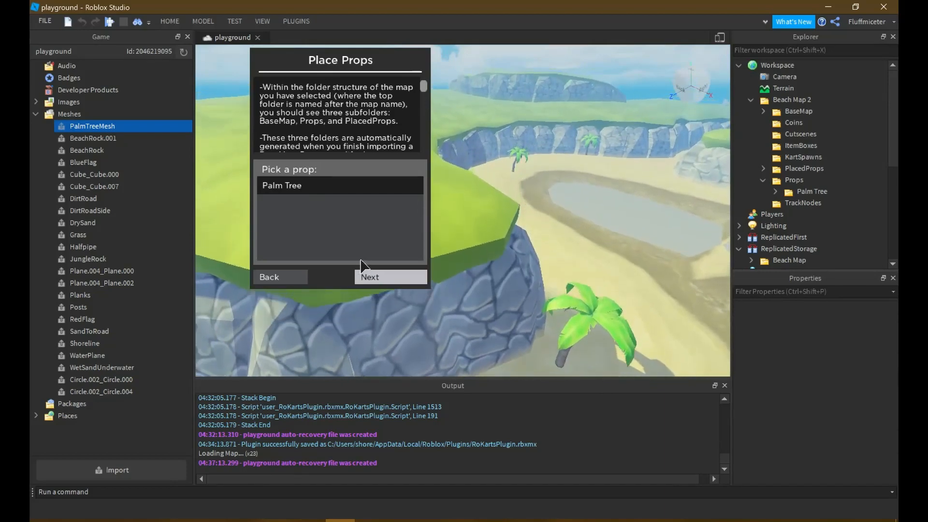
# Reopen the RoKarts Map Plugin with the Prop Import action and continue to the Import Visual Meshes page
pyautogui.click(298, 20)
pyautogui.click(448, 46)
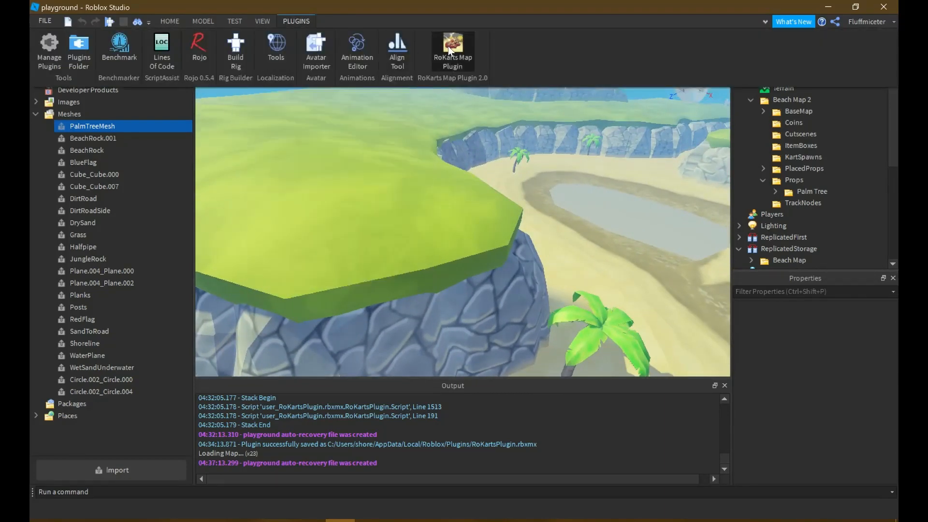
pyautogui.click(447, 50)
pyautogui.click(364, 241)
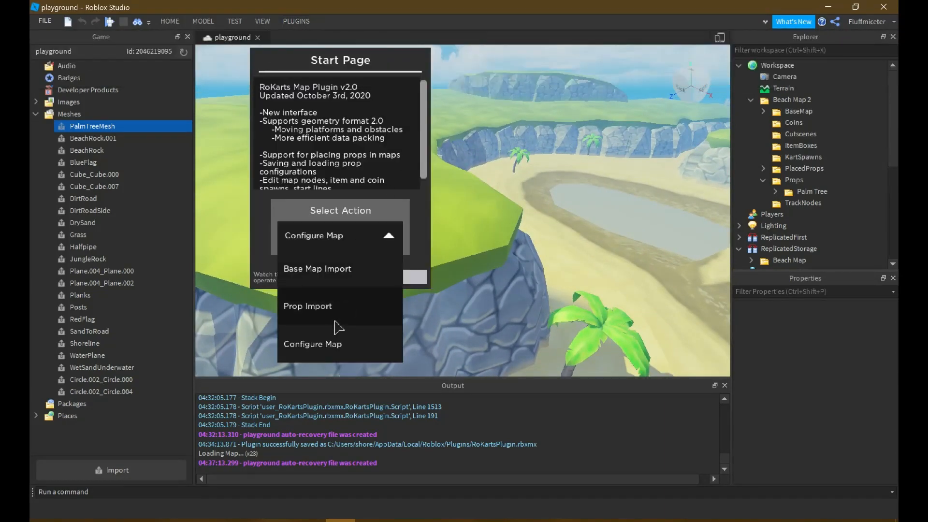
pyautogui.click(372, 306)
pyautogui.click(385, 278)
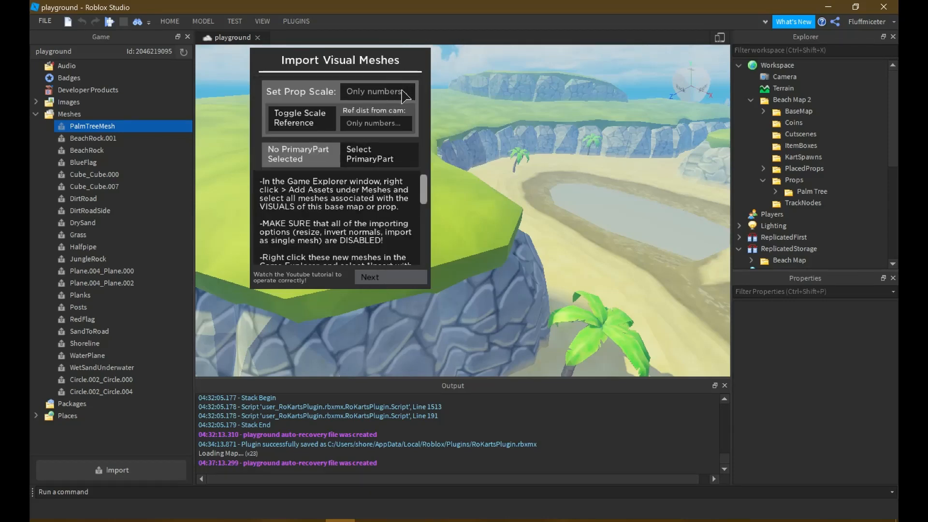
# Insert the PalmTreeMesh asset from the game's Meshes into the workspace
pyautogui.rightClick(115, 122)
pyautogui.click(170, 169)
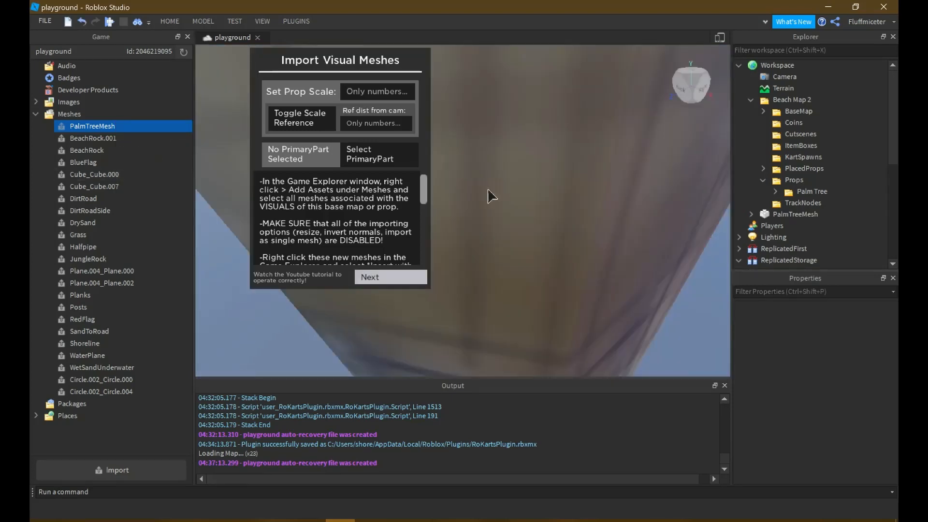
# Set the prop scale to 12 for the imported palm tree mesh and view the enlarged tree from farther back
pyautogui.scroll(-5, 526, 175)
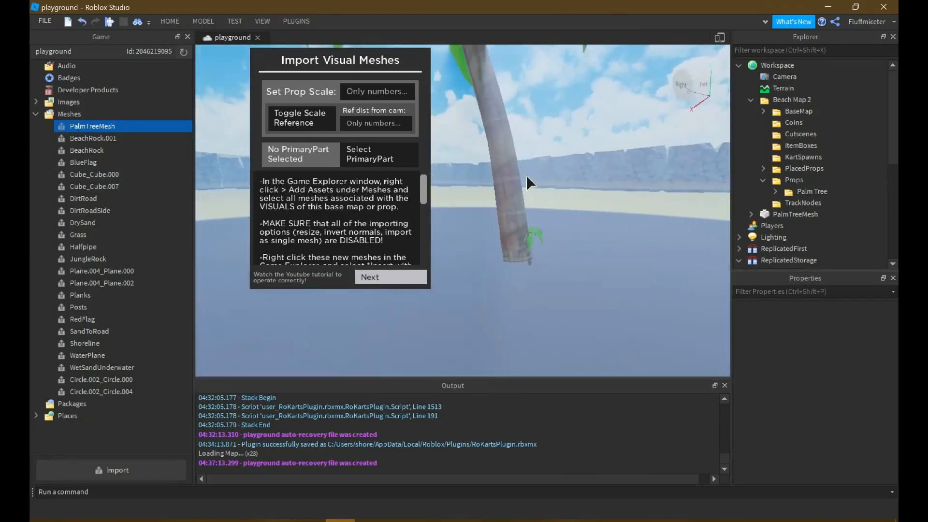
pyautogui.moveTo(526, 175); pyautogui.dragTo(429, 118, button='right')
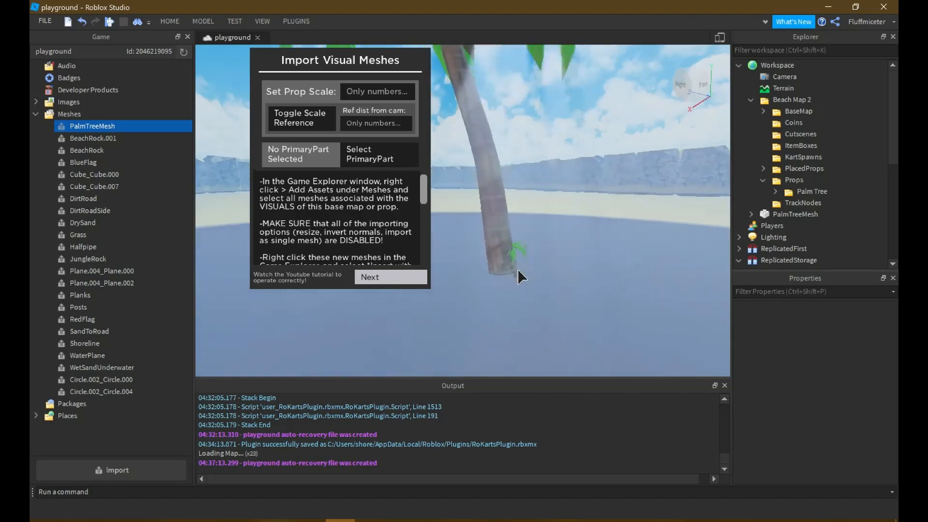
pyautogui.scroll(3, 518, 269)
pyautogui.click(398, 97)
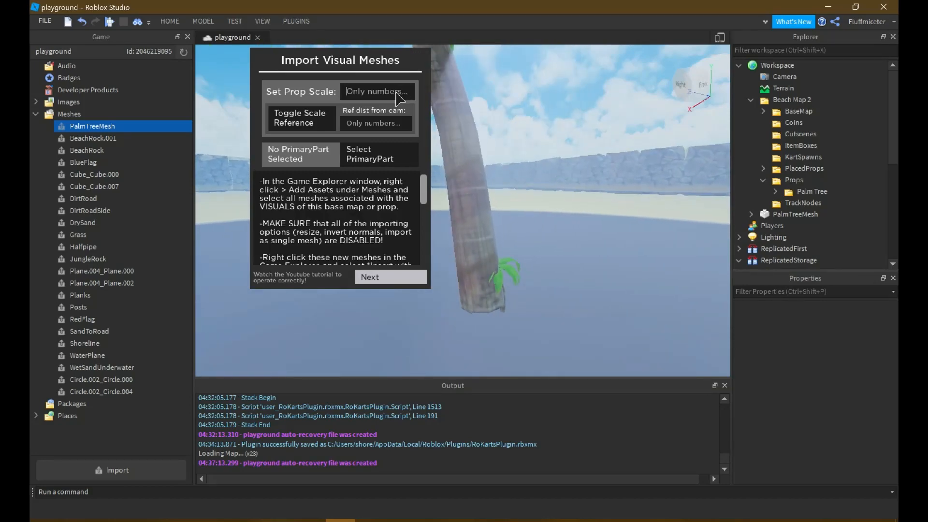
pyautogui.press('Return')
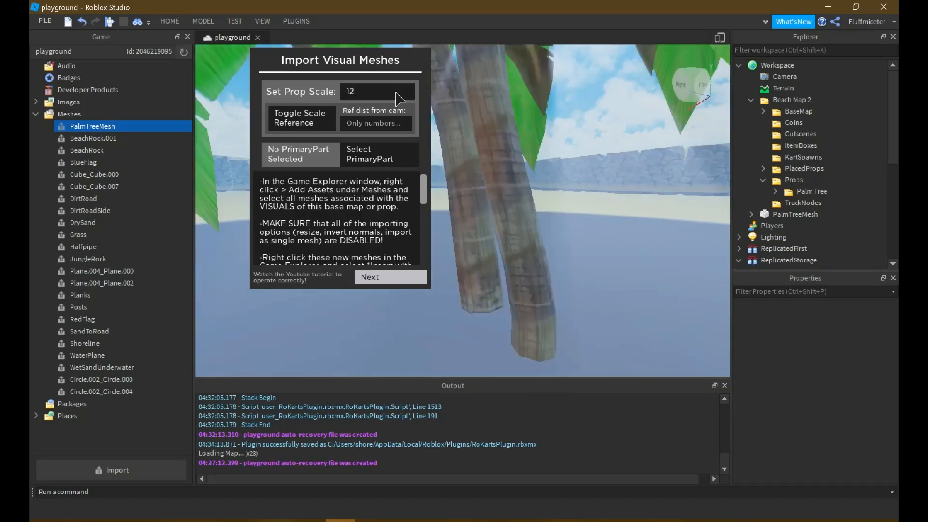
pyautogui.scroll(-5, 475, 121)
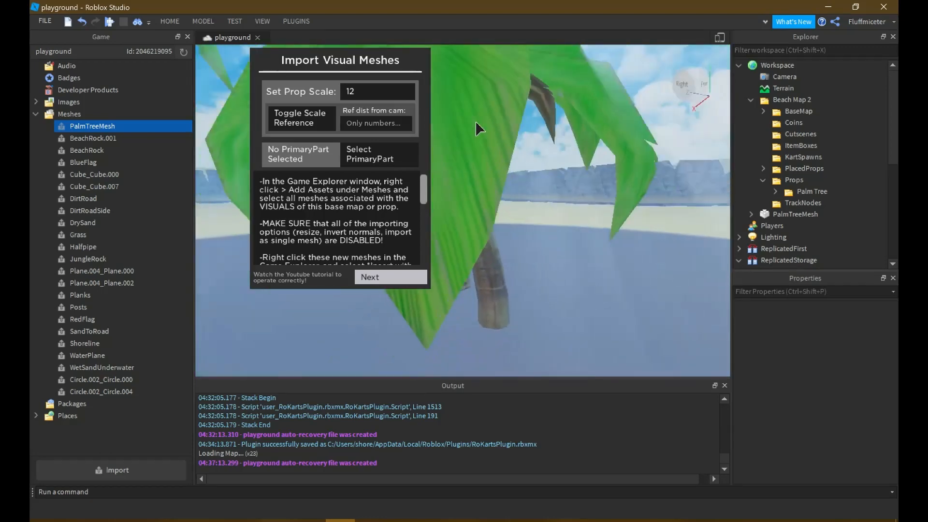
pyautogui.moveTo(476, 121); pyautogui.dragTo(475, 120, button='right')
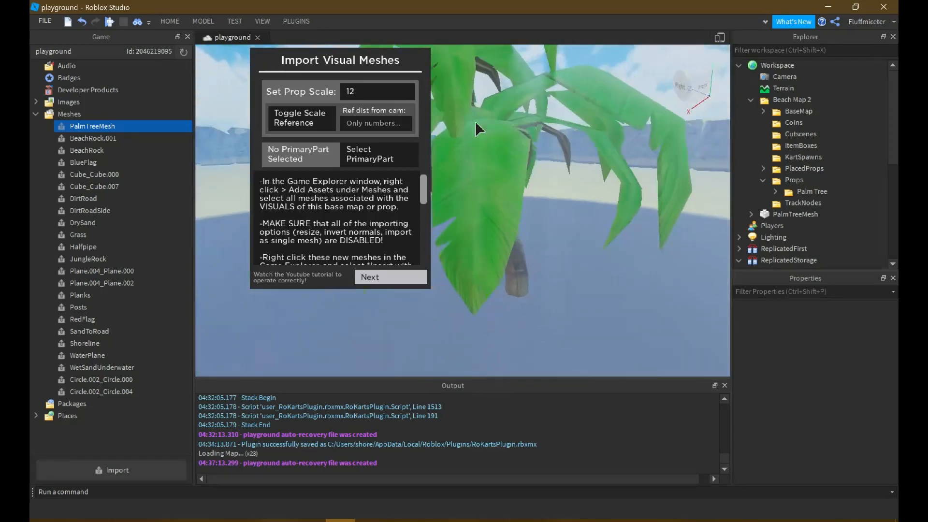
# Continue to the Adjust Prop Anchor Point page and move the Visual model so the anchor circle sits near the trunk base
pyautogui.click(390, 277)
pyautogui.click(174, 21)
pyautogui.click(149, 47)
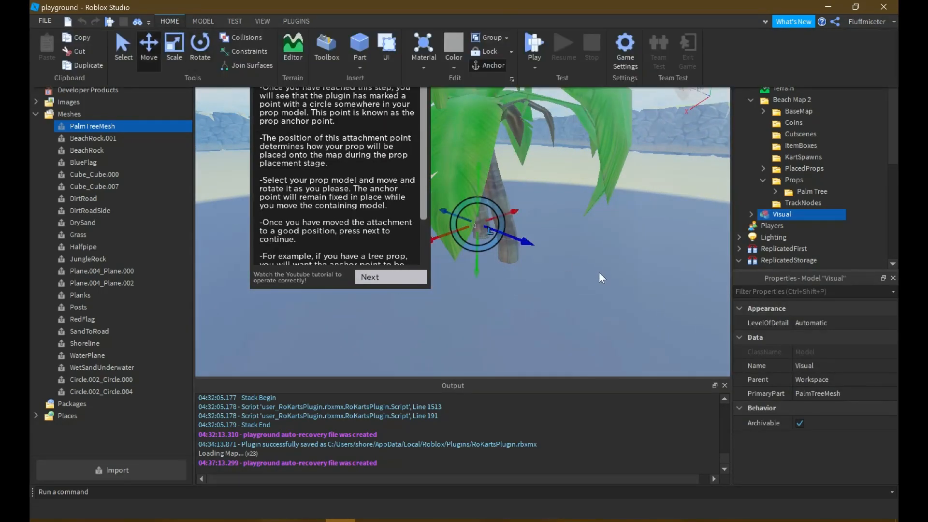
pyautogui.moveTo(599, 273); pyautogui.dragTo(561, 254, button='right')
pyautogui.moveTo(550, 251); pyautogui.dragTo(539, 129)
pyautogui.moveTo(539, 129); pyautogui.dragTo(505, 111, button='right')
pyautogui.moveTo(500, 98); pyautogui.dragTo(454, 99)
pyautogui.moveTo(579, 253); pyautogui.dragTo(580, 259, button='right')
pyautogui.press('a')
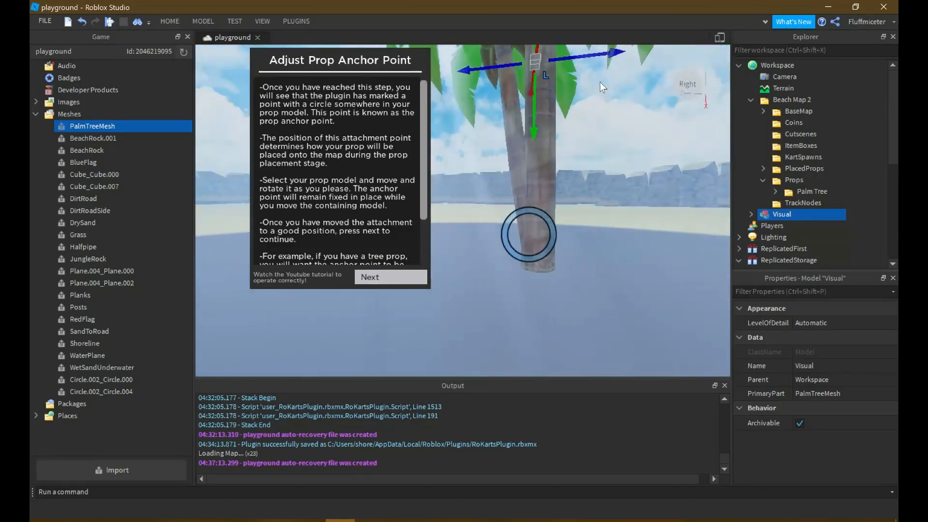
# Fine-tune the Visual model's position to align the trunk base with the anchor circle, and continue to the Import OBJ Collision Files page
pyautogui.moveTo(611, 58); pyautogui.dragTo(599, 58)
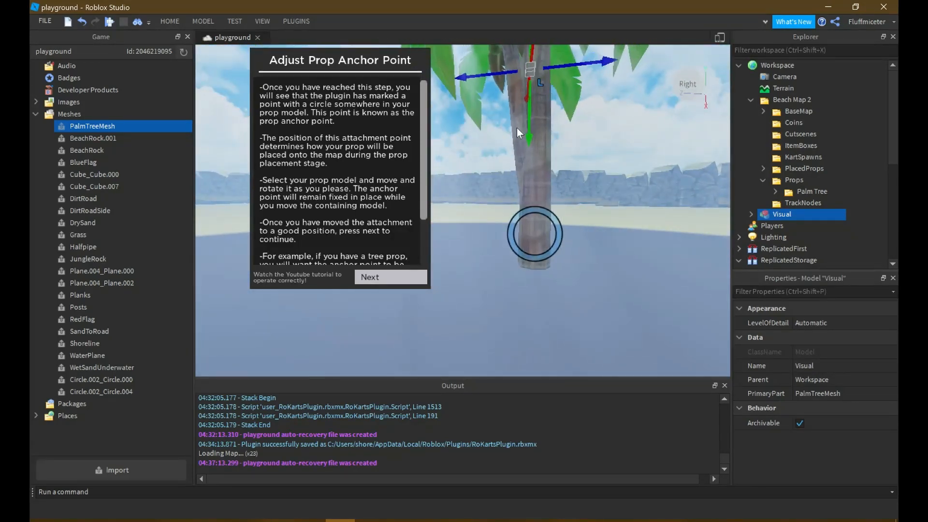
pyautogui.moveTo(527, 128); pyautogui.dragTo(528, 114)
pyautogui.moveTo(529, 114); pyautogui.dragTo(531, 114, button='right')
pyautogui.press('s')
pyautogui.click(377, 279)
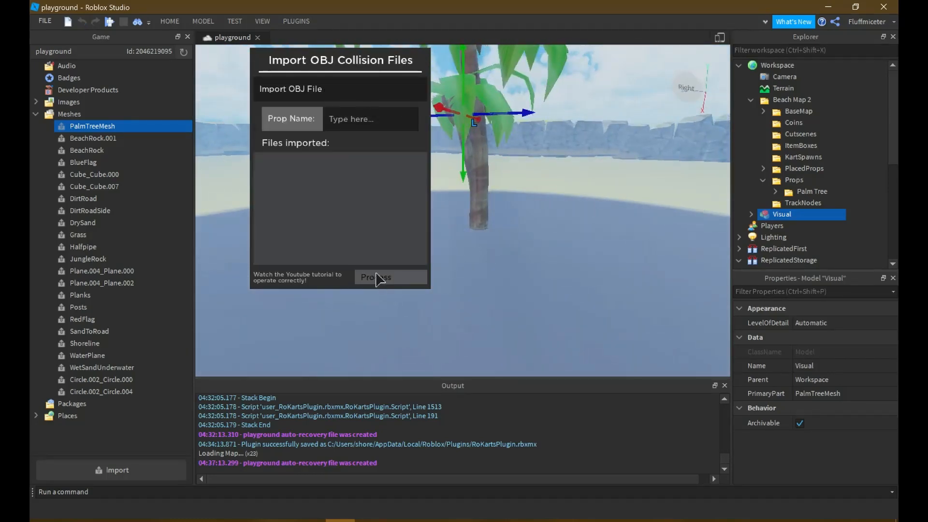
# Import Wall.obj from the PalmTree Collision folder and add it with the Wall geometry type
pyautogui.click(373, 98)
pyautogui.click(242, 105)
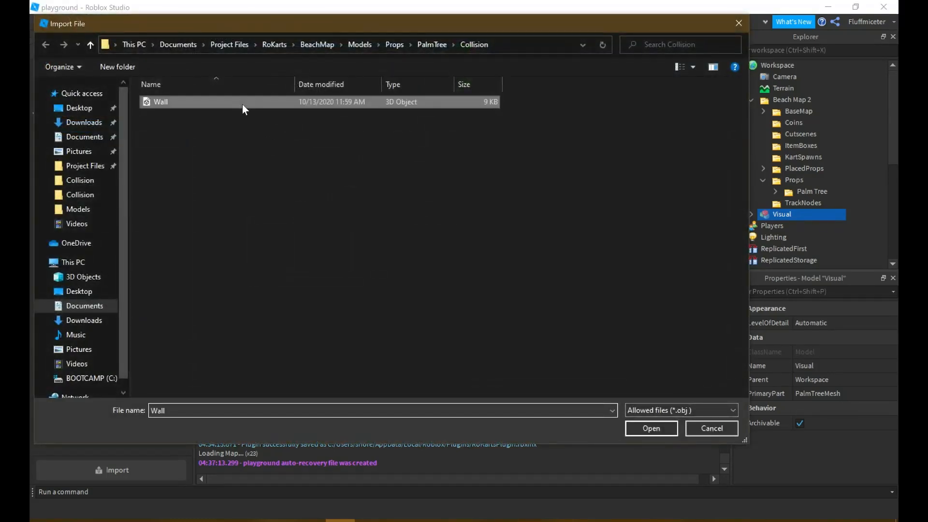
pyautogui.click(653, 429)
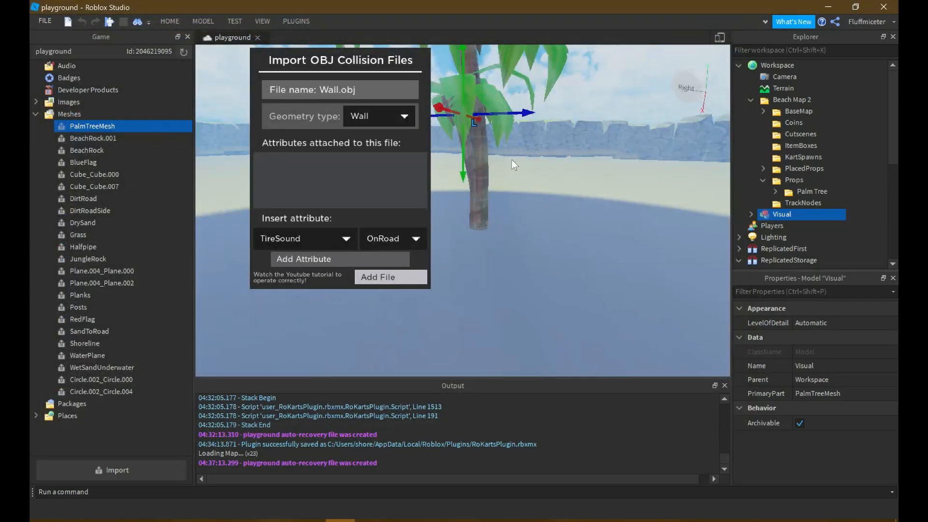
pyautogui.moveTo(657, 175); pyautogui.dragTo(506, 100, button='right')
pyautogui.press('s')
pyautogui.press('w')
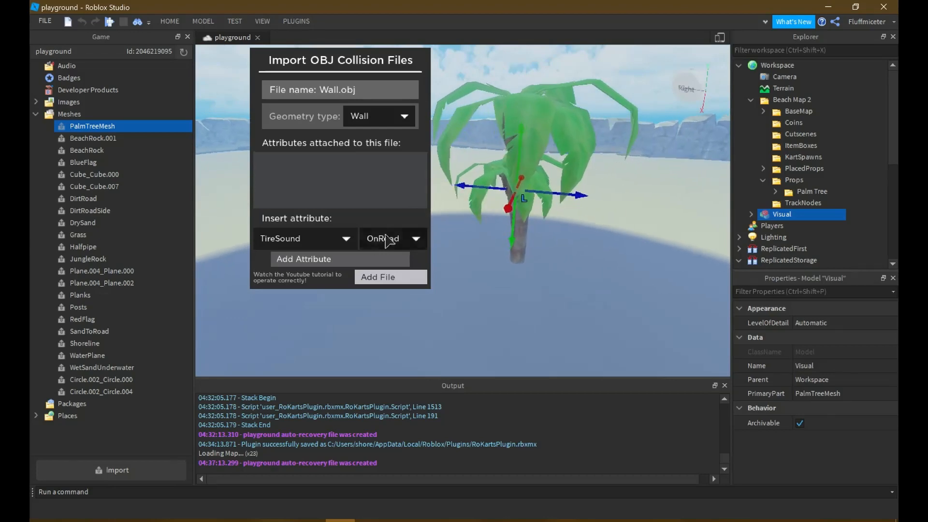
pyautogui.click(369, 282)
# Name the prop Palm Tree Big and process the prop import
pyautogui.click(371, 280)
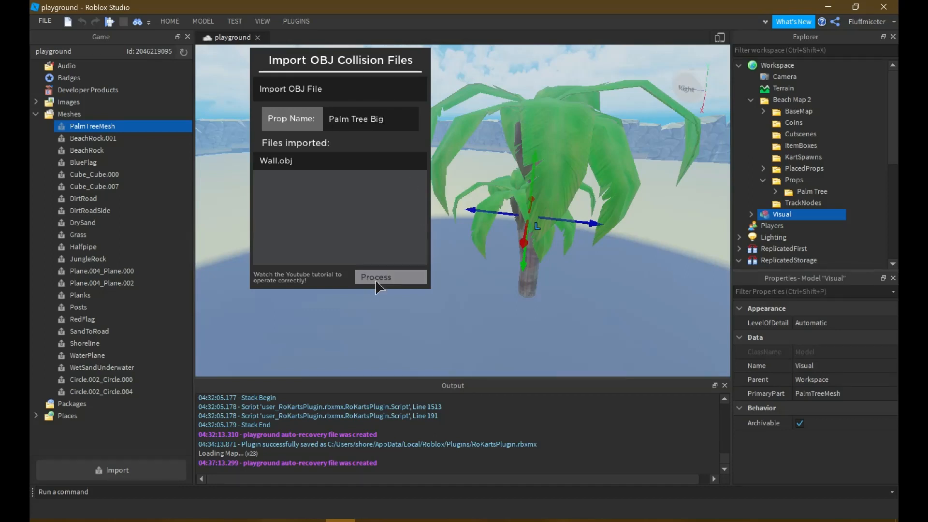
pyautogui.click(390, 277)
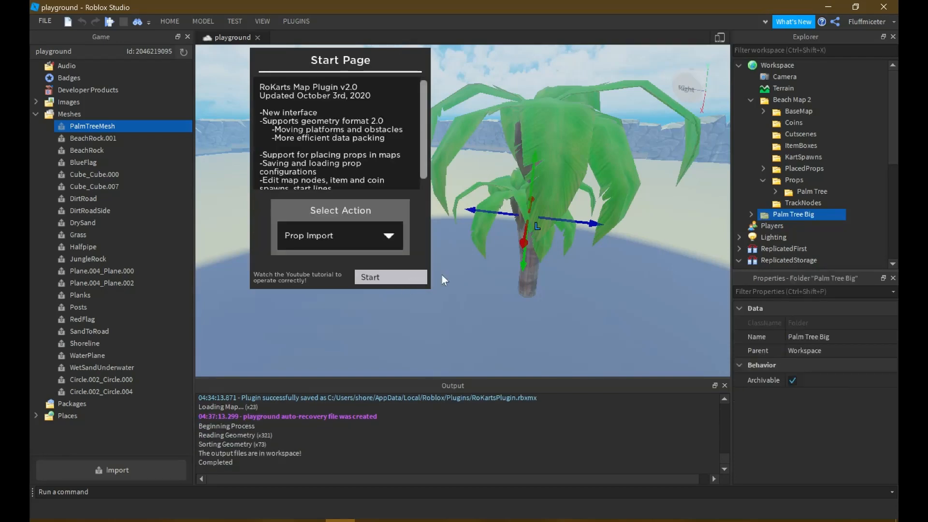
pyautogui.press('s')
pyautogui.moveTo(513, 237); pyautogui.dragTo(543, 280, button='right')
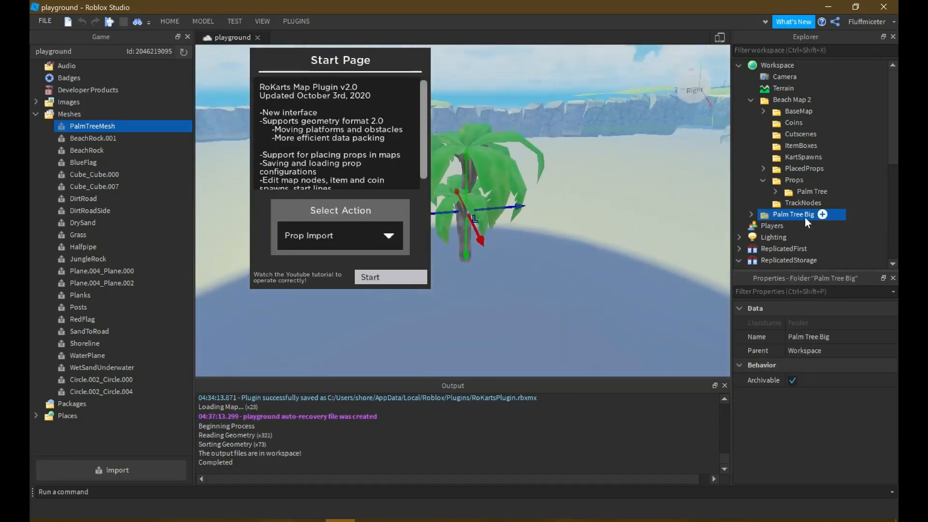
# Start the Configure Map action with Beach Map 2 as the map files and continue to the Place Props page
pyautogui.moveTo(538, 230); pyautogui.dragTo(518, 228, button='right')
pyautogui.press('w')
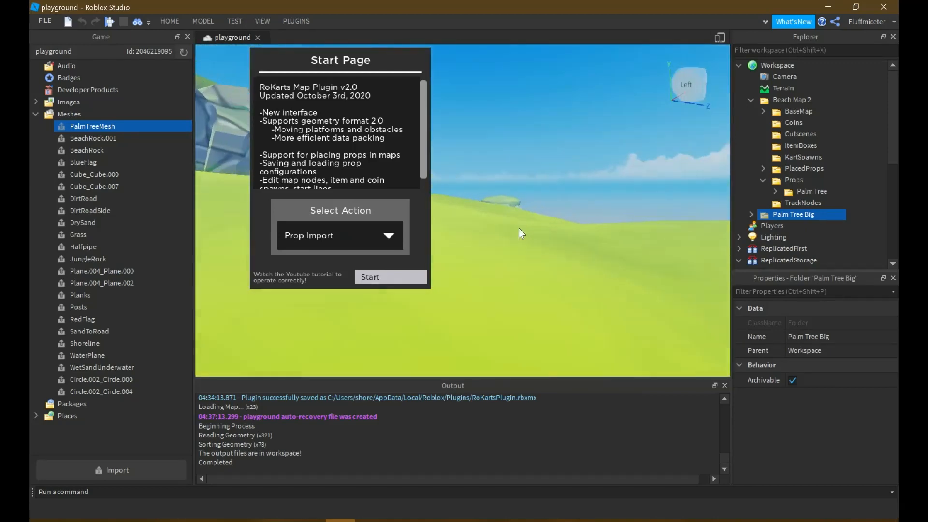
pyautogui.click(384, 244)
pyautogui.click(319, 344)
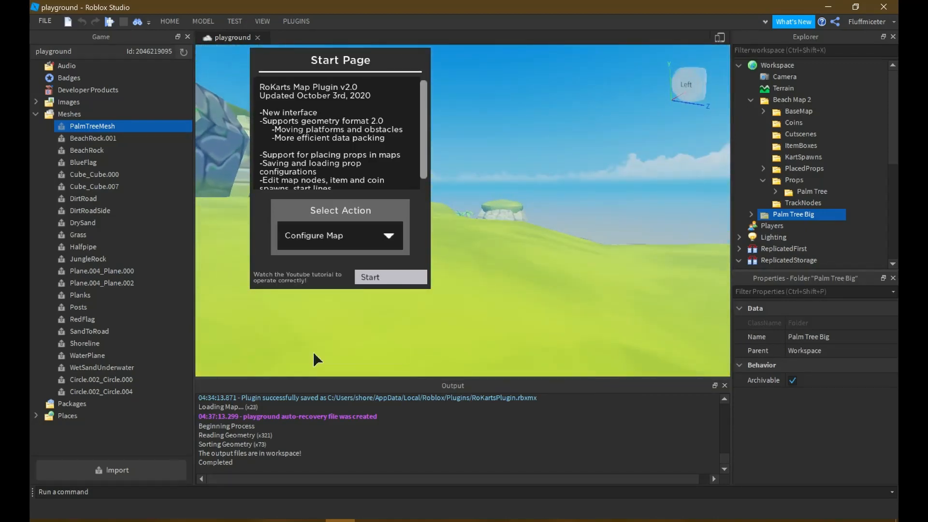
pyautogui.click(375, 278)
pyautogui.click(376, 93)
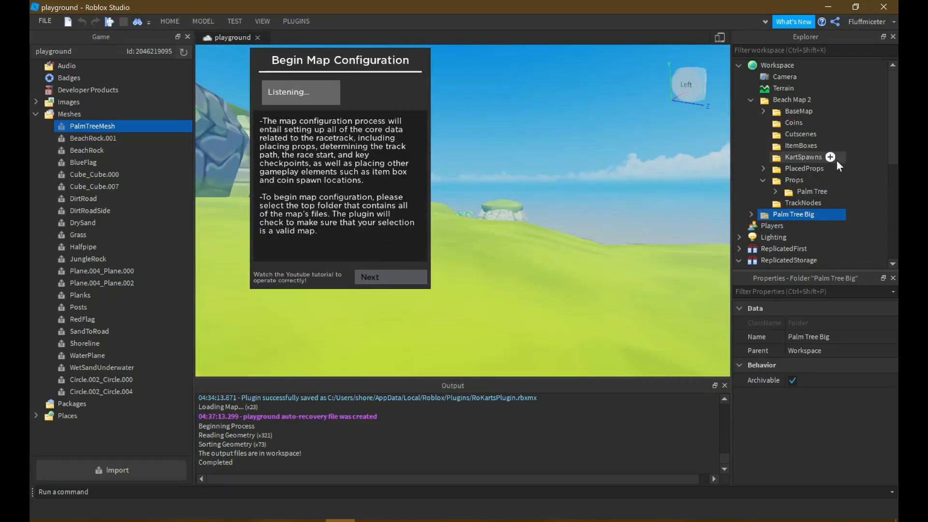
pyautogui.click(797, 98)
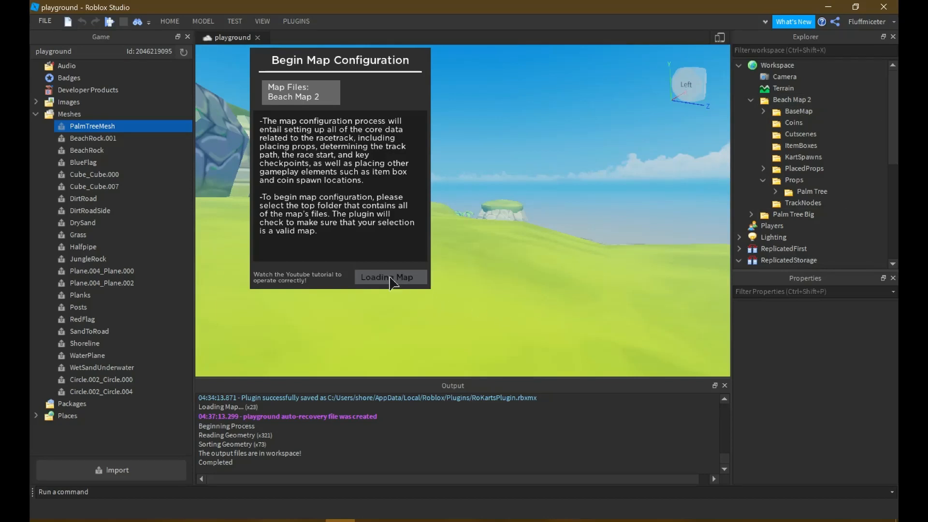
pyautogui.click(408, 276)
pyautogui.click(393, 280)
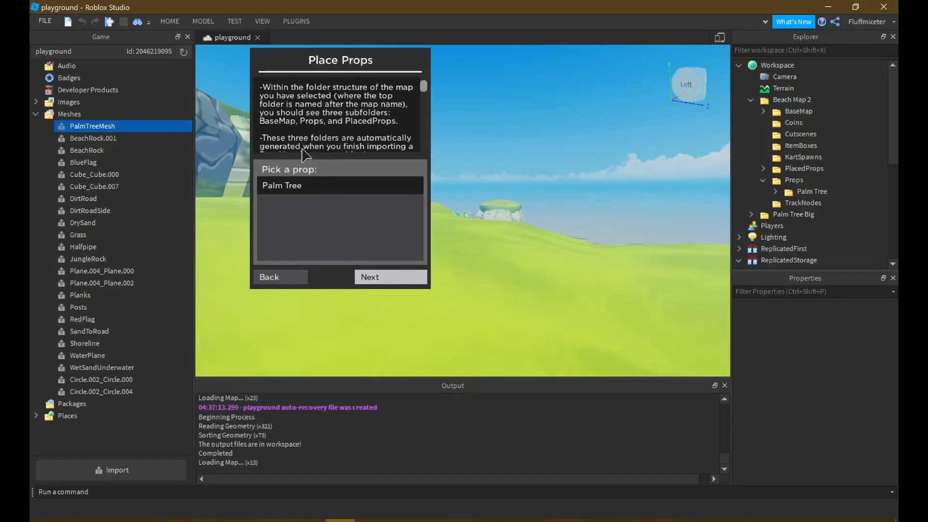
# Examine the ID value inside the Palm Tree prop and expand the Palm Tree Big folder to check its contents
pyautogui.press('w')
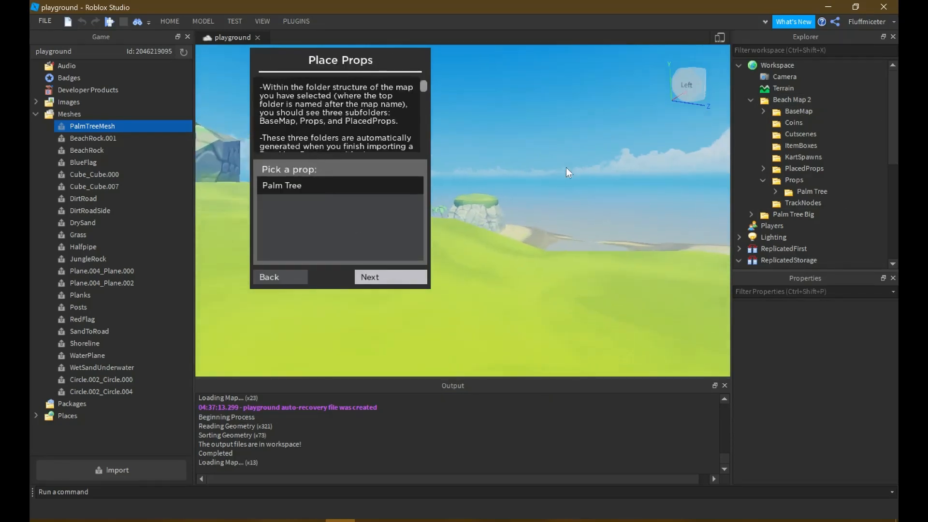
pyautogui.moveTo(567, 168); pyautogui.dragTo(729, 202, button='right')
pyautogui.press('w')
pyautogui.press('w')
pyautogui.click(776, 193)
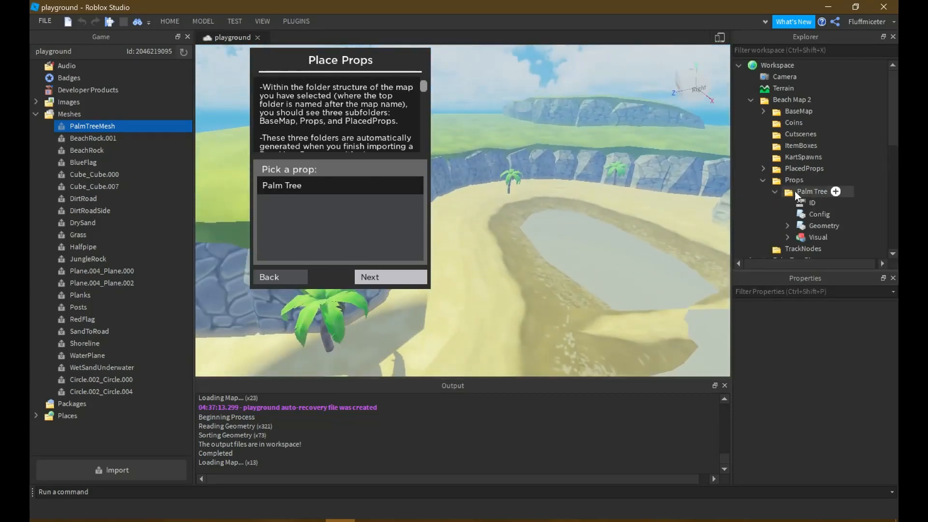
pyautogui.click(799, 194)
pyautogui.click(804, 203)
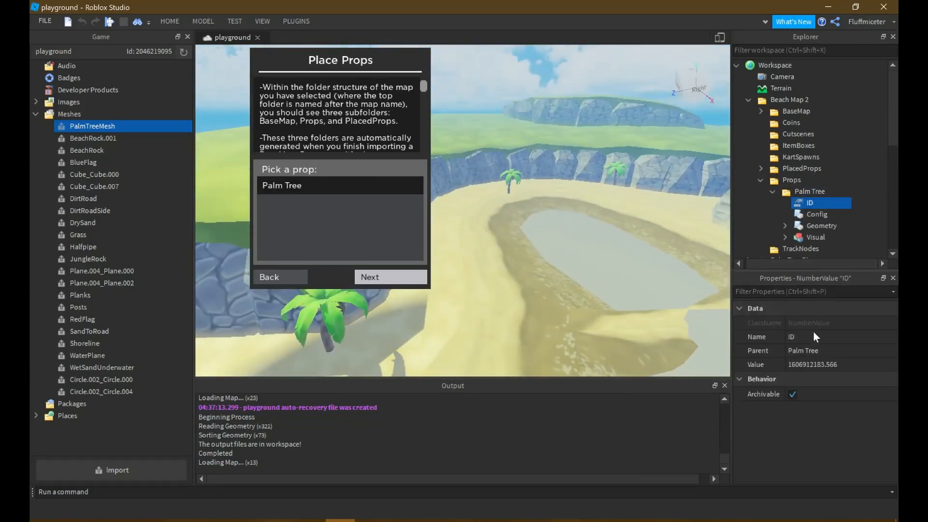
pyautogui.scroll(-4, 803, 192)
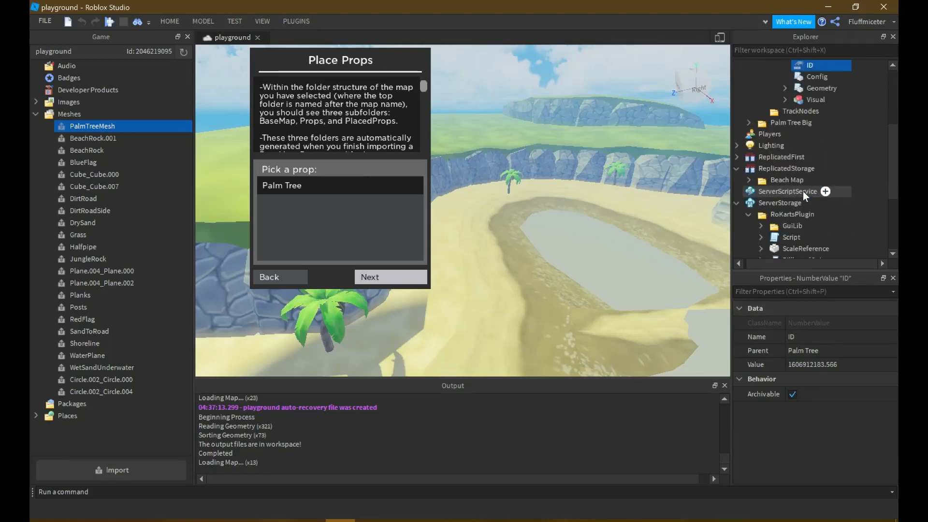
pyautogui.scroll(2, 803, 191)
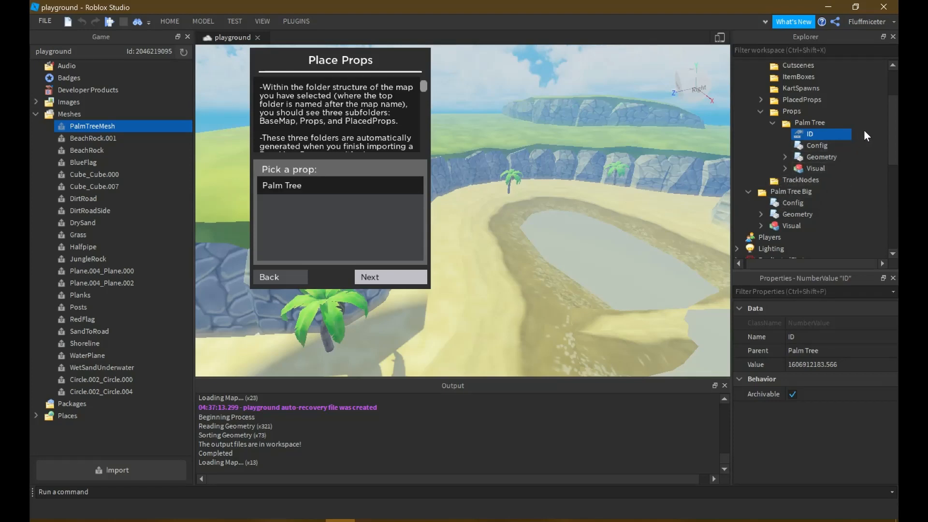
# Compare the Palm Tree Big folder in Workspace with the Palm Tree prop and its ID under Props
pyautogui.click(788, 193)
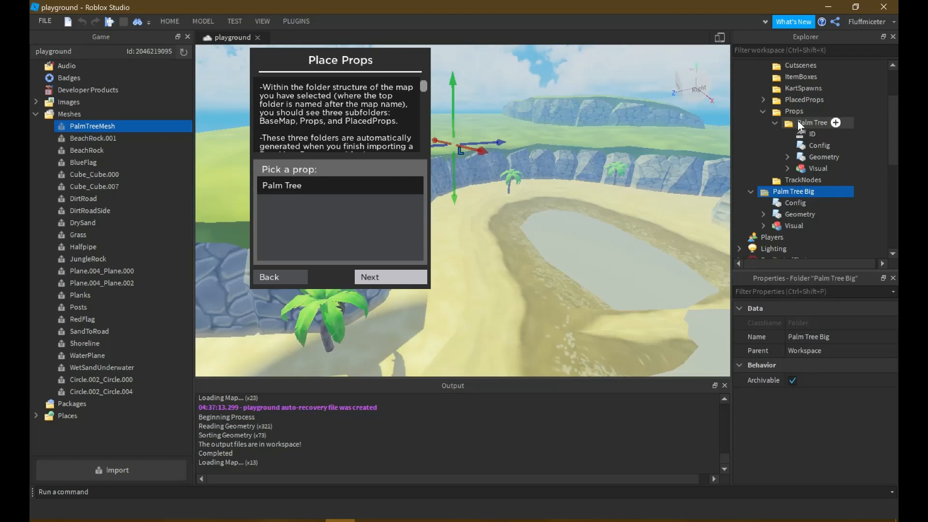
pyautogui.click(808, 135)
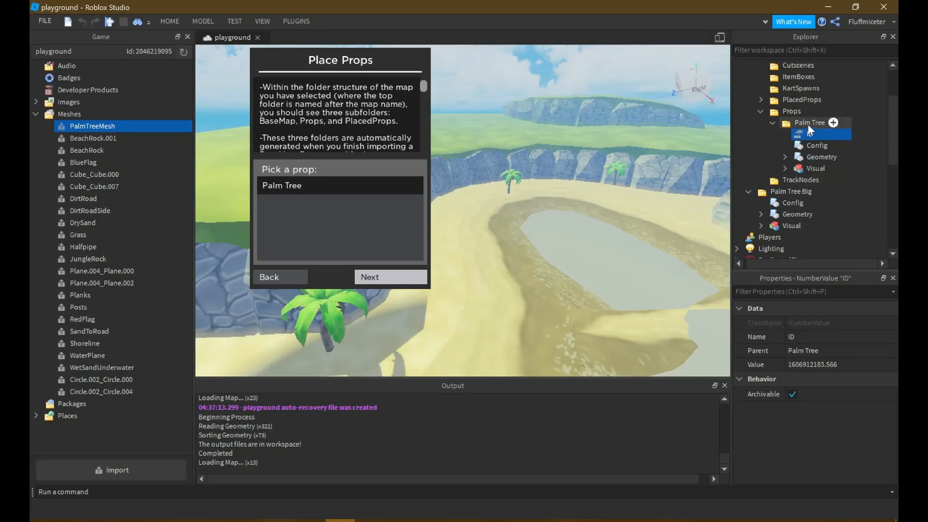
pyautogui.click(789, 192)
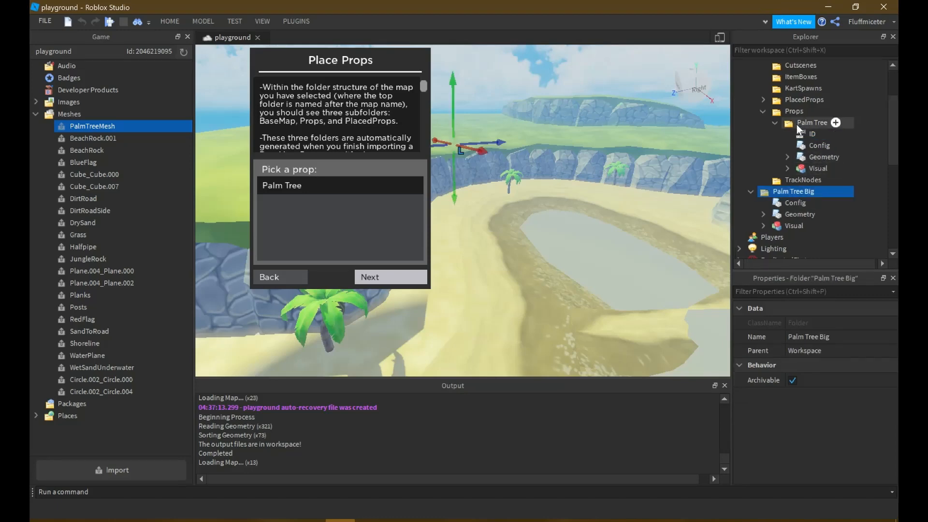
pyautogui.click(800, 124)
pyautogui.click(793, 191)
pyautogui.click(802, 123)
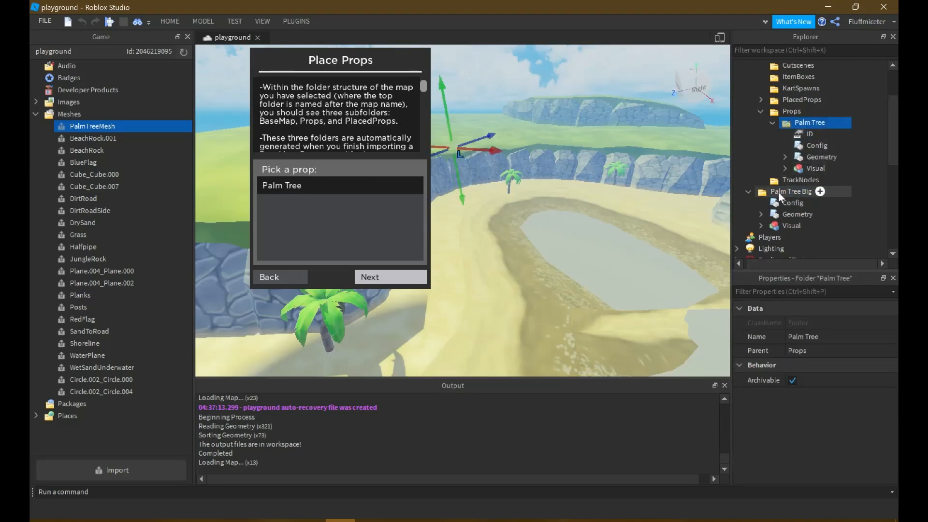
pyautogui.click(781, 191)
pyautogui.click(802, 124)
# Copy the ID value from the Palm Tree prop into the Palm Tree Big folder and clear the selection
pyautogui.click(808, 135)
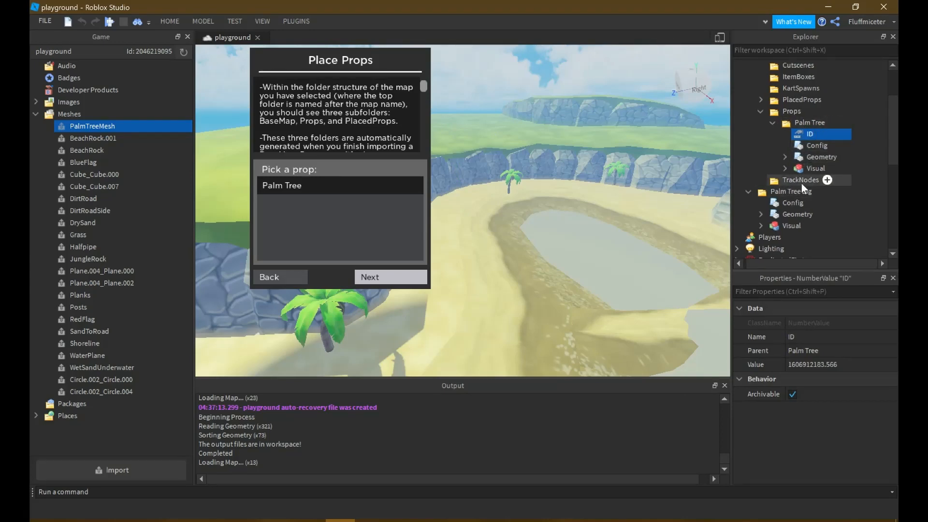
pyautogui.moveTo(790, 187); pyautogui.dragTo(793, 188)
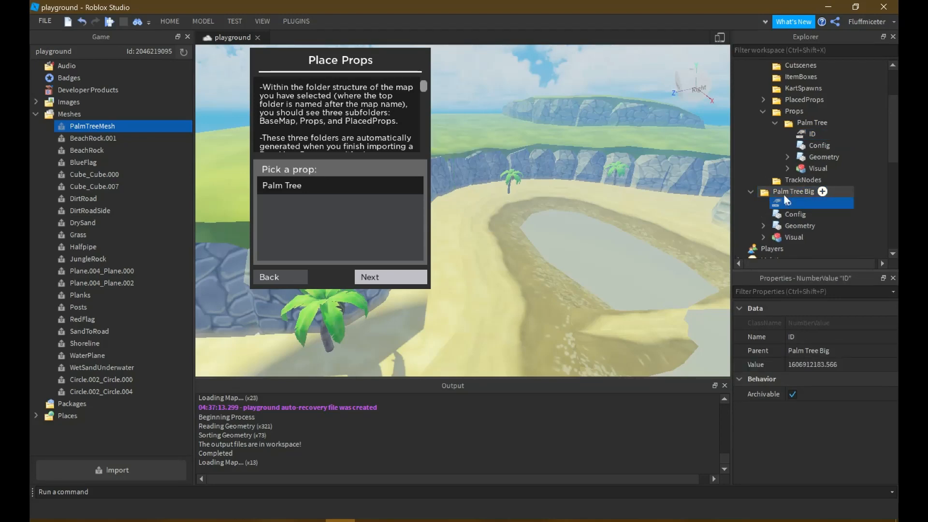
pyautogui.click(865, 193)
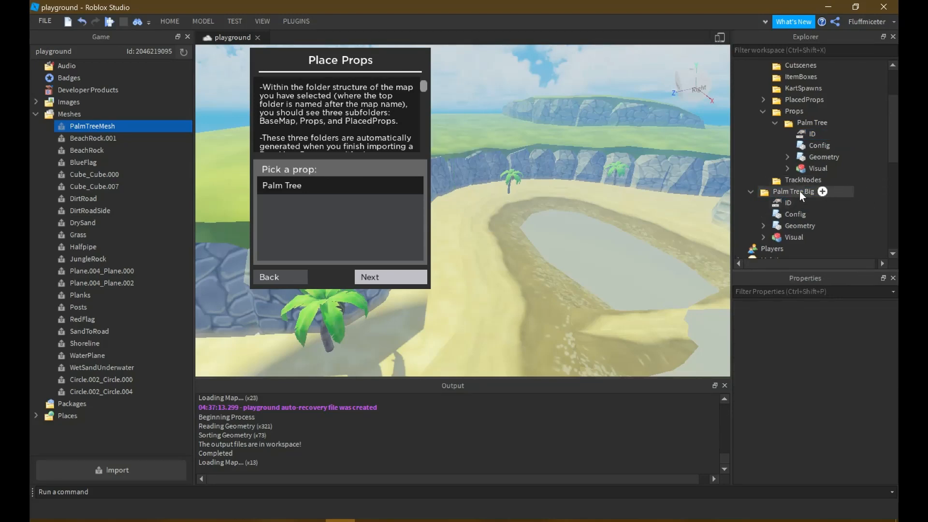
# Swap Palm Tree out of Beach Map 2's Props folder into Workspace, put Palm Tree Big in its place, and inspect the placed trees
pyautogui.moveTo(800, 191); pyautogui.dragTo(793, 111)
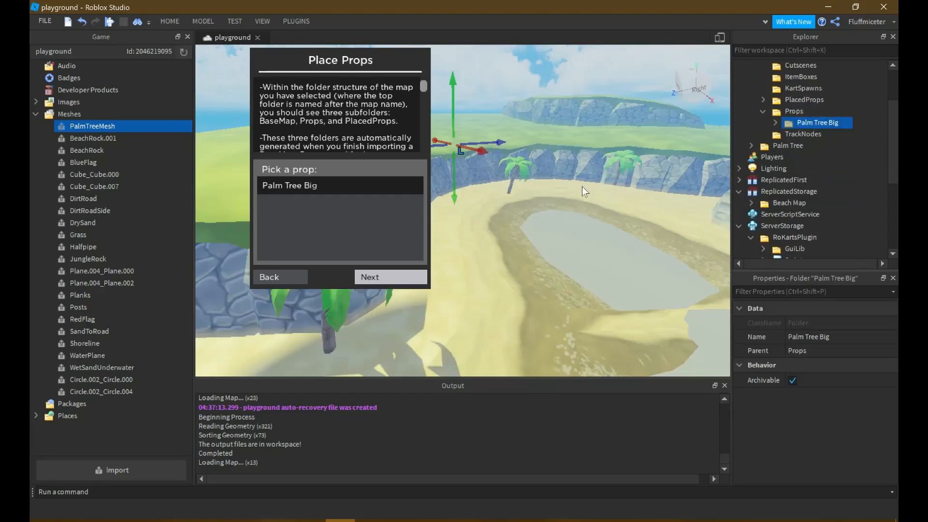
pyautogui.moveTo(535, 194); pyautogui.dragTo(510, 225, button='right')
pyautogui.scroll(-5, 536, 195)
pyautogui.scroll(3, 555, 225)
pyautogui.scroll(-4, 551, 225)
pyautogui.scroll(-4, 543, 224)
pyautogui.scroll(-2, 520, 219)
pyautogui.scroll(3, 521, 220)
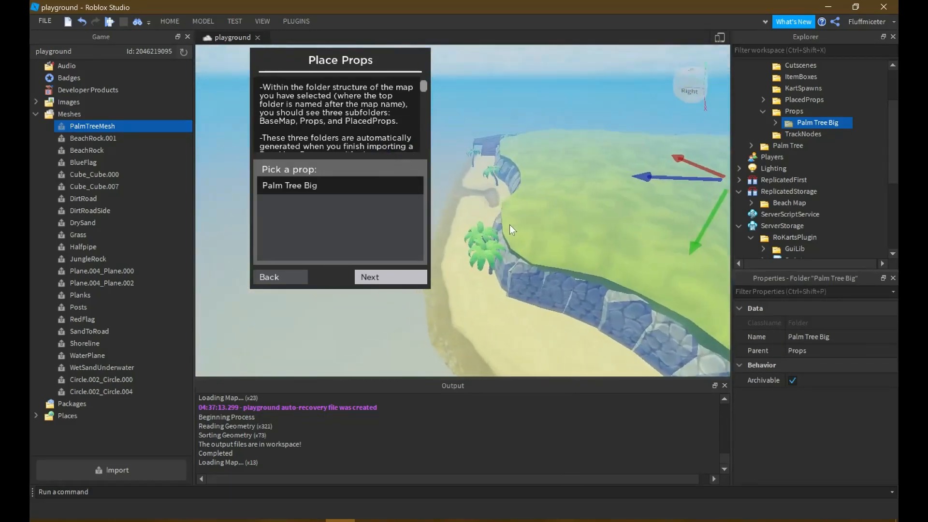
# Inspect the placed big palm trees up close along the beach track
pyautogui.scroll(6, 496, 264)
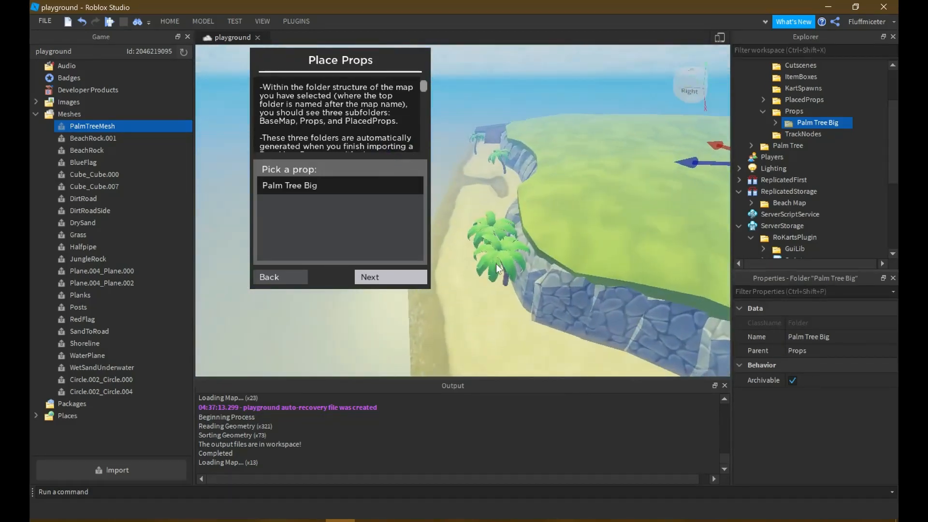
pyautogui.moveTo(496, 264); pyautogui.dragTo(500, 259, button='right')
pyautogui.press('w')
pyautogui.press('w')
pyautogui.press('s')
pyautogui.press('w')
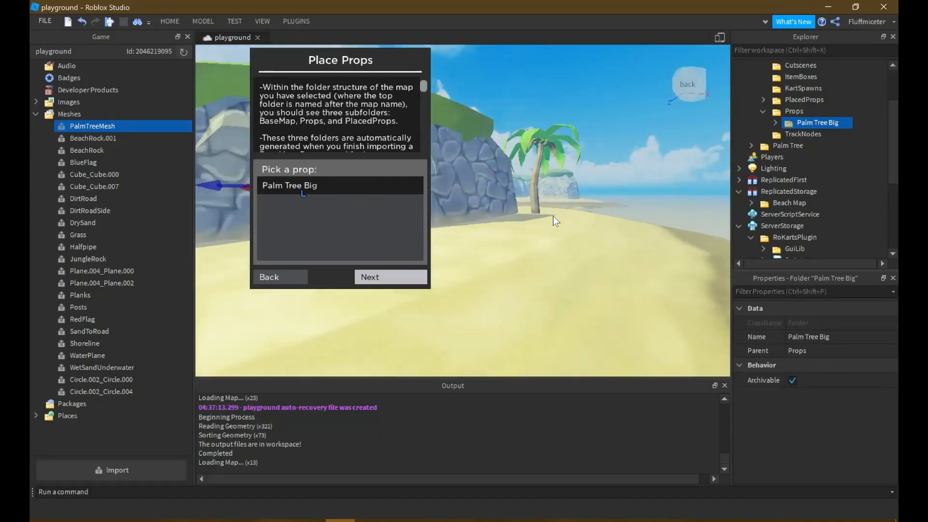
pyautogui.press('s')
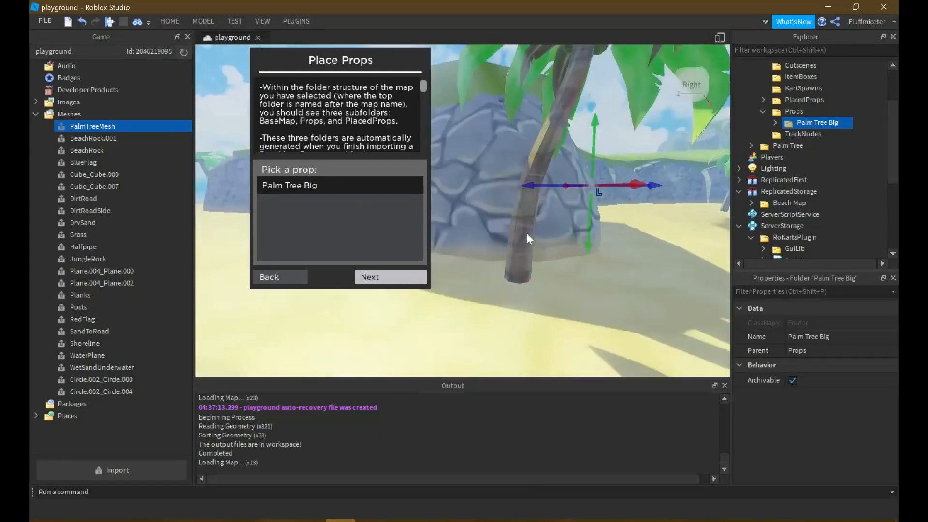
# Undo the prop swap between Palm Tree and Palm Tree Big
pyautogui.click(866, 151)
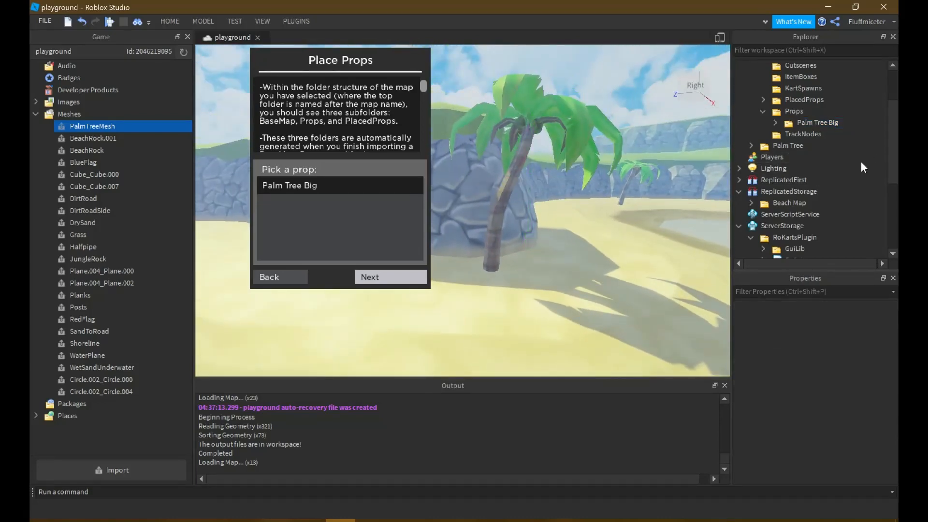
pyautogui.hotkey('ctrl', 'z')
pyautogui.click(880, 136)
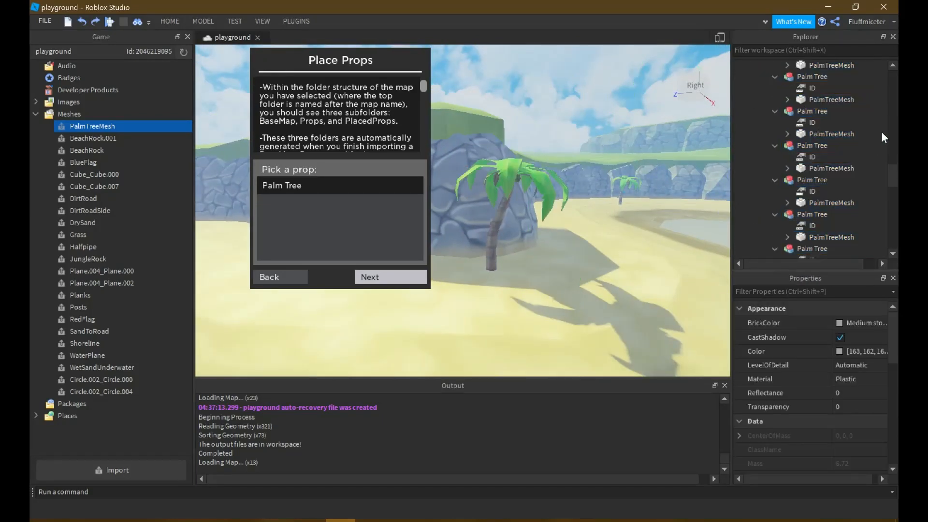
pyautogui.scroll(20, 874, 132)
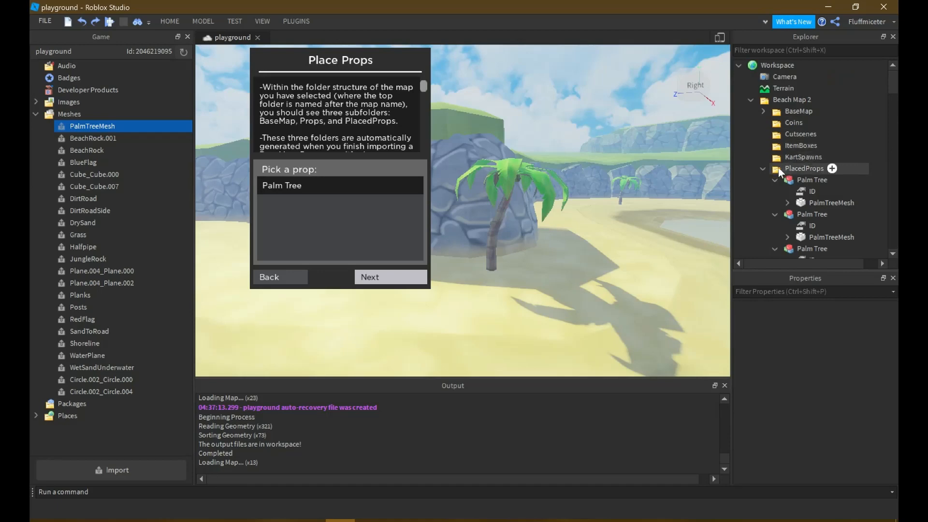
# Move Palm Tree Big from Workspace into Beach Map 2's Props folder and continue to the Place Item Boxes stage
pyautogui.click(764, 167)
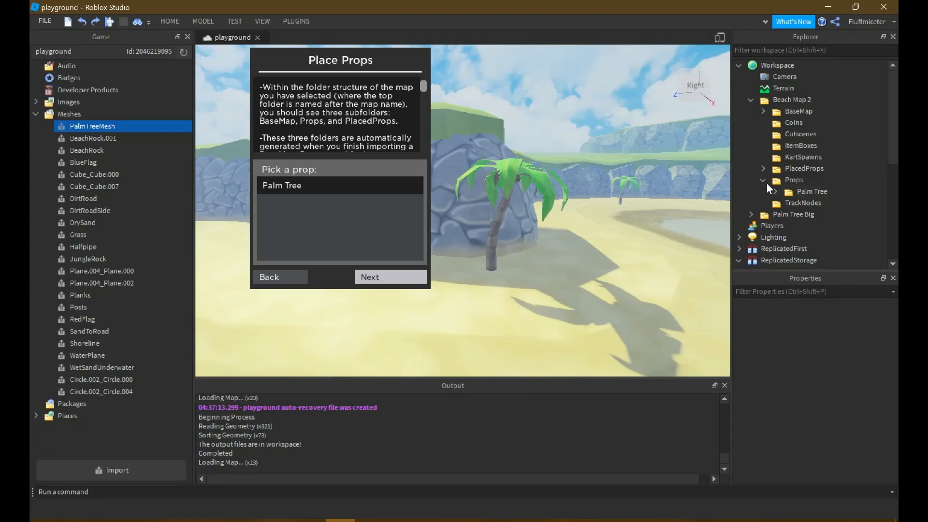
pyautogui.click(764, 180)
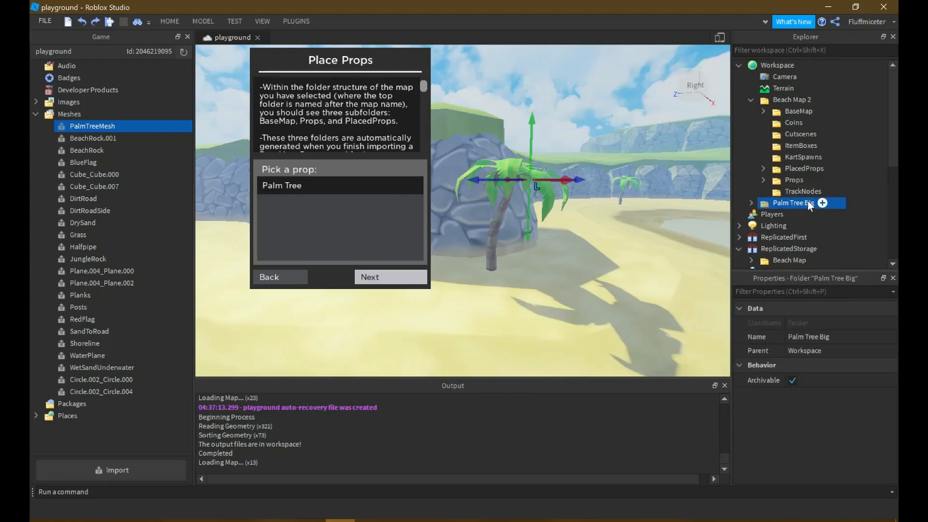
pyautogui.moveTo(810, 205); pyautogui.dragTo(767, 188)
pyautogui.click(399, 277)
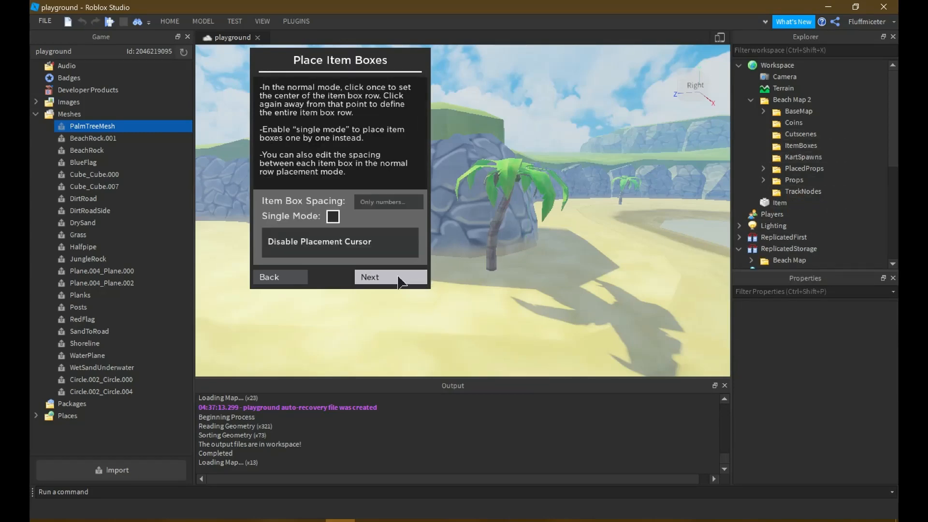
# Survey the track from the sandy path to the wooden bridge with the item box placement cursor
pyautogui.moveTo(565, 191); pyautogui.dragTo(544, 183, button='right')
pyautogui.press('w')
pyautogui.press('w')
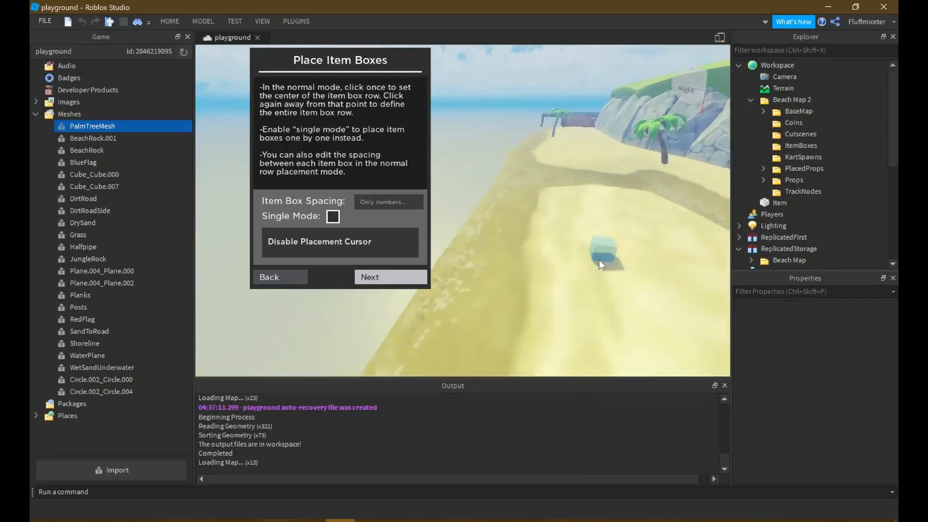
pyautogui.moveTo(559, 272); pyautogui.dragTo(559, 271, button='right')
pyautogui.press('s')
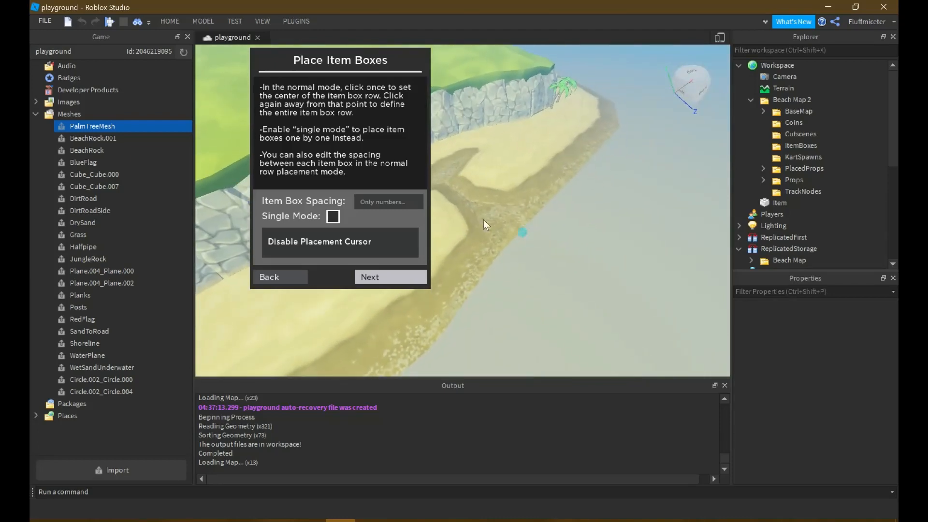
pyautogui.press('w')
pyautogui.moveTo(500, 192); pyautogui.dragTo(500, 192, button='right')
pyautogui.press('w')
pyautogui.press('e')
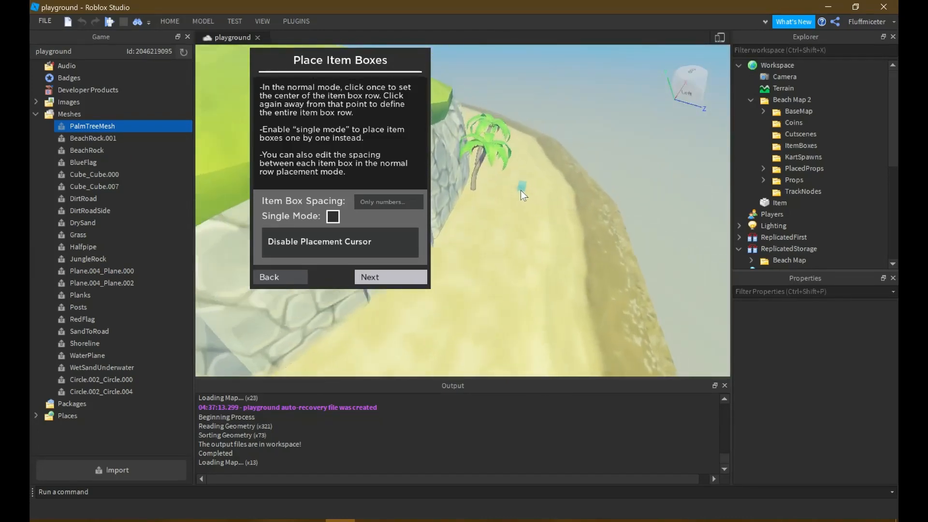
pyautogui.press('w')
pyautogui.press('s')
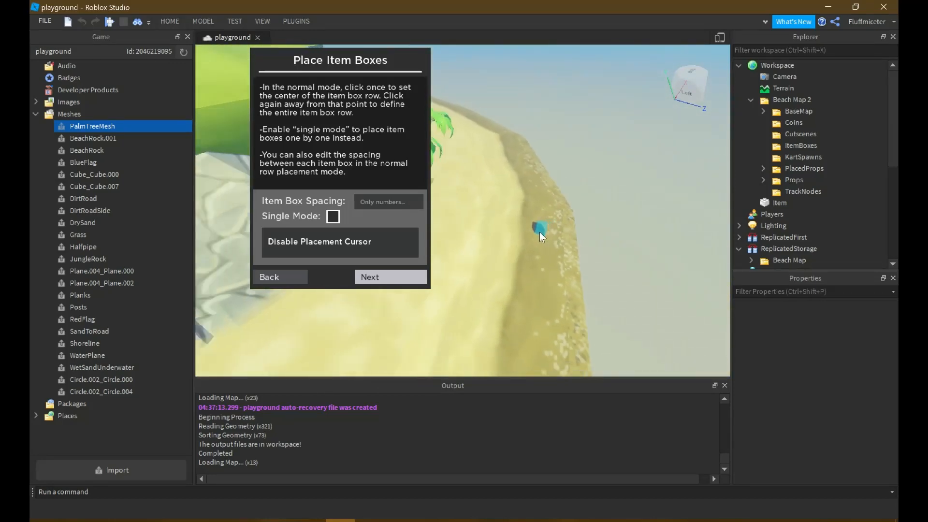
pyautogui.press('s')
pyautogui.moveTo(534, 183); pyautogui.dragTo(535, 183, button='right')
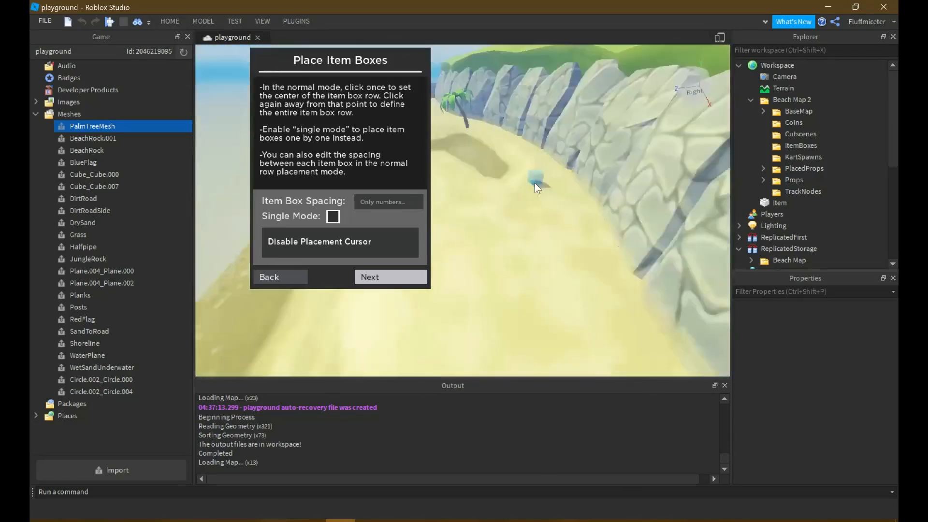
pyautogui.press('w')
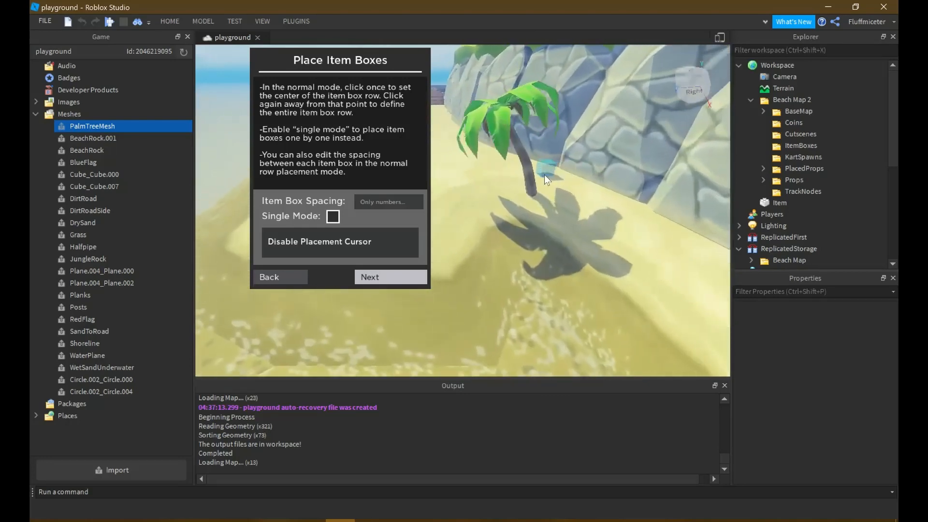
pyautogui.press('w')
pyautogui.press('s')
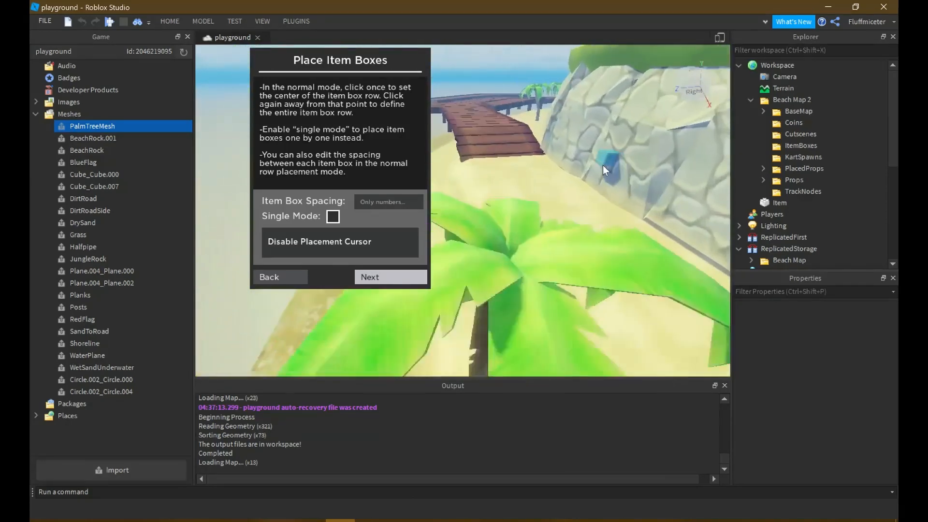
# Examine the sandy stretches beside the cliff walls for a suitable spot for an item box row
pyautogui.moveTo(568, 181); pyautogui.dragTo(515, 201, button='right')
pyautogui.press('w')
pyautogui.press('w')
pyautogui.press('s')
pyautogui.press('w')
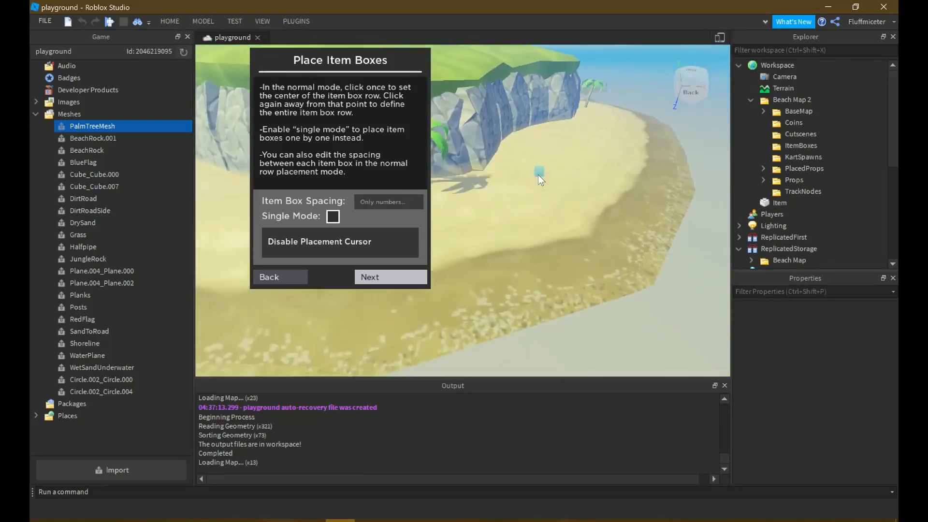
pyautogui.press('w')
pyautogui.moveTo(558, 232); pyautogui.dragTo(508, 260, button='right')
pyautogui.press('w')
pyautogui.press('w')
pyautogui.press('w')
pyautogui.press('w')
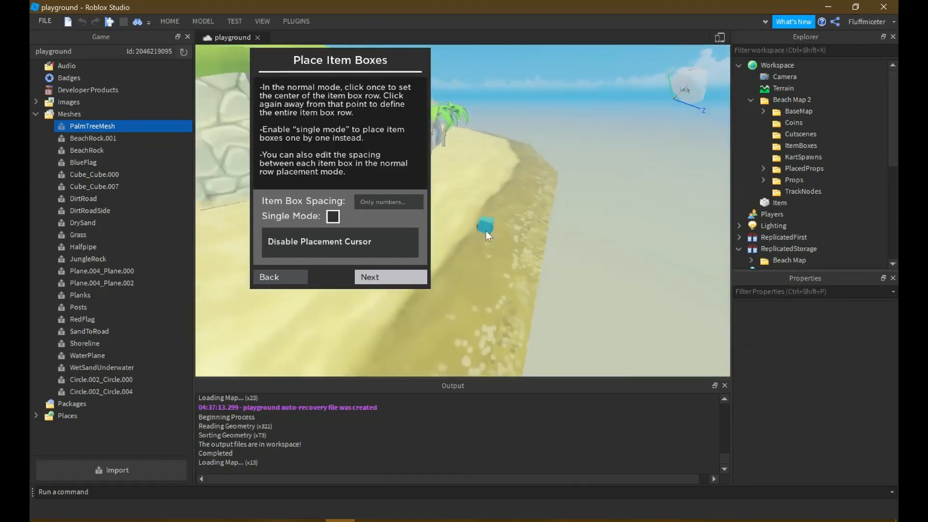
pyautogui.press('a')
pyautogui.press('d')
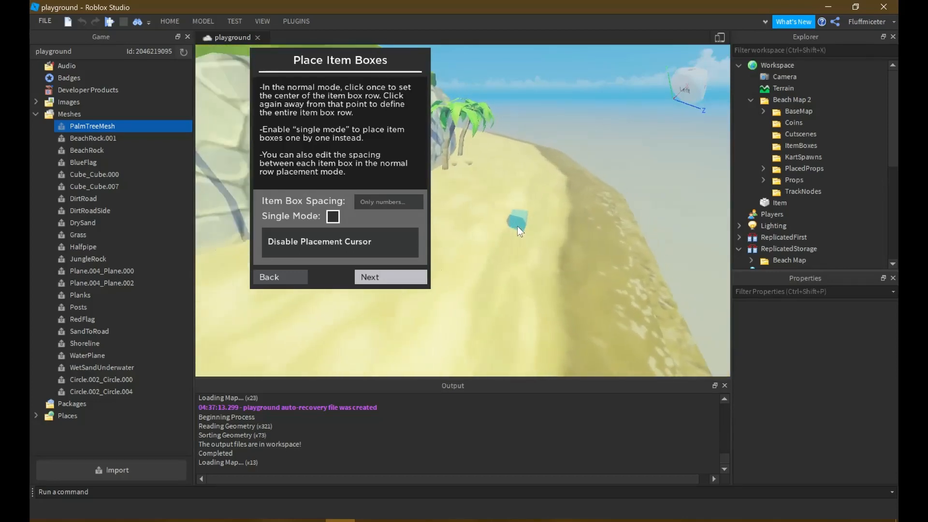
pyautogui.press('a')
pyautogui.press('w')
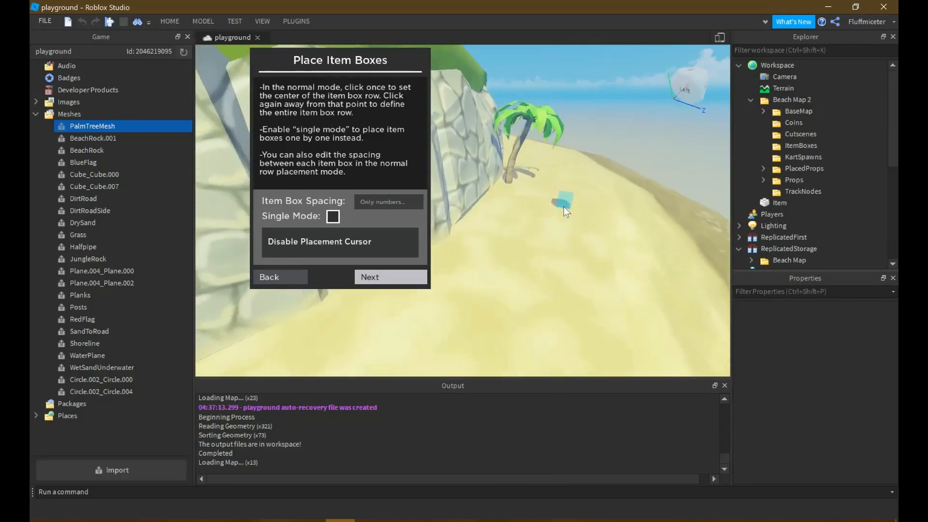
pyautogui.moveTo(564, 211); pyautogui.dragTo(564, 213, button='right')
pyautogui.press('w')
pyautogui.press('a')
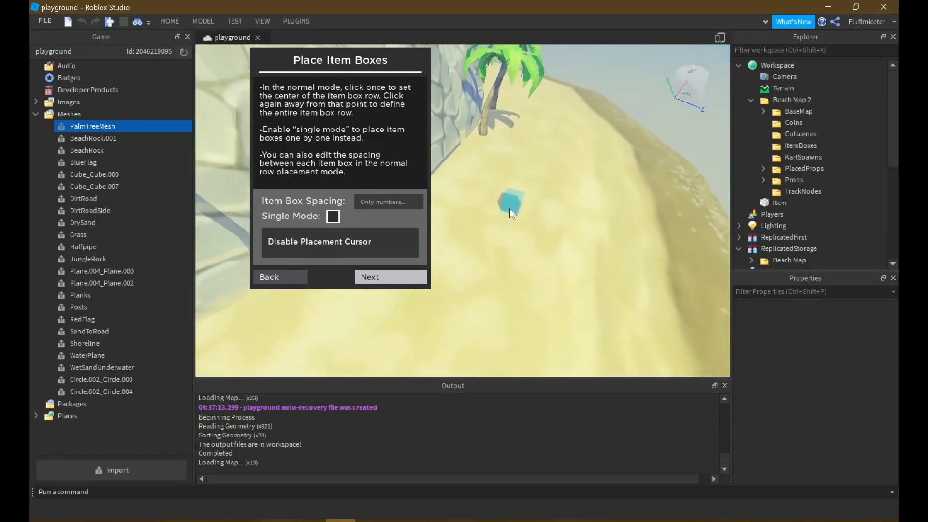
pyautogui.press('d')
pyautogui.press('s')
pyautogui.press('a')
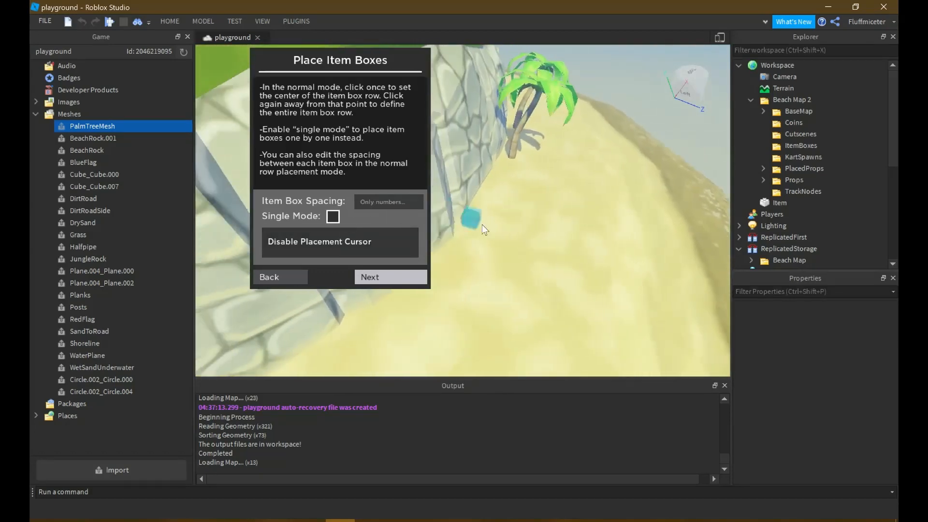
pyautogui.press('d')
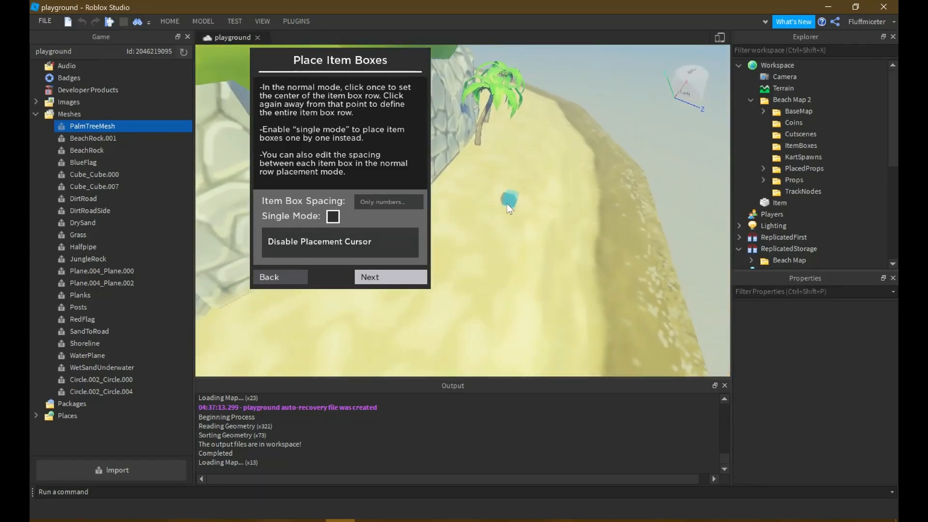
pyautogui.press('w')
pyautogui.moveTo(507, 203); pyautogui.dragTo(507, 203, button='right')
pyautogui.press('a')
pyautogui.press('a')
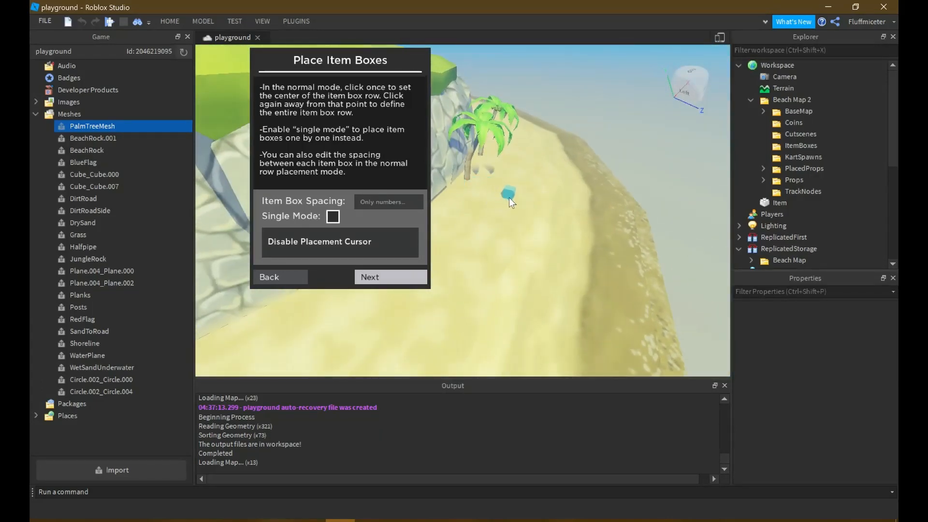
pyautogui.moveTo(504, 217); pyautogui.dragTo(497, 188, button='right')
pyautogui.press('w')
pyautogui.press('s')
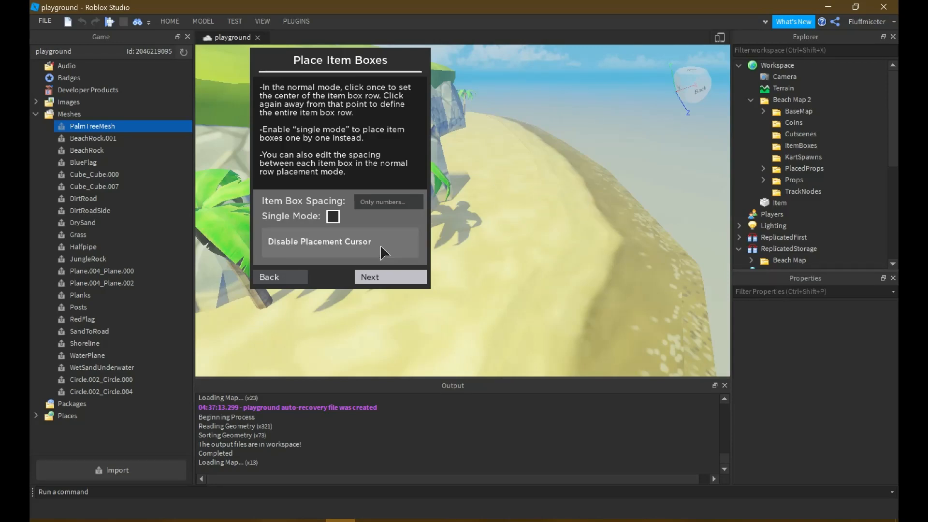
# Toggle the item box placement cursor off and back on, and check it over the sand
pyautogui.click(366, 254)
pyautogui.click(364, 253)
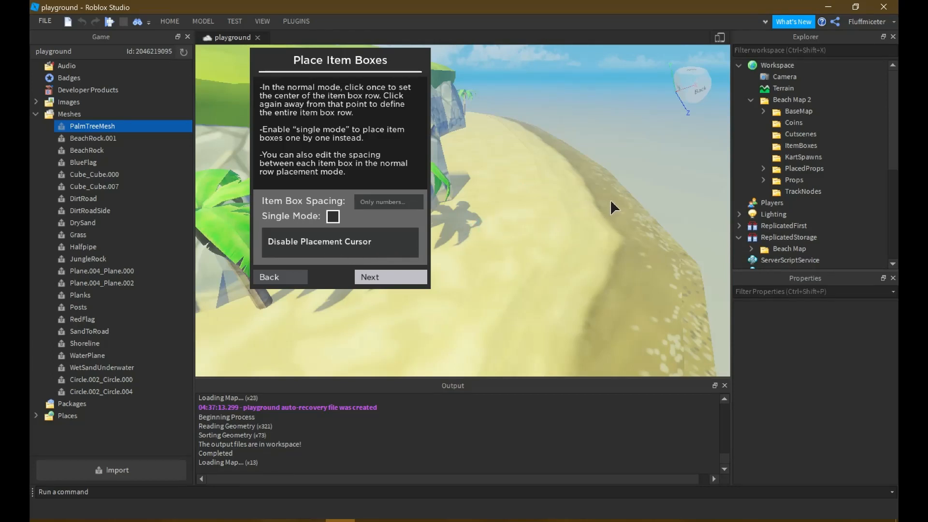
pyautogui.press('w')
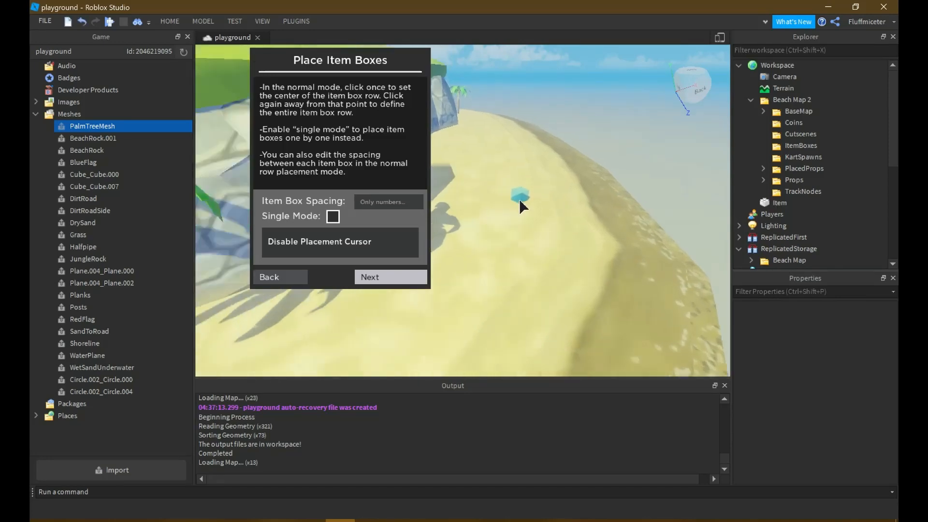
pyautogui.moveTo(445, 207); pyautogui.dragTo(436, 216, button='right')
pyautogui.press('w')
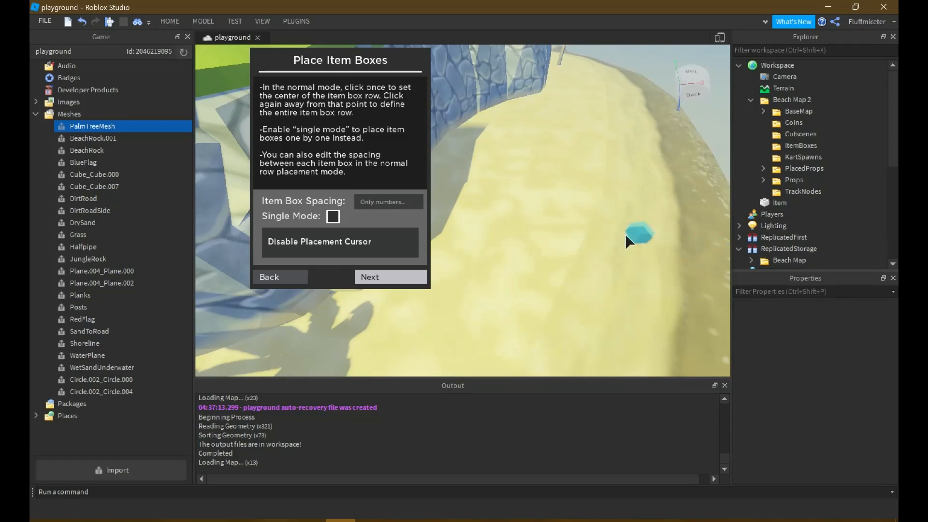
pyautogui.scroll(3, 579, 219)
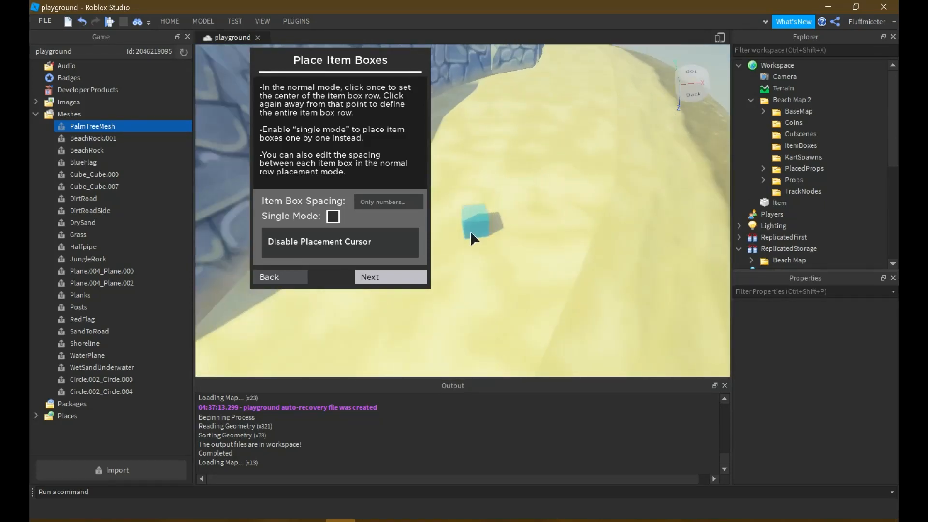
# Advance to the Place Coins stage and return to Place Item Boxes
pyautogui.click(396, 278)
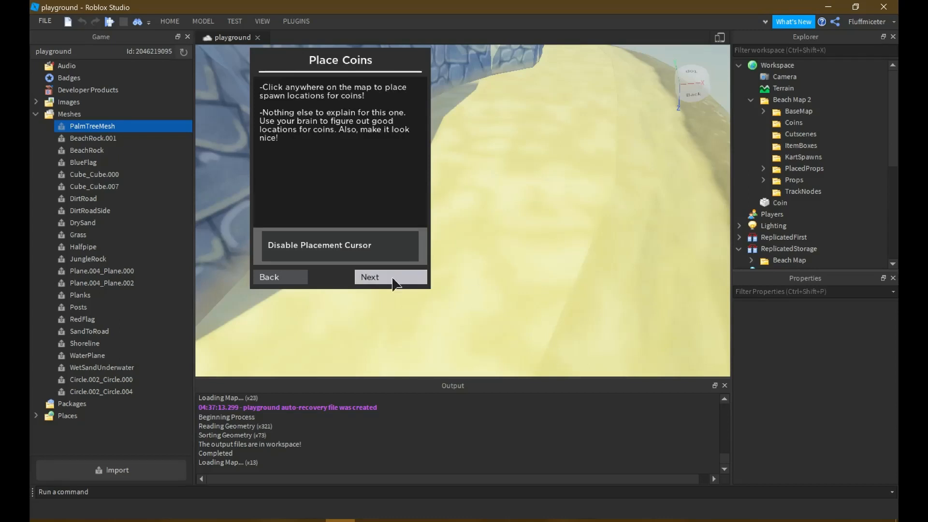
pyautogui.click(279, 281)
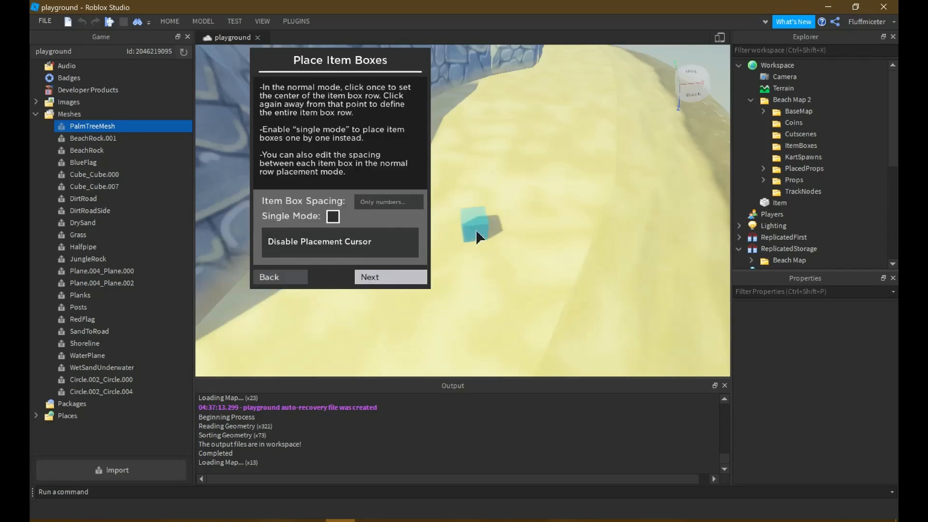
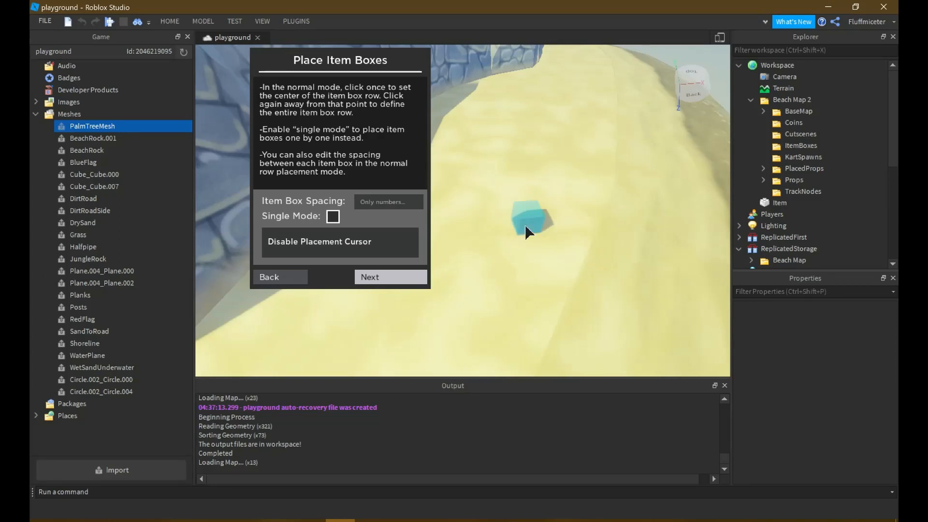
pyautogui.moveTo(526, 225); pyautogui.dragTo(527, 225, button='right')
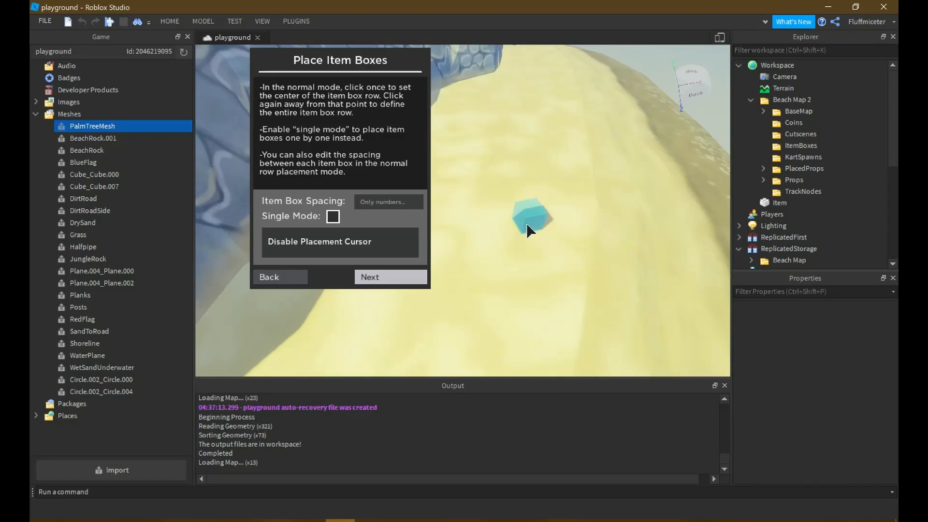
pyautogui.press('ctrl+super+Left')
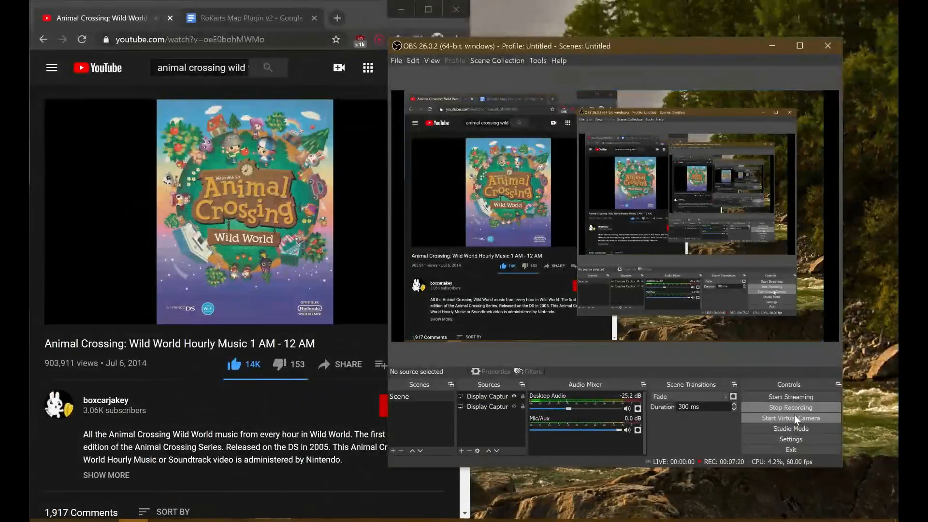
pyautogui.click(820, 408)
pyautogui.press('ctrl+super+Right')
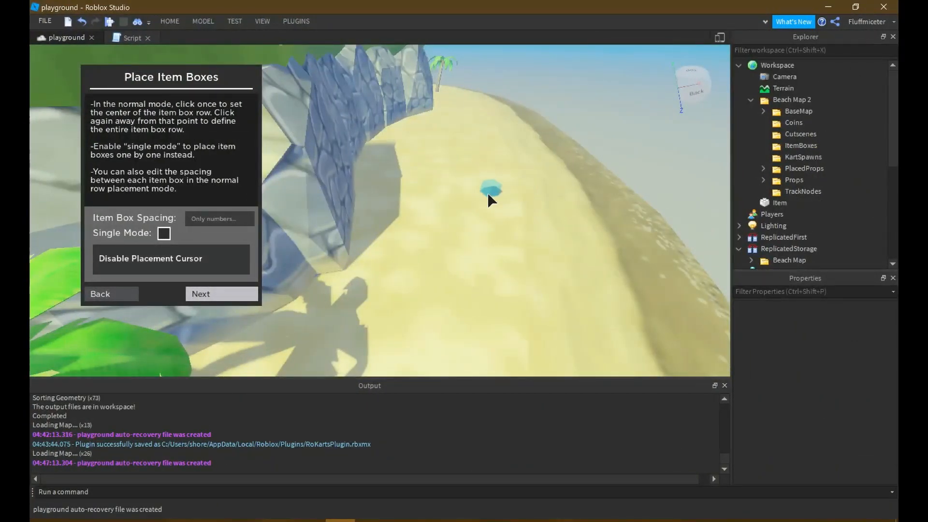
# Place a row of seven item boxes across the sandy path beside the cliff wall
pyautogui.press('w')
pyautogui.moveTo(488, 194)
pyautogui.mouseDown(button='right')
pyautogui.moveTo(477, 191)
pyautogui.moveTo(476, 201)
pyautogui.mouseUp(button='right')
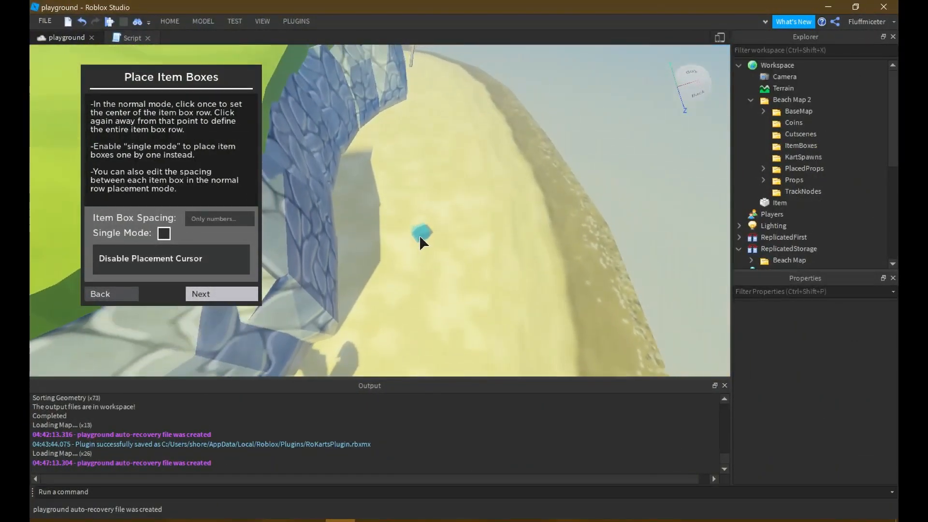
pyautogui.press('s')
pyautogui.press('d')
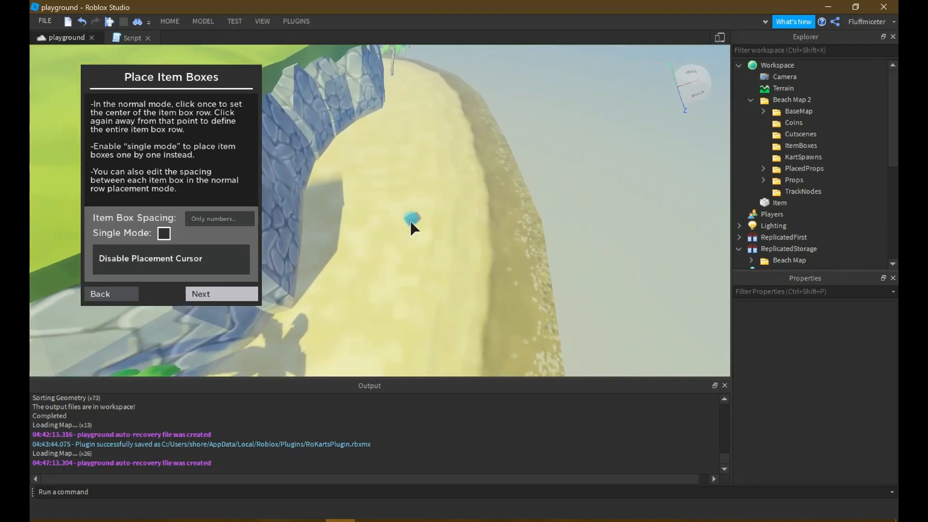
pyautogui.moveTo(411, 222); pyautogui.dragTo(434, 204, button='right')
pyautogui.press('w')
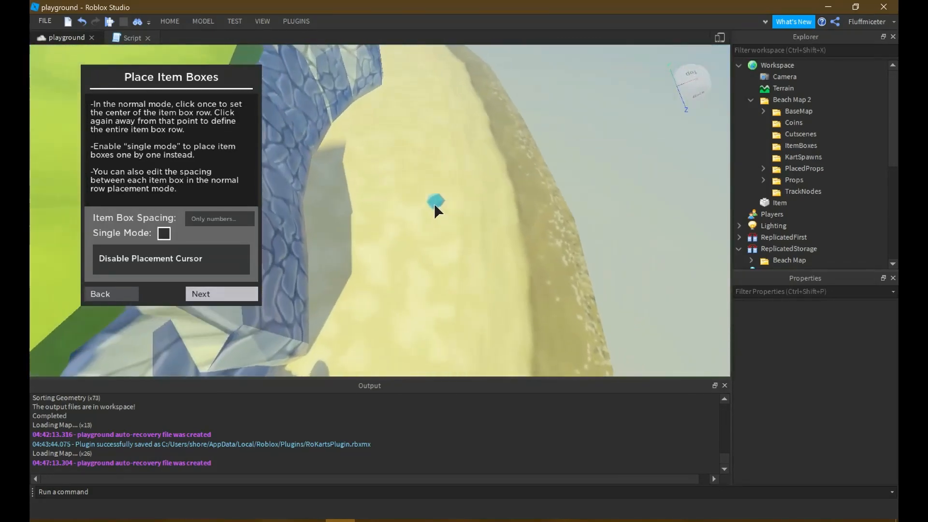
pyautogui.press('w')
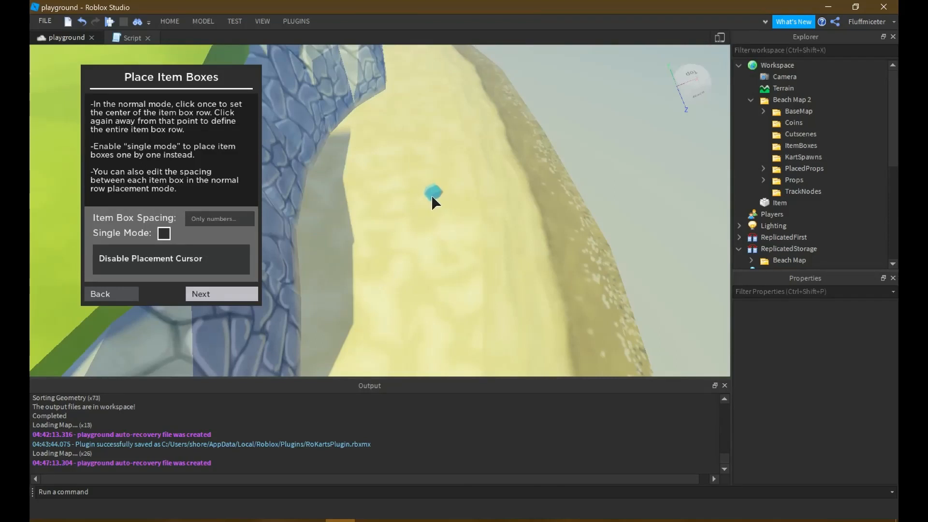
pyautogui.click(432, 207)
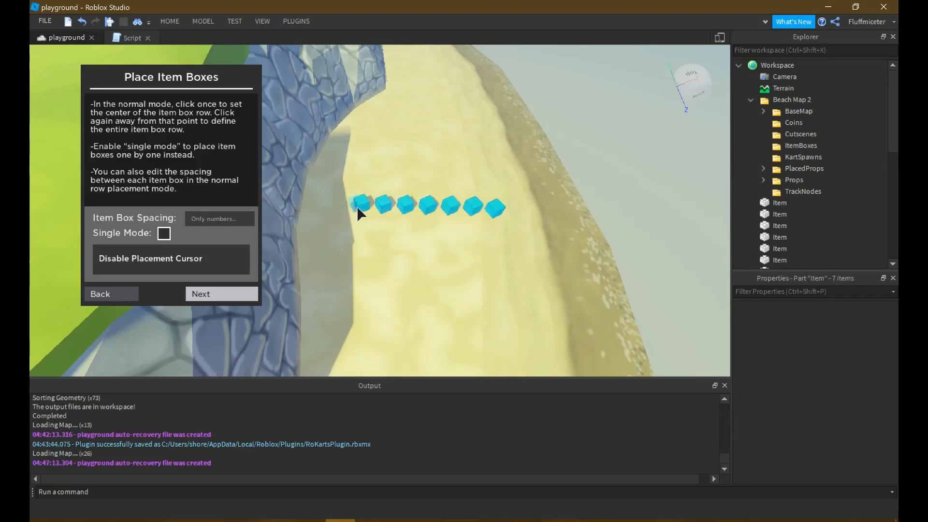
pyautogui.click(358, 208)
# Examine the new item box row at ground level, checking how the boxes sit across the sand
pyautogui.moveTo(430, 161); pyautogui.dragTo(414, 153, button='right')
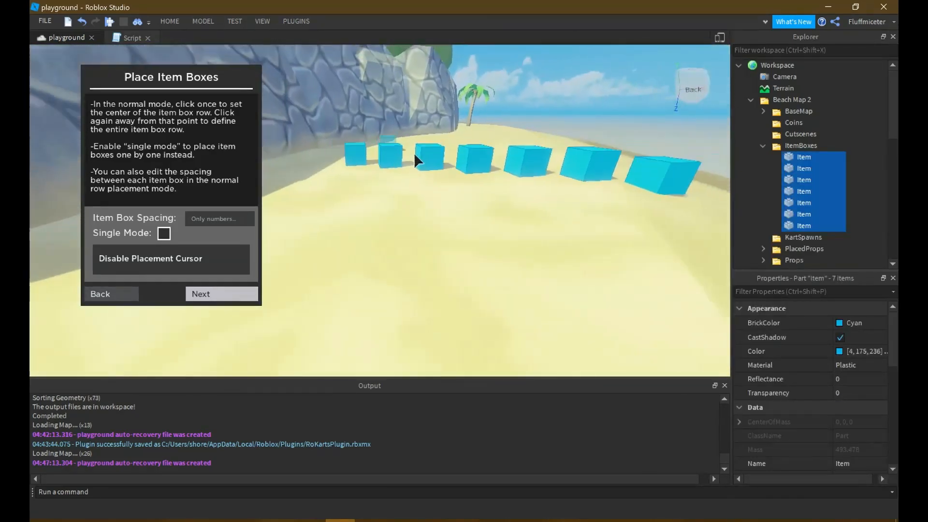
pyautogui.press('s')
pyautogui.press('d')
pyautogui.press('w')
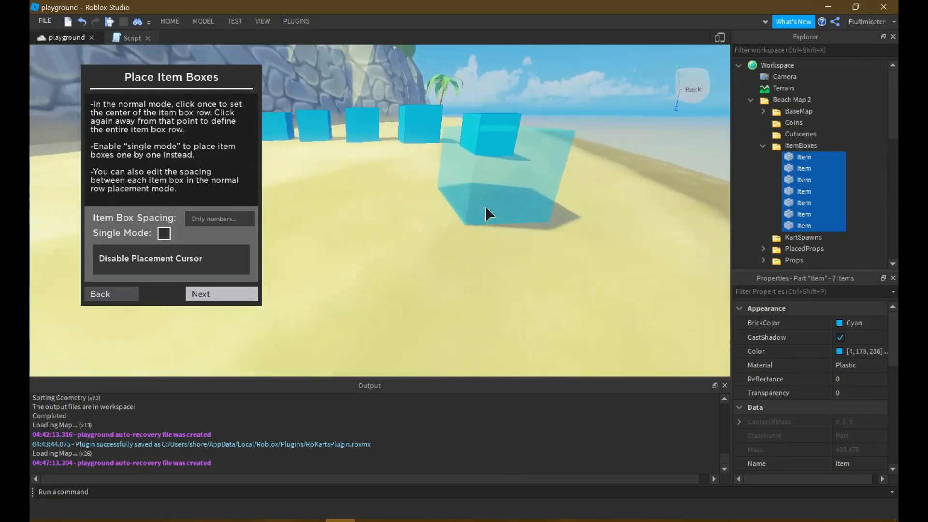
pyautogui.press('w')
pyautogui.moveTo(511, 205); pyautogui.dragTo(511, 205, button='right')
pyautogui.press('s')
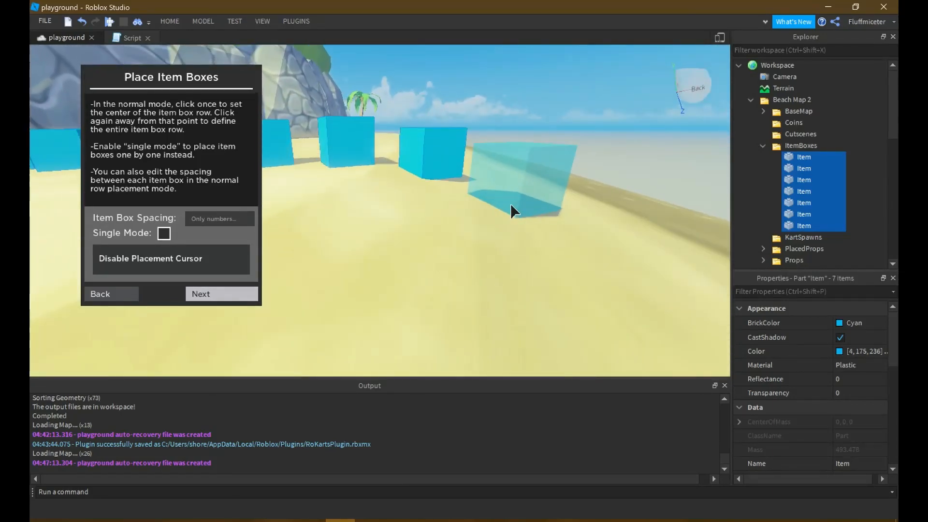
pyautogui.press('a')
pyautogui.press('d')
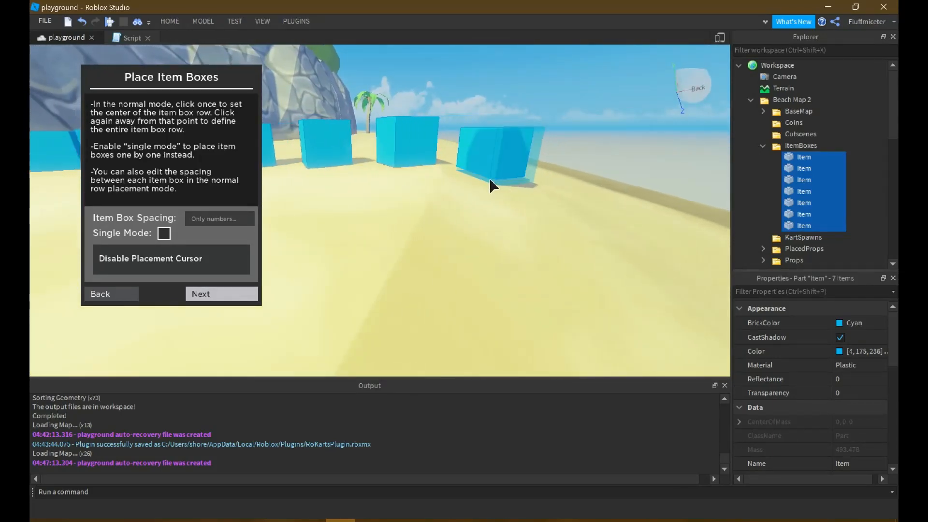
pyautogui.press('s')
pyautogui.press('d')
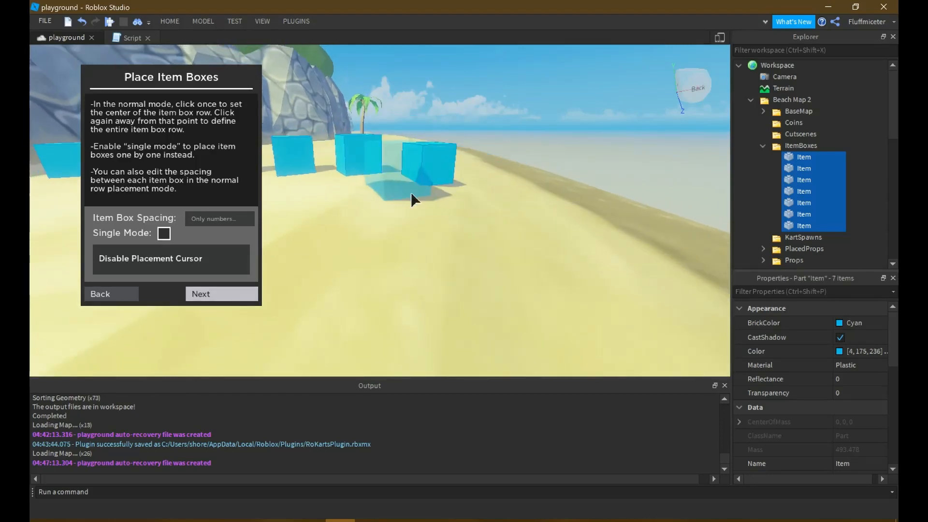
pyautogui.press('d')
pyautogui.press('s')
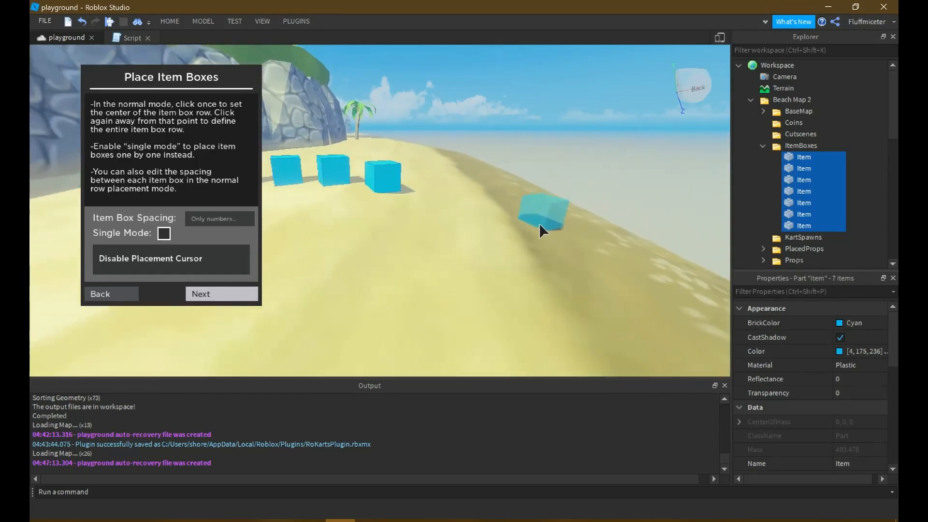
# Try to lay a second item box row in front of the first, previewing different widths and directions from its centre point
pyautogui.moveTo(539, 222); pyautogui.dragTo(539, 223, button='right')
pyautogui.click(414, 240)
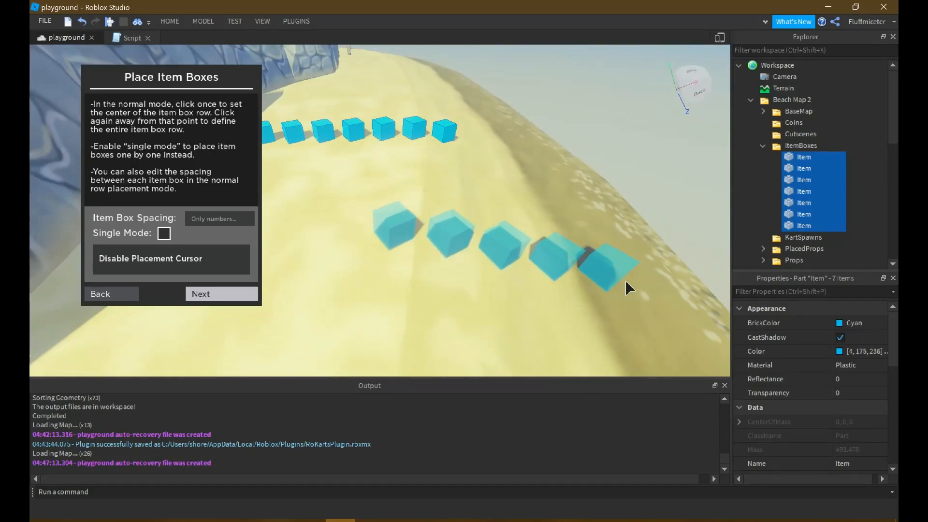
pyautogui.moveTo(603, 273); pyautogui.dragTo(602, 271, button='right')
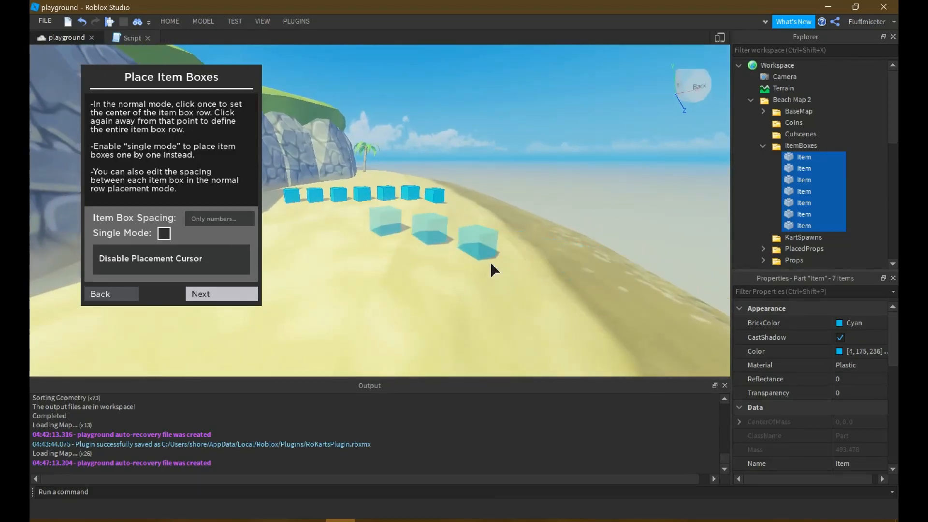
pyautogui.press('a')
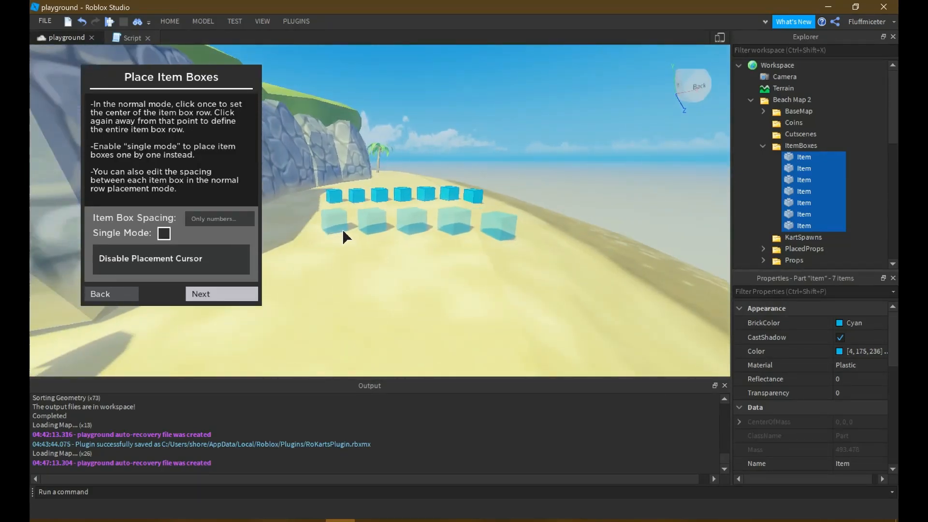
pyautogui.press('d')
pyautogui.press('q')
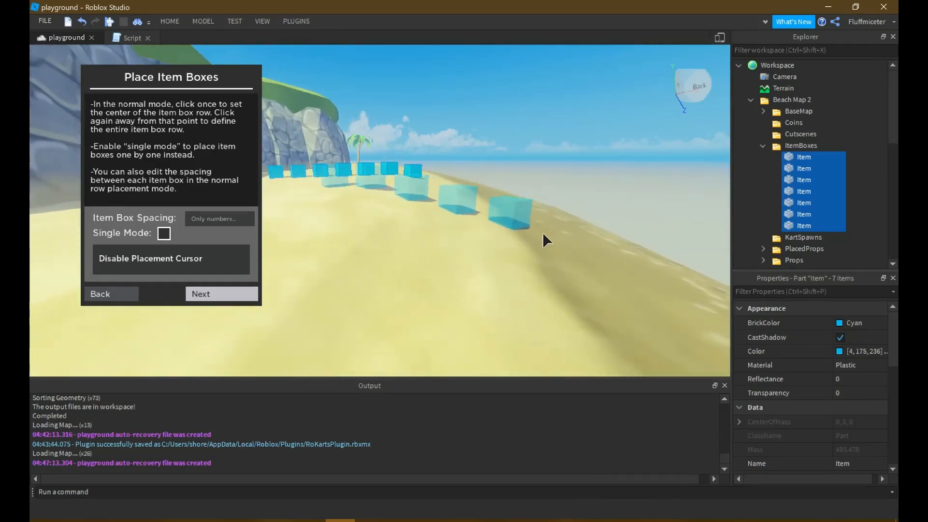
pyautogui.press('a')
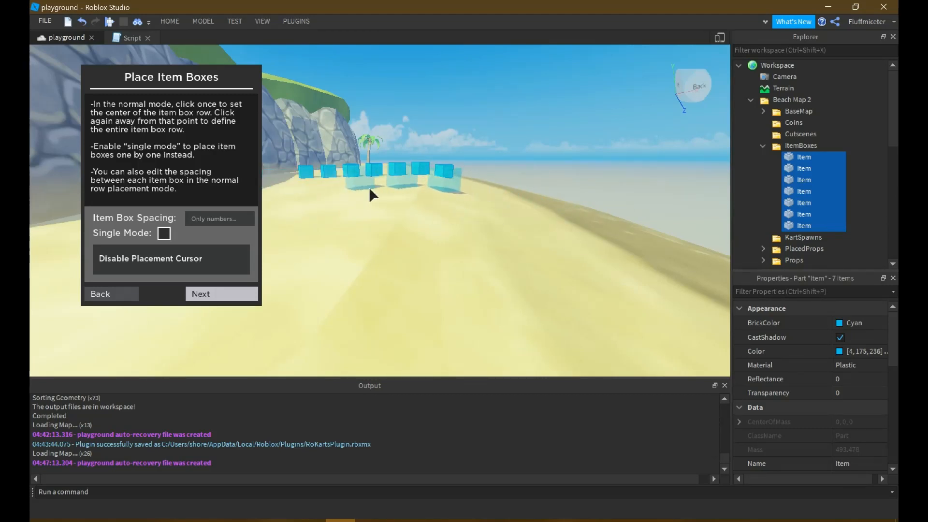
pyautogui.moveTo(474, 193); pyautogui.dragTo(443, 173, button='right')
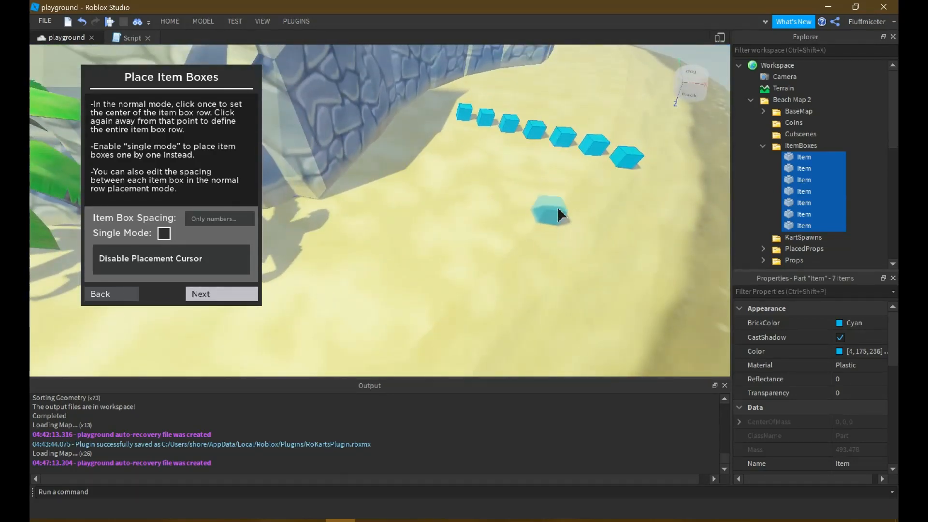
pyautogui.click(546, 215)
# Examine the item box row from both directions along the sandy path
pyautogui.press('s')
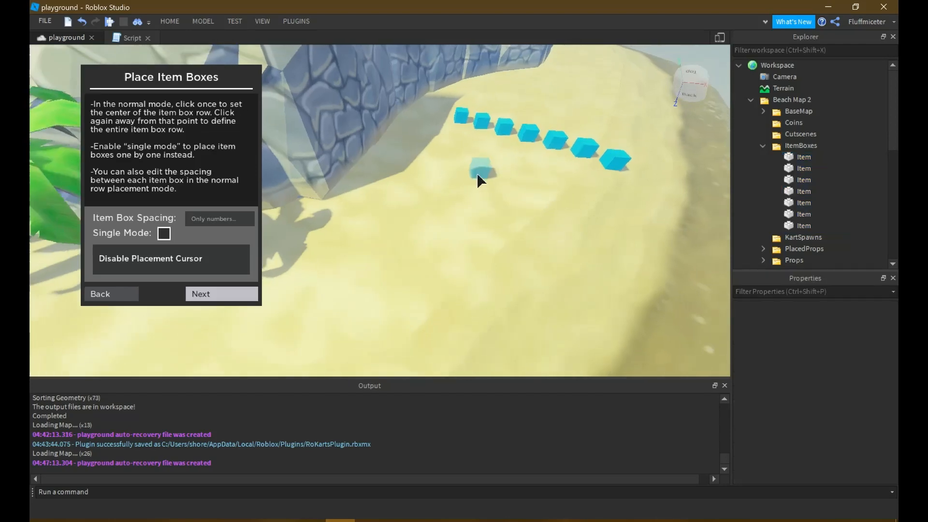
pyautogui.press('d')
pyautogui.press('w')
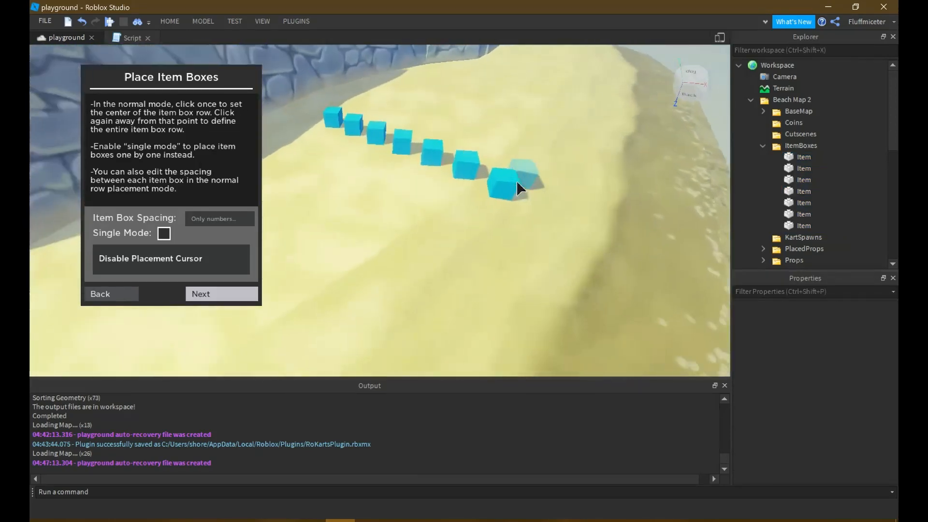
pyautogui.moveTo(503, 189); pyautogui.dragTo(495, 181, button='right')
pyautogui.press('w')
pyautogui.press('w')
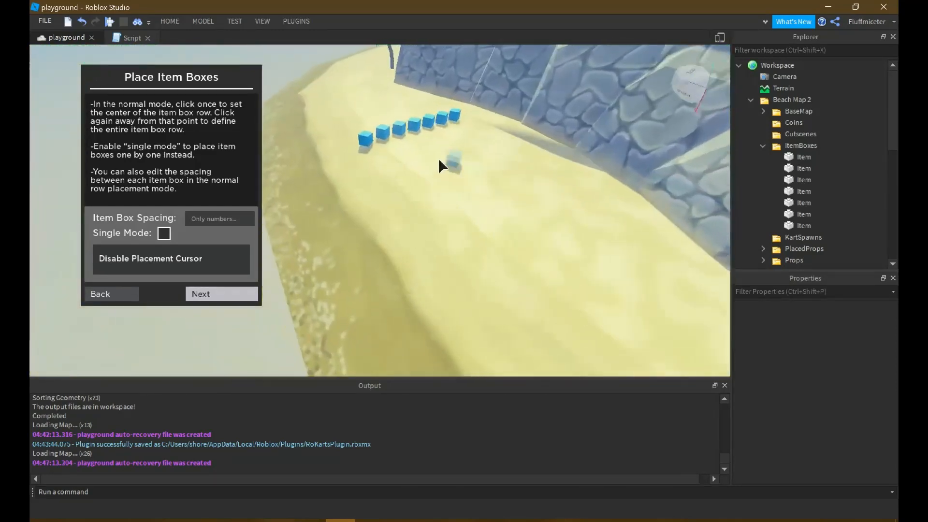
pyautogui.moveTo(416, 143); pyautogui.dragTo(416, 144, button='right')
pyautogui.press('s')
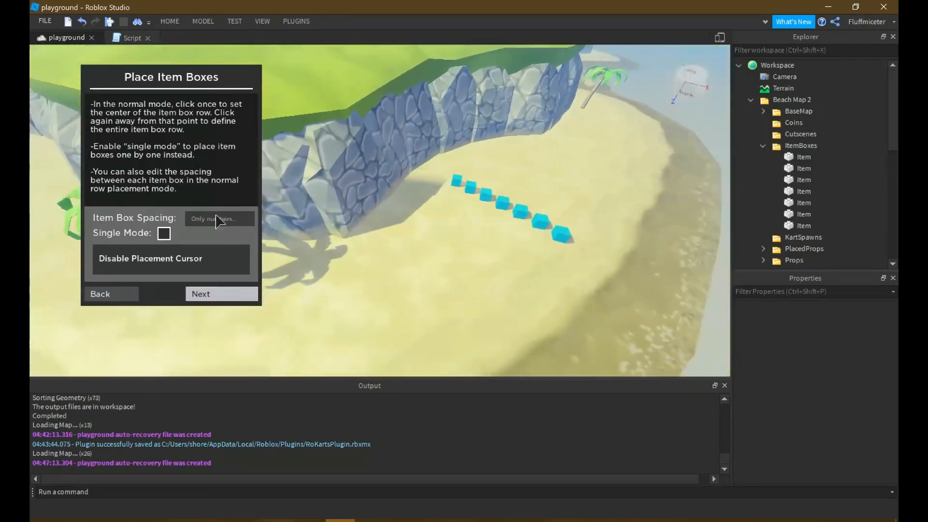
# Set the item box spacing to 20 and place a seven-box row on the sand near the palm trees
pyautogui.press('w')
pyautogui.click(216, 221)
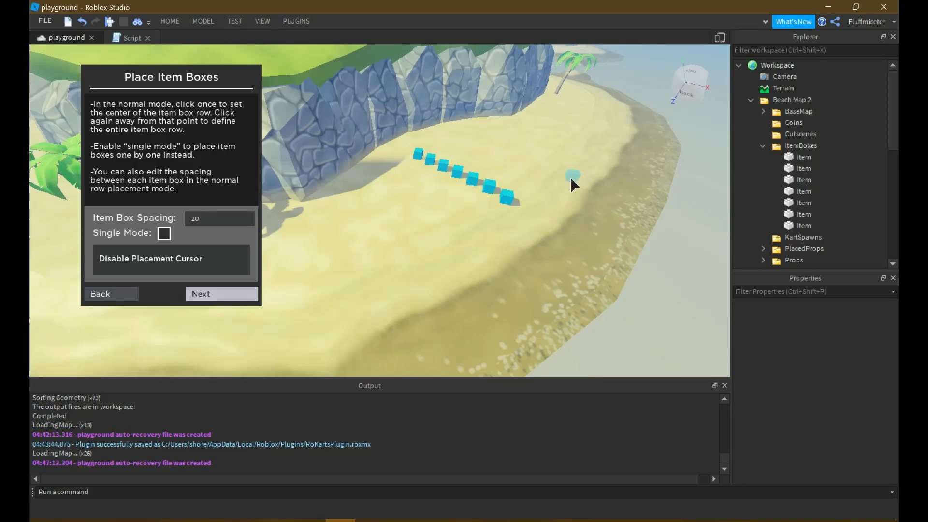
pyautogui.click(433, 213)
pyautogui.moveTo(435, 211); pyautogui.dragTo(435, 210, button='right')
pyautogui.press('d')
# Set the item box spacing to 1 and place a tightly packed six-box row in front of the wide-spaced row
pyautogui.click(231, 222)
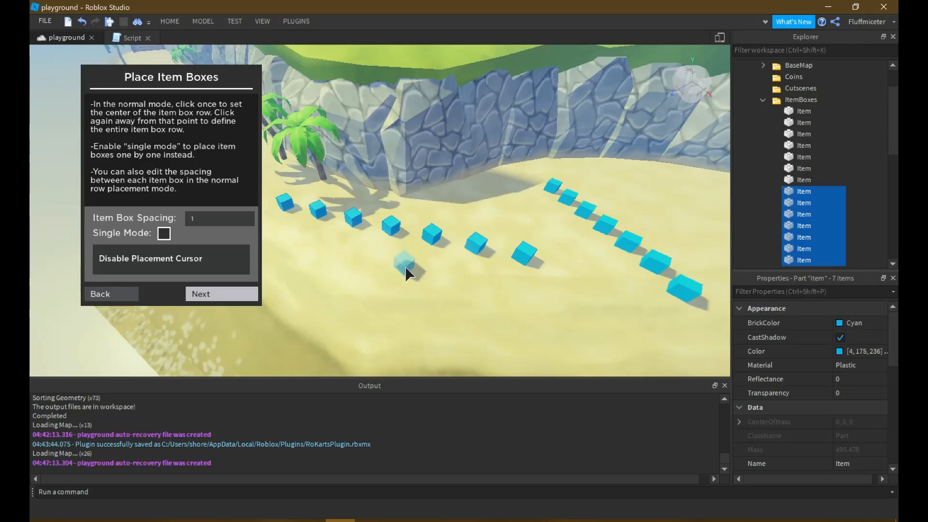
pyautogui.click(430, 273)
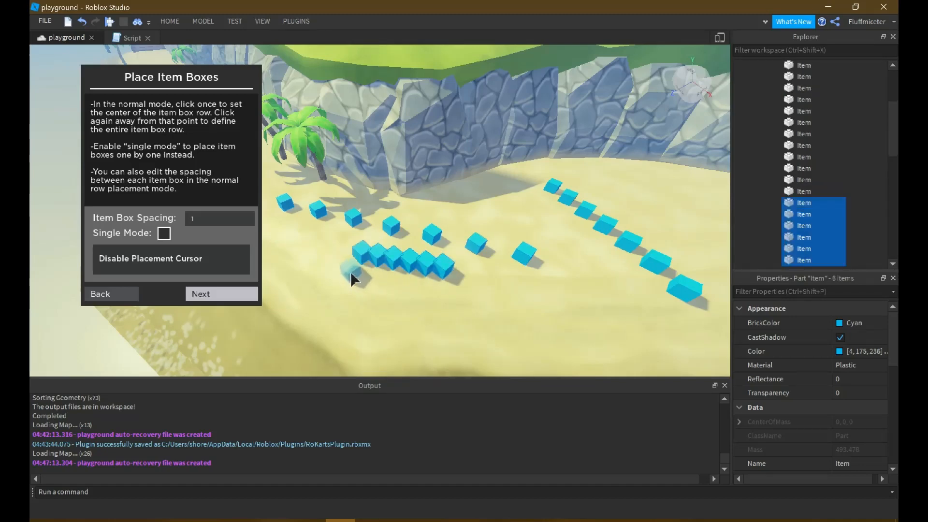
pyautogui.press('d')
pyautogui.press('s')
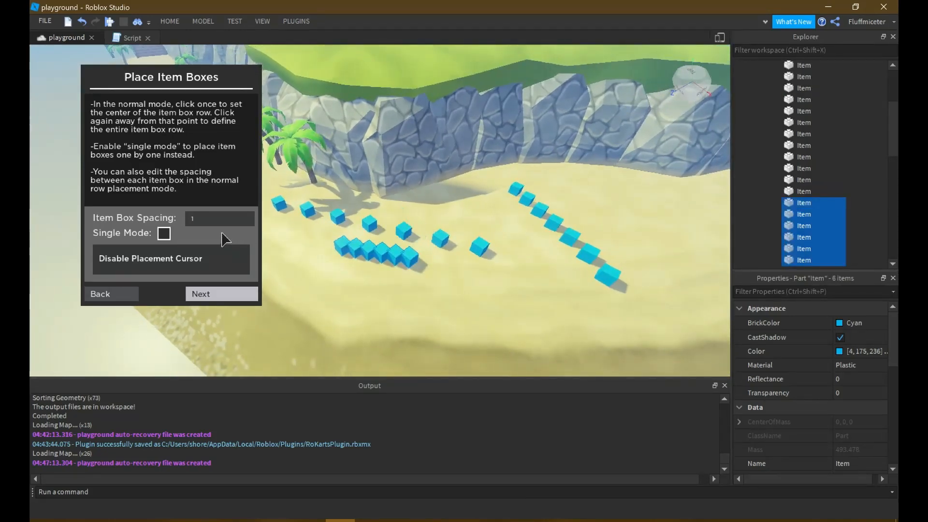
# Try to set the item box spacing to 0, and undo the last two item box rows
pyautogui.press('Return')
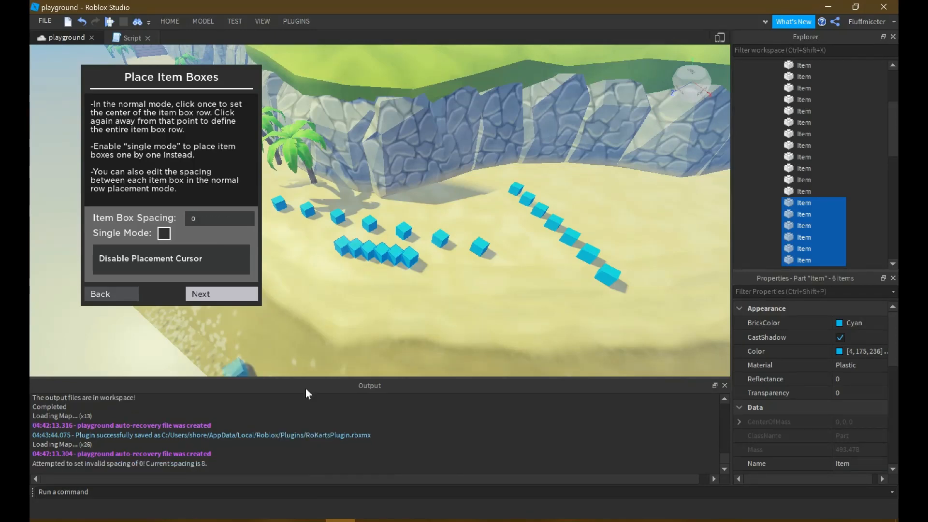
pyautogui.hotkey('ctrl', 'z')
pyautogui.hotkey('ctrl', 'z')
# Enable single mode for item box placement
pyautogui.press('s')
pyautogui.moveTo(488, 210); pyautogui.dragTo(489, 210, button='right')
pyautogui.press('w')
pyautogui.moveTo(481, 167); pyautogui.dragTo(479, 169, button='right')
pyautogui.press('s')
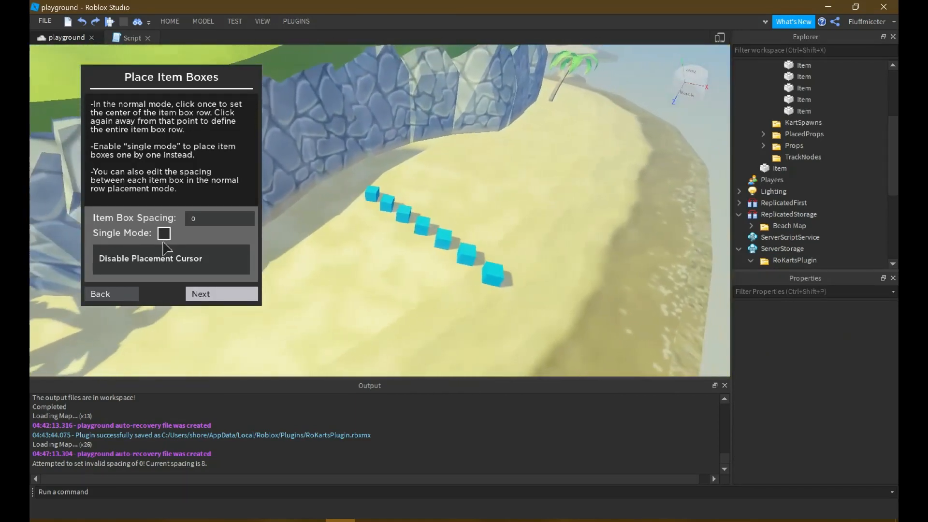
pyautogui.press('w')
pyautogui.click(164, 235)
pyautogui.moveTo(396, 279); pyautogui.dragTo(397, 280, button='right')
pyautogui.press('w')
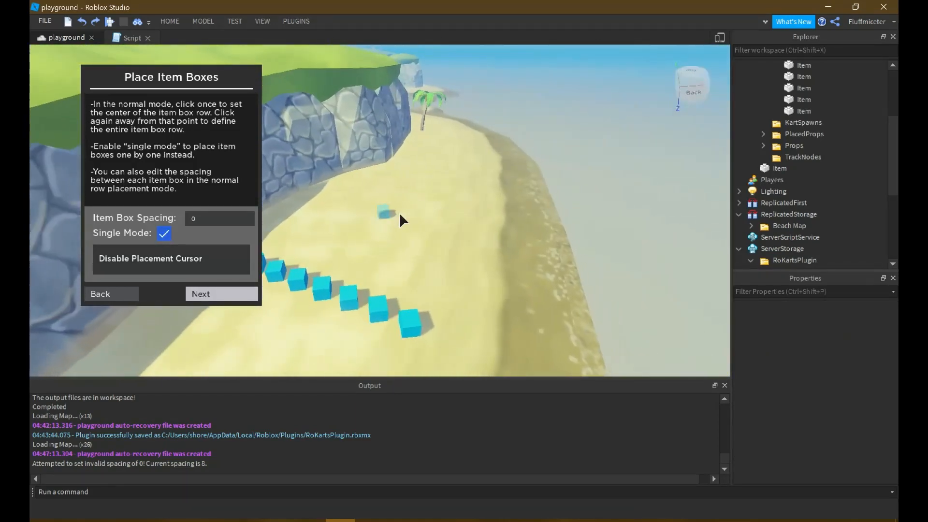
# Place four individual item boxes scattered across the sand beyond the existing row
pyautogui.click(414, 213)
pyautogui.click(374, 249)
pyautogui.click(340, 212)
pyautogui.click(438, 185)
# Undo the last four individual item box placements
pyautogui.hotkey('ctrl', 'z')
pyautogui.hotkey('ctrl', 'z')
pyautogui.hotkey('ctrl', 'z')
pyautogui.hotkey('ctrl', 'z')
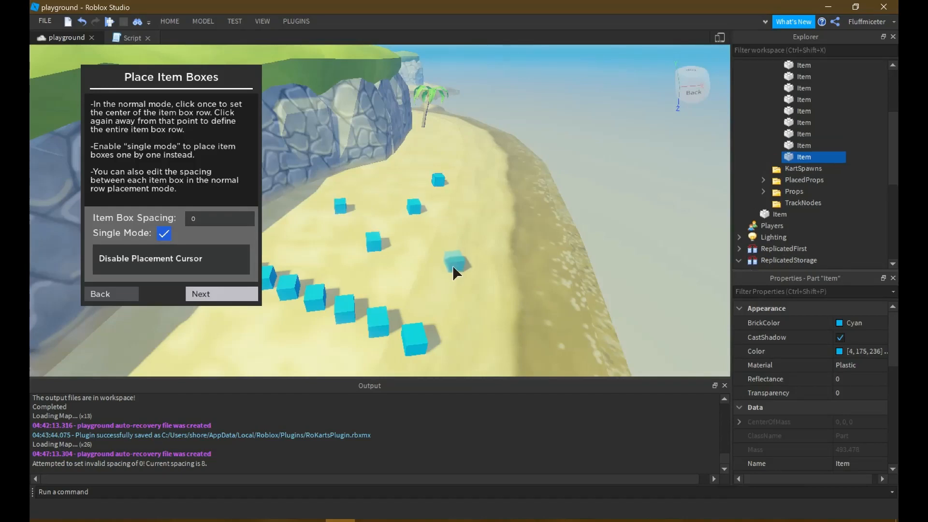
# Place four individual item boxes in a line along the foot of the cliff wall, towards the palm tree
pyautogui.moveTo(387, 248); pyautogui.dragTo(386, 244, button='right')
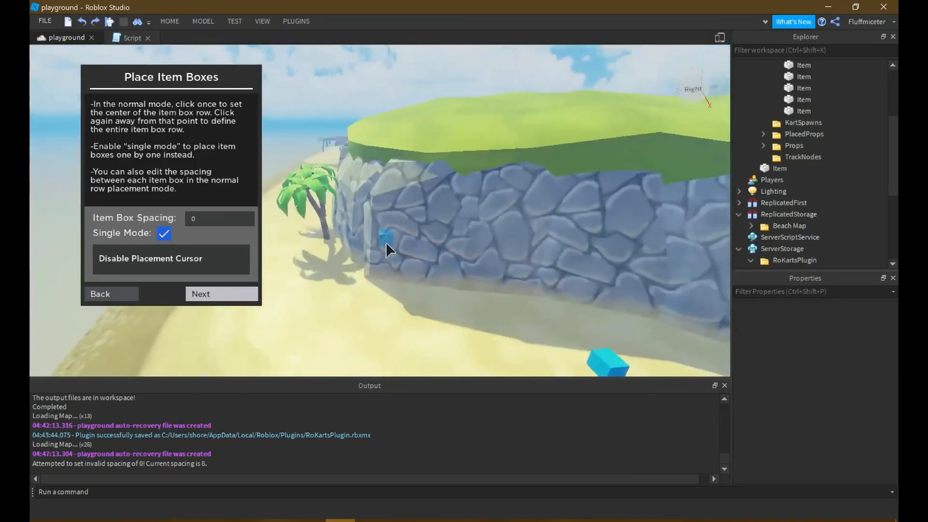
pyautogui.press('w')
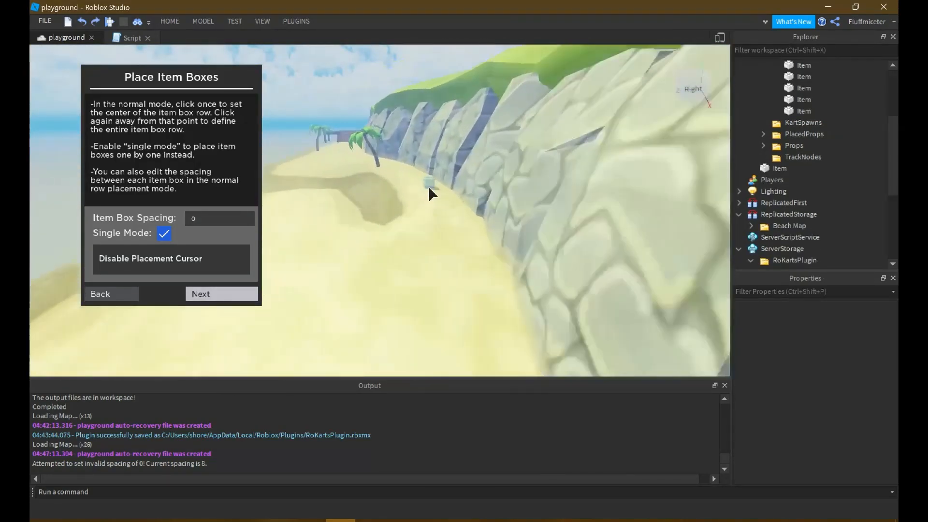
pyautogui.click(427, 194)
pyautogui.click(464, 248)
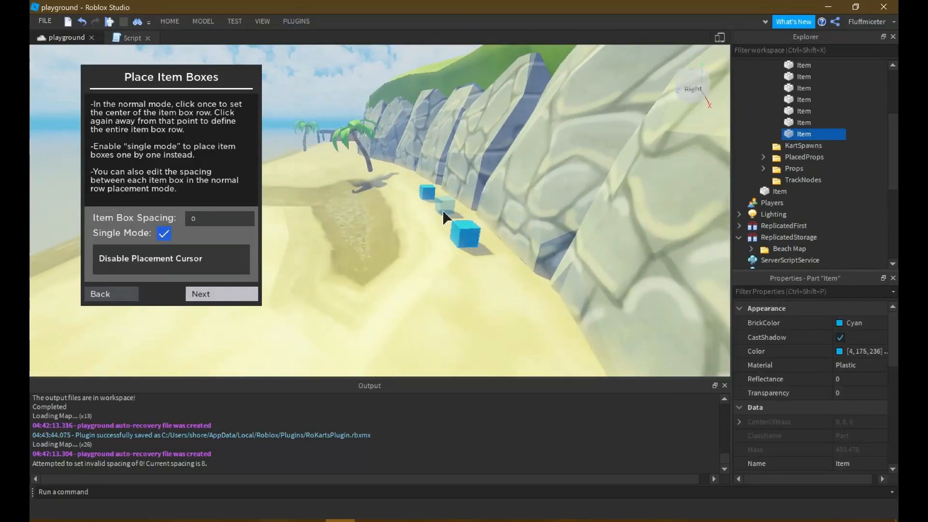
pyautogui.click(446, 221)
pyautogui.click(454, 228)
# Turn single mode off to return to normal item box row placement
pyautogui.press('w')
pyautogui.moveTo(448, 304); pyautogui.dragTo(450, 268, button='right')
pyautogui.press('w')
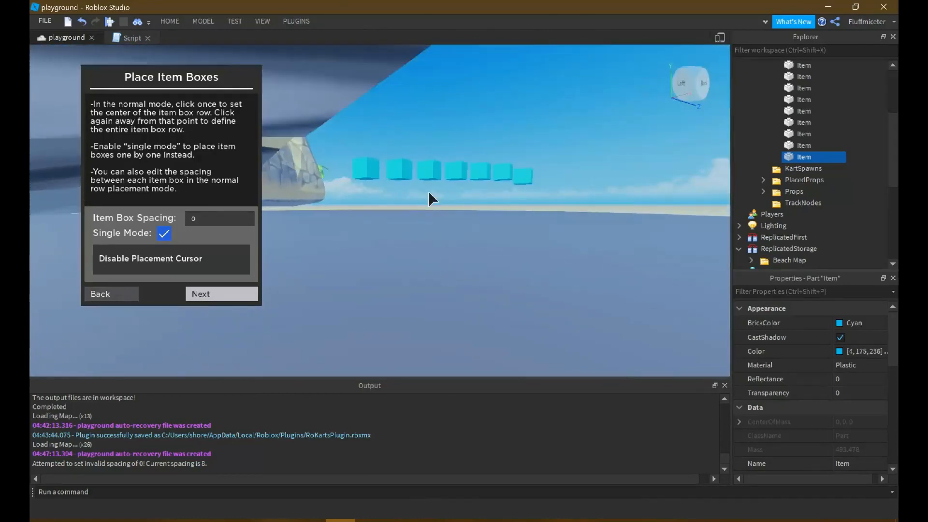
pyautogui.moveTo(428, 192); pyautogui.dragTo(430, 189, button='right')
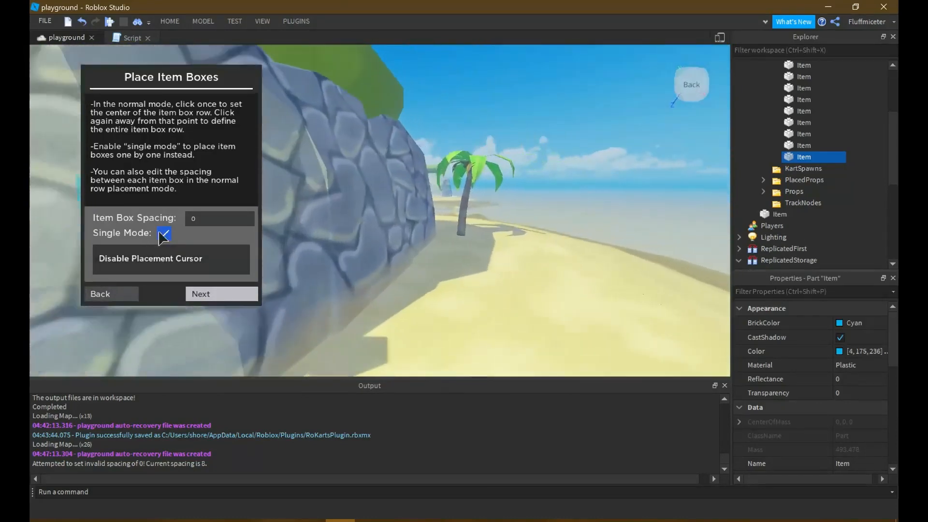
pyautogui.click(164, 233)
pyautogui.press('s')
pyautogui.moveTo(555, 231); pyautogui.dragTo(555, 231, button='right')
pyautogui.press('w')
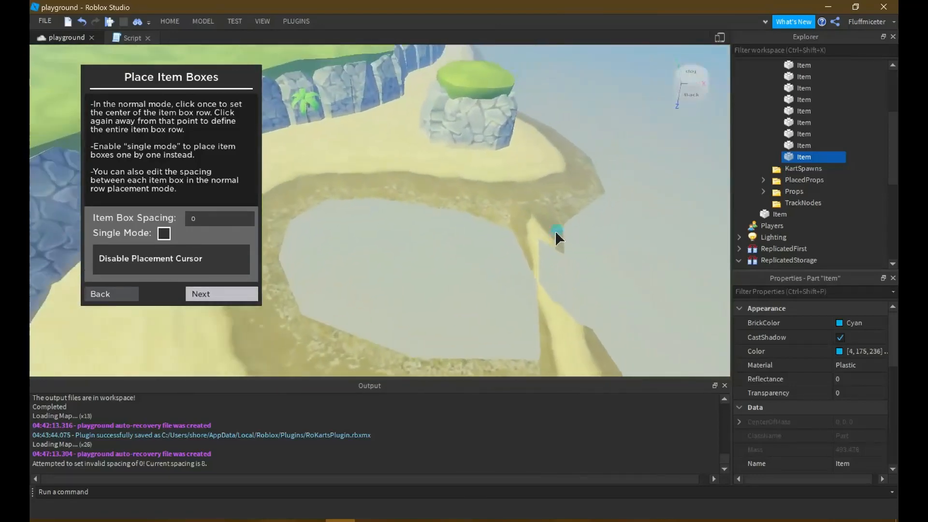
# Place a row of three item boxes on the sand beside the grass-topped rock pillar
pyautogui.moveTo(478, 143); pyautogui.dragTo(479, 144, button='right')
pyautogui.press('w')
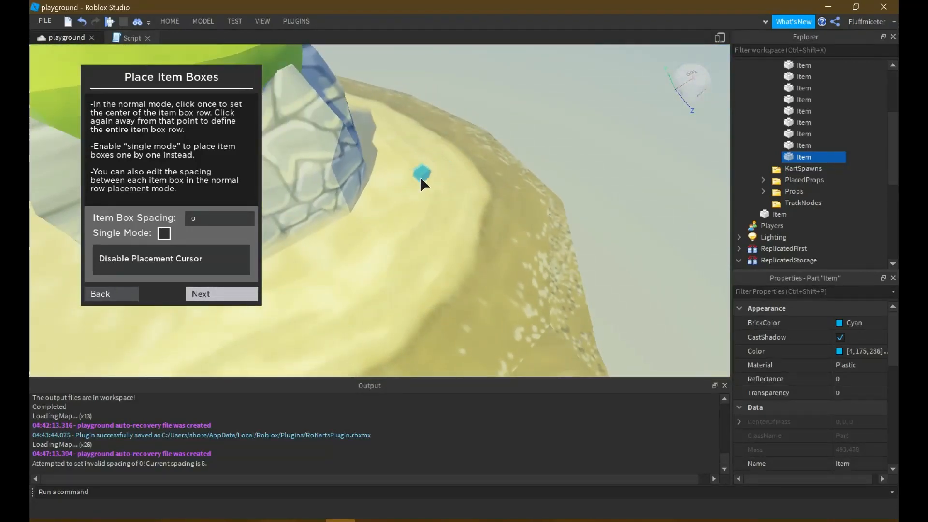
pyautogui.click(421, 180)
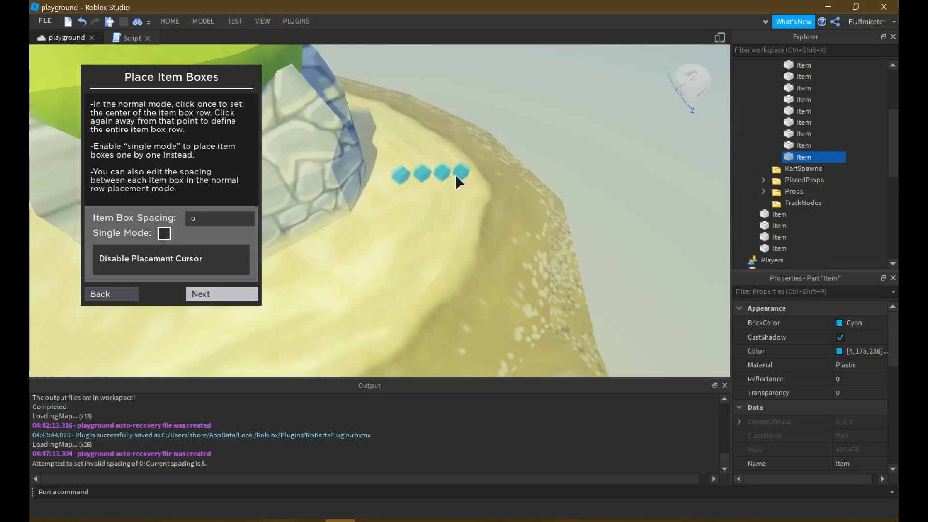
pyautogui.click(451, 175)
# Place a row of seven item boxes across the sandy passage between the rock walls
pyautogui.moveTo(451, 175); pyautogui.dragTo(381, 155, button='right')
pyautogui.press('w')
pyautogui.click(387, 162)
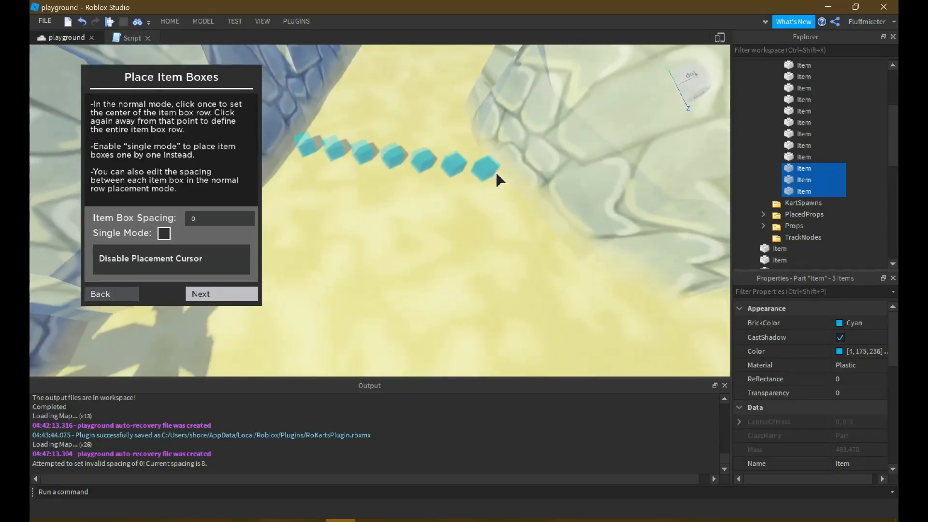
pyautogui.click(490, 165)
# Place a row of five item boxes across the dirt track before the palm tree
pyautogui.moveTo(489, 166); pyautogui.dragTo(400, 174, button='right')
pyautogui.press('w')
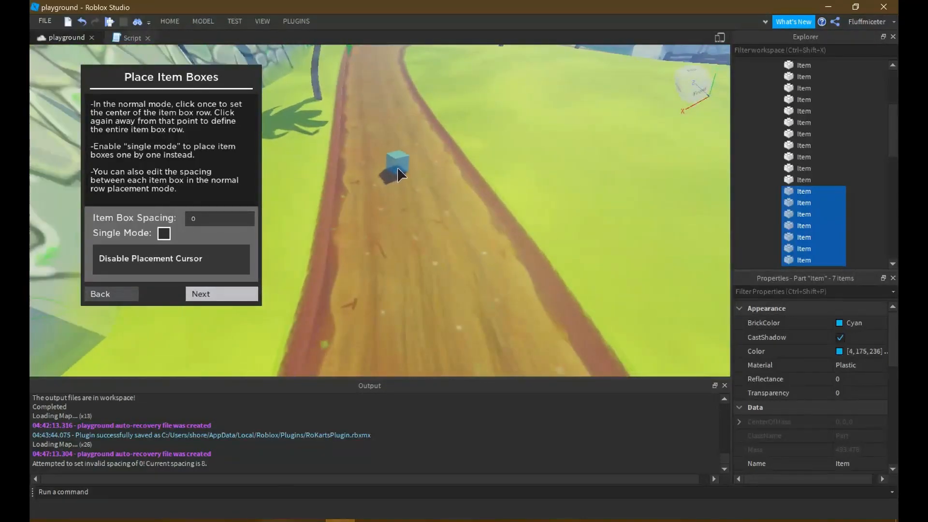
pyautogui.click(469, 153)
pyautogui.moveTo(470, 153); pyautogui.dragTo(469, 105, button='right')
# Place a row of four item boxes across the start of the wooden bridge
pyautogui.press('w')
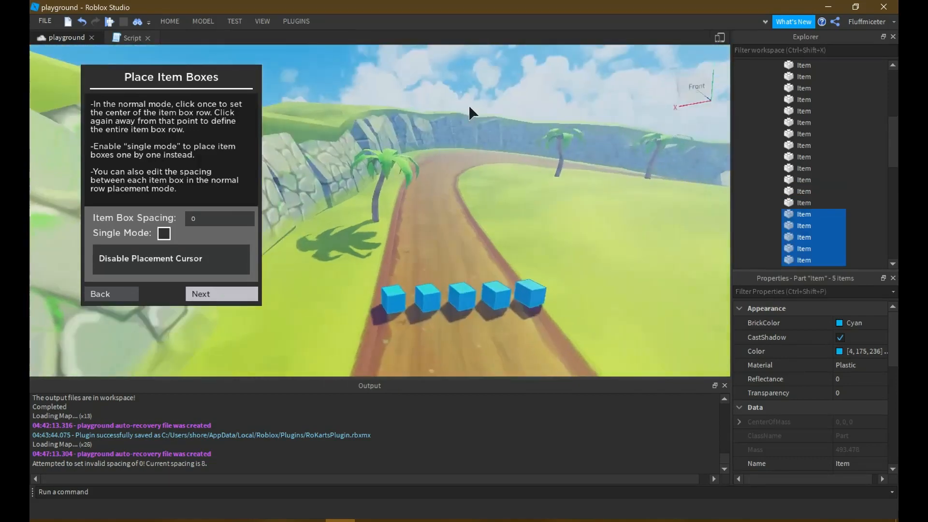
pyautogui.moveTo(534, 182); pyautogui.dragTo(390, 213, button='right')
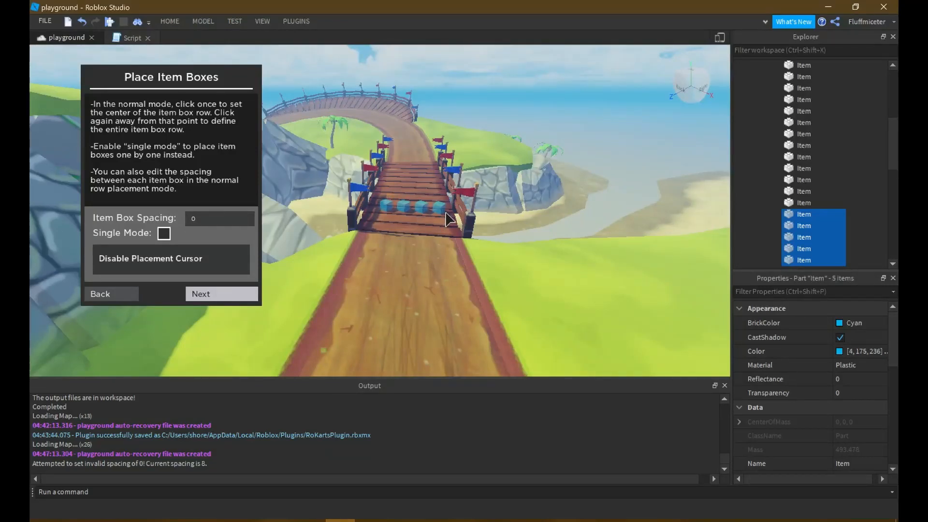
pyautogui.press('w')
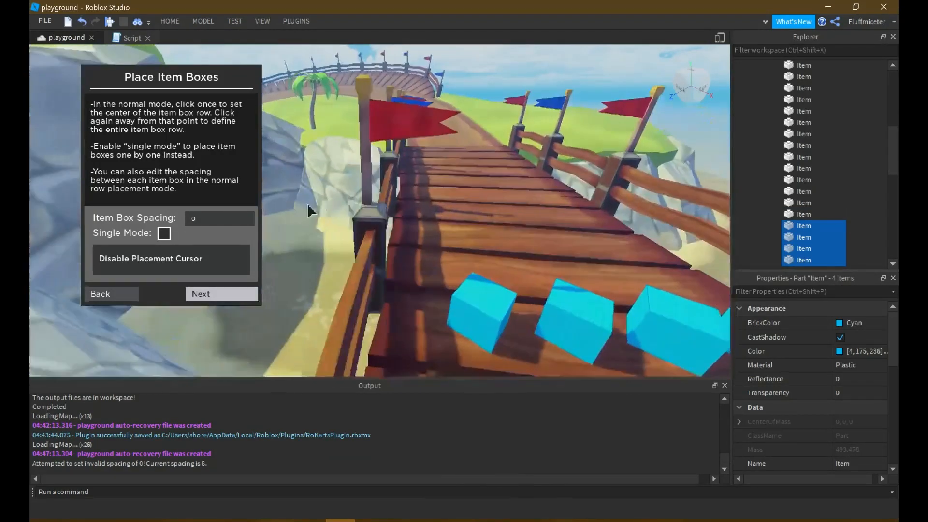
pyautogui.press('s')
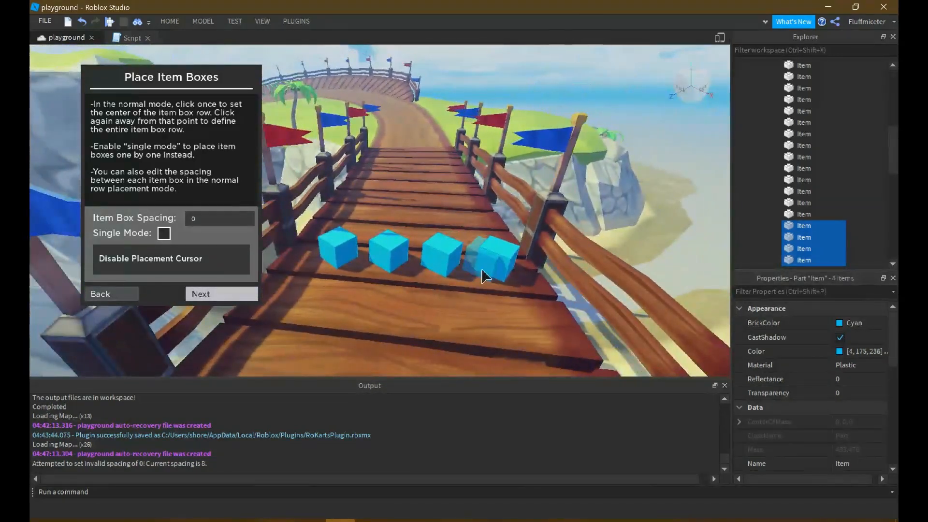
pyautogui.press('w')
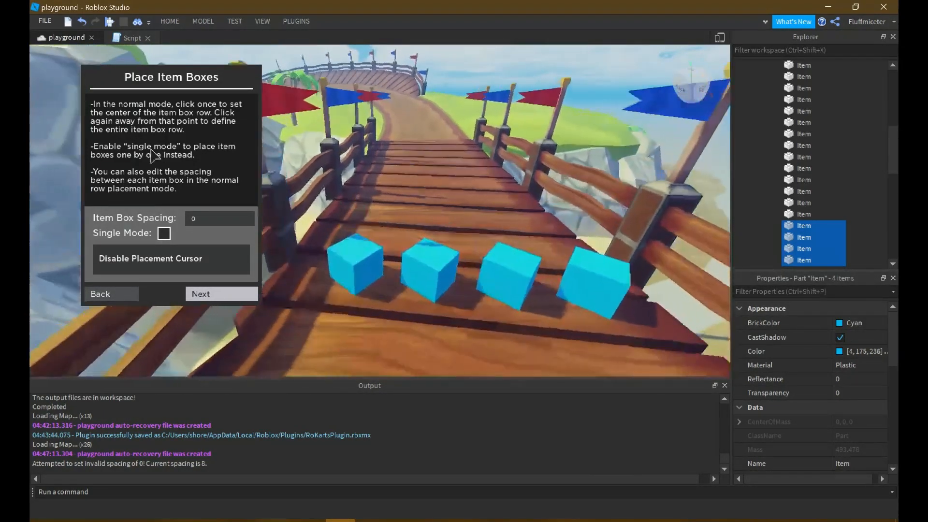
# Disable the placement cursor and lift the second item box of the bridge row high above the planks
pyautogui.click(196, 269)
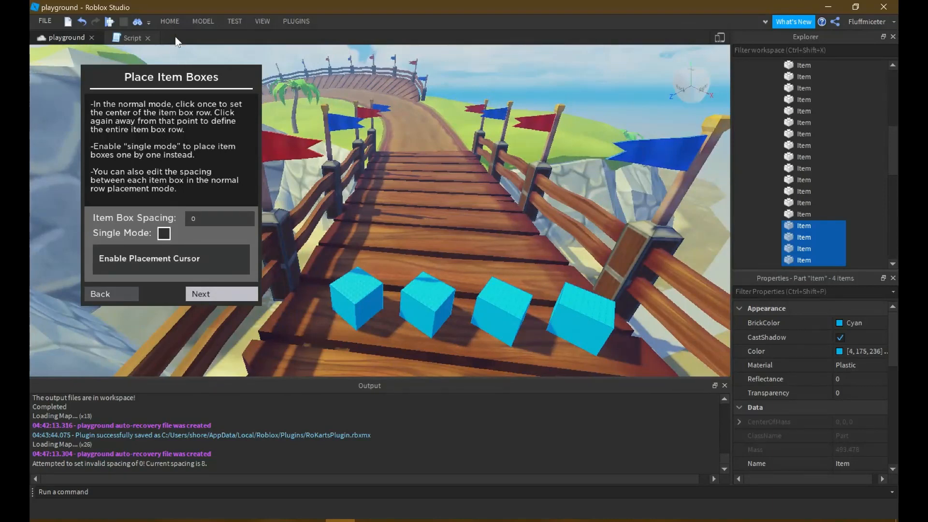
pyautogui.click(170, 22)
pyautogui.click(802, 226)
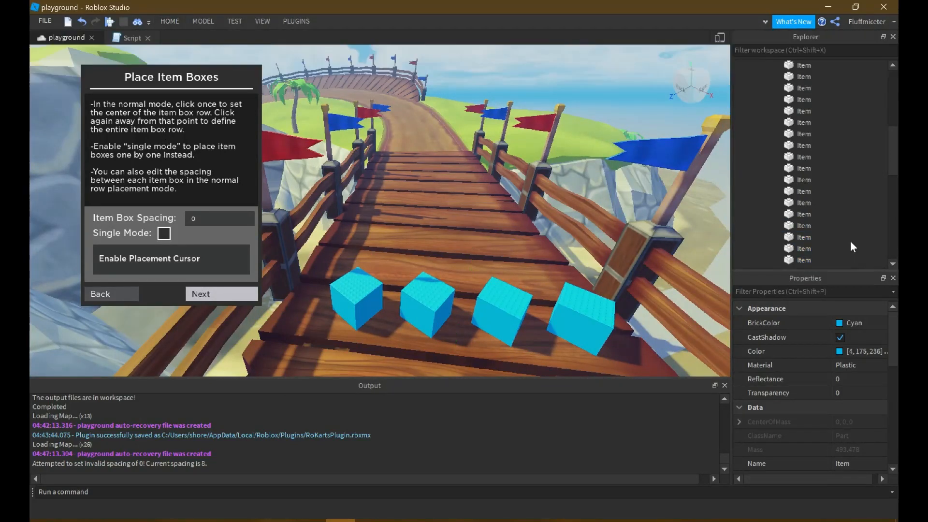
pyautogui.moveTo(433, 238); pyautogui.dragTo(442, 139)
pyautogui.press('s')
pyautogui.press('q')
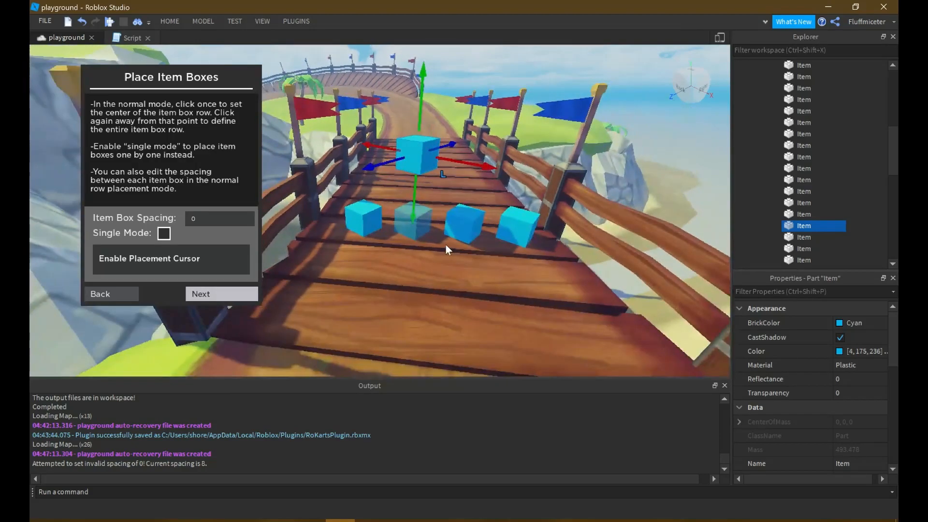
pyautogui.scroll(2, 430, 277)
pyautogui.press('e')
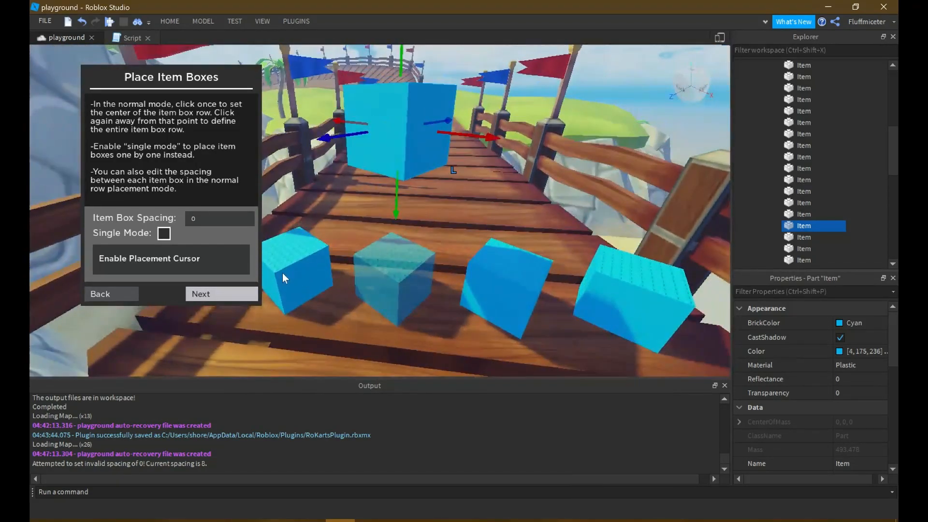
# Re-enable the placement cursor and place a row of four item boxes where the dirt track meets the bridge
pyautogui.press('s')
pyautogui.press('s')
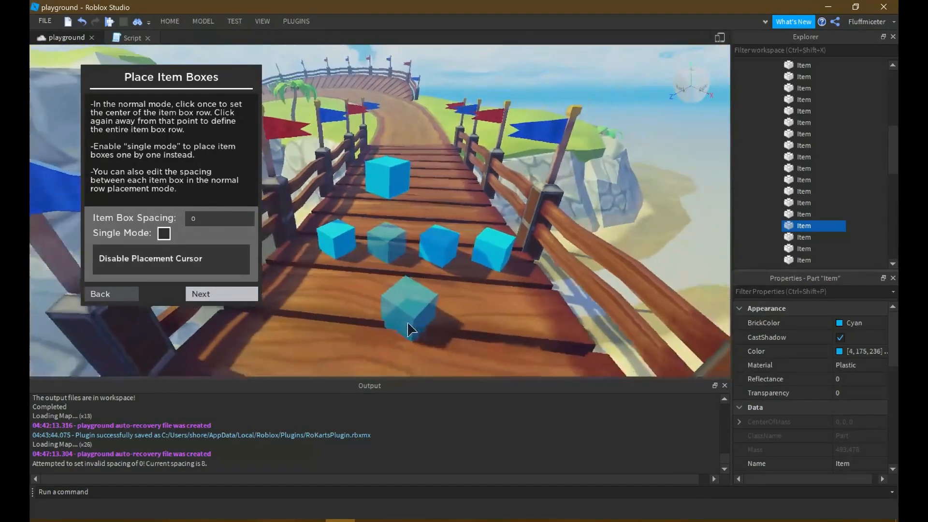
pyautogui.click(421, 321)
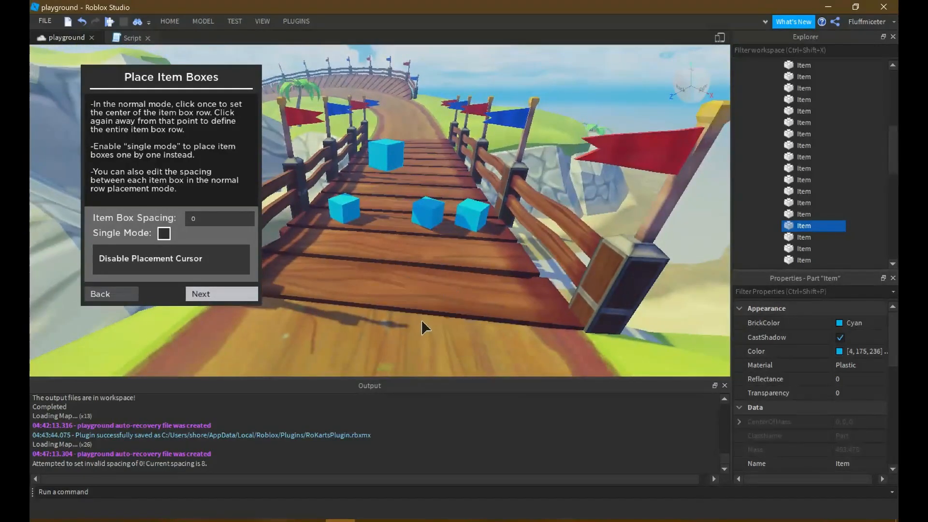
pyautogui.click(278, 315)
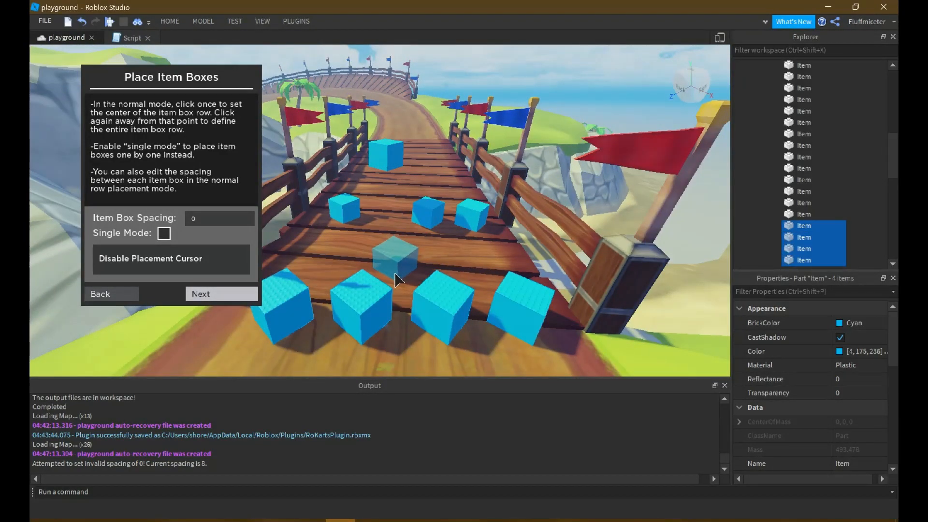
# Raise the end item box of the row at the bridge entrance above the others with the Move tool
pyautogui.press('w')
pyautogui.moveTo(484, 282); pyautogui.dragTo(216, 113, button='right')
pyautogui.click(172, 21)
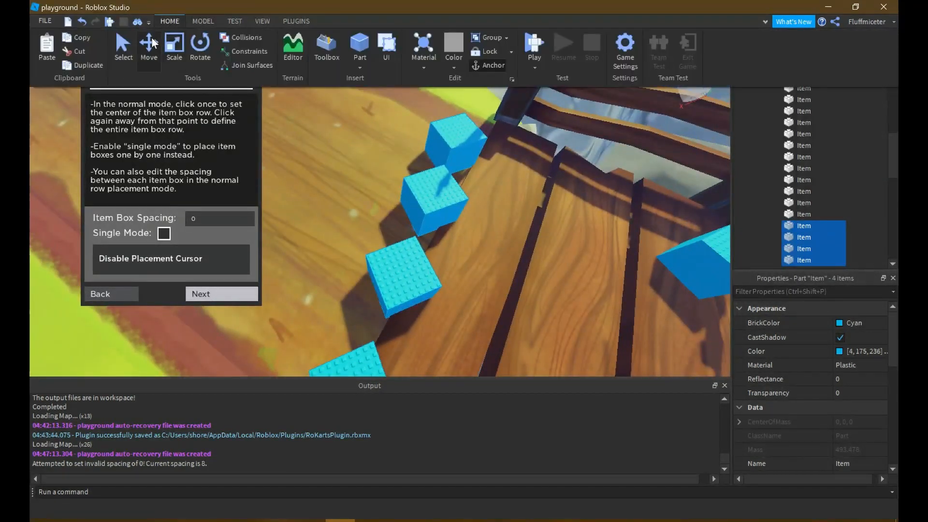
pyautogui.click(454, 202)
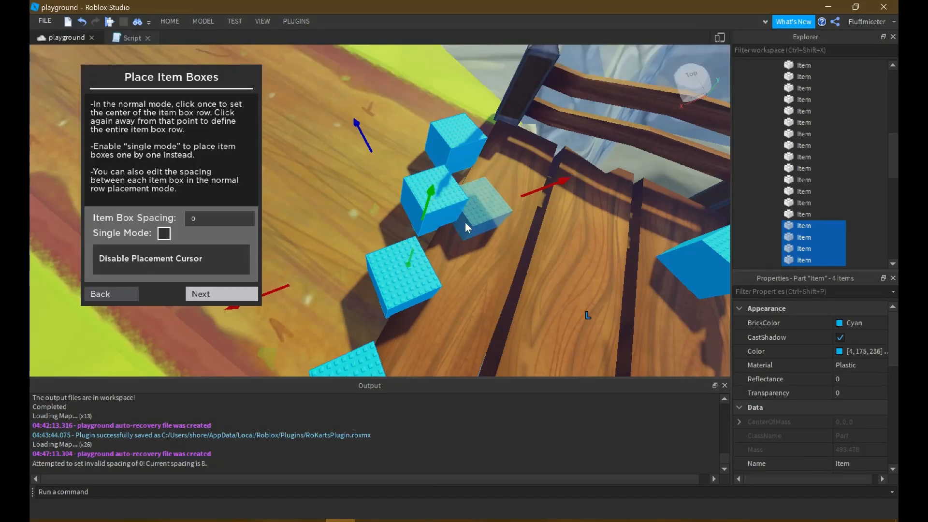
pyautogui.moveTo(466, 222); pyautogui.dragTo(876, 243, button='right')
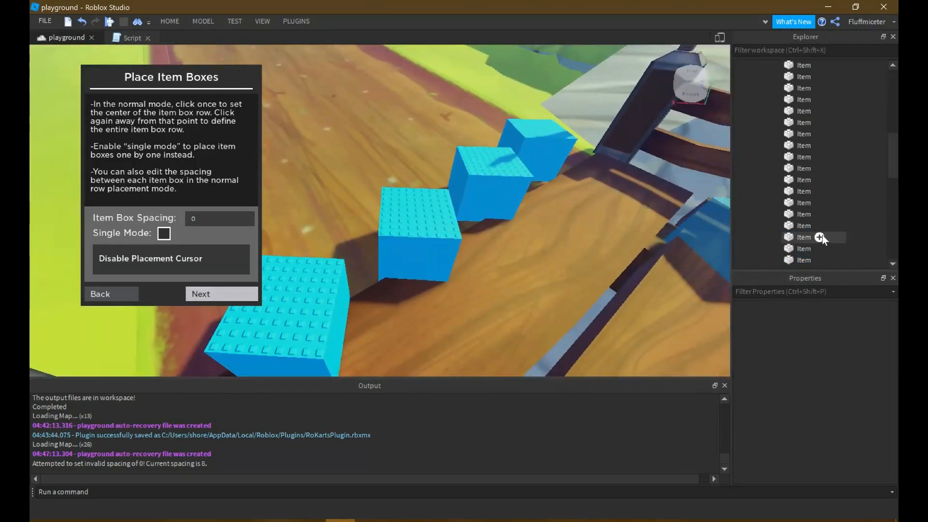
pyautogui.click(812, 225)
pyautogui.moveTo(297, 255); pyautogui.dragTo(294, 256, button='right')
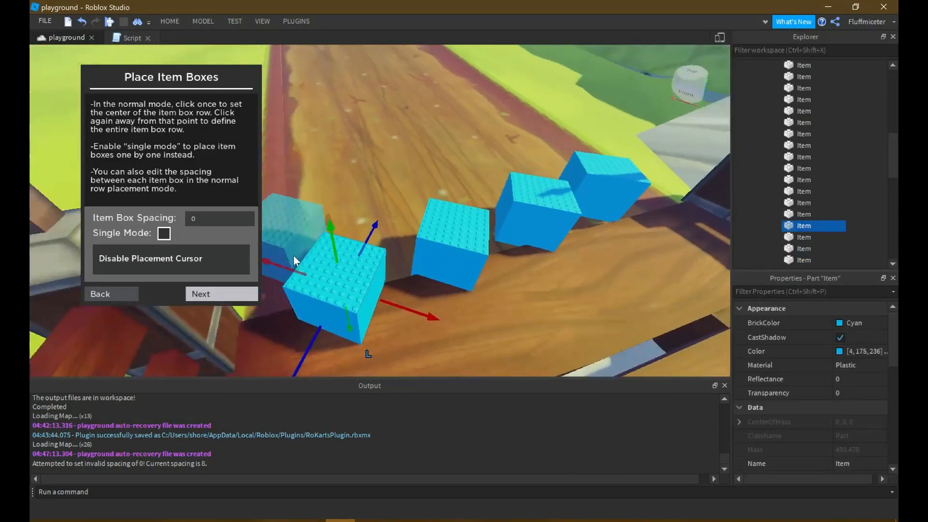
pyautogui.moveTo(337, 248); pyautogui.dragTo(309, 130)
pyautogui.moveTo(364, 218); pyautogui.dragTo(489, 286, button='right')
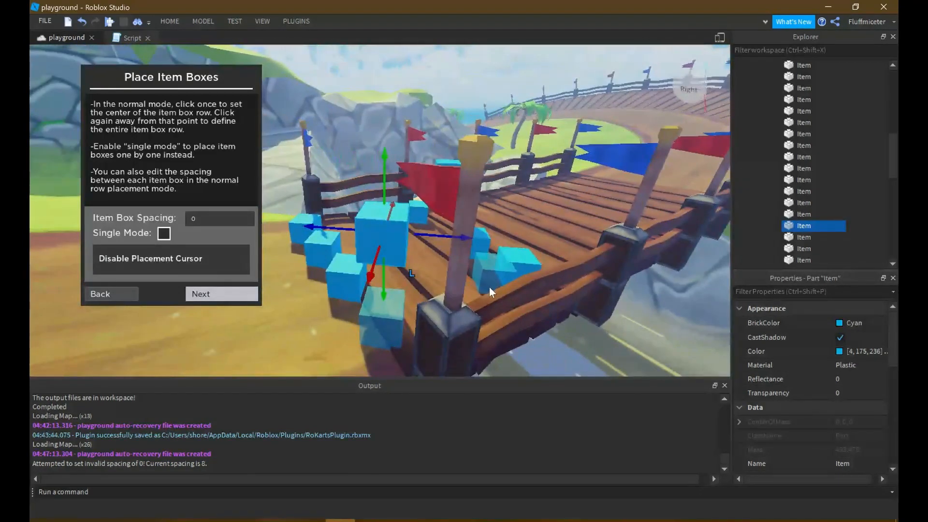
# Undo the item box lifts and both item box rows placed at the wooden bridge
pyautogui.hotkey('ctrl', 'z')
pyautogui.hotkey('ctrl', 'z')
pyautogui.hotkey('ctrl', 'z')
pyautogui.hotkey('ctrl', 'z')
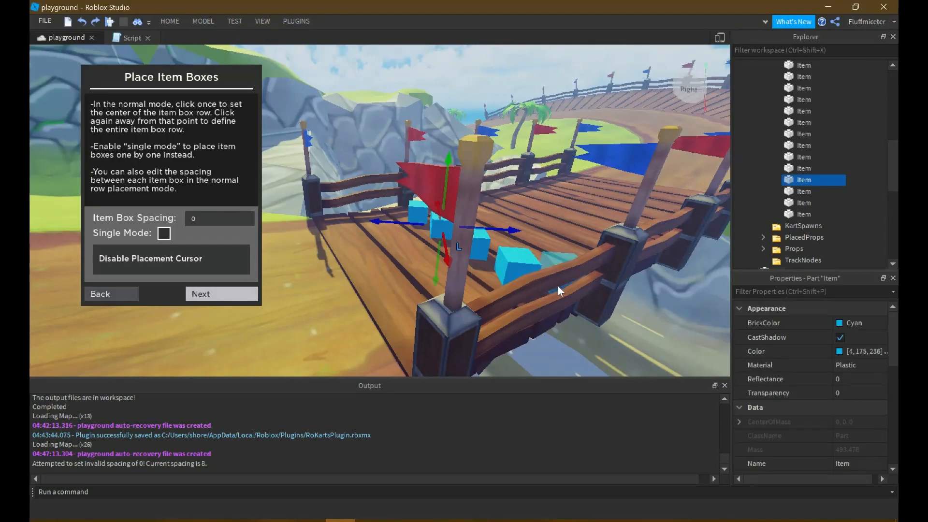
# Finish item box placement and advance the map plugin to placing coins
pyautogui.moveTo(500, 220); pyautogui.dragTo(467, 272, button='right')
pyautogui.press('w')
pyautogui.press('w')
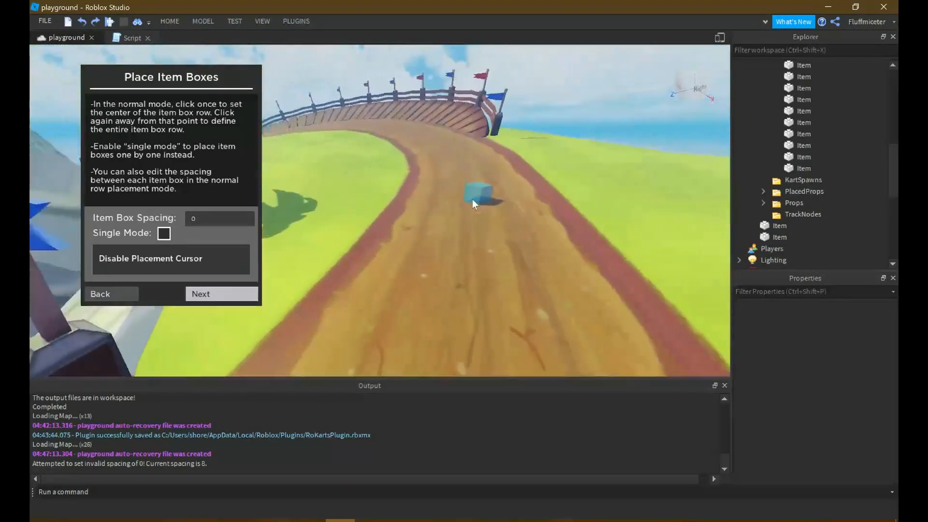
pyautogui.click(216, 296)
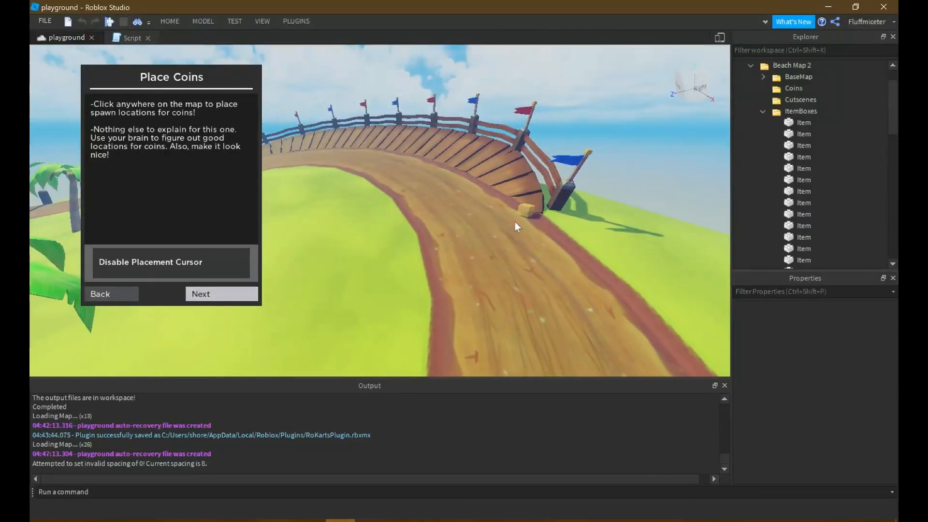
# Examine the banked plank curve and the track leading to the bridge for suitable coin locations
pyautogui.press('w')
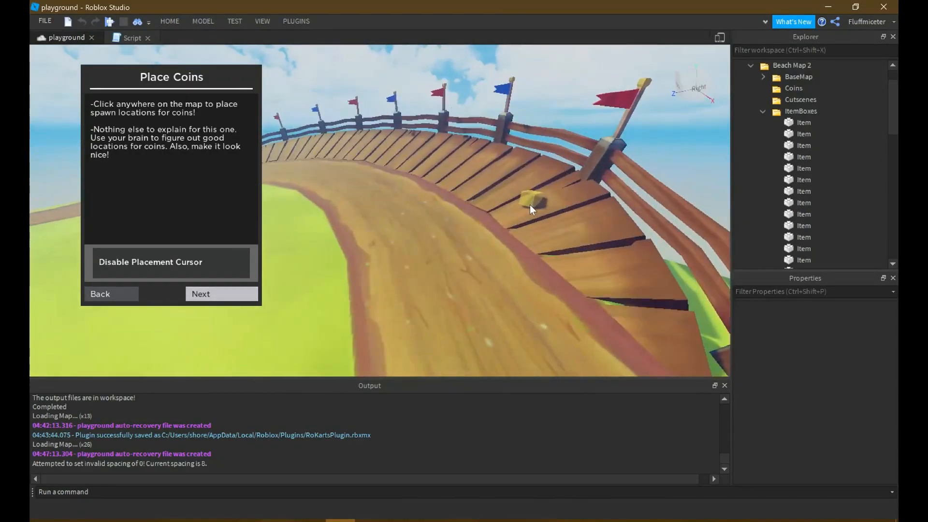
pyautogui.press('w')
pyautogui.press('e')
pyautogui.press('a')
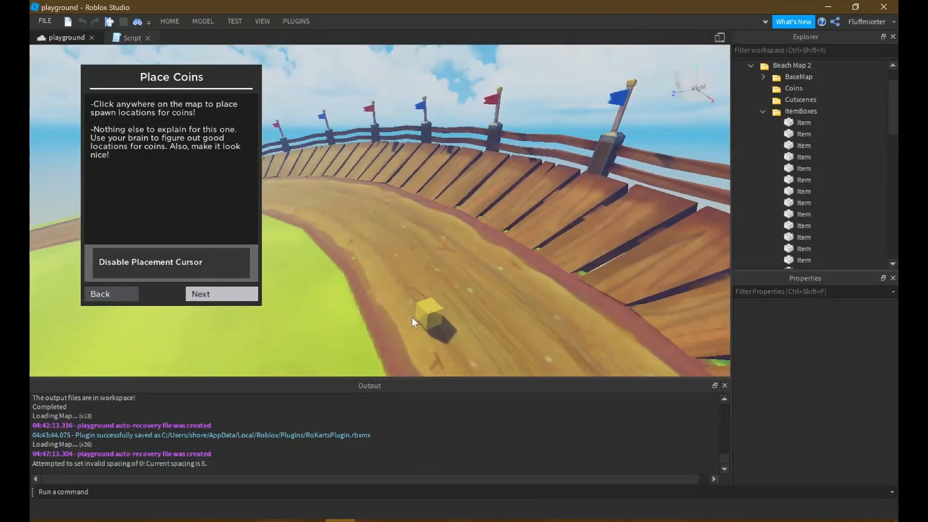
pyautogui.press('w')
pyautogui.moveTo(454, 270); pyautogui.dragTo(445, 274, button='right')
pyautogui.press('w')
pyautogui.moveTo(634, 258); pyautogui.dragTo(630, 258, button='right')
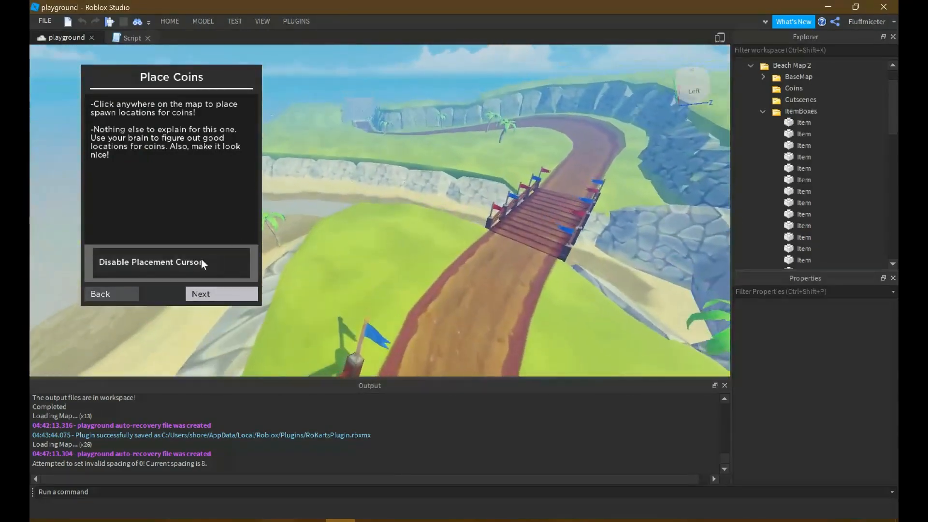
pyautogui.press('w')
pyautogui.click(202, 259)
pyautogui.click(206, 264)
pyautogui.moveTo(473, 279); pyautogui.dragTo(476, 278, button='right')
pyautogui.click(371, 277)
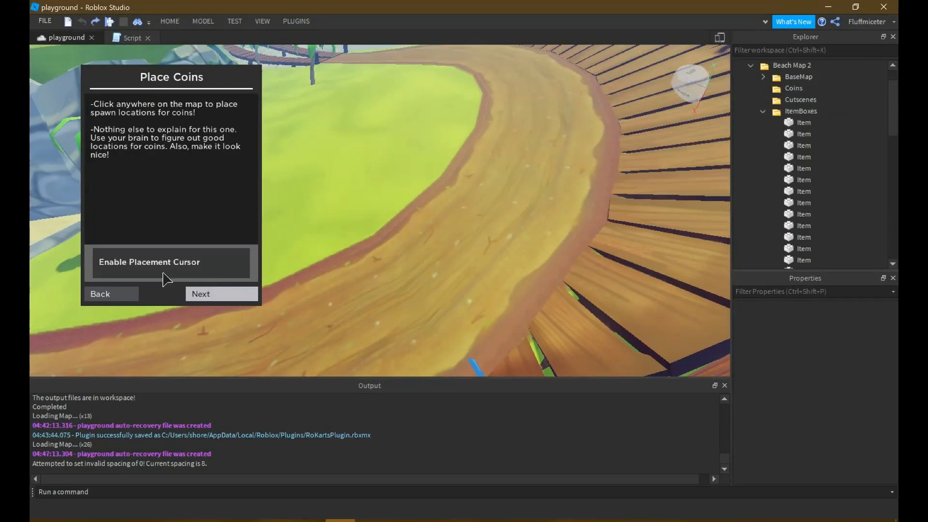
pyautogui.moveTo(298, 260); pyautogui.dragTo(297, 259, button='right')
pyautogui.press('w')
pyautogui.click(176, 23)
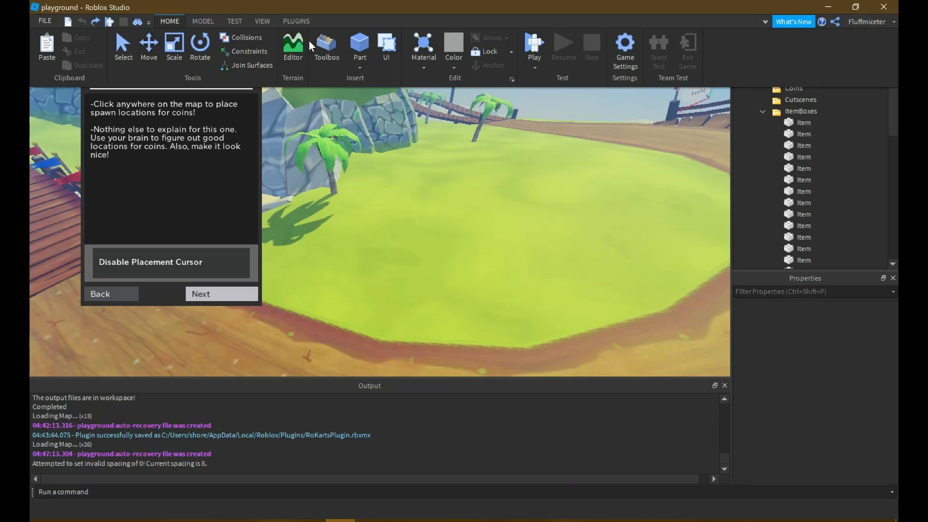
pyautogui.click(297, 21)
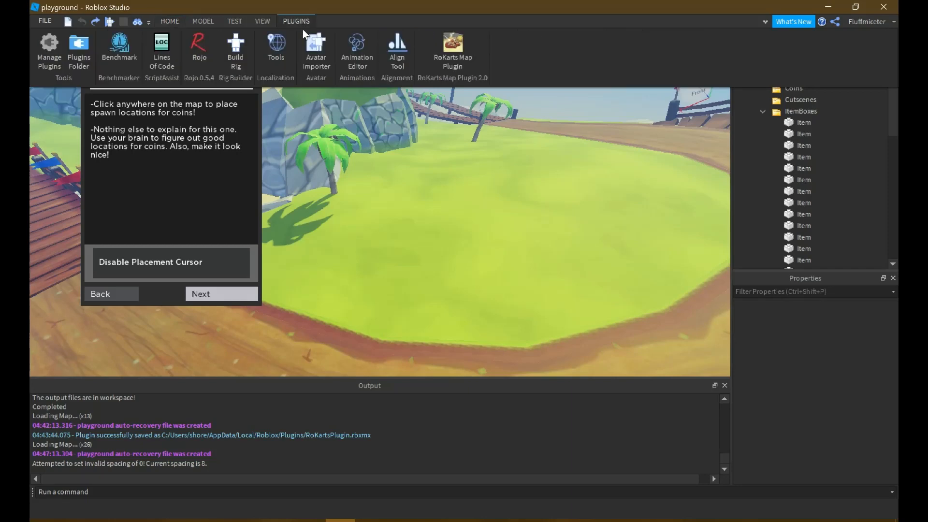
pyautogui.click(192, 156)
# Place three coins in a triangular cluster on the dirt track beside the banked plank curve
pyautogui.moveTo(306, 214); pyautogui.dragTo(307, 216, button='right')
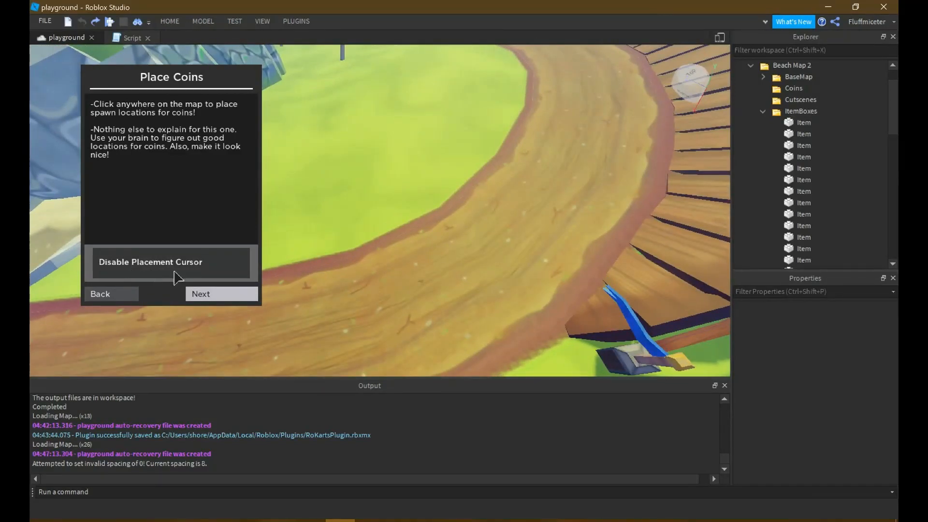
pyautogui.click(484, 213)
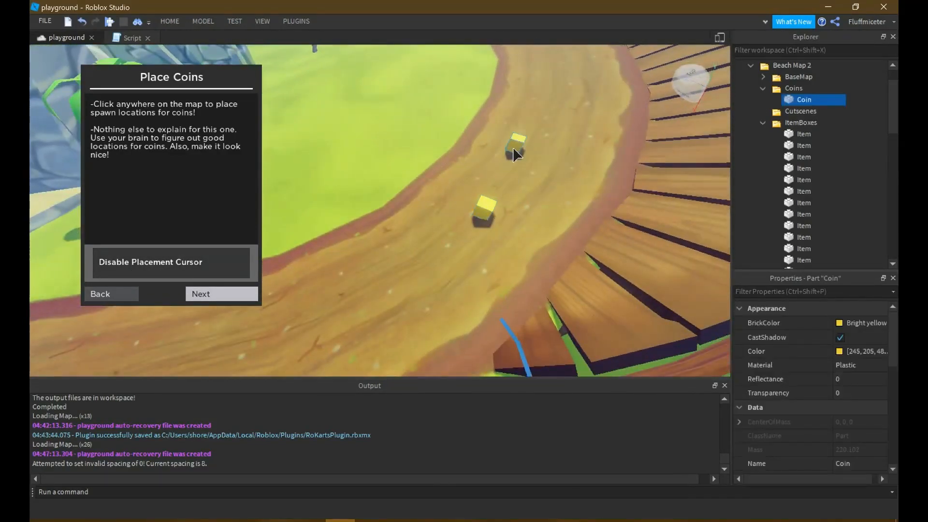
pyautogui.click(514, 149)
pyautogui.moveTo(573, 192); pyautogui.dragTo(573, 192, button='right')
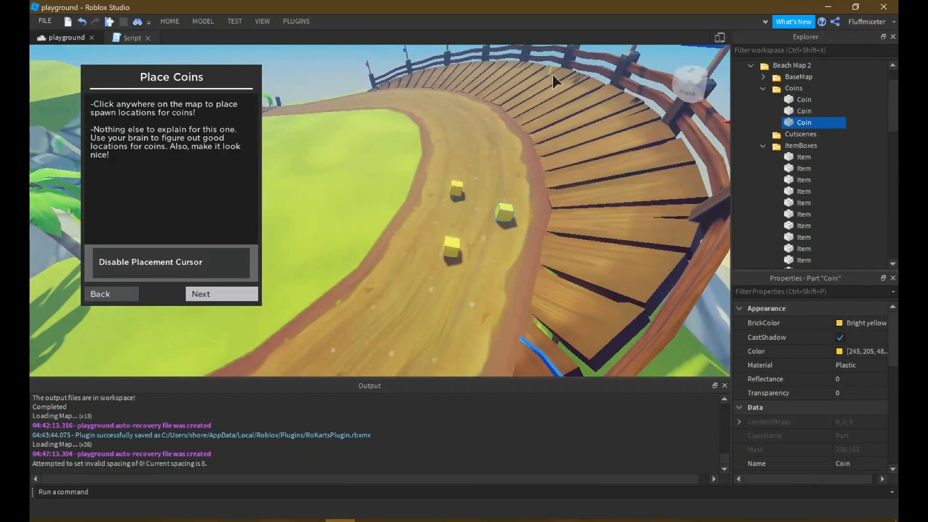
pyautogui.press('w')
pyautogui.moveTo(499, 144); pyautogui.dragTo(482, 171, button='right')
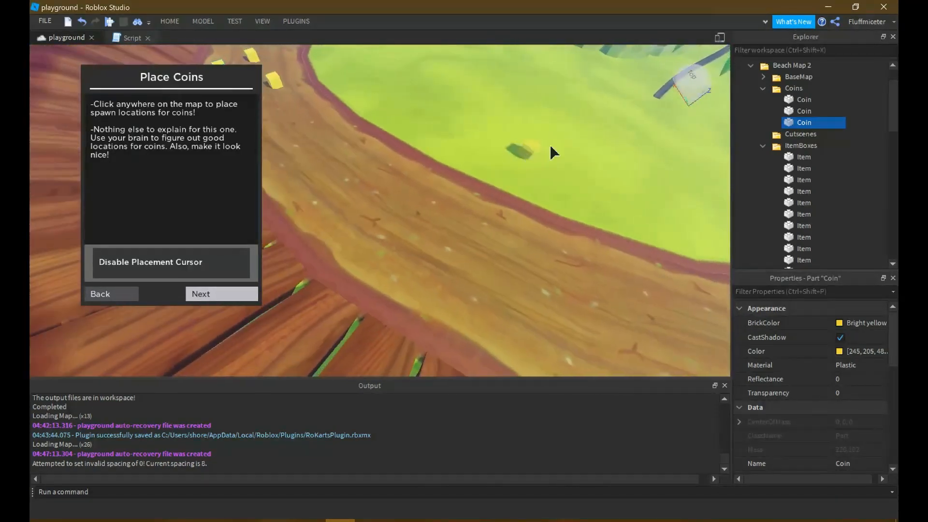
pyautogui.moveTo(470, 138); pyautogui.dragTo(470, 137, button='right')
pyautogui.press('w')
pyautogui.moveTo(622, 71); pyautogui.dragTo(622, 71, button='right')
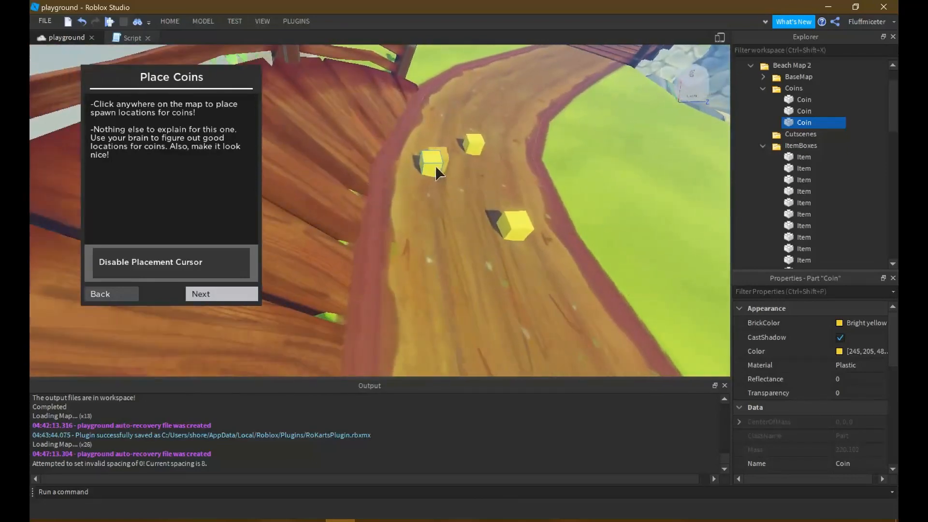
# Place three more coins on the dirt track between the plank curve and the split wooden bridge
pyautogui.press('w')
pyautogui.moveTo(490, 228); pyautogui.dragTo(521, 171, button='right')
pyautogui.scroll(-8, 521, 174)
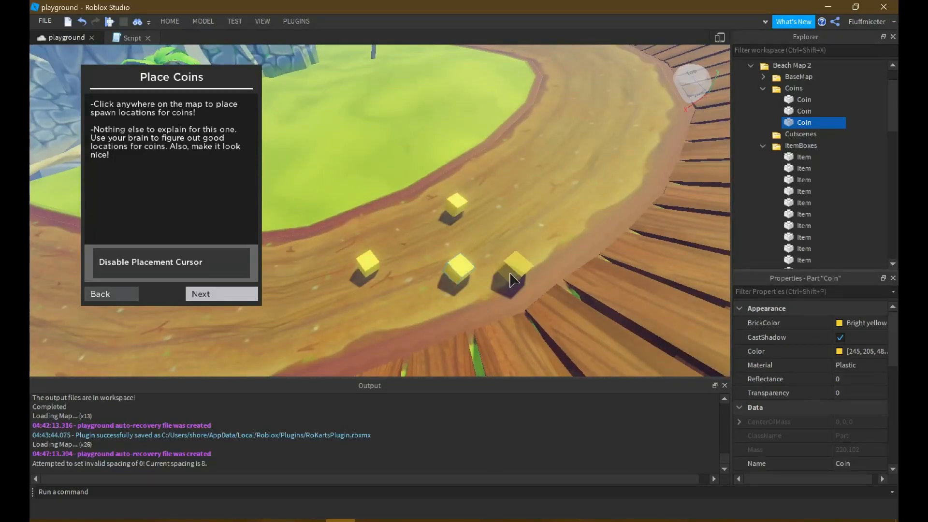
pyautogui.click(512, 279)
pyautogui.moveTo(512, 279); pyautogui.dragTo(413, 180, button='right')
pyautogui.press('w')
pyautogui.press('w')
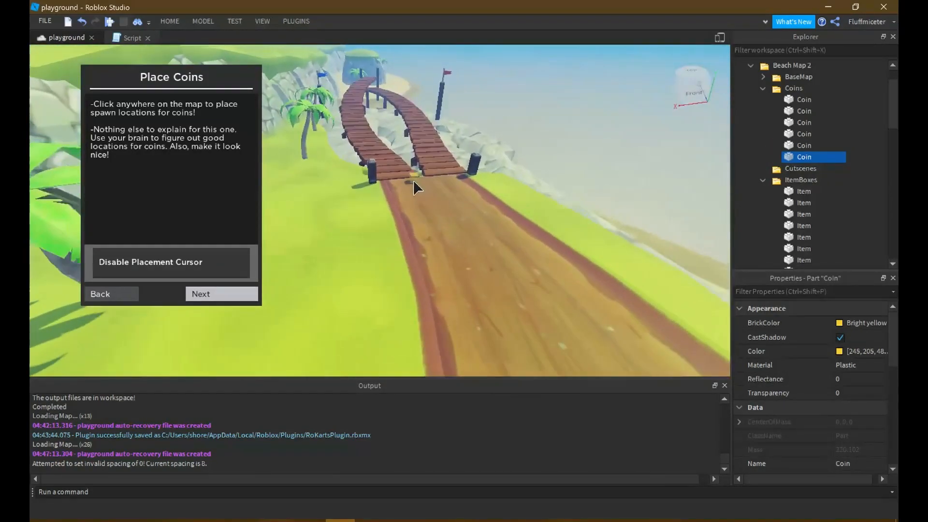
# Place one pair of coins on a branch of the split plank bridge and another pair near its far end
pyautogui.press('w')
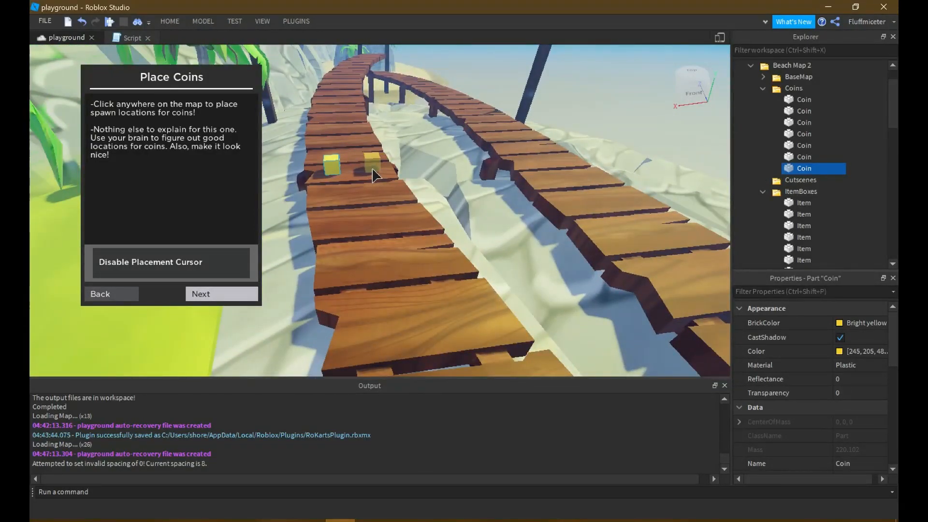
pyautogui.press('w')
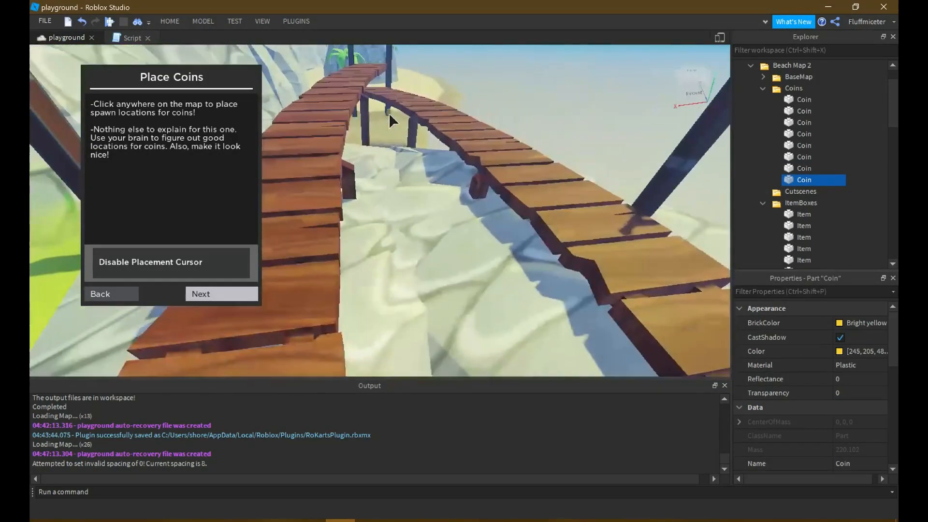
pyautogui.press('w')
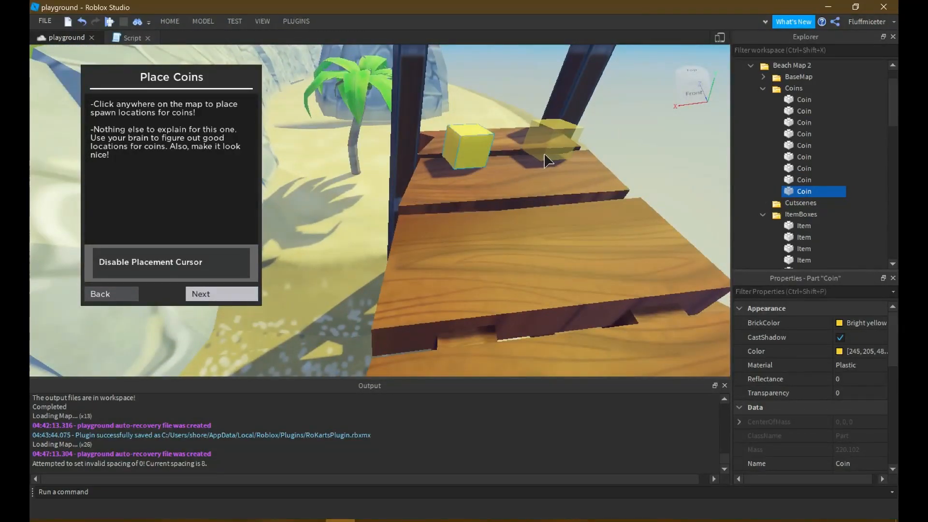
pyautogui.click(545, 155)
# Survey the beach, the stone wall and the dirt track up to the flagged bridge for remaining placement spots
pyautogui.press('w')
pyautogui.moveTo(478, 153); pyautogui.dragTo(478, 152, button='right')
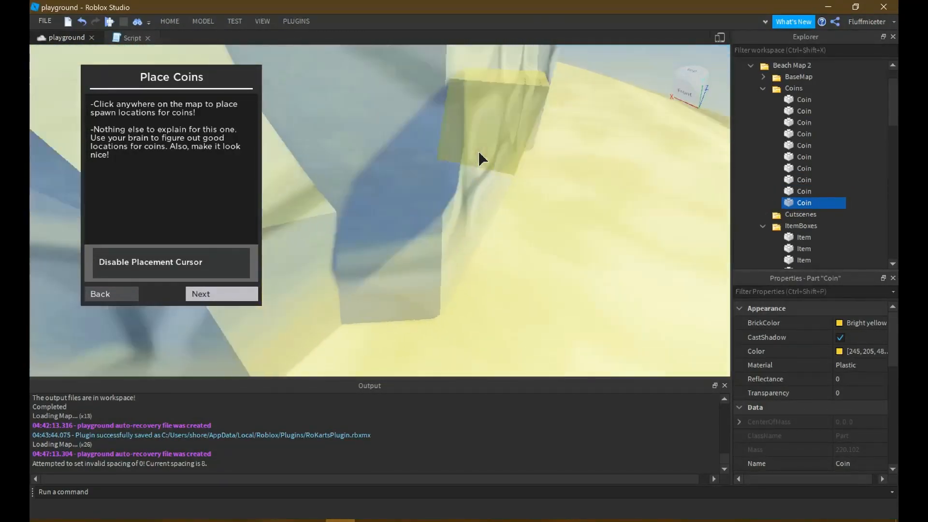
pyautogui.press('s')
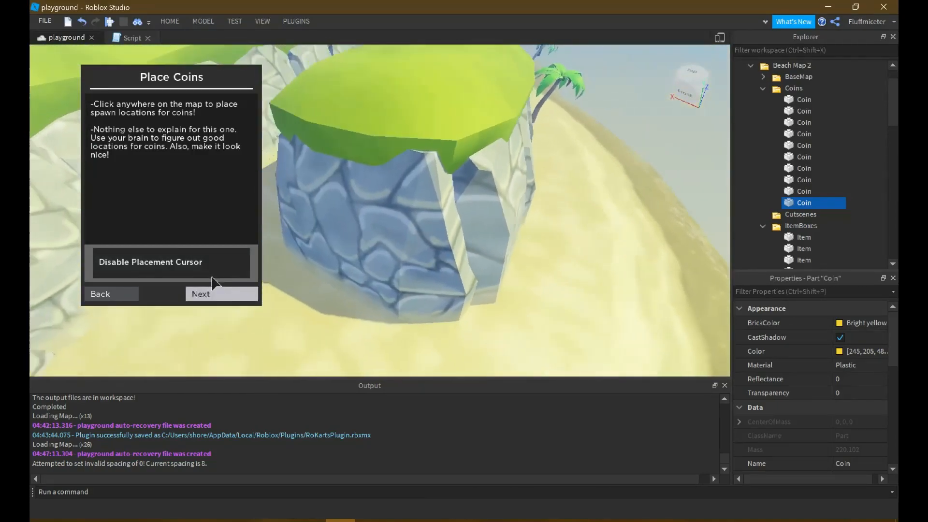
pyautogui.press('s')
pyautogui.moveTo(349, 183); pyautogui.dragTo(354, 175, button='right')
pyautogui.press('w')
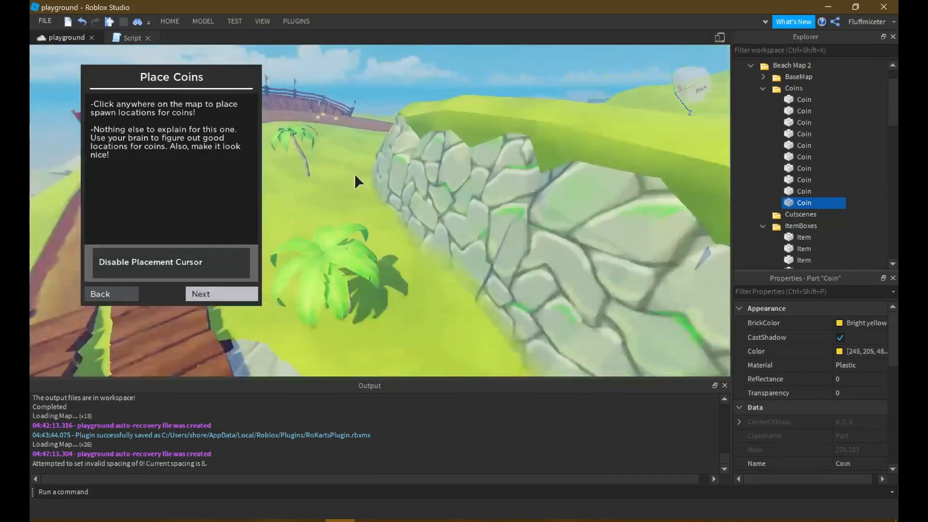
pyautogui.press('w')
pyautogui.moveTo(452, 174); pyautogui.dragTo(452, 176, button='right')
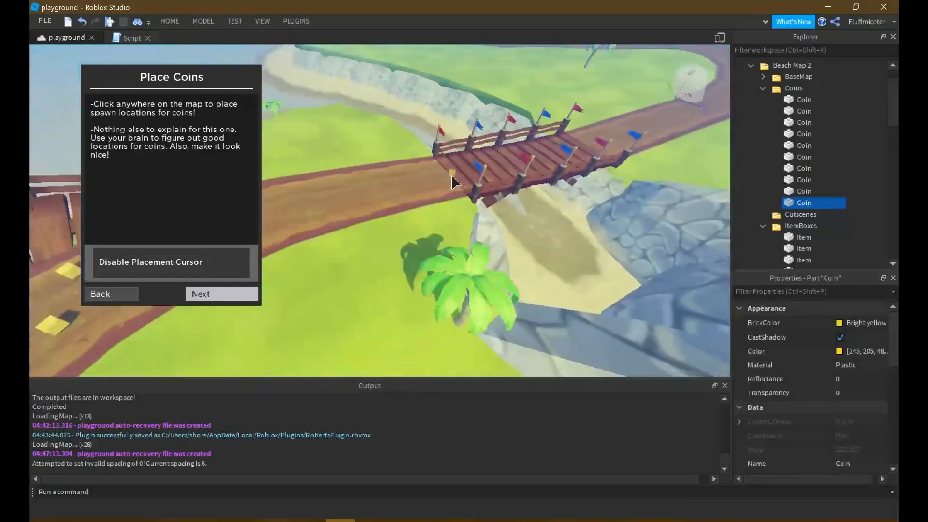
pyautogui.press('s')
# Return to item box placement and add a seven-box row across the dirt track just before the flagged bridge
pyautogui.click(199, 295)
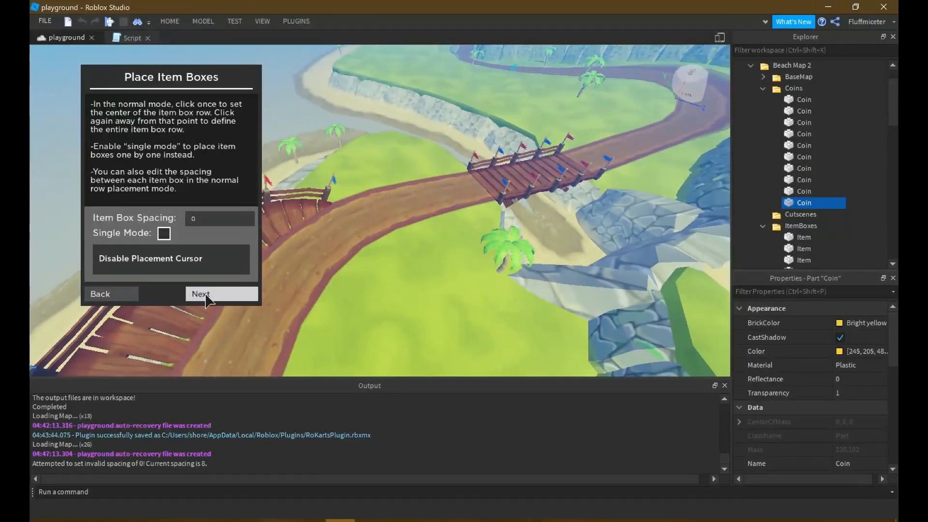
pyautogui.click(207, 297)
pyautogui.click(136, 297)
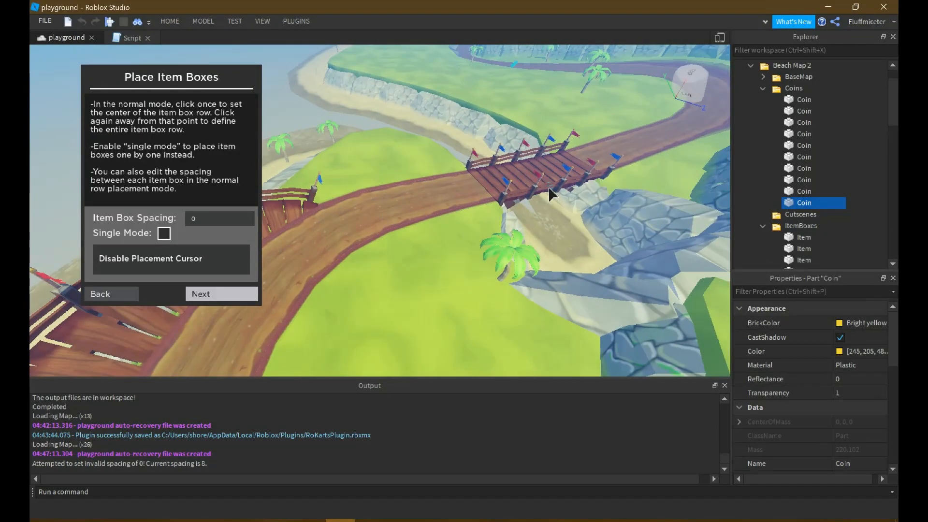
pyautogui.scroll(4, 547, 188)
pyautogui.click(384, 202)
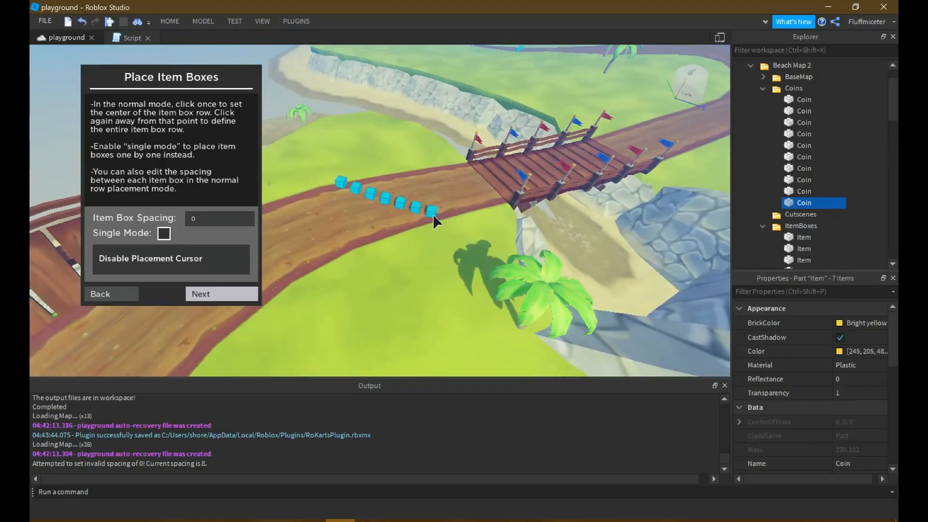
pyautogui.click(434, 216)
pyautogui.moveTo(400, 211); pyautogui.dragTo(399, 203, button='right')
pyautogui.moveTo(403, 289); pyautogui.dragTo(404, 289, button='right')
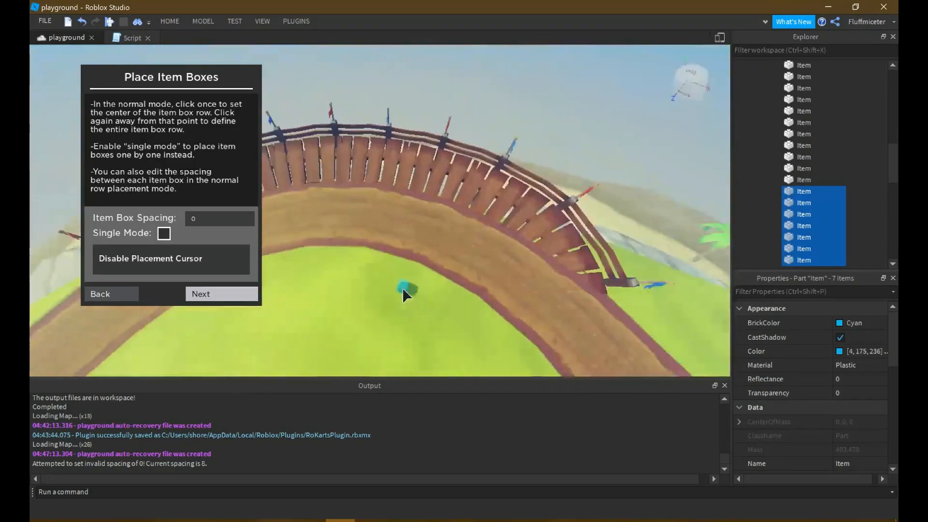
pyautogui.press('s')
# Switch back and forth between the coin and item box stages to compare which spawn markers each one displays
pyautogui.click(227, 296)
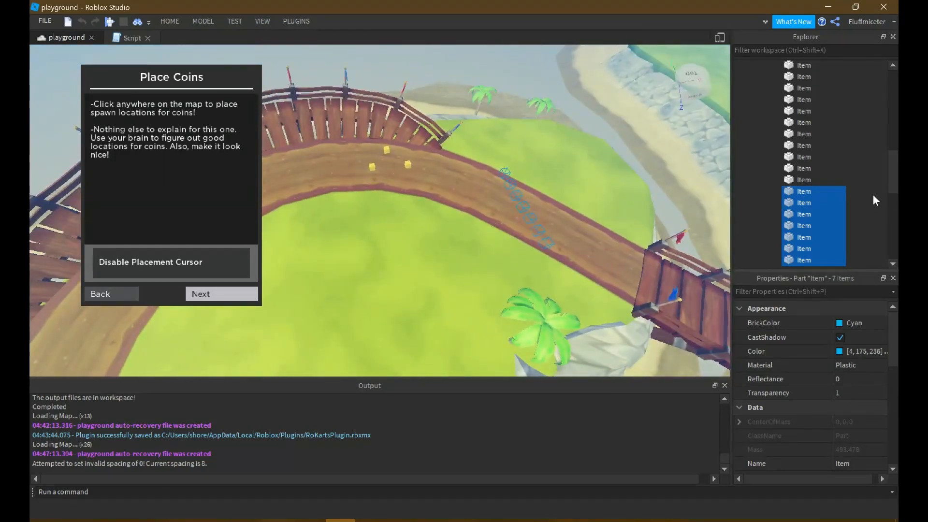
pyautogui.click(137, 298)
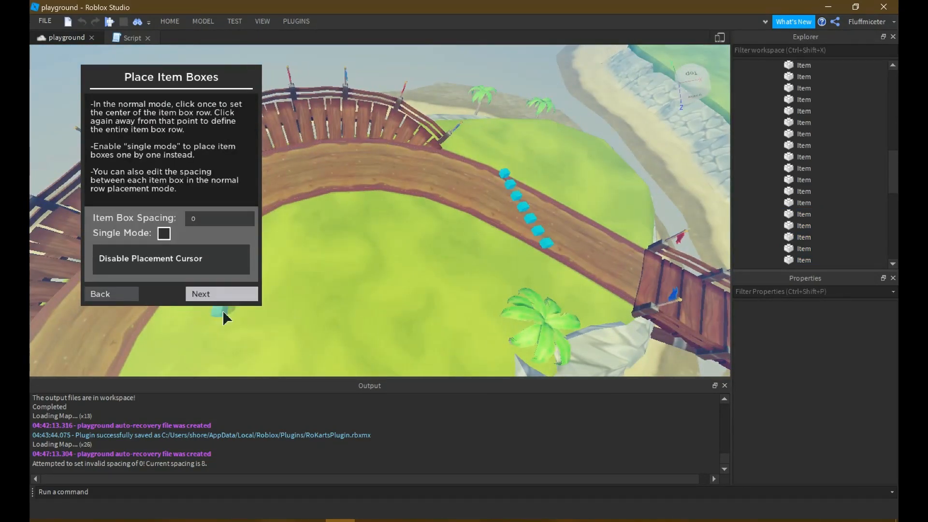
pyautogui.click(221, 296)
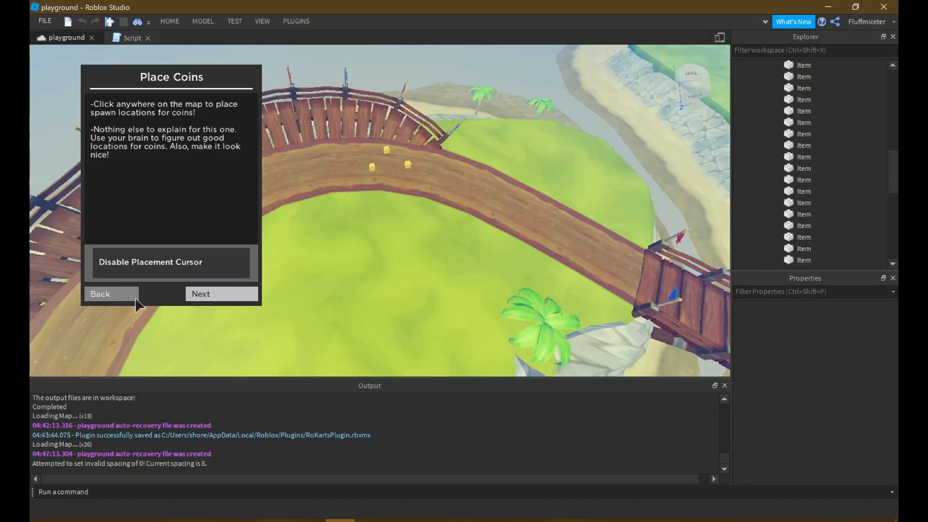
pyautogui.click(136, 299)
pyautogui.click(206, 297)
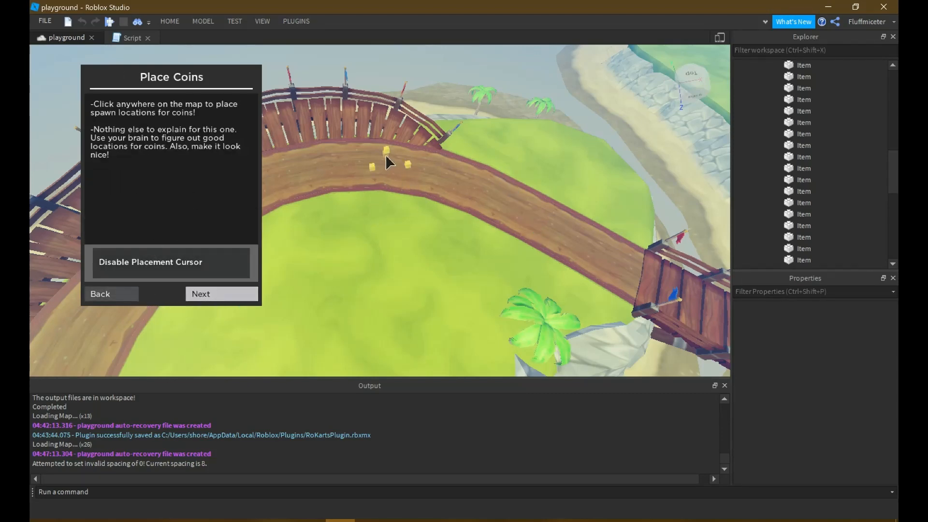
pyautogui.click(130, 301)
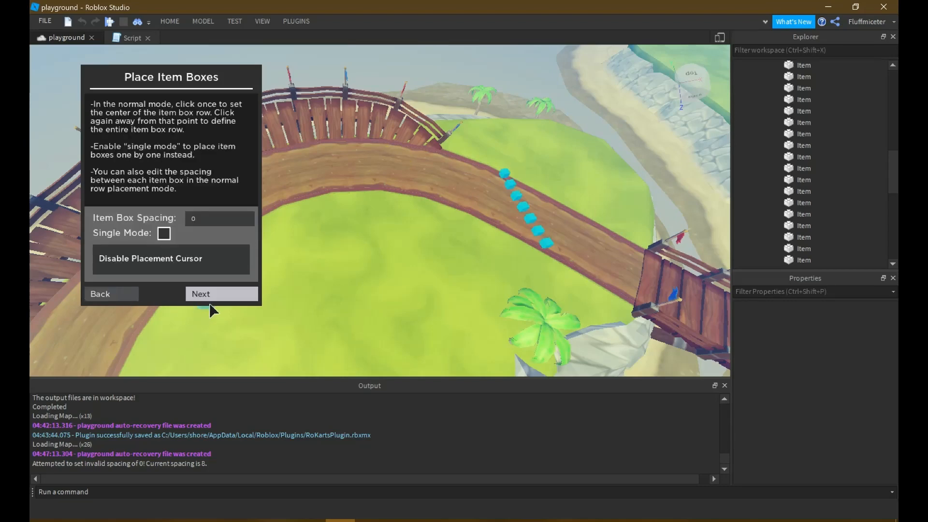
# Finish item box and coin placement and advance the map plugin to placing track nodes
pyautogui.click(211, 301)
pyautogui.click(212, 297)
pyautogui.moveTo(473, 206); pyautogui.dragTo(437, 195, button='right')
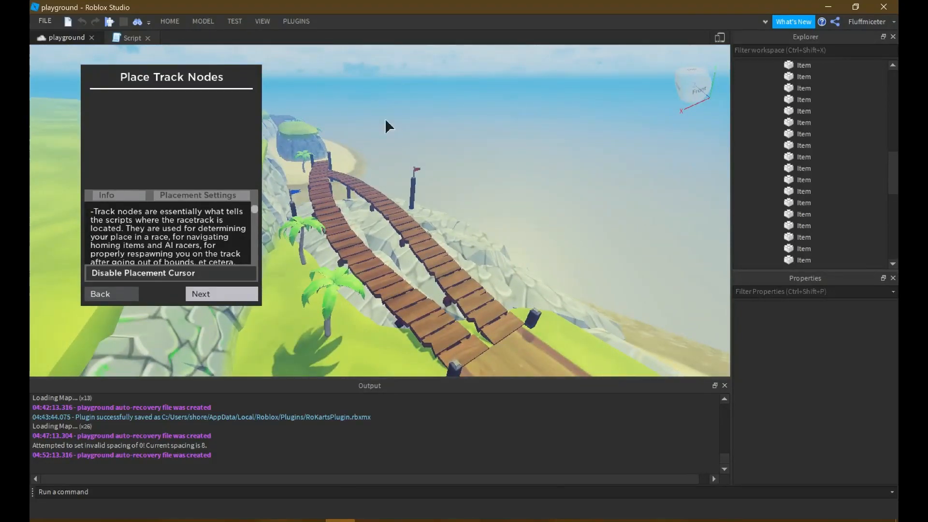
pyautogui.moveTo(424, 166); pyautogui.dragTo(382, 137, button='right')
pyautogui.press('w')
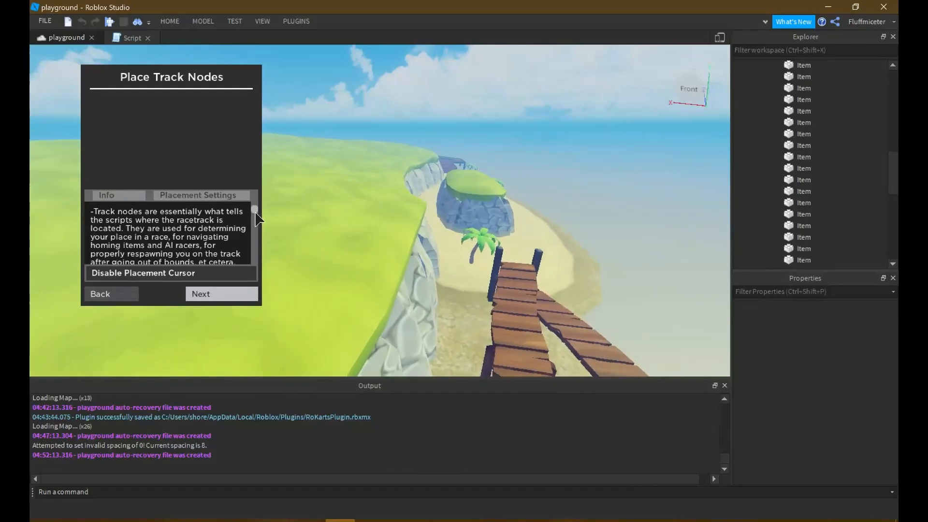
# Read the track node info, including the stage numbering for checkpoints, and survey the boardwalk and beach stretch of the course
pyautogui.scroll(-3, 253, 213)
pyautogui.scroll(4, 254, 215)
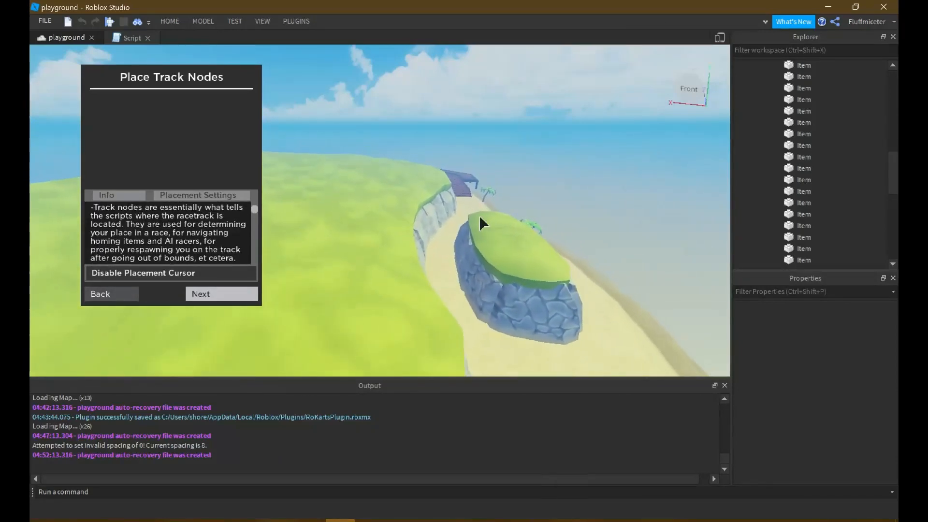
pyautogui.press('w')
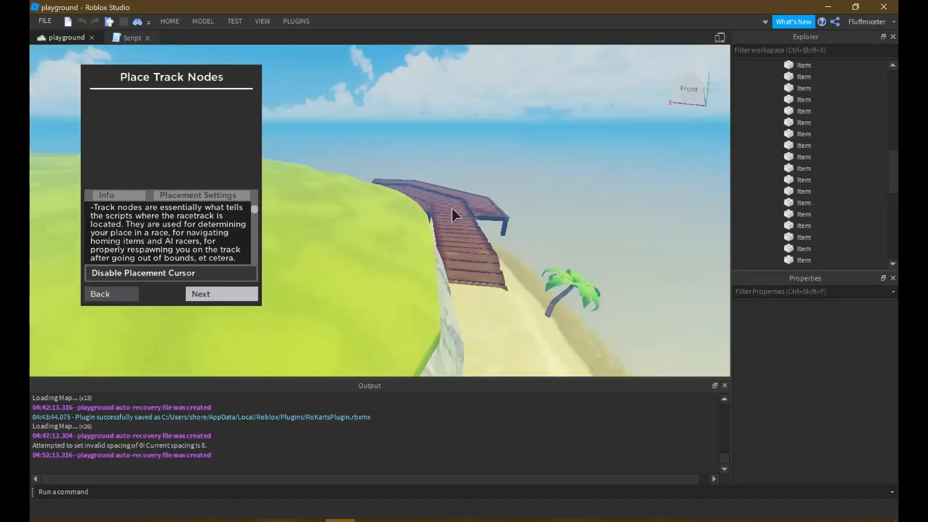
pyautogui.press('w')
pyautogui.moveTo(439, 208); pyautogui.dragTo(449, 192, button='right')
pyautogui.press('w')
pyautogui.press('w')
pyautogui.press('w')
pyautogui.press('w')
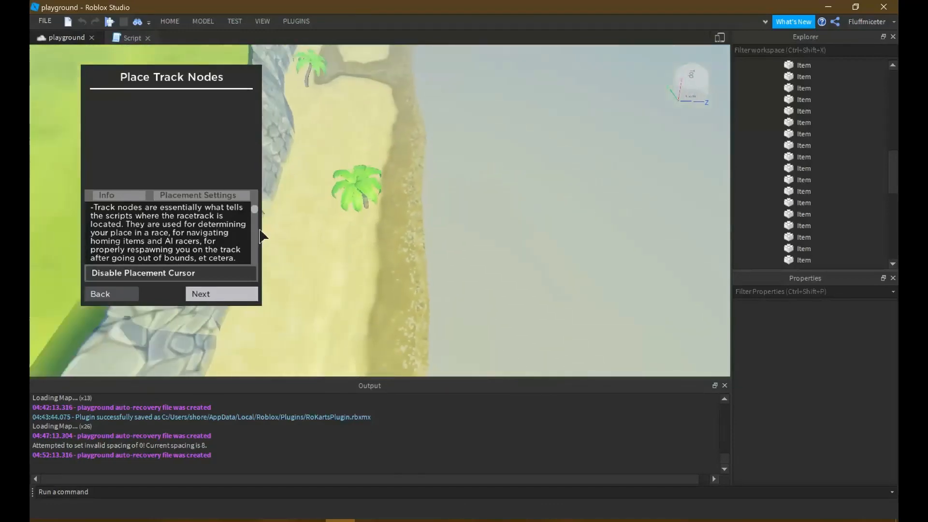
pyautogui.press('e')
pyautogui.press('w')
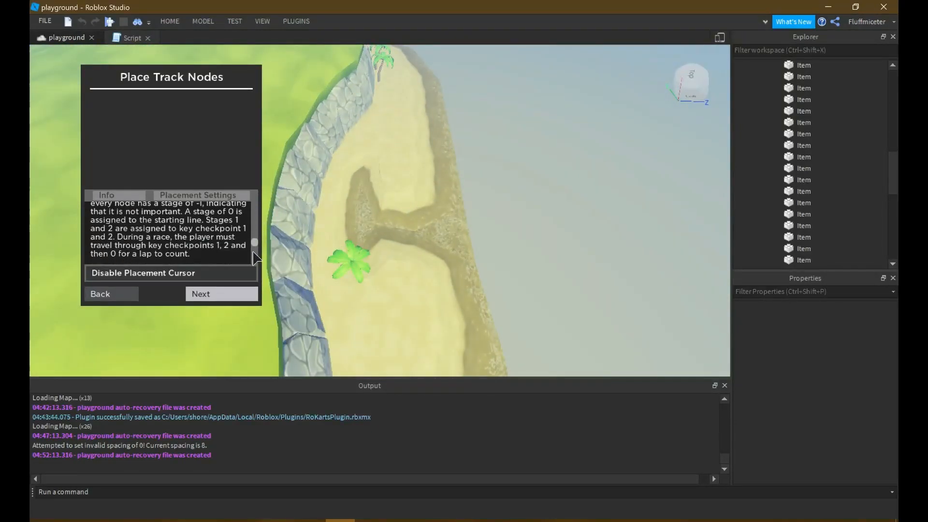
# Place the first track node in the middle of the wooden ramp's planks, near where it meets the sand
pyautogui.moveTo(362, 160); pyautogui.dragTo(294, 132, button='right')
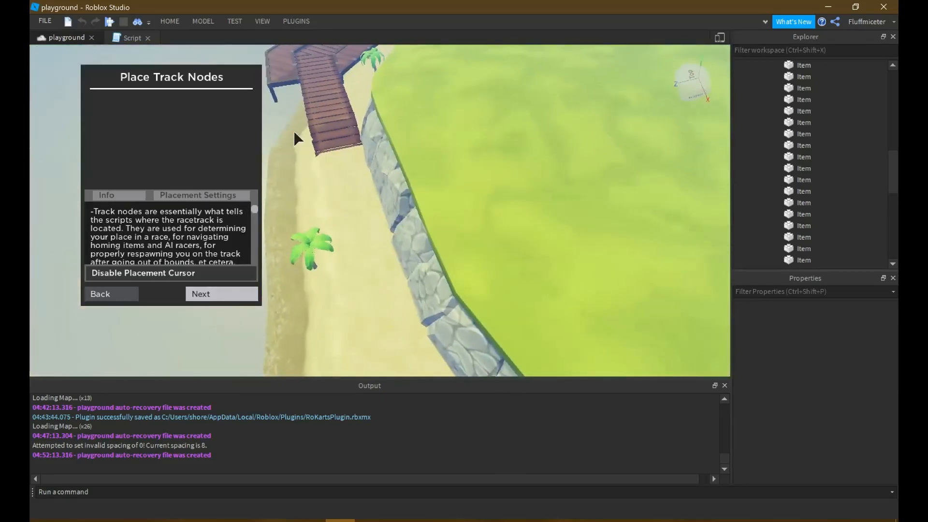
pyautogui.press('w')
pyautogui.press('w')
pyautogui.press('a')
pyautogui.press('e')
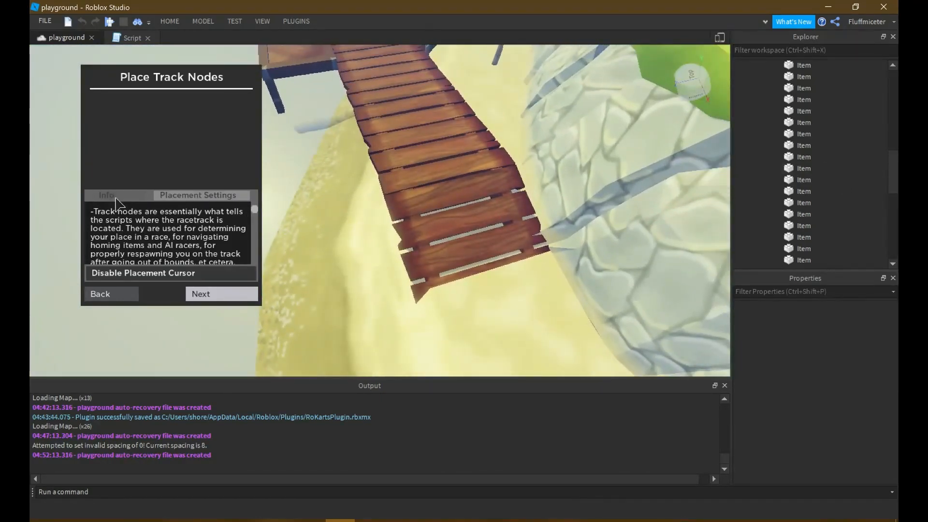
pyautogui.moveTo(409, 233); pyautogui.dragTo(449, 229, button='right')
pyautogui.press('w')
pyautogui.press('w')
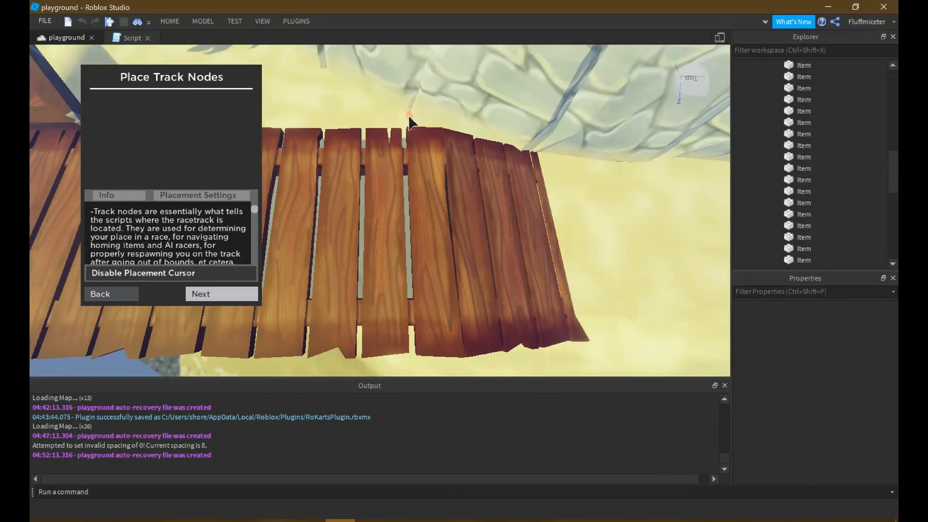
pyautogui.press('s')
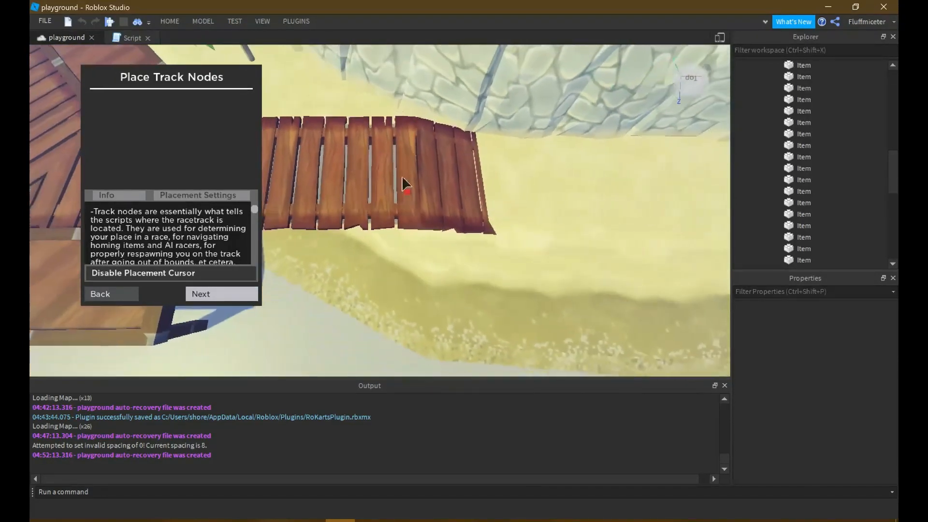
pyautogui.press('w')
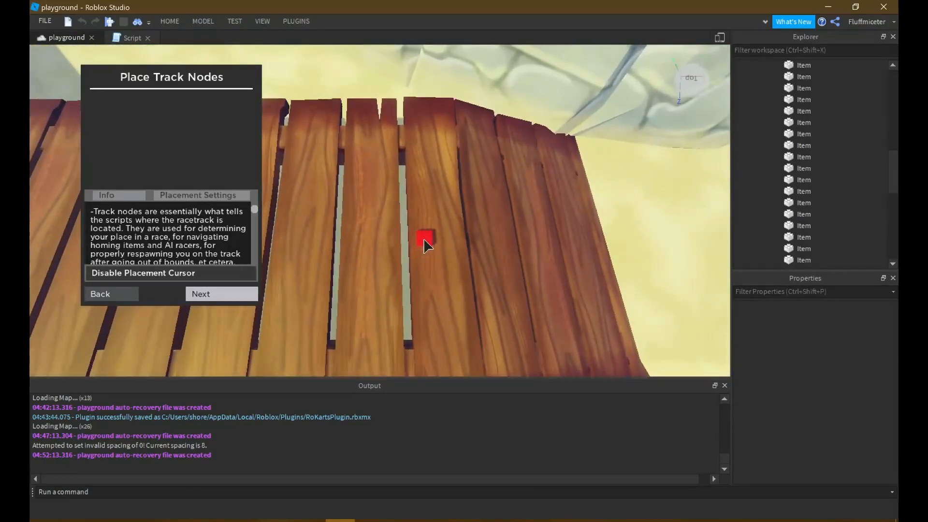
pyautogui.click(421, 237)
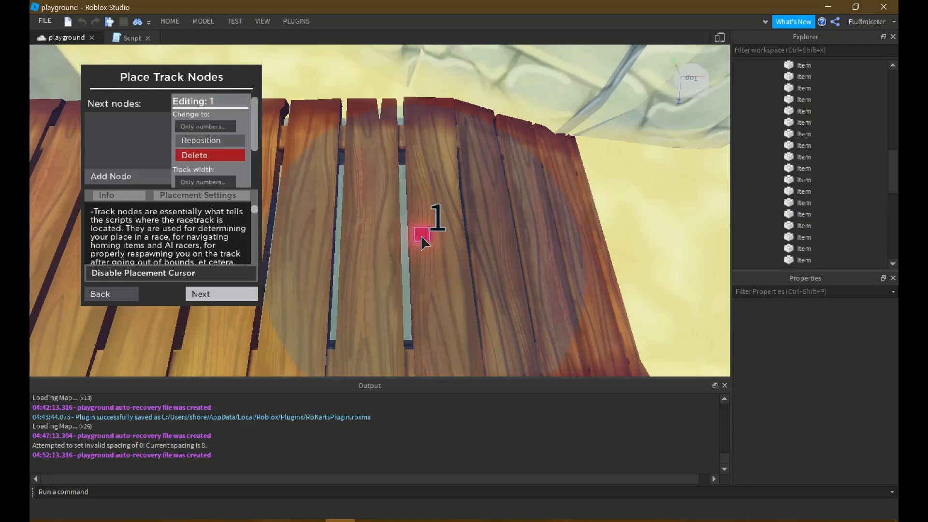
# Inspect track node 1 and its width circle on the wooden ramp from several angles
pyautogui.moveTo(498, 233); pyautogui.dragTo(498, 233, button='right')
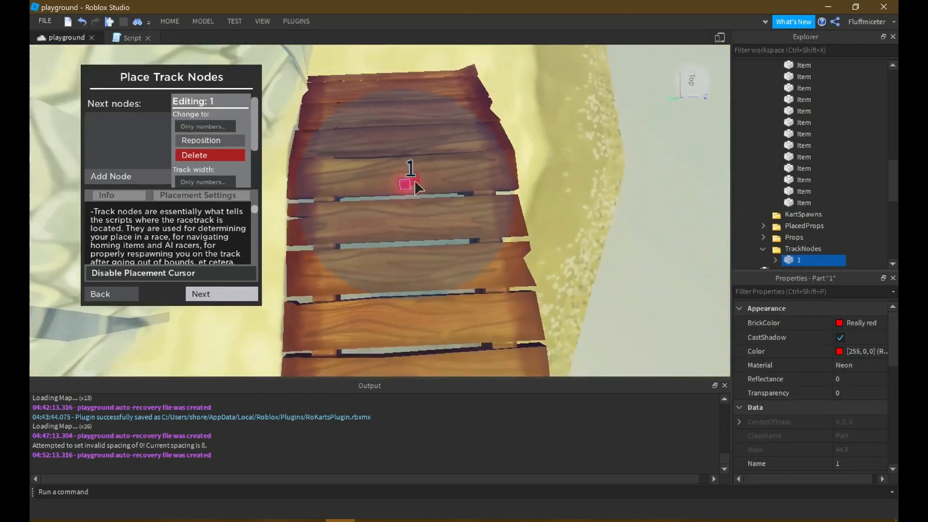
pyautogui.moveTo(412, 159); pyautogui.dragTo(426, 176, button='right')
pyautogui.press('w')
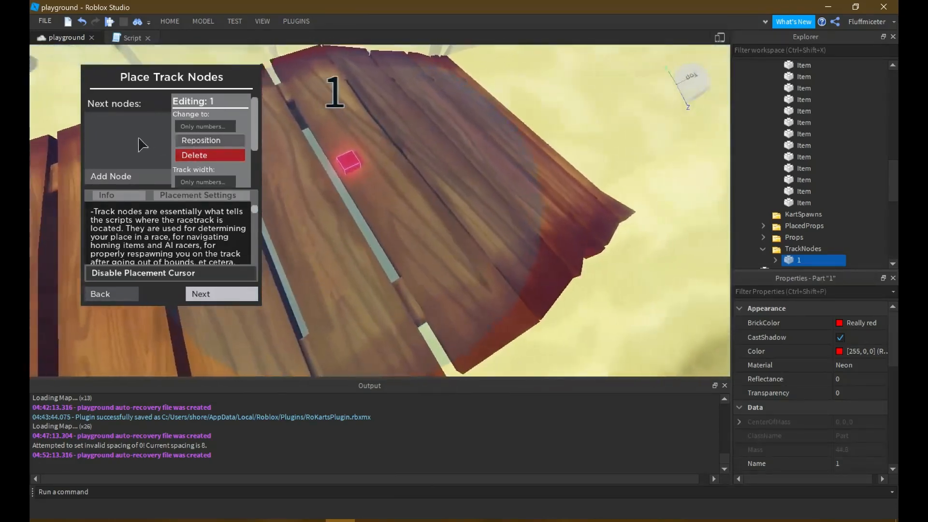
pyautogui.press('a')
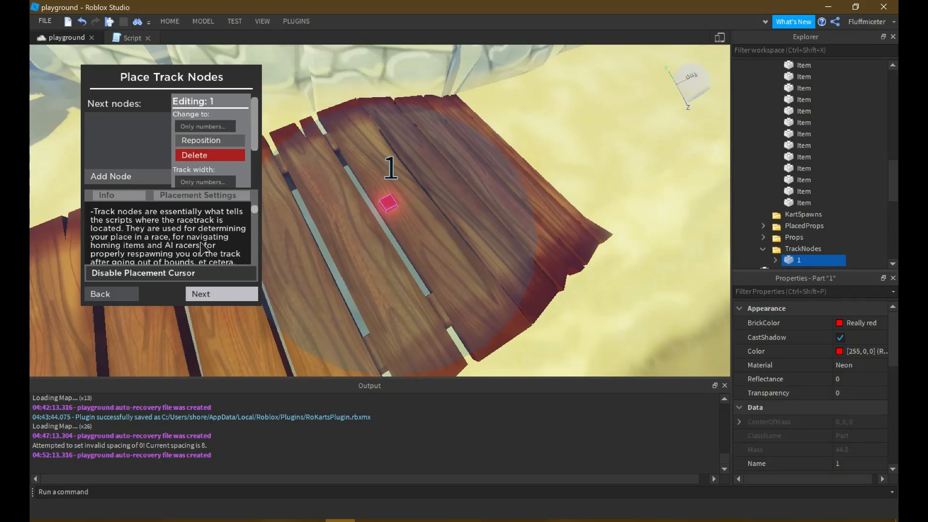
# Open the track nodes' default placement settings and compare node 1's width circle with the ramp and the sandy track
pyautogui.click(172, 196)
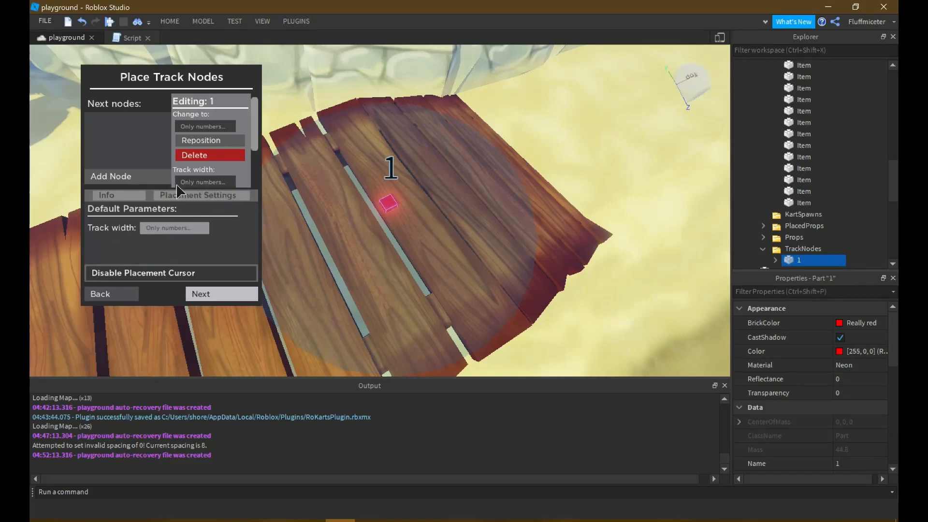
pyautogui.moveTo(334, 209); pyautogui.dragTo(453, 212, button='right')
pyautogui.press('w')
pyautogui.press('a')
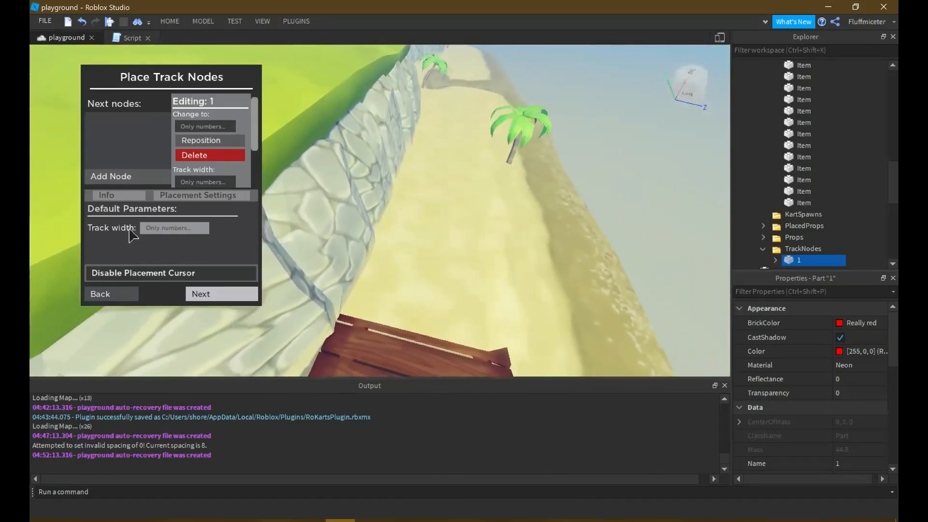
pyautogui.press('d')
pyautogui.press('w')
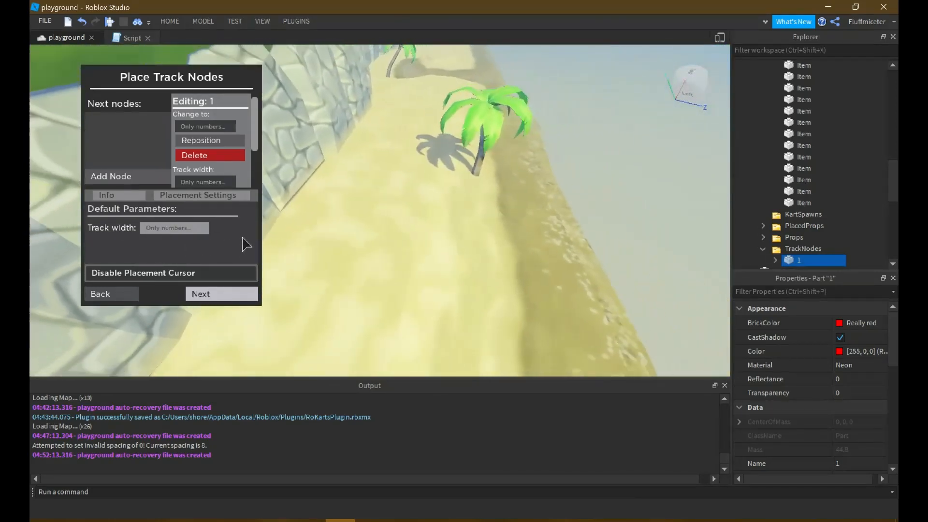
pyautogui.press('s')
pyautogui.press('s')
pyautogui.press('a')
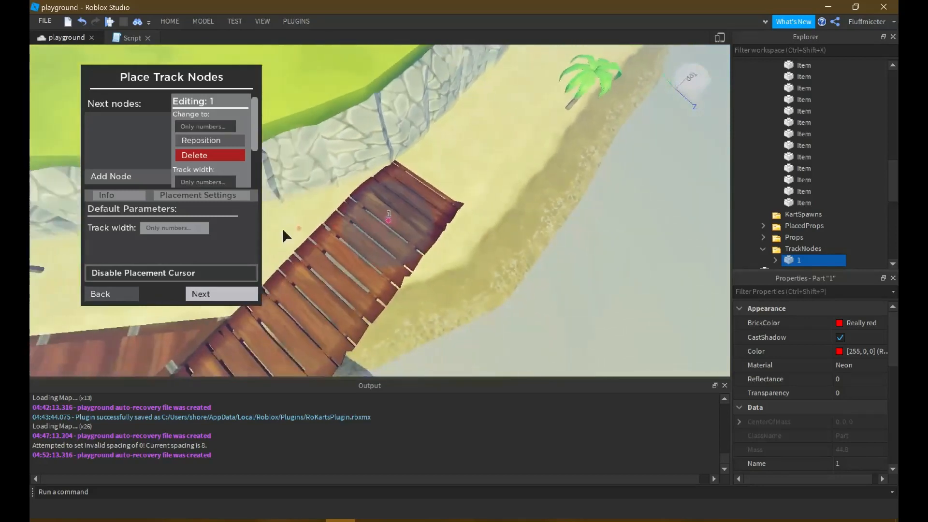
pyautogui.press('w')
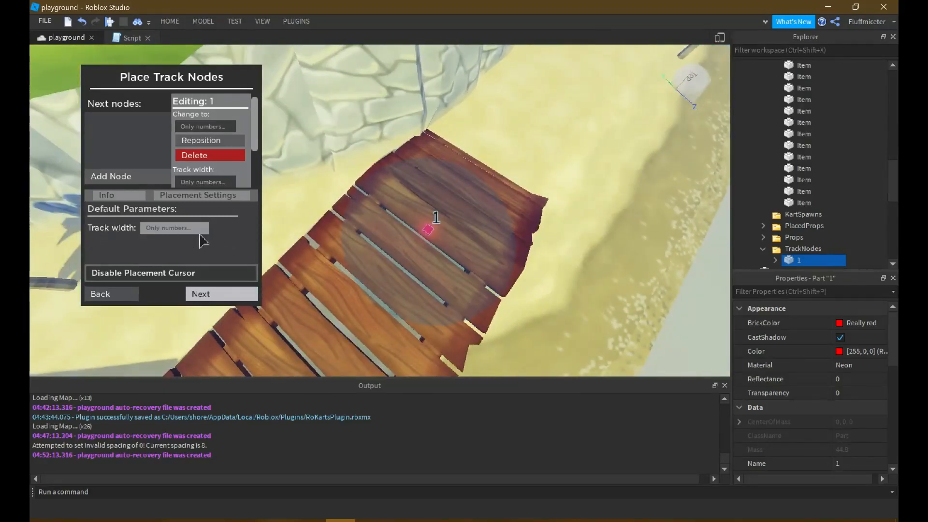
pyautogui.moveTo(471, 211); pyautogui.dragTo(466, 212, button='right')
pyautogui.press('w')
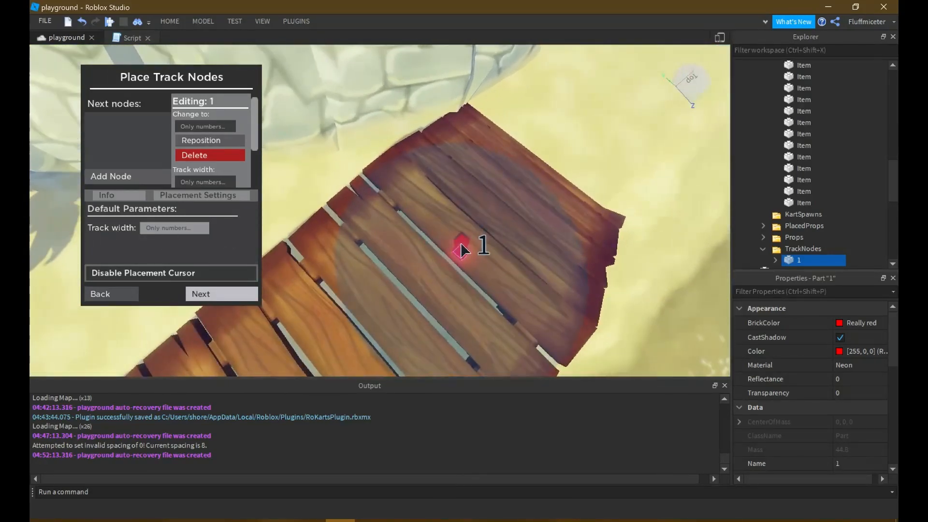
# Examine the track-width circle around node 1 at the end of the wooden bridge
pyautogui.press('s')
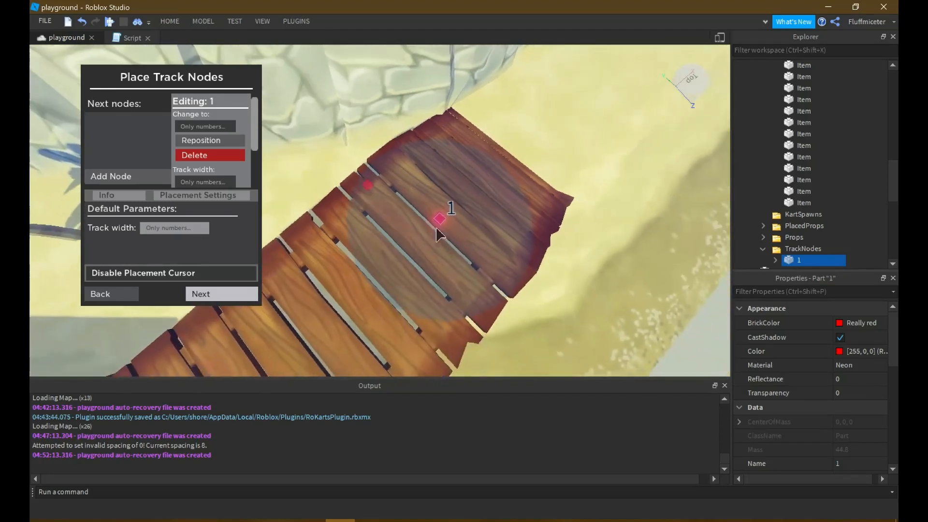
pyautogui.scroll(-2, 448, 252)
pyautogui.scroll(4, 434, 207)
pyautogui.scroll(-2, 393, 170)
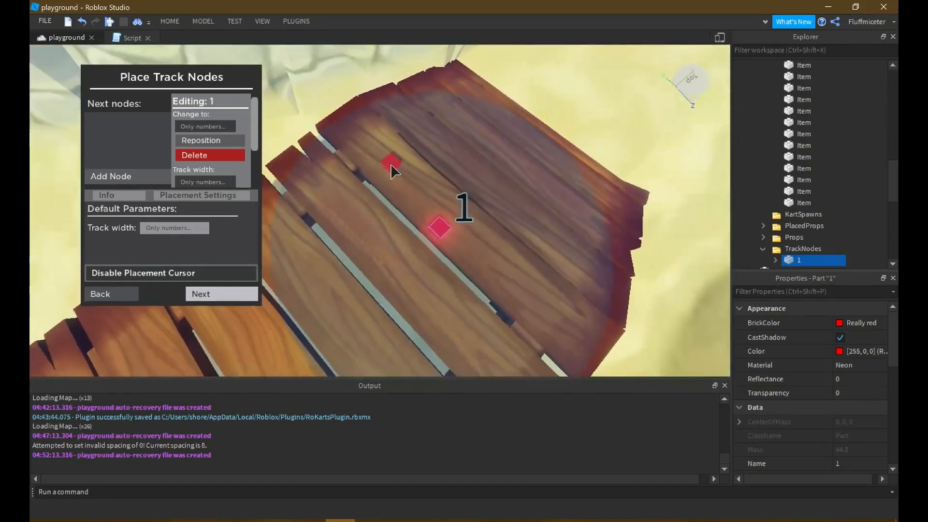
pyautogui.scroll(-1, 329, 271)
pyautogui.scroll(-2, 384, 116)
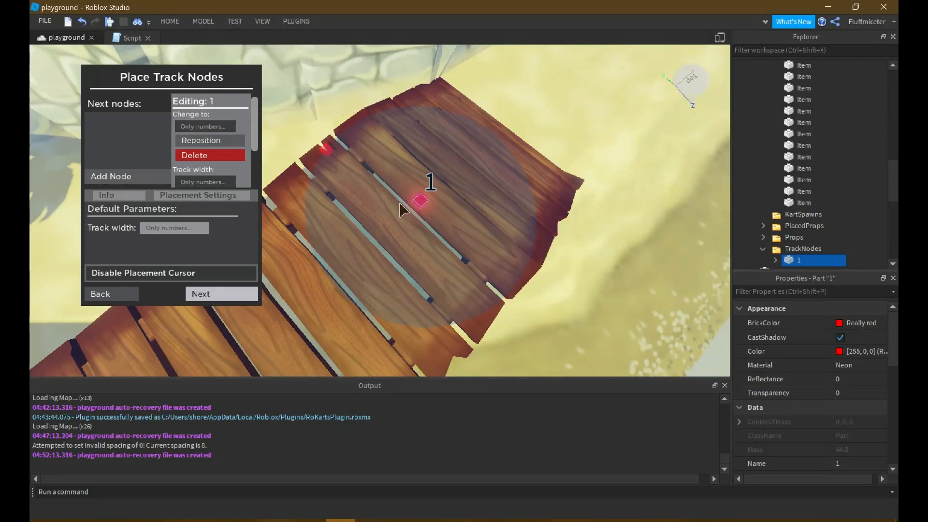
pyautogui.scroll(5, 390, 198)
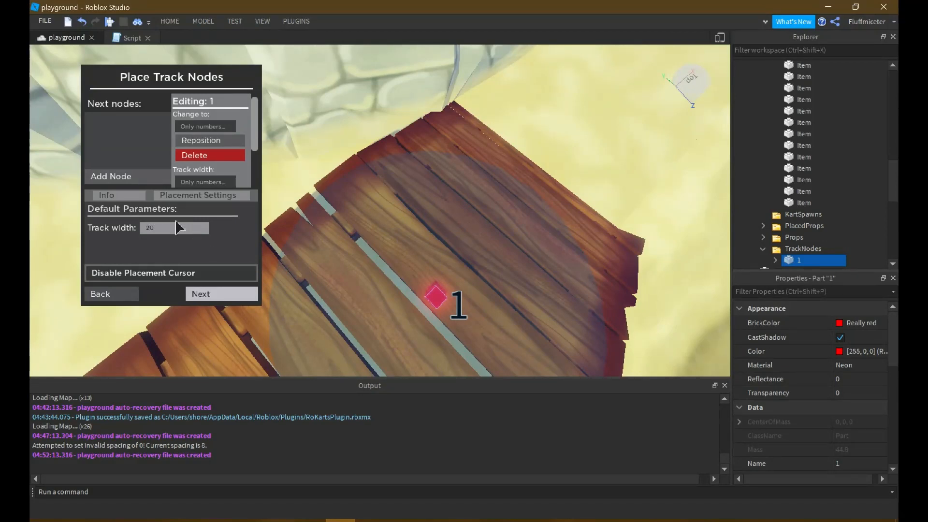
# Place track nodes 2 and 3 on the sand path beyond the bridge, using a default track width of 20
pyautogui.moveTo(536, 206); pyautogui.dragTo(543, 200, button='right')
pyautogui.press('w')
pyautogui.click(495, 187)
pyautogui.press('w')
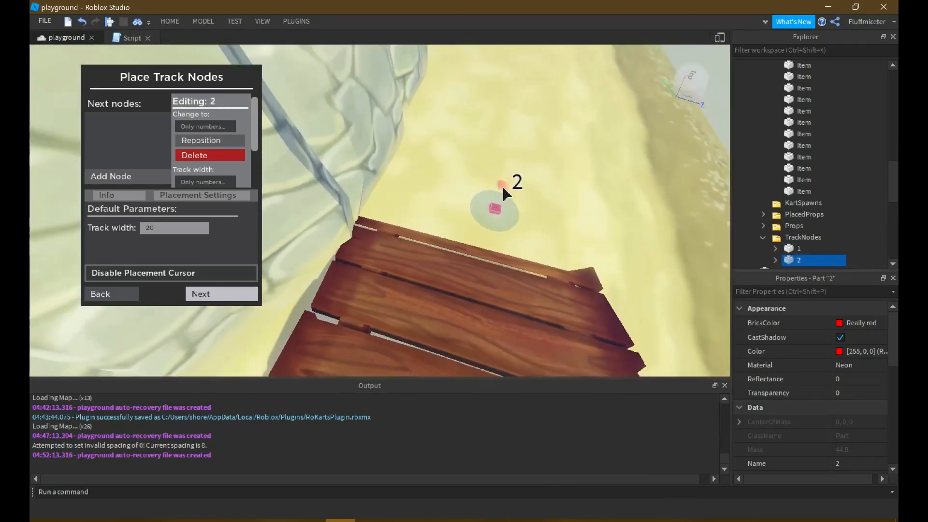
pyautogui.click(511, 139)
pyautogui.press('d')
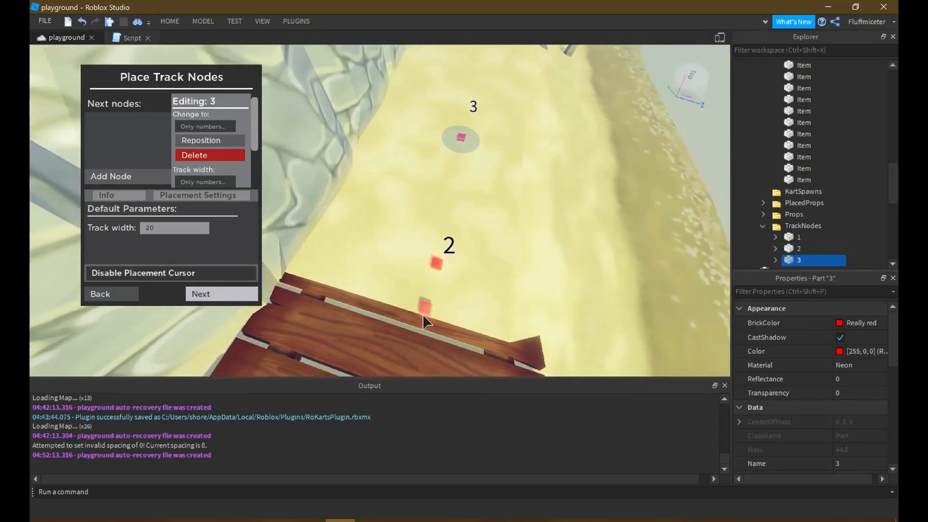
# Delete track nodes 3 and 2 from the sand path
pyautogui.click(436, 263)
pyautogui.click(462, 139)
pyautogui.press('w')
pyautogui.press('d')
pyautogui.moveTo(432, 211); pyautogui.dragTo(431, 210, button='right')
pyautogui.press('d')
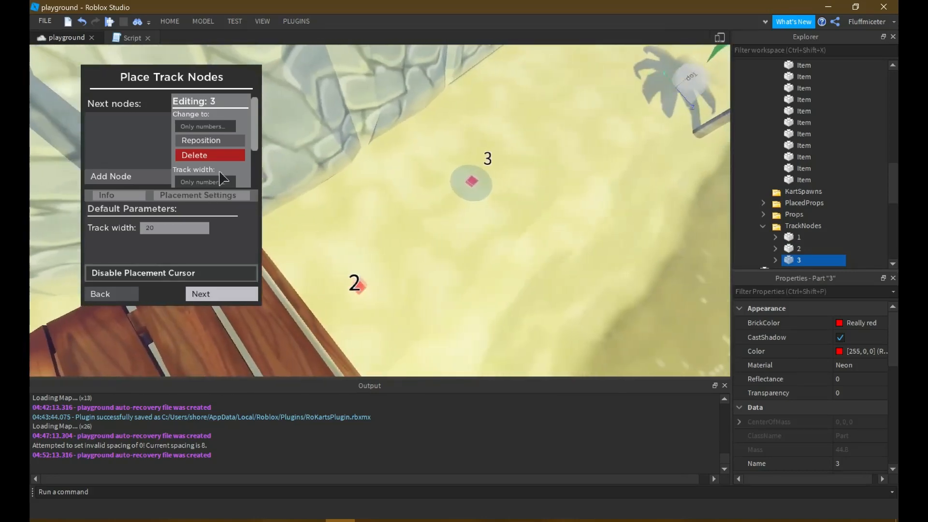
pyautogui.click(224, 157)
pyautogui.click(343, 298)
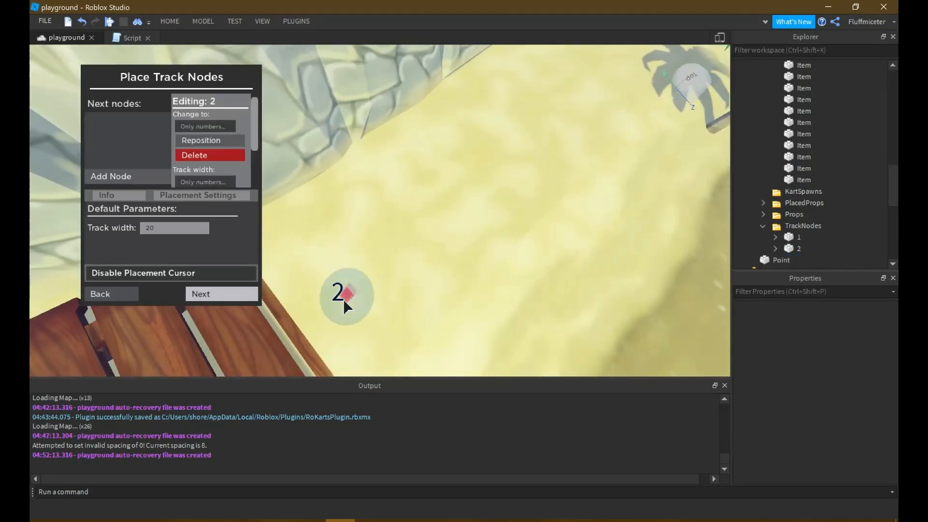
pyautogui.click(186, 154)
pyautogui.moveTo(319, 173); pyautogui.dragTo(319, 174, button='right')
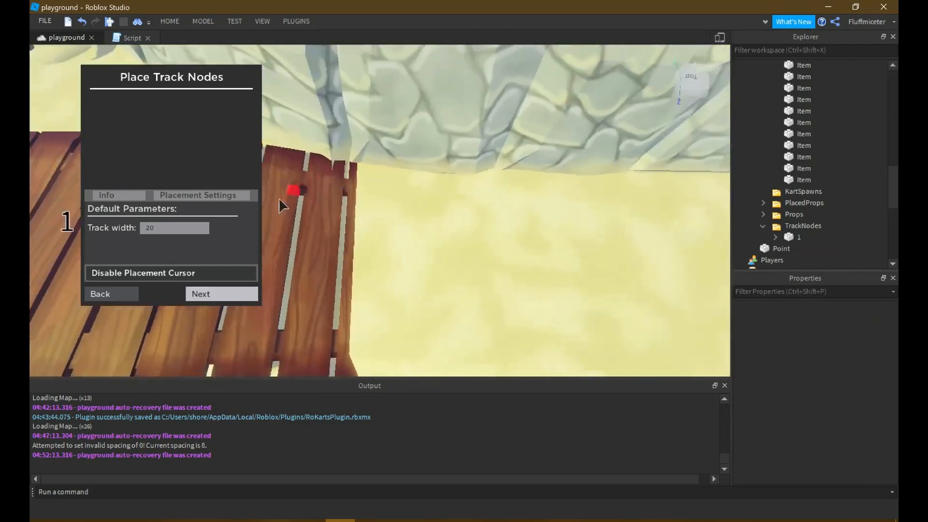
# Enter 0 as the default track width and select node 1 on the bridge
pyautogui.press('a')
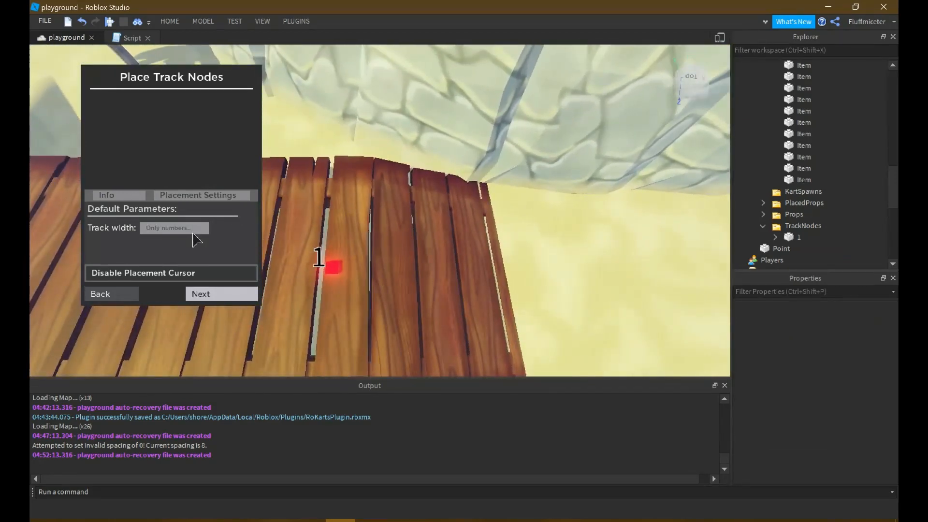
pyautogui.press('Return')
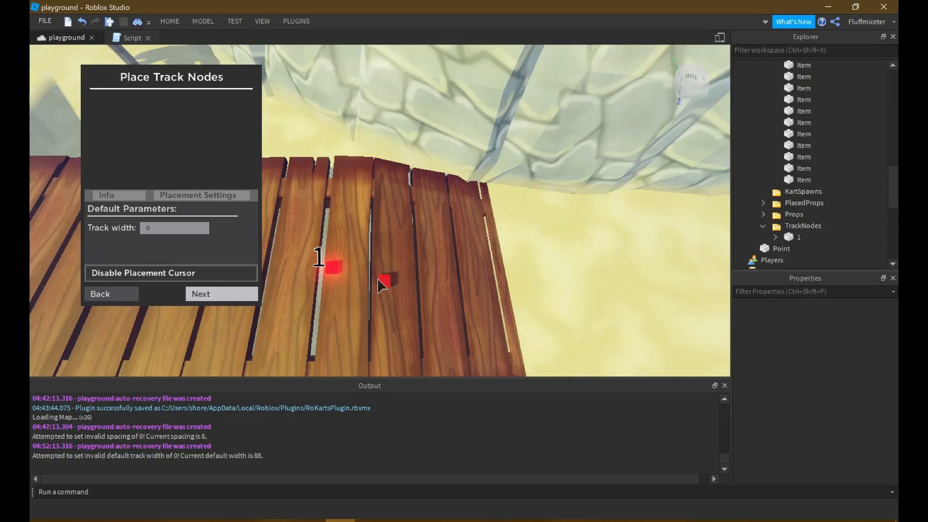
pyautogui.click(332, 267)
# Set node 1's own track width to 20
pyautogui.moveTo(344, 235); pyautogui.dragTo(344, 212, button='right')
pyautogui.press('a')
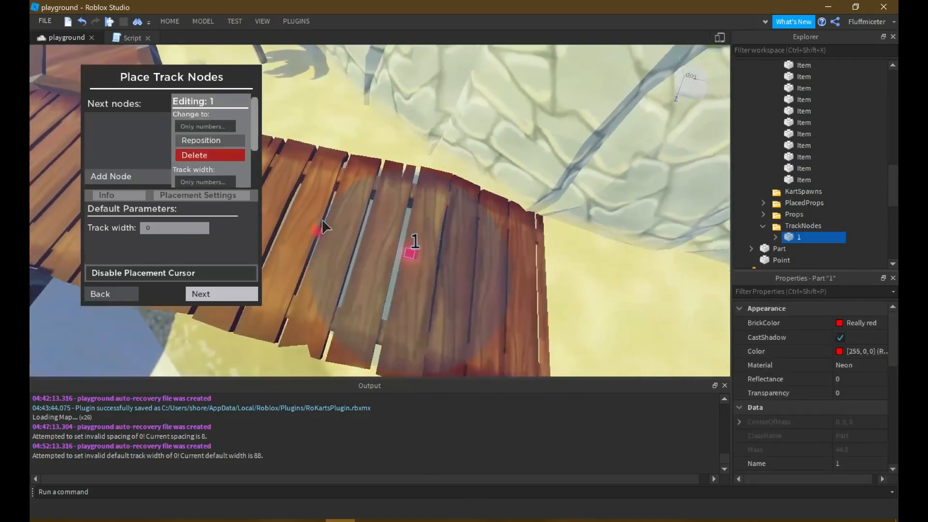
pyautogui.moveTo(388, 239); pyautogui.dragTo(401, 232, button='right')
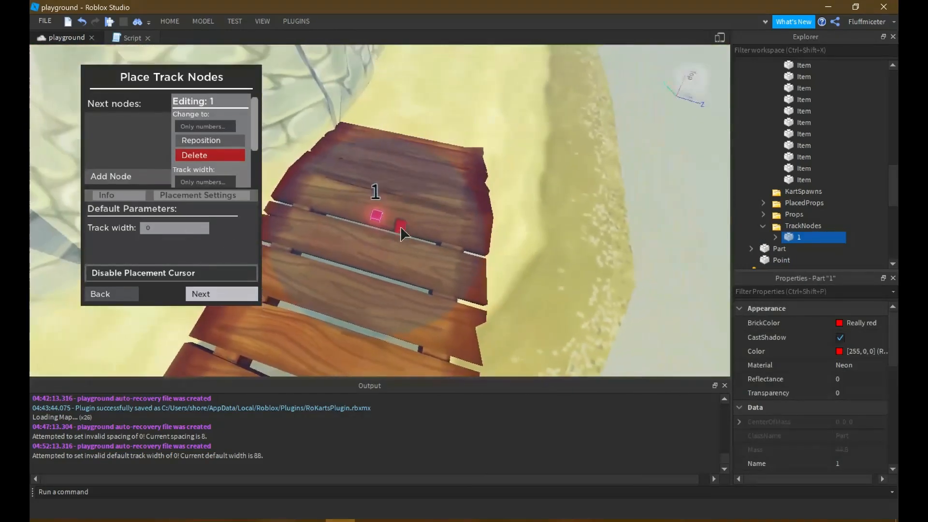
pyautogui.press('a')
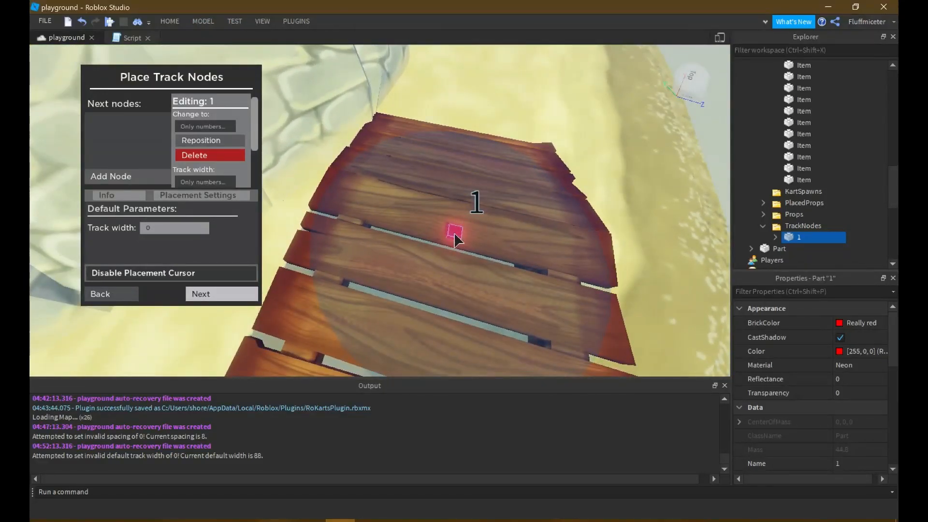
pyautogui.press('e')
pyautogui.press('e')
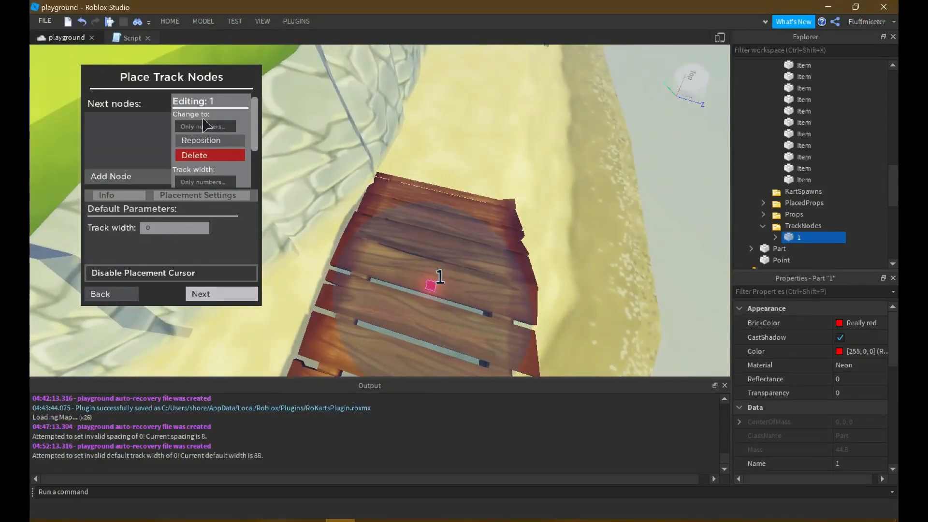
pyautogui.scroll(-3, 206, 126)
pyautogui.scroll(3, 206, 124)
pyautogui.scroll(-3, 203, 138)
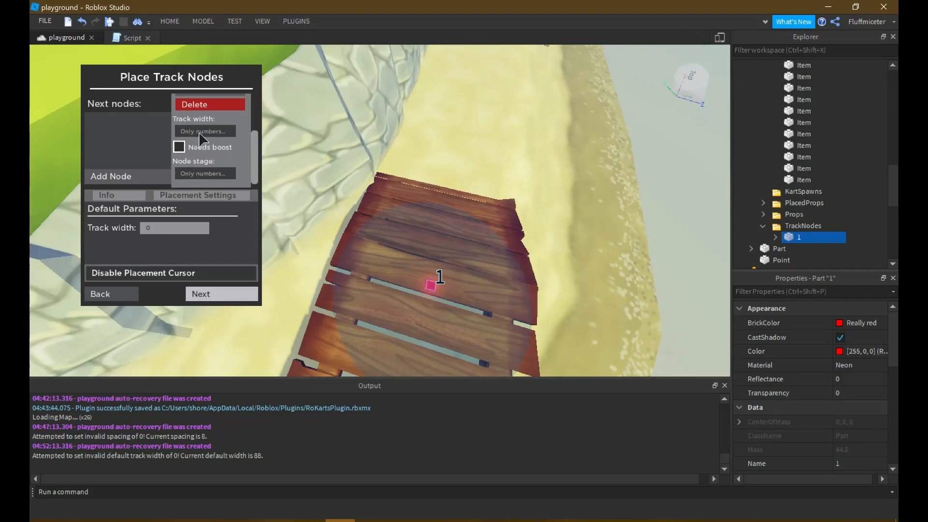
pyautogui.press('Return')
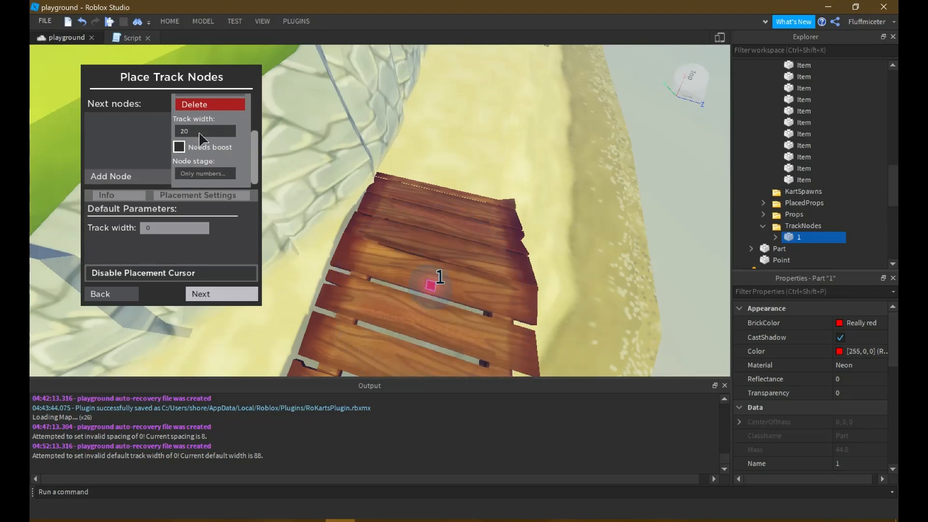
# Enter 0 as node 1's own track width
pyautogui.click(203, 133)
pyautogui.write('0')
pyautogui.press('Return')
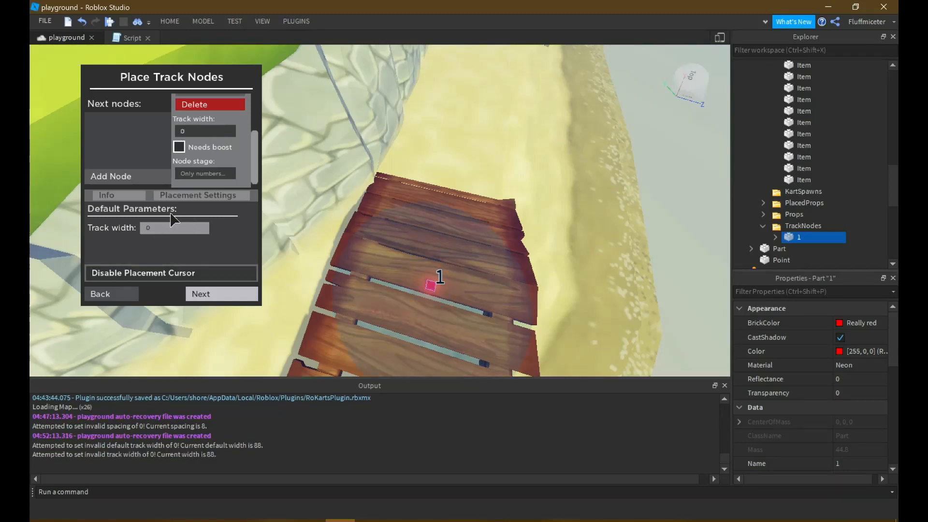
# Reposition node 1 on the bridge slightly toward the stone-wall side
pyautogui.moveTo(344, 170); pyautogui.dragTo(341, 181, button='right')
pyautogui.press('w')
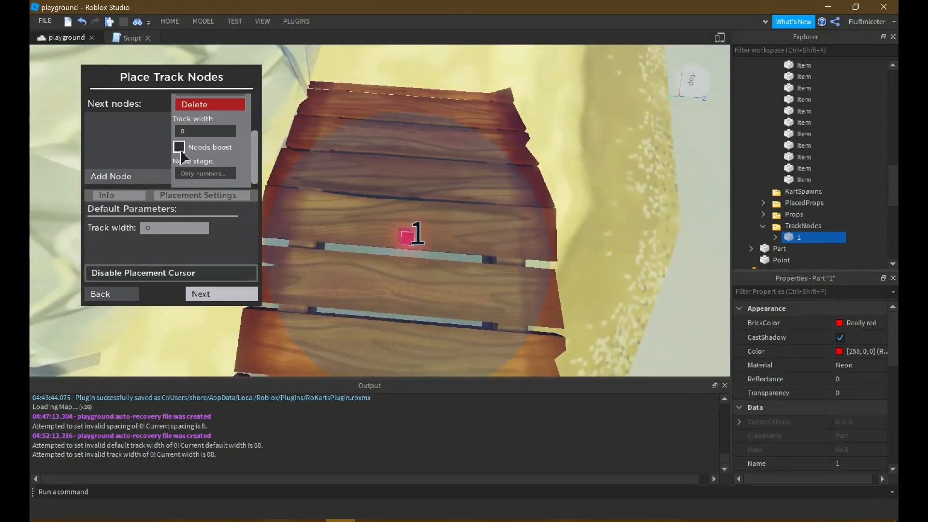
pyautogui.scroll(3, 196, 145)
pyautogui.scroll(-3, 200, 145)
pyautogui.scroll(3, 203, 145)
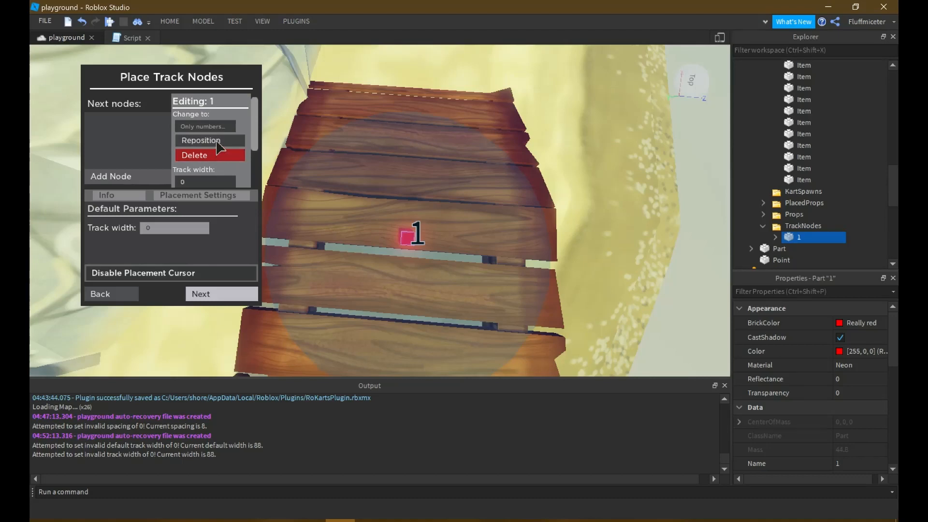
pyautogui.scroll(-4, 377, 161)
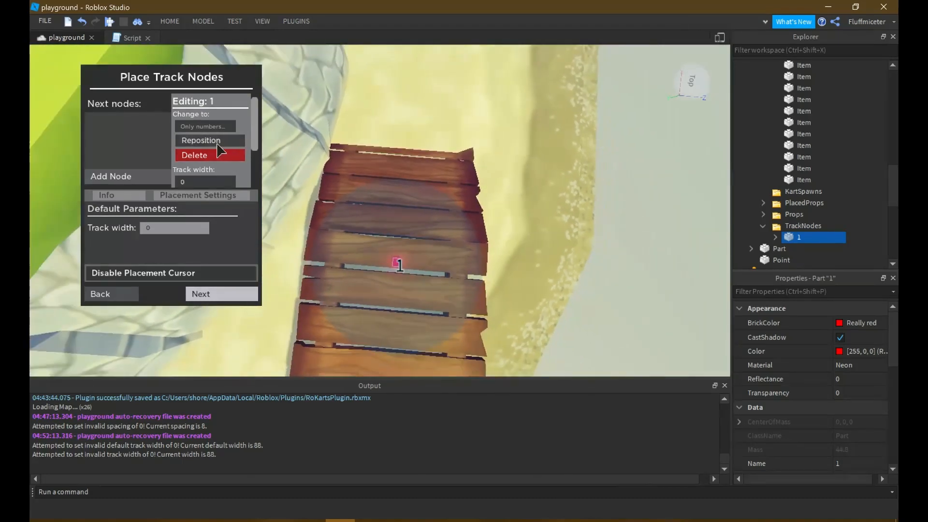
pyautogui.click(217, 144)
pyautogui.scroll(5, 386, 232)
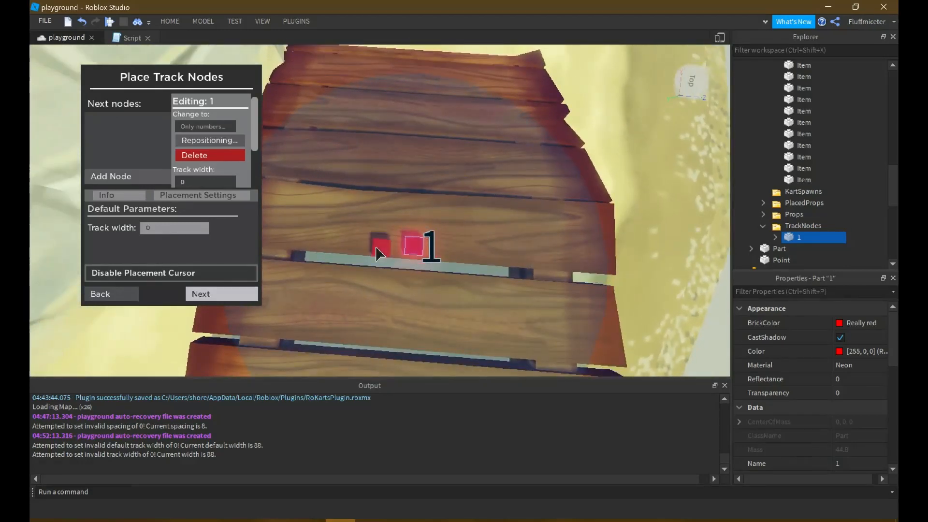
pyautogui.click(347, 241)
# Reposition node 1 back to the middle of the bridge's width, fine-tuning its placement
pyautogui.click(210, 140)
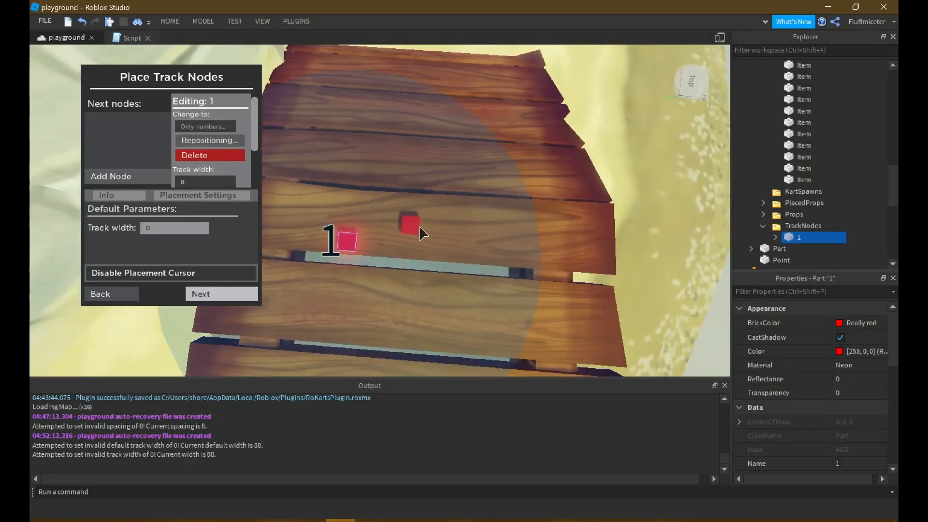
pyautogui.click(423, 252)
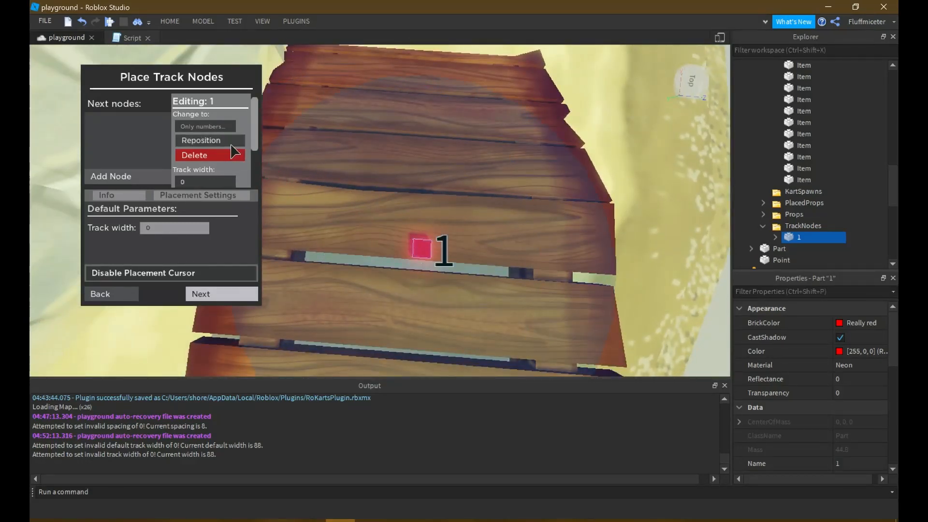
pyautogui.click(233, 145)
pyautogui.scroll(-1, 385, 195)
pyautogui.moveTo(386, 195); pyautogui.dragTo(385, 194, button='right')
pyautogui.scroll(1, 385, 194)
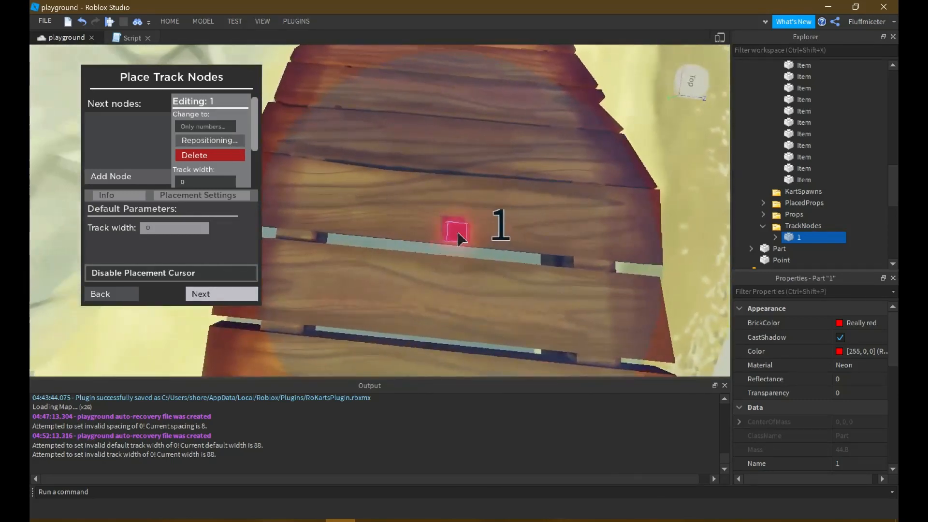
pyautogui.click(447, 236)
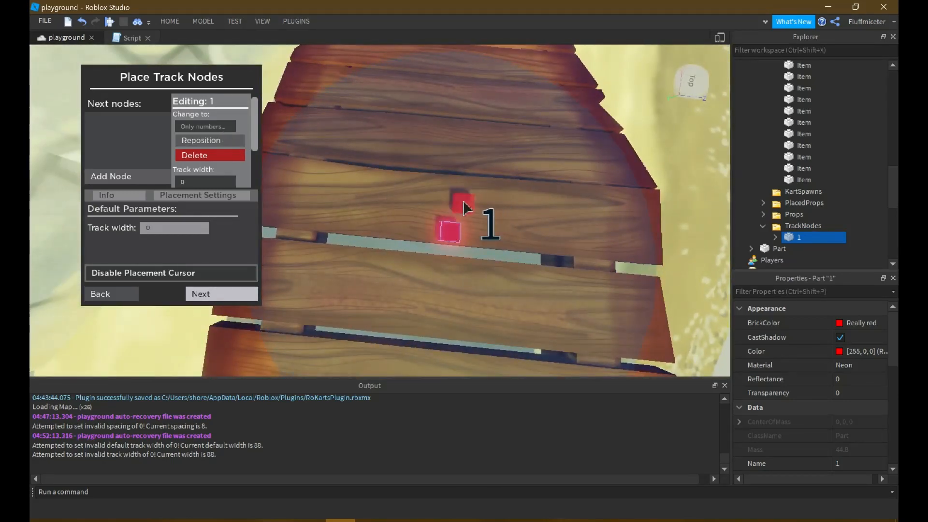
# Set node 1's node stage to 0
pyautogui.scroll(-2, 466, 199)
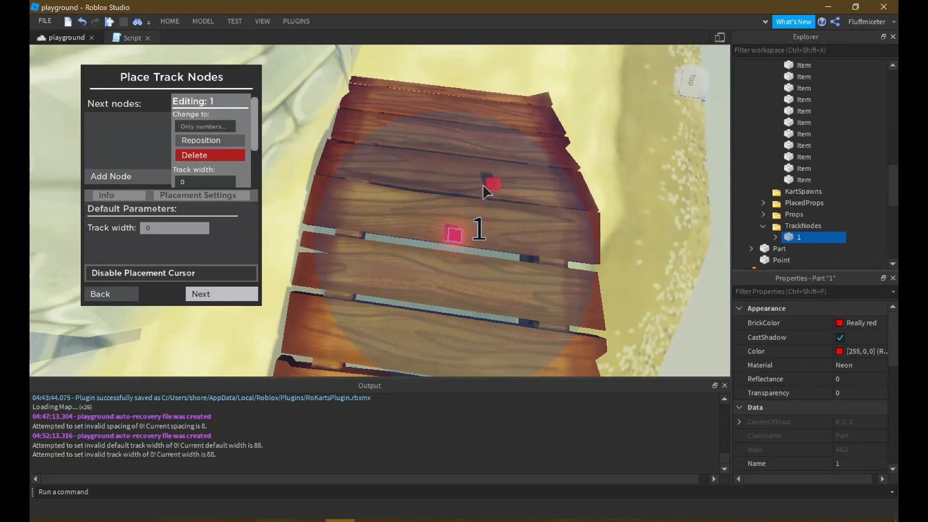
pyautogui.scroll(-3, 191, 184)
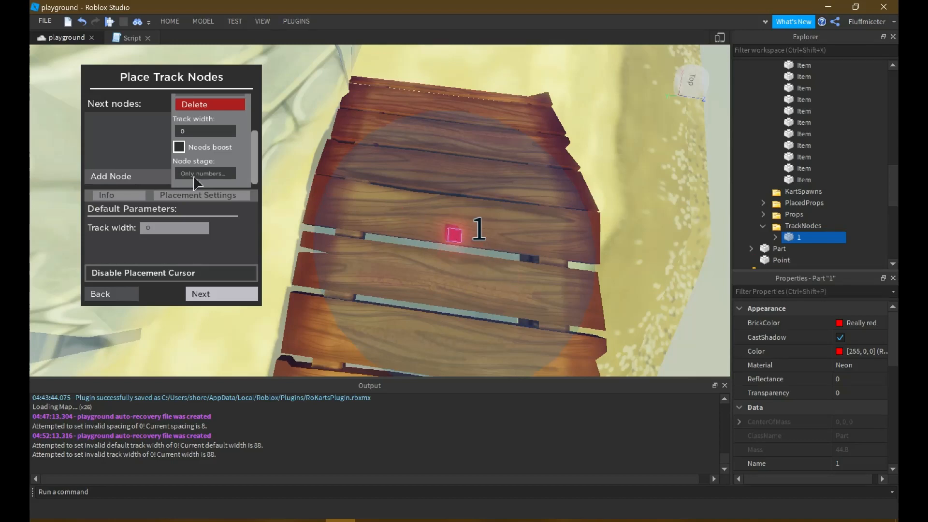
pyautogui.press('Return')
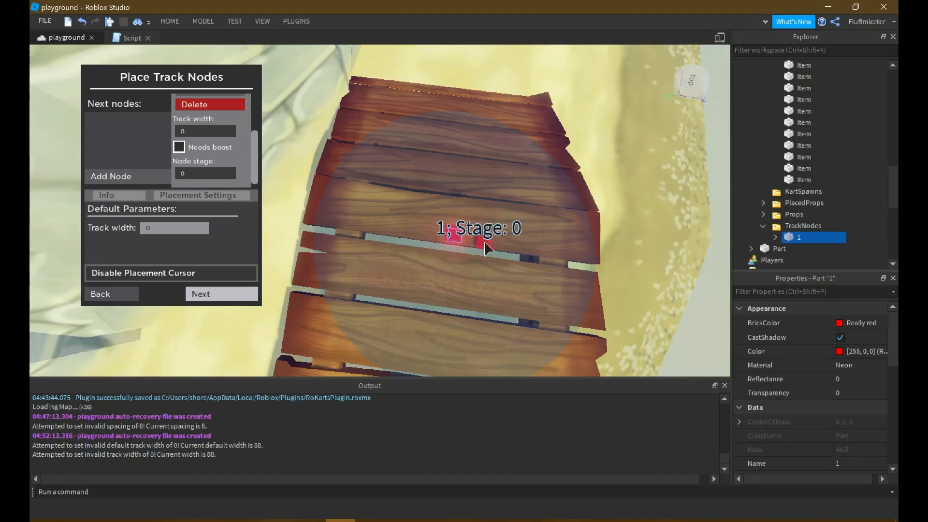
# Examine the course around node 1, from the wooden bridge to the sand path along the stone wall
pyautogui.moveTo(482, 160); pyautogui.dragTo(421, 205, button='right')
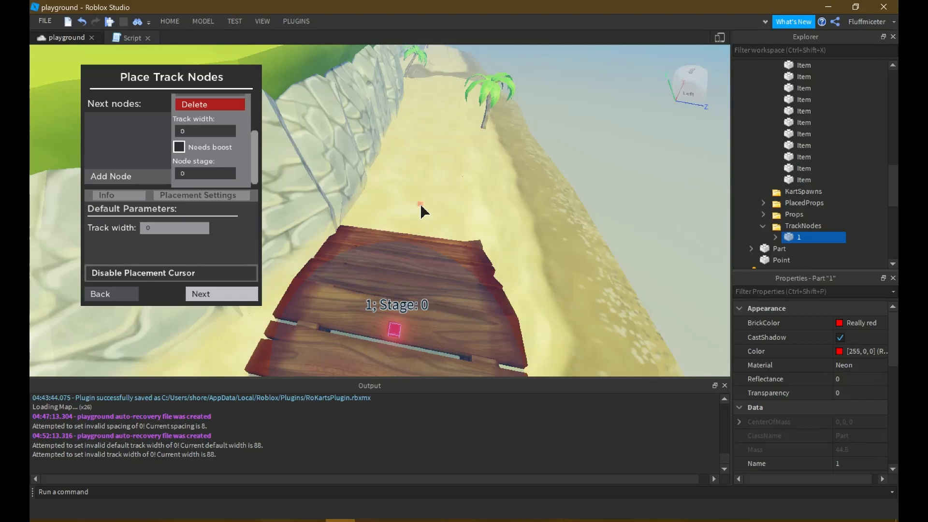
pyautogui.moveTo(485, 231); pyautogui.dragTo(487, 236, button='right')
pyautogui.press('s')
pyautogui.moveTo(429, 57); pyautogui.dragTo(433, 71, button='right')
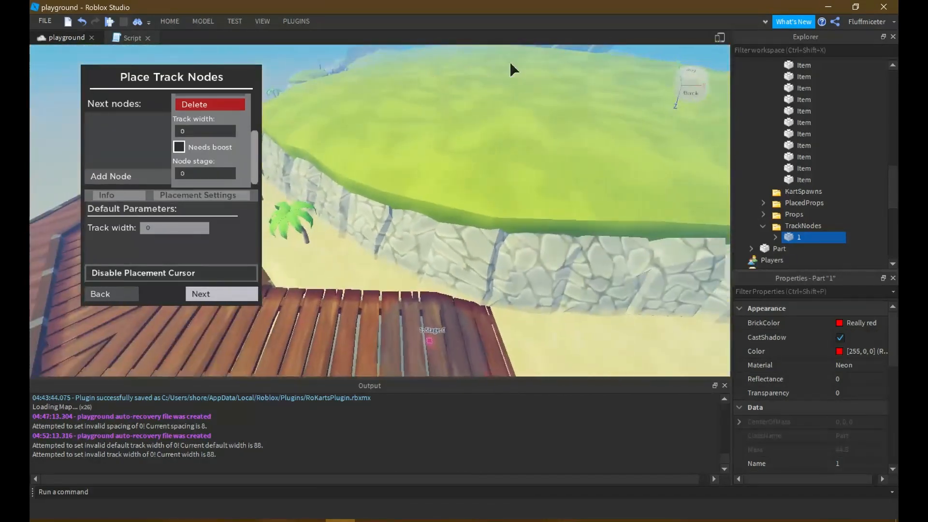
pyautogui.press('a')
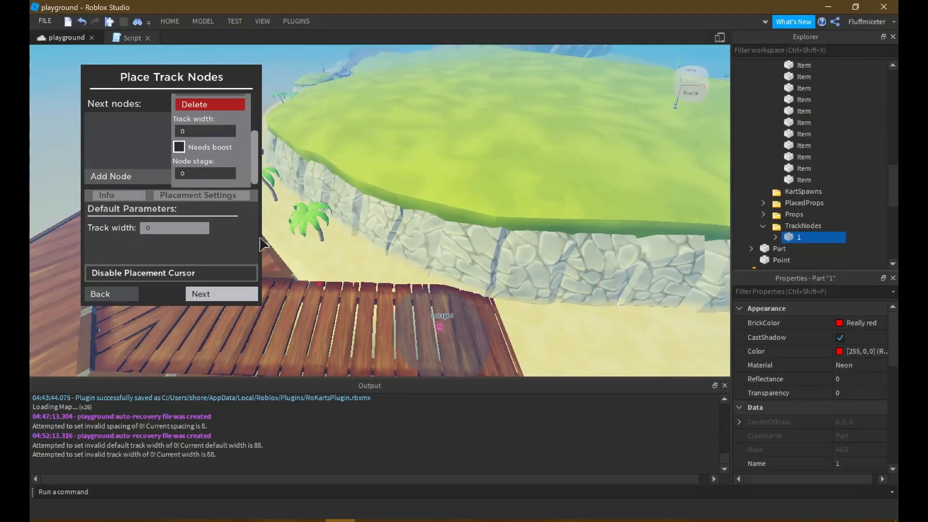
pyautogui.press('d')
pyautogui.moveTo(410, 157); pyautogui.dragTo(410, 157, button='right')
pyautogui.press('a')
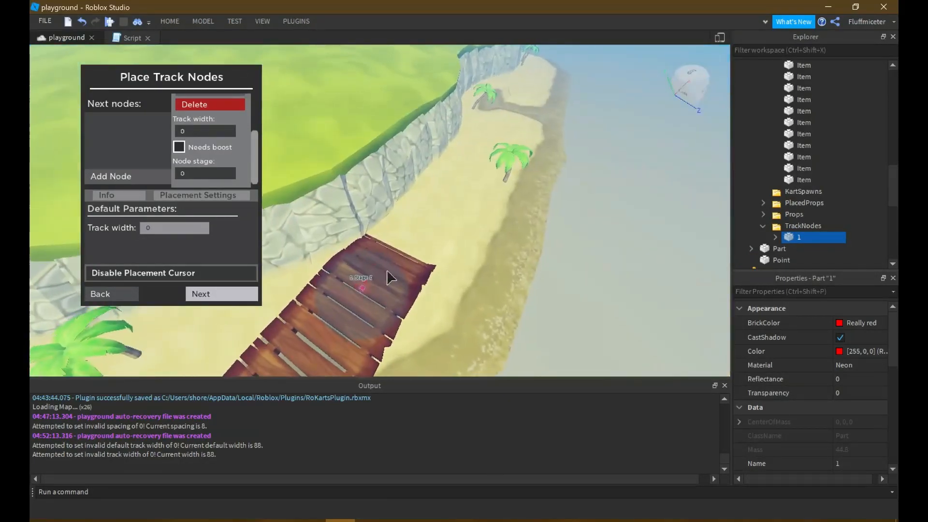
pyautogui.press('w')
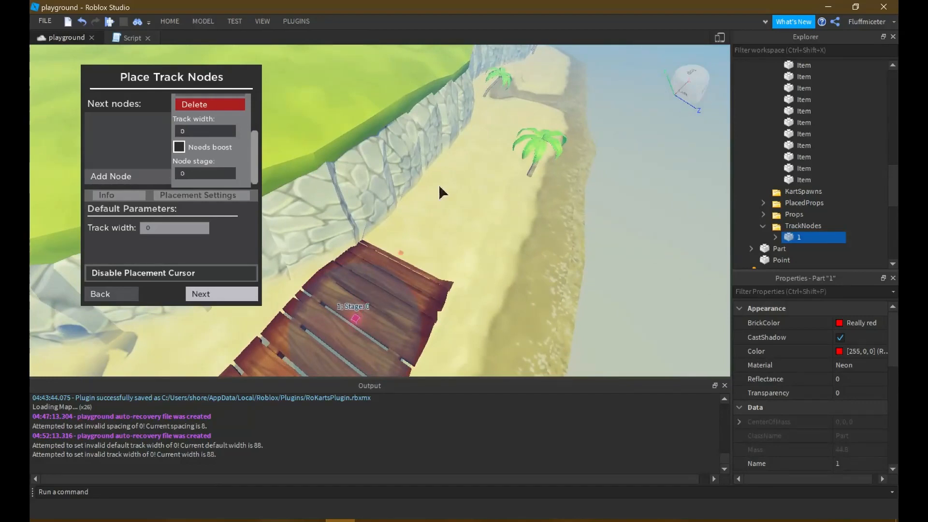
pyautogui.press('s')
pyautogui.press('a')
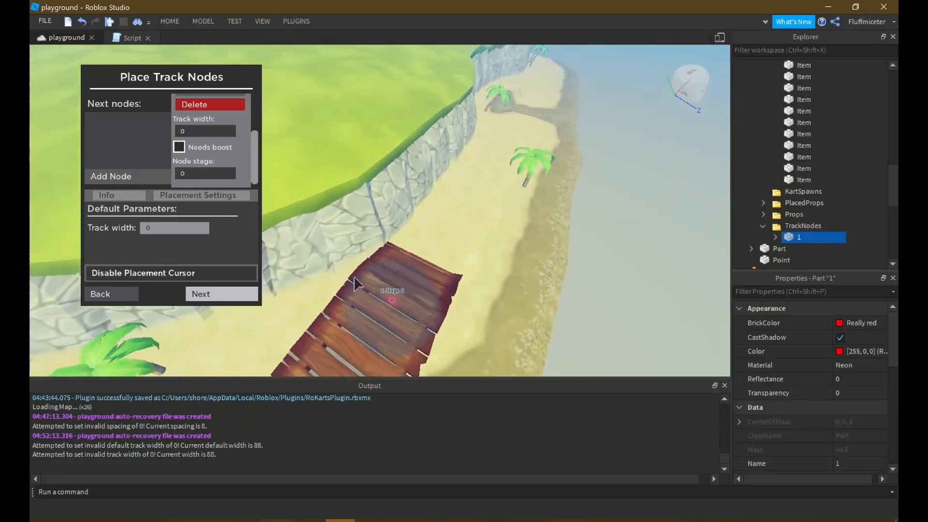
# Examine node 1 on the wooden bridge from several angles and review its track width, boost and node stage settings
pyautogui.press('a')
pyautogui.press('w')
pyautogui.moveTo(456, 202); pyautogui.dragTo(457, 201, button='right')
pyautogui.press('w')
pyautogui.press('s')
pyautogui.scroll(1, 192, 131)
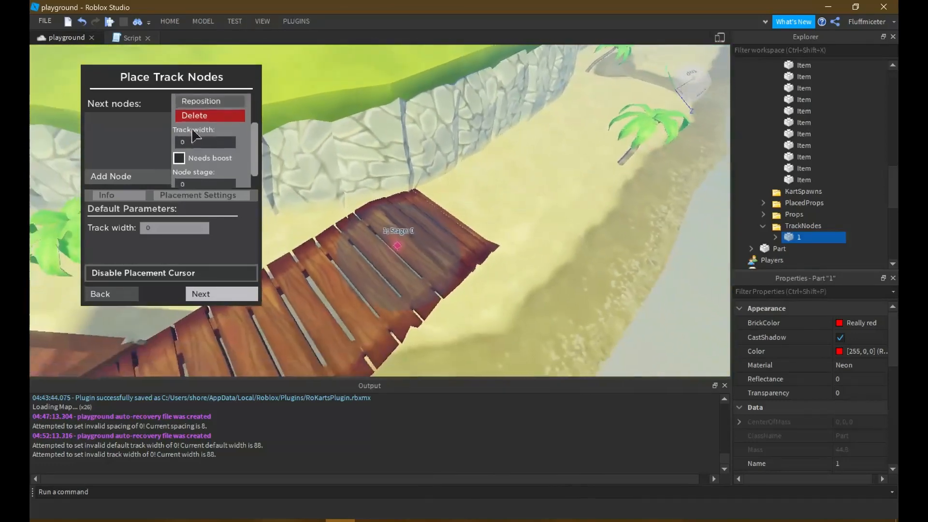
pyautogui.scroll(1, 192, 130)
pyautogui.press('s')
pyautogui.moveTo(299, 152); pyautogui.dragTo(298, 152, button='right')
pyautogui.press('w')
pyautogui.moveTo(387, 164); pyautogui.dragTo(387, 164, button='right')
pyautogui.press('s')
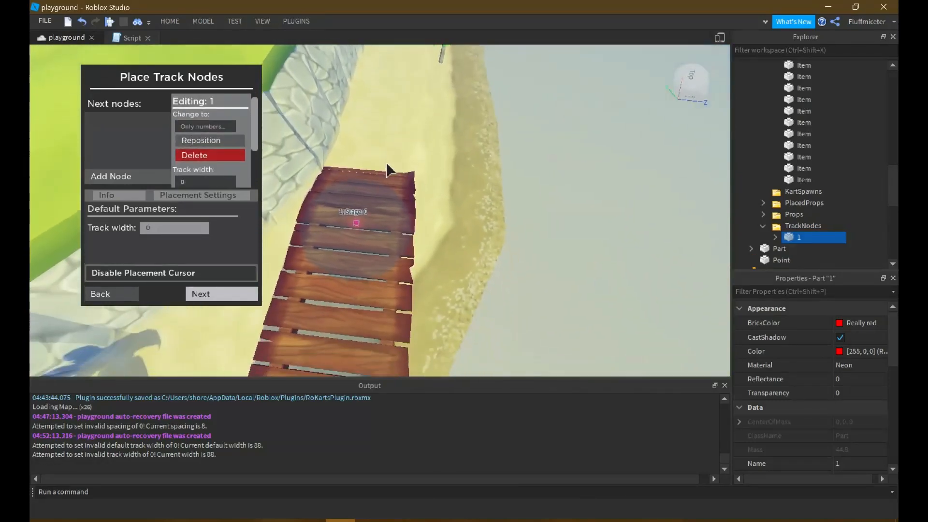
pyautogui.press('w')
pyautogui.press('e')
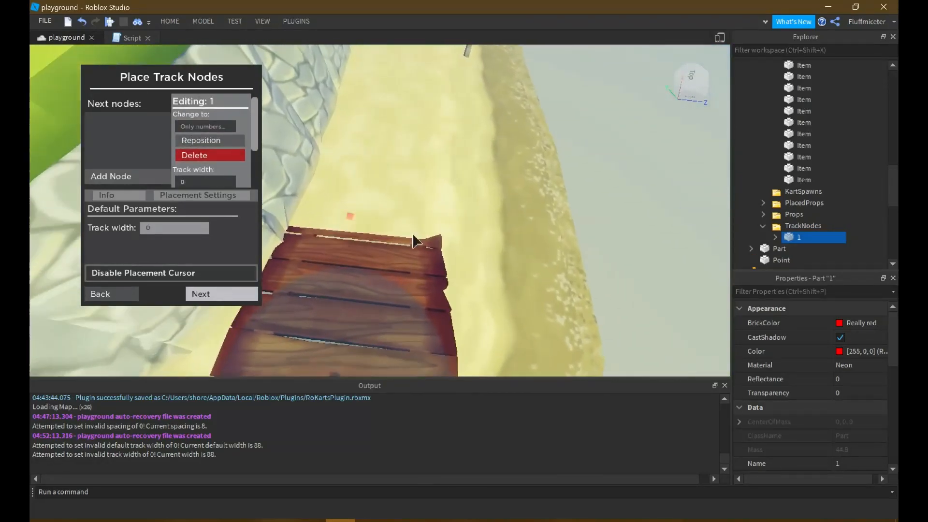
pyautogui.moveTo(416, 242); pyautogui.dragTo(417, 242, button='right')
pyautogui.press('w')
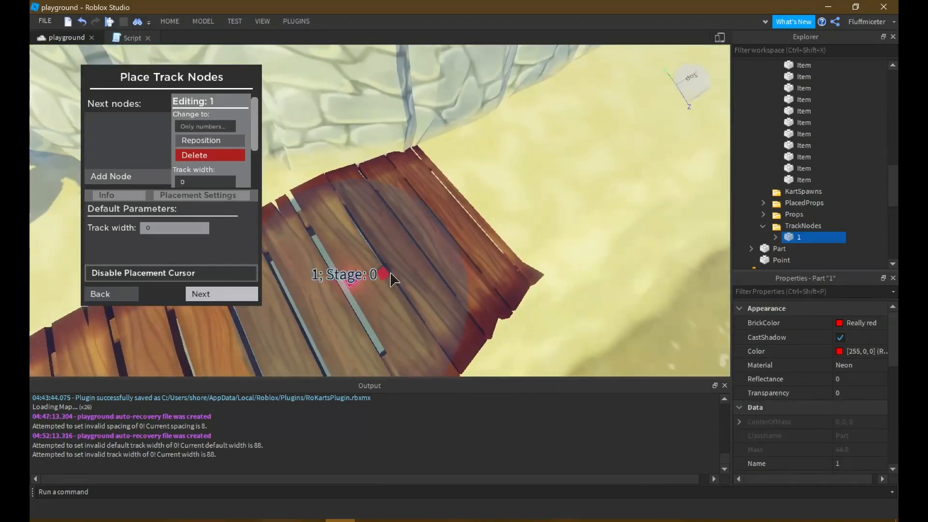
pyautogui.press('s')
pyautogui.press('d')
pyautogui.press('a')
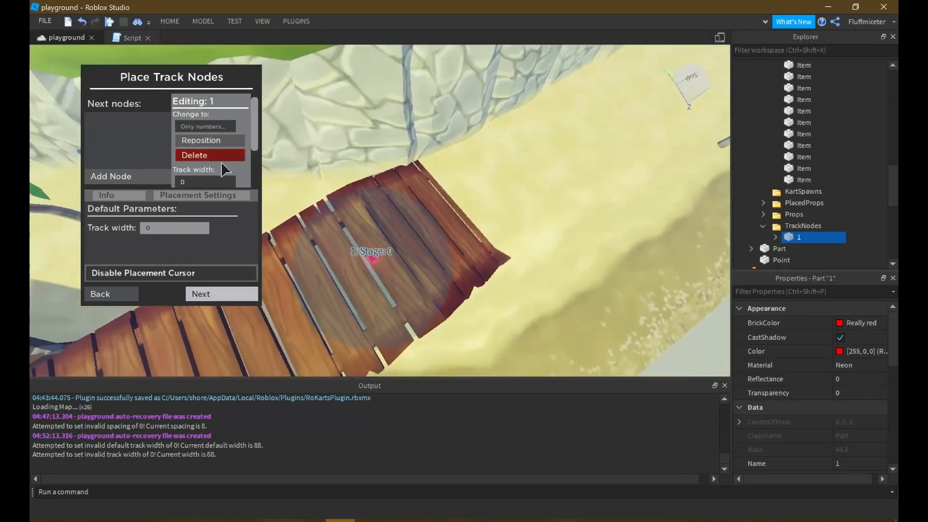
pyautogui.press('w')
pyautogui.press('e')
pyautogui.press('s')
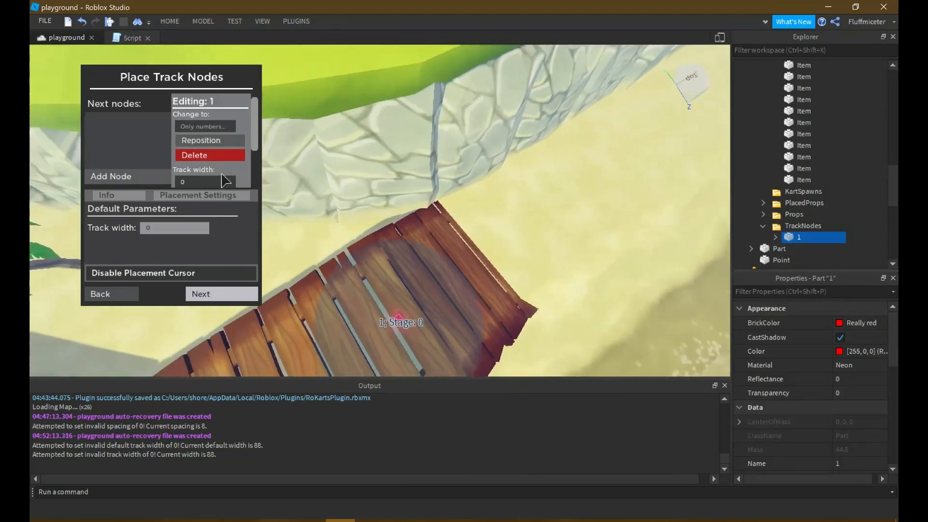
pyautogui.scroll(-2, 219, 176)
pyautogui.scroll(-2, 219, 176)
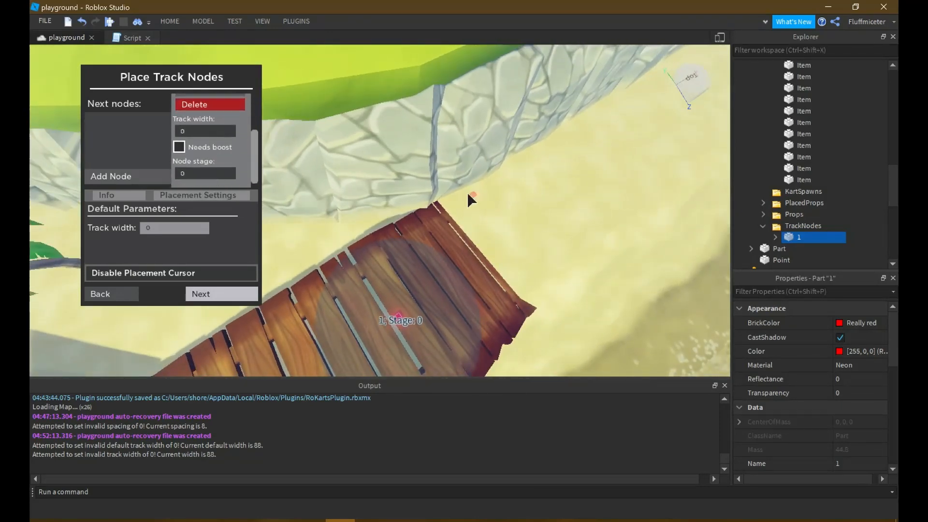
# Place track node 2 on the sand just past the end of the wooden bridge
pyautogui.scroll(5, 498, 264)
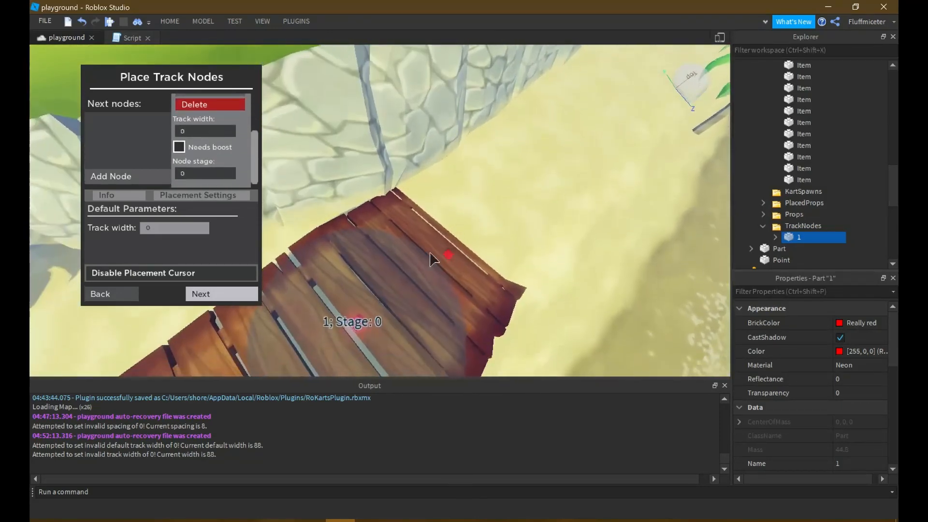
pyautogui.press('e')
pyautogui.press('d')
pyautogui.moveTo(591, 212); pyautogui.dragTo(573, 210, button='right')
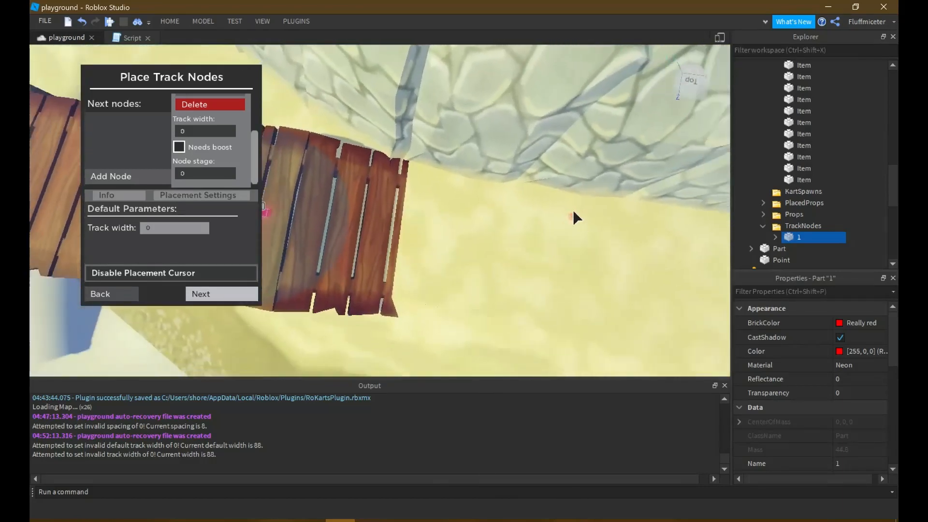
pyautogui.scroll(-2, 572, 210)
pyautogui.press('a')
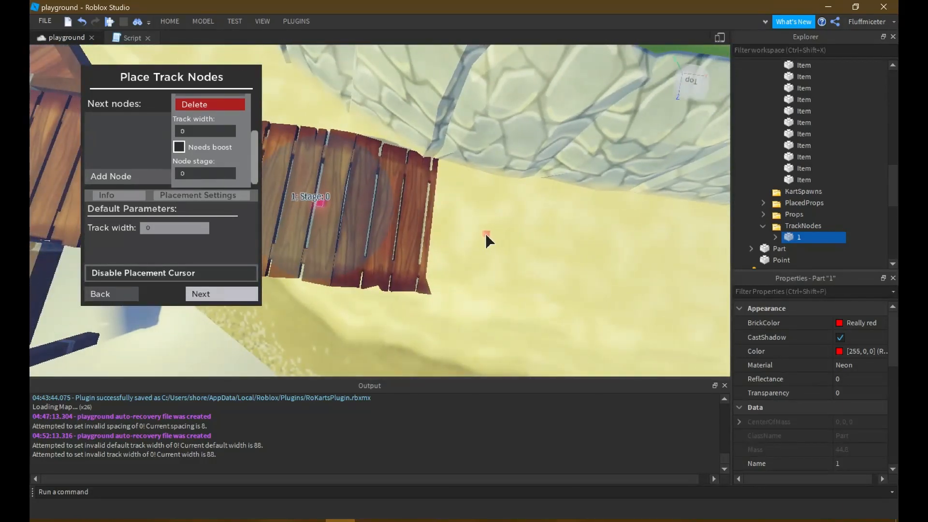
pyautogui.click(485, 233)
# Place track node 3 farther along the sand path and set both its track width and the default track width to 110
pyautogui.press('d')
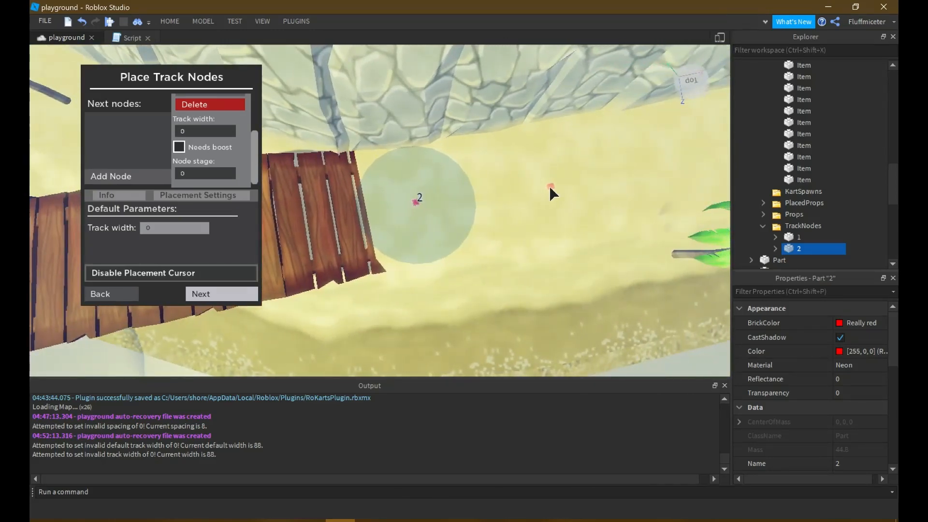
pyautogui.click(550, 185)
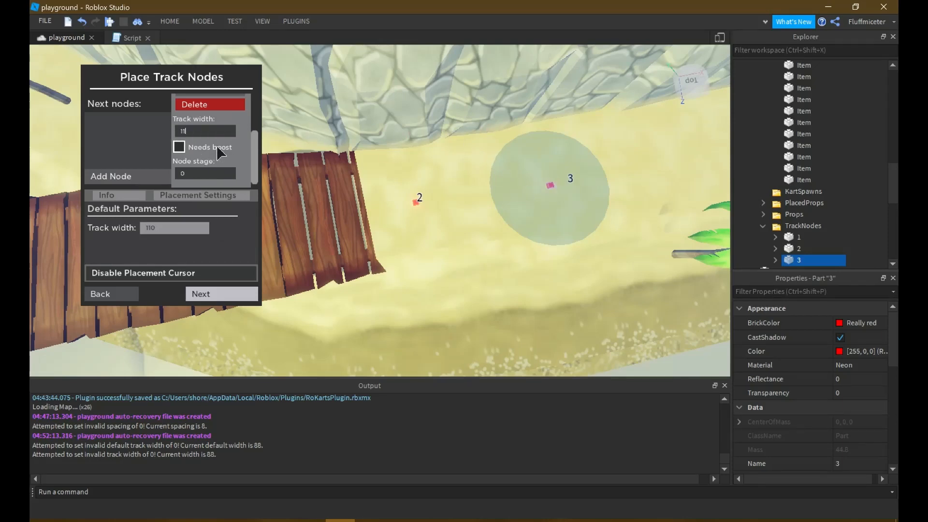
pyautogui.moveTo(483, 179); pyautogui.dragTo(483, 178, button='right')
pyautogui.press('w')
pyautogui.scroll(4, 422, 218)
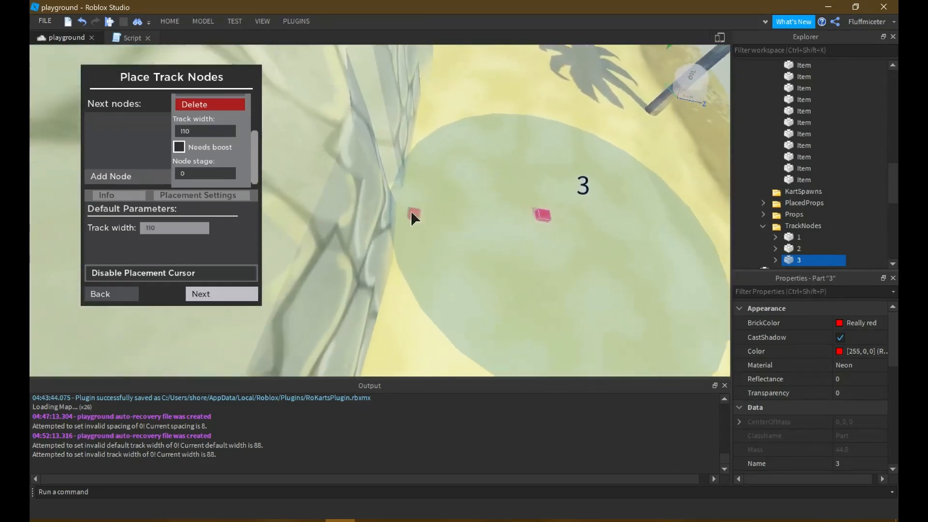
pyautogui.scroll(-2, 389, 205)
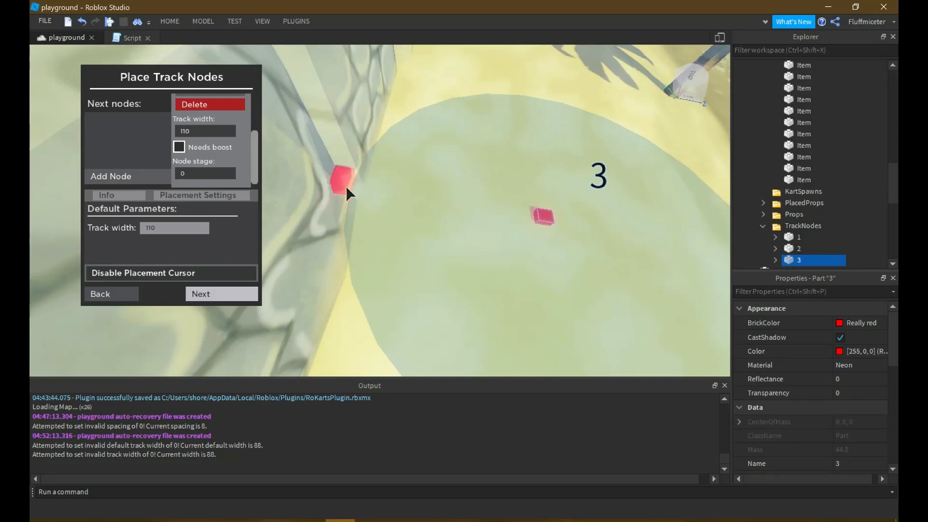
pyautogui.scroll(-5, 332, 154)
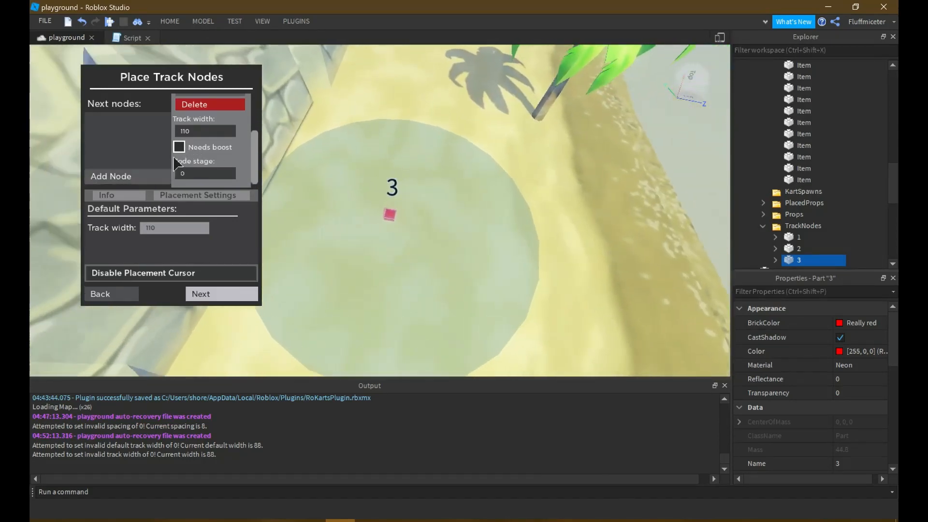
# Reposition node 3 slightly away from the stone wall, toward the middle of the sand path
pyautogui.scroll(2, 208, 136)
pyautogui.click(211, 141)
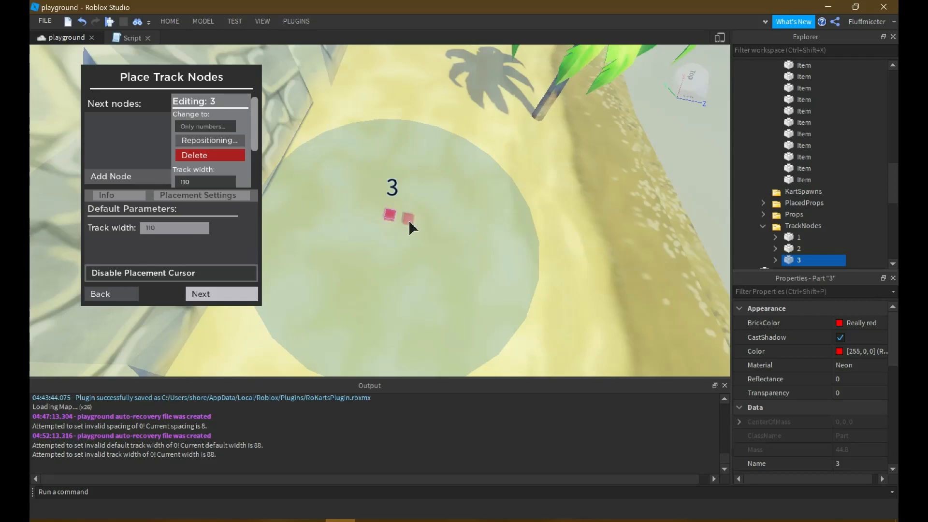
pyautogui.click(408, 219)
# Select node 2 and examine its connection to node 3 and its next-nodes list
pyautogui.moveTo(459, 209); pyautogui.dragTo(425, 209, button='right')
pyautogui.moveTo(421, 220); pyautogui.dragTo(408, 254, button='right')
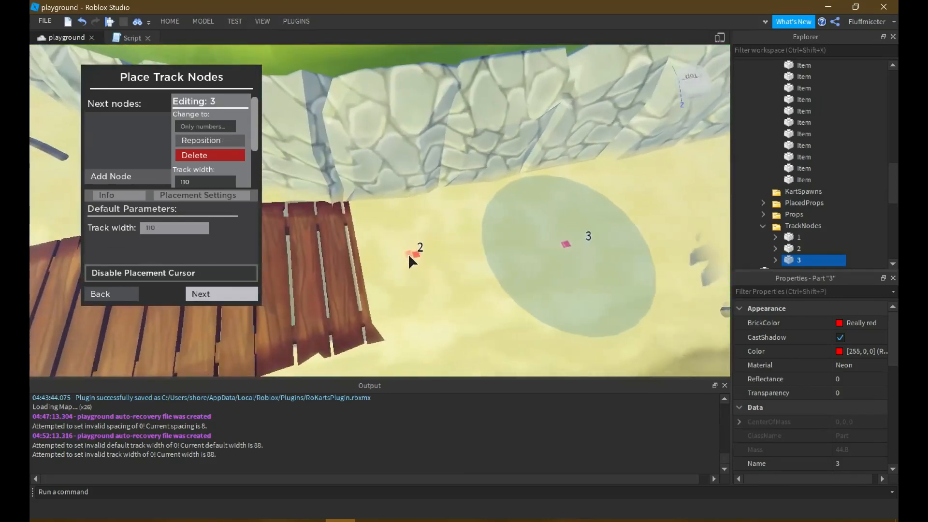
pyautogui.click(417, 256)
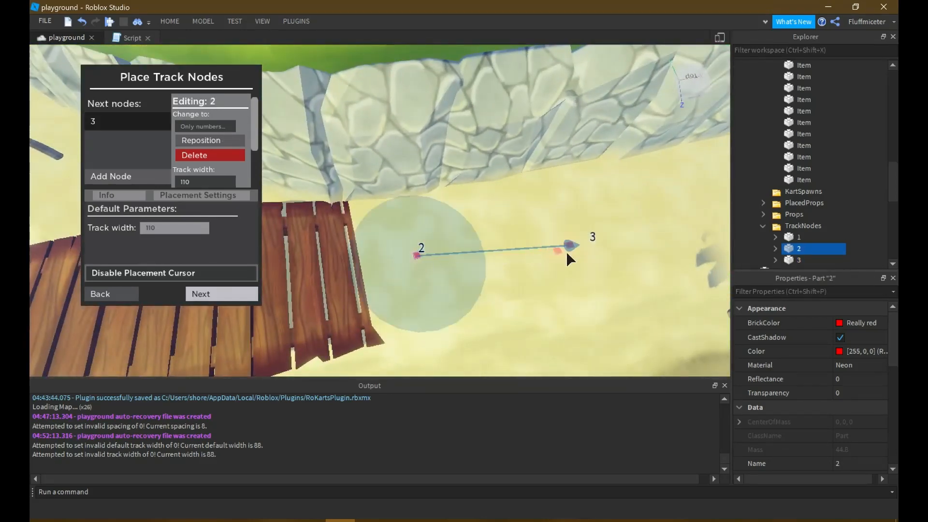
pyautogui.press('s')
pyautogui.press('a')
pyautogui.press('w')
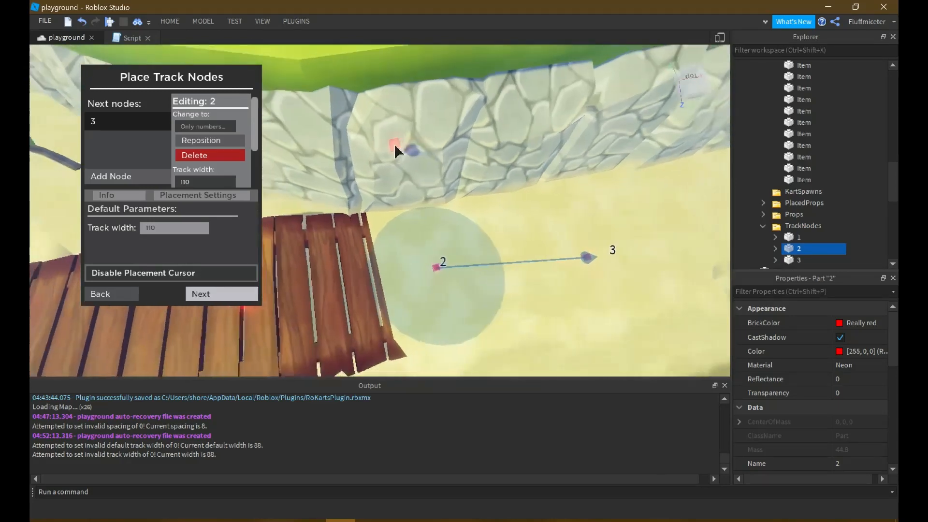
pyautogui.press('s')
pyautogui.press('q')
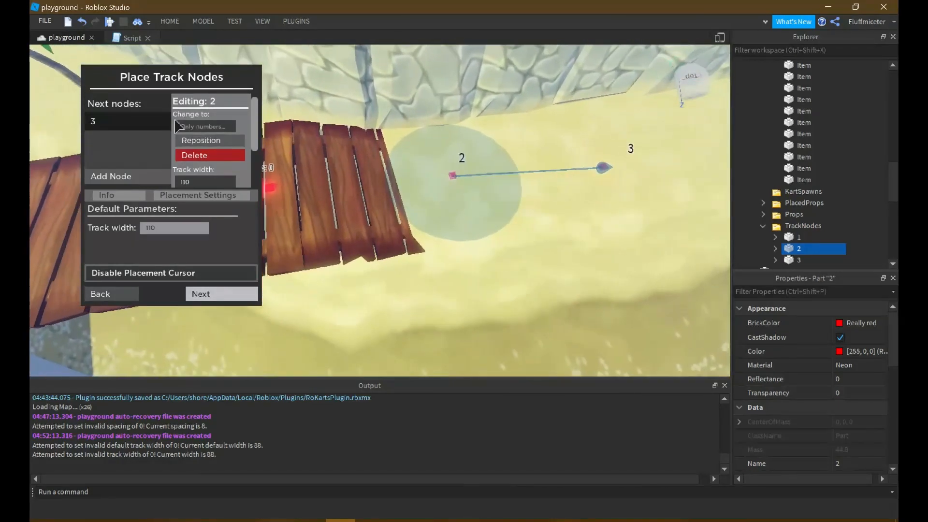
pyautogui.press('w')
pyautogui.press('d')
pyautogui.press('e')
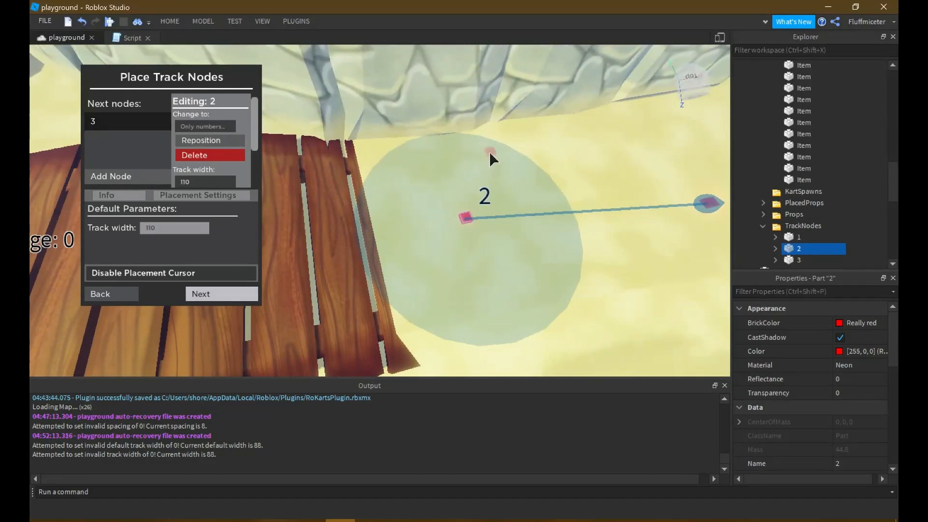
pyautogui.moveTo(512, 149); pyautogui.dragTo(512, 149, button='right')
pyautogui.press('s')
pyautogui.press('a')
pyautogui.press('e')
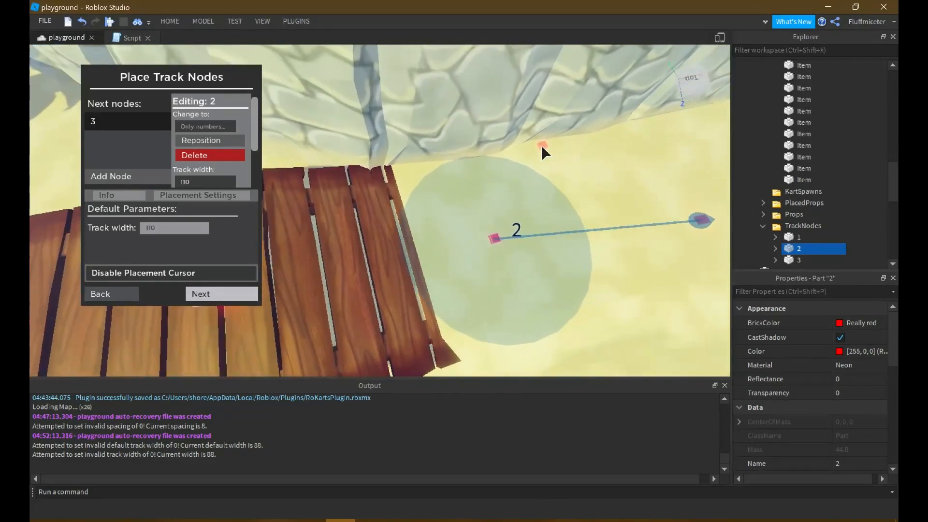
pyautogui.press('d')
pyautogui.press('s')
pyautogui.press('q')
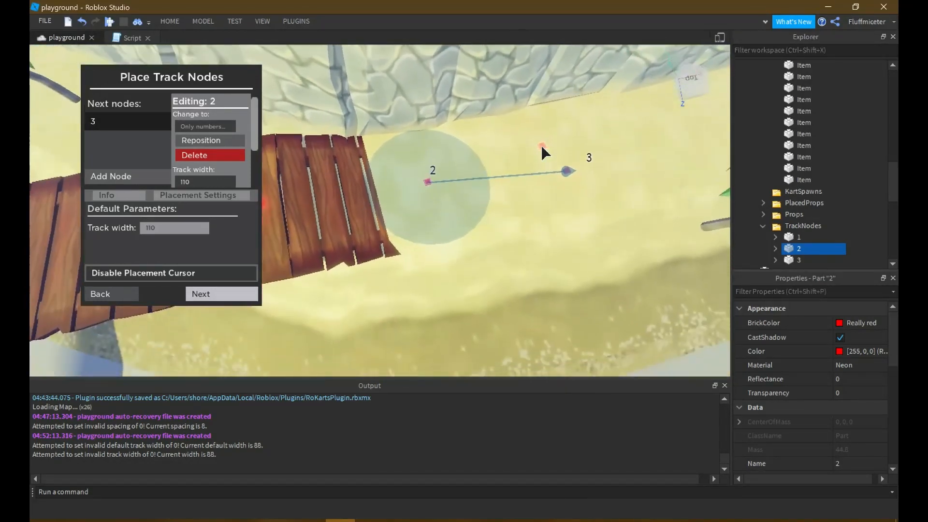
pyautogui.press('w')
pyautogui.press('e')
pyautogui.press('w')
pyautogui.press('e')
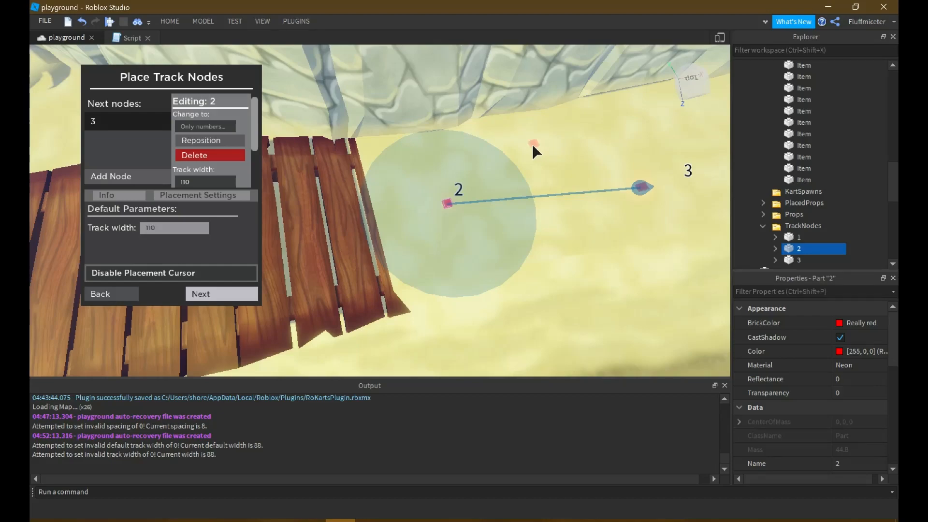
# Place track node 4 beyond node 3 beside the palm tree's shadow, and select node 3 to check its link
pyautogui.moveTo(520, 170); pyautogui.dragTo(521, 170, button='right')
pyautogui.press('w')
pyautogui.press('w')
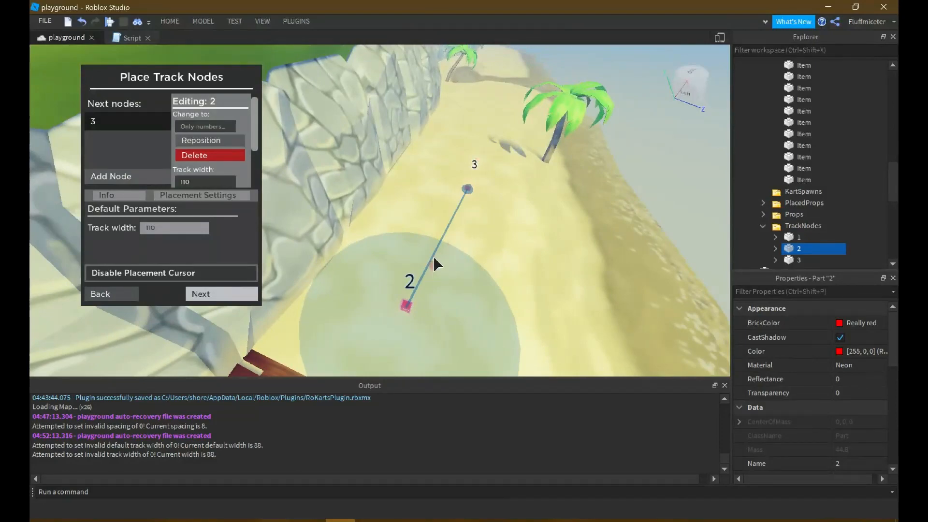
pyautogui.press('s')
pyautogui.moveTo(428, 254); pyautogui.dragTo(428, 254, button='right')
pyautogui.press('w')
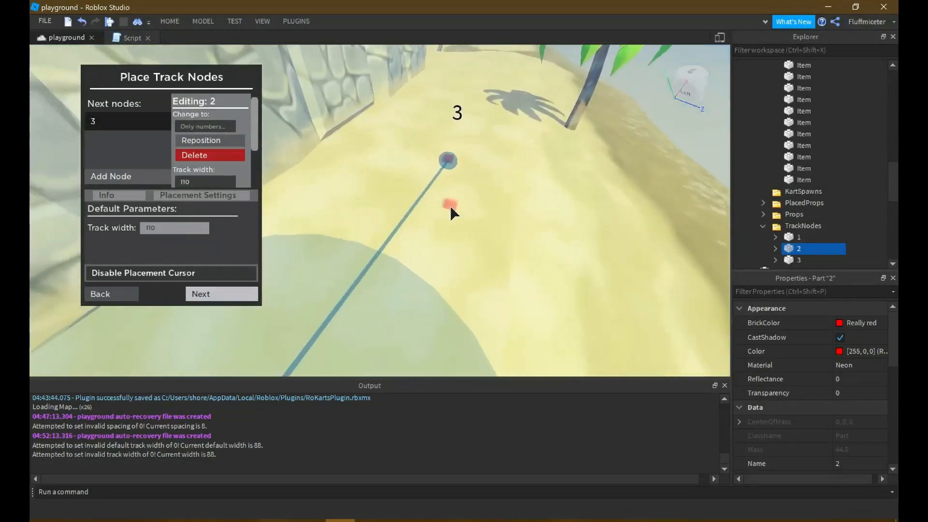
pyautogui.moveTo(450, 206); pyautogui.dragTo(451, 205, button='right')
pyautogui.press('w')
pyautogui.moveTo(500, 294); pyautogui.dragTo(500, 294, button='right')
pyautogui.press('w')
pyautogui.press('w')
pyautogui.moveTo(381, 264); pyautogui.dragTo(381, 260, button='right')
pyautogui.press('w')
pyautogui.moveTo(465, 203); pyautogui.dragTo(465, 197, button='right')
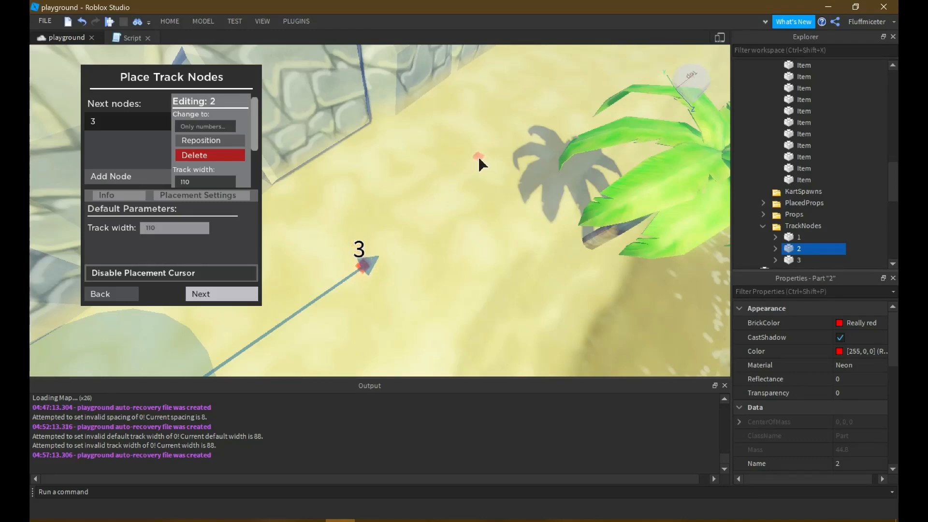
pyautogui.click(483, 153)
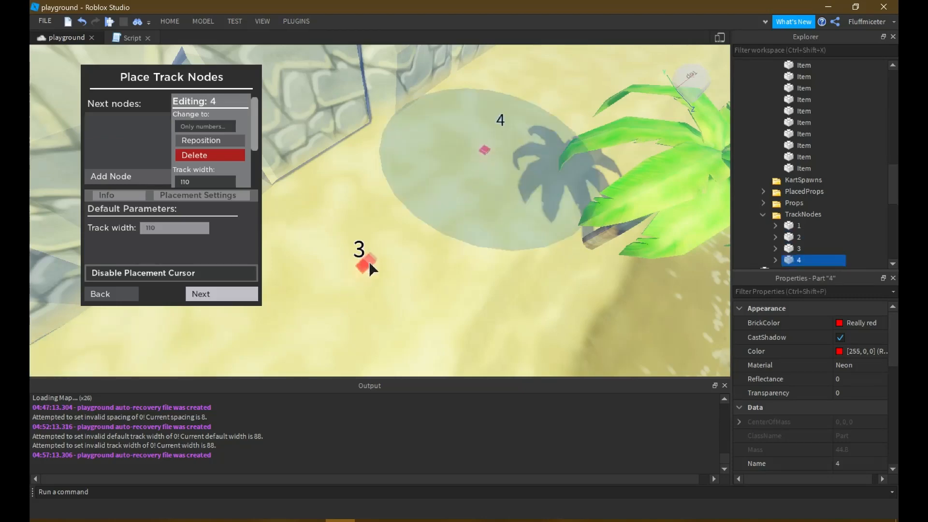
pyautogui.click(367, 266)
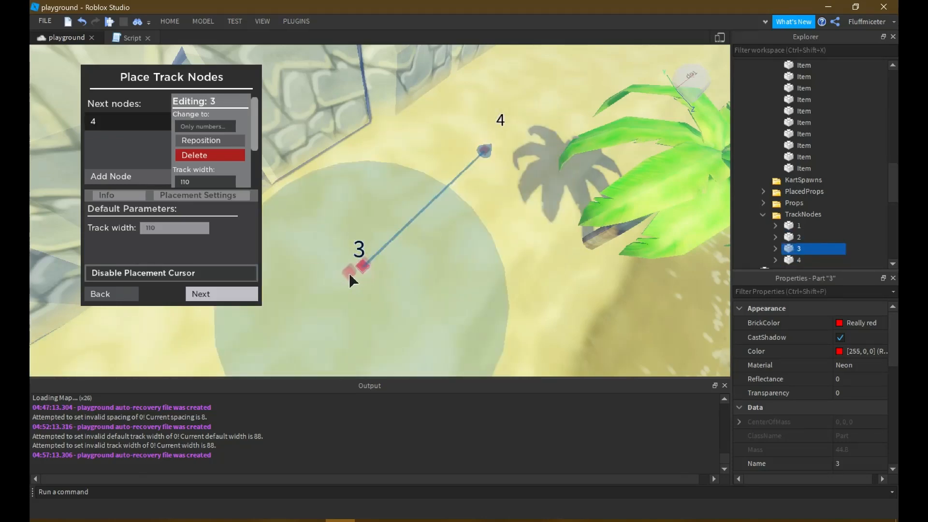
# Place track node 5 on the sand beyond the palm tree's shadow, and select node 4 to check its link
pyautogui.scroll(-2, 476, 169)
pyautogui.moveTo(477, 169); pyautogui.dragTo(481, 153, button='right')
pyautogui.scroll(2, 480, 165)
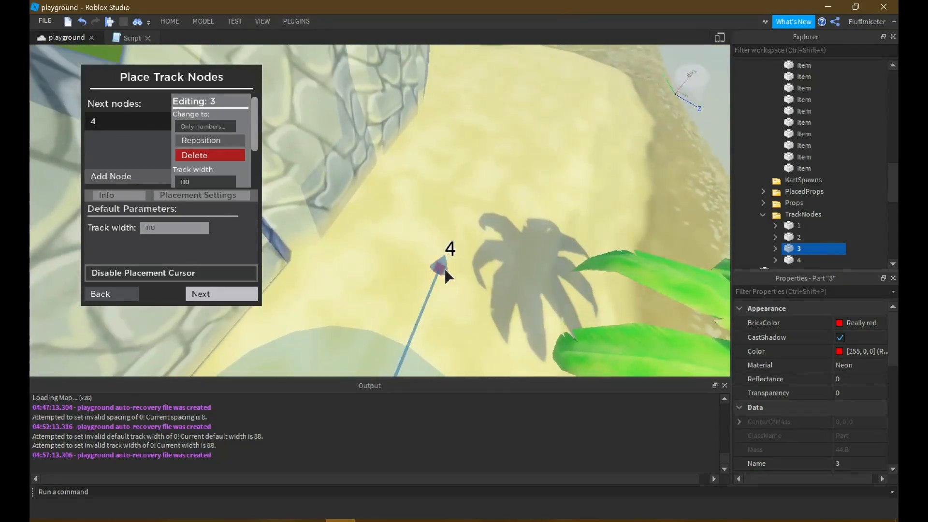
pyautogui.click(476, 148)
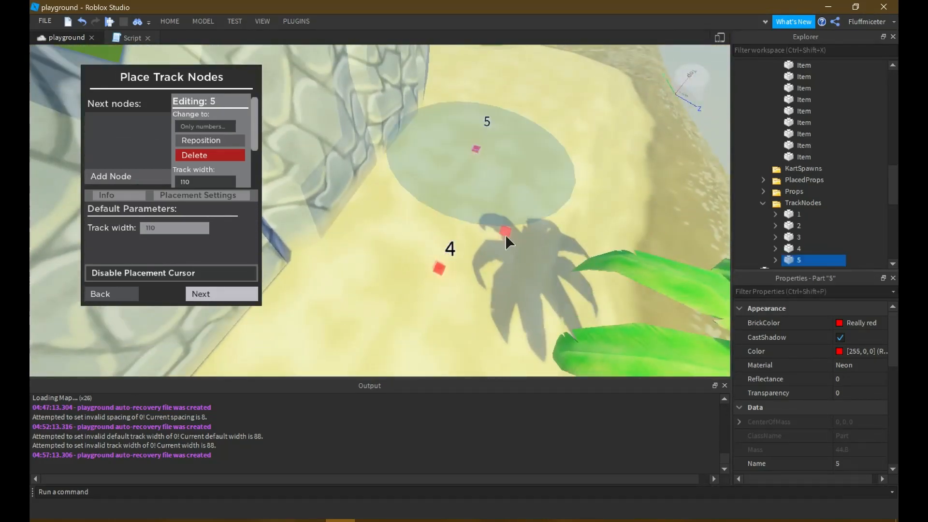
pyautogui.click(439, 272)
# Select node 3 and examine its next node and the run of nodes from the bridge to node 5
pyautogui.moveTo(492, 190); pyautogui.dragTo(491, 191, button='right')
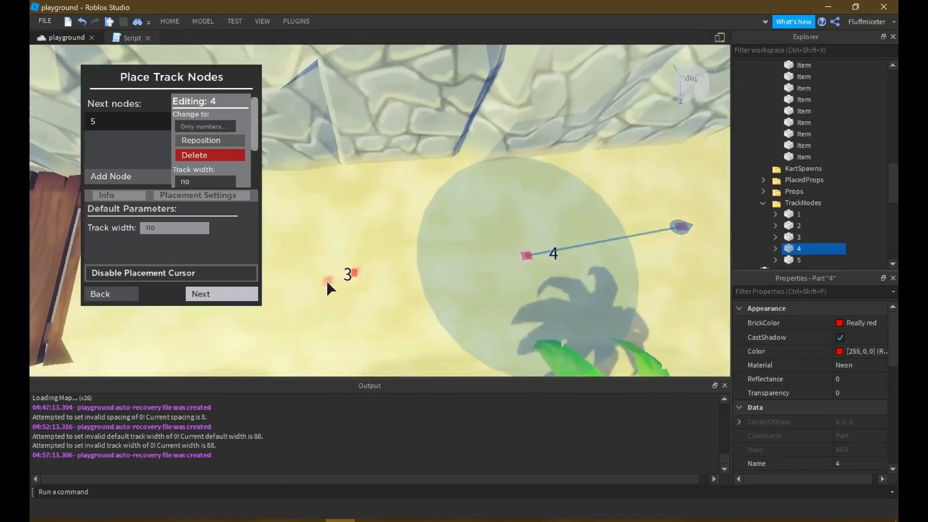
pyautogui.click(357, 273)
pyautogui.moveTo(358, 272); pyautogui.dragTo(359, 272, button='right')
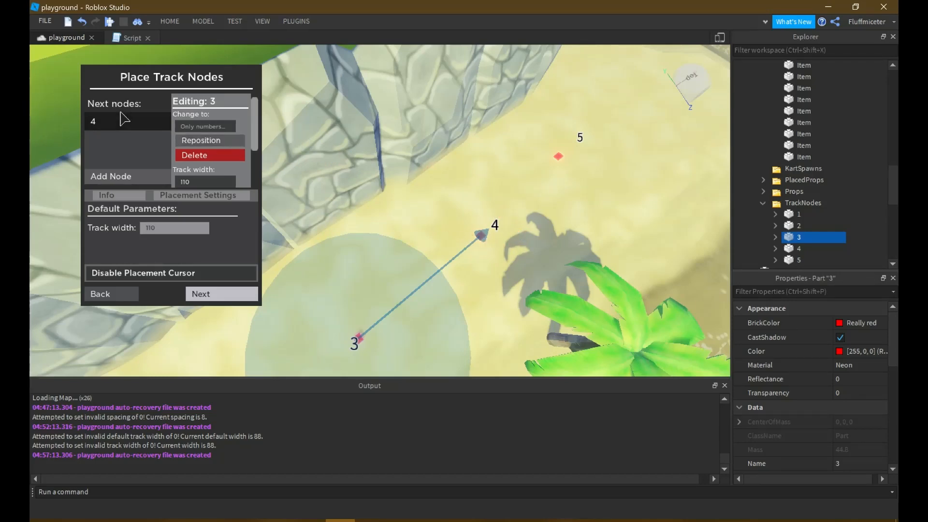
pyautogui.moveTo(531, 190); pyautogui.dragTo(523, 186, button='right')
pyautogui.scroll(2, 442, 179)
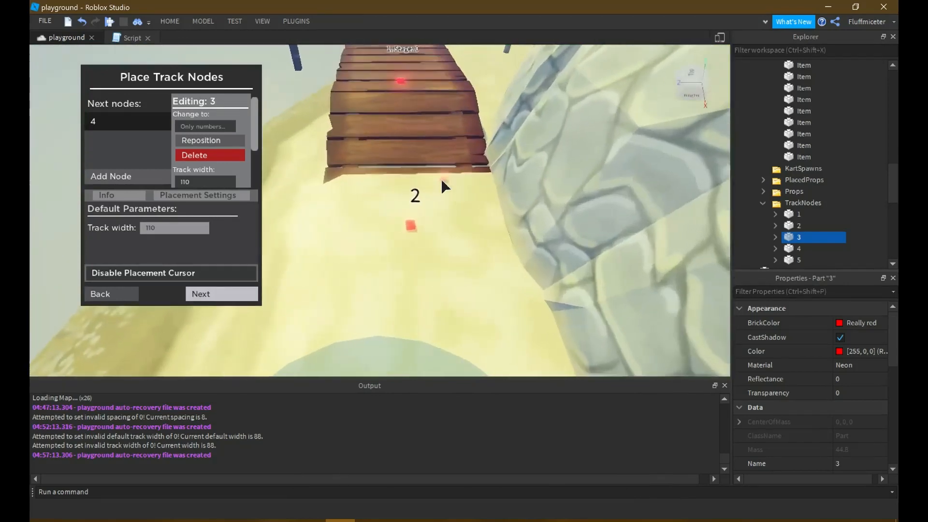
pyautogui.moveTo(441, 178); pyautogui.dragTo(422, 189, button='right')
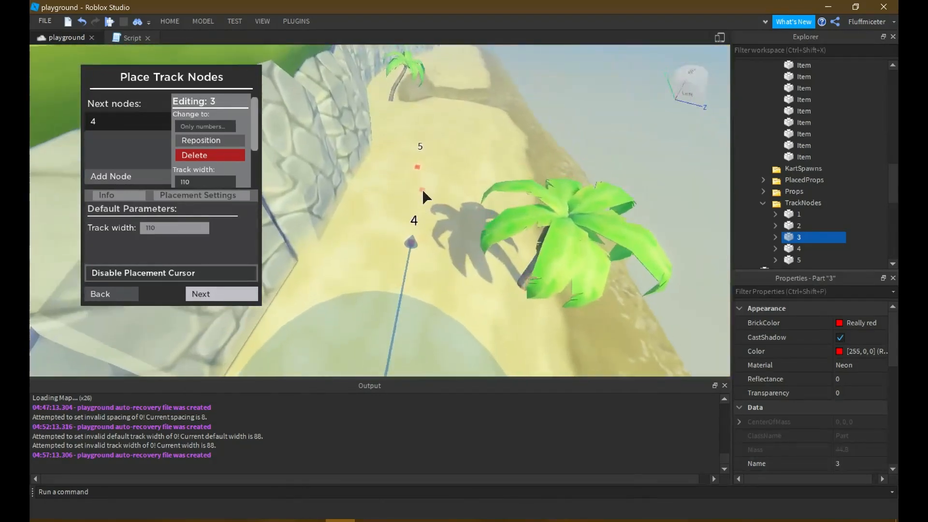
# Check node 4's link to node 5, and reposition node 5 slightly across the sand, away from the stone wall
pyautogui.click(411, 246)
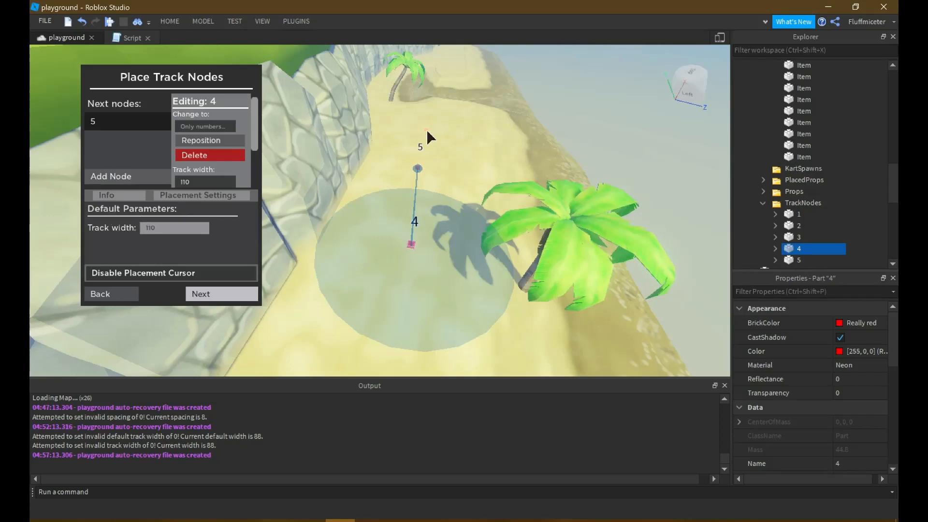
pyautogui.scroll(3, 426, 129)
pyautogui.click(433, 144)
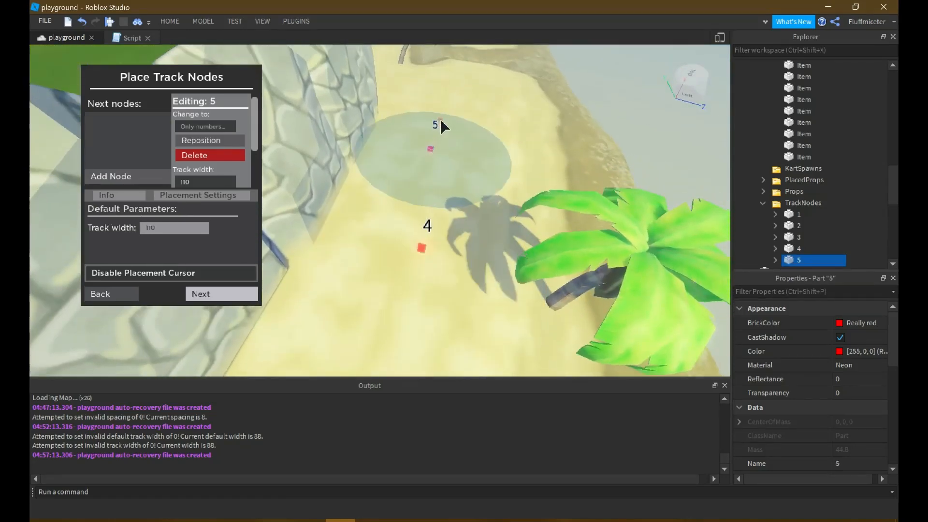
pyautogui.scroll(5, 441, 127)
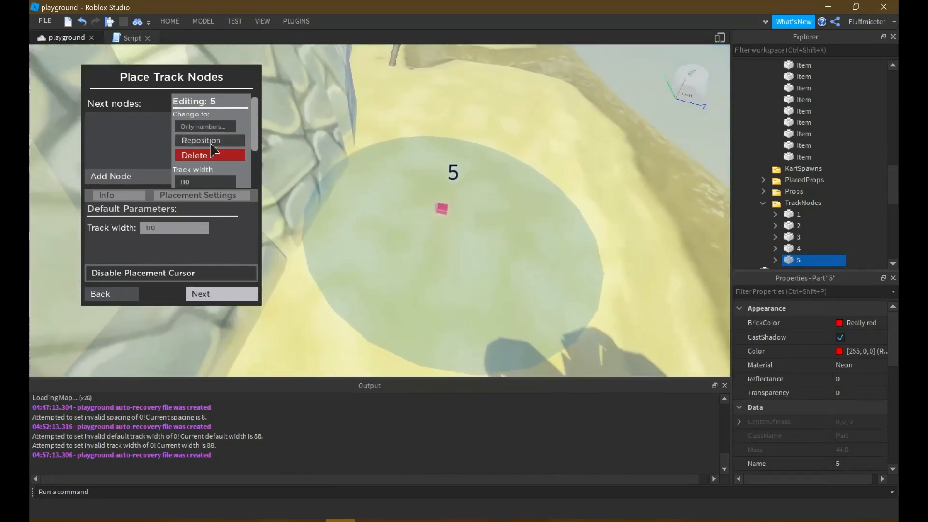
pyautogui.click(211, 144)
pyautogui.click(462, 220)
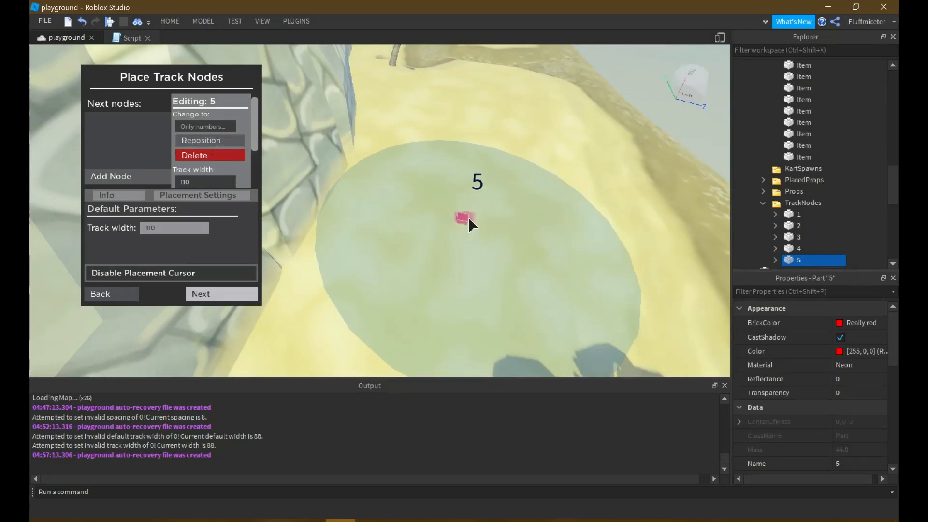
# Examine the track beyond node 5 and the narrow sand passage between the stone wall and the palm tree
pyautogui.press('w')
pyautogui.press('e')
pyautogui.press('d')
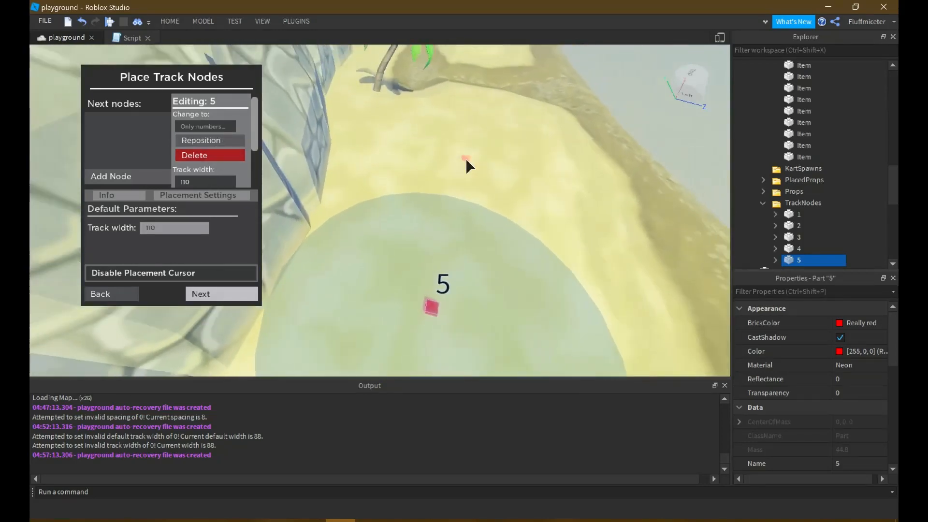
pyautogui.moveTo(473, 167); pyautogui.dragTo(473, 167, button='right')
pyautogui.press('s')
pyautogui.press('w')
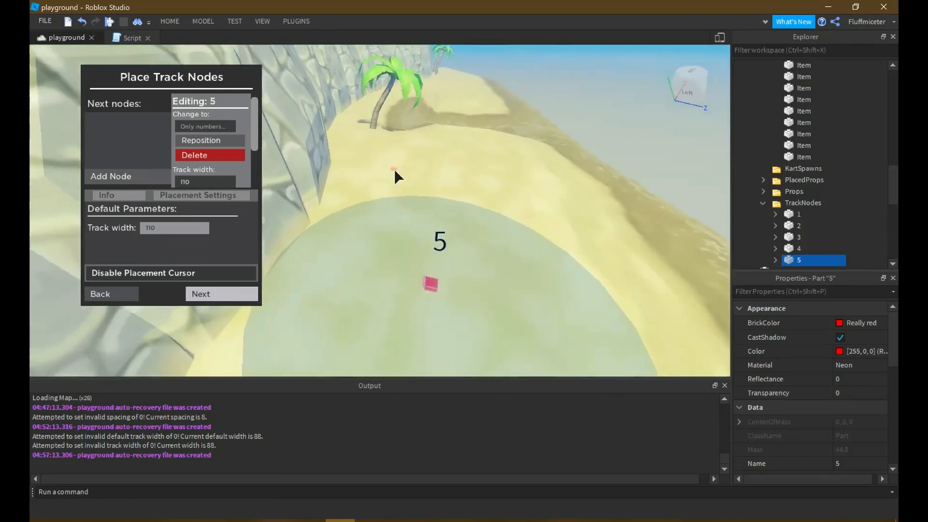
pyautogui.scroll(6, 386, 92)
pyautogui.scroll(-4, 421, 199)
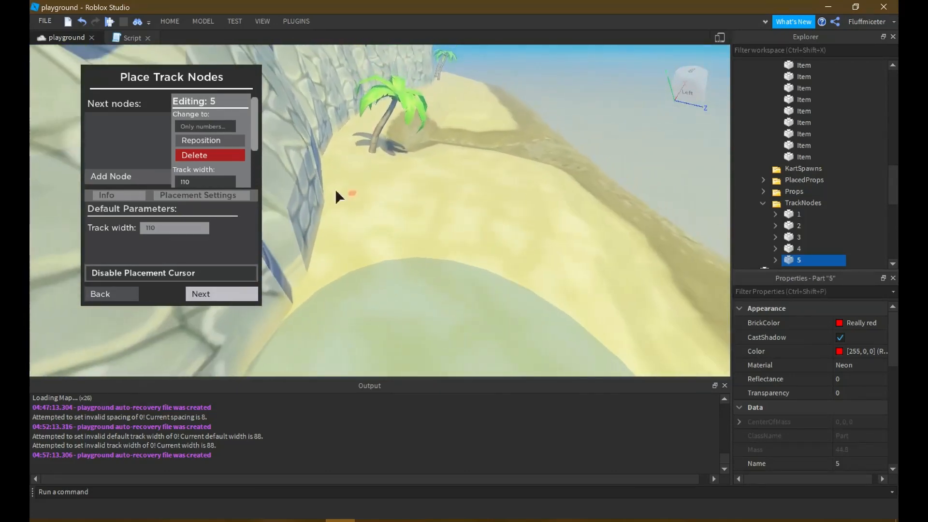
pyautogui.scroll(-3, 309, 164)
pyautogui.scroll(8, 373, 161)
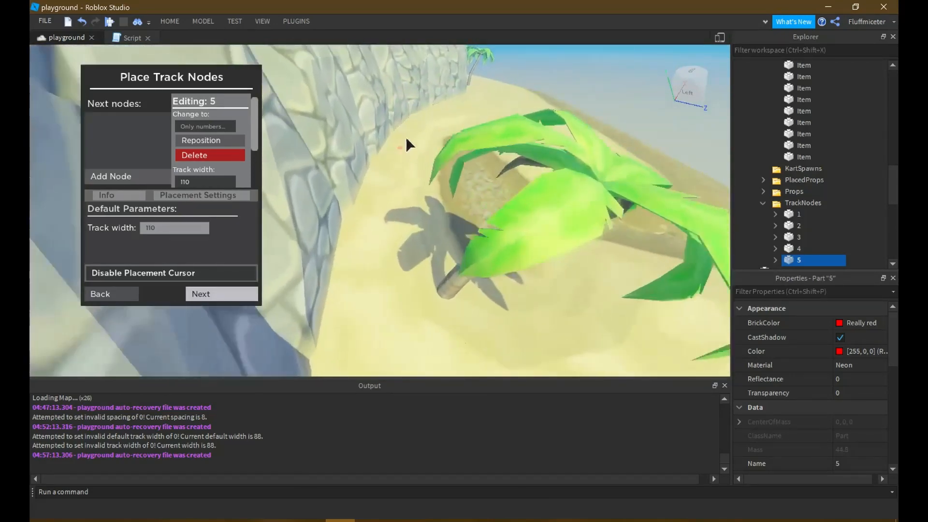
pyautogui.scroll(8, 397, 241)
pyautogui.scroll(-2, 404, 258)
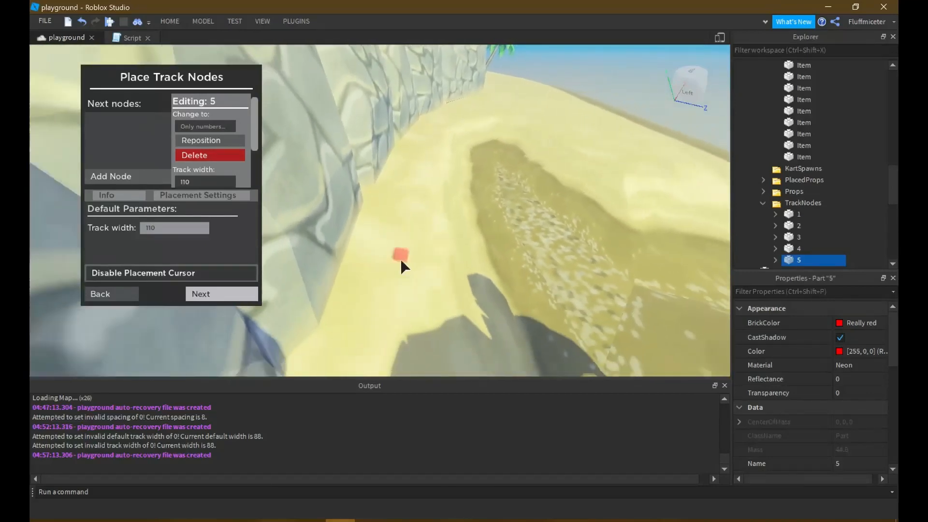
# Examine the wider route across the stream beside the palm tree and compare it with the passage along the wall
pyautogui.scroll(-6, 400, 259)
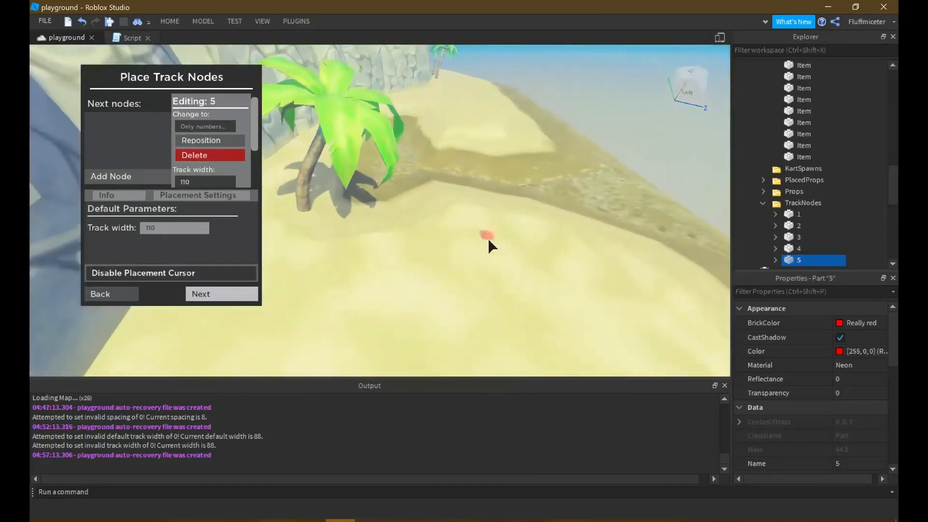
pyautogui.scroll(5, 488, 238)
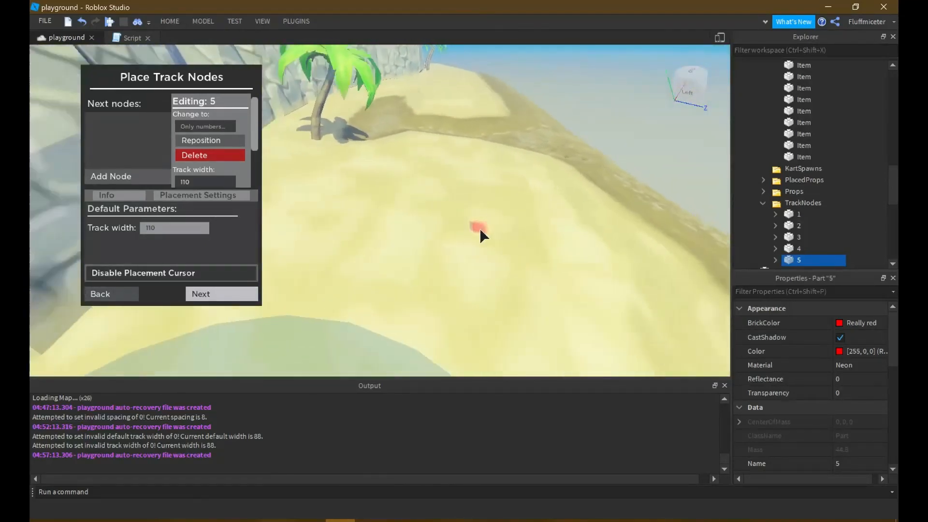
pyautogui.scroll(-5, 479, 228)
pyautogui.scroll(4, 453, 226)
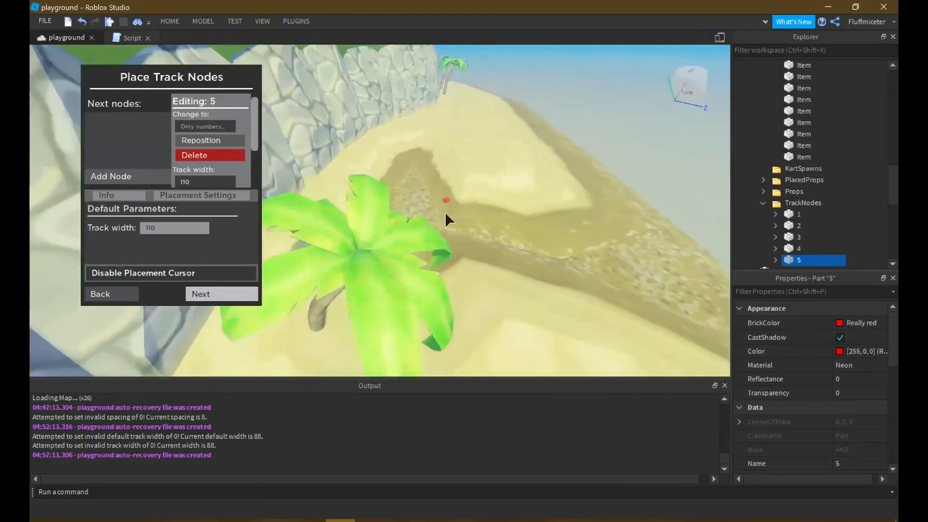
pyautogui.scroll(6, 445, 215)
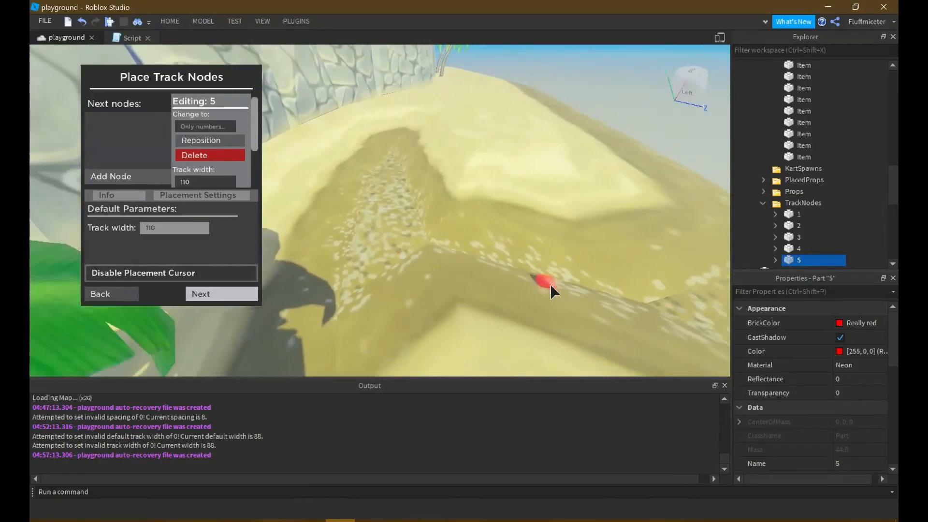
pyautogui.scroll(-6, 551, 286)
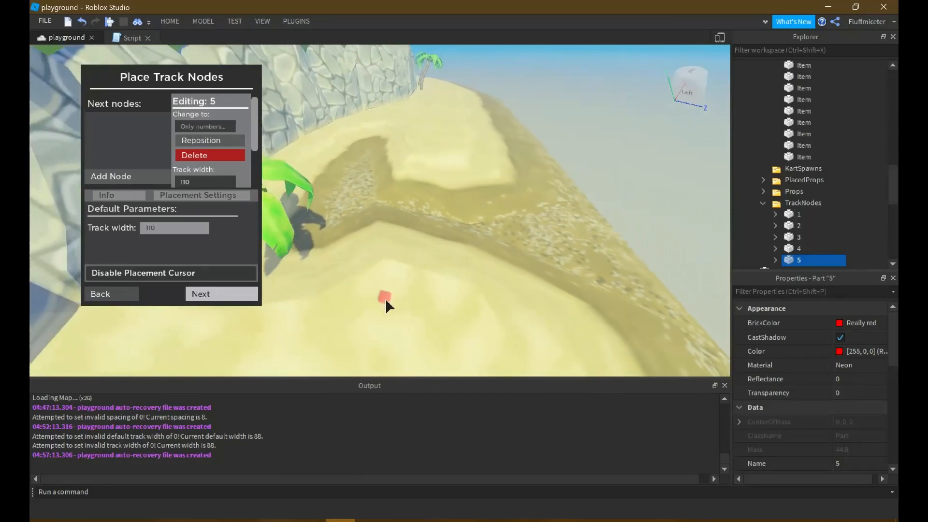
pyautogui.scroll(-4, 489, 100)
pyautogui.scroll(8, 428, 222)
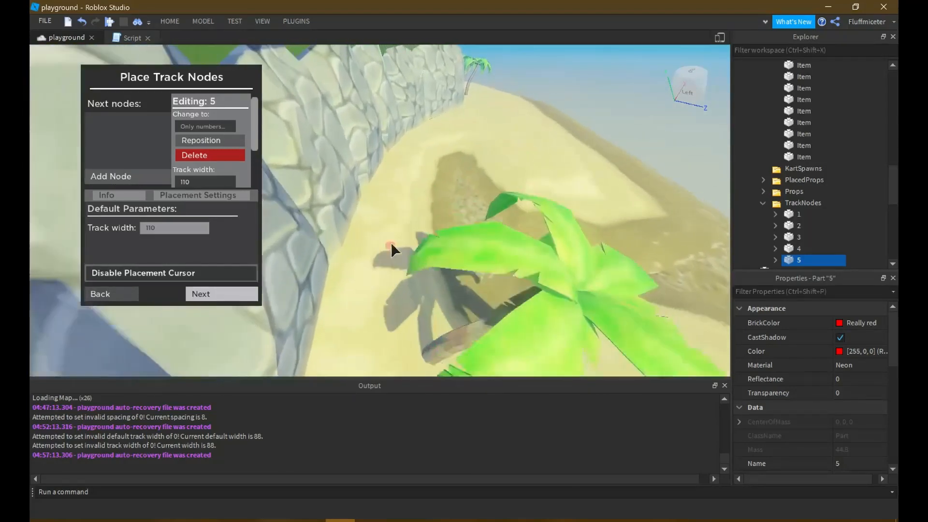
pyautogui.scroll(5, 421, 193)
pyautogui.scroll(-4, 390, 321)
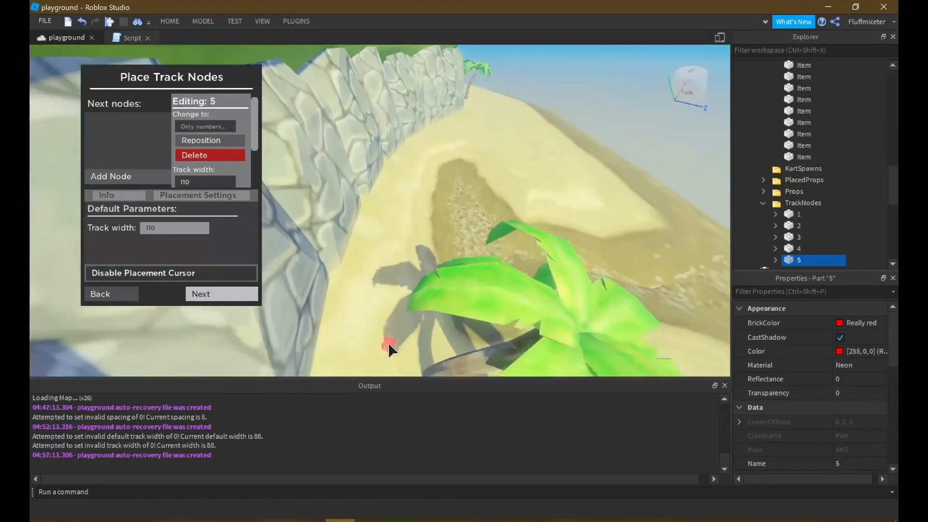
pyautogui.scroll(-8, 428, 123)
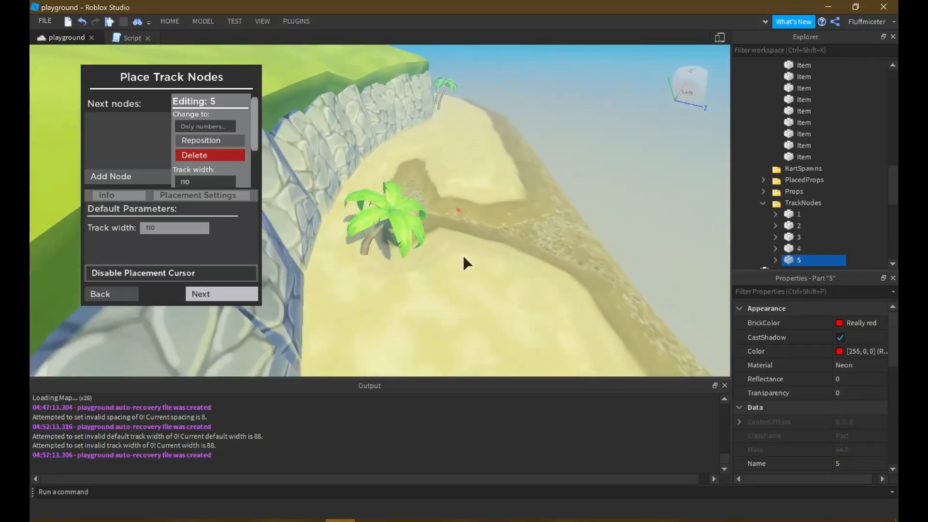
# Place track node 6 on the sand just before the palm tree, near the stone wall, with a track width of 40
pyautogui.scroll(8, 439, 249)
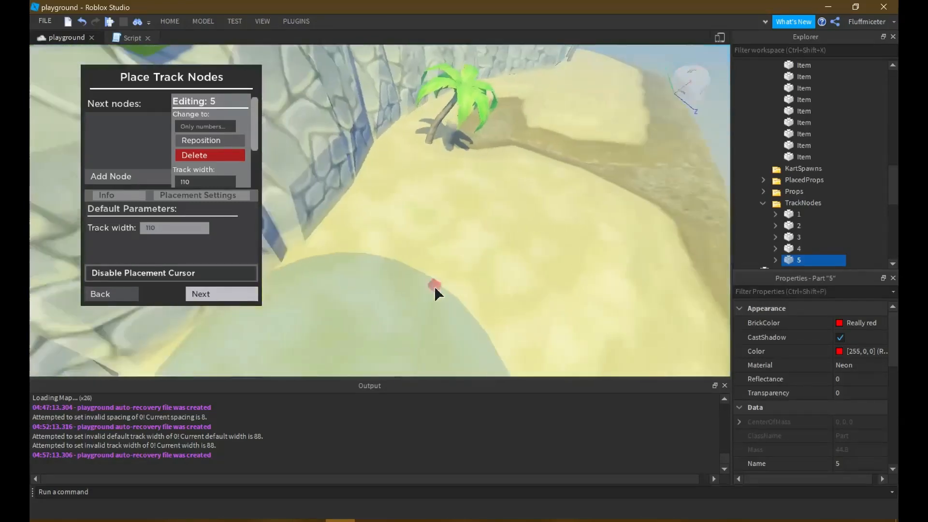
pyautogui.moveTo(435, 286); pyautogui.dragTo(435, 286, button='right')
pyautogui.scroll(-2, 366, 226)
pyautogui.scroll(3, 362, 220)
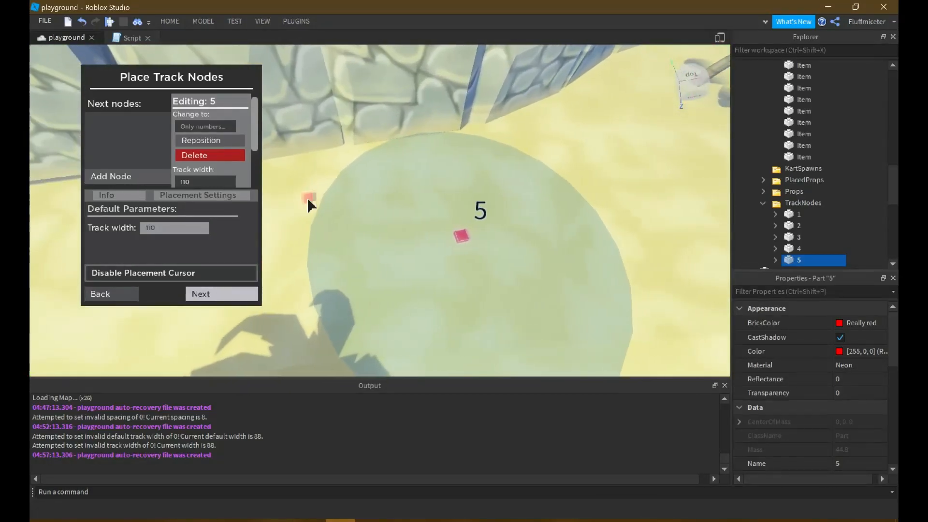
pyautogui.moveTo(278, 177); pyautogui.dragTo(279, 177, button='right')
pyautogui.scroll(4, 290, 197)
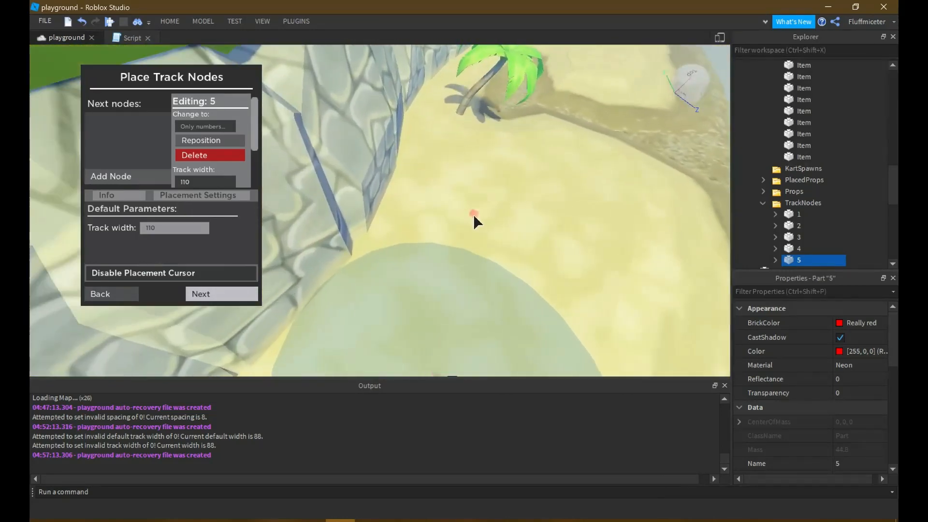
pyautogui.press('s')
pyautogui.press('d')
pyautogui.press('a')
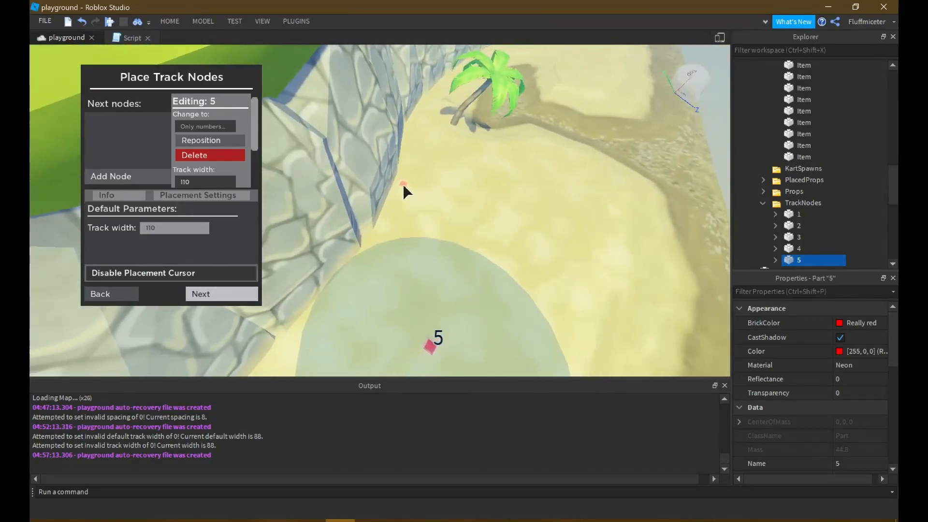
pyautogui.press('w')
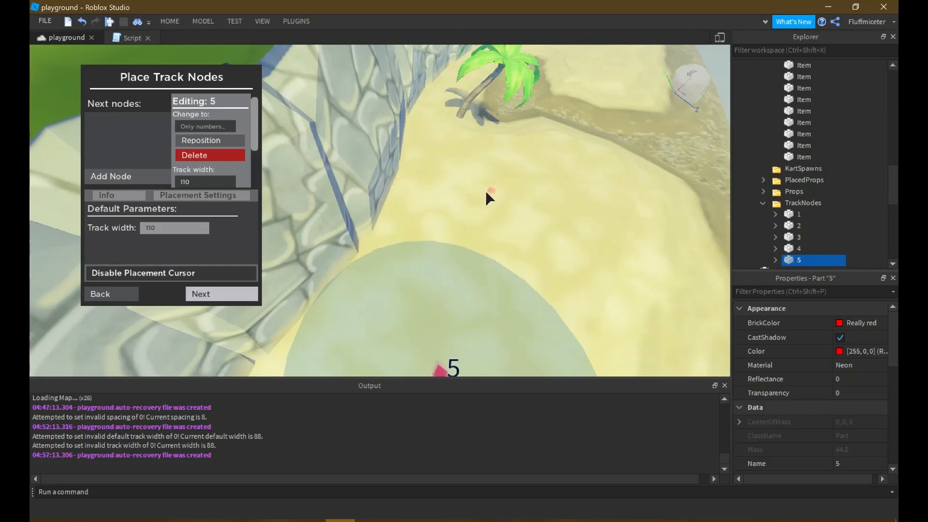
pyautogui.click(448, 170)
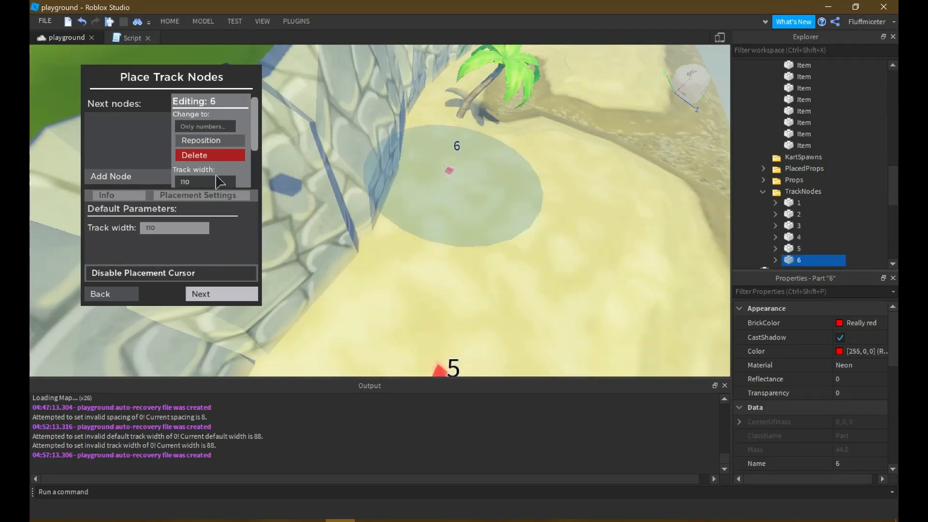
pyautogui.write('40')
pyautogui.press('Return')
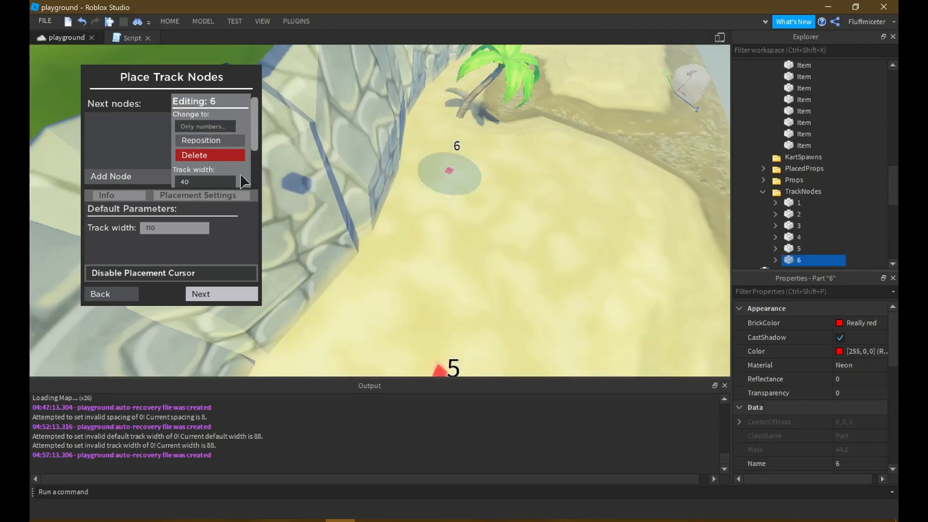
# Place track node 7 between the stone wall and the palm tree's shadow, and set its track width to 20
pyautogui.scroll(6, 465, 141)
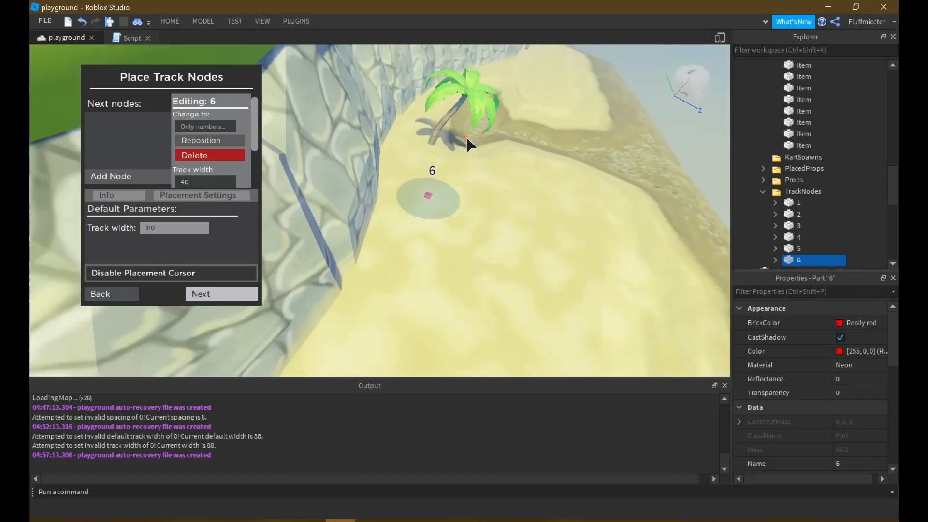
pyautogui.click(406, 180)
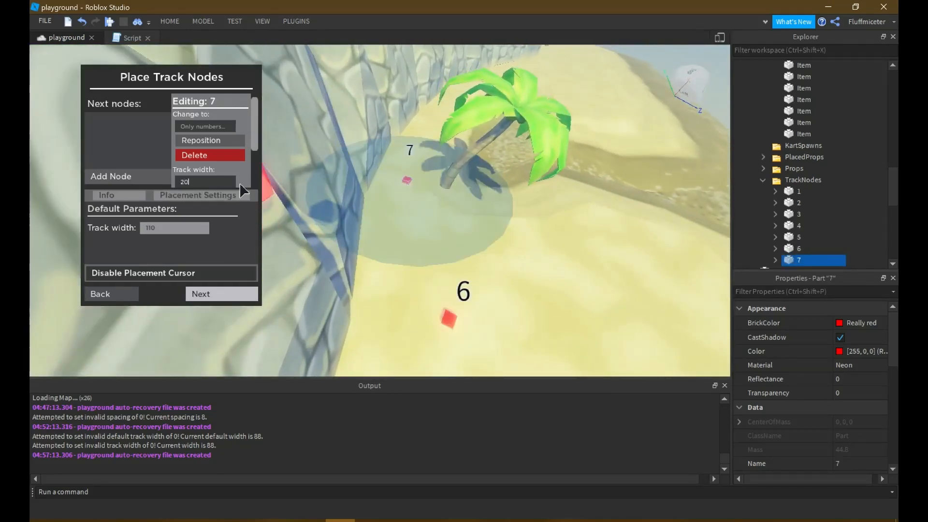
pyautogui.press('Return')
# Set the default track width for newly placed nodes to 20
pyautogui.scroll(4, 421, 208)
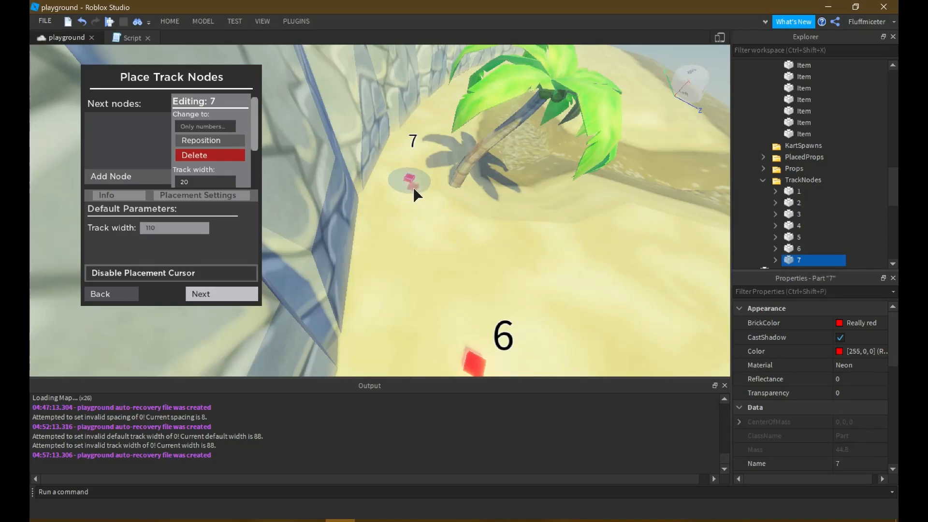
pyautogui.scroll(5, 428, 163)
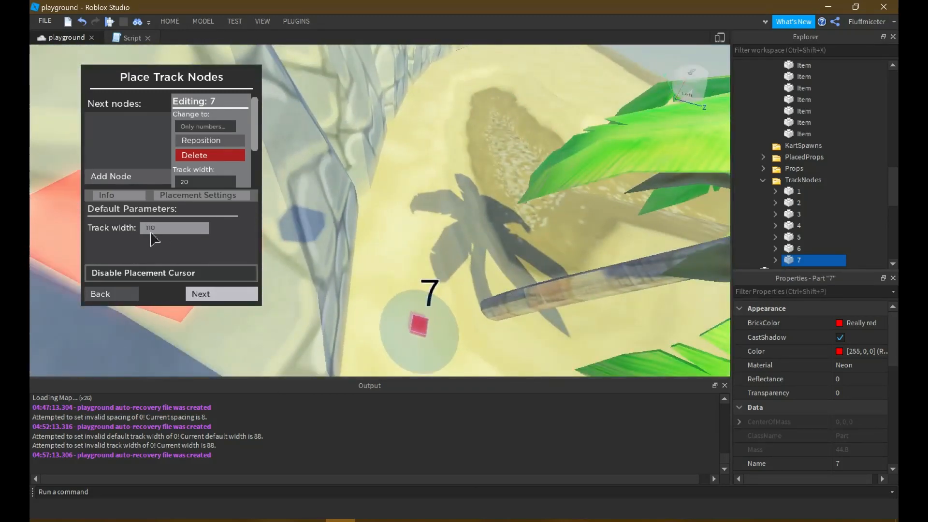
pyautogui.click(176, 229)
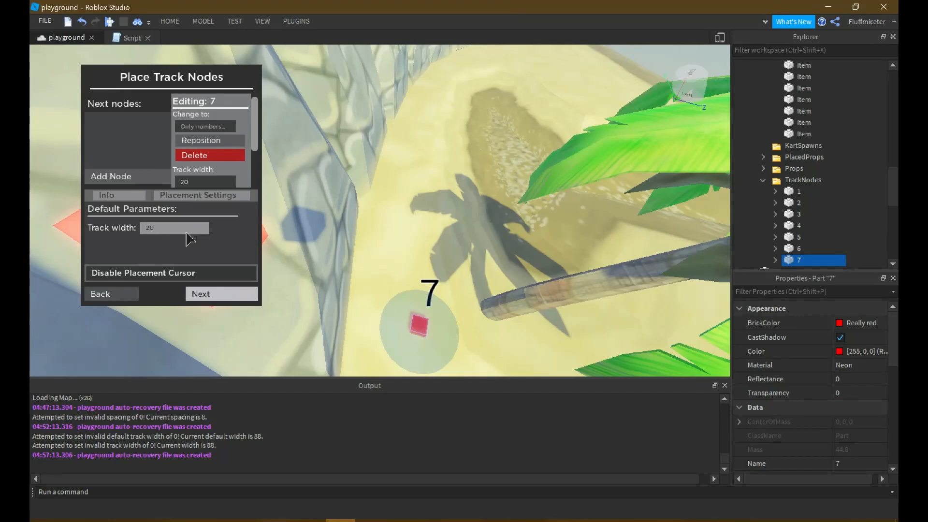
# Place track nodes 8, 9, 10 and 11 in order along the narrow sand passage beside the stone wall
pyautogui.click(414, 181)
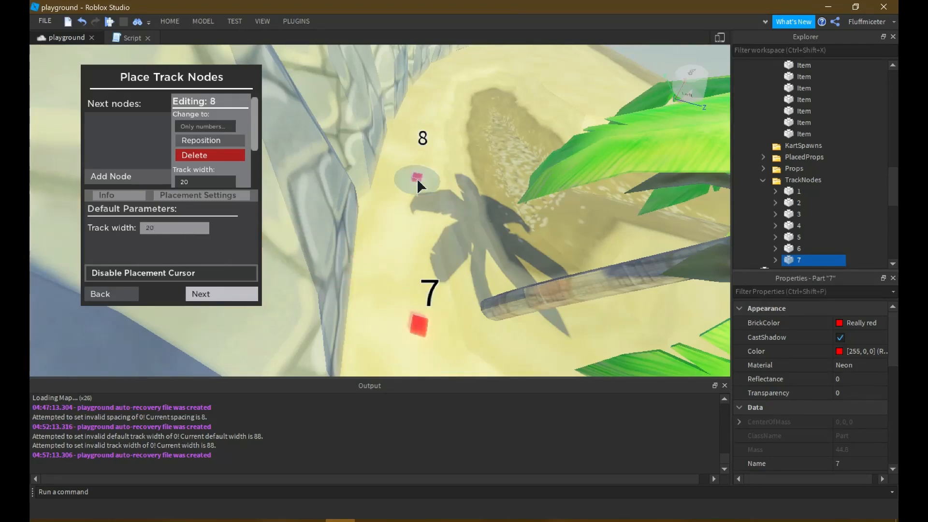
pyautogui.press('w')
pyautogui.click(435, 141)
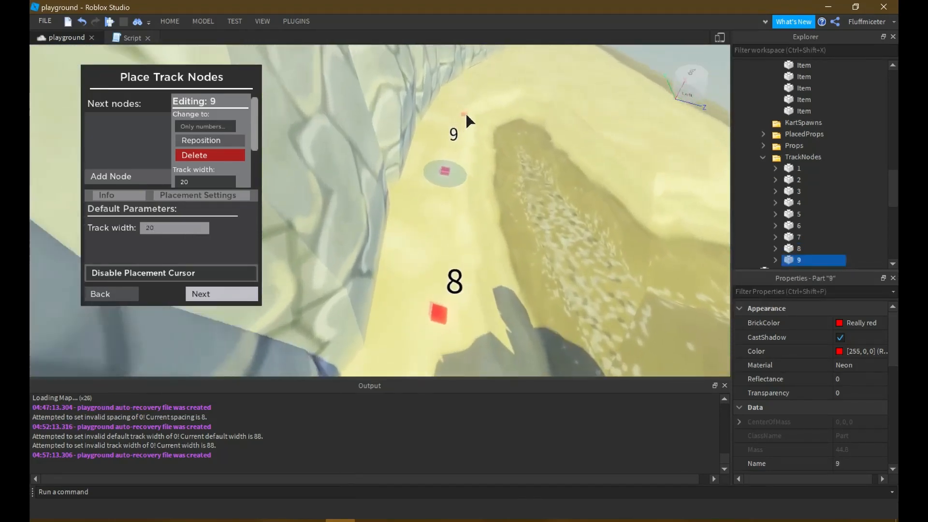
pyautogui.click(467, 110)
pyautogui.click(522, 95)
# Place track node 12 farther along on the open sand, and set node 11's track width to 40
pyautogui.press('w')
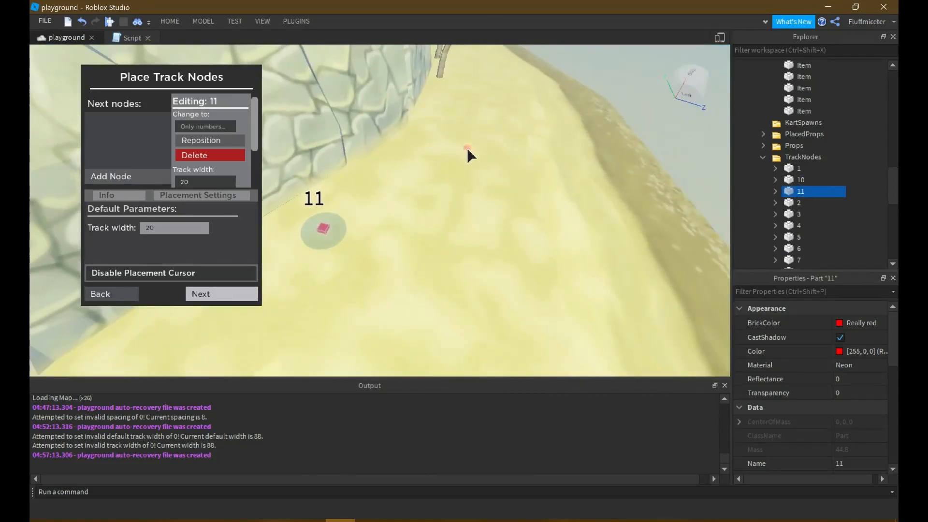
pyautogui.click(465, 144)
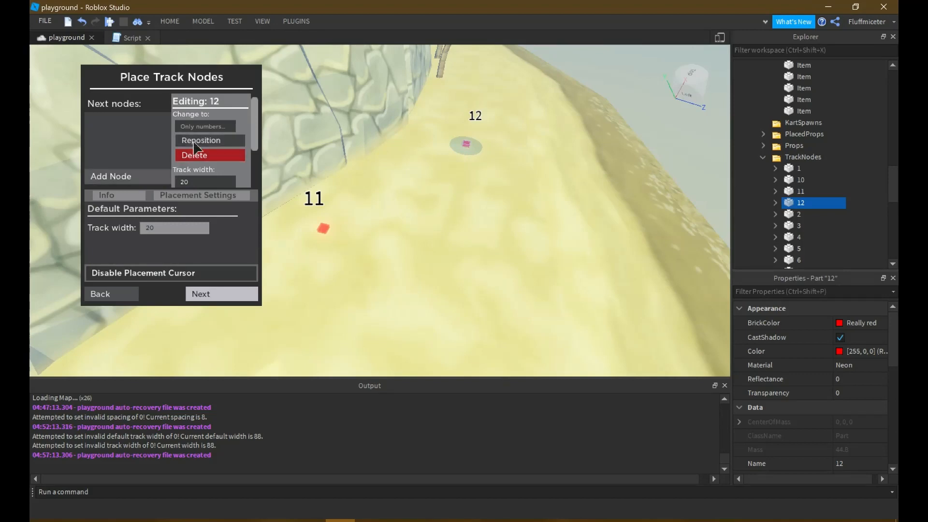
pyautogui.click(325, 231)
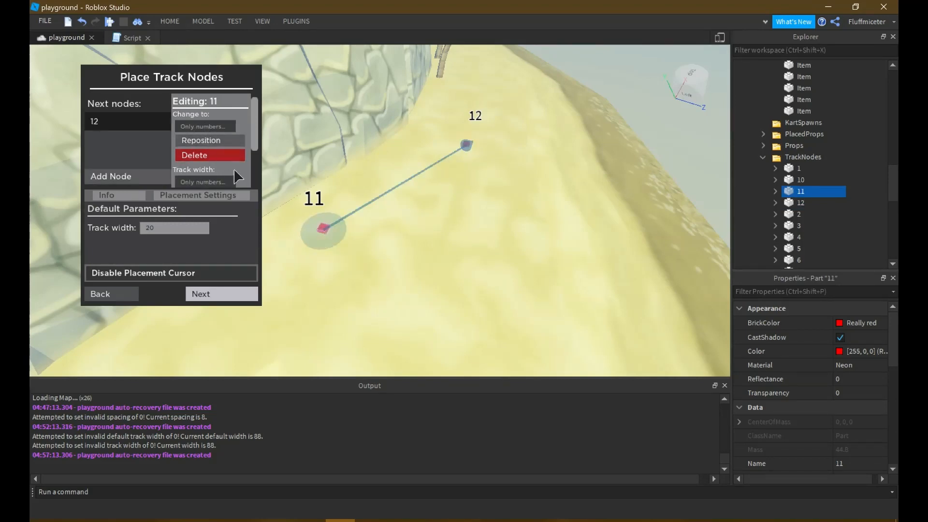
pyautogui.press('Return')
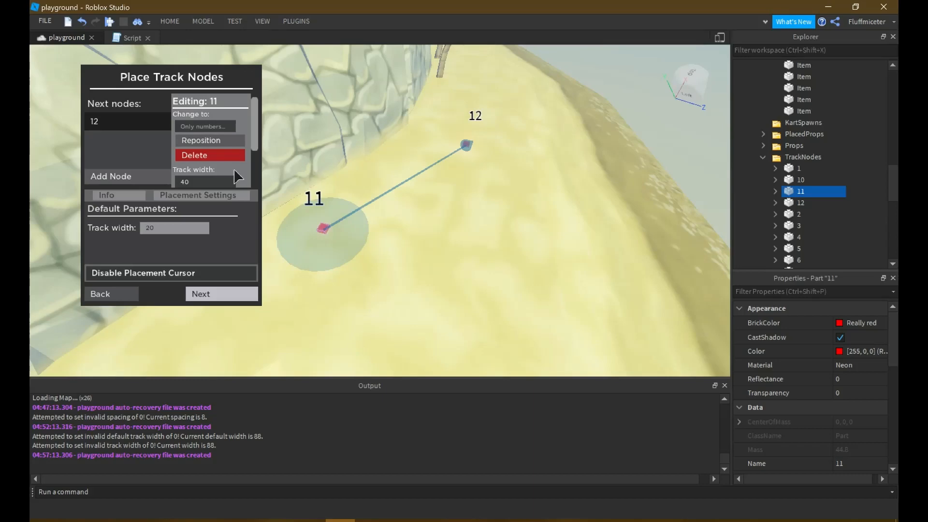
# Set track node 12's track width to 80
pyautogui.click(466, 146)
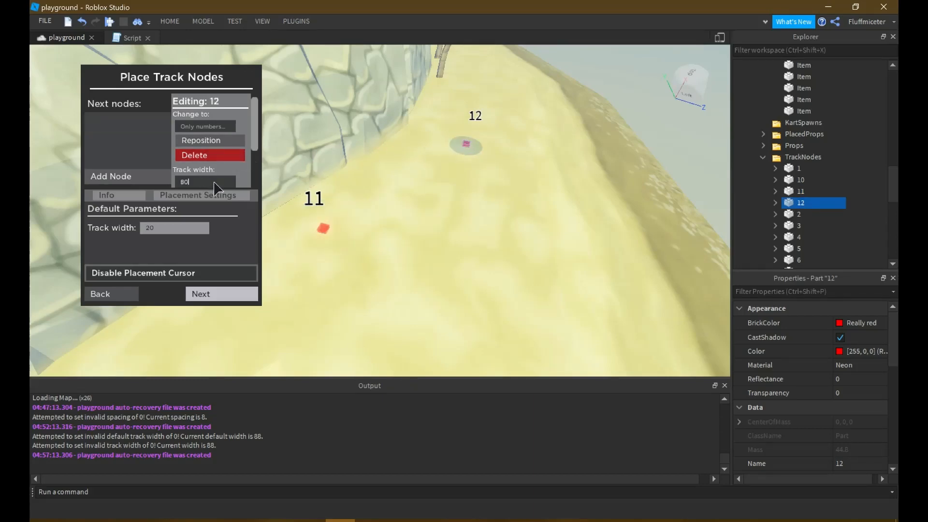
pyautogui.press('Return')
pyautogui.scroll(2, 455, 138)
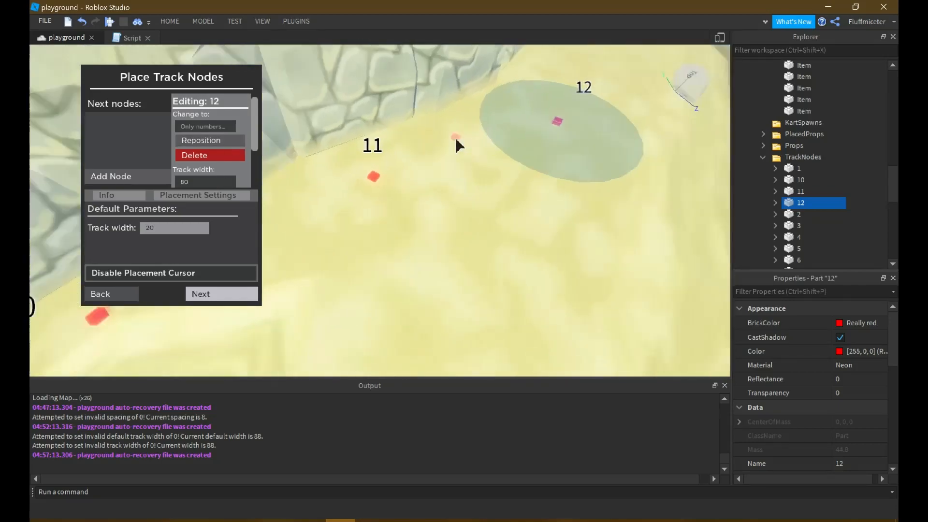
# Place track node 13 on the open sand beside node 6, before the palm tree
pyautogui.moveTo(456, 138); pyautogui.dragTo(410, 159, button='right')
pyautogui.scroll(6, 383, 176)
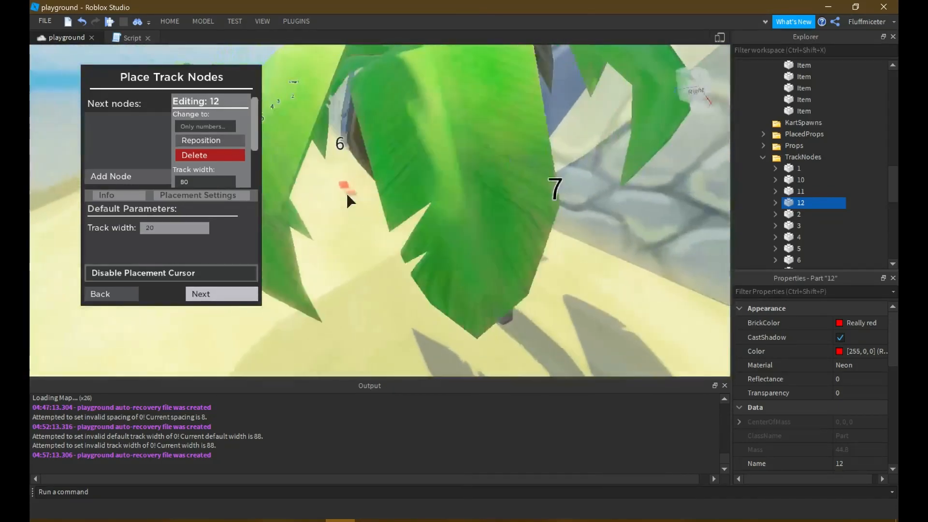
pyautogui.scroll(6, 365, 186)
pyautogui.moveTo(364, 185); pyautogui.dragTo(364, 186, button='right')
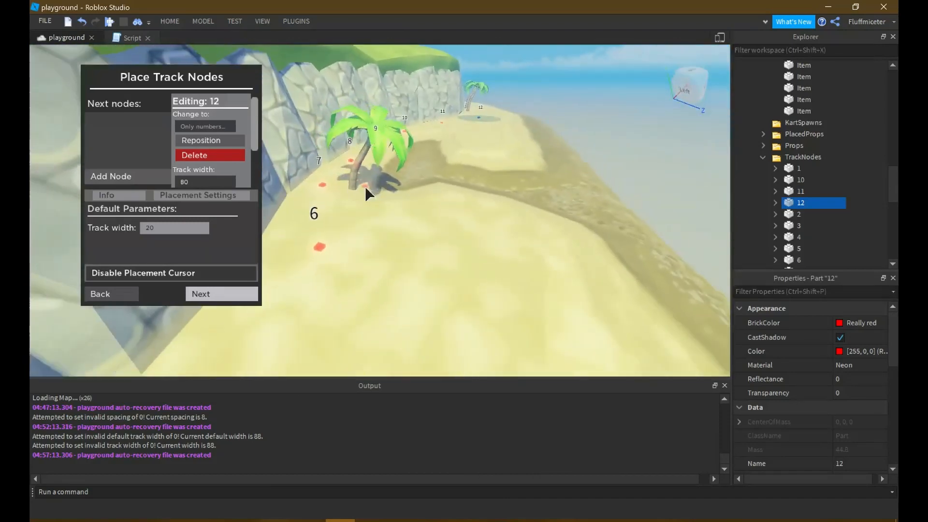
pyautogui.scroll(8, 406, 208)
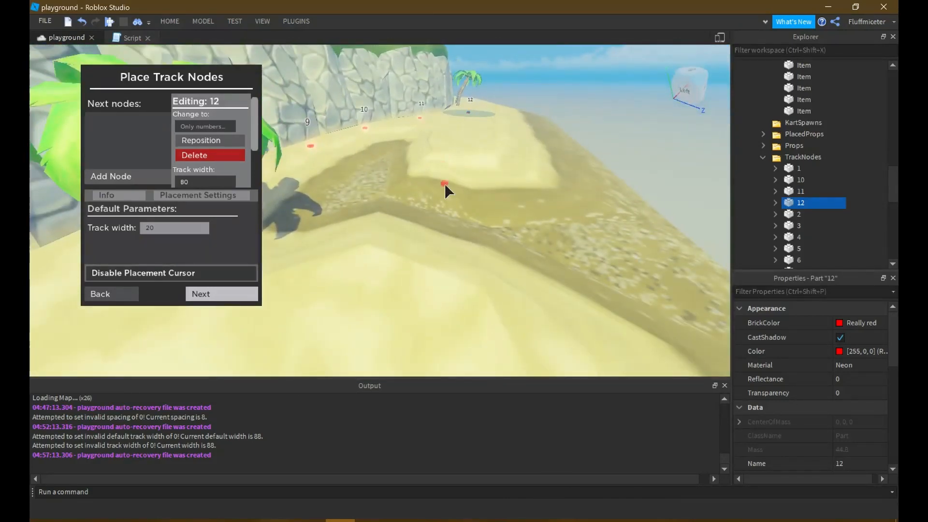
pyautogui.moveTo(444, 184); pyautogui.dragTo(438, 178, button='right')
pyautogui.press('w')
pyautogui.click(451, 184)
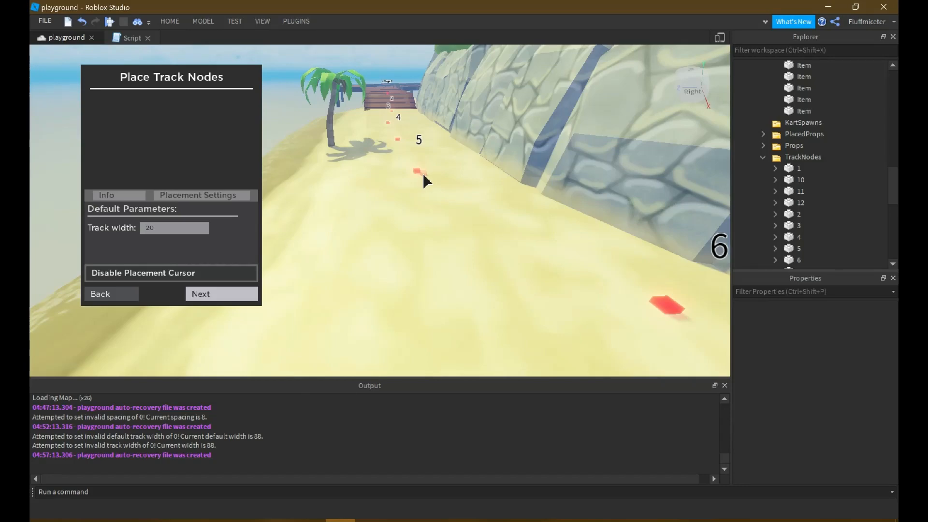
pyautogui.moveTo(424, 174); pyautogui.dragTo(520, 217, button='right')
pyautogui.press('a')
pyautogui.press('s')
pyautogui.click(512, 217)
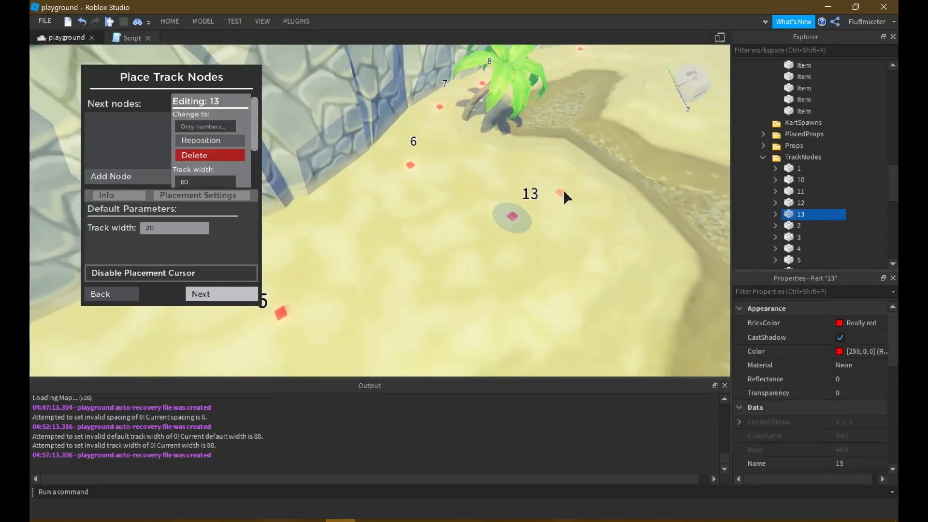
# Remove node 13 from the next nodes of track node 12
pyautogui.press('s')
pyautogui.moveTo(563, 191); pyautogui.dragTo(570, 88, button='right')
pyautogui.press('w')
pyautogui.press('w')
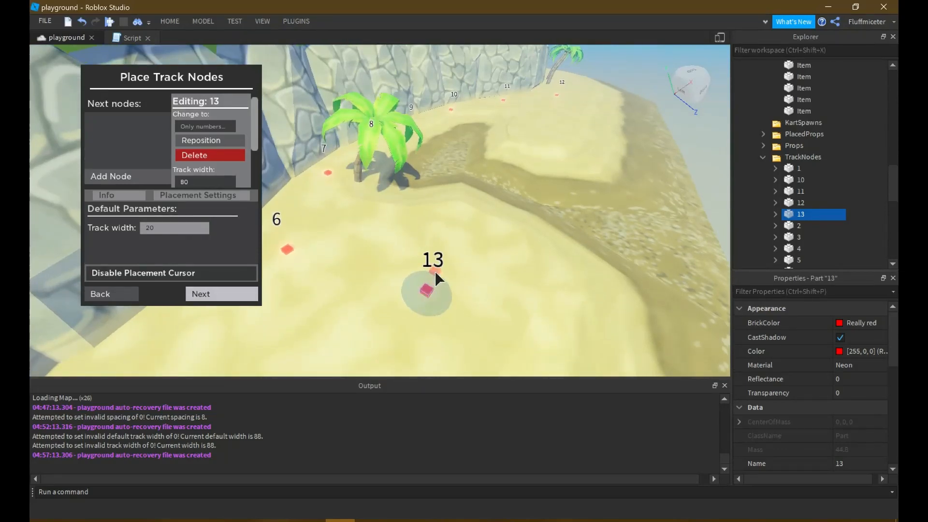
pyautogui.press('s')
pyautogui.press('e')
pyautogui.press('w')
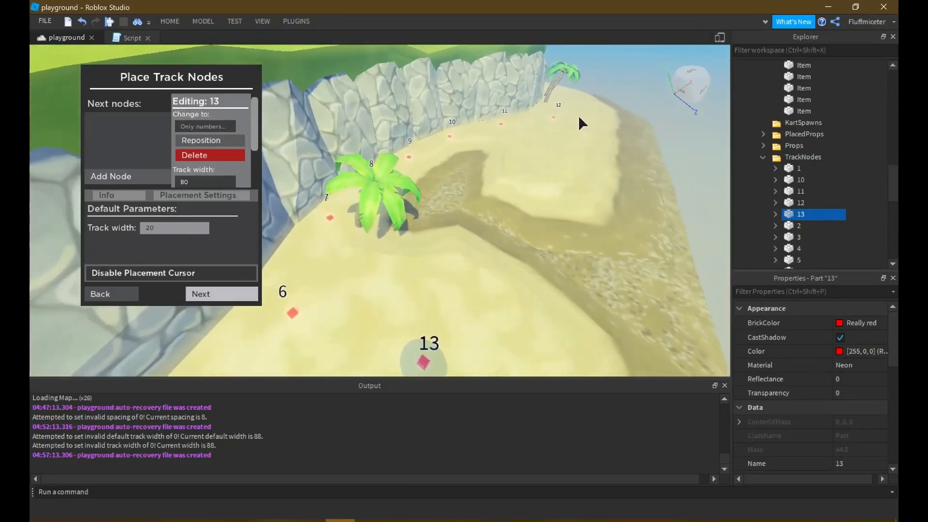
pyautogui.press('w')
pyautogui.click(558, 116)
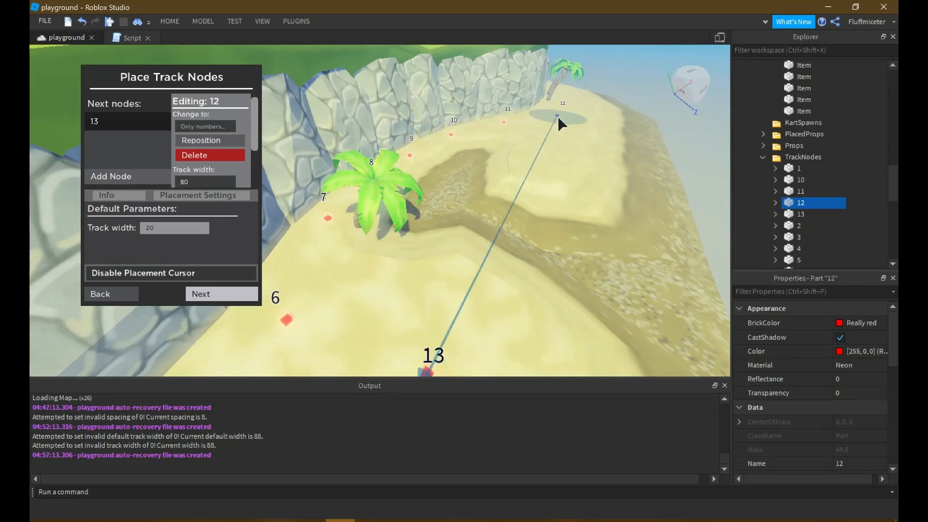
pyautogui.press('s')
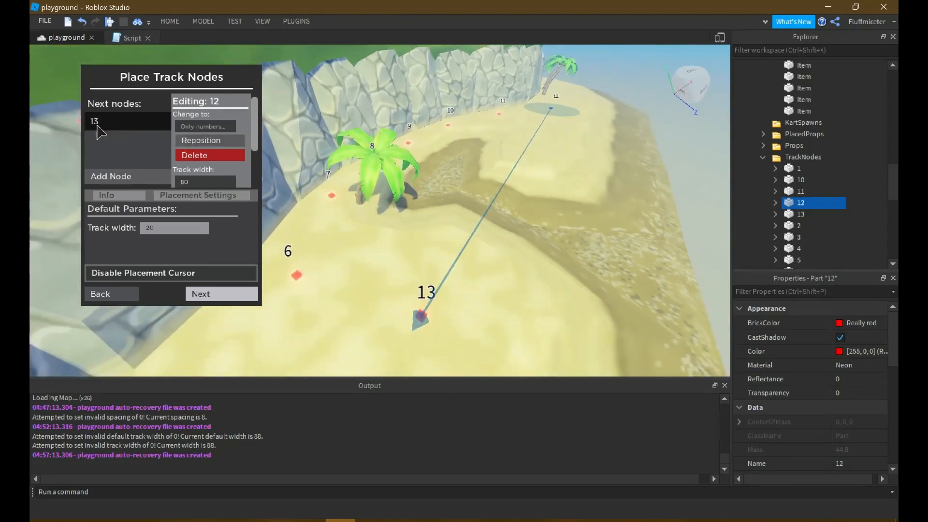
pyautogui.click(127, 126)
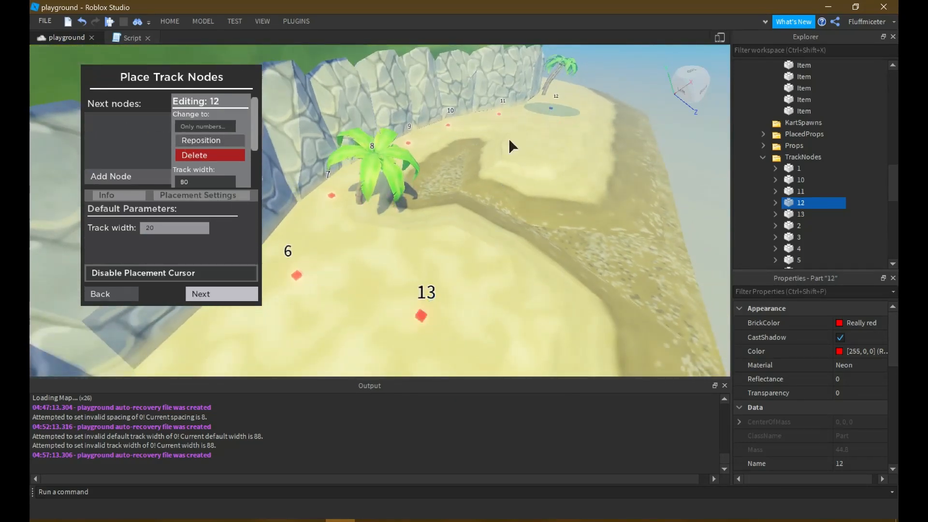
# Link track node 5 to node 13 as an additional next node, so the route forks
pyautogui.moveTo(438, 301); pyautogui.dragTo(432, 300, button='right')
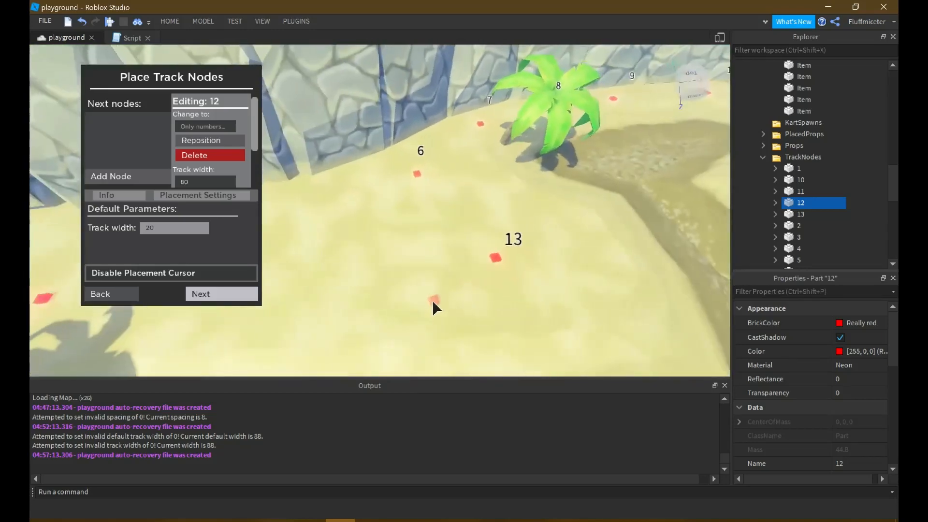
pyautogui.press('a')
pyautogui.press('w')
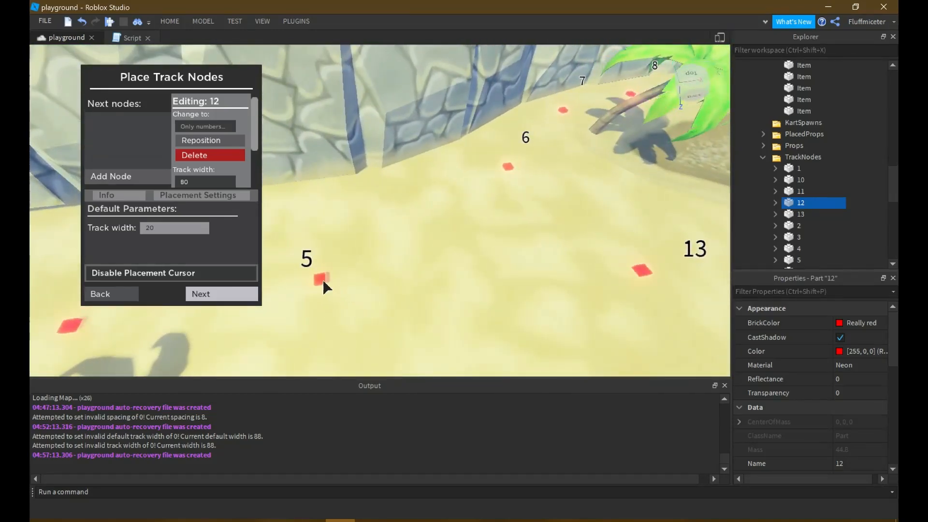
pyautogui.click(324, 285)
pyautogui.press('a')
pyautogui.press('d')
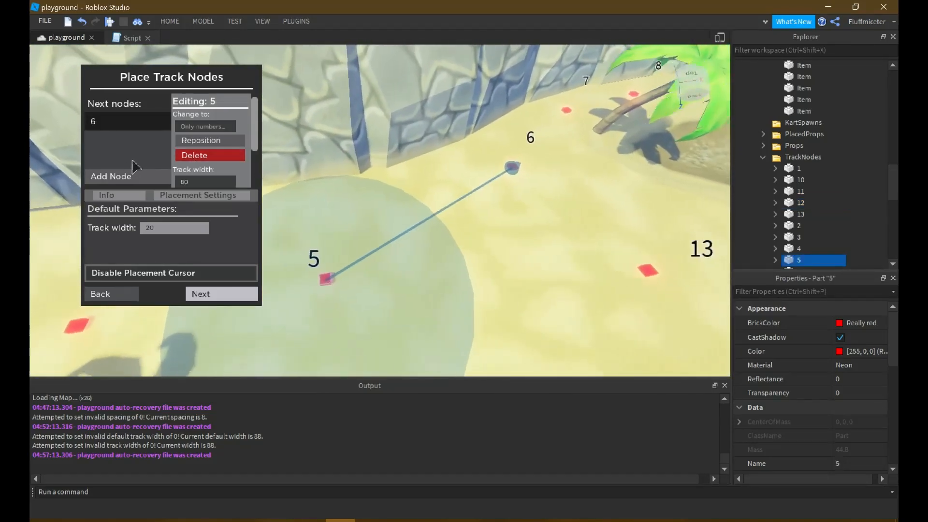
pyautogui.press('d')
pyautogui.click(124, 176)
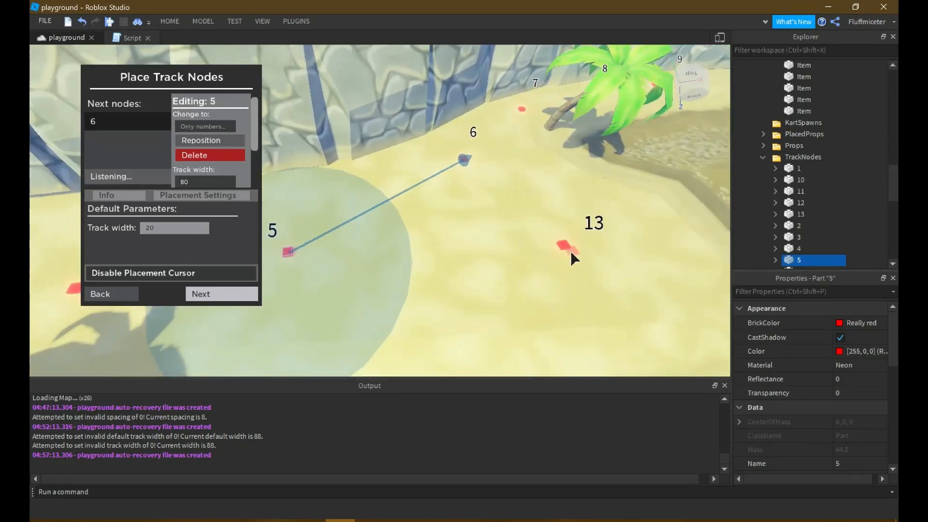
pyautogui.click(564, 248)
# Place track node 14 beyond node 13 at the edge of the sand, before the dirt channel
pyautogui.moveTo(406, 244); pyautogui.dragTo(404, 243, button='right')
pyautogui.press('a')
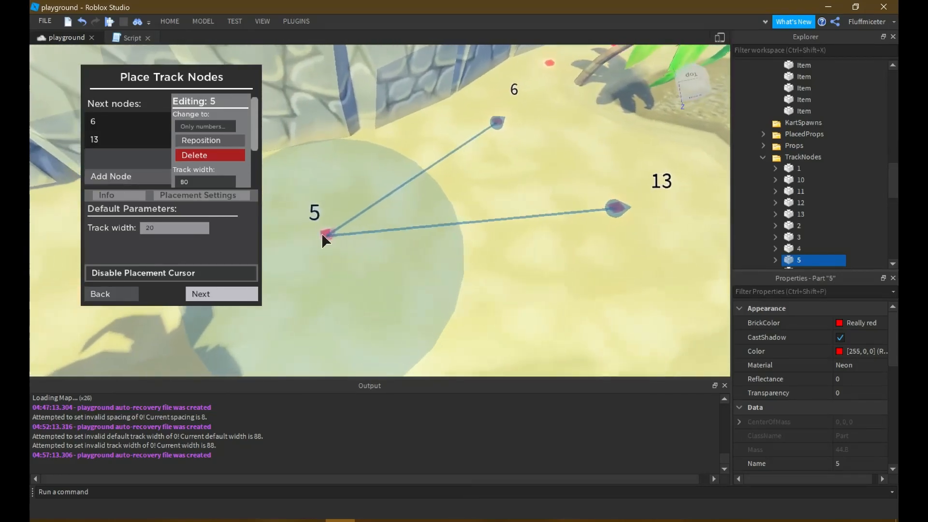
pyautogui.press('s')
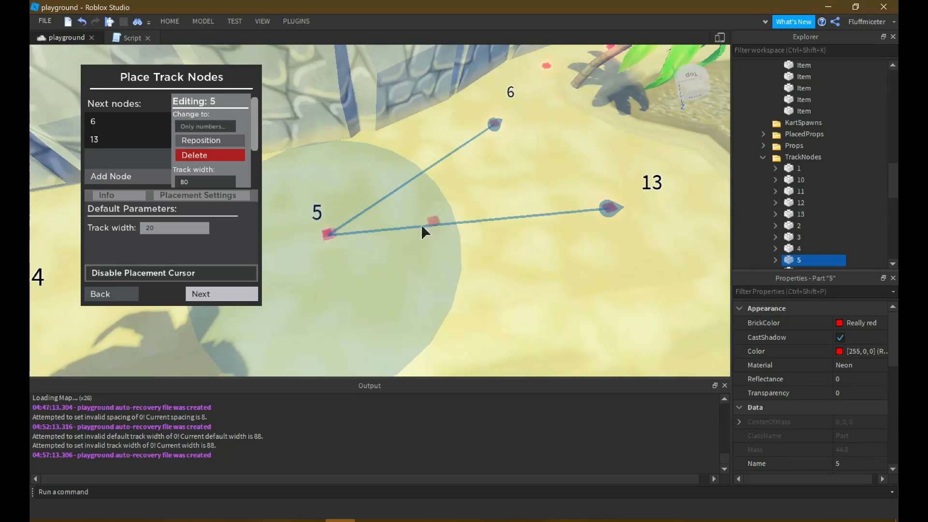
pyautogui.press('a')
pyautogui.moveTo(340, 225); pyautogui.dragTo(352, 261, button='right')
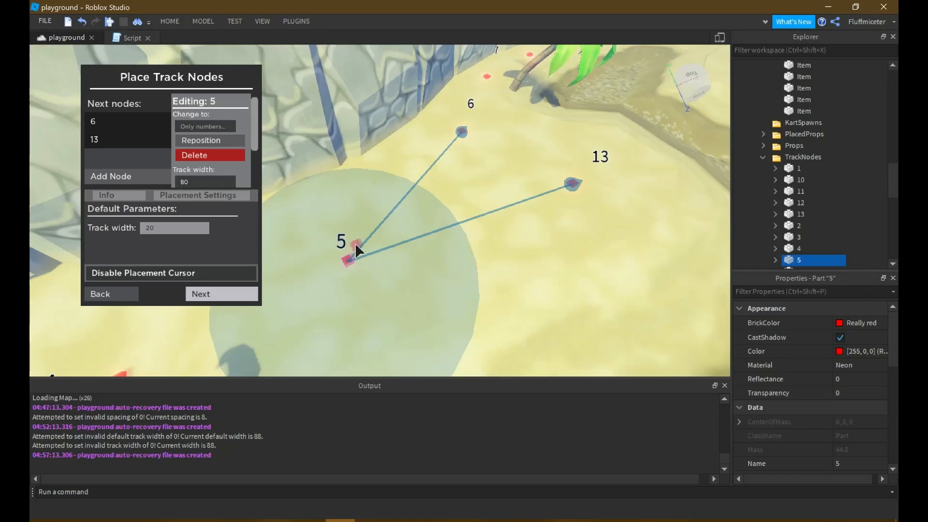
pyautogui.press('s')
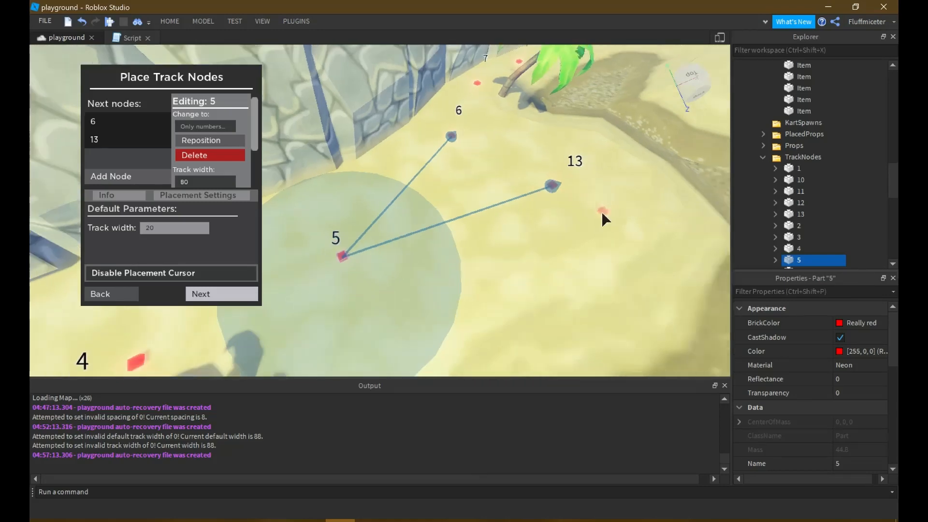
pyautogui.moveTo(602, 211); pyautogui.dragTo(583, 207, button='right')
pyautogui.press('w')
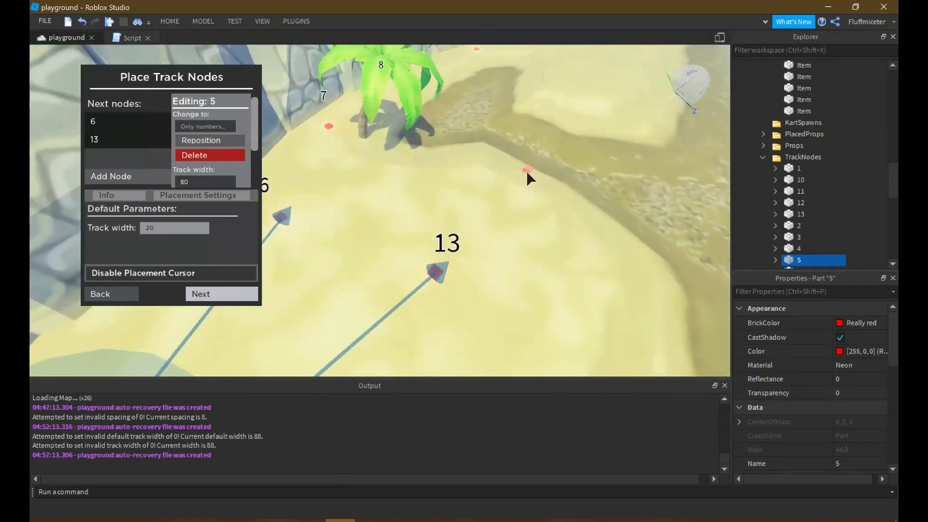
pyautogui.click(528, 175)
# Set the default track width for new nodes to 80, and set node 13's track width to 80
pyautogui.click(431, 274)
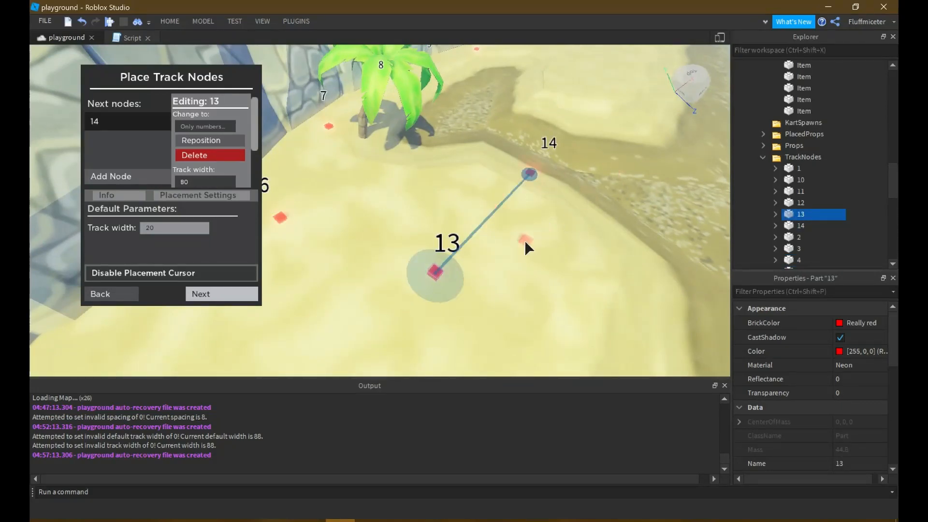
pyautogui.moveTo(525, 241); pyautogui.dragTo(524, 241, button='right')
pyautogui.press('w')
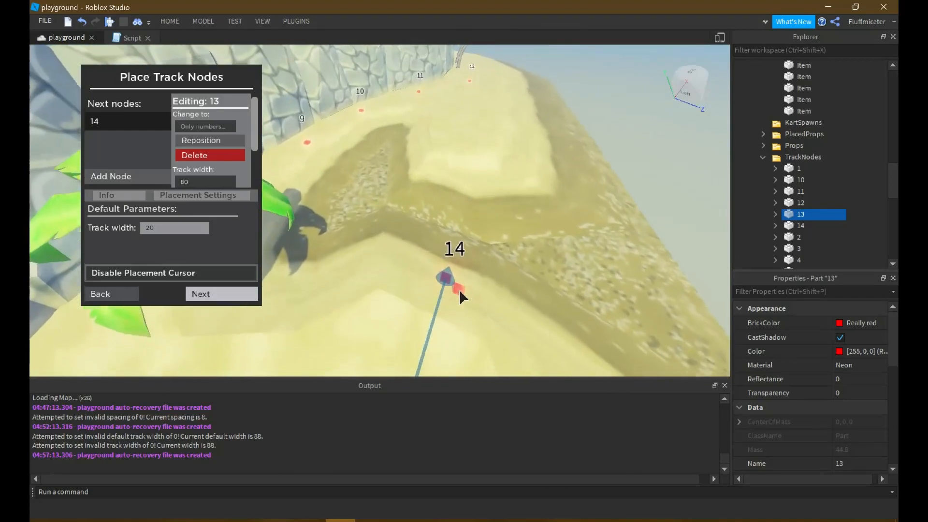
pyautogui.moveTo(443, 285); pyautogui.dragTo(442, 284, button='right')
pyautogui.press('a')
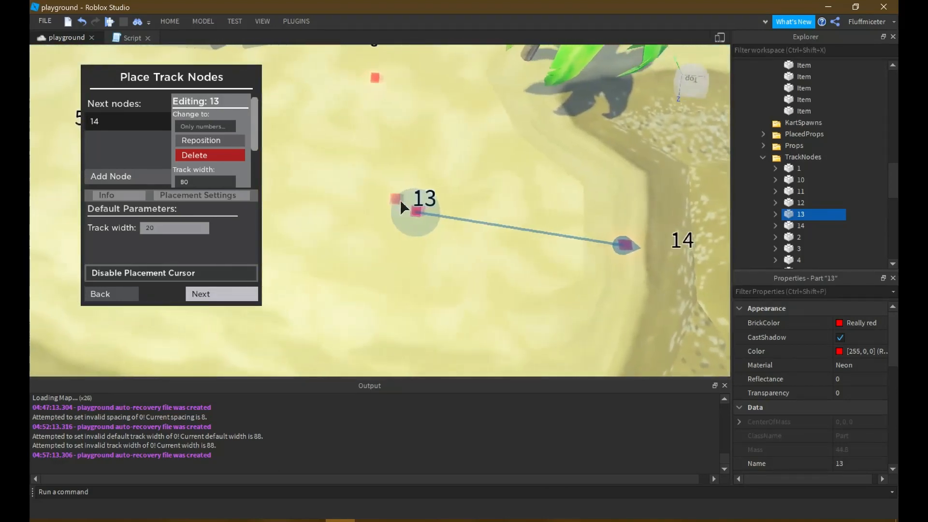
pyautogui.press('a')
pyautogui.moveTo(457, 180); pyautogui.dragTo(455, 180, button='right')
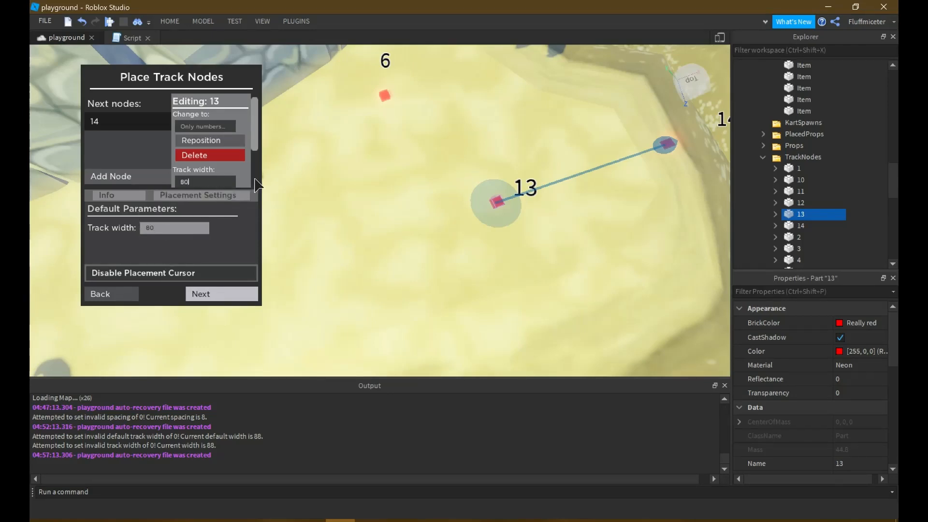
pyautogui.press('Return')
pyautogui.moveTo(712, 126); pyautogui.dragTo(714, 126, button='right')
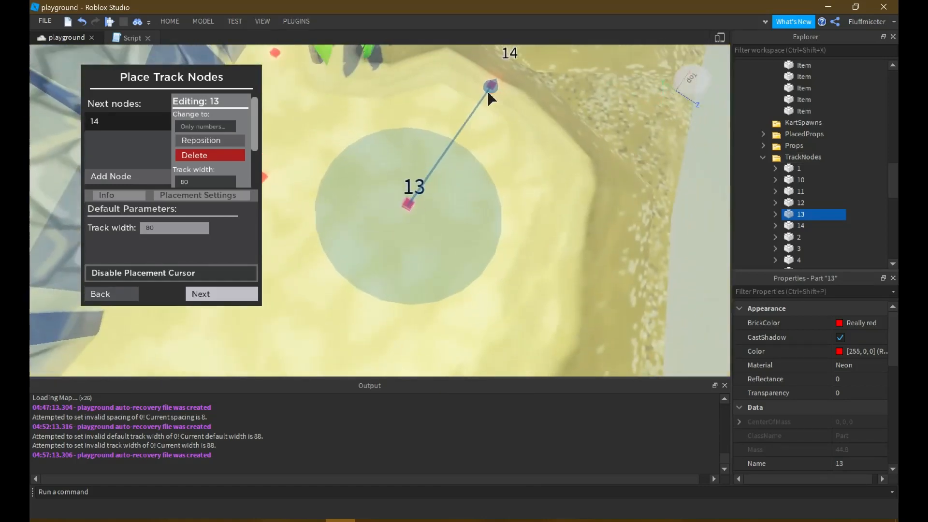
# Delete track node 14 and place a new node 14 at the same spot with the default width
pyautogui.click(492, 92)
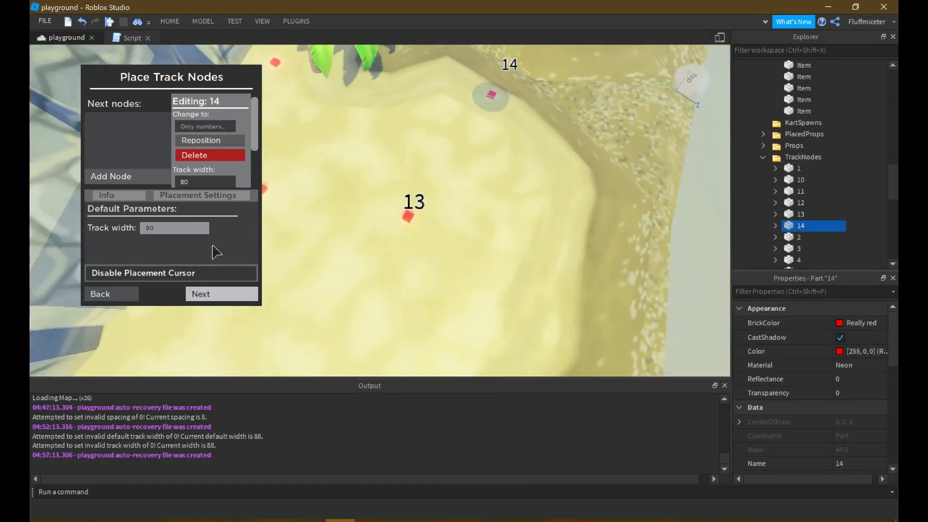
pyautogui.click(203, 156)
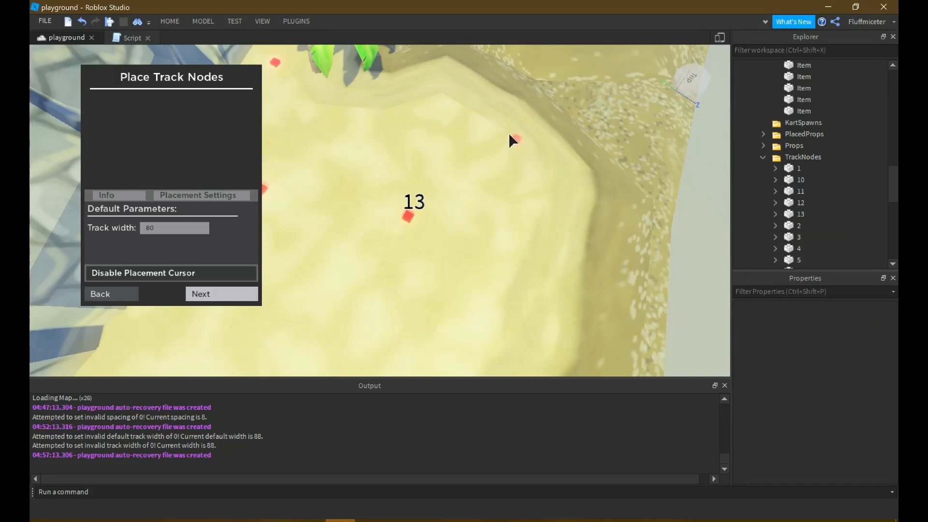
pyautogui.click(501, 94)
# Place track nodes 15 and 16 along the open sand beyond the dirt channel, heading towards node 12
pyautogui.moveTo(512, 168); pyautogui.dragTo(514, 155, button='right')
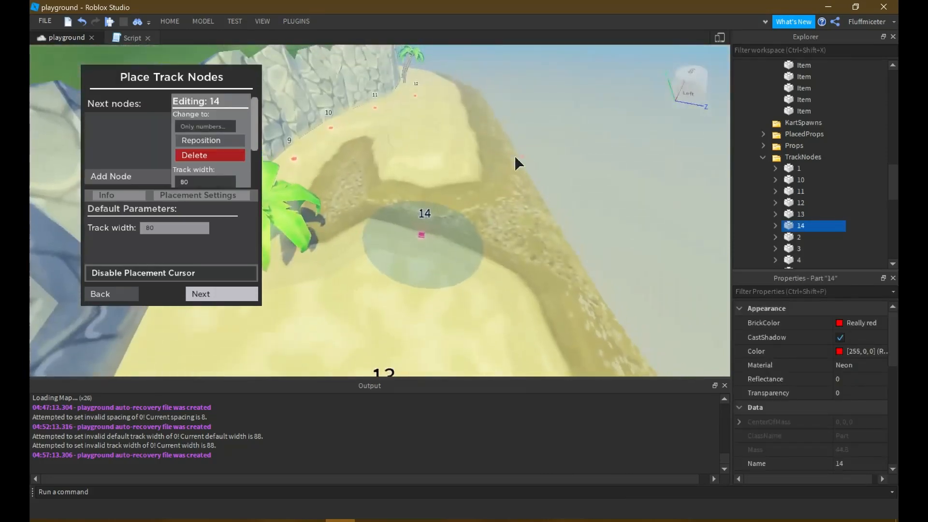
pyautogui.press('w')
pyautogui.click(436, 157)
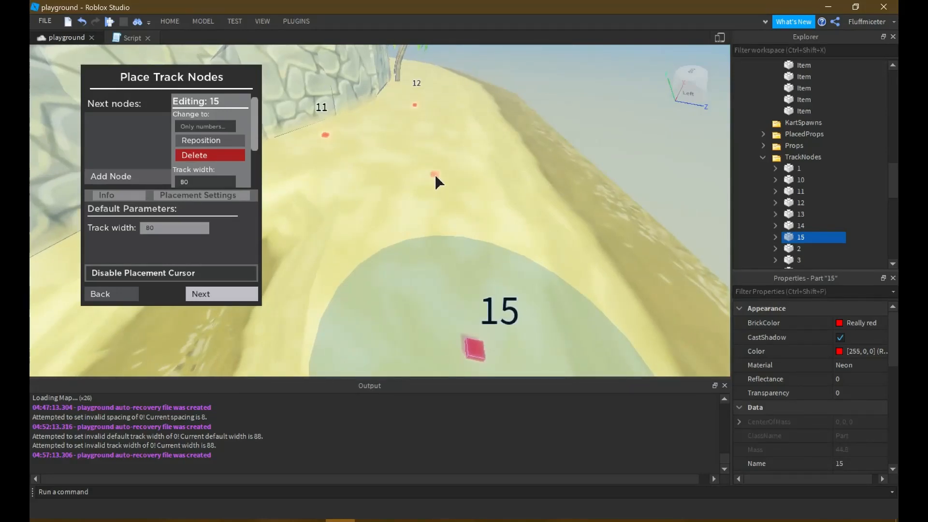
pyautogui.click(436, 177)
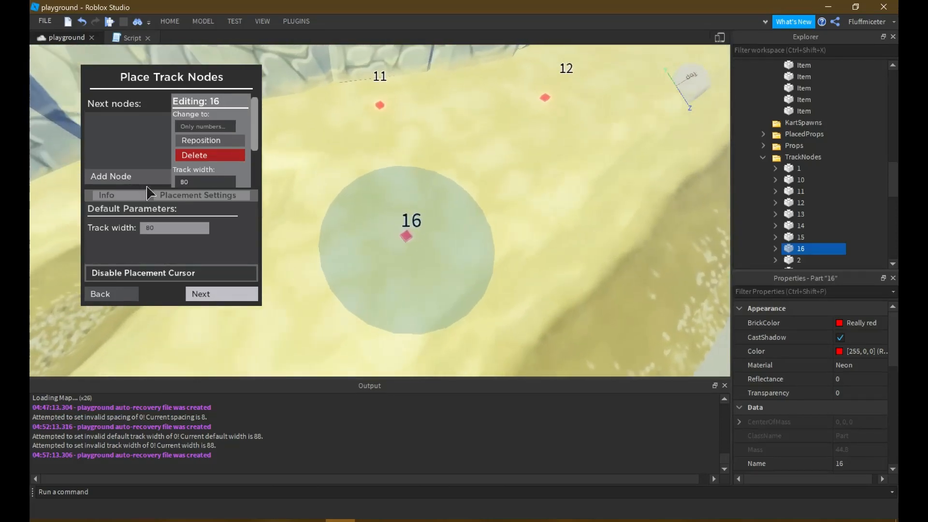
# Link track node 16 to node 12 so the side route rejoins, and select node 12
pyautogui.click(132, 178)
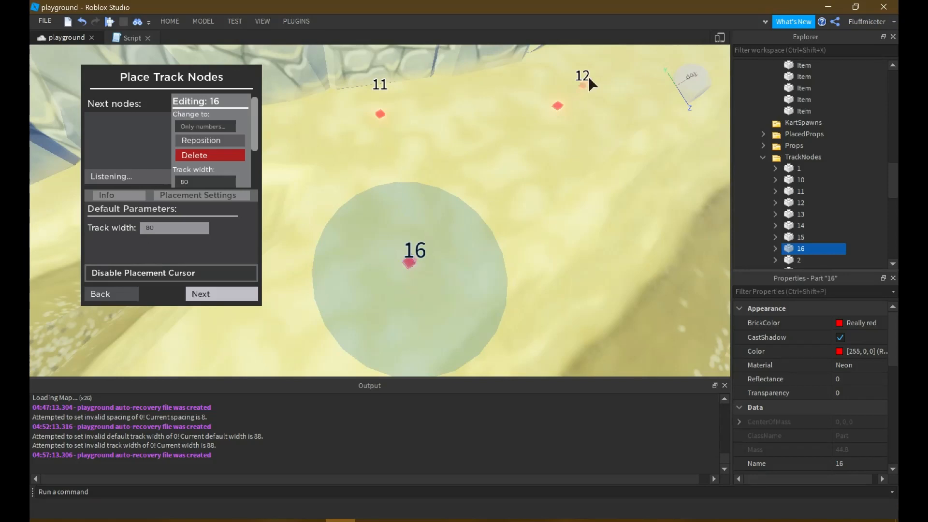
pyautogui.click(557, 105)
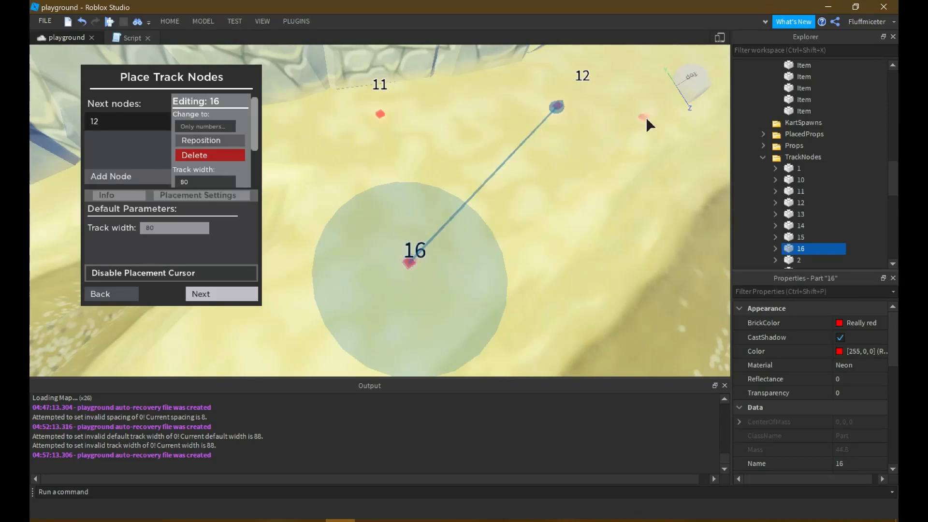
pyautogui.moveTo(527, 145)
pyautogui.mouseDown(button='right')
pyautogui.moveTo(535, 142)
pyautogui.moveTo(523, 127)
pyautogui.mouseUp(button='right')
pyautogui.press('w')
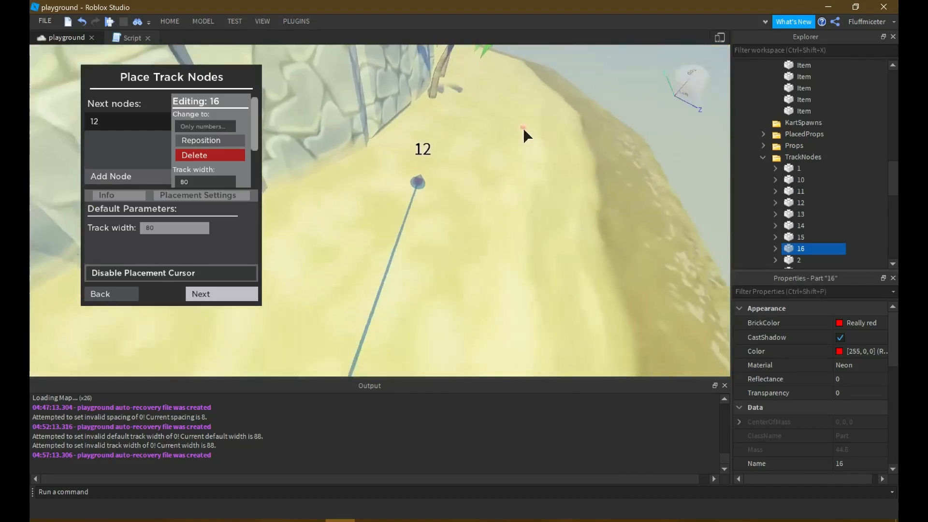
pyautogui.click(427, 218)
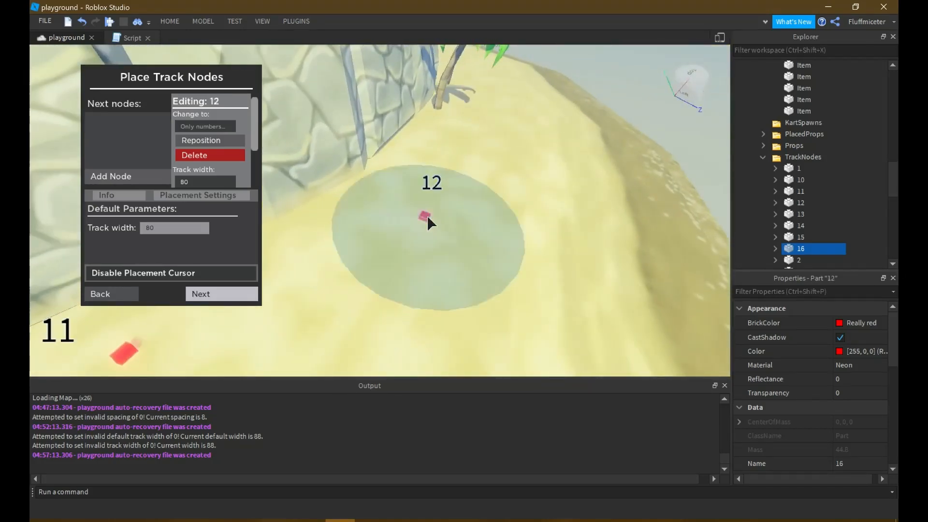
# Place track node 17 on the open sand just beyond node 12, before the palm trees
pyautogui.press('d')
pyautogui.moveTo(476, 130); pyautogui.dragTo(477, 129, button='right')
pyautogui.press('s')
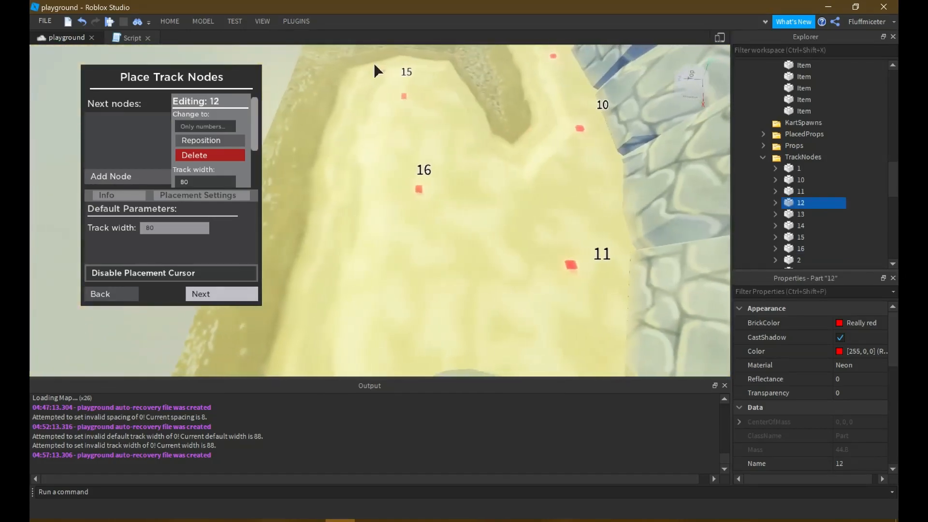
pyautogui.moveTo(374, 62)
pyautogui.mouseDown(button='right')
pyautogui.moveTo(421, 117)
pyautogui.moveTo(472, 123)
pyautogui.mouseUp(button='right')
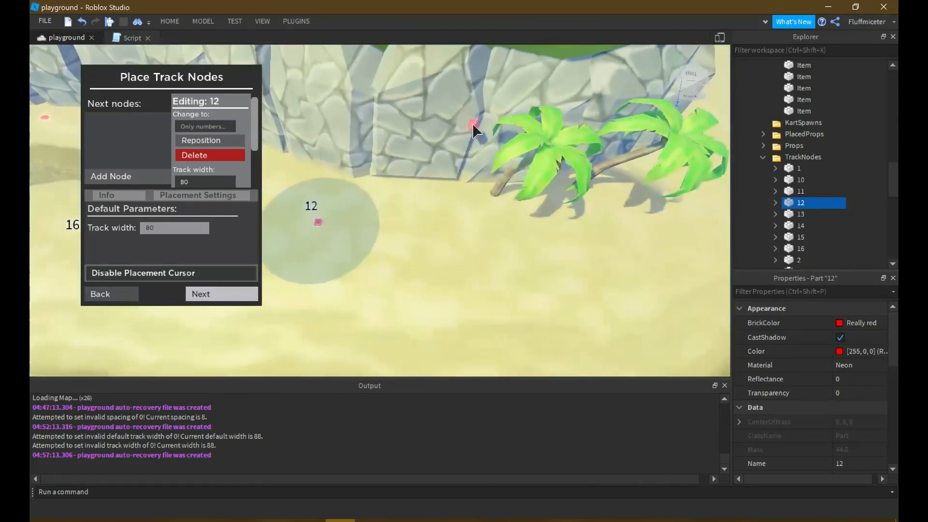
pyautogui.press('w')
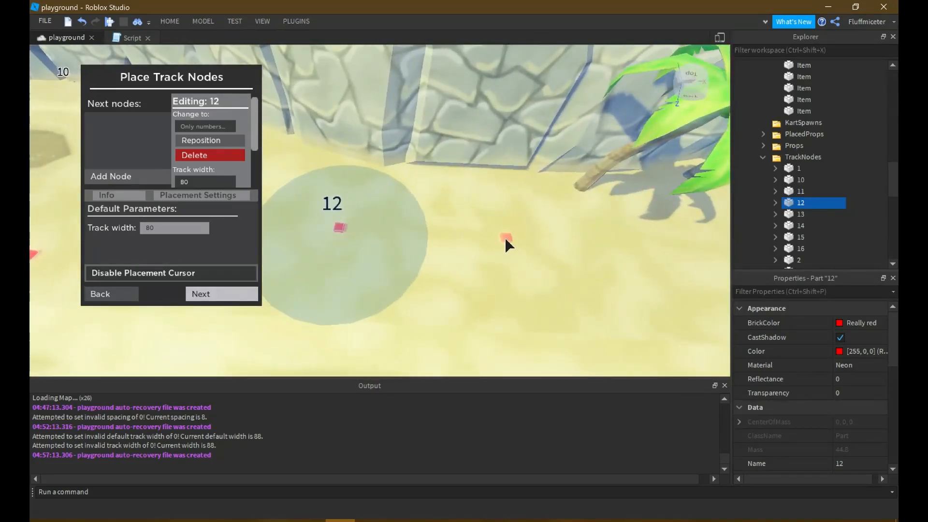
pyautogui.click(505, 240)
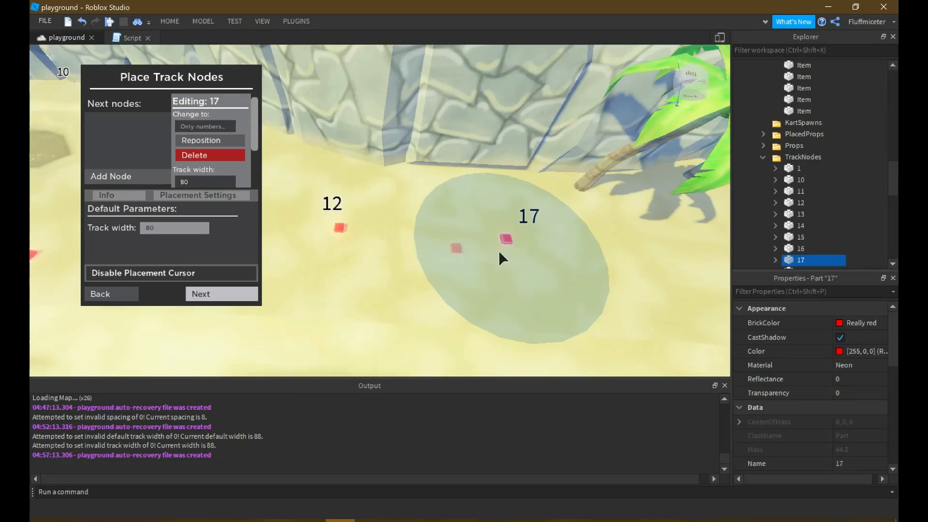
# Select track node 16 and remove node 17 from its next nodes, leaving only the link to node 12
pyautogui.moveTo(432, 238); pyautogui.dragTo(381, 208, button='right')
pyautogui.press('w')
pyautogui.click(376, 181)
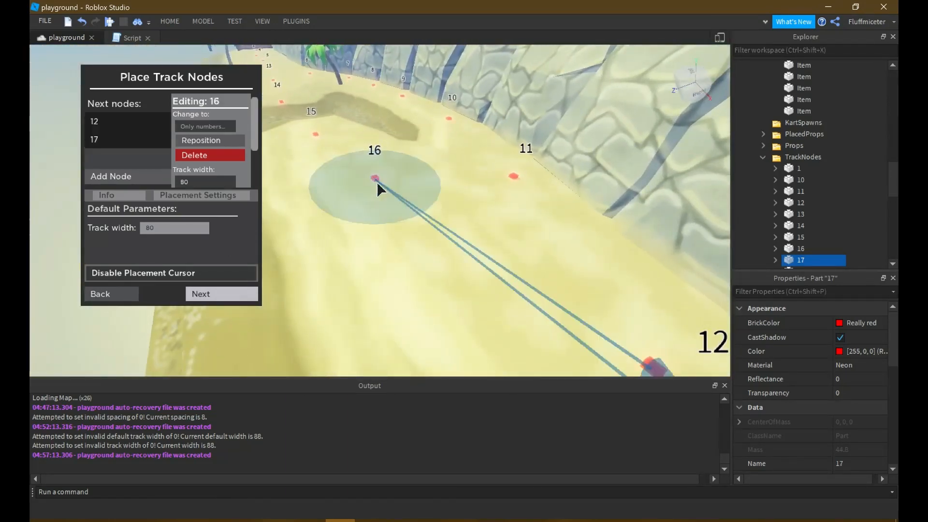
pyautogui.moveTo(371, 180); pyautogui.dragTo(679, 246, button='right')
pyautogui.press('w')
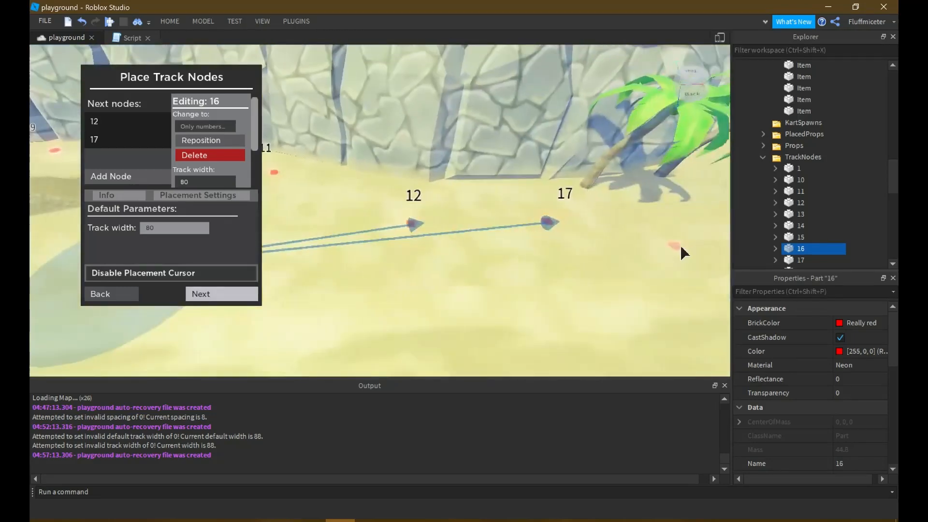
pyautogui.press('a')
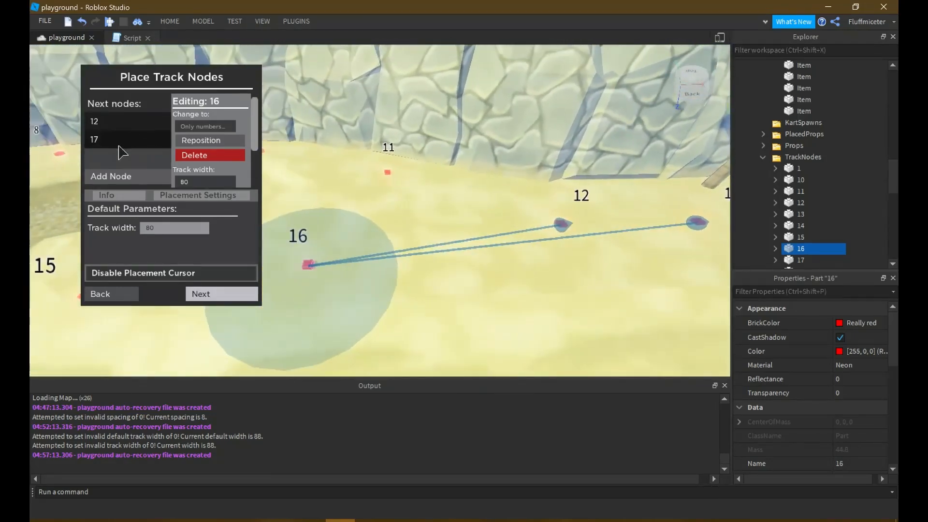
pyautogui.click(130, 140)
# Select track node 12 and add node 17 as its next node
pyautogui.moveTo(576, 243); pyautogui.dragTo(405, 247, button='right')
pyautogui.press('w')
pyautogui.click(380, 254)
pyautogui.press('e')
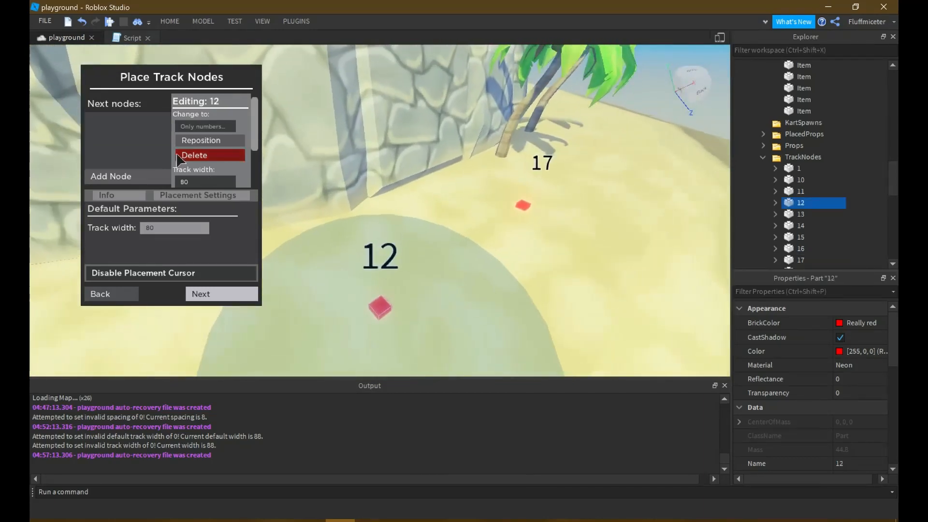
pyautogui.click(142, 177)
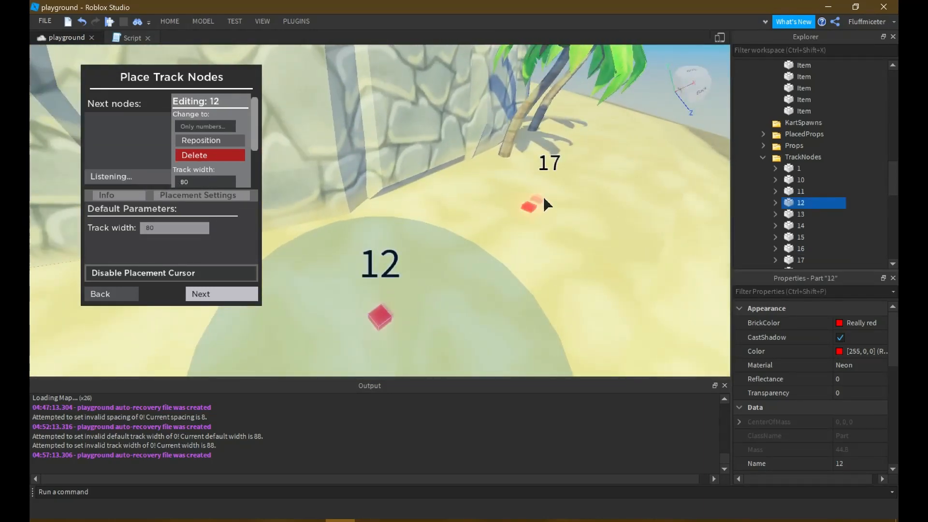
pyautogui.click(532, 209)
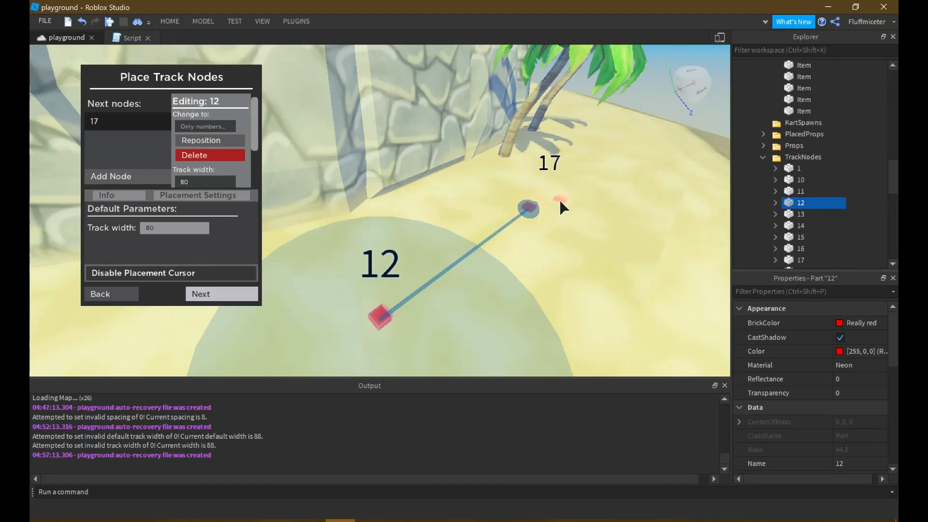
# Deselect the node and review the main and side routes along the beach, from the fork through to node 17
pyautogui.click(853, 183)
pyautogui.moveTo(401, 294); pyautogui.dragTo(398, 283, button='right')
pyautogui.press('w')
pyautogui.press('w')
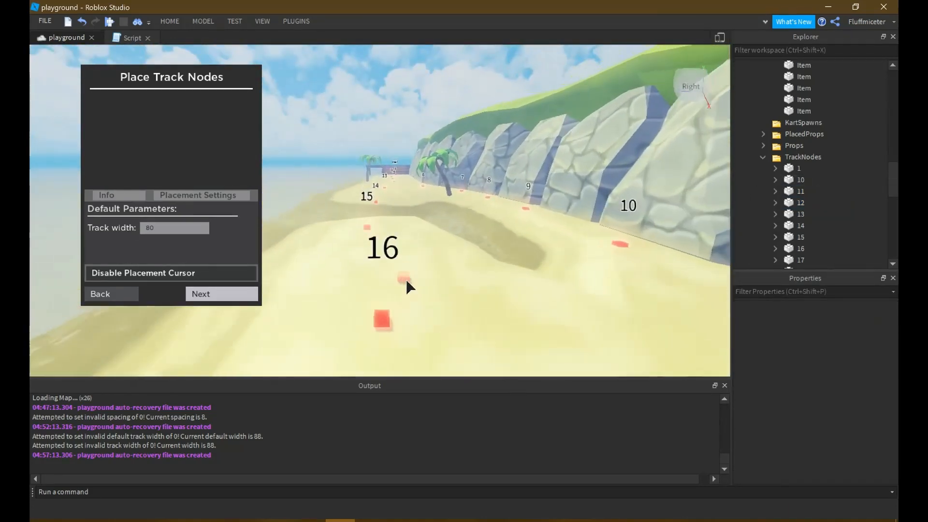
pyautogui.press('w')
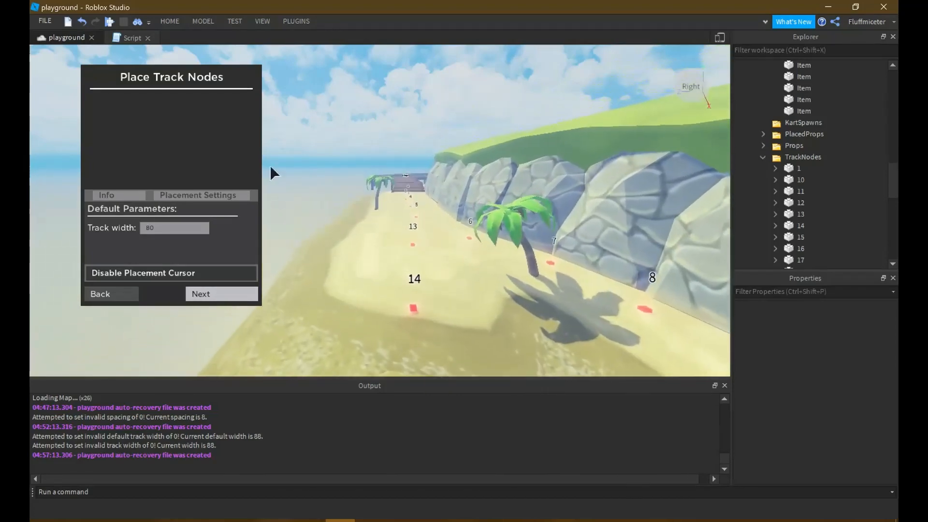
pyautogui.moveTo(449, 309); pyautogui.dragTo(449, 301, button='right')
pyautogui.press('w')
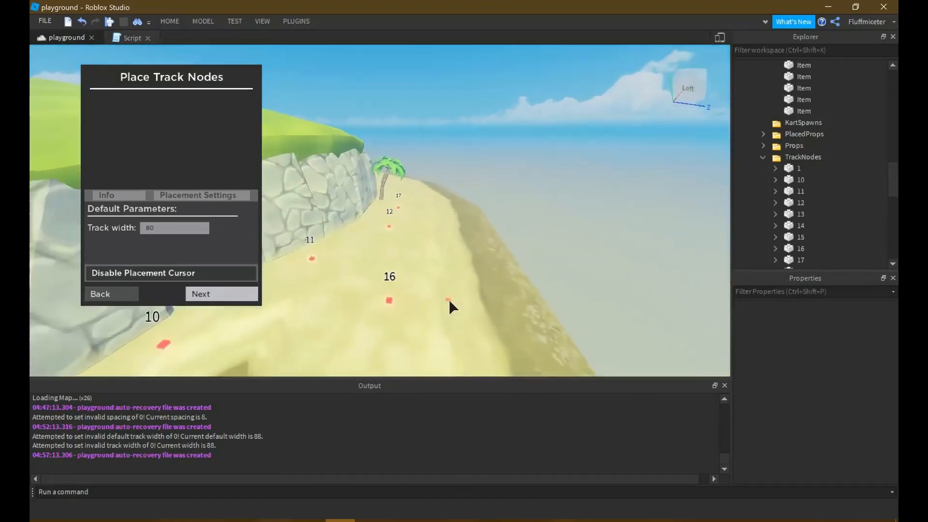
pyautogui.press('w')
pyautogui.moveTo(414, 239); pyautogui.dragTo(415, 239, button='right')
pyautogui.press('s')
pyautogui.press('a')
pyautogui.press('d')
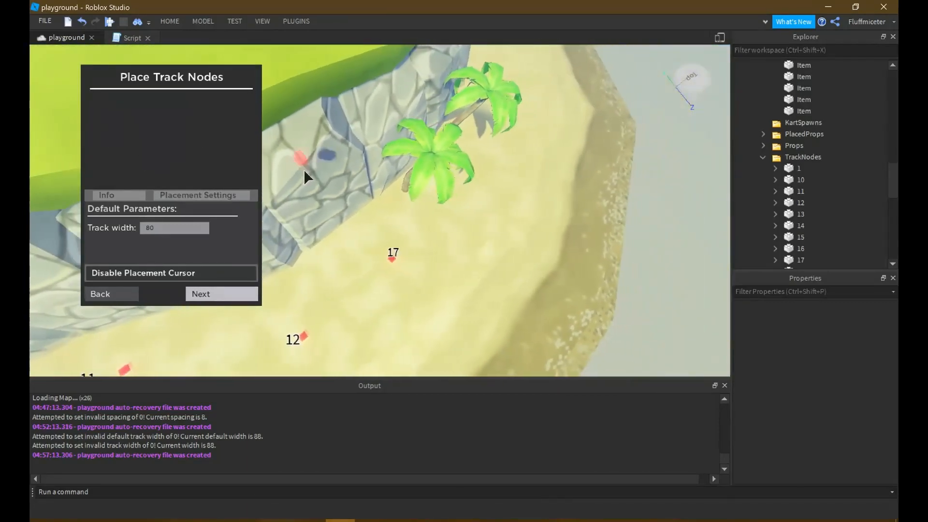
pyautogui.press('w')
pyautogui.press('d')
pyautogui.press('a')
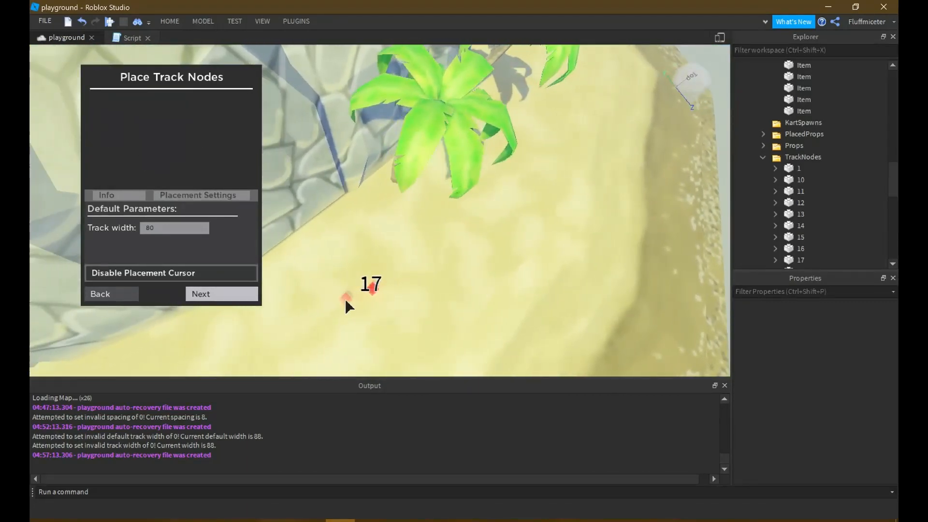
# Select track node 17 and set the default track width for new nodes to 100
pyautogui.click(375, 293)
pyautogui.press('s')
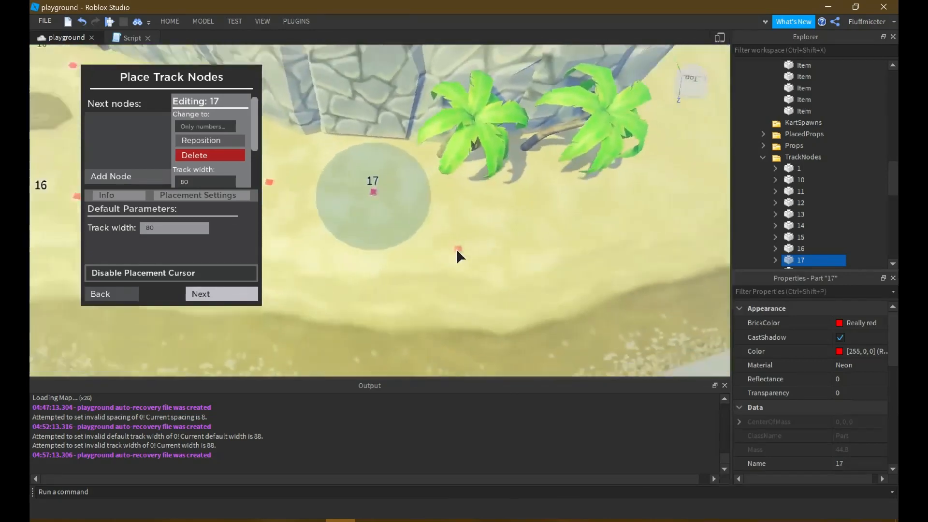
pyautogui.moveTo(457, 249); pyautogui.dragTo(457, 249, button='right')
pyautogui.press('w')
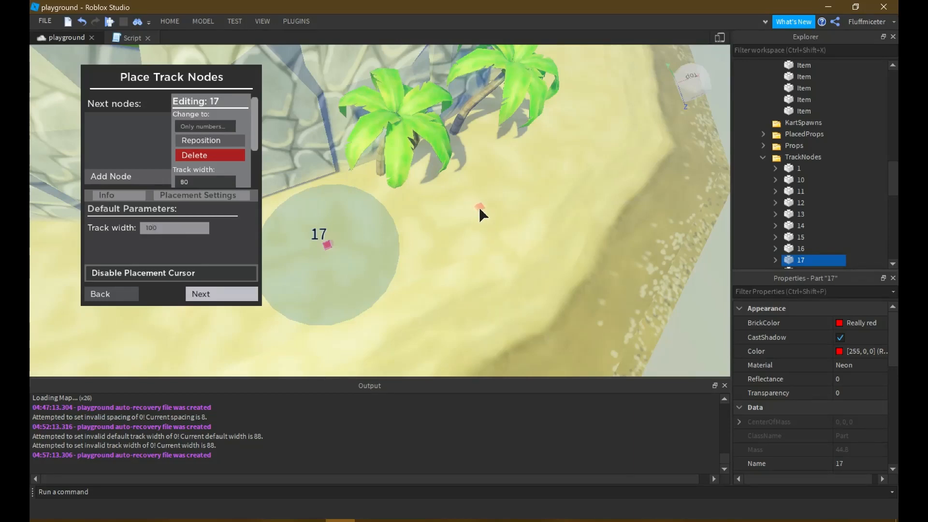
# Place track nodes 18 and 19 along the sand past the two palm trees
pyautogui.click(480, 209)
pyautogui.press('s')
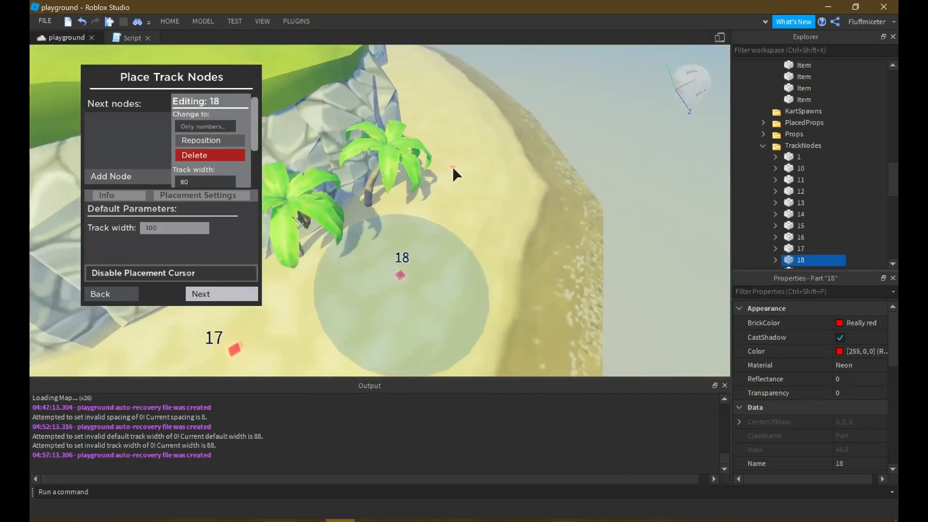
pyautogui.click(463, 161)
pyautogui.moveTo(479, 137); pyautogui.dragTo(477, 128, button='right')
pyautogui.press('w')
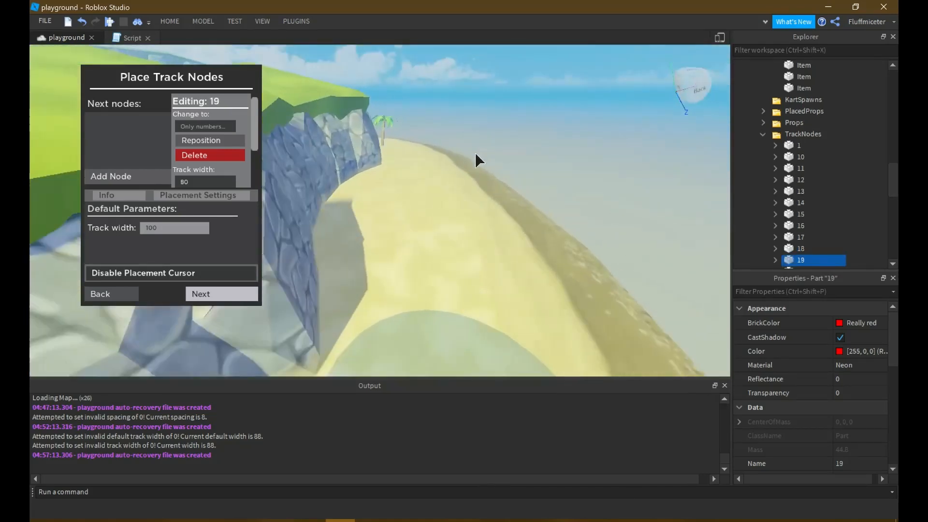
# Place track nodes 20 to 23 along the sand beside the cliff, continuing past the lone palm tree
pyautogui.click(439, 140)
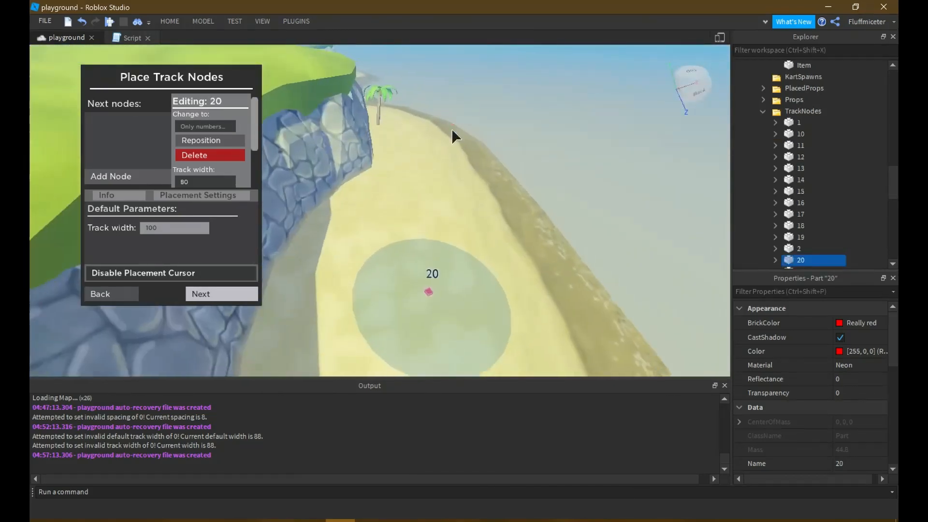
pyautogui.click(428, 157)
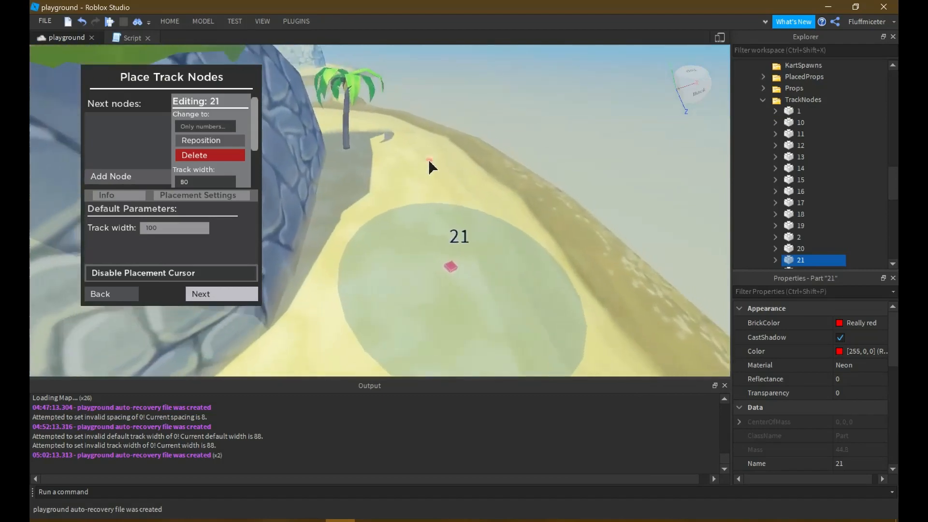
pyautogui.click(422, 163)
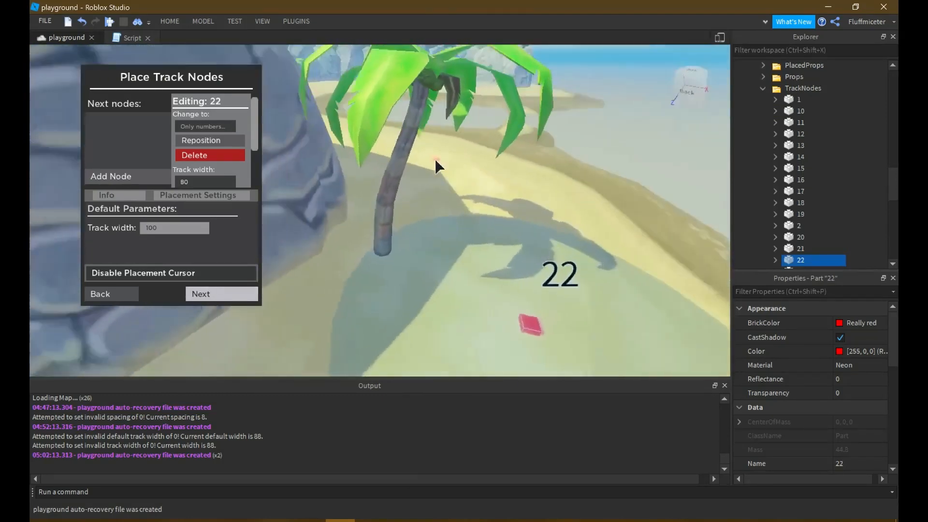
pyautogui.press('w')
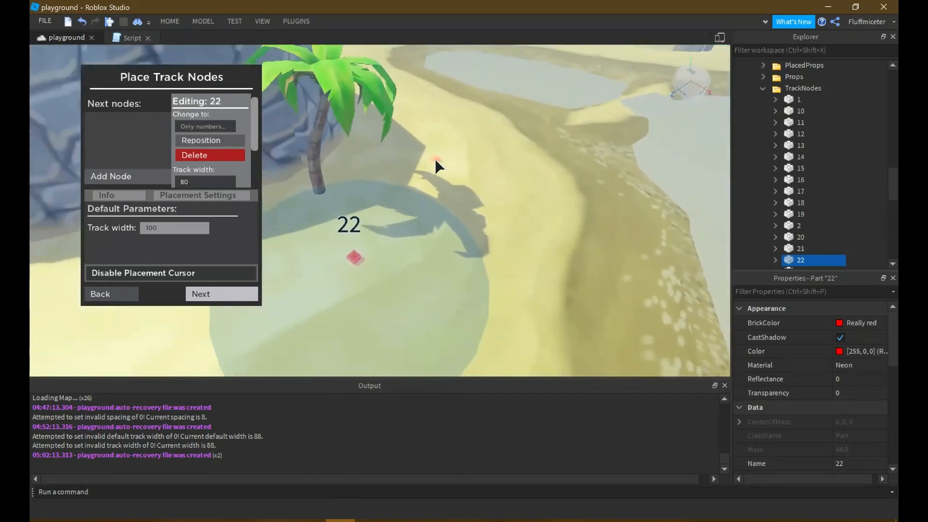
pyautogui.click(471, 176)
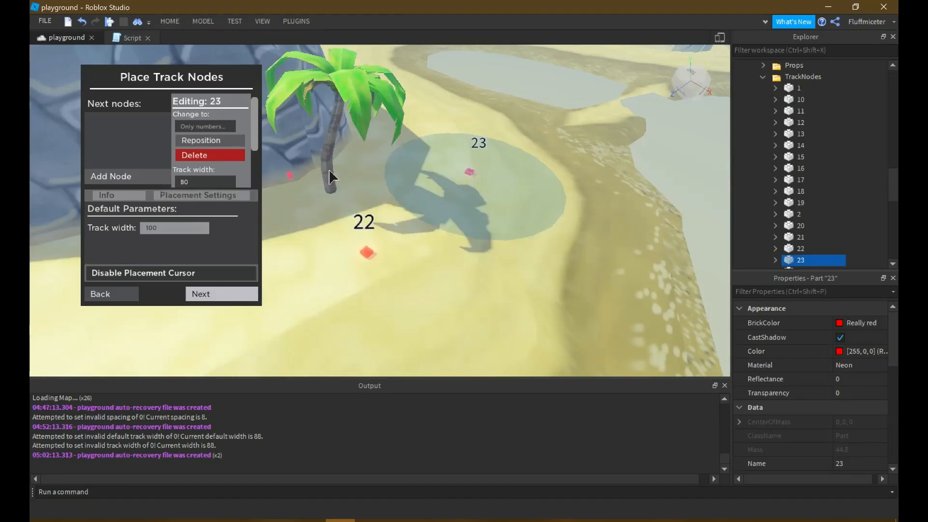
# Reposition track node 23 slightly closer to the cliff and the lone palm tree
pyautogui.press('w')
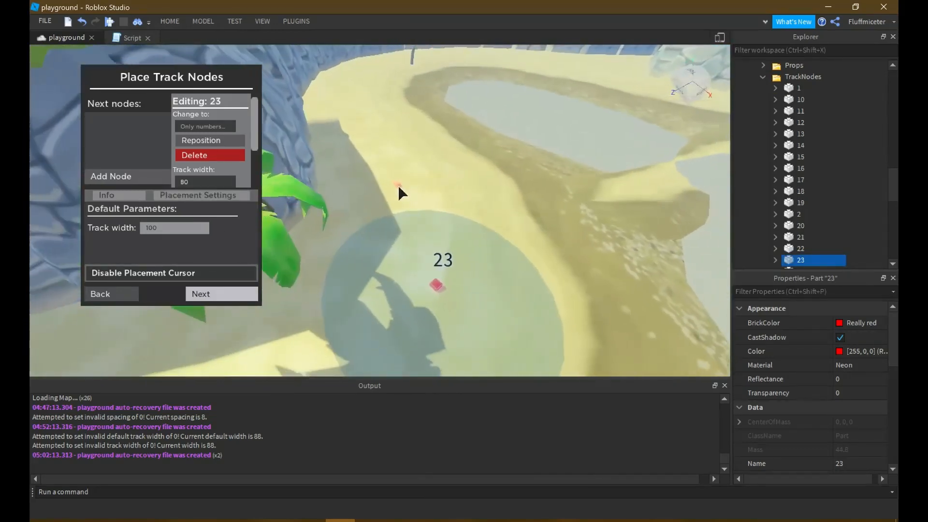
pyautogui.press('s')
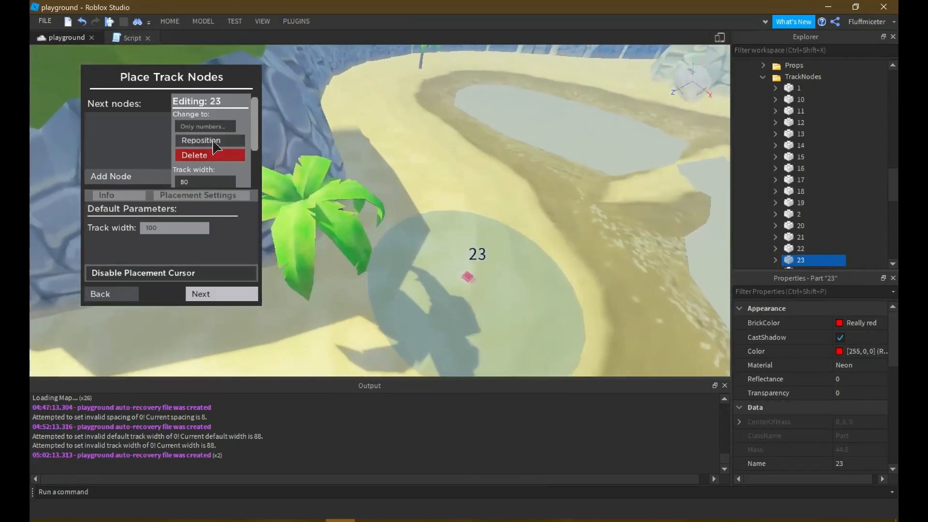
pyautogui.press('s')
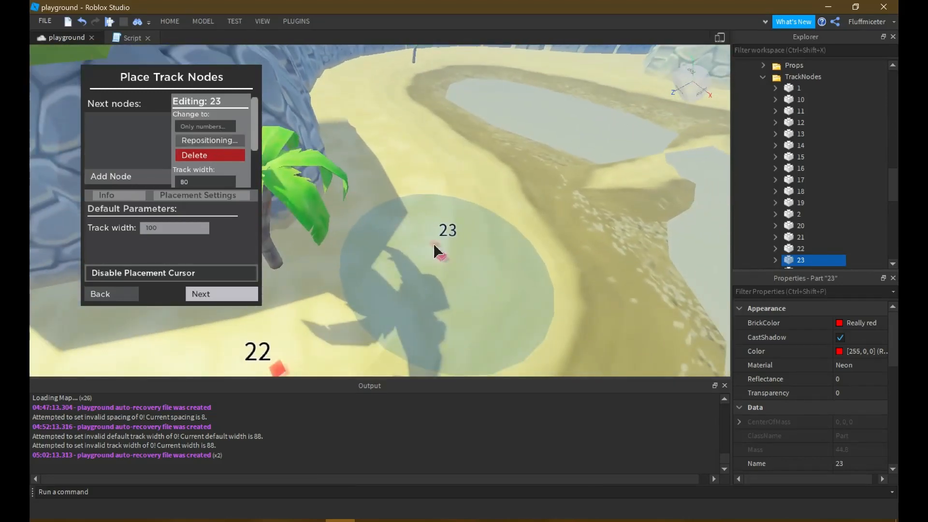
pyautogui.click(410, 248)
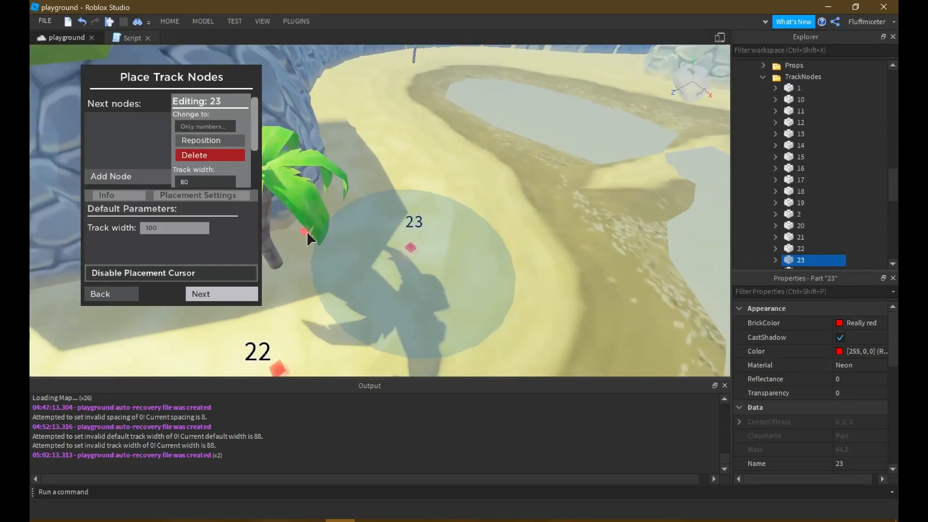
pyautogui.press('s')
# Place track node 24 at the foot of the narrow sand ridge, and set its track width and the default width to 60
pyautogui.moveTo(378, 240); pyautogui.dragTo(430, 192, button='right')
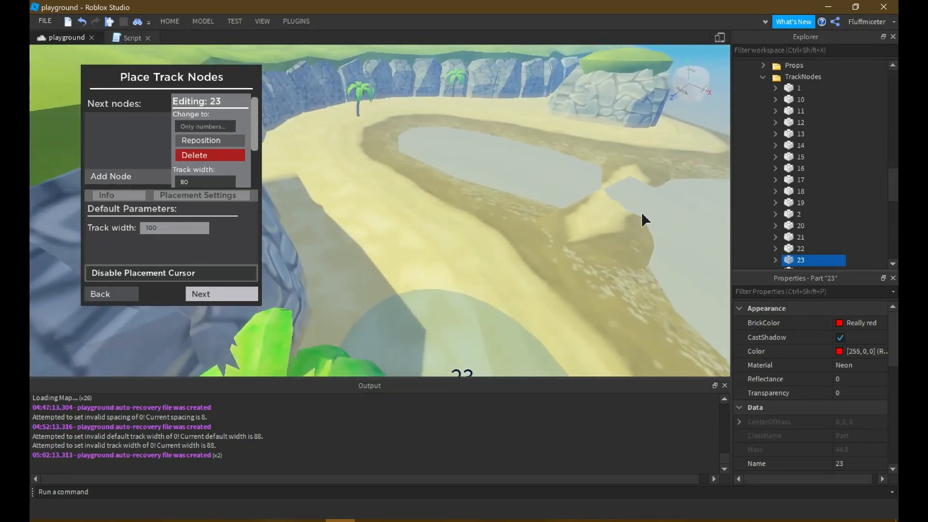
pyautogui.moveTo(642, 212); pyautogui.dragTo(614, 227, button='right')
pyautogui.moveTo(503, 259); pyautogui.dragTo(422, 132, button='right')
pyautogui.press('w')
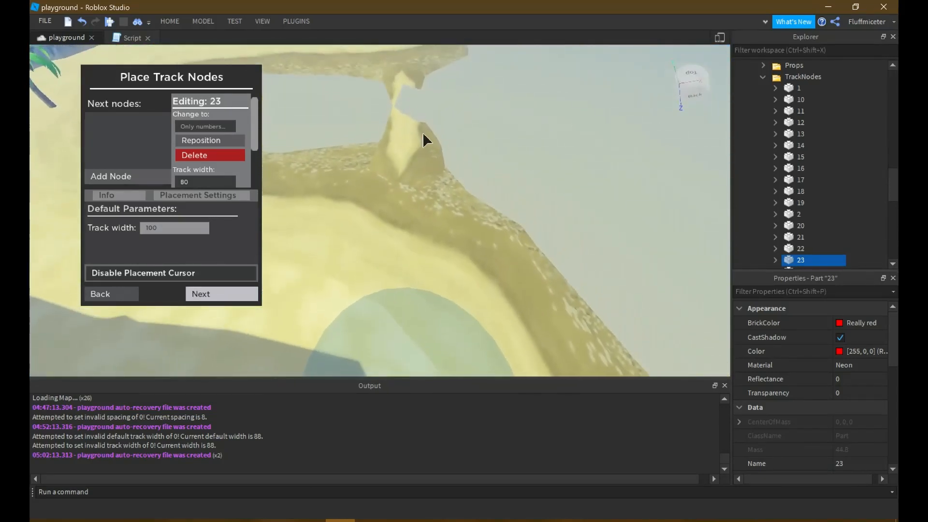
pyautogui.press('e')
pyautogui.press('q')
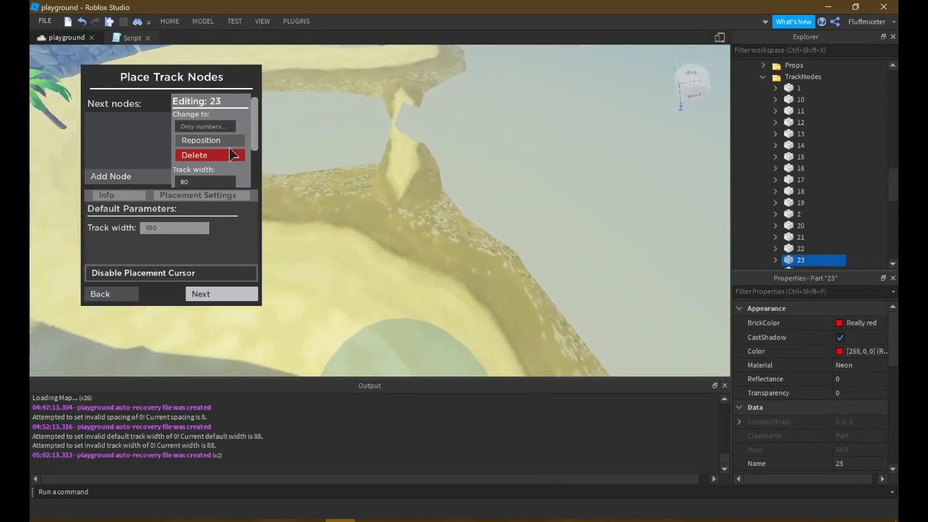
pyautogui.press('q')
pyautogui.press('e')
pyautogui.press('q')
pyautogui.press('e')
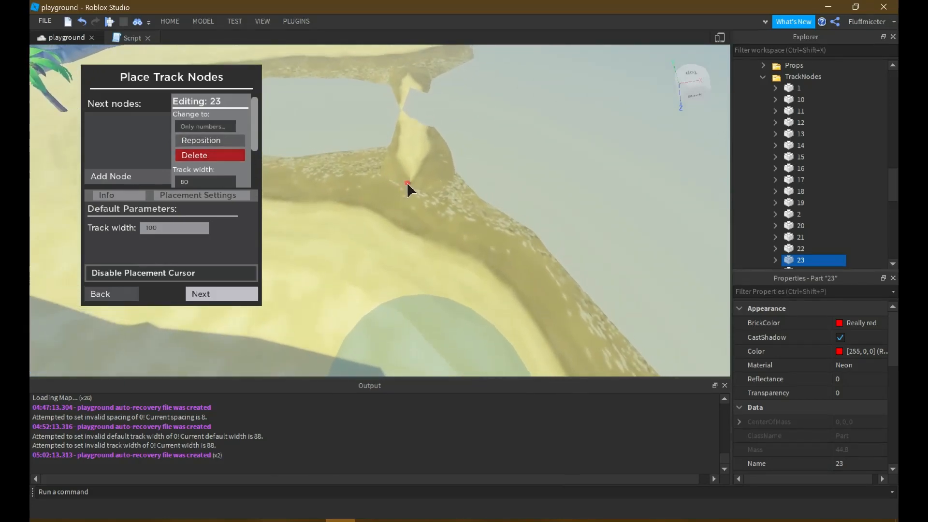
pyautogui.click(413, 175)
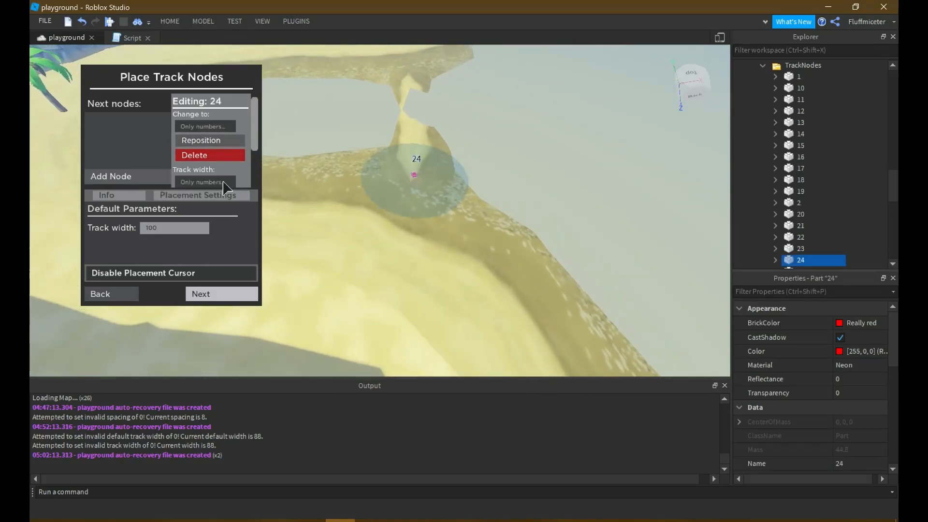
pyautogui.click(188, 228)
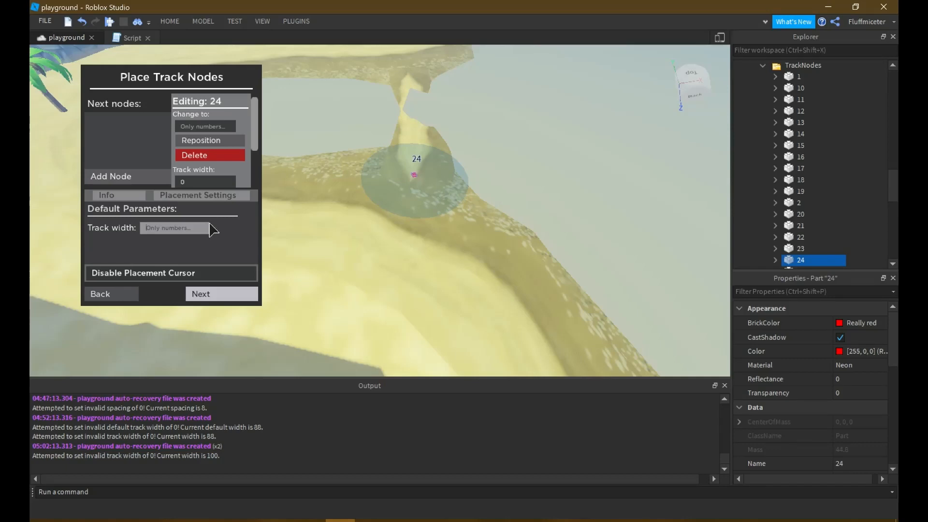
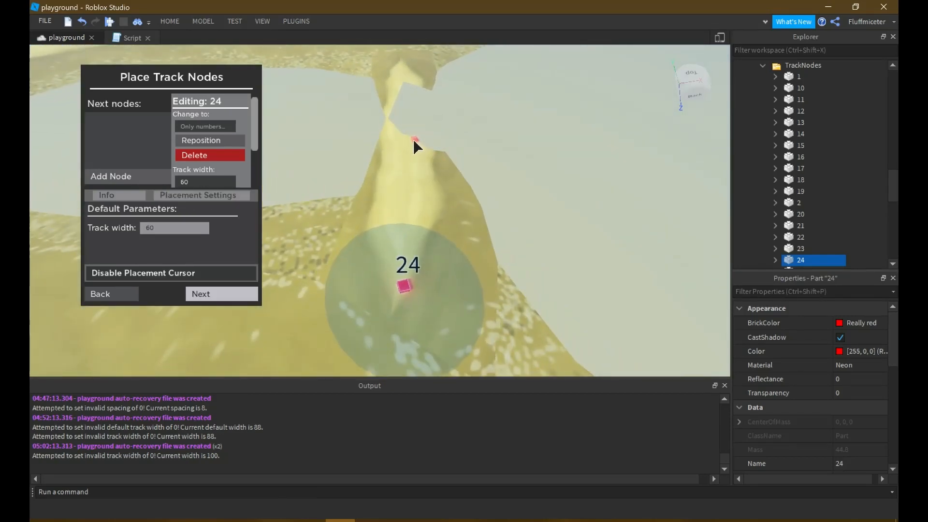
# Place track node 25 farther along the narrow sand ridge beyond node 24
pyautogui.click(408, 131)
pyautogui.press('w')
pyautogui.moveTo(435, 179); pyautogui.dragTo(436, 179, button='right')
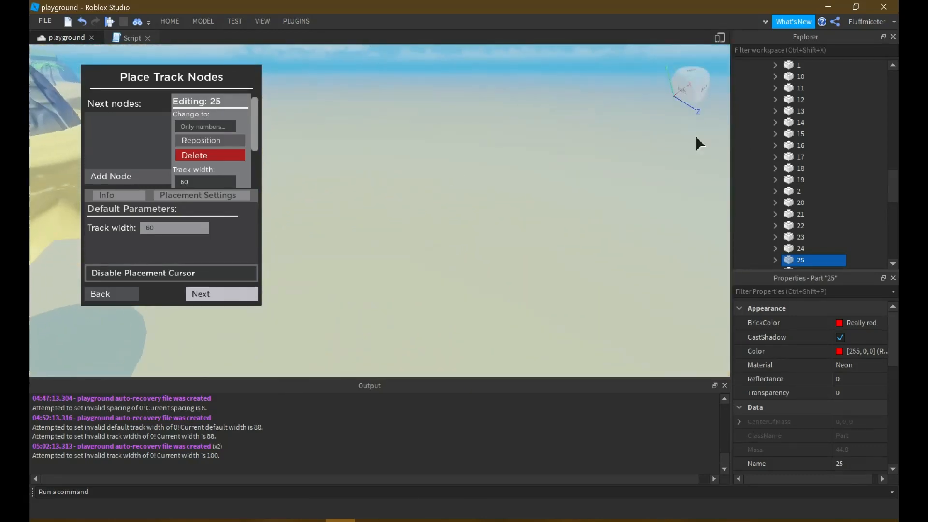
# Set the transparency of the WaterPlane part in Beach Map 2's BaseMap visuals to 0.5
pyautogui.scroll(5, 820, 134)
pyautogui.scroll(3, 820, 134)
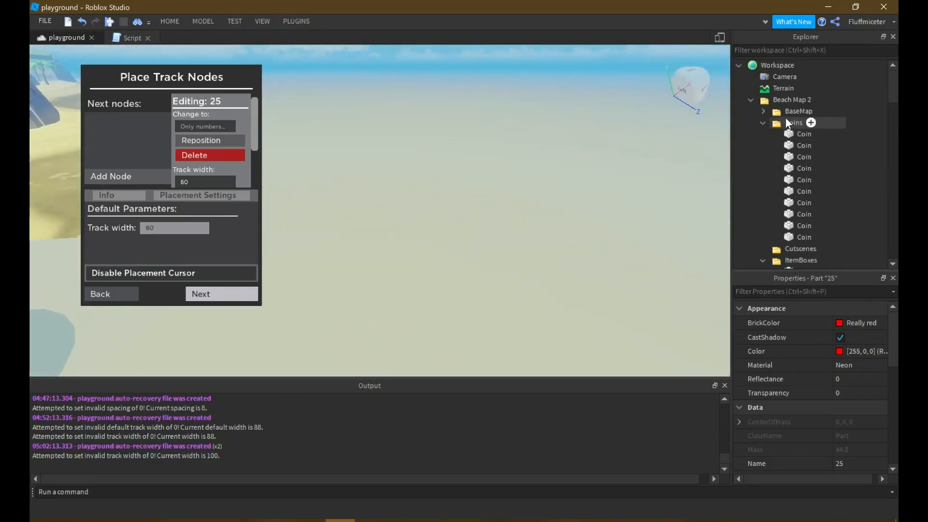
pyautogui.scroll(-5, 788, 118)
pyautogui.scroll(-8, 778, 116)
pyautogui.scroll(10, 775, 112)
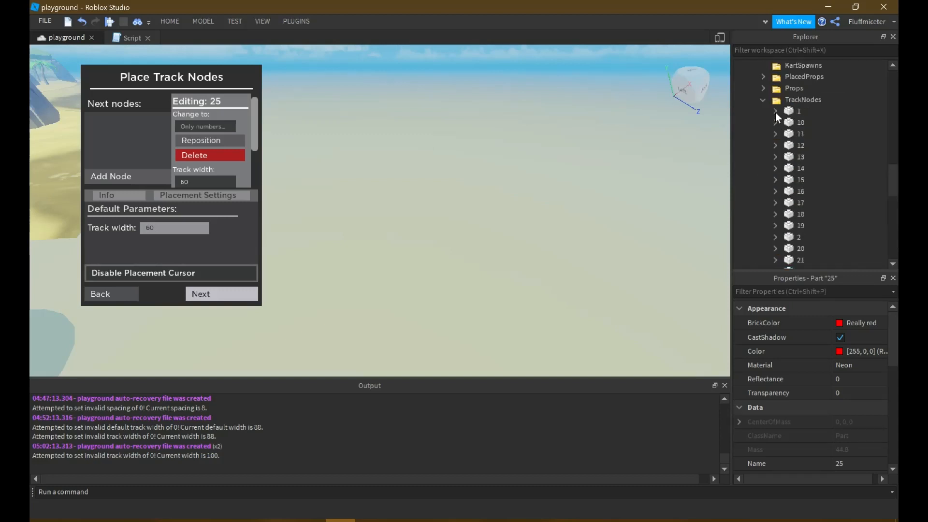
pyautogui.scroll(10, 773, 116)
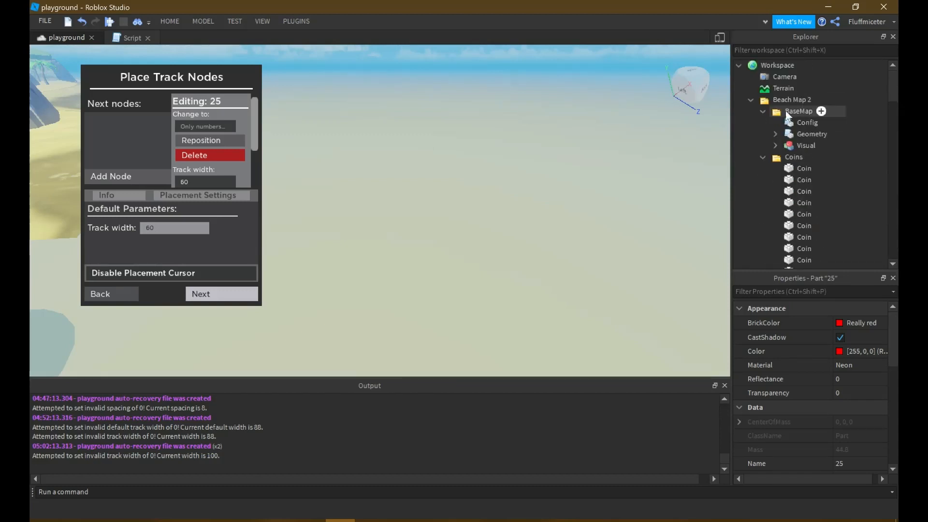
pyautogui.click(775, 145)
pyautogui.scroll(-6, 807, 172)
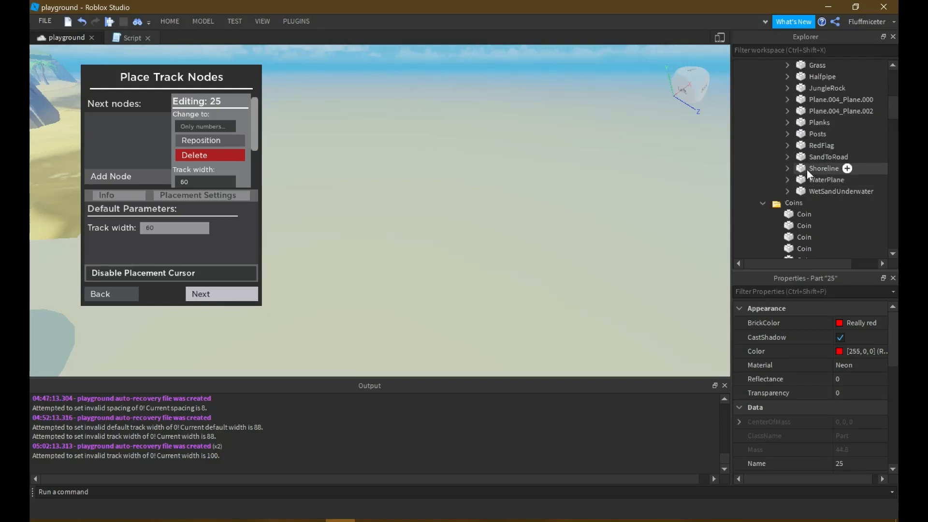
pyautogui.click(819, 177)
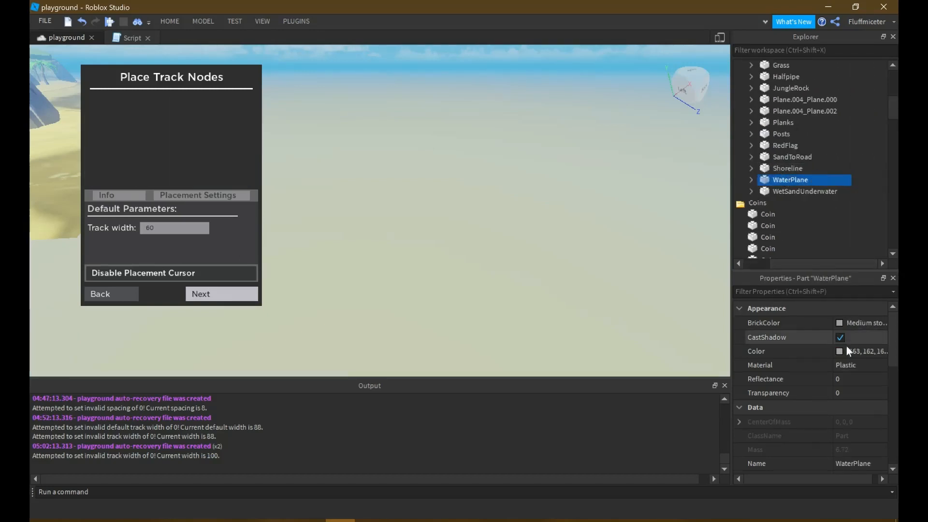
pyautogui.click(843, 391)
pyautogui.write('0.5')
pyautogui.press('Return')
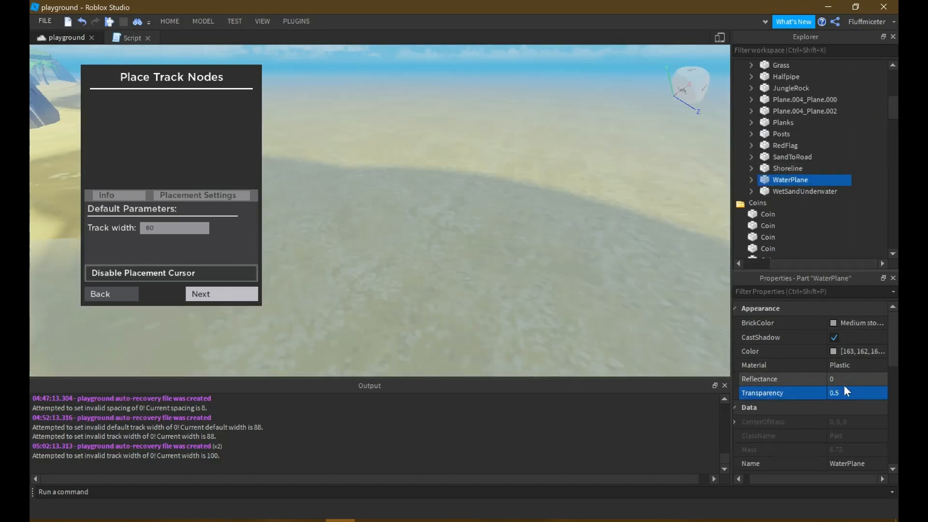
# Copy the colour value 132, 243, 184 from the WaterPlane of the Beach Map stored in ReplicatedStorage
pyautogui.scroll(-15, 814, 113)
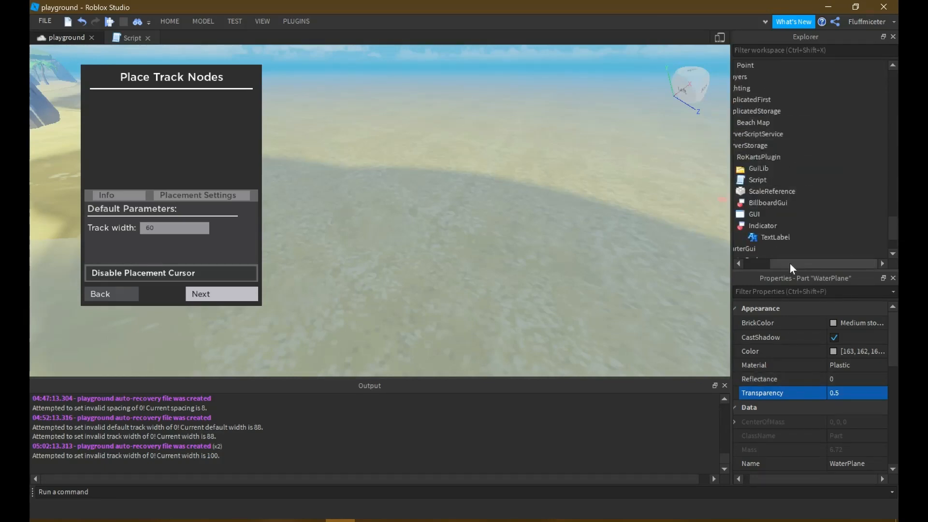
pyautogui.moveTo(784, 263); pyautogui.dragTo(757, 262)
pyautogui.click(750, 124)
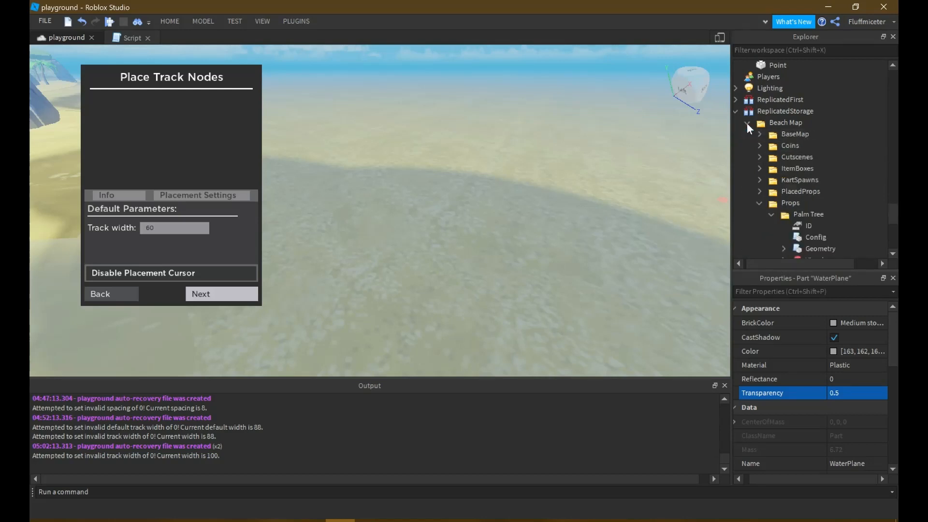
pyautogui.scroll(-2, 781, 159)
pyautogui.scroll(1, 797, 160)
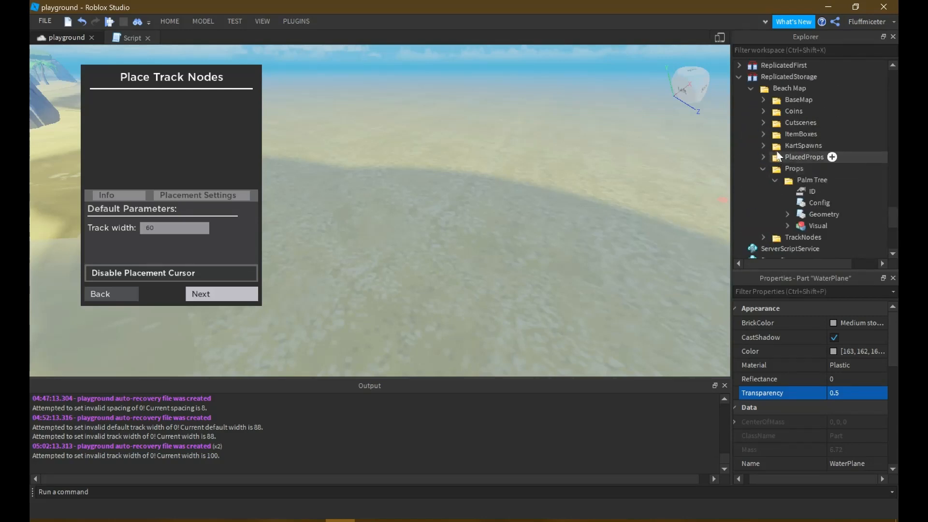
pyautogui.click(765, 99)
pyautogui.scroll(-6, 822, 207)
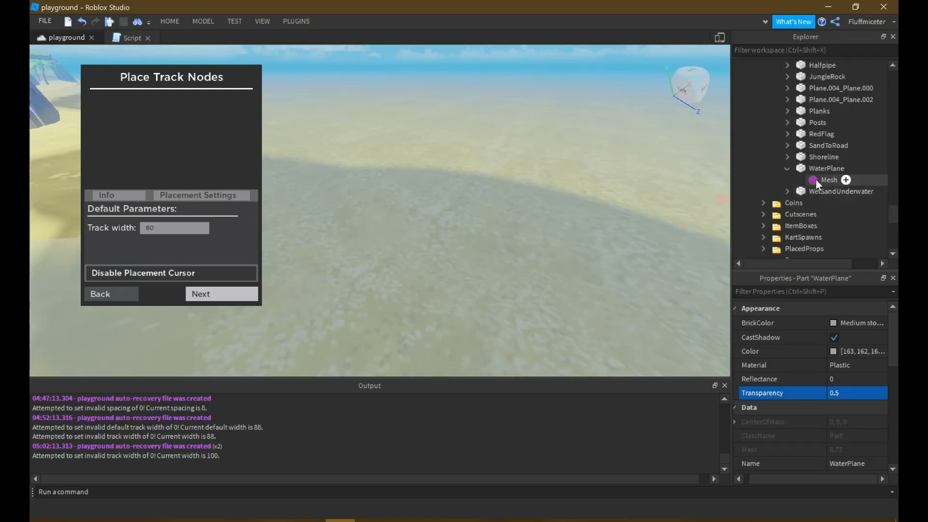
pyautogui.click(824, 169)
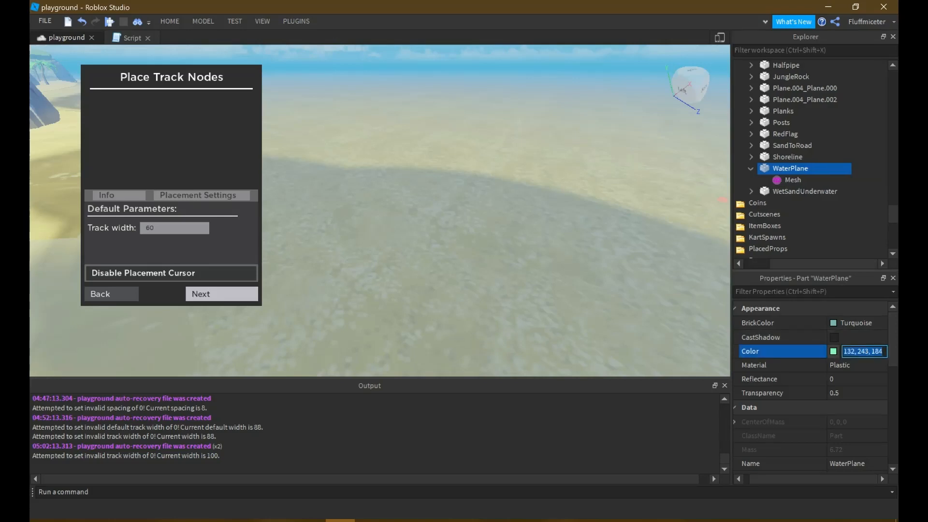
pyautogui.click(868, 197)
# Apply the colour 132, 243, 184 to Beach Map 2's WaterPlane, turn off its shadow casting and deselect it
pyautogui.scroll(20, 840, 170)
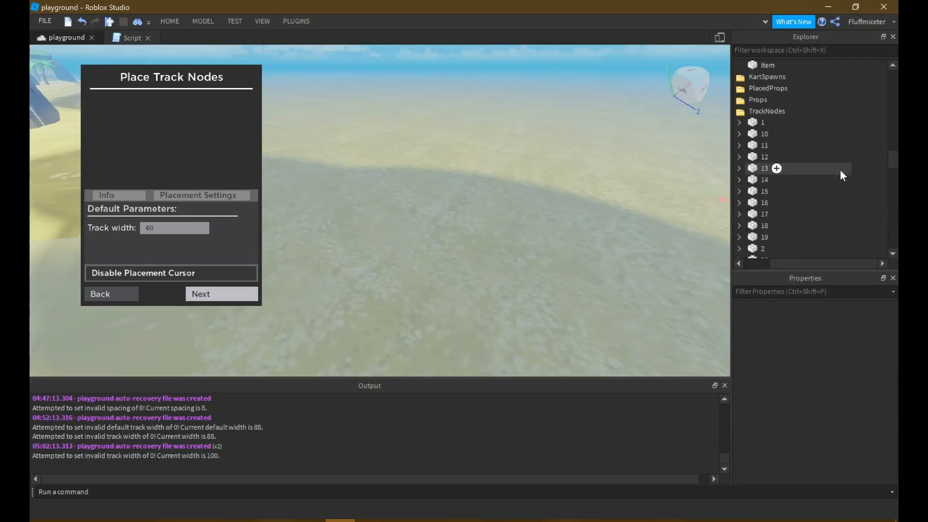
pyautogui.scroll(-2, 834, 183)
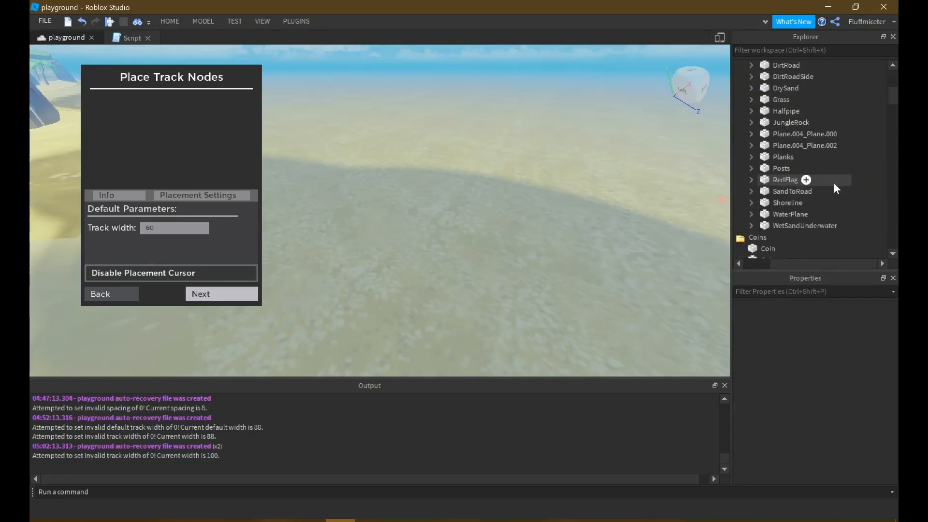
pyautogui.click(793, 215)
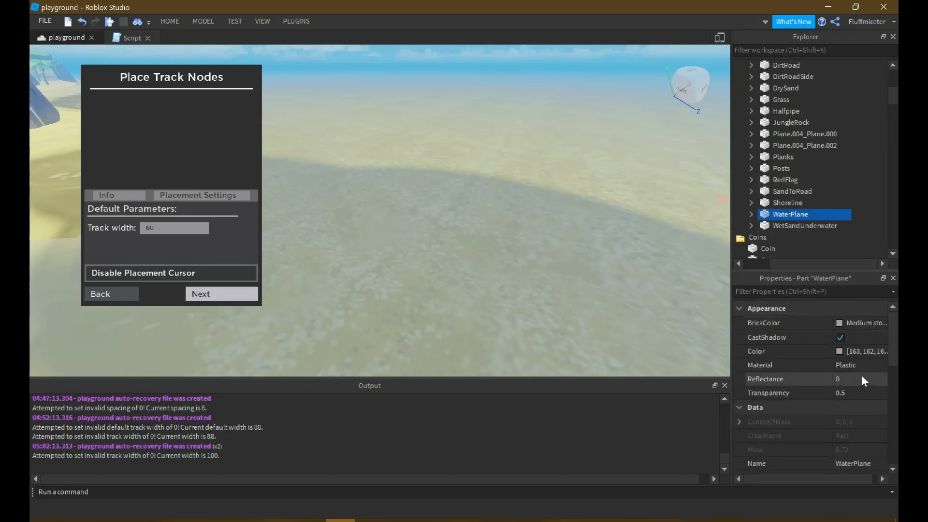
pyautogui.click(866, 352)
pyautogui.press('Return')
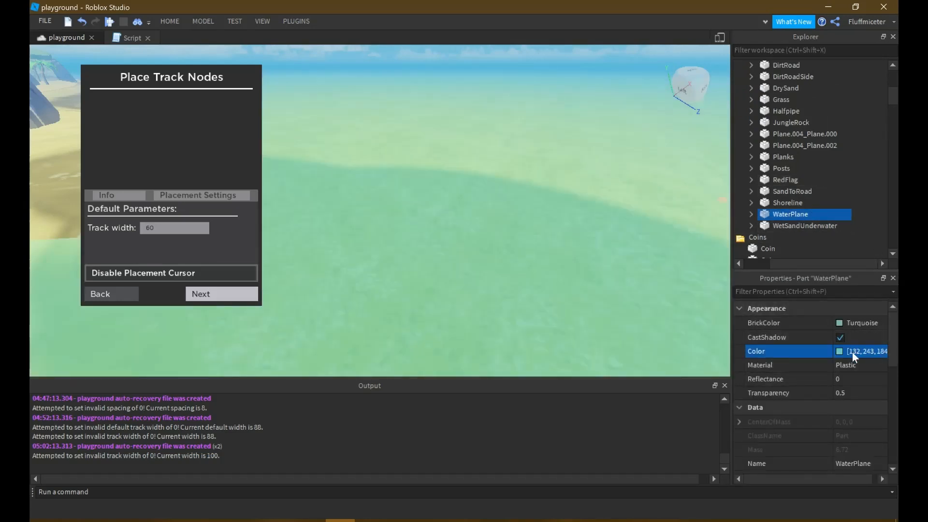
pyautogui.click(842, 333)
pyautogui.click(857, 242)
# Place track nodes 26 and 27 where the sand ridge meets the rock's beach, and set node 27's track width to 80
pyautogui.moveTo(557, 170); pyautogui.dragTo(458, 182, button='right')
pyautogui.press('w')
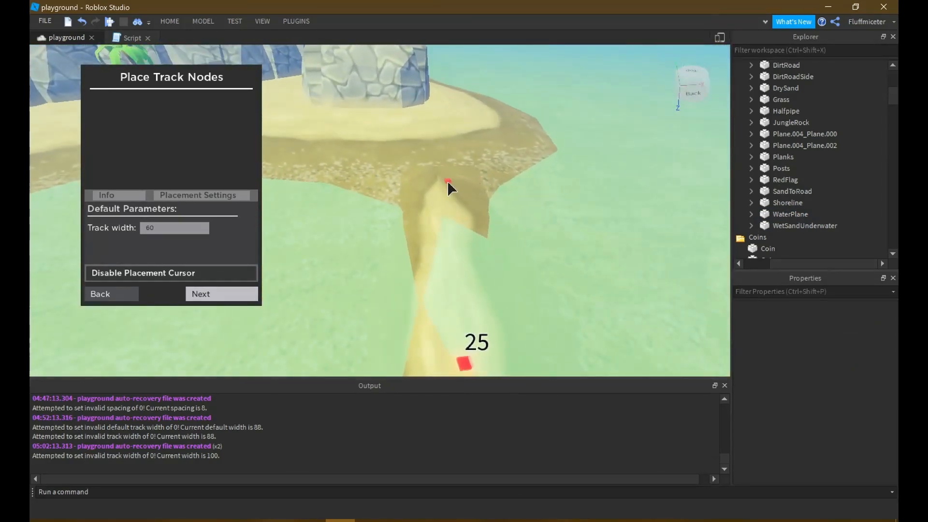
pyautogui.click(442, 178)
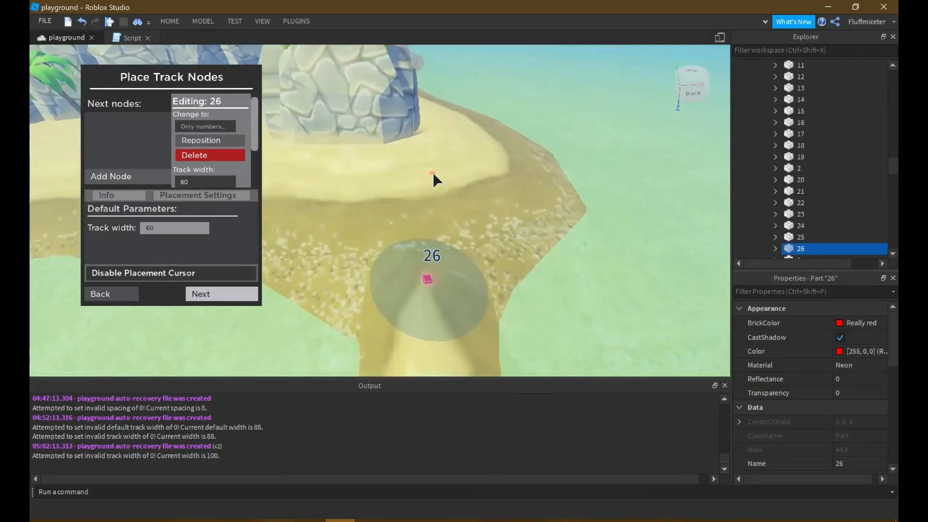
pyautogui.click(460, 167)
pyautogui.press('w')
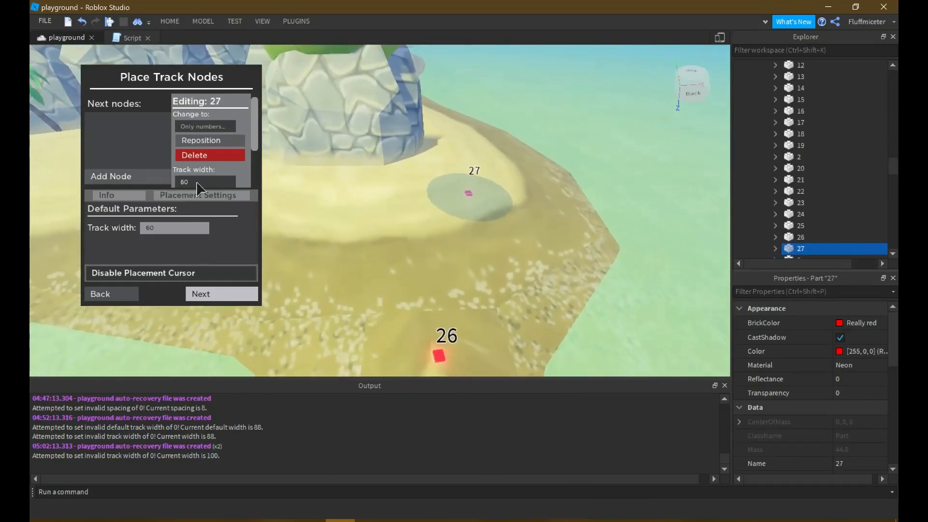
pyautogui.click(214, 183)
pyautogui.write('80')
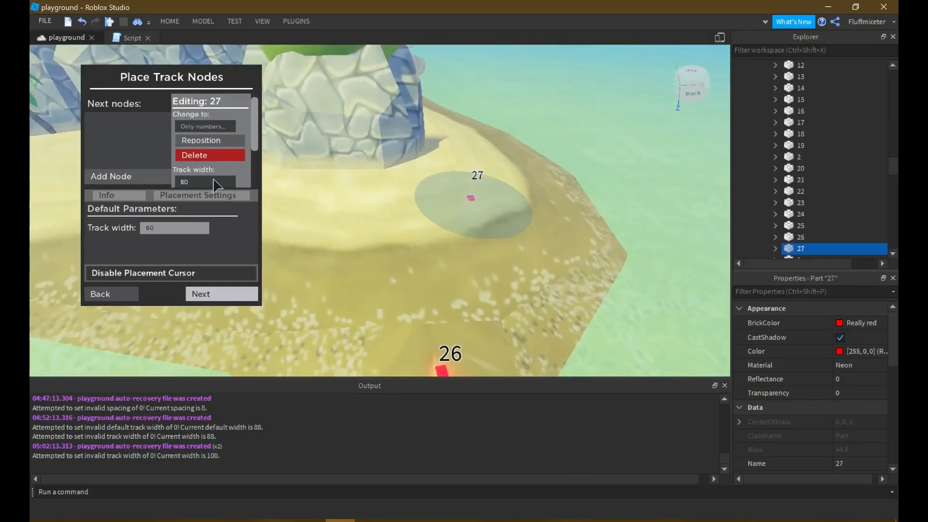
# Place track nodes 28 and 29 along the sand strip around the rock towards the palm trees
pyautogui.moveTo(471, 146); pyautogui.dragTo(472, 146, button='right')
pyautogui.press('w')
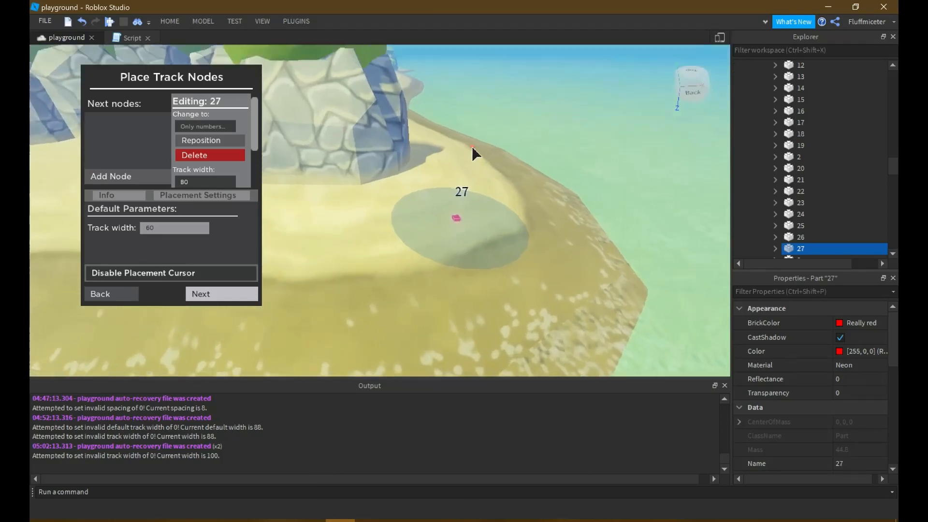
pyautogui.press('d')
pyautogui.click(428, 191)
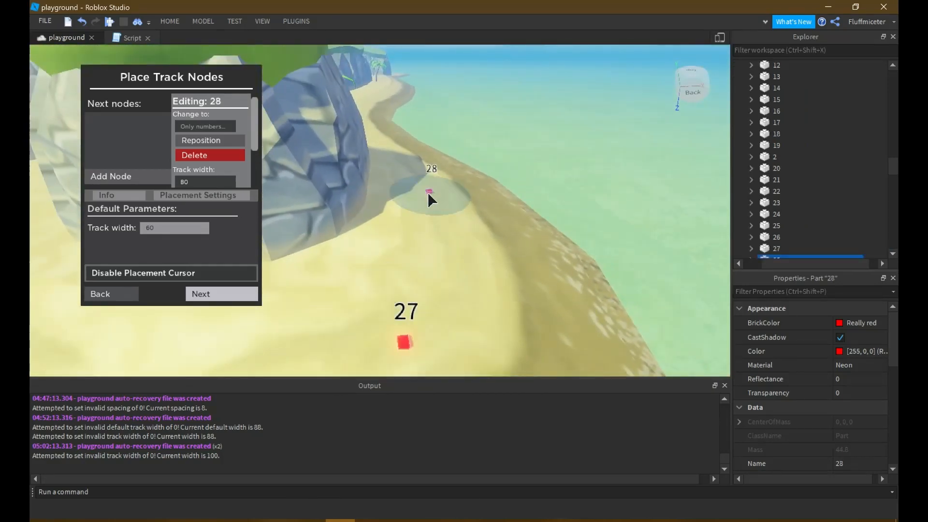
pyautogui.press('d')
pyautogui.moveTo(493, 156); pyautogui.dragTo(490, 158, button='right')
pyautogui.press('w')
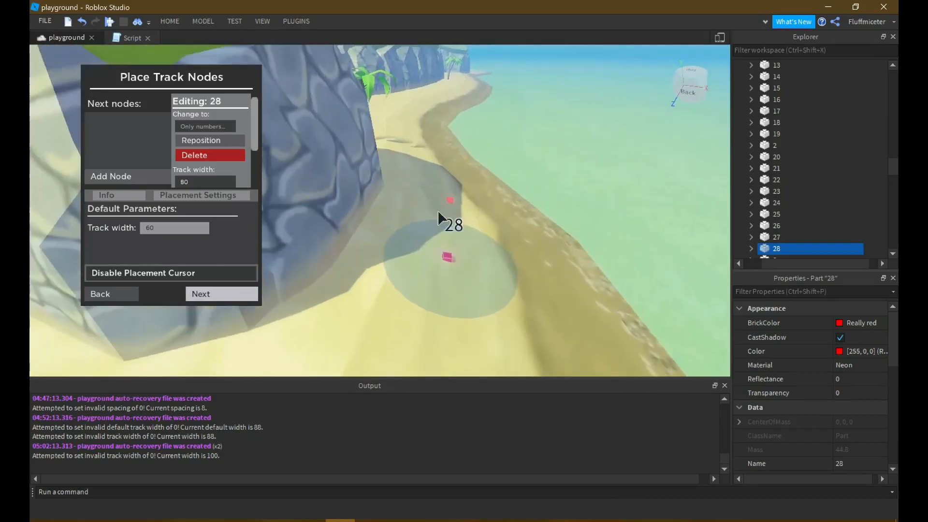
pyautogui.press('w')
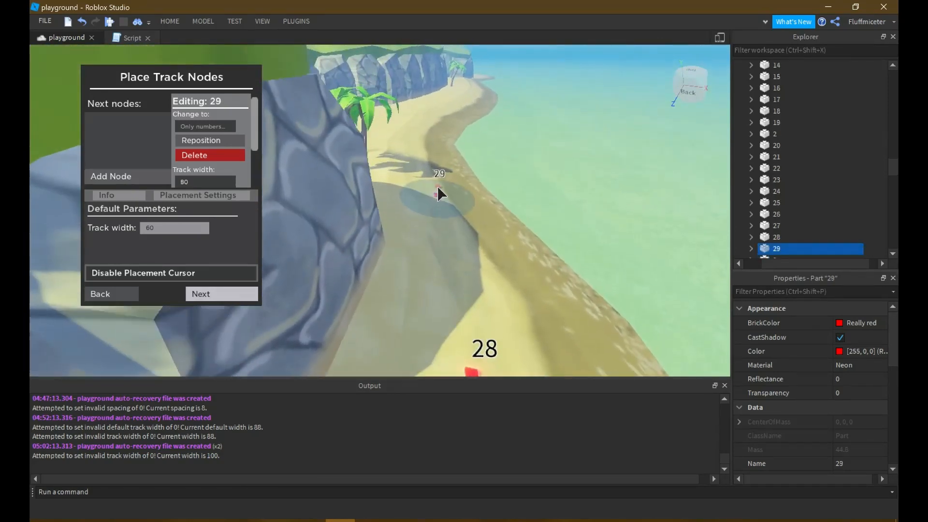
pyautogui.click(439, 184)
# Place track nodes 30 and 31 past the palm trees' shadows, and set node 31's track width to 120
pyautogui.press('s')
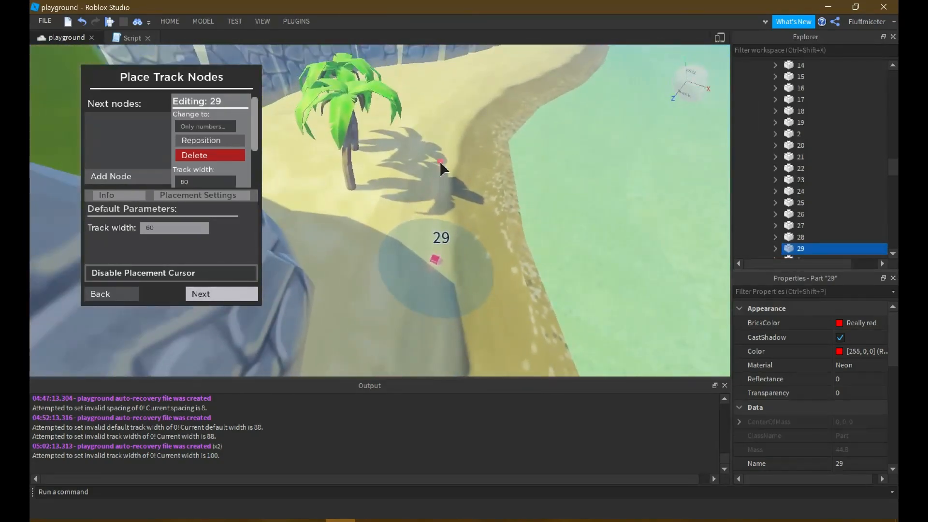
pyautogui.click(439, 137)
pyautogui.press('w')
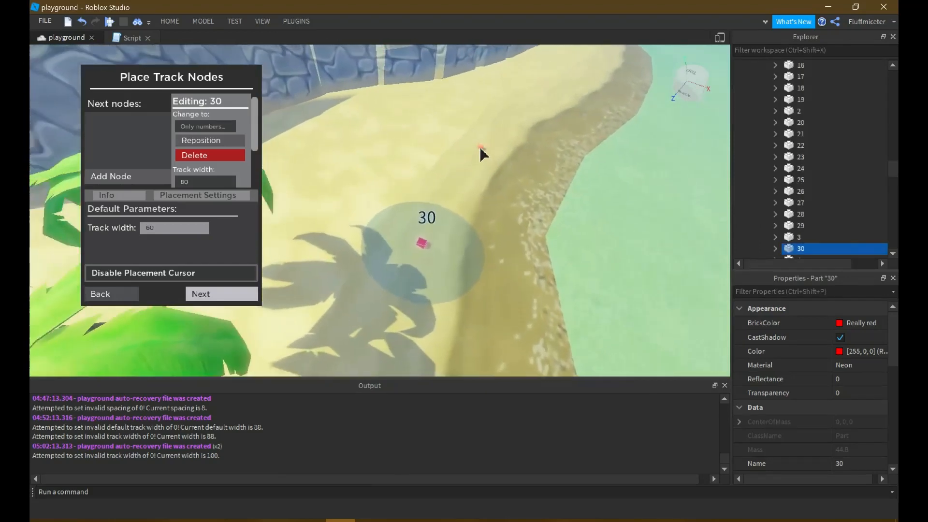
pyautogui.click(486, 136)
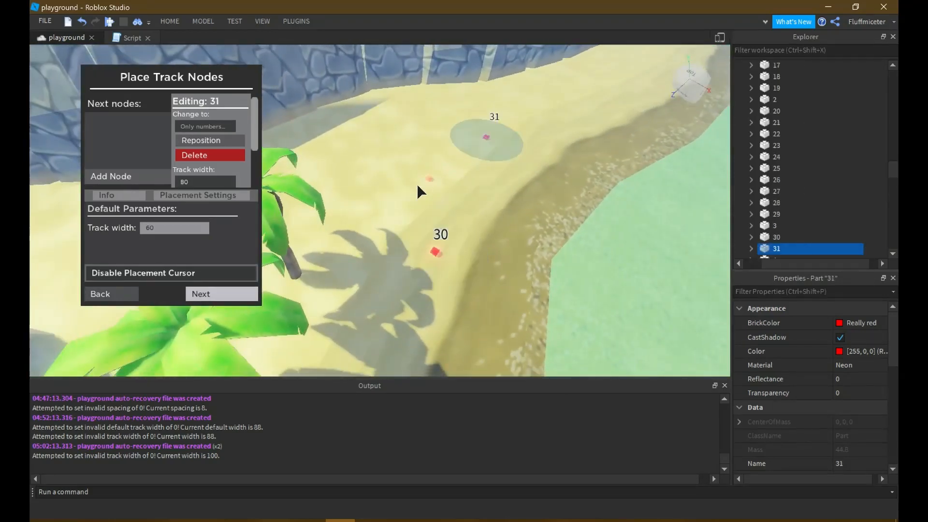
pyautogui.click(206, 182)
pyautogui.press('Return')
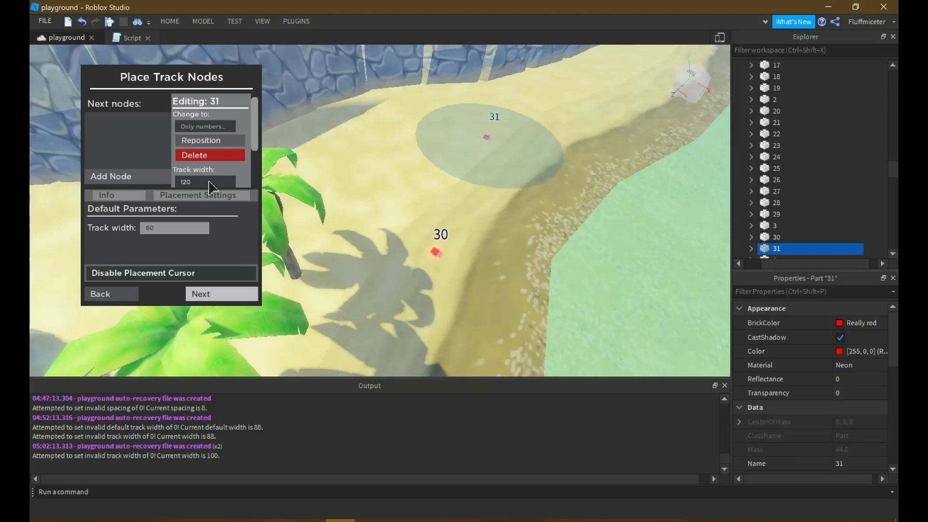
# Check the next-node links of track nodes 30, 29 and 28 by selecting each in turn
pyautogui.moveTo(604, 130); pyautogui.dragTo(606, 132, button='right')
pyautogui.press('a')
pyautogui.press('s')
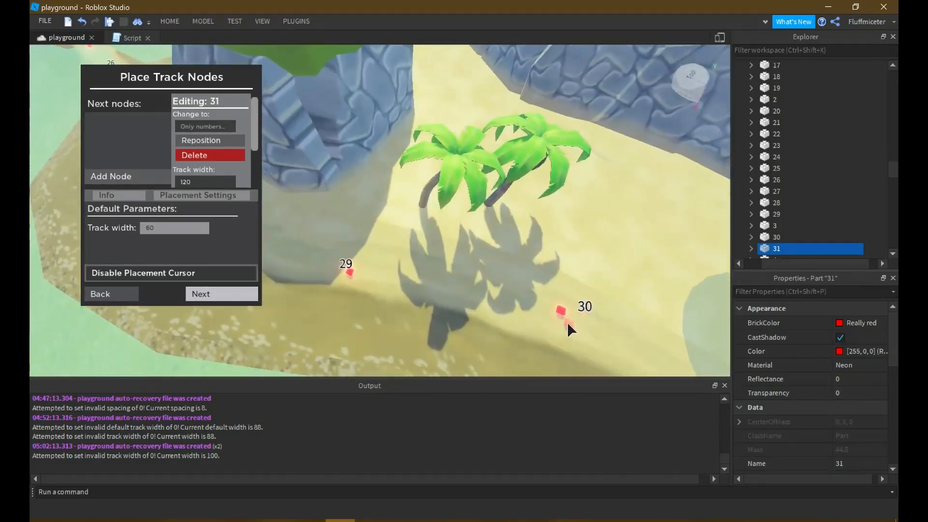
pyautogui.click(561, 316)
pyautogui.press('s')
pyautogui.press('a')
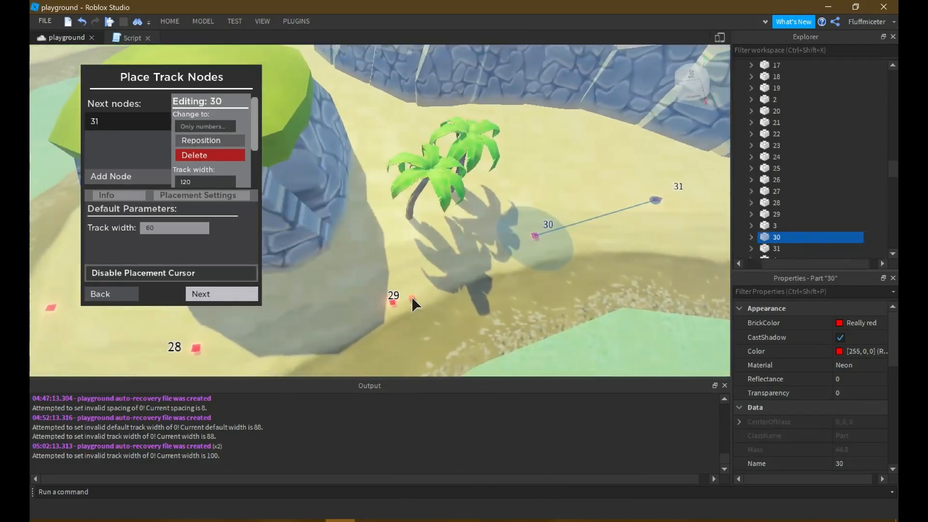
pyautogui.click(393, 303)
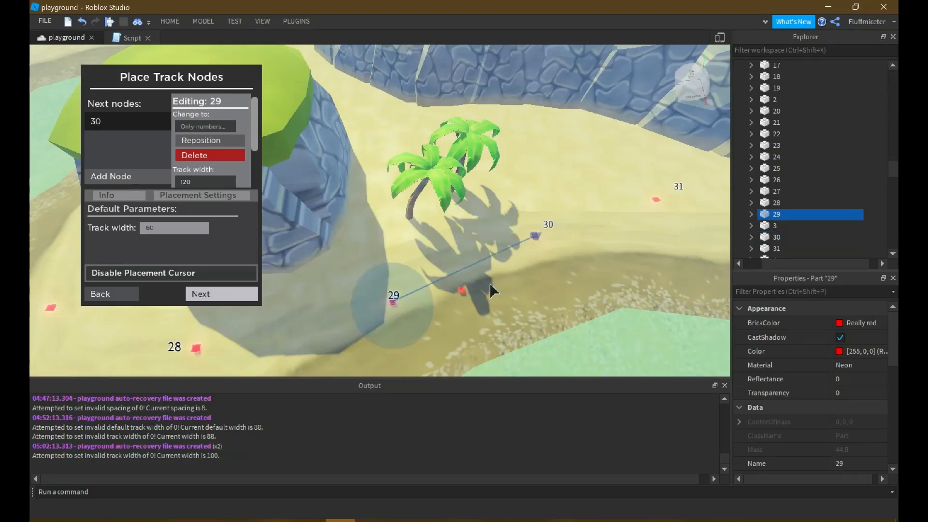
pyautogui.press('a')
pyautogui.moveTo(462, 274); pyautogui.dragTo(380, 297, button='right')
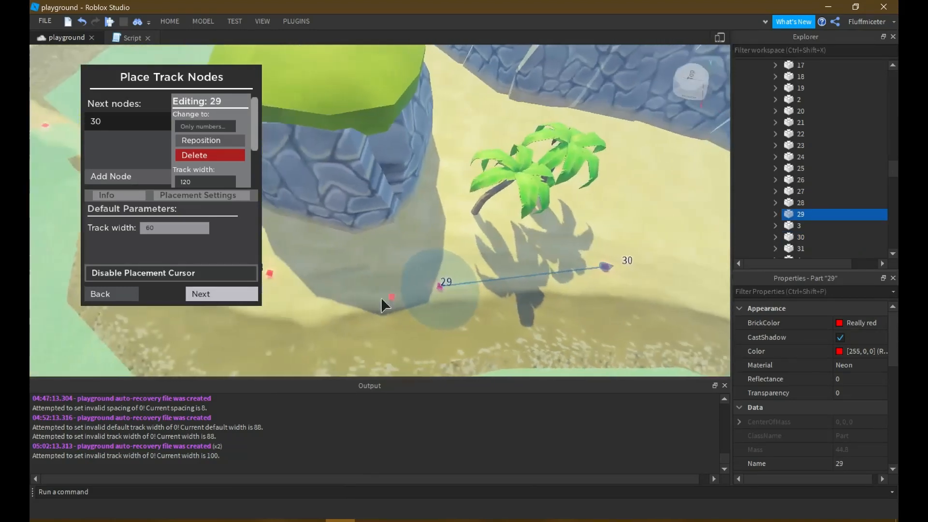
pyautogui.click(298, 274)
pyautogui.press('a')
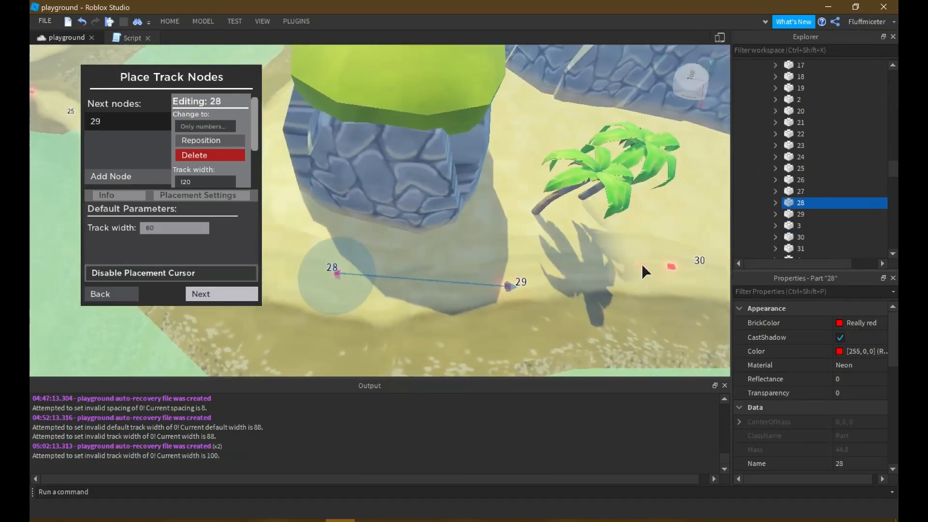
# Return to the fork before the sand ridge and select track node 23 beside the palm tree
pyautogui.moveTo(512, 245); pyautogui.dragTo(490, 243, button='right')
pyautogui.press('w')
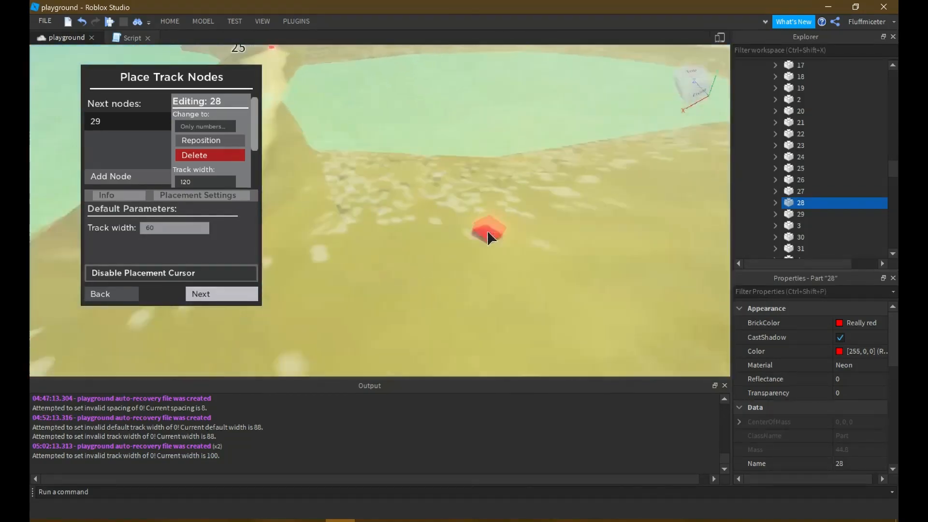
pyautogui.press('w')
pyautogui.press('a')
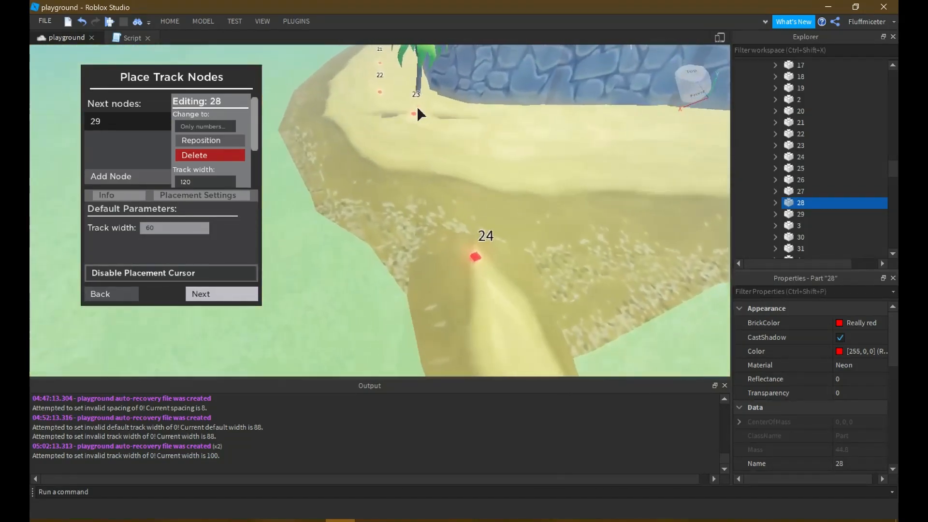
pyautogui.moveTo(418, 107); pyautogui.dragTo(417, 106, button='right')
pyautogui.press('a')
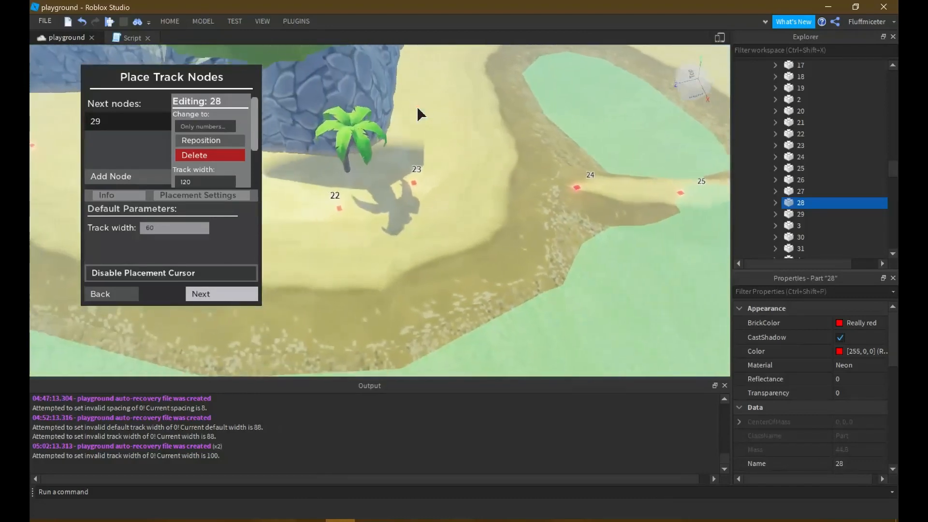
pyautogui.press('w')
pyautogui.click(434, 197)
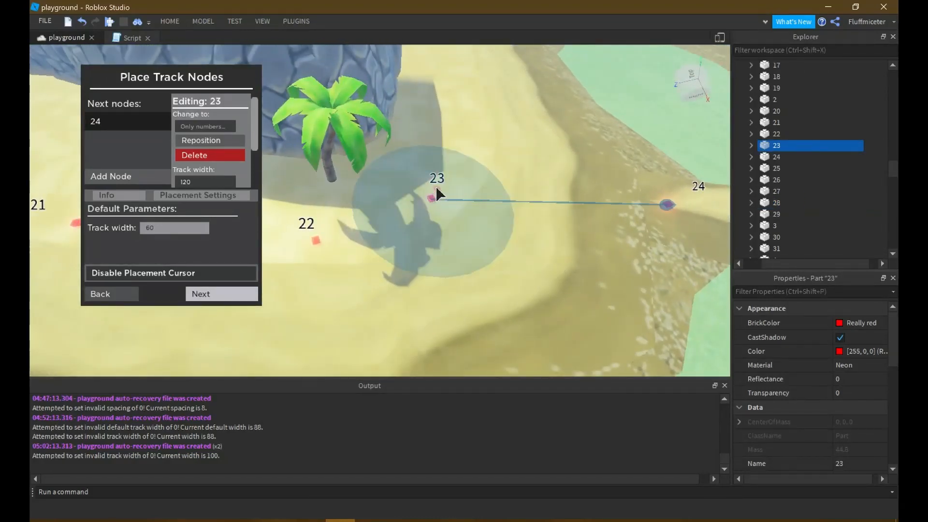
# Place track node 32 on the beach between the rock wall and pond, and set its width and the default track width to 100
pyautogui.press('e')
pyautogui.press('w')
pyautogui.press('d')
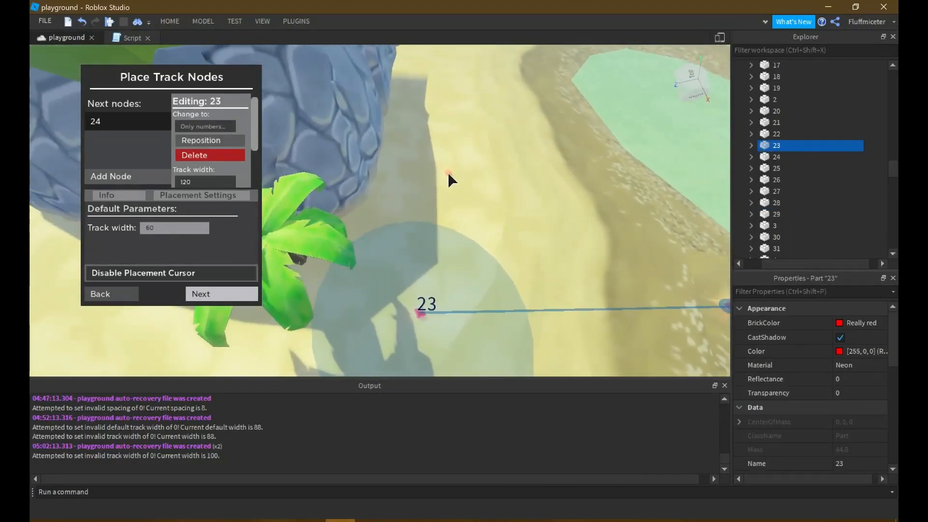
pyautogui.click(466, 170)
pyautogui.press('s')
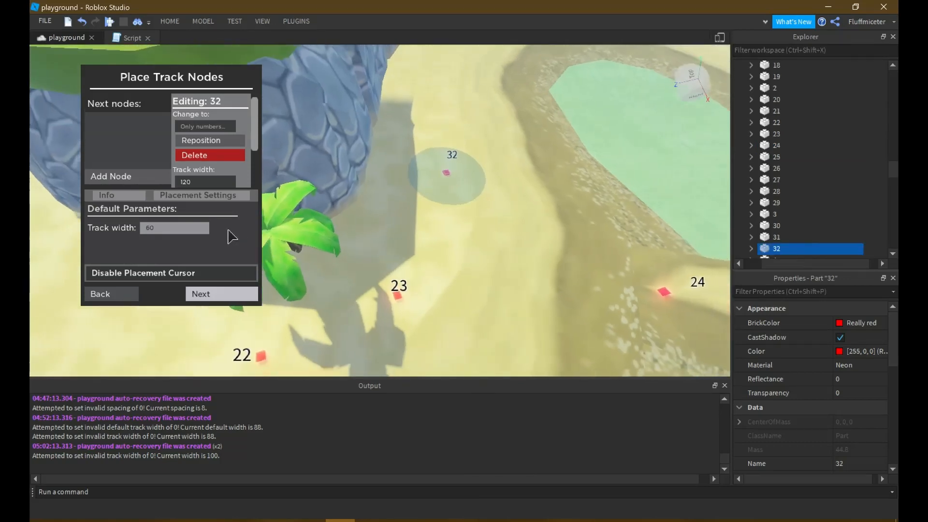
pyautogui.moveTo(493, 202); pyautogui.dragTo(502, 202, button='right')
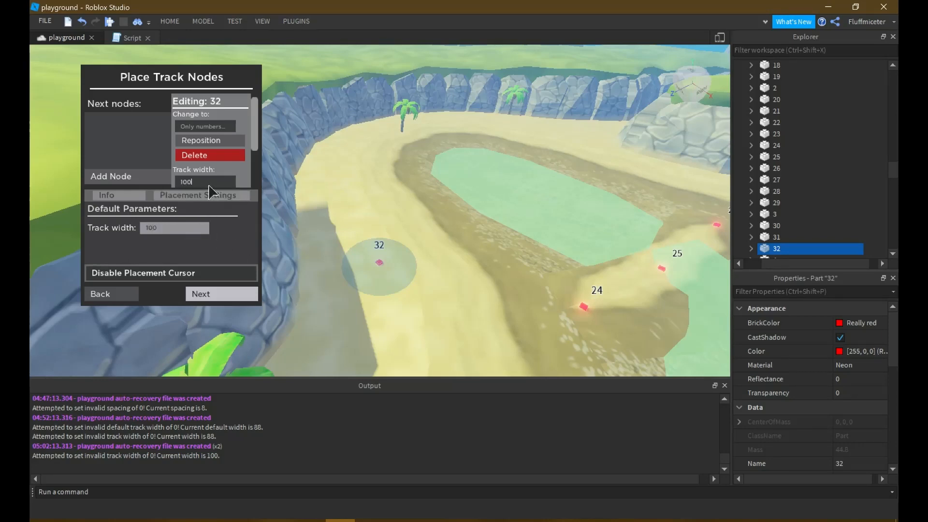
pyautogui.press('Return')
# Add node 32 as a second next node of node 23 to create the fork
pyautogui.moveTo(395, 166); pyautogui.dragTo(402, 184, button='right')
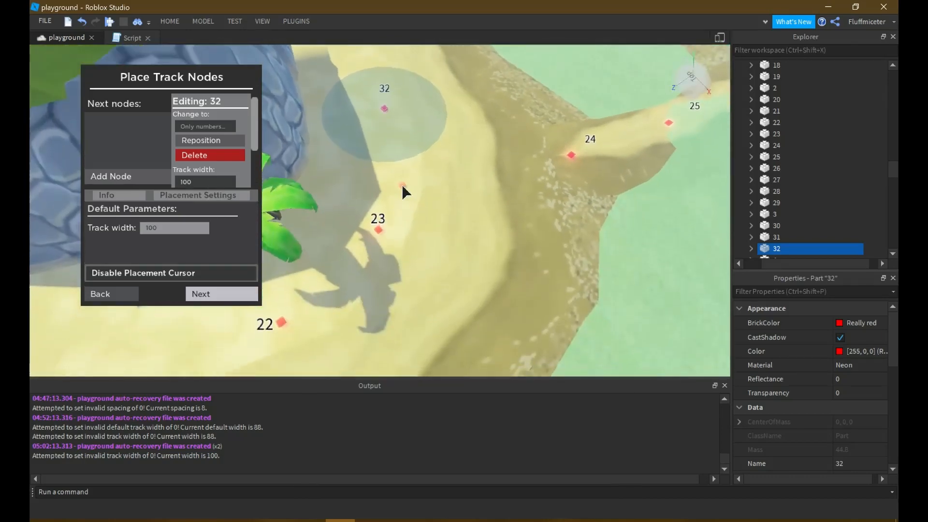
pyautogui.scroll(3, 402, 185)
pyautogui.click(374, 237)
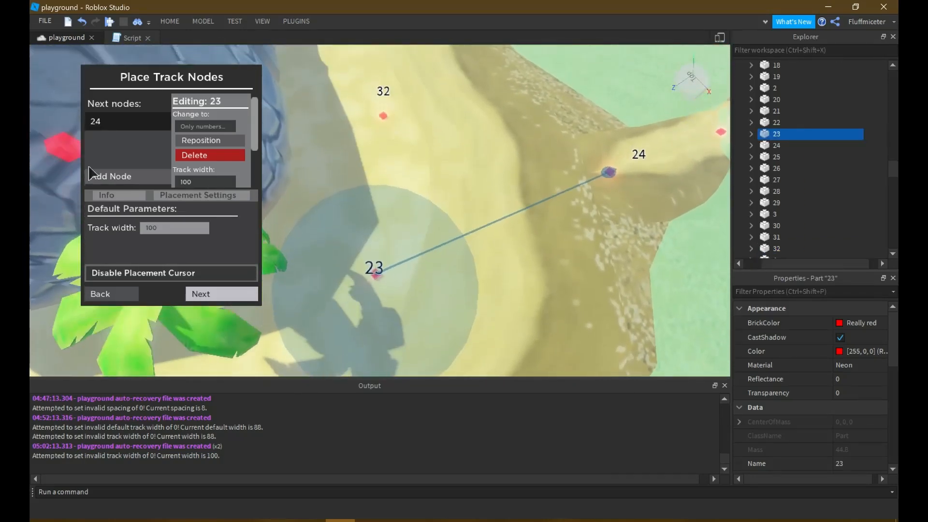
pyautogui.click(123, 176)
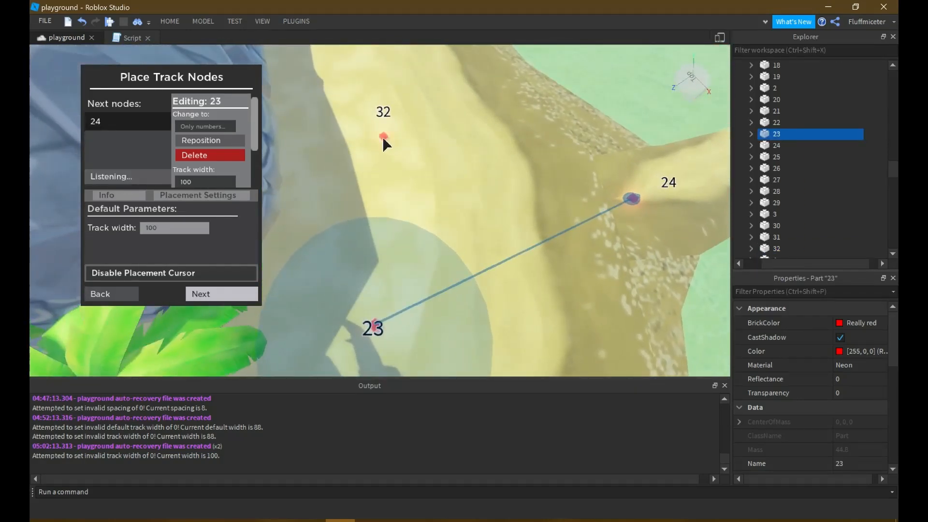
pyautogui.click(382, 136)
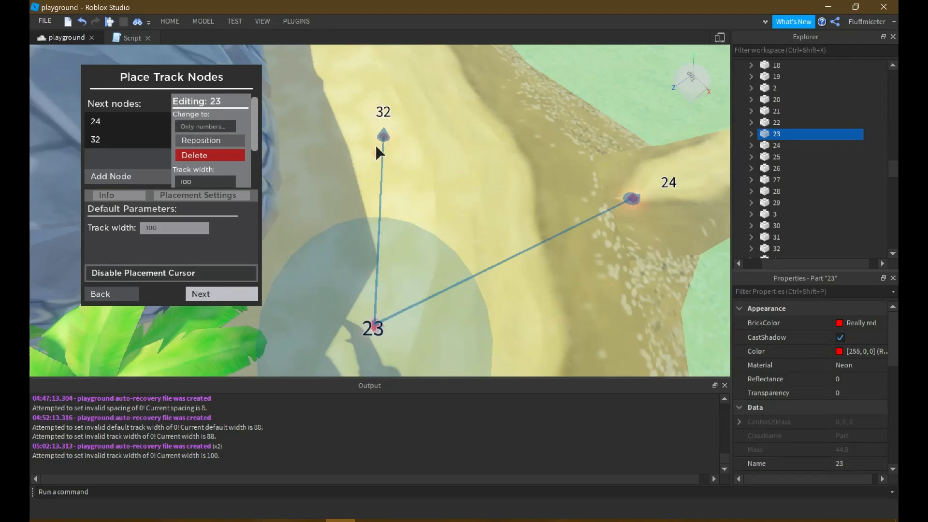
# Deselect node 23 and place track node 33 beyond node 32 along the beach beside the rock wall
pyautogui.moveTo(456, 128); pyautogui.dragTo(483, 252, button='right')
pyautogui.scroll(2, 486, 256)
pyautogui.scroll(-4, 486, 256)
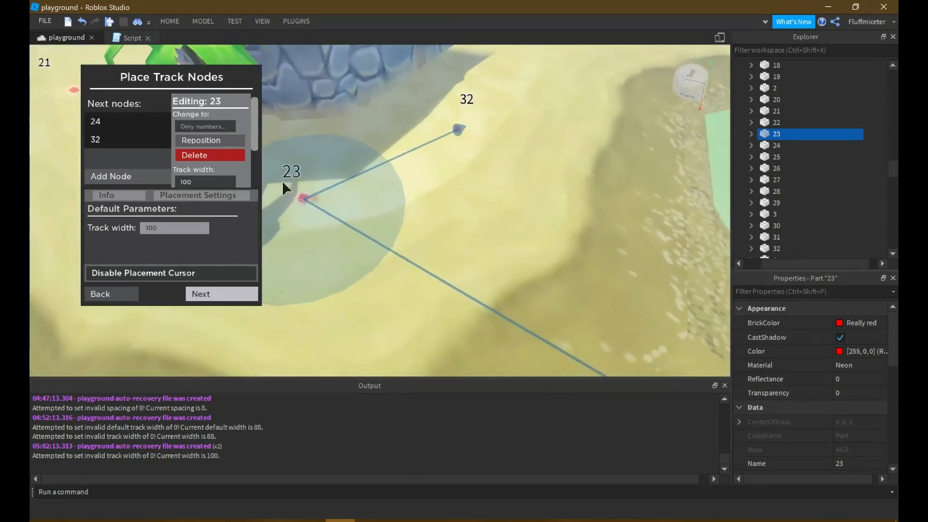
pyautogui.press('w')
pyautogui.press('d')
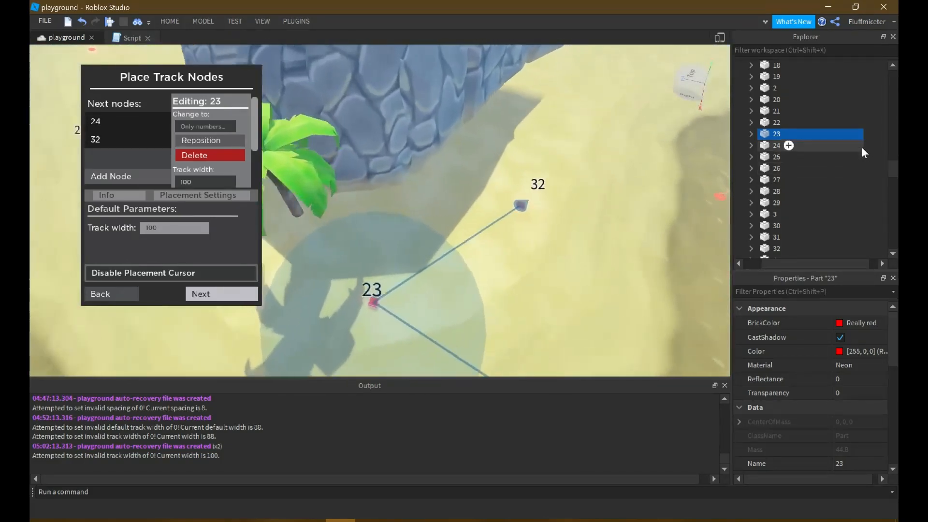
pyautogui.click(880, 132)
pyautogui.moveTo(453, 222); pyautogui.dragTo(456, 219, button='right')
pyautogui.press('w')
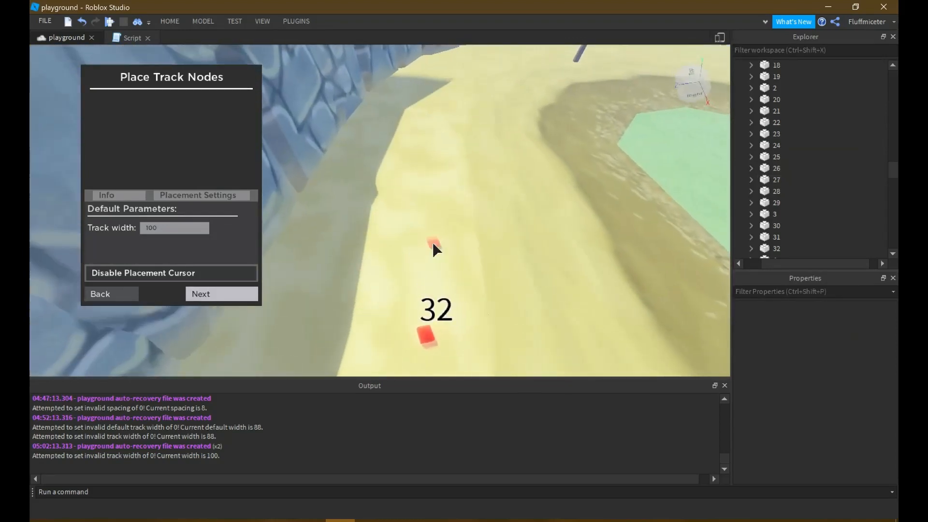
pyautogui.click(445, 190)
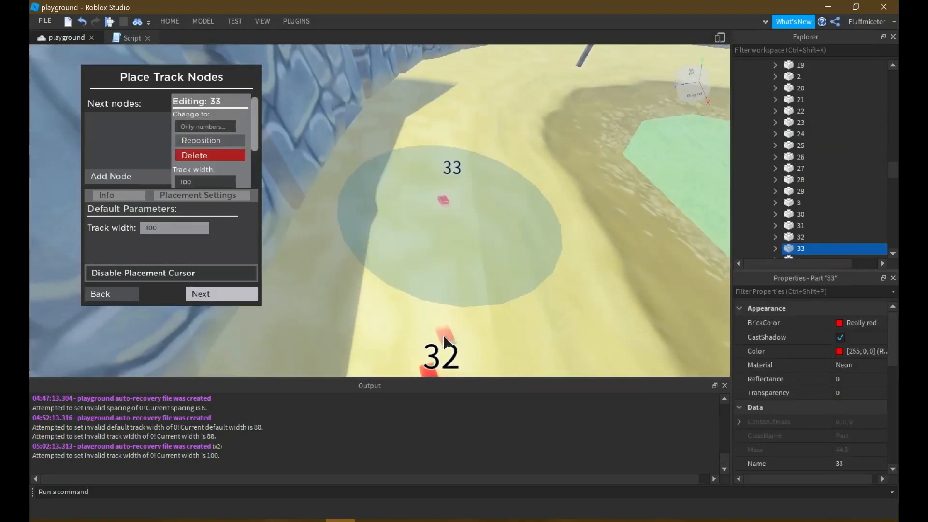
pyautogui.click(443, 198)
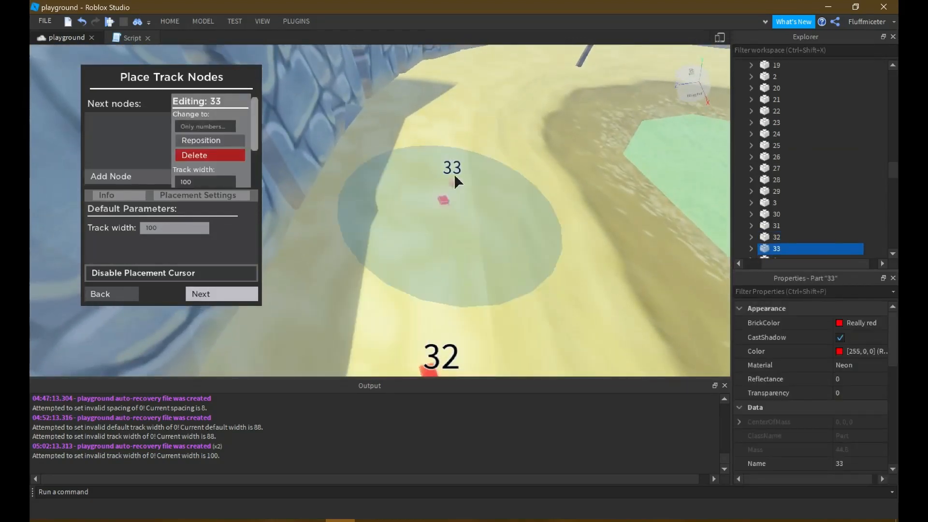
# Place track nodes 34 and 35 along the beach towards the palm tree by the pond
pyautogui.press('w')
pyautogui.click(478, 165)
pyautogui.moveTo(477, 164); pyautogui.dragTo(456, 152, button='right')
pyautogui.press('w')
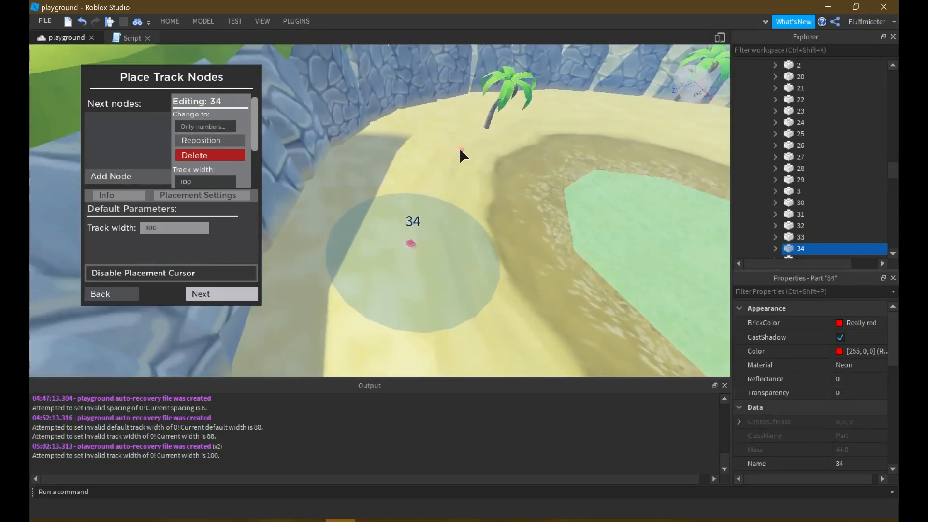
pyautogui.click(435, 146)
pyautogui.press('w')
pyautogui.moveTo(446, 144)
pyautogui.mouseDown(button='right')
pyautogui.moveTo(471, 163)
pyautogui.moveTo(436, 157)
pyautogui.mouseUp(button='right')
pyautogui.press('s')
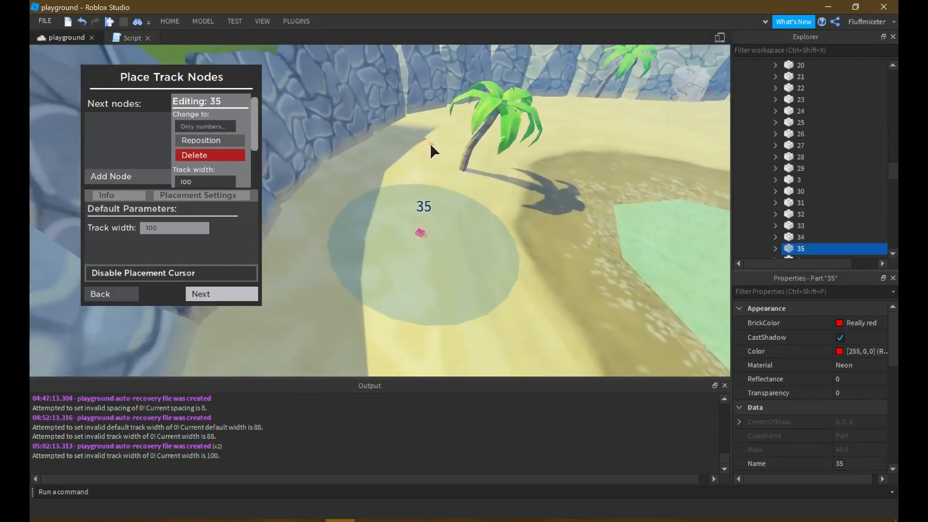
# Undo the latest track node placements
pyautogui.press('s')
pyautogui.moveTo(514, 175); pyautogui.dragTo(515, 175, button='right')
pyautogui.hotkey('ctrl', 'z')
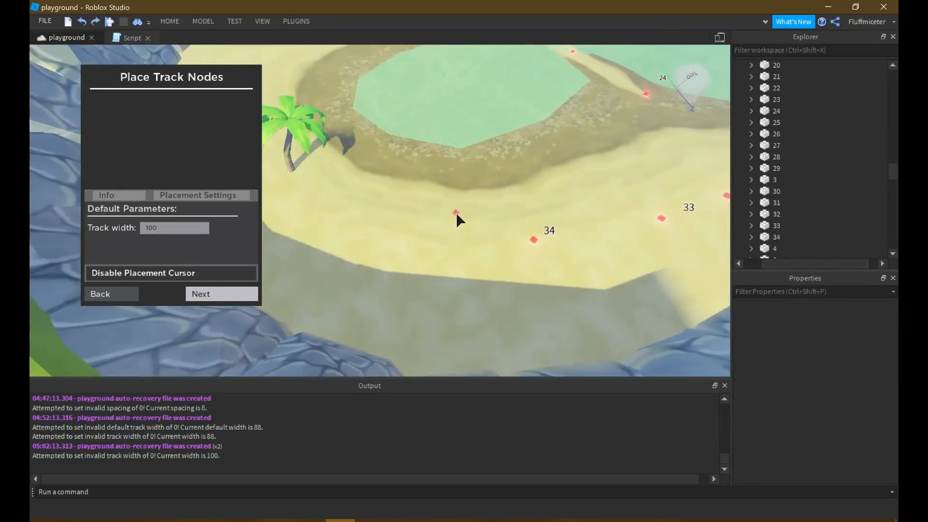
pyautogui.hotkey('ctrl', 'z')
# Place track nodes 34 and 35 around the pond's outer bend, with node 35 at the edge of the wall's shadow
pyautogui.moveTo(491, 215); pyautogui.dragTo(480, 254, button='right')
pyautogui.press('s')
pyautogui.click(483, 254)
pyautogui.click(406, 256)
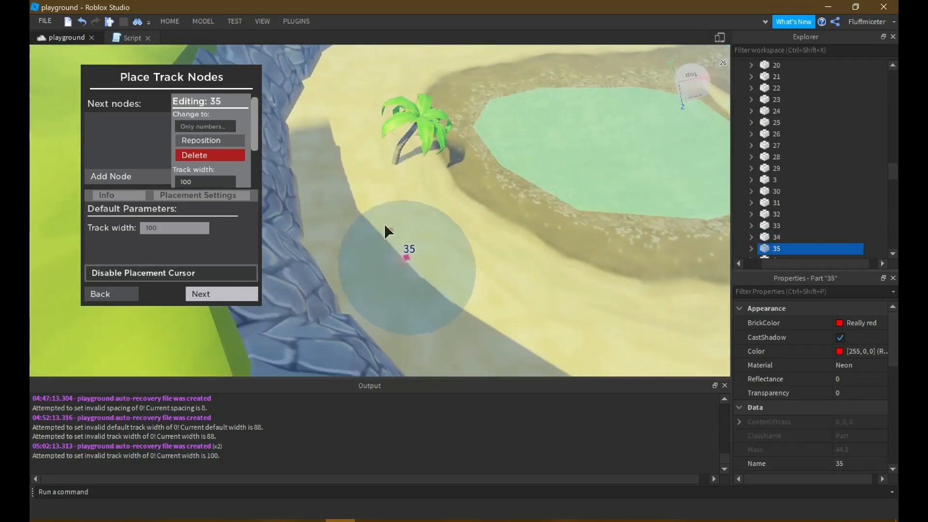
# Place track node 36 between the rock wall and the palm tree, and node 37 on the sand beyond the palm
pyautogui.scroll(2, 363, 211)
pyautogui.click(347, 172)
pyautogui.scroll(4, 356, 122)
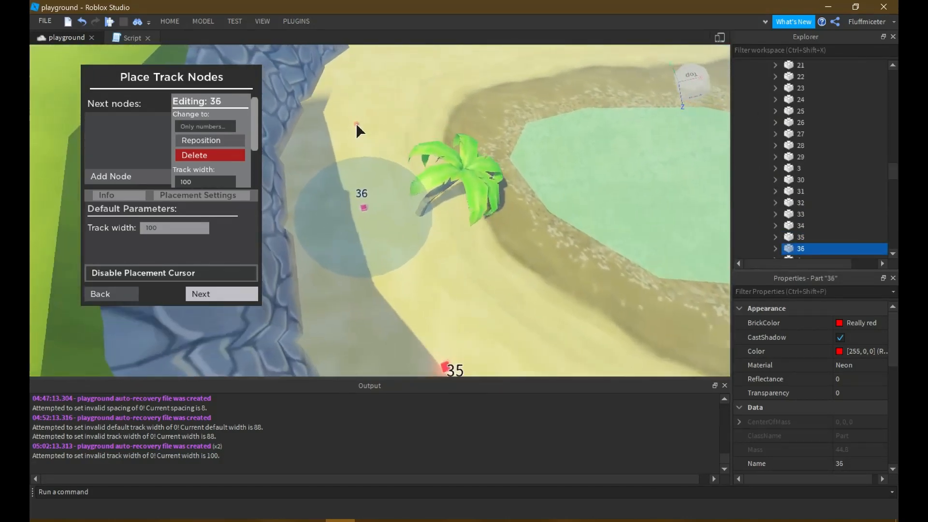
pyautogui.scroll(5, 413, 208)
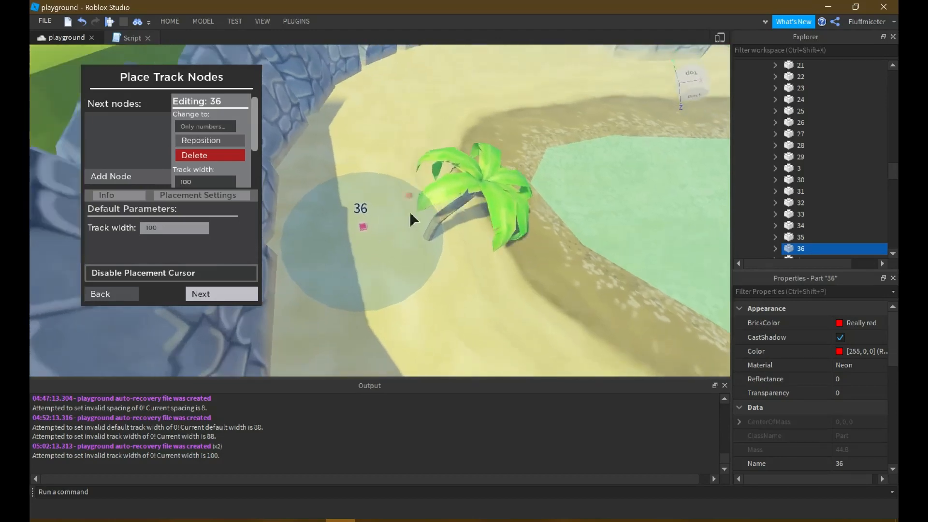
pyautogui.press('e')
pyautogui.scroll(-3, 397, 193)
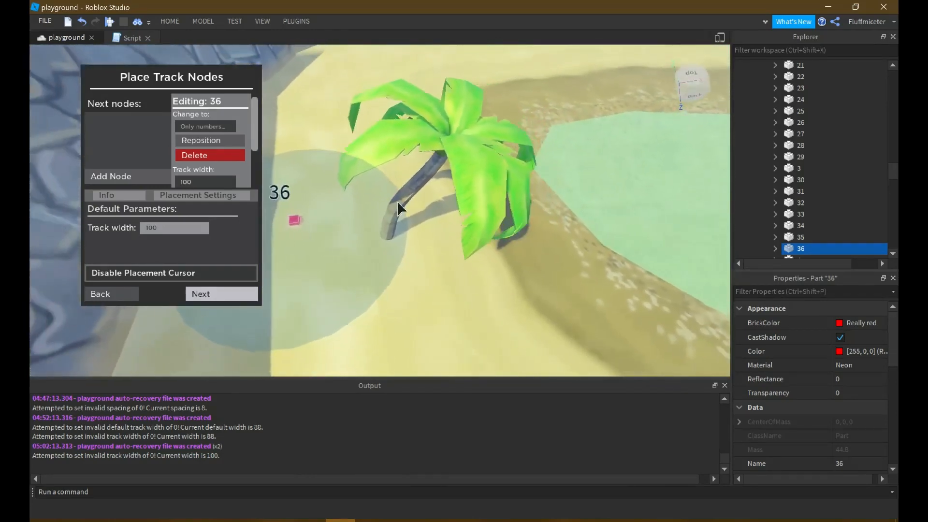
pyautogui.press('a')
pyautogui.scroll(2, 401, 165)
pyautogui.press('e')
pyautogui.click(394, 168)
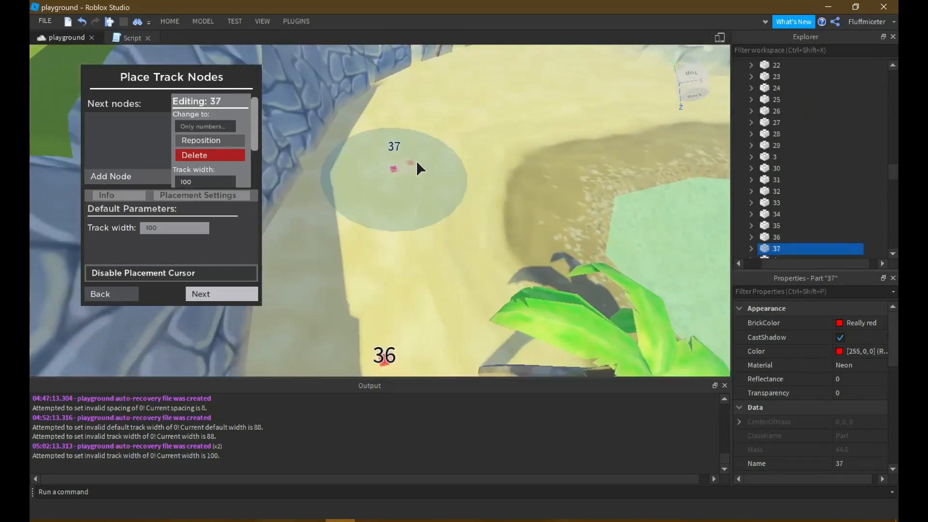
# Place track nodes 38 and 39 around the pond's far bend towards the passage between the rocks
pyautogui.scroll(-2, 435, 152)
pyautogui.press('e')
pyautogui.click(462, 135)
pyautogui.press('w')
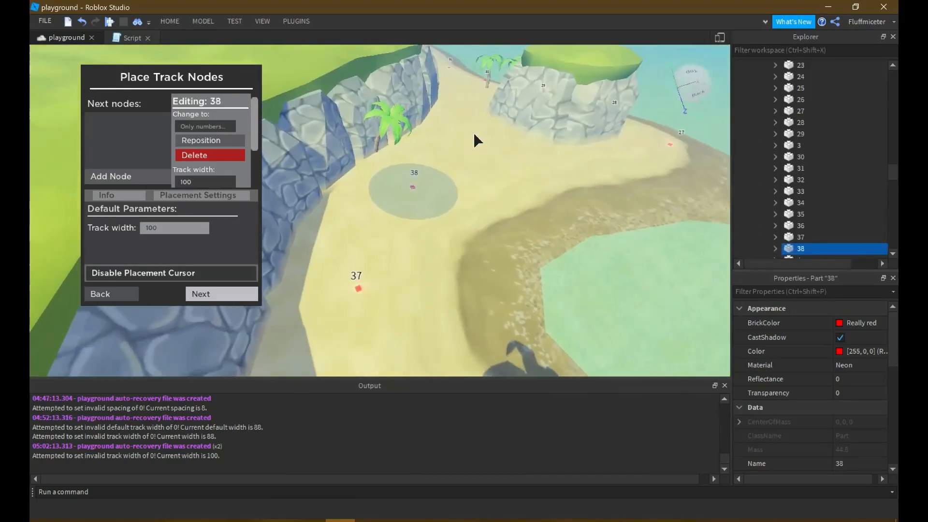
pyautogui.click(463, 150)
pyautogui.press('w')
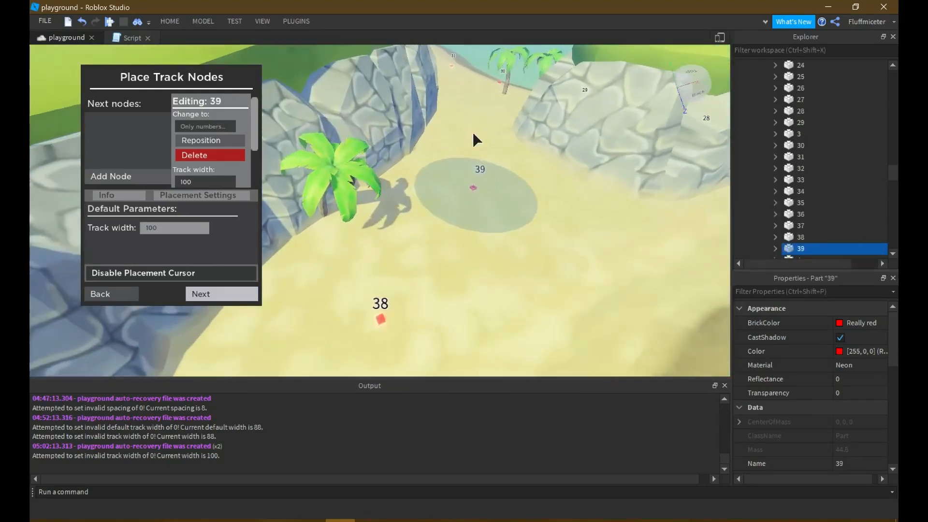
# Place track nodes 40 and 41 through the passage between the rocks, heading towards node 31
pyautogui.click(473, 130)
pyautogui.press('w')
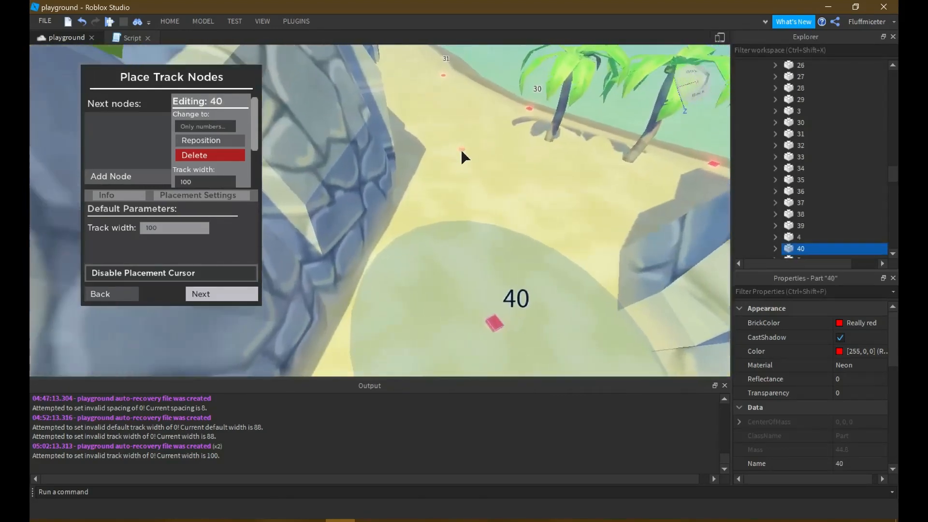
pyautogui.click(468, 143)
pyautogui.press('w')
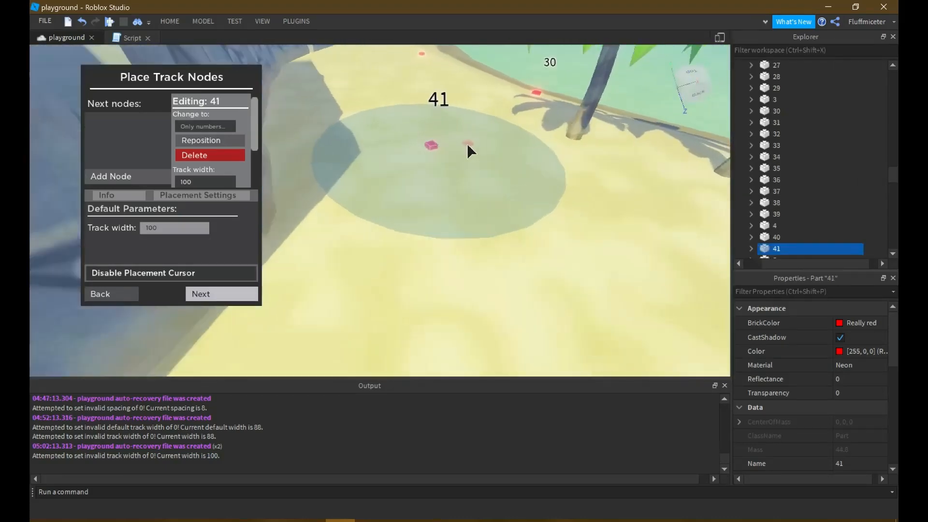
pyautogui.press('w')
pyautogui.press('s')
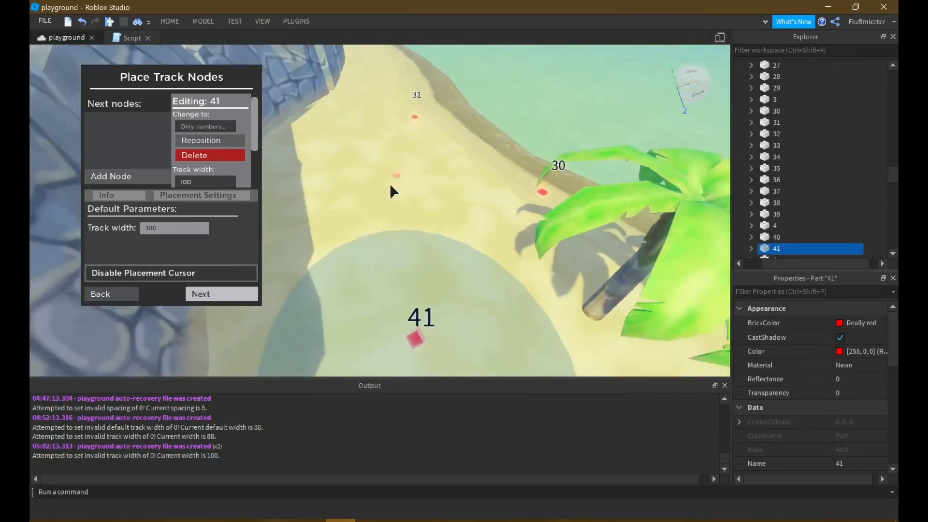
pyautogui.press('w')
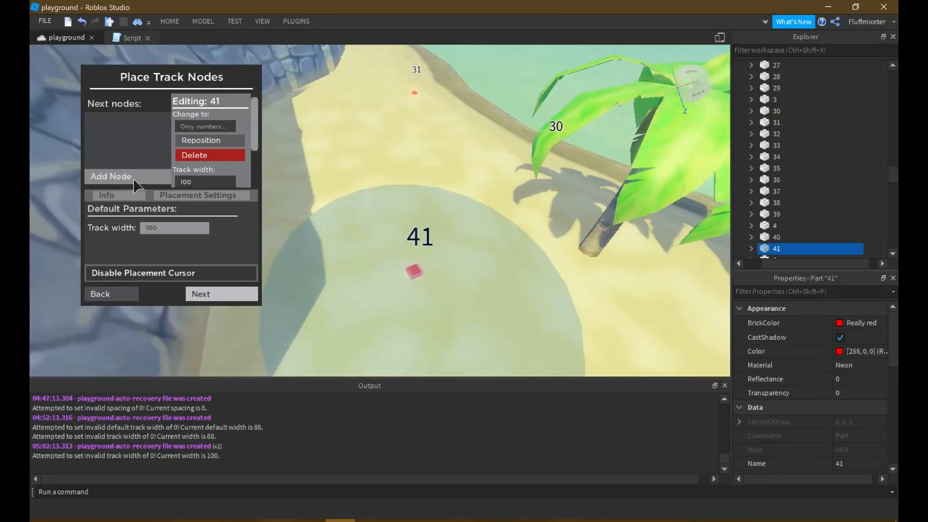
# Add node 31 as the next node of node 41
pyautogui.click(127, 176)
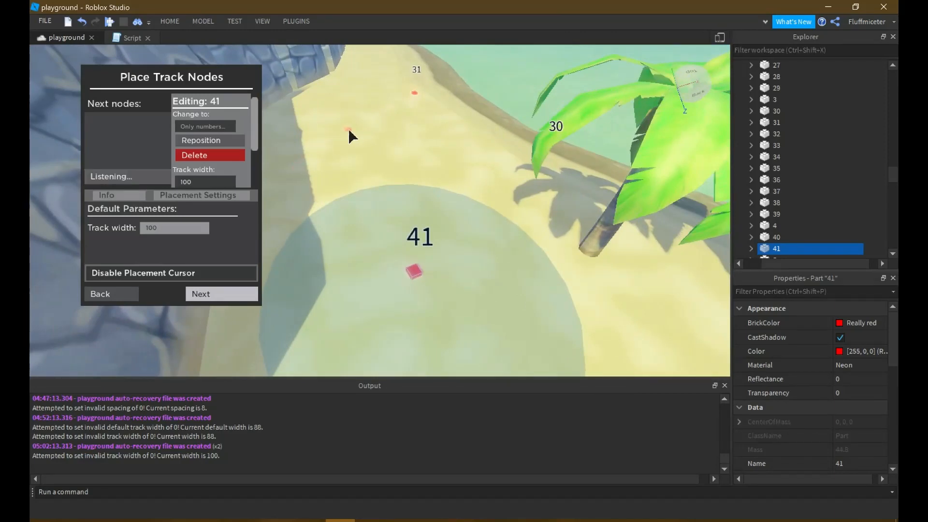
pyautogui.click(415, 91)
pyautogui.press('w')
pyautogui.press('w')
pyautogui.moveTo(378, 104); pyautogui.dragTo(379, 104, button='right')
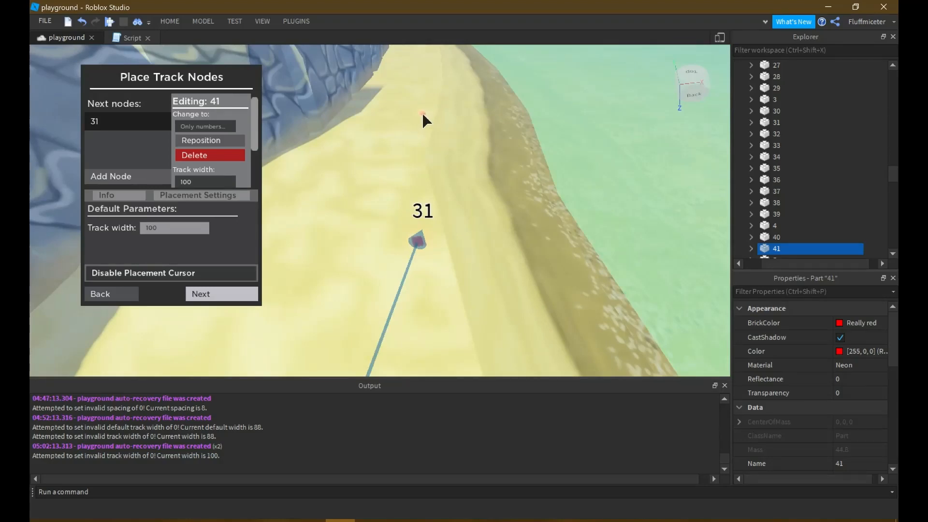
# Place track node 42 on the sand beyond node 31 and select node 41 to check its next nodes
pyautogui.click(422, 112)
pyautogui.moveTo(426, 125); pyautogui.dragTo(426, 125, button='right')
pyautogui.click(313, 152)
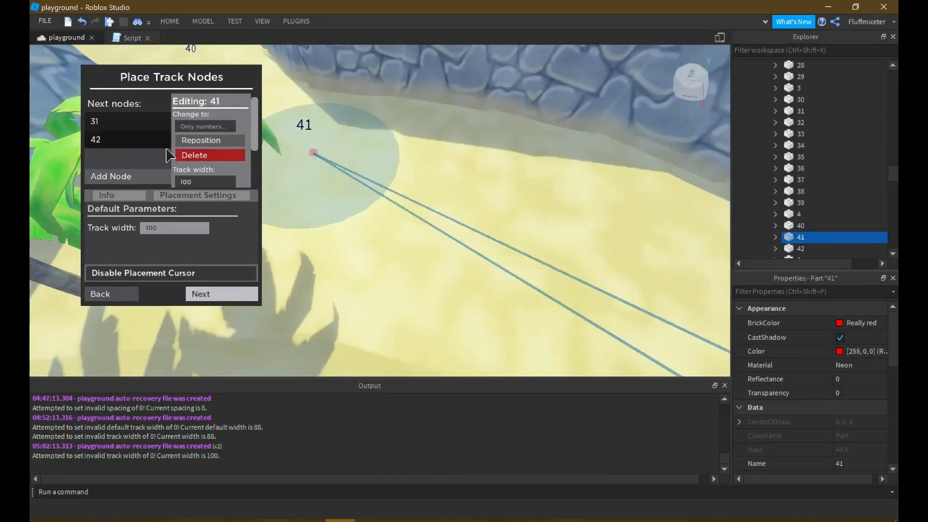
pyautogui.moveTo(346, 166); pyautogui.dragTo(346, 165, button='right')
# Remove node 32 from the next nodes of node 31
pyautogui.click(460, 189)
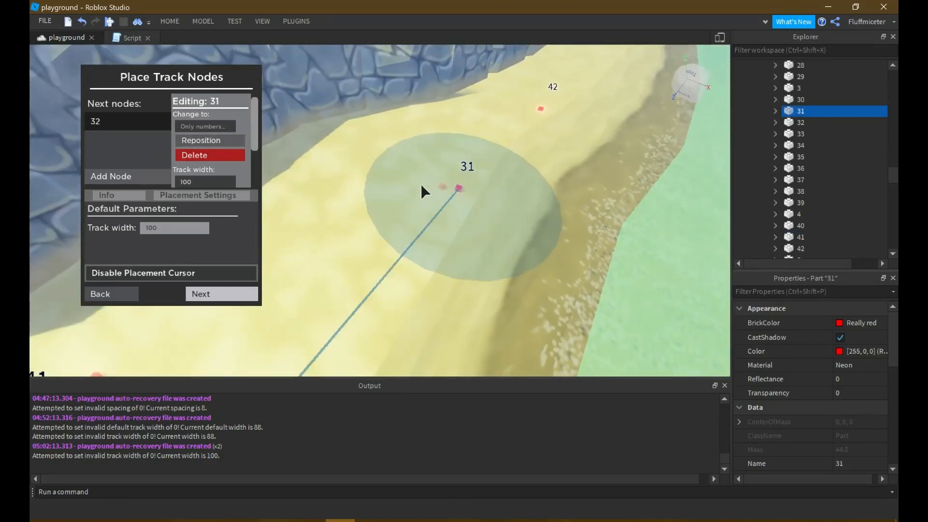
pyautogui.moveTo(492, 223); pyautogui.dragTo(344, 188, button='right')
pyautogui.press('w')
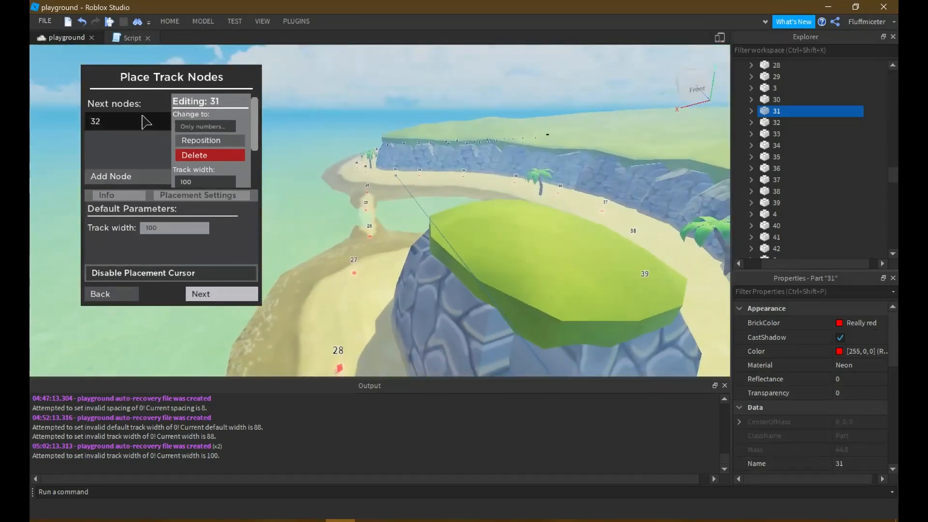
pyautogui.click(137, 124)
pyautogui.moveTo(417, 245)
pyautogui.mouseDown(button='right')
pyautogui.moveTo(579, 236)
pyautogui.moveTo(417, 245)
pyautogui.mouseUp(button='right')
pyautogui.press('w')
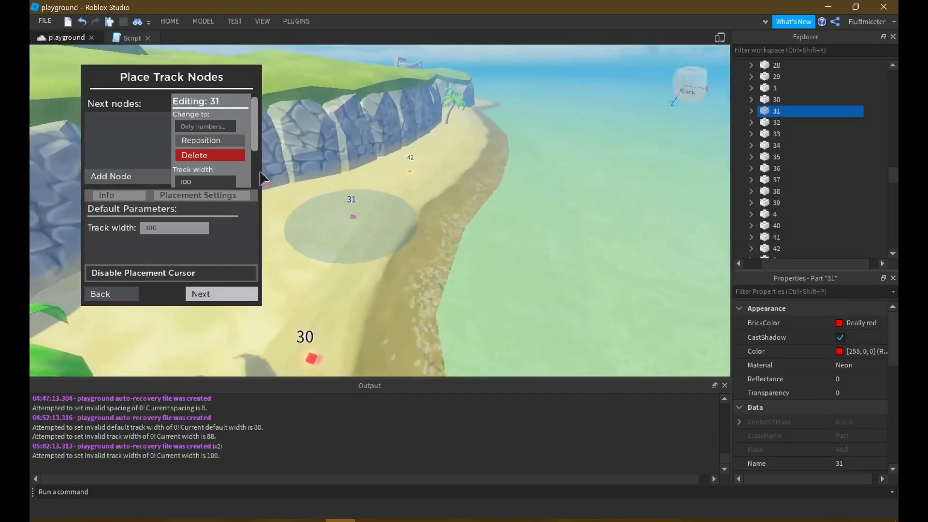
# Add node 42 as the next node of node 31
pyautogui.click(145, 177)
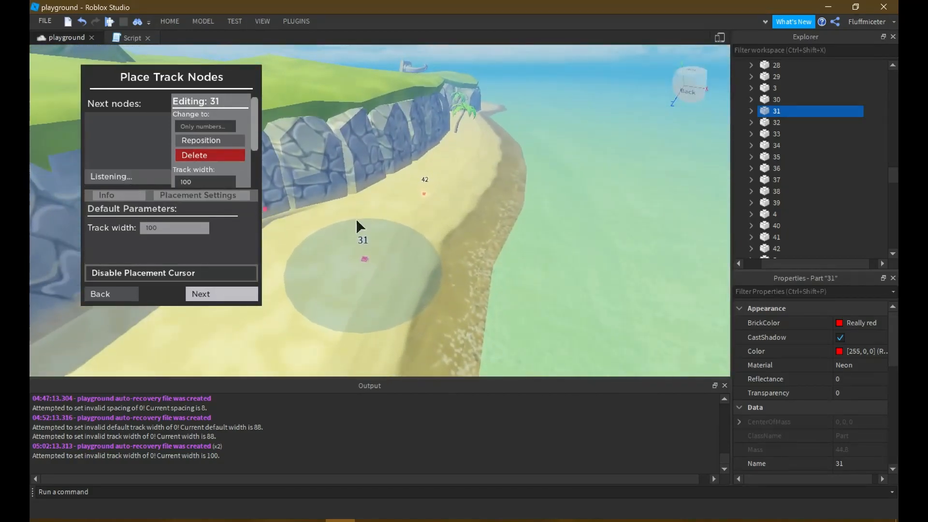
pyautogui.click(424, 195)
pyautogui.moveTo(495, 196)
pyautogui.mouseDown(button='right')
pyautogui.moveTo(470, 173)
pyautogui.moveTo(432, 189)
pyautogui.mouseUp(button='right')
pyautogui.press('w')
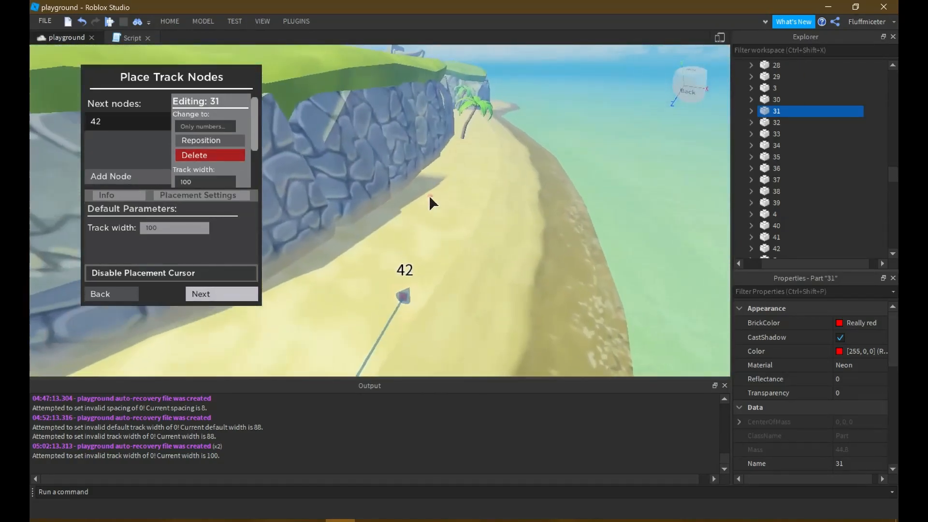
pyautogui.click(467, 199)
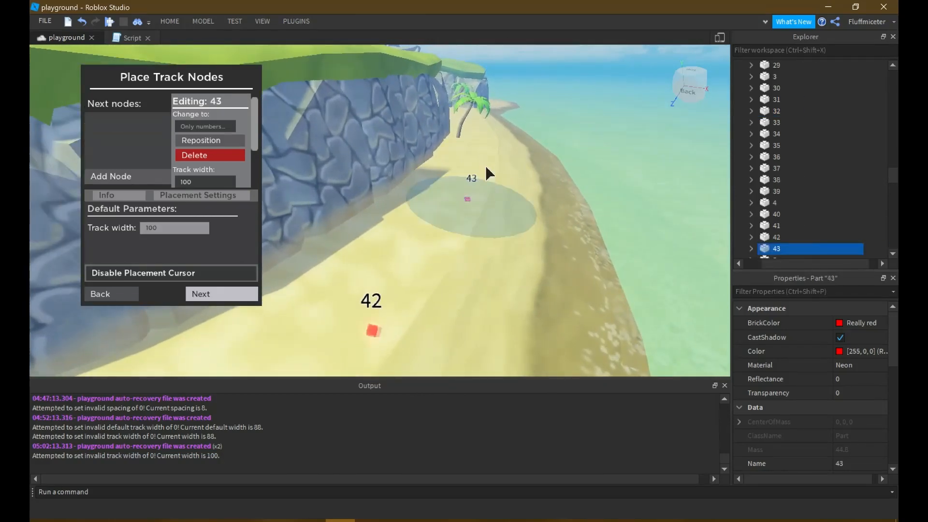
pyautogui.click(481, 140)
pyautogui.press('w')
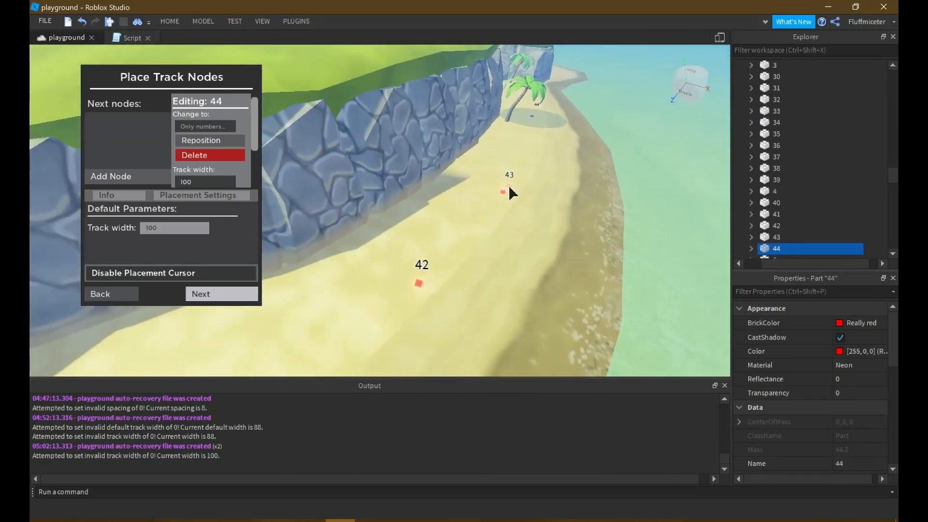
pyautogui.hotkey('ctrl', 'z')
pyautogui.hotkey('ctrl', 'z')
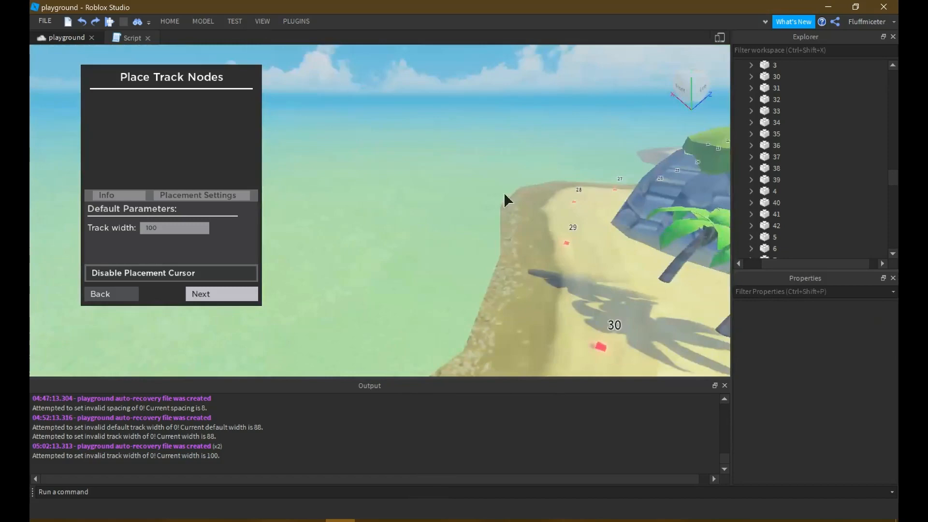
# Select node 24 at the start of the narrow sand bridge and examine its boost and node stage options
pyautogui.press('w')
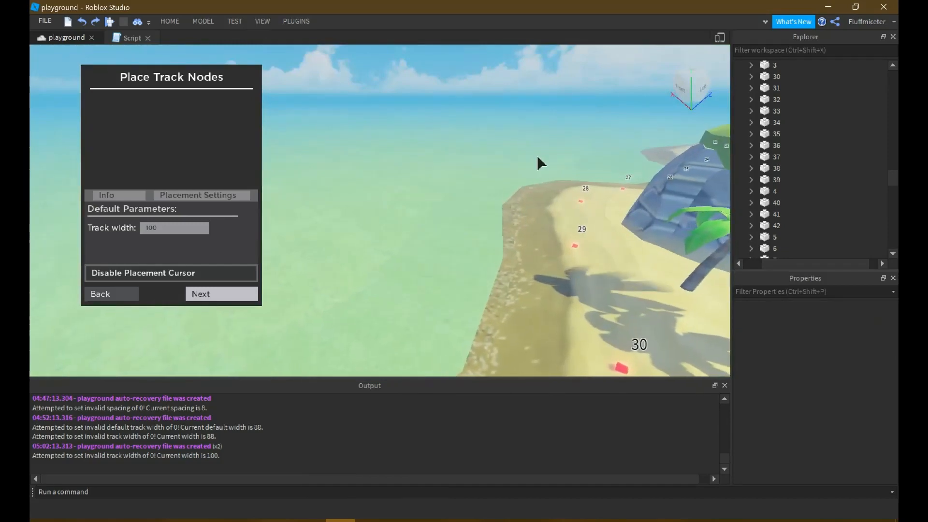
pyautogui.moveTo(538, 155); pyautogui.dragTo(526, 185, button='right')
pyautogui.press('w')
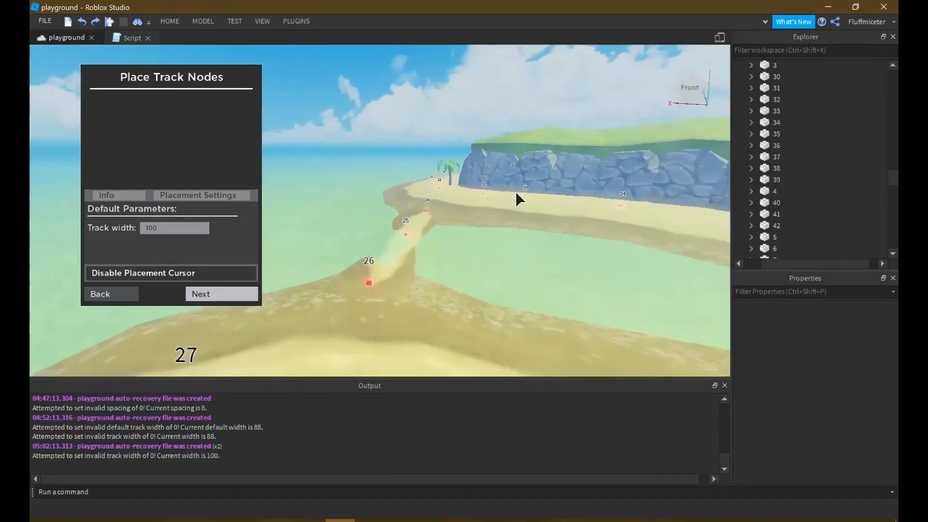
pyautogui.moveTo(486, 210); pyautogui.dragTo(481, 216, button='right')
pyautogui.press('a')
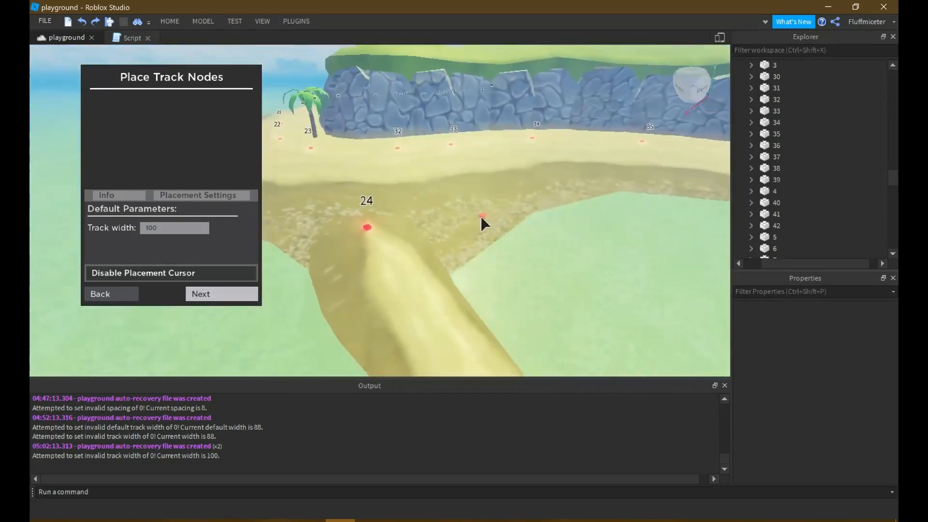
pyautogui.moveTo(422, 246); pyautogui.dragTo(418, 251, button='right')
pyautogui.press('a')
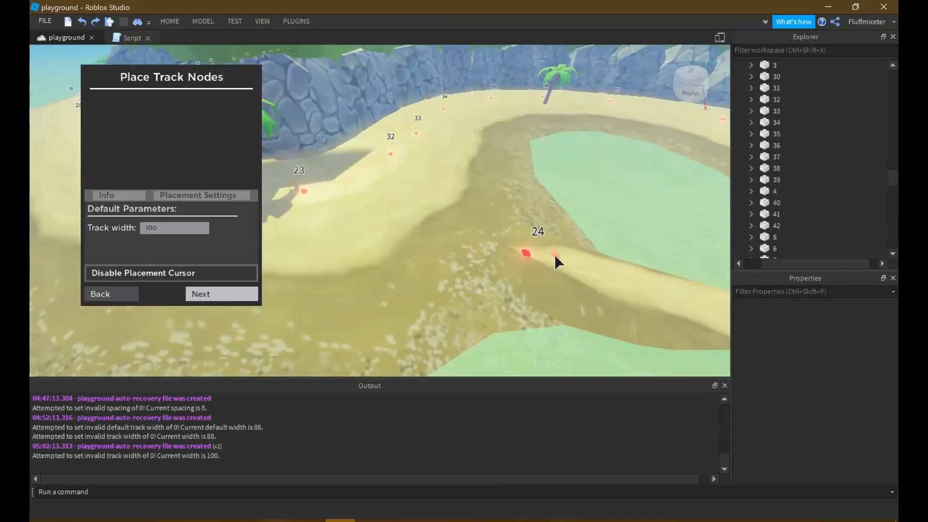
pyautogui.click(529, 253)
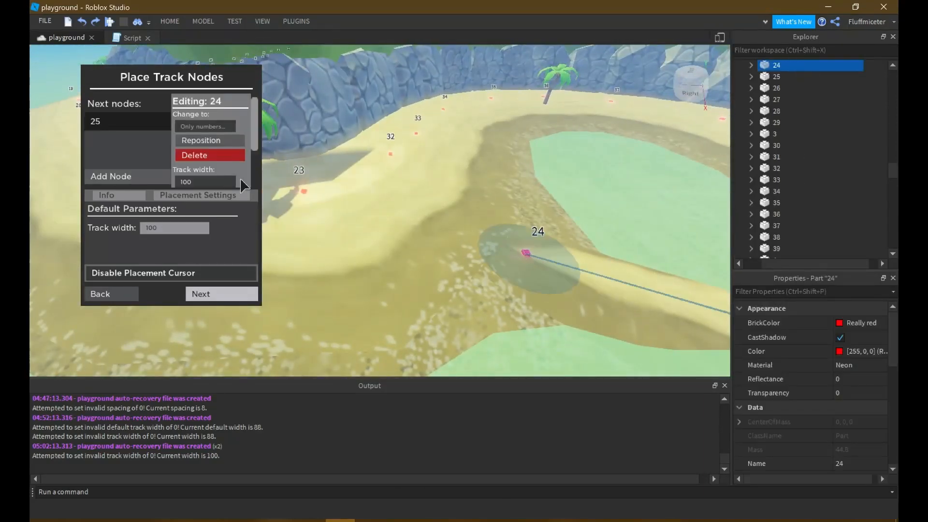
pyautogui.scroll(-2, 203, 157)
pyautogui.scroll(-1, 202, 153)
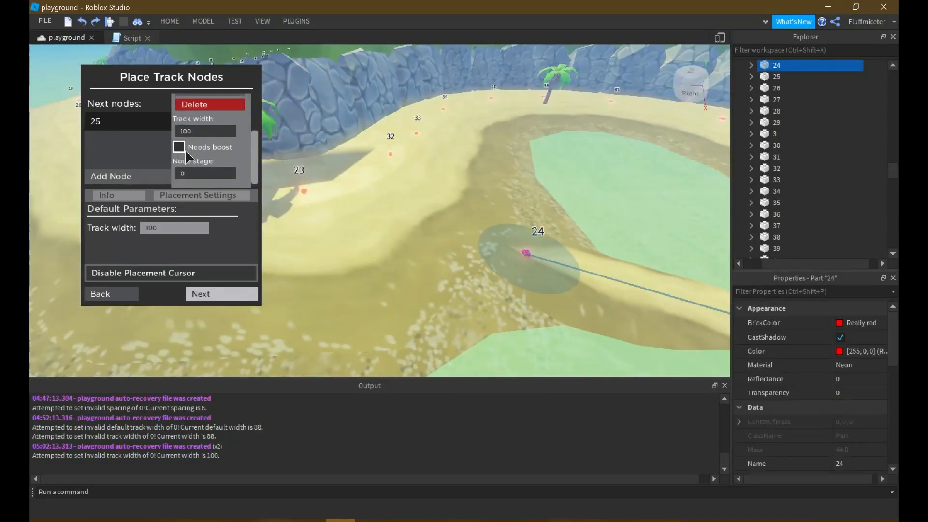
# Select node 23 and examine the fork where the track splits towards nodes 24 and 32
pyautogui.press('a')
pyautogui.moveTo(411, 164); pyautogui.dragTo(409, 208, button='right')
pyautogui.press('w')
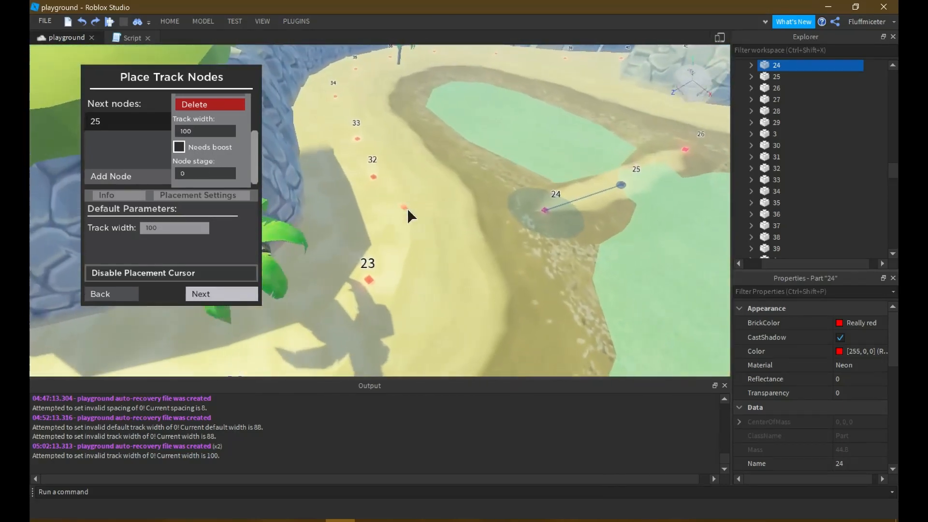
pyautogui.click(385, 292)
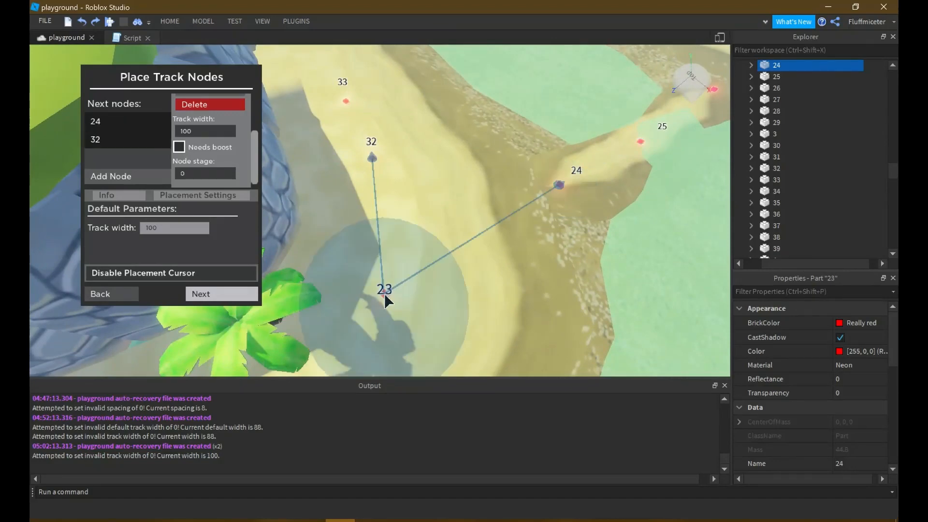
pyautogui.moveTo(392, 221); pyautogui.dragTo(567, 167, button='right')
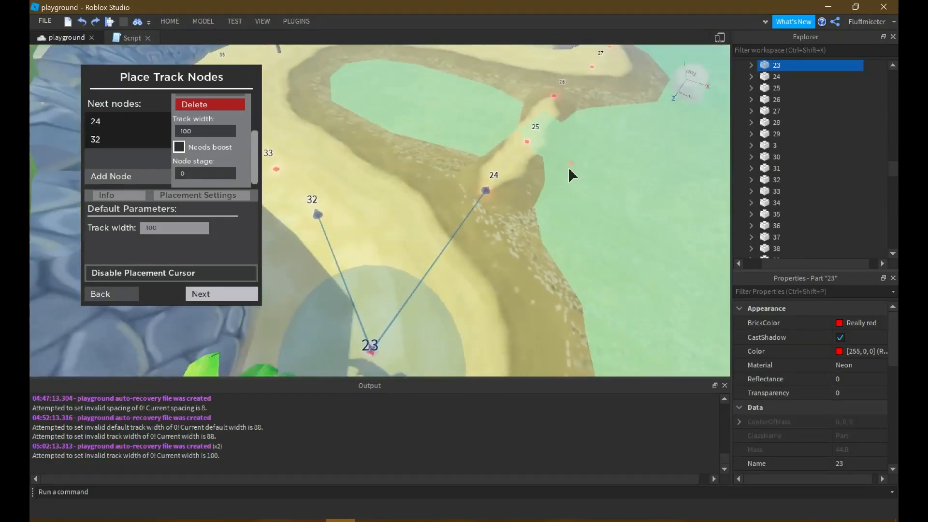
pyautogui.moveTo(387, 320); pyautogui.dragTo(387, 320, button='right')
pyautogui.press('w')
pyautogui.press('s')
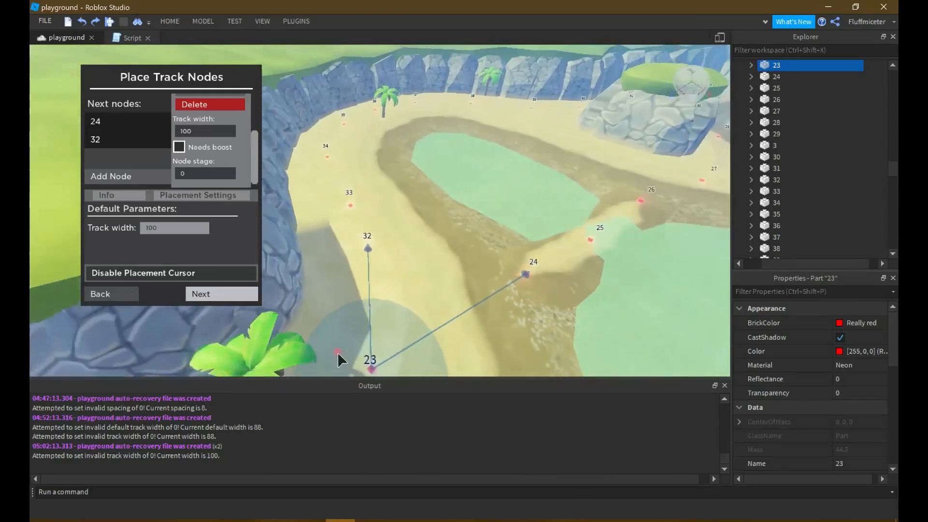
pyautogui.press('w')
pyautogui.press('d')
pyautogui.press('s')
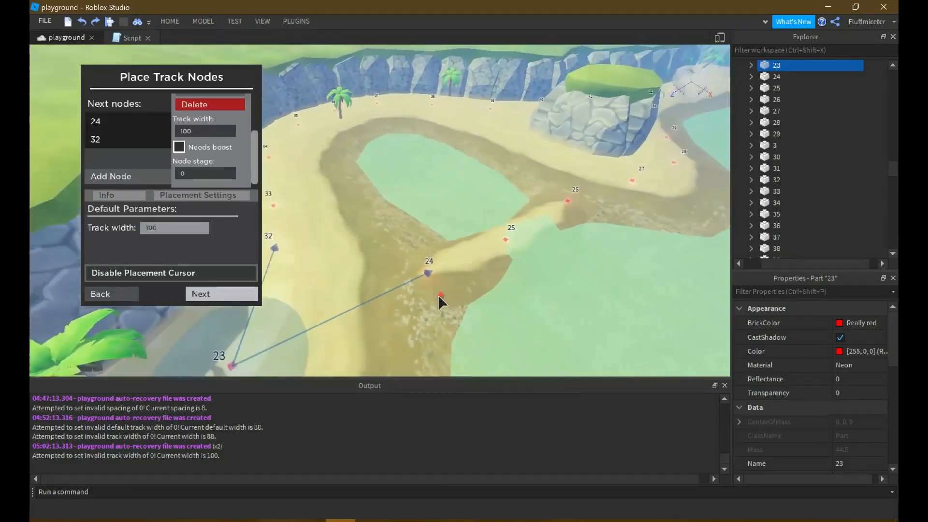
pyautogui.press('a')
pyautogui.press('w')
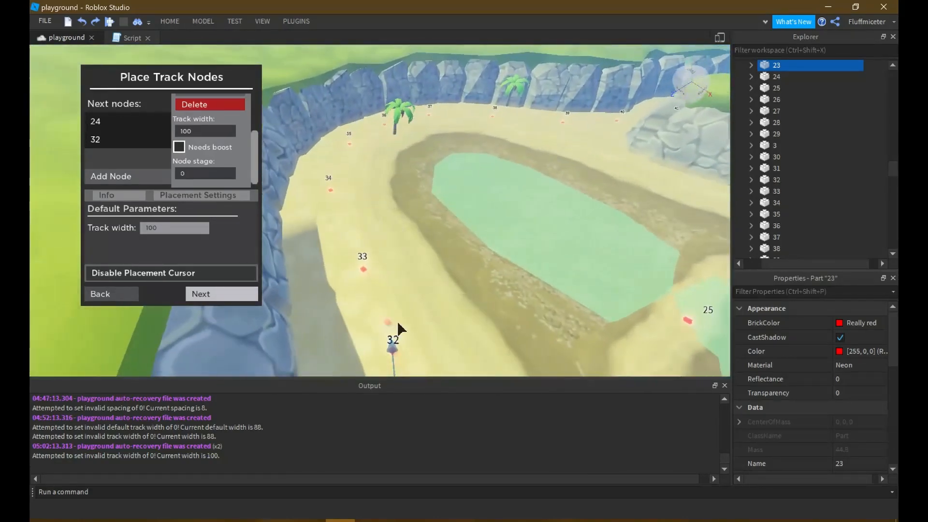
pyautogui.press('d')
pyautogui.press('s')
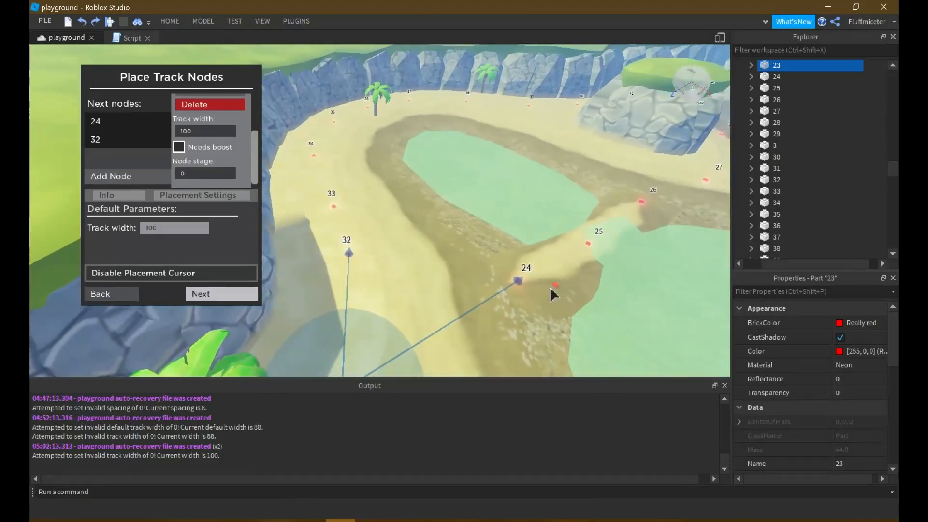
pyautogui.press('q')
pyautogui.press('w')
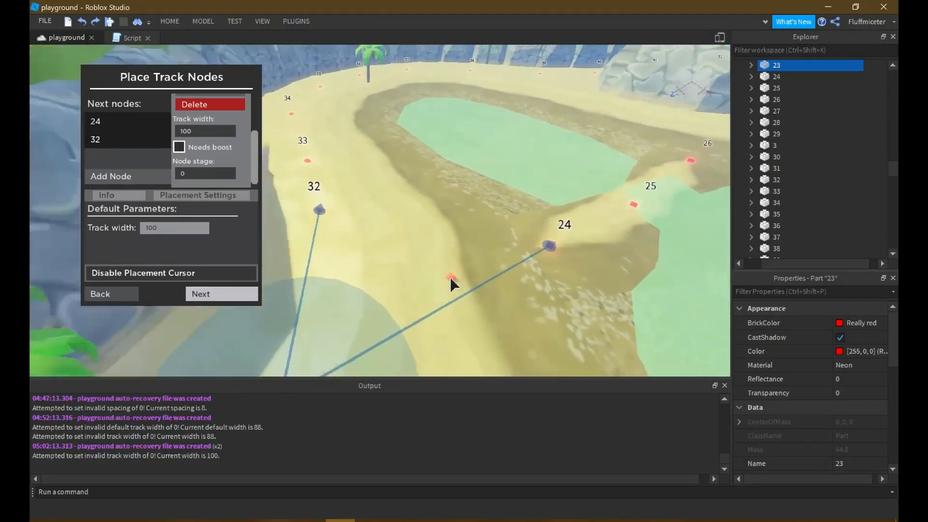
pyautogui.press('s')
pyautogui.press('a')
pyautogui.press('w')
pyautogui.press('d')
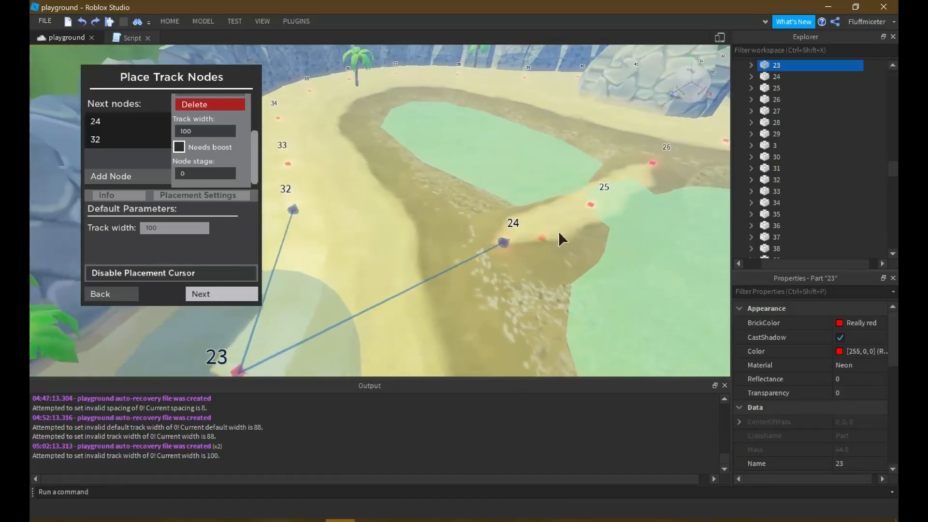
pyautogui.press('w')
pyautogui.press('s')
pyautogui.press('d')
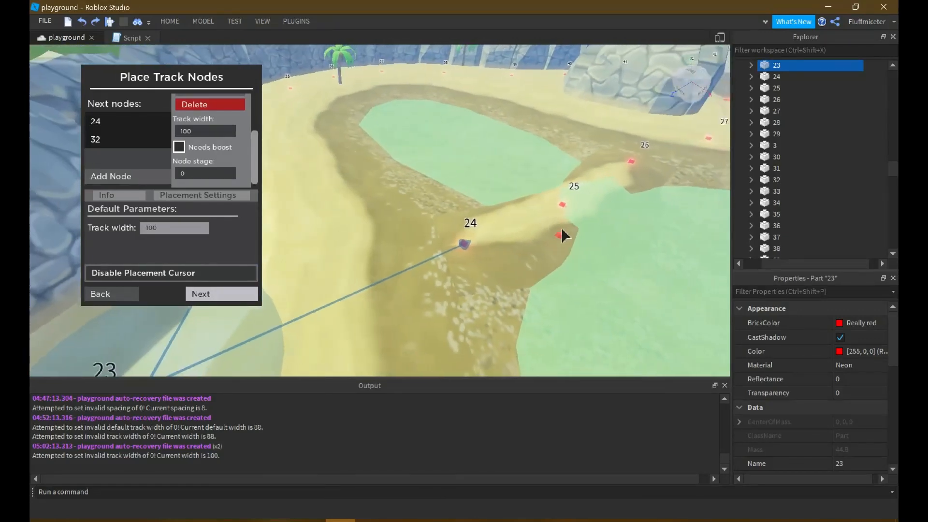
pyautogui.press('w')
pyautogui.moveTo(494, 248); pyautogui.dragTo(485, 259, button='right')
pyautogui.press('a')
pyautogui.press('w')
pyautogui.press('e')
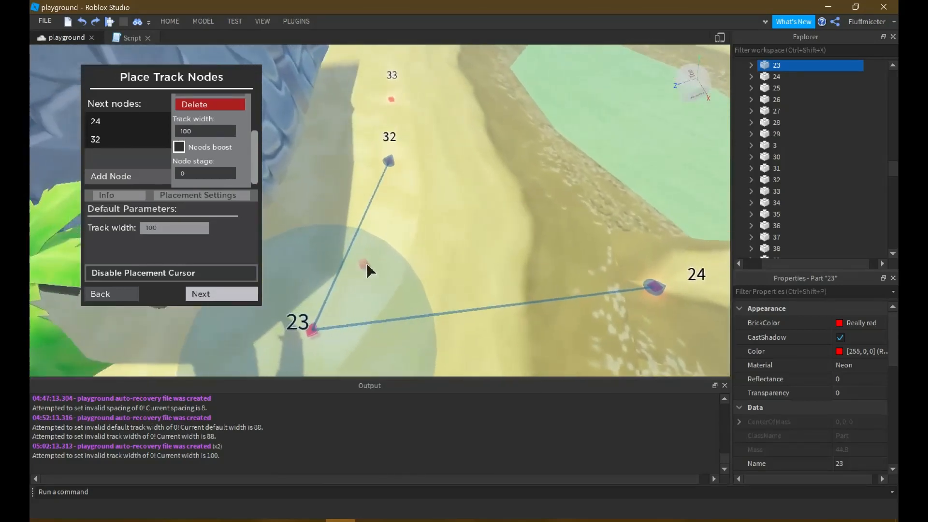
pyautogui.press('d')
pyautogui.press('s')
pyautogui.press('w')
pyautogui.press('d')
pyautogui.press('q')
pyautogui.press('d')
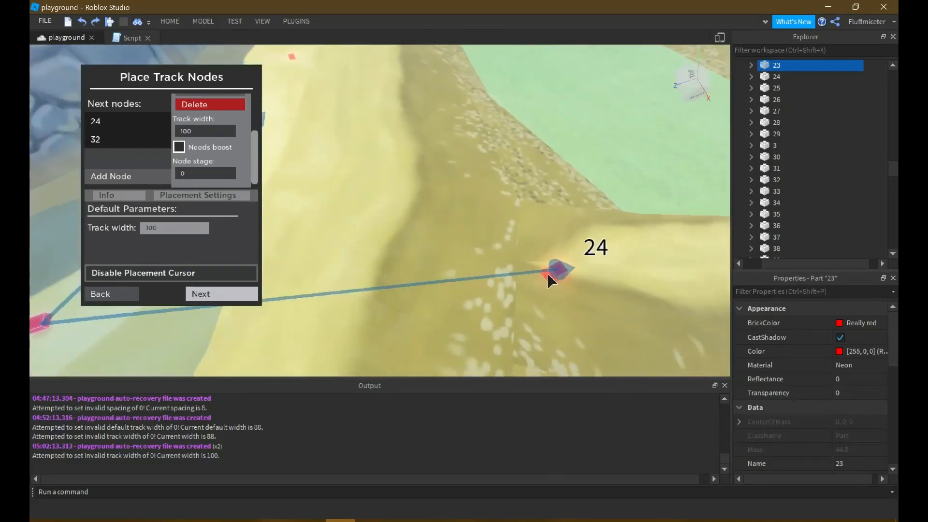
# Select node 24 and examine the shortcut branch leading over the sand bridge to node 25
pyautogui.click(560, 272)
pyautogui.moveTo(559, 273); pyautogui.dragTo(560, 272, button='right')
pyautogui.press('a')
pyautogui.press('w')
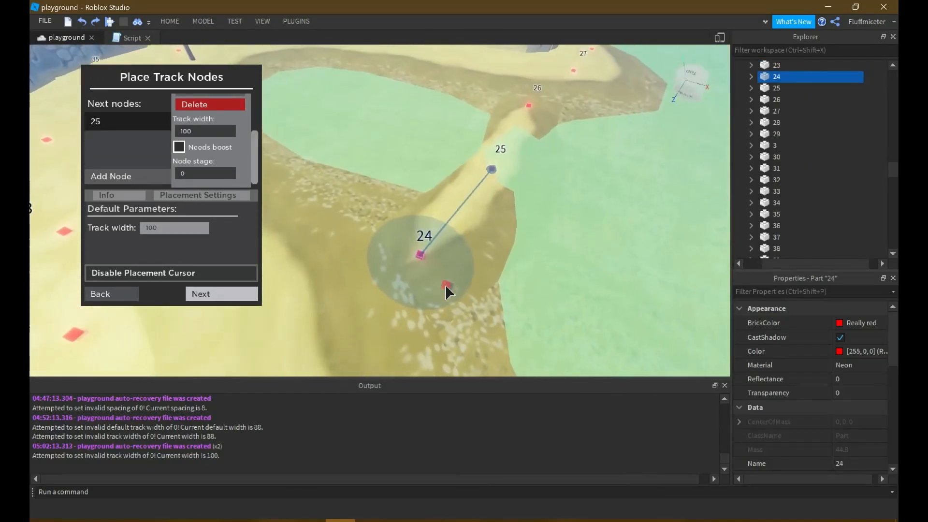
pyautogui.moveTo(550, 124); pyautogui.dragTo(551, 121, button='right')
pyautogui.press('a')
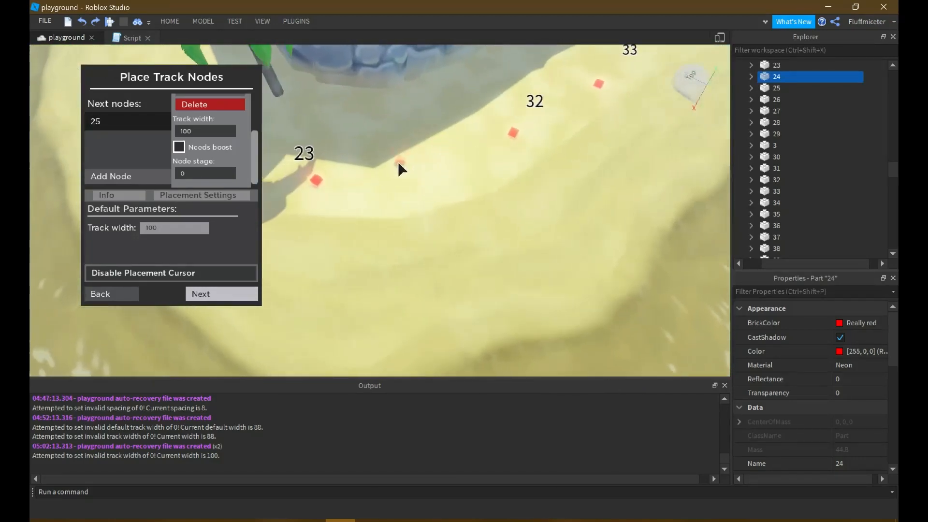
# Reselect node 23 and review its two outgoing branches from the approach near node 22 towards the pond
pyautogui.press('w')
pyautogui.click(358, 176)
pyautogui.press('s')
pyautogui.press('a')
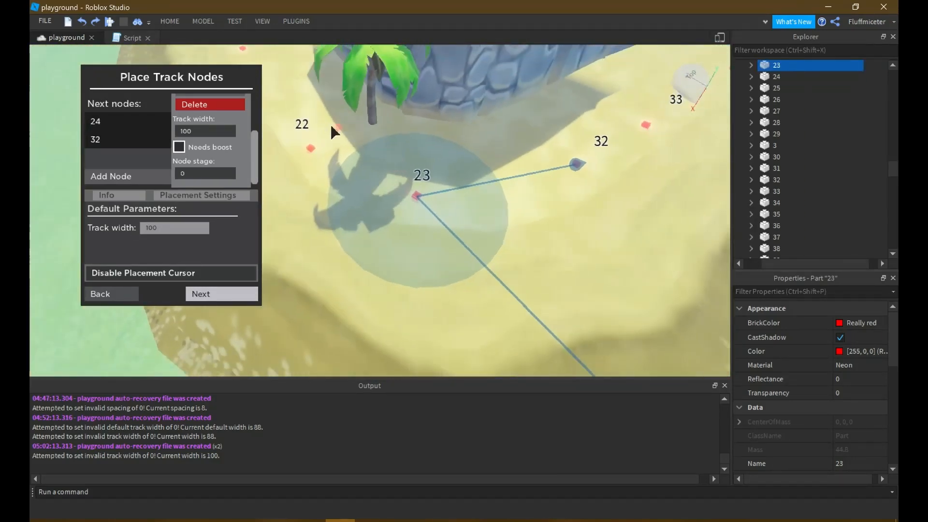
pyautogui.press('a')
pyautogui.press('e')
pyautogui.press('w')
pyautogui.moveTo(526, 245); pyautogui.dragTo(518, 245, button='right')
pyautogui.press('w')
pyautogui.press('w')
pyautogui.press('a')
pyautogui.press('s')
pyautogui.press('e')
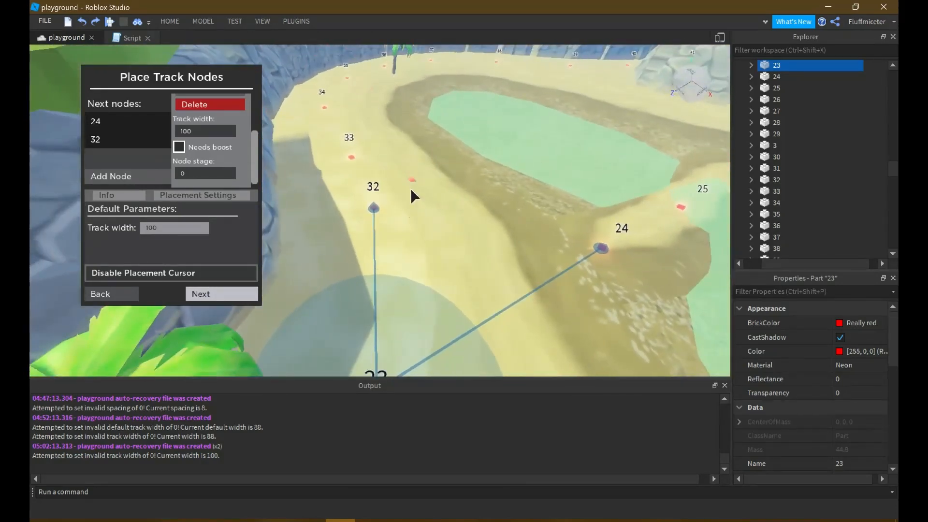
# Select node 32 and compare the start of the main route with the branch at node 24
pyautogui.press('w')
pyautogui.scroll(2, 379, 212)
pyautogui.click(380, 208)
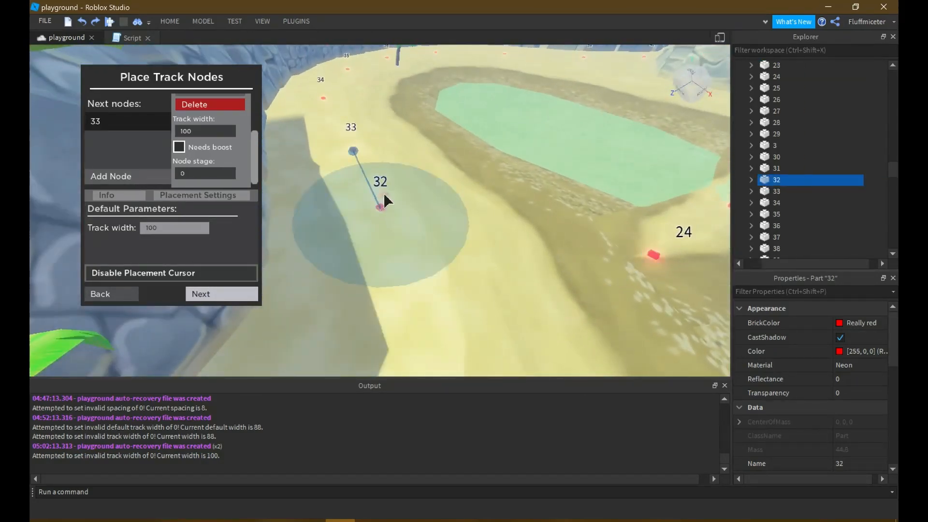
pyautogui.press('s')
pyautogui.press('d')
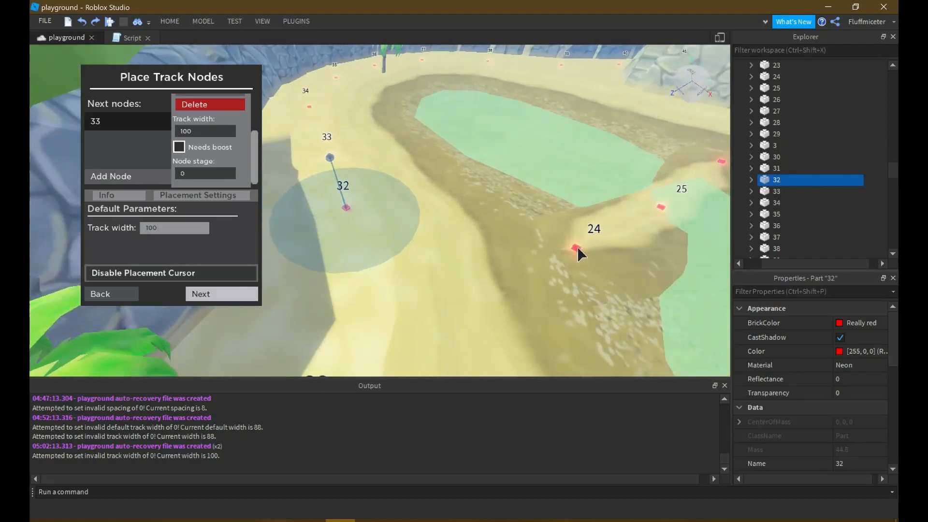
# Select node 24 at the shortcut entrance and enable its Needs boost option
pyautogui.click(577, 246)
pyautogui.press('d')
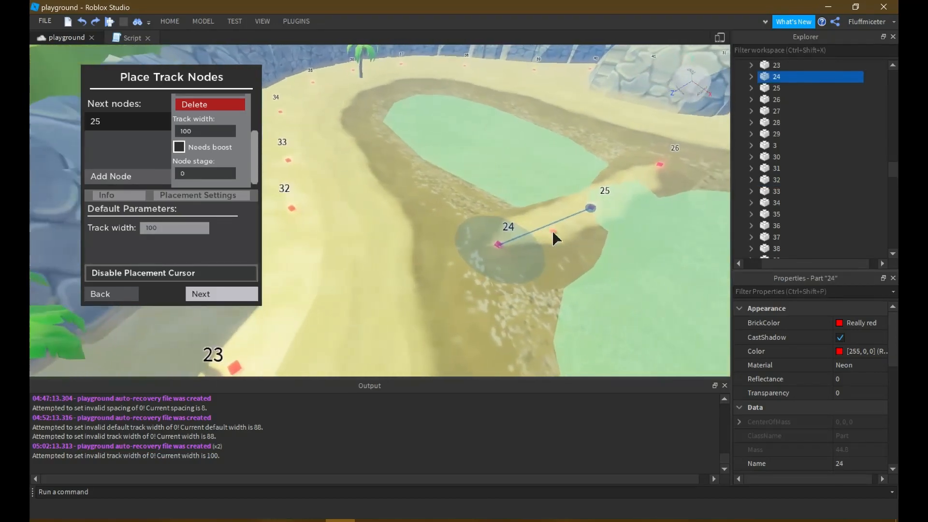
pyautogui.press('s')
pyautogui.moveTo(518, 245); pyautogui.dragTo(517, 245, button='right')
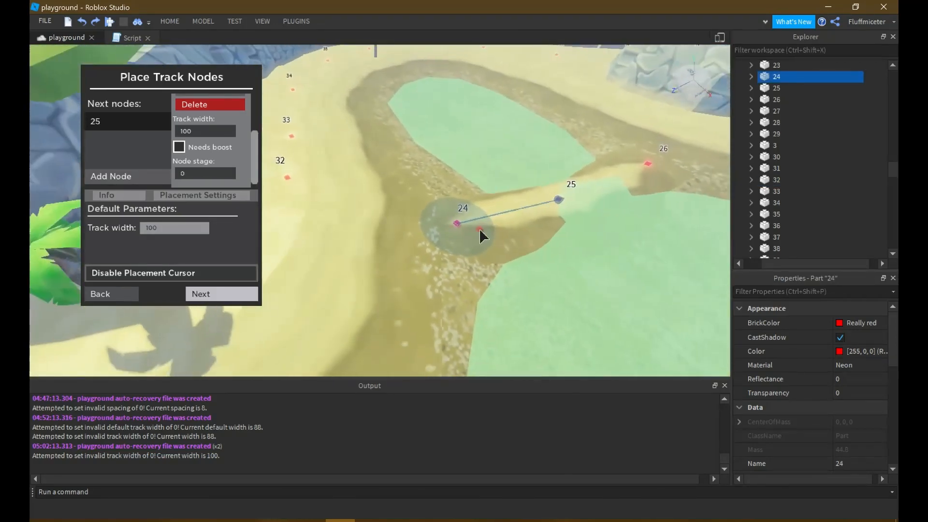
pyautogui.press('w')
pyautogui.press('d')
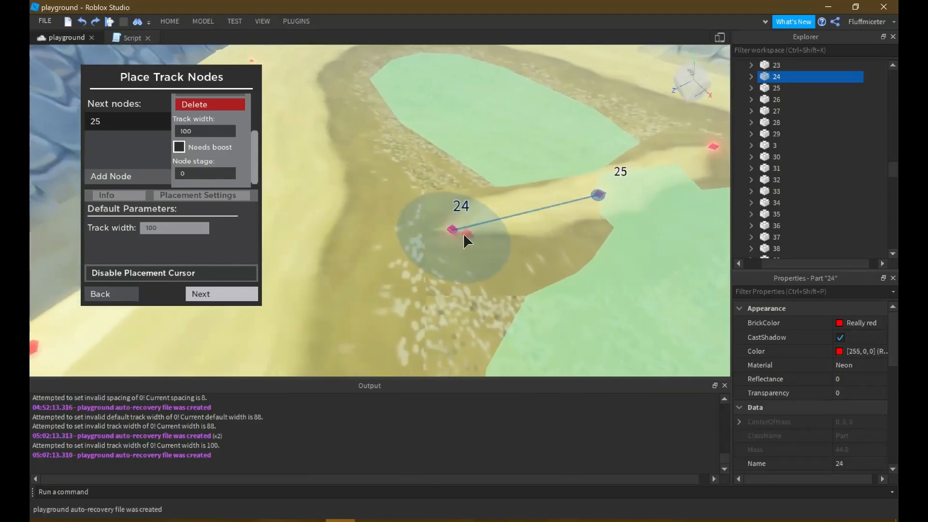
pyautogui.press('s')
pyautogui.press('e')
pyautogui.press('w')
pyautogui.press('a')
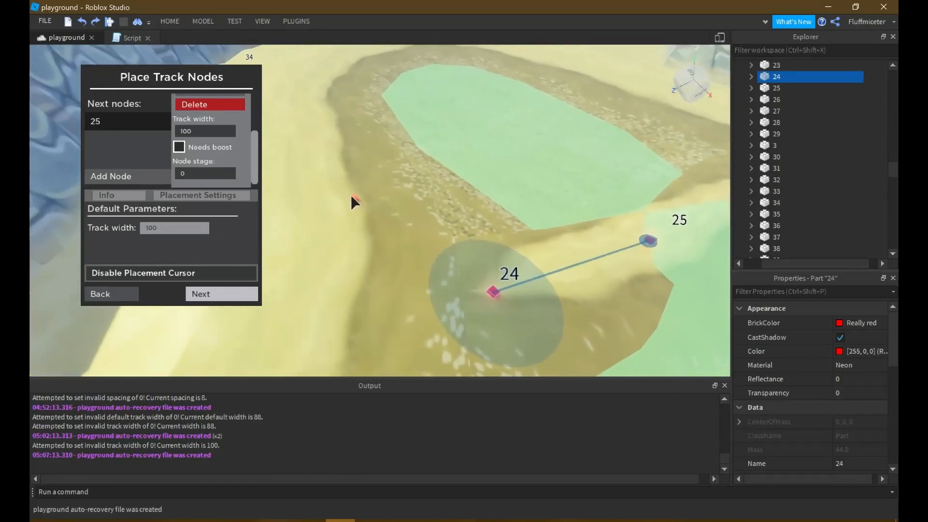
pyautogui.press('s')
pyautogui.press('d')
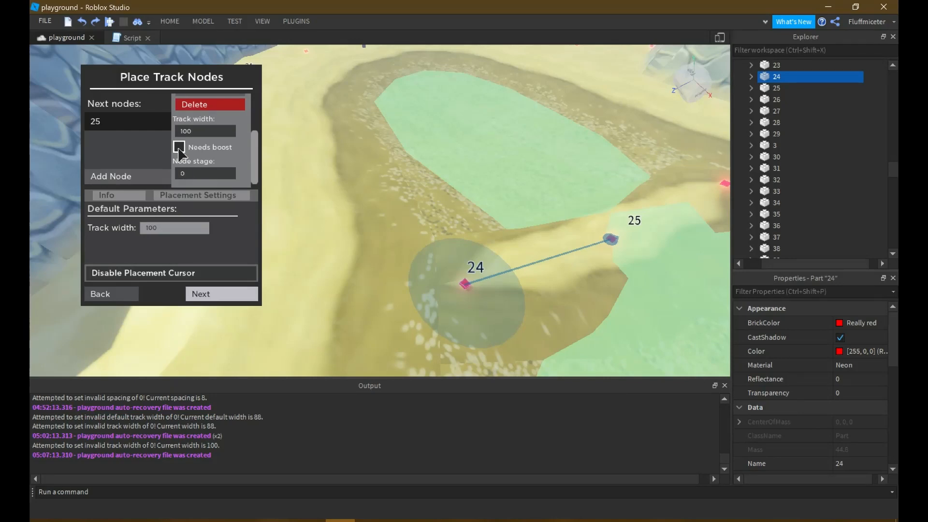
# Select node 23 and examine its Needs boost setting and outgoing links to nodes 24 and 32
pyautogui.moveTo(420, 259); pyautogui.dragTo(422, 270, button='right')
pyautogui.press('s')
pyautogui.press('w')
pyautogui.press('a')
pyautogui.press('s')
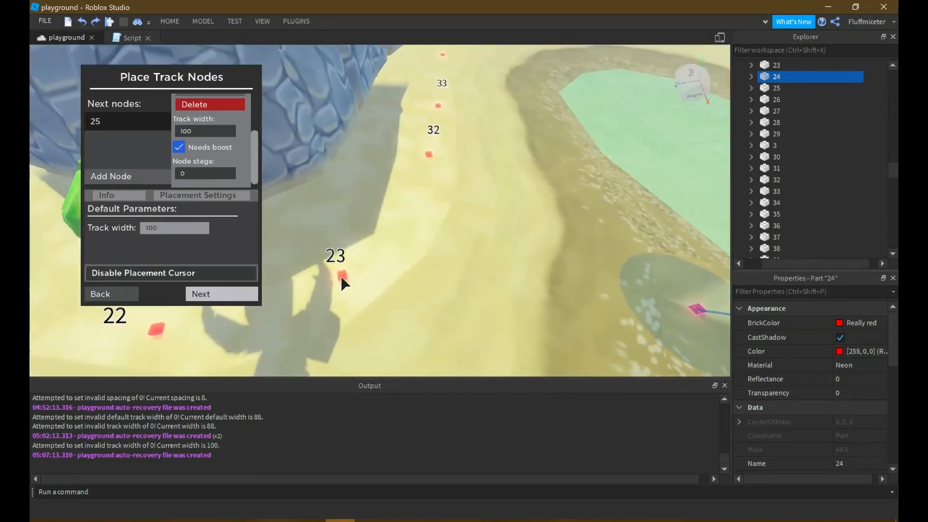
pyautogui.click(350, 270)
pyautogui.press('a')
pyautogui.press('a')
pyautogui.moveTo(339, 284); pyautogui.dragTo(339, 283, button='right')
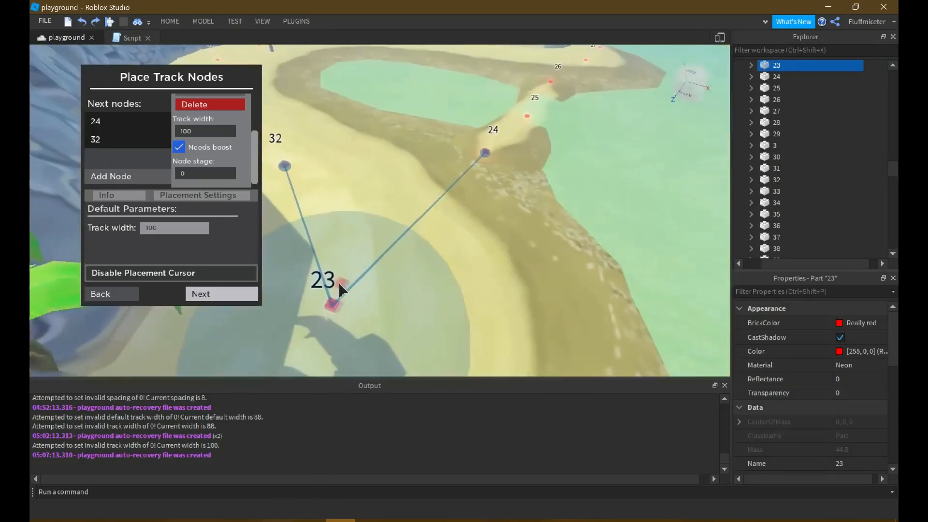
pyautogui.press('w')
pyautogui.press('s')
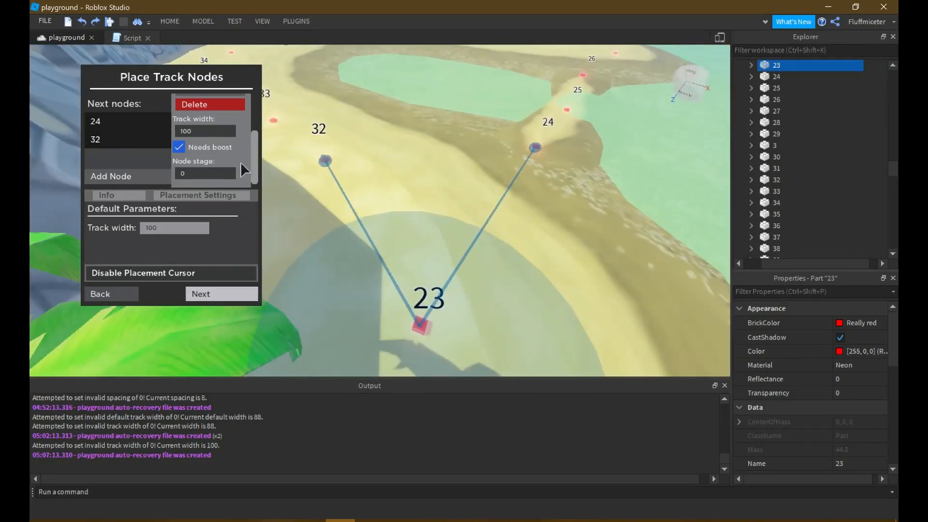
# Compare node 32 on the main route with node 24 on the boost shortcut
pyautogui.press('s')
pyautogui.moveTo(506, 195); pyautogui.dragTo(504, 195, button='right')
pyautogui.press('w')
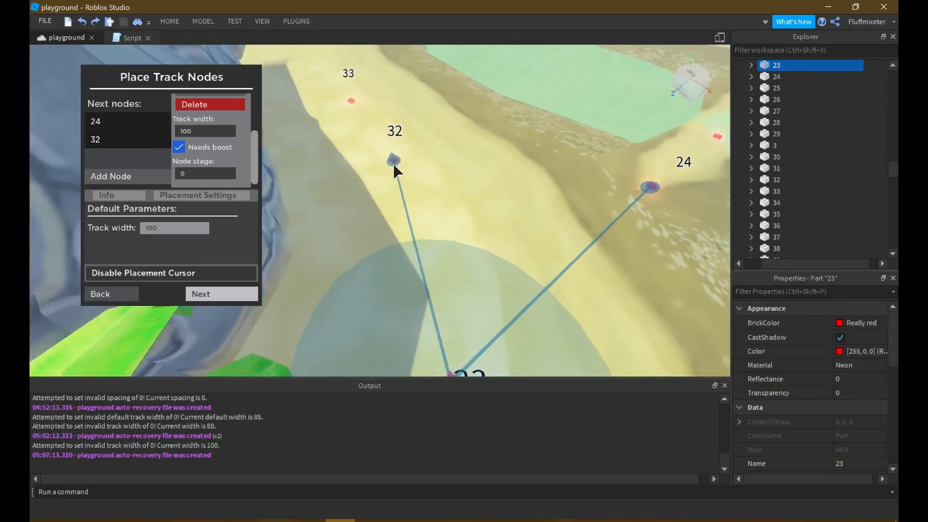
pyautogui.moveTo(394, 165); pyautogui.dragTo(395, 165, button='right')
pyautogui.press('s')
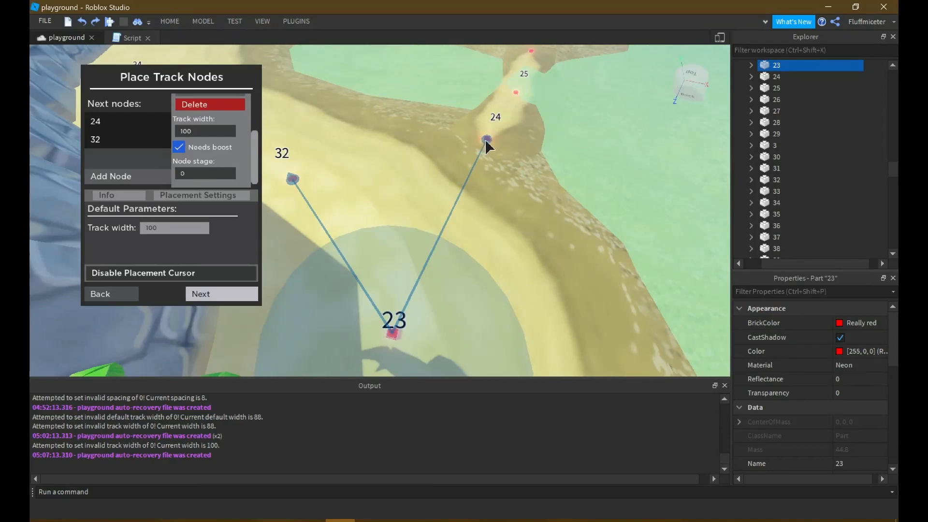
pyautogui.press('s')
pyautogui.press('a')
pyautogui.press('w')
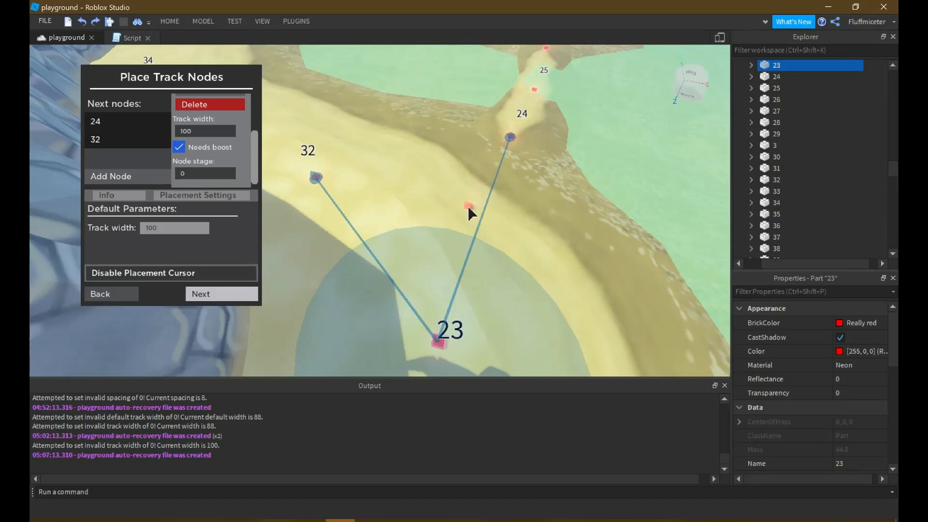
# Review the fork at node 23 from several angles, following both routes towards nodes 33 and 25
pyautogui.press('d')
pyautogui.moveTo(468, 206); pyautogui.dragTo(483, 190, button='right')
pyautogui.press('s')
pyautogui.press('w')
pyautogui.press('s')
pyautogui.press('w')
pyautogui.press('w')
pyautogui.press('s')
pyautogui.press('d')
pyautogui.moveTo(436, 165); pyautogui.dragTo(414, 198, button='right')
pyautogui.press('w')
pyautogui.press('a')
pyautogui.press('e')
pyautogui.press('s')
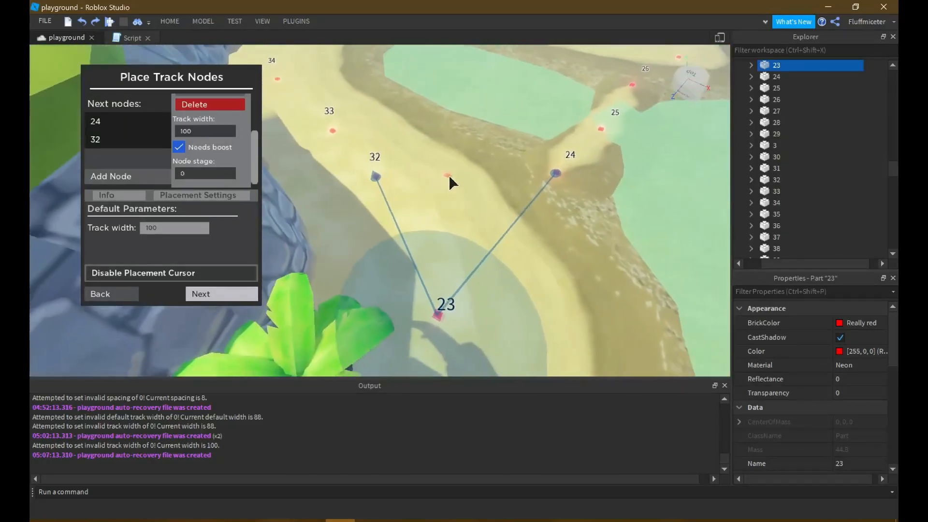
pyautogui.press('d')
pyautogui.press('q')
pyautogui.press('w')
pyautogui.press('a')
pyautogui.press('e')
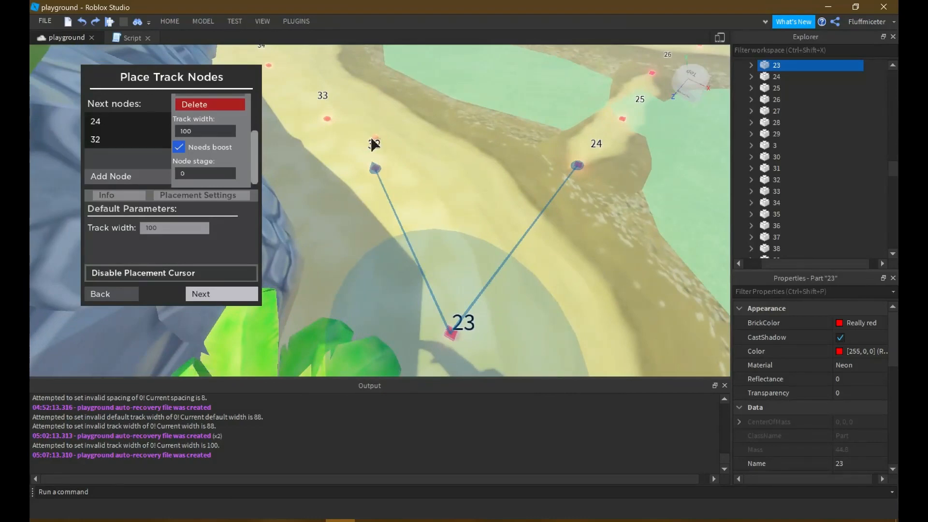
pyautogui.press('s')
pyautogui.press('d')
pyautogui.press('q')
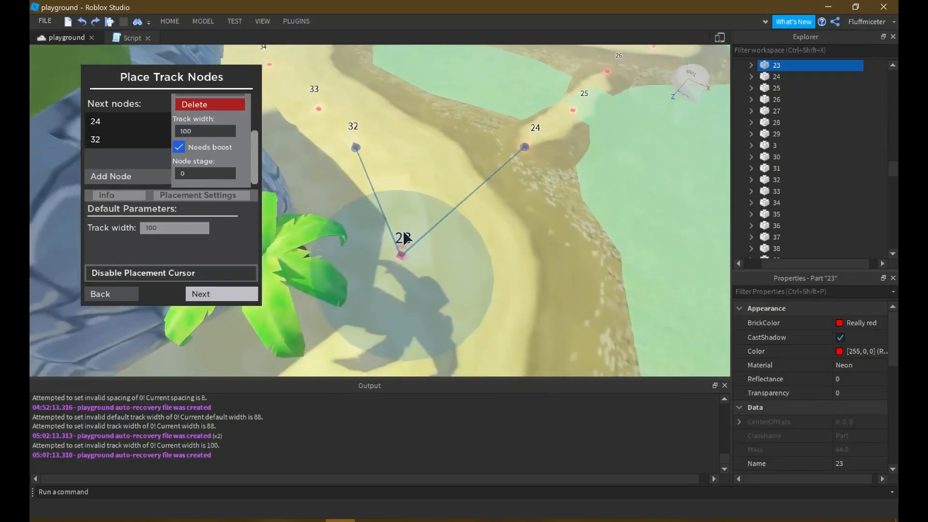
pyautogui.press('s')
pyautogui.press('e')
pyautogui.press('w')
pyautogui.press('s')
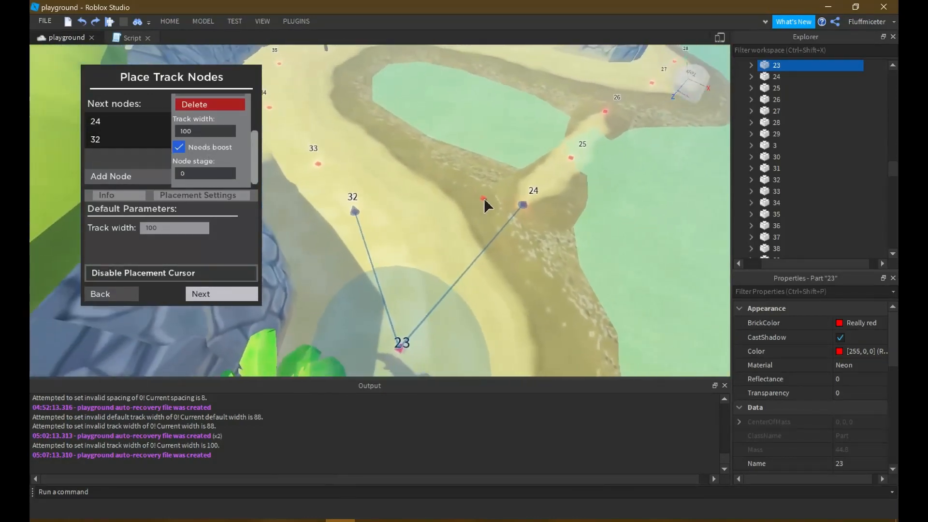
# Reselect node 24 and check its Needs boost setting and its link to node 25 across the sand bridge
pyautogui.press('d')
pyautogui.press('w')
pyautogui.scroll(5, 480, 207)
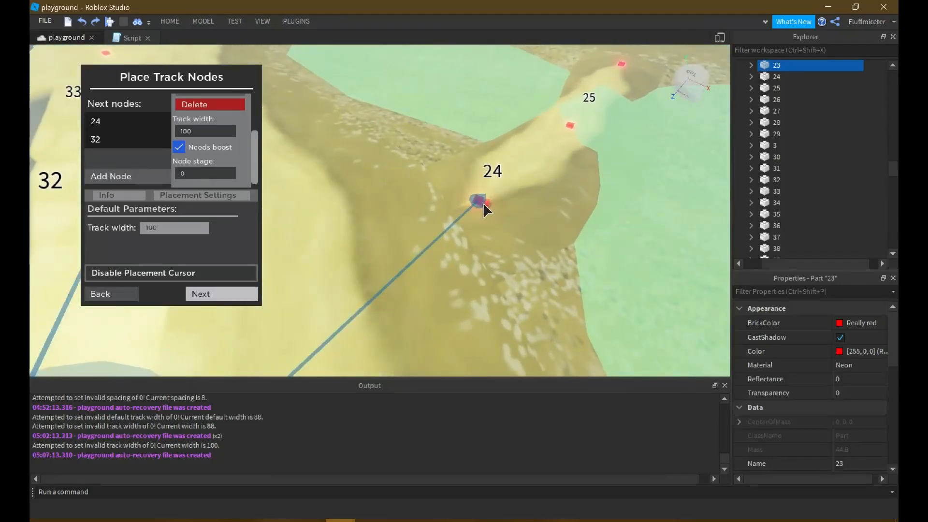
pyautogui.click(479, 201)
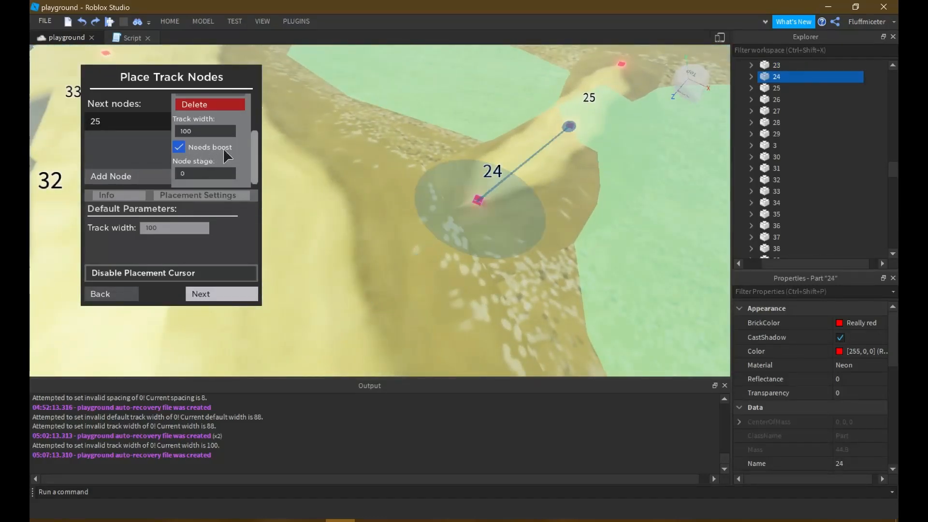
pyautogui.moveTo(502, 192); pyautogui.dragTo(506, 195, button='right')
pyautogui.press('w')
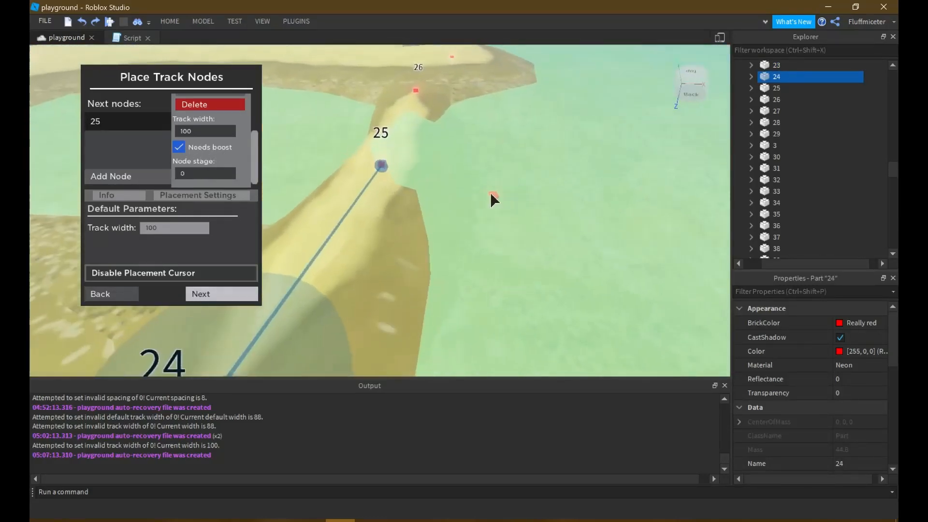
pyautogui.moveTo(468, 149); pyautogui.dragTo(442, 122, button='right')
# Select node 28 along the cliff and check its Needs boost setting and link to node 29
pyautogui.scroll(8, 428, 115)
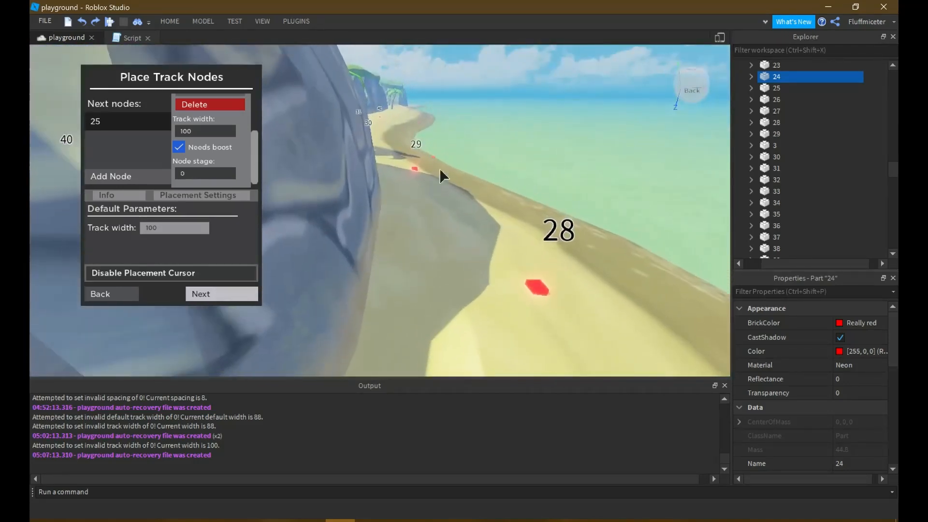
pyautogui.scroll(-1, 439, 167)
pyautogui.click(523, 282)
pyautogui.scroll(3, 352, 118)
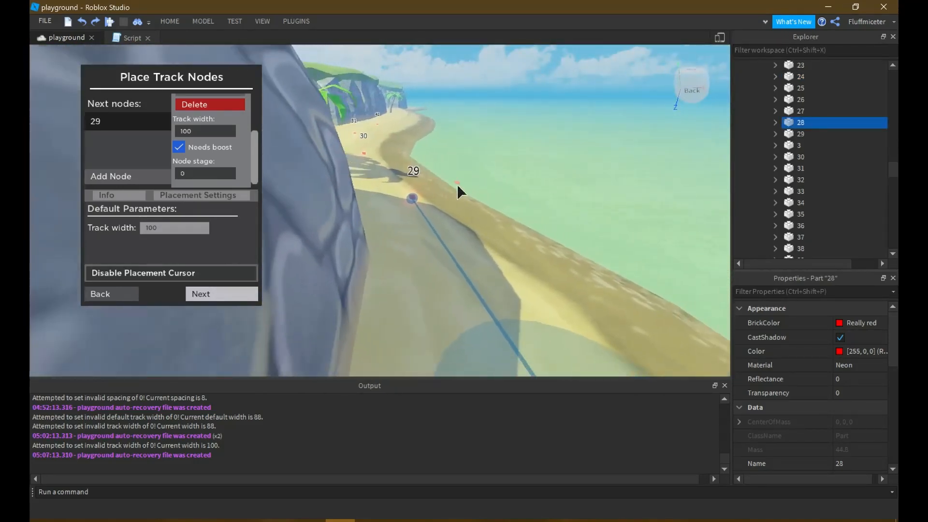
pyautogui.moveTo(457, 185); pyautogui.dragTo(458, 187, button='right')
pyautogui.press('w')
pyautogui.press('a')
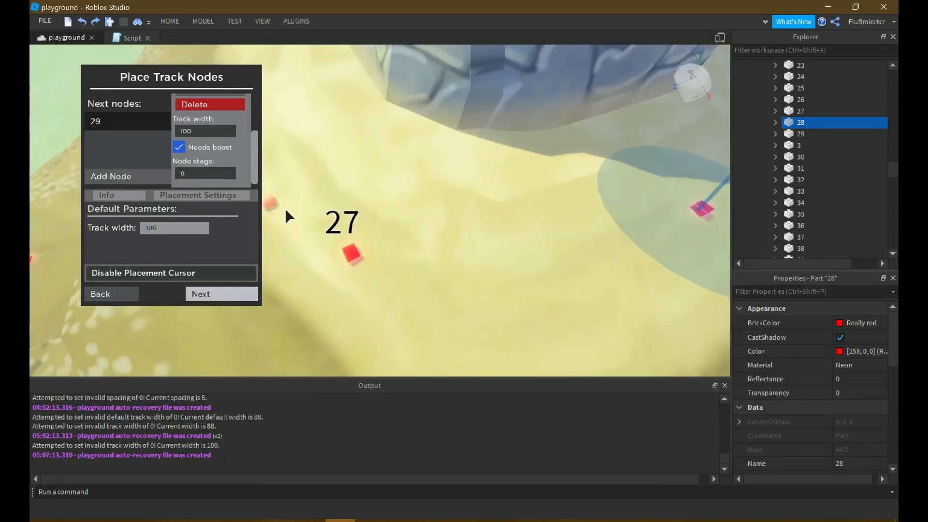
# Select node 27 and node 26 in turn to check their Needs boost settings
pyautogui.click(351, 255)
pyautogui.moveTo(357, 237); pyautogui.dragTo(382, 202, button='right')
pyautogui.press('w')
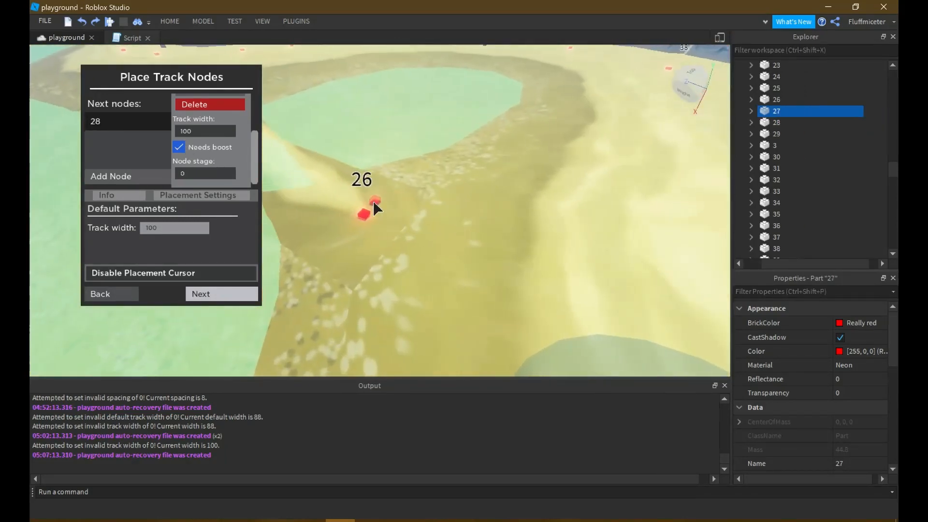
pyautogui.click(368, 217)
pyautogui.press('s')
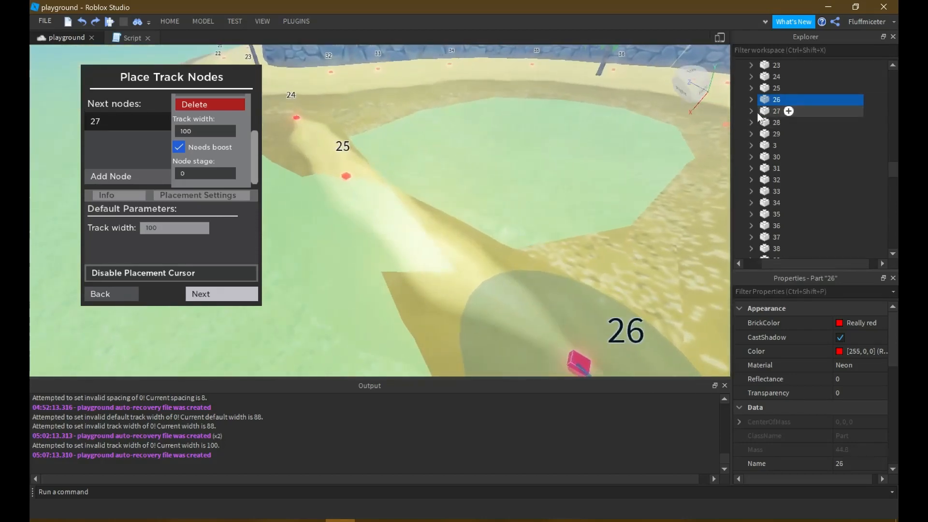
# Inspect the NeedBoost value stored inside node 26, then collapse the node and clear the selection
pyautogui.click(771, 110)
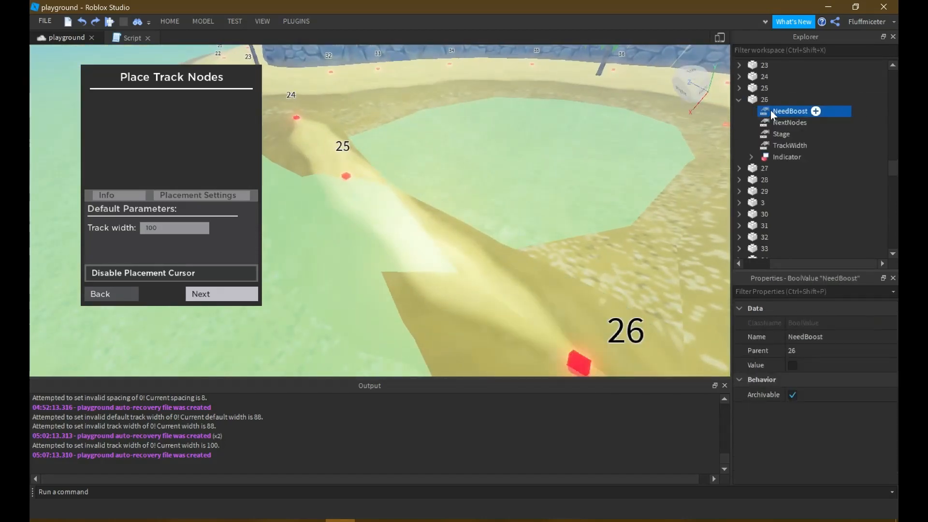
pyautogui.click(751, 100)
pyautogui.click(858, 103)
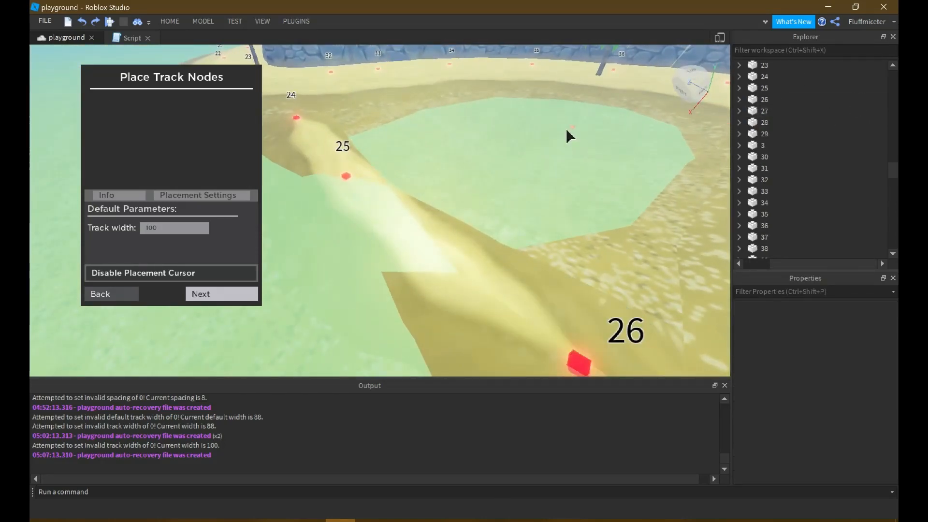
# Select node 24 from the far side of the bridge and examine the shortcut entrance around it
pyautogui.moveTo(566, 129); pyautogui.dragTo(478, 135, button='right')
pyautogui.press('w')
pyautogui.click(404, 193)
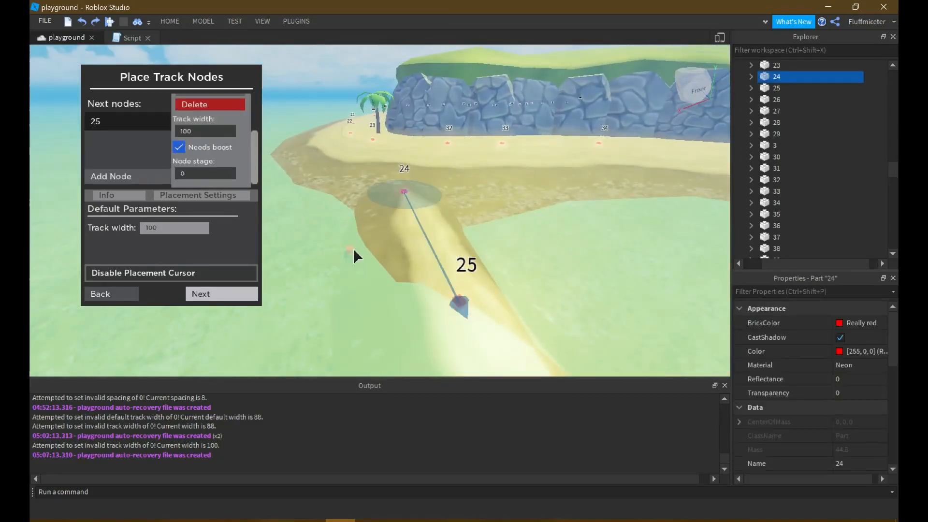
pyautogui.moveTo(438, 216); pyautogui.dragTo(440, 218, button='right')
pyautogui.press('a')
pyautogui.press('w')
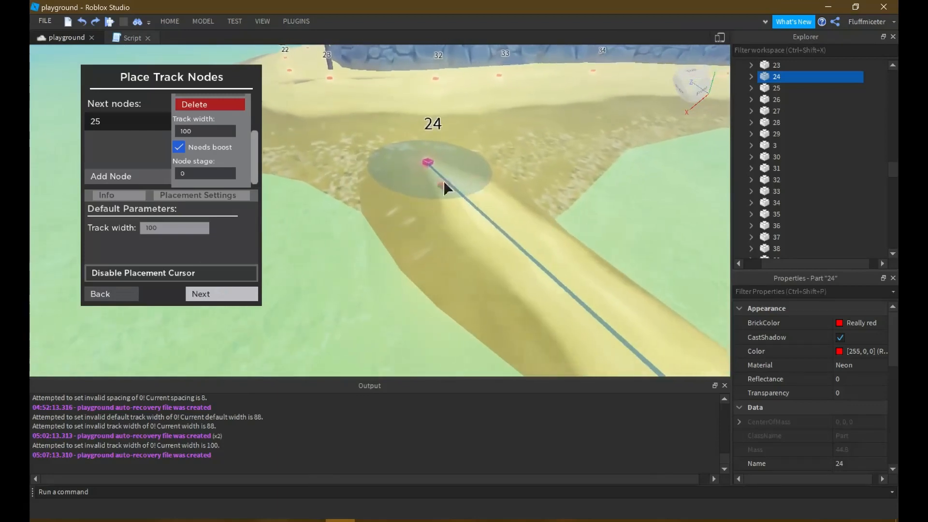
pyautogui.press('w')
pyautogui.press('s')
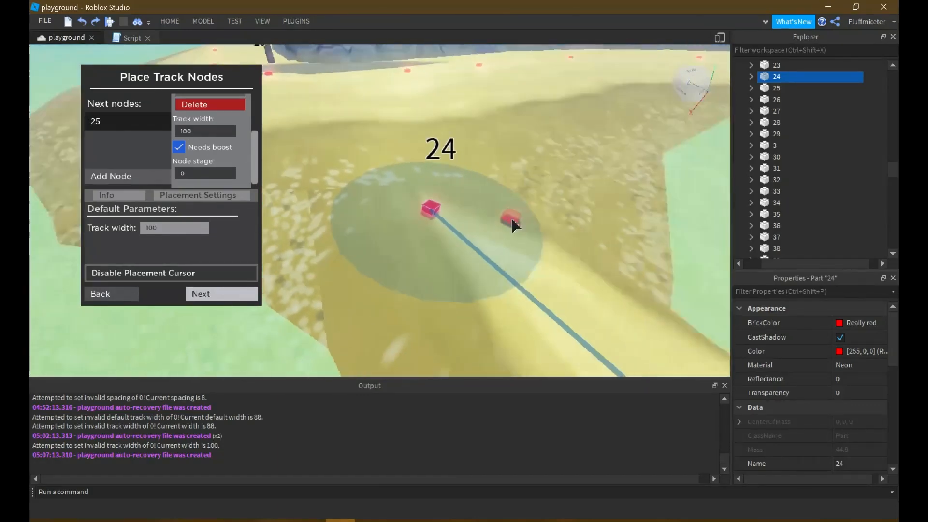
pyautogui.moveTo(512, 220); pyautogui.dragTo(514, 221, button='right')
pyautogui.press('w')
# Select node 25 on the sand bridge and check its settings and link to node 26
pyautogui.click(355, 191)
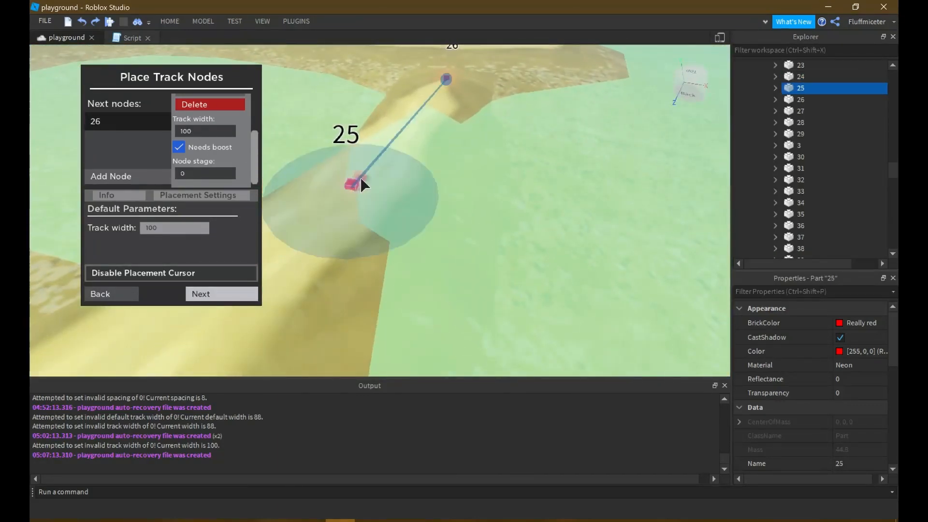
pyautogui.press('w')
pyautogui.press('w')
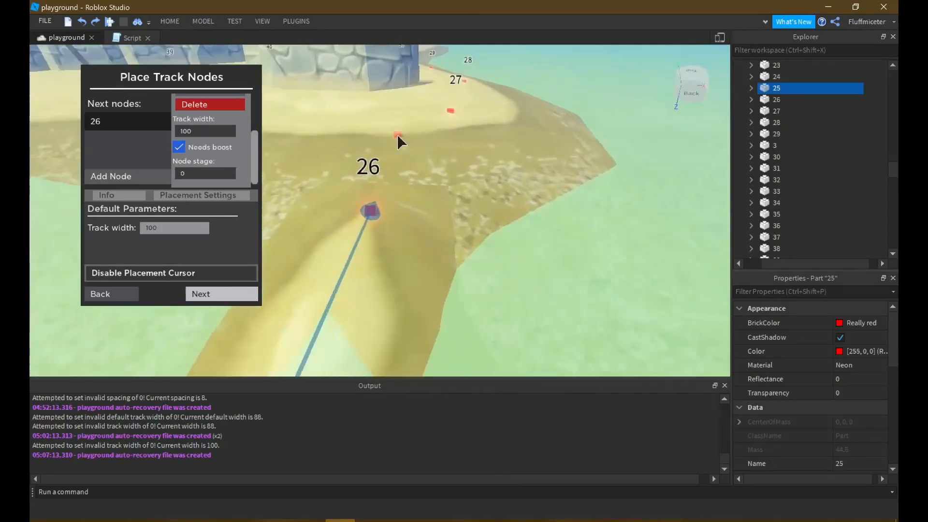
# Place a new track node on the sand strip beyond node 42
pyautogui.moveTo(397, 135); pyautogui.dragTo(374, 123, button='right')
pyautogui.press('w')
pyautogui.press('d')
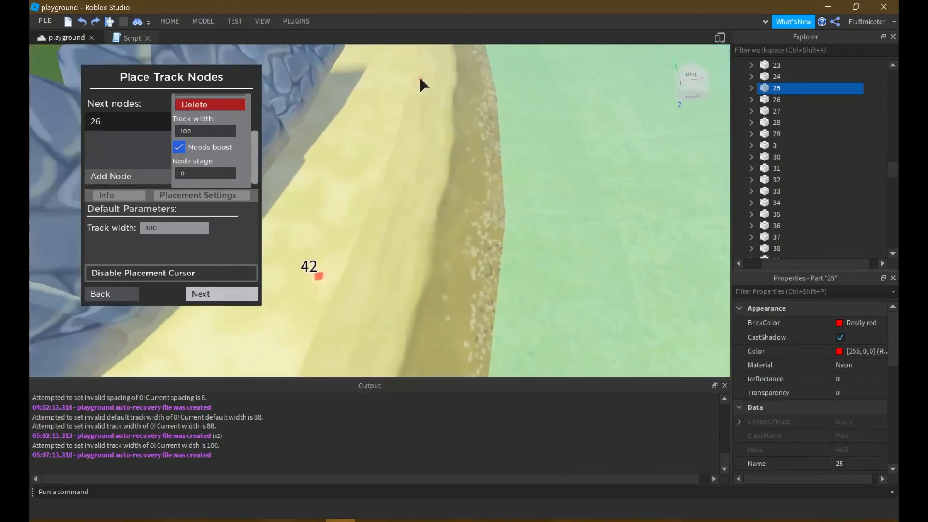
pyautogui.press('w')
pyautogui.press('s')
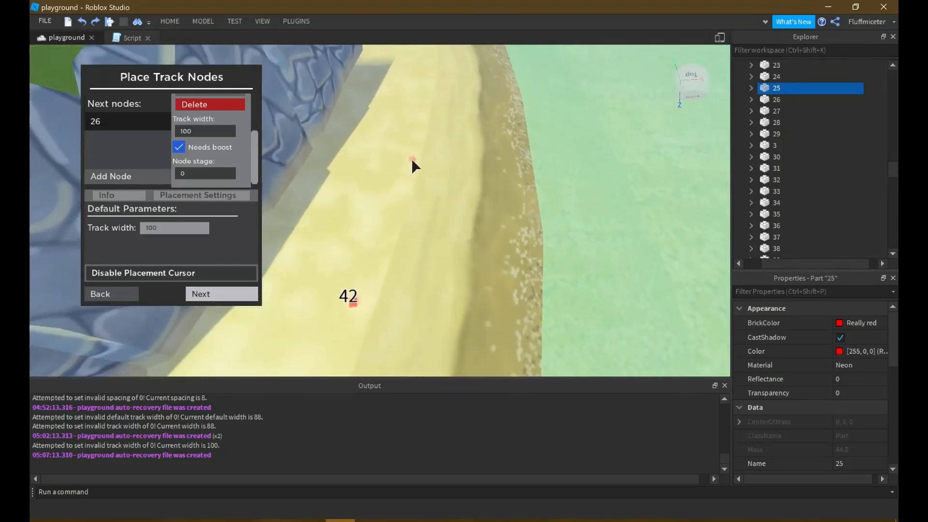
pyautogui.click(402, 157)
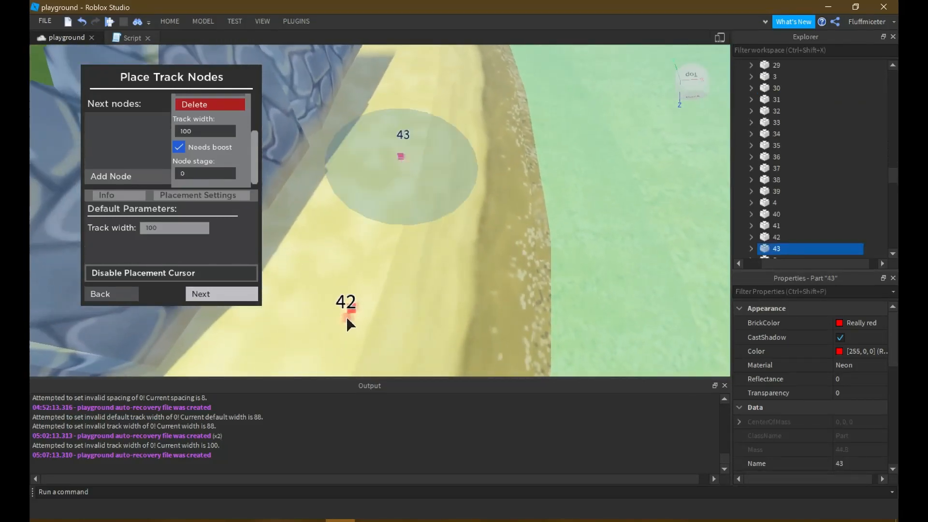
# Undo the last action and reselect node 42 followed by node 43 on the sand strip
pyautogui.click(347, 317)
pyautogui.hotkey('ctrl', 'z')
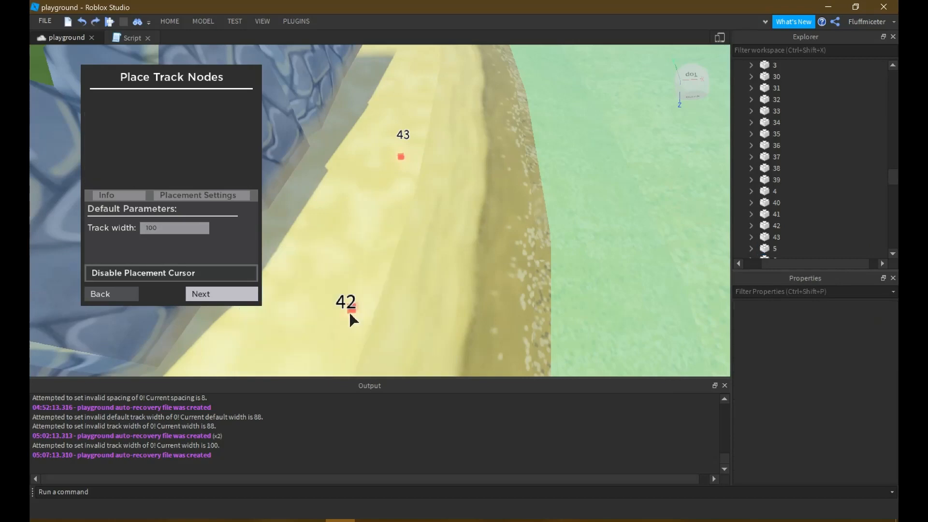
pyautogui.click(349, 309)
pyautogui.click(401, 155)
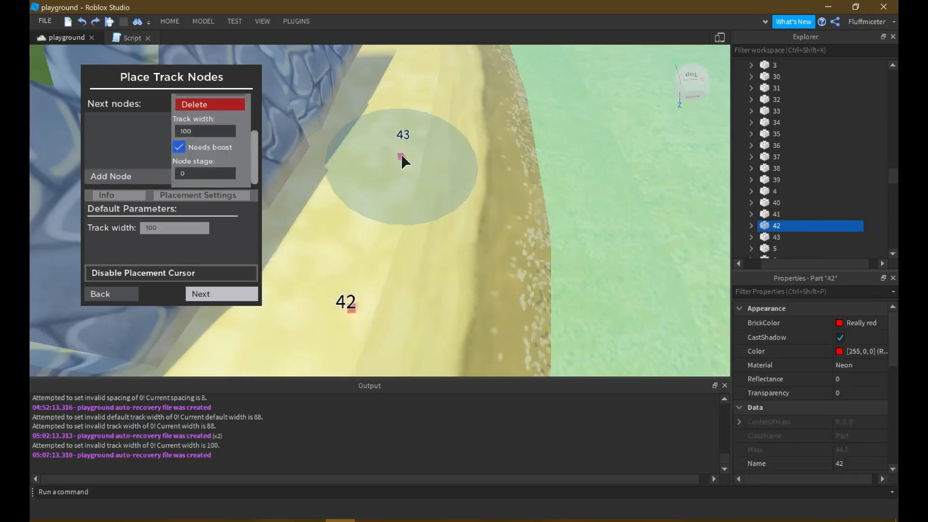
# Place three more track nodes along the sand strip beyond node 43, continuing past the first palm tree
pyautogui.moveTo(411, 138); pyautogui.dragTo(412, 132, button='right')
pyautogui.click(407, 191)
pyautogui.press('w')
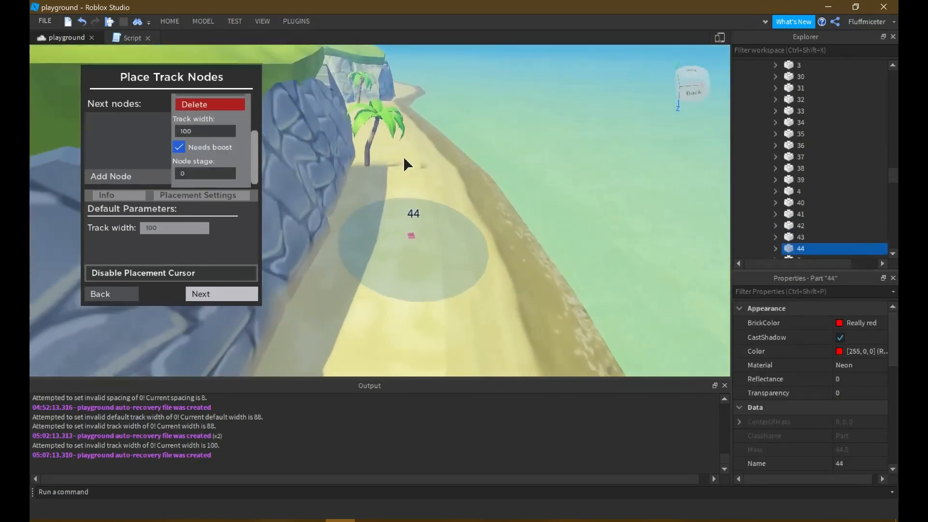
pyautogui.click(408, 174)
pyautogui.press('w')
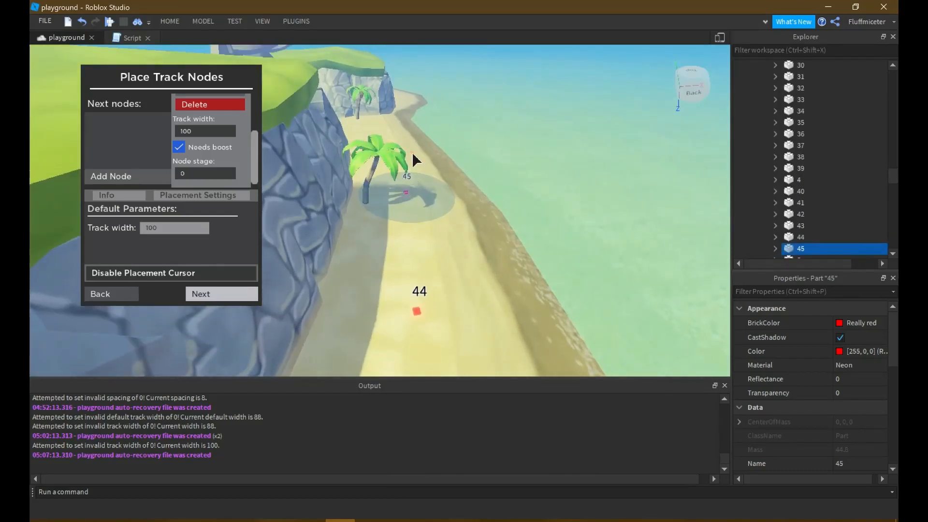
pyautogui.press('w')
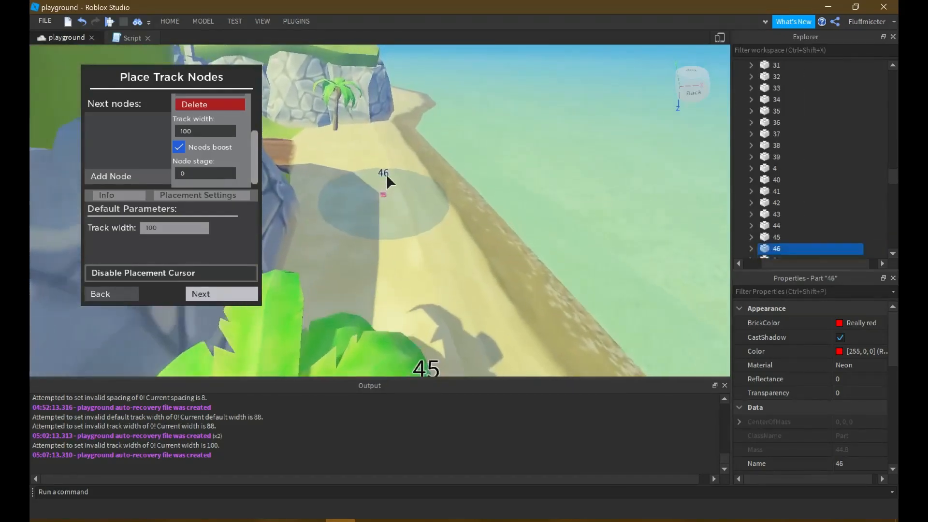
pyautogui.click(384, 173)
# Place a track node on the sand at the foot of the wooden ramp beyond node 46
pyautogui.press('w')
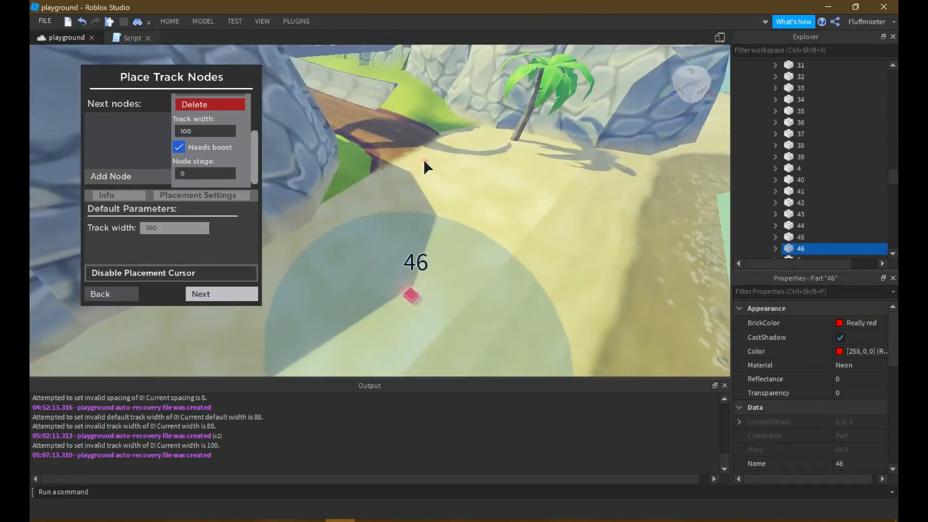
pyautogui.click(424, 155)
pyautogui.press('s')
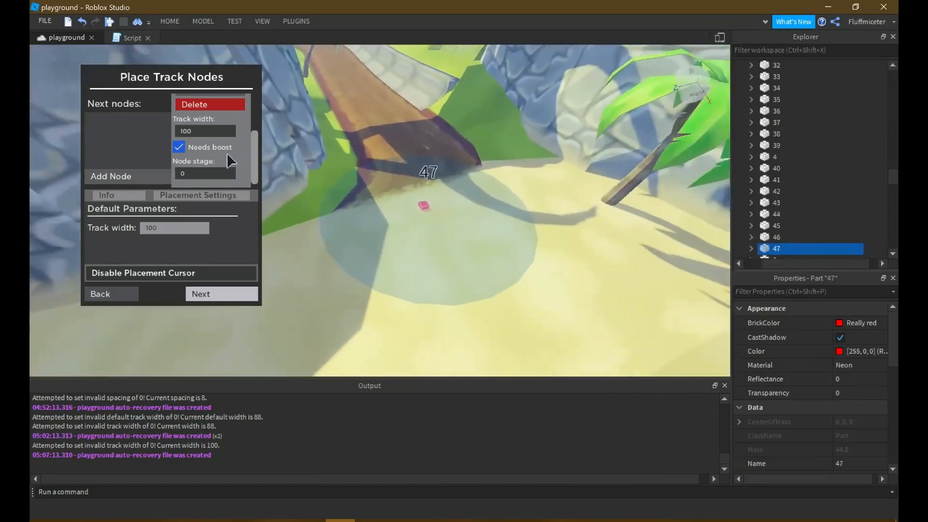
# Set the track width of node 47 and the default track width to 80
pyautogui.press('w')
pyautogui.press('a')
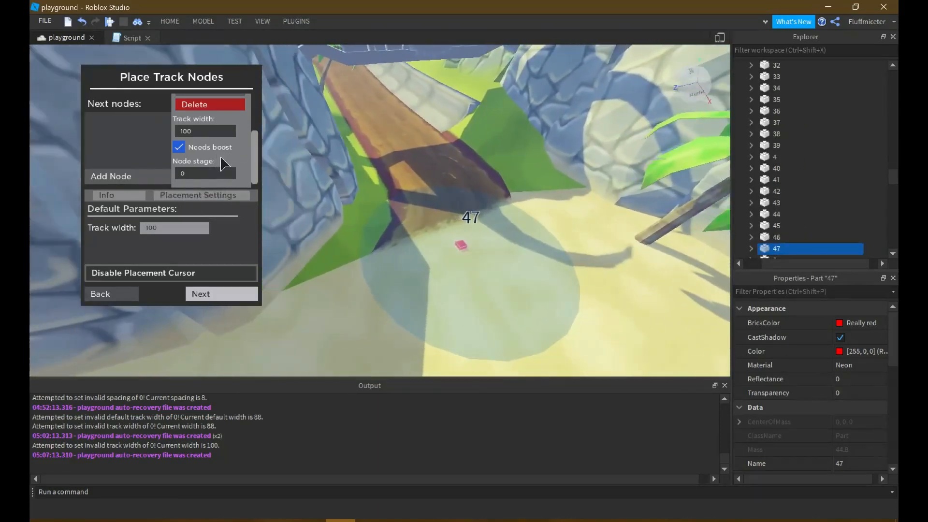
pyautogui.press('w')
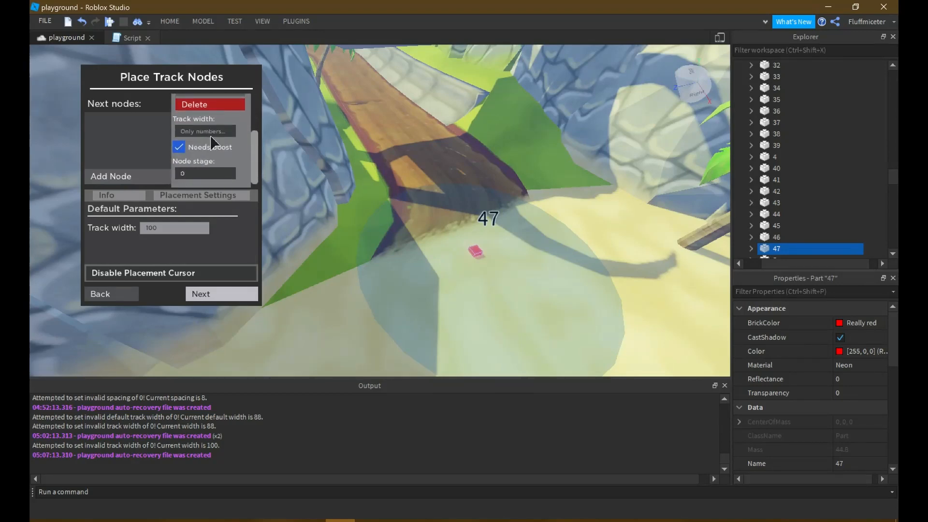
pyautogui.write('0')
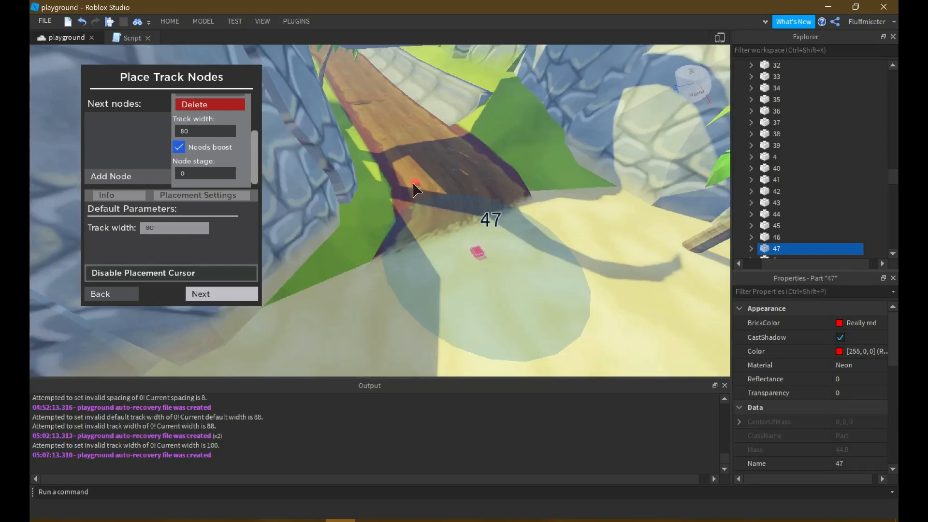
# Examine the numbered track nodes along the beach, from the wooden ramp near node 47 to the stretch around node 20
pyautogui.moveTo(413, 187); pyautogui.dragTo(563, 179, button='right')
pyautogui.press('w')
pyautogui.press('w')
pyautogui.press('a')
pyautogui.press('s')
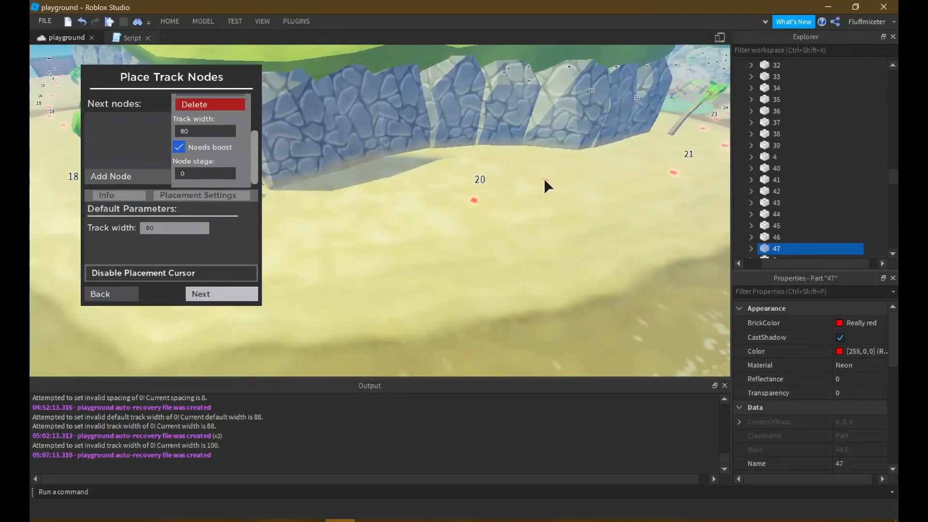
pyautogui.moveTo(545, 179); pyautogui.dragTo(433, 123, button='right')
pyautogui.press('w')
pyautogui.press('w')
pyautogui.press('w')
pyautogui.press('s')
pyautogui.press('s')
pyautogui.press('w')
pyautogui.press('w')
pyautogui.press('w')
pyautogui.press('w')
pyautogui.press('w')
pyautogui.press('w')
pyautogui.press('w')
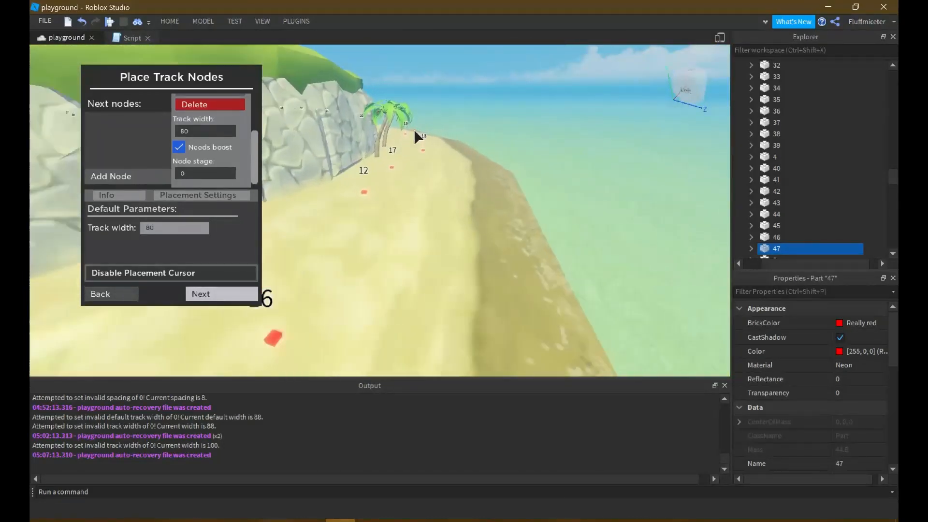
pyautogui.press('w')
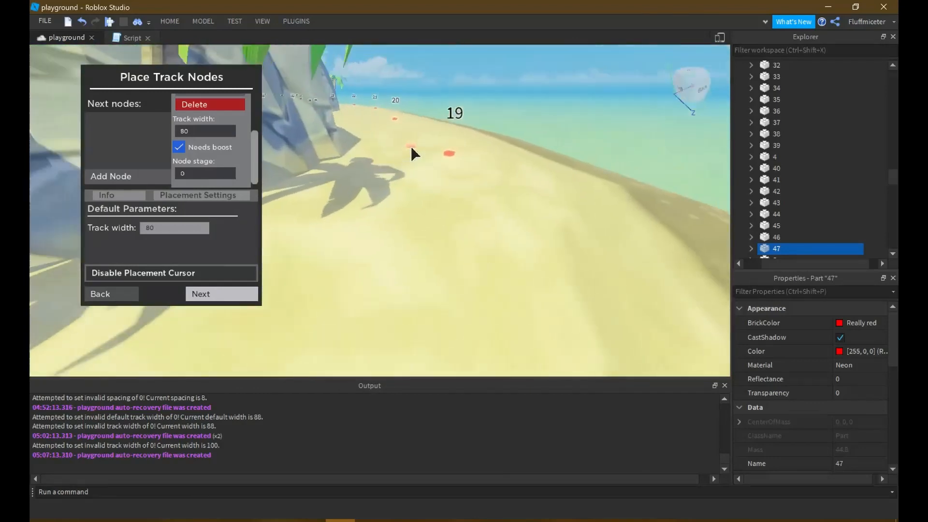
pyautogui.press('w')
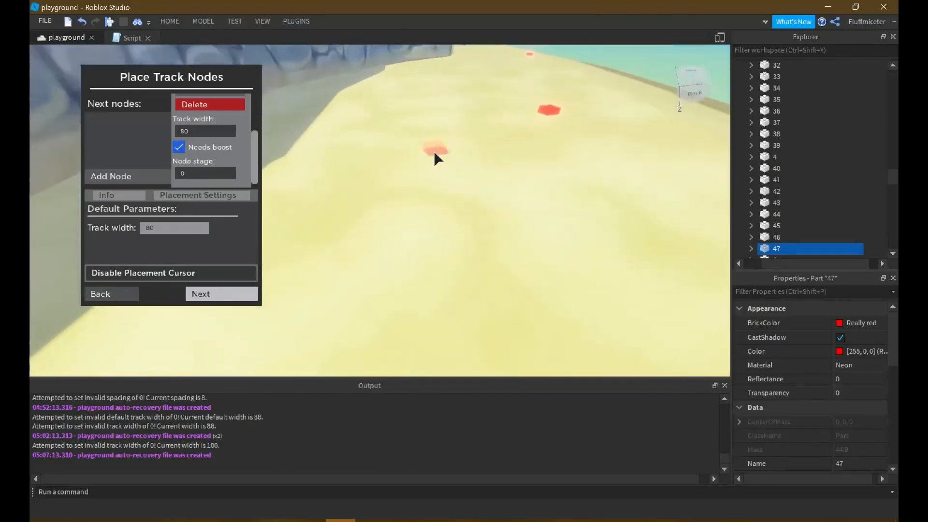
pyautogui.moveTo(433, 151); pyautogui.dragTo(434, 151, button='right')
pyautogui.press('s')
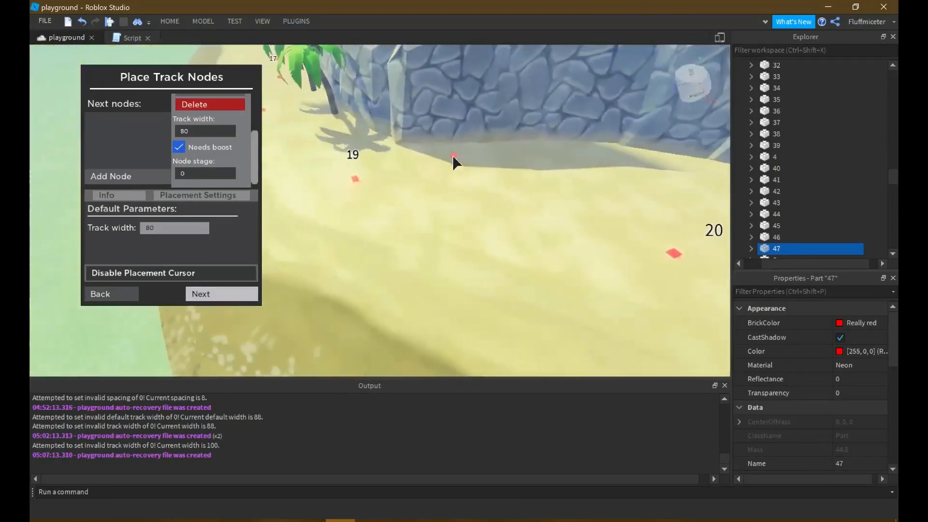
pyautogui.press('w')
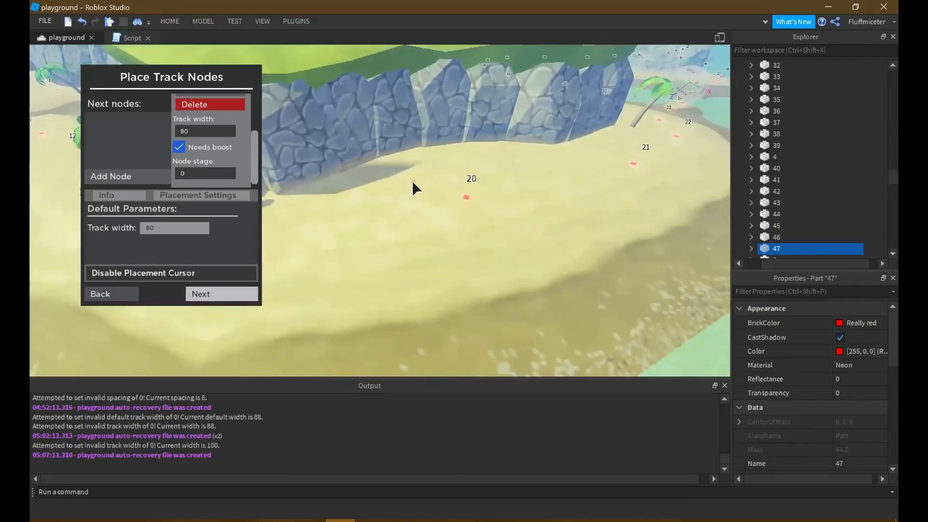
pyautogui.press('a')
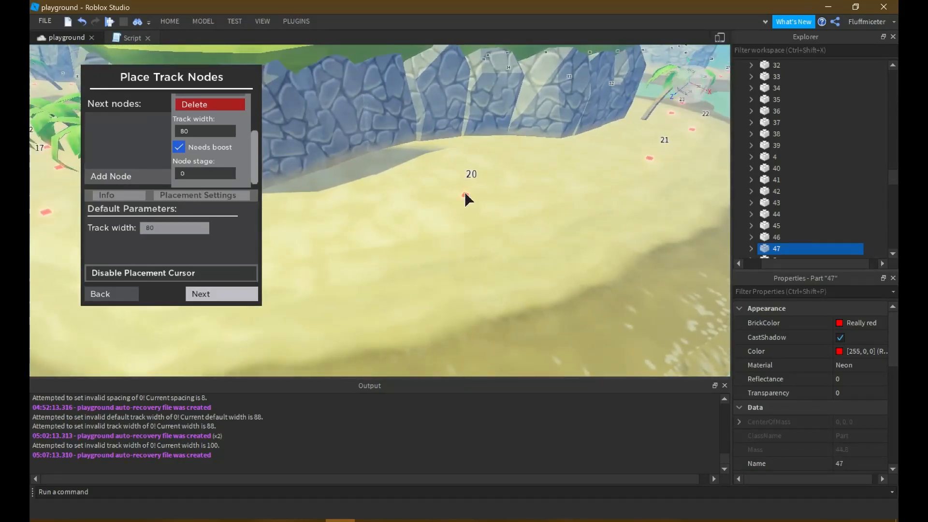
# Select track node 20 on the beach, locate its part among the TrackNodes, and clear the selection
pyautogui.click(465, 194)
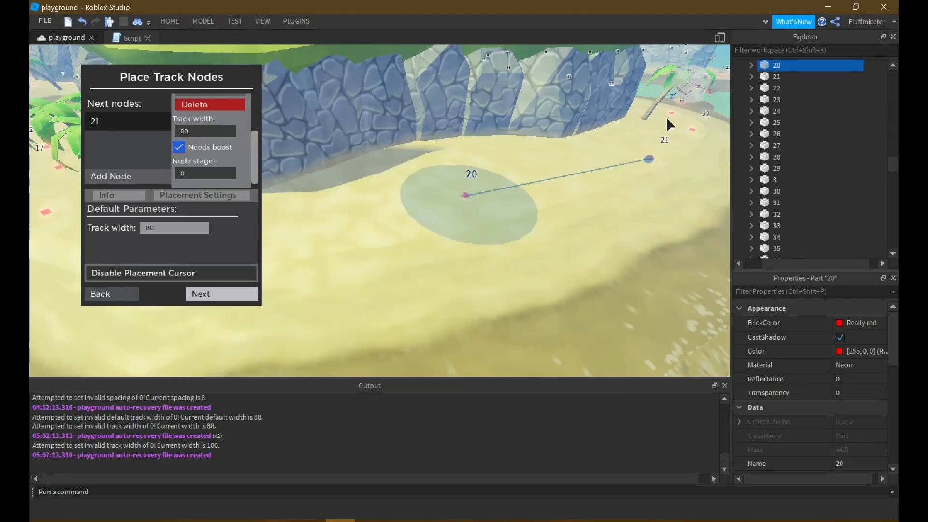
pyautogui.scroll(1, 770, 73)
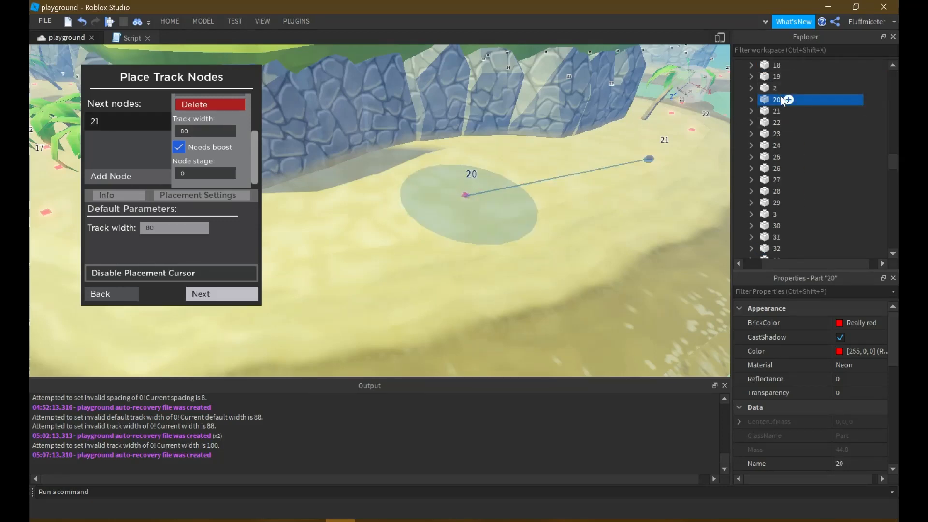
pyautogui.click(774, 90)
pyautogui.click(776, 100)
pyautogui.click(866, 108)
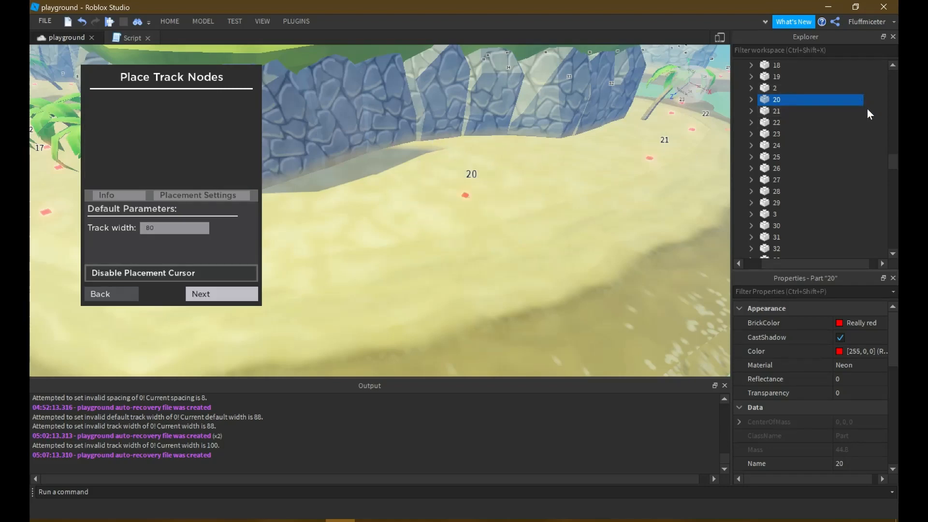
# Collapse the TrackNodes folder and close the Explorer
pyautogui.scroll(7, 867, 110)
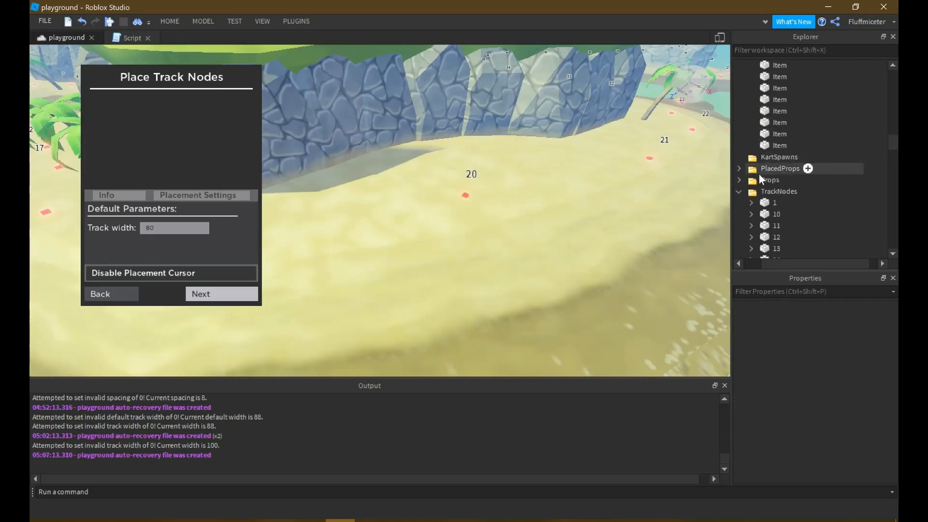
pyautogui.click(739, 192)
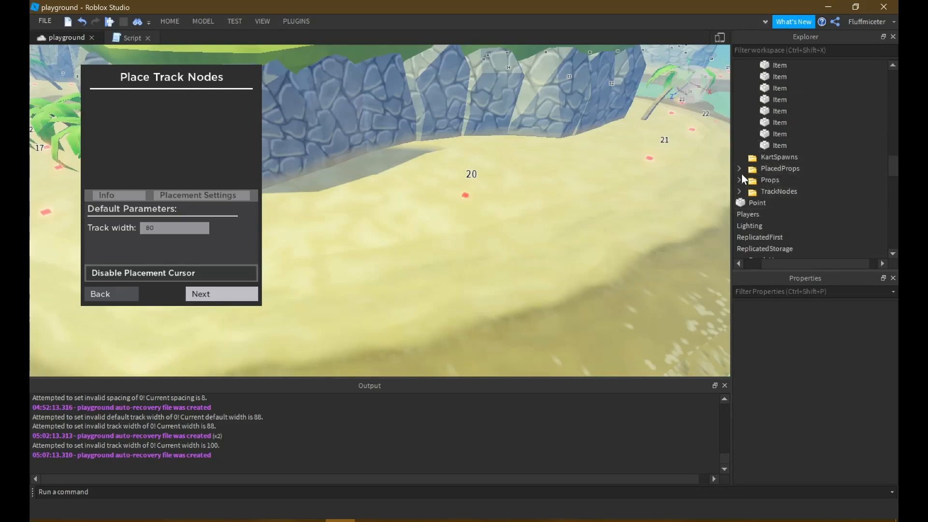
pyautogui.click(893, 37)
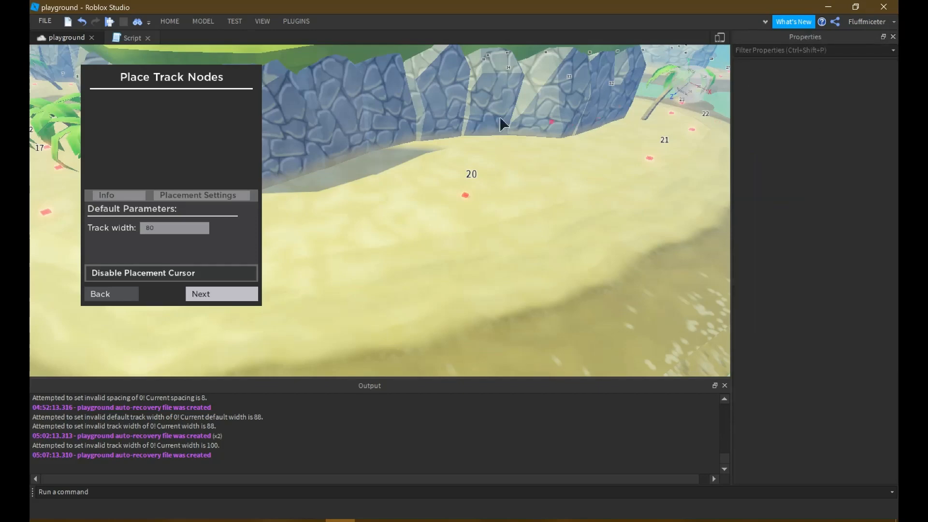
# Delete track node 20 on the beach between nodes 19 and 21
pyautogui.moveTo(293, 118); pyautogui.dragTo(281, 122, button='right')
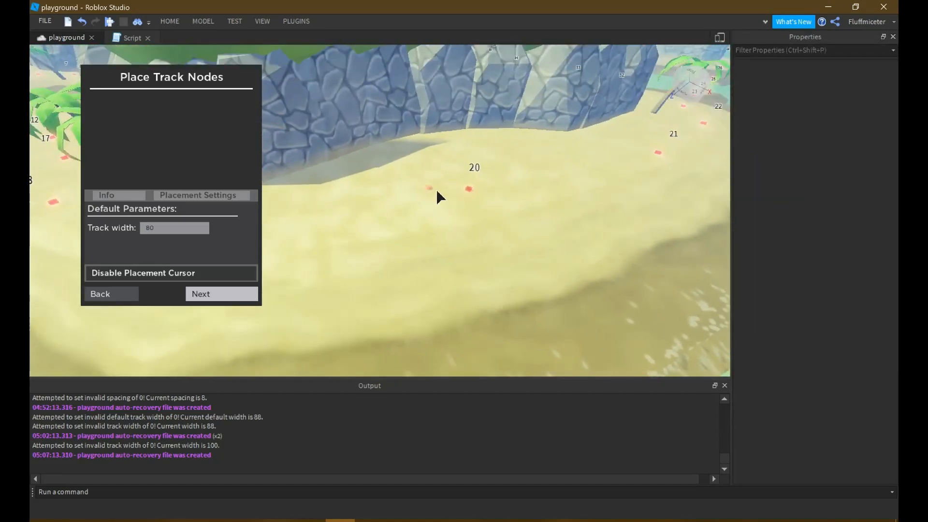
pyautogui.scroll(1, 450, 189)
pyautogui.click(474, 186)
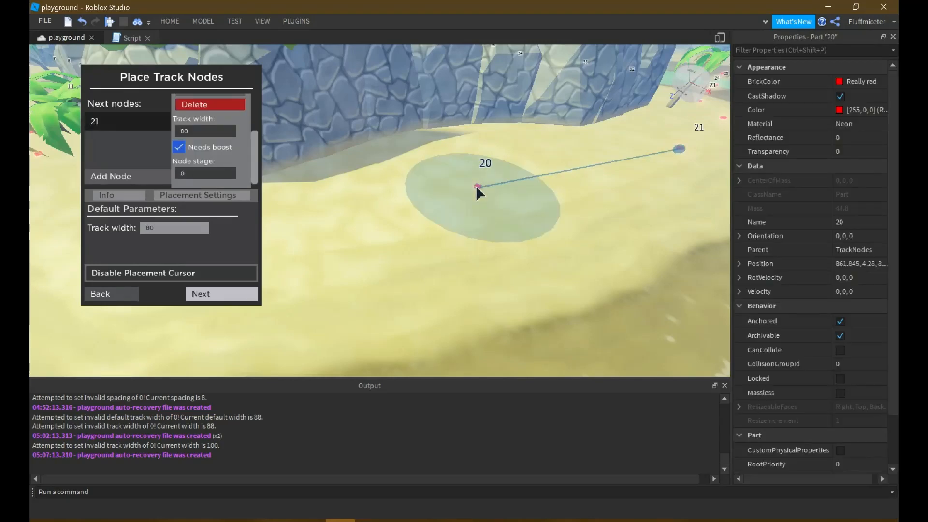
pyautogui.scroll(3, 219, 154)
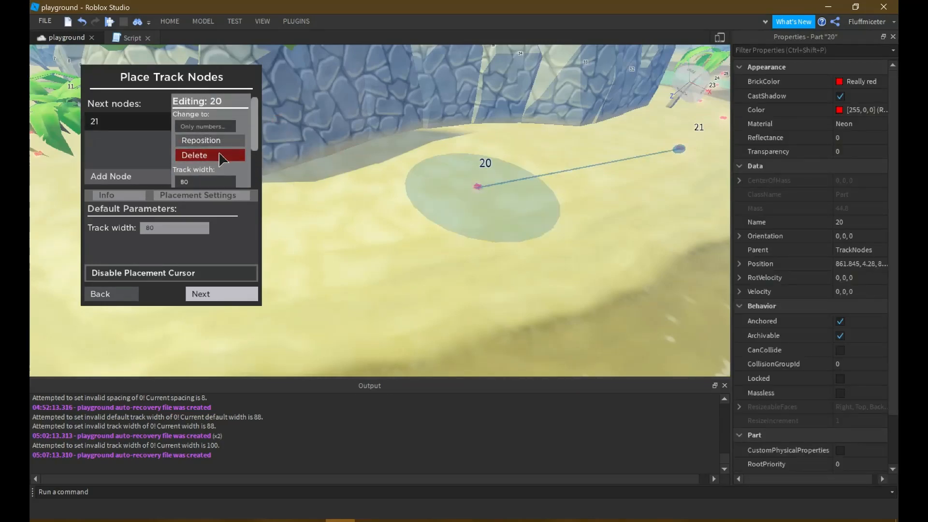
pyautogui.click(210, 155)
# Examine the node numbering past the palm tree and inspect the next-node link of node 31
pyautogui.moveTo(386, 167)
pyautogui.mouseDown(button='right')
pyautogui.moveTo(404, 170)
pyautogui.moveTo(391, 175)
pyautogui.mouseUp(button='right')
pyautogui.press('w')
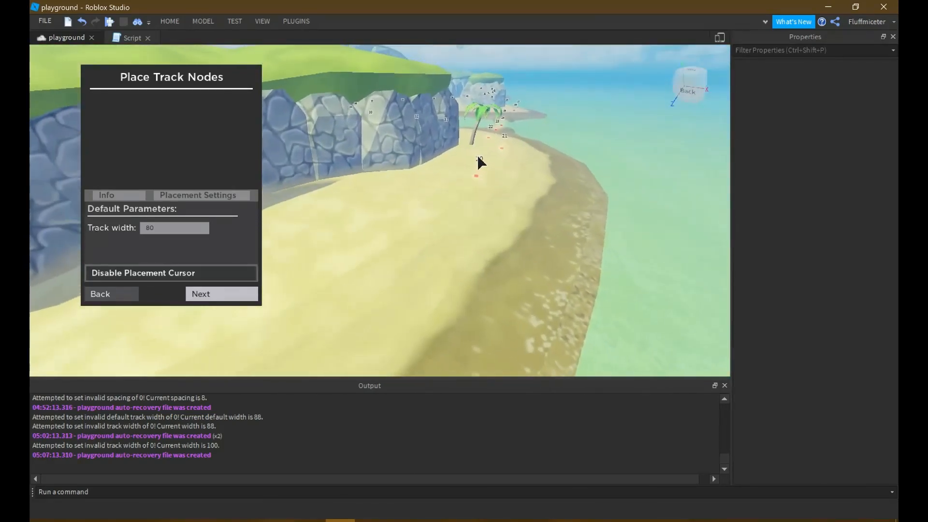
pyautogui.press('w')
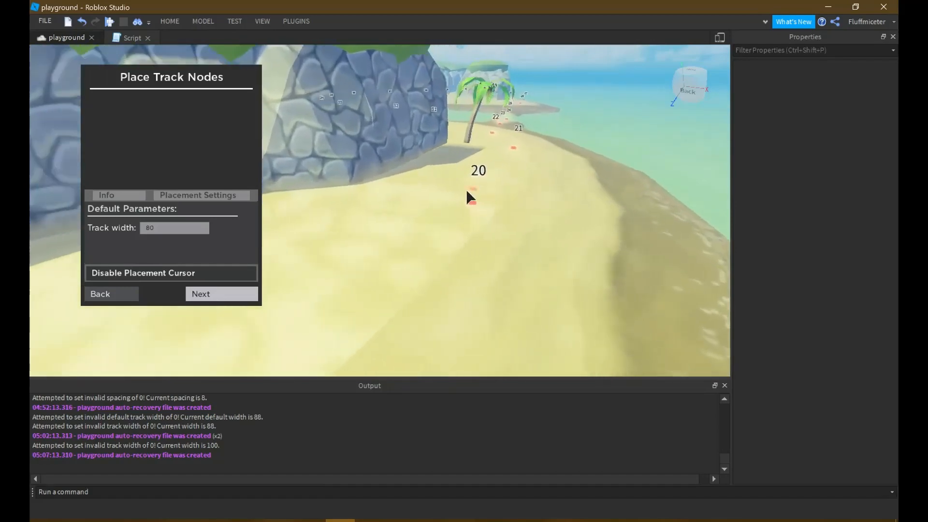
pyautogui.moveTo(457, 189); pyautogui.dragTo(462, 179, button='right')
pyautogui.press('w')
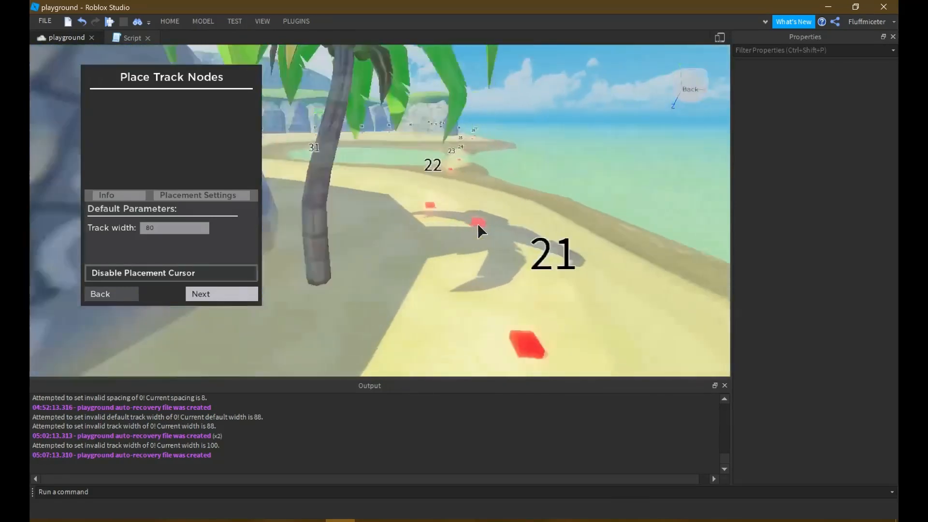
pyautogui.moveTo(477, 223); pyautogui.dragTo(453, 210, button='right')
pyautogui.press('s')
pyautogui.press('s')
pyautogui.press('a')
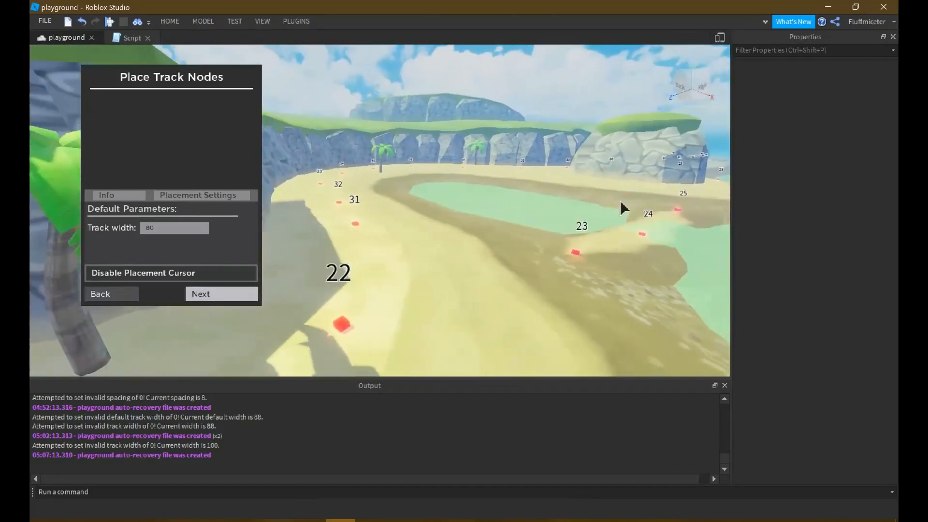
pyautogui.press('w')
pyautogui.click(374, 229)
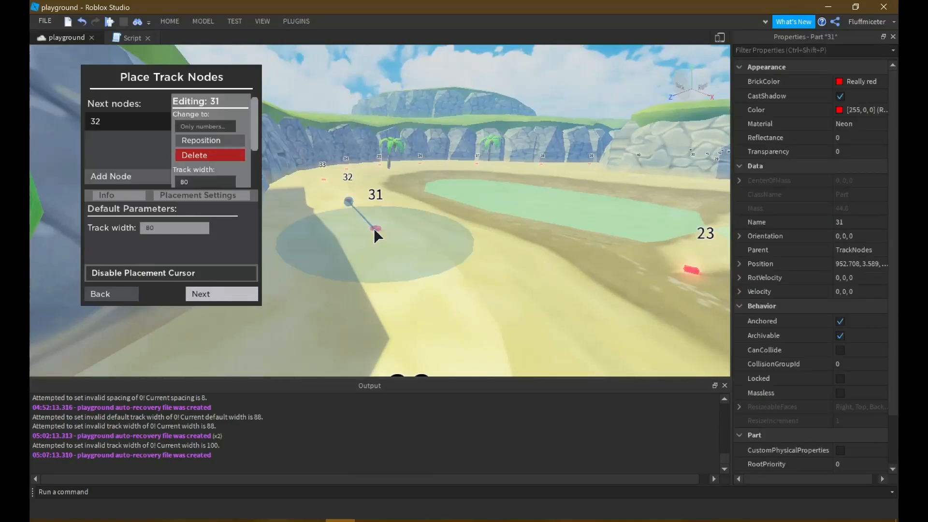
pyautogui.press('e')
pyautogui.moveTo(359, 209); pyautogui.dragTo(362, 208, button='right')
pyautogui.press('d')
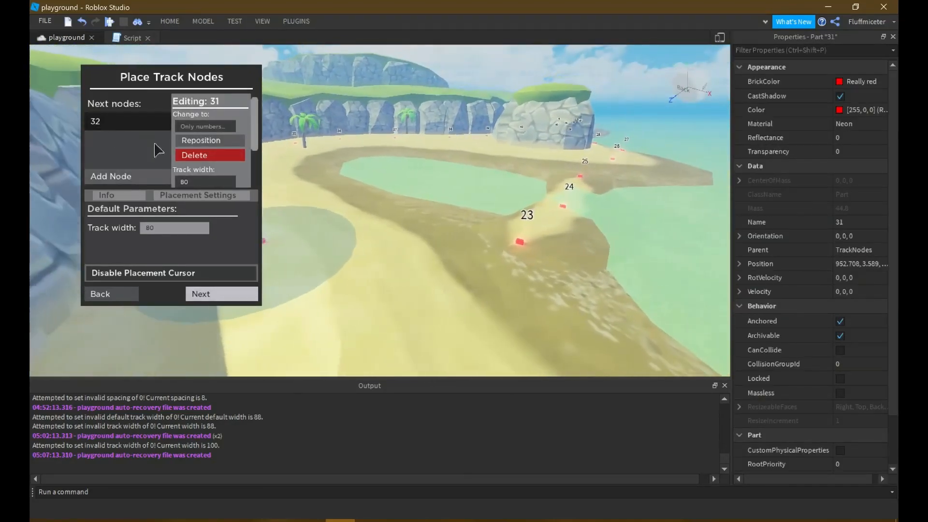
# Inspect the next-node links of nodes 23 and 25 on the sandbar beside the lagoon
pyautogui.press('w')
pyautogui.click(507, 249)
pyautogui.press('w')
pyautogui.press('e')
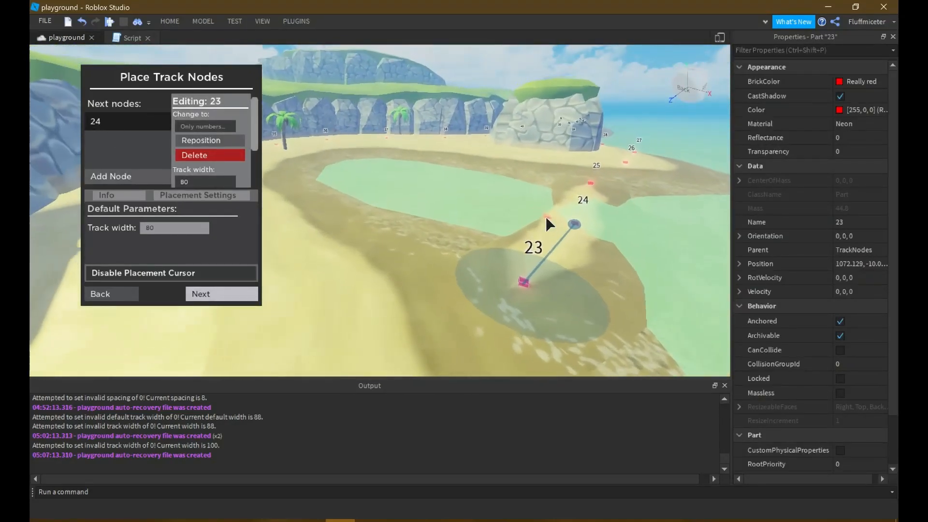
pyautogui.moveTo(546, 216); pyautogui.dragTo(544, 222, button='right')
pyautogui.press('f')
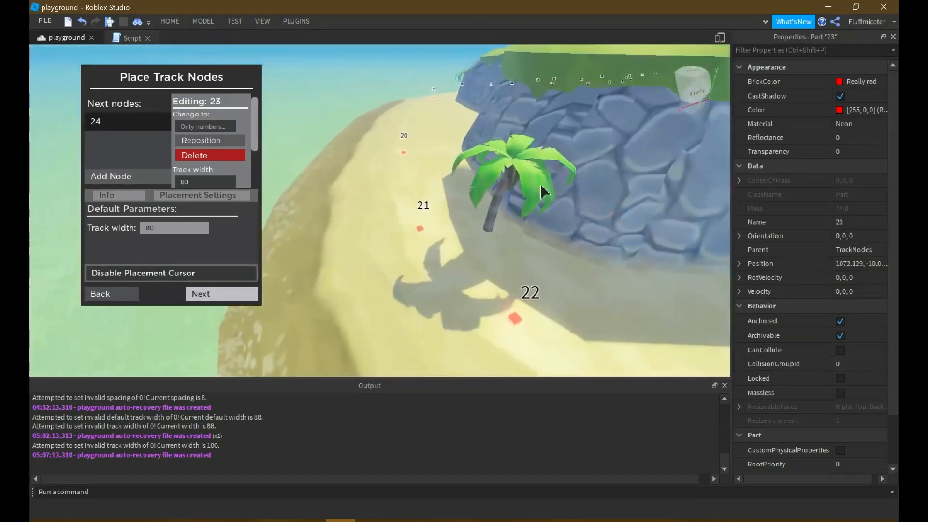
pyautogui.press('w')
pyautogui.press('e')
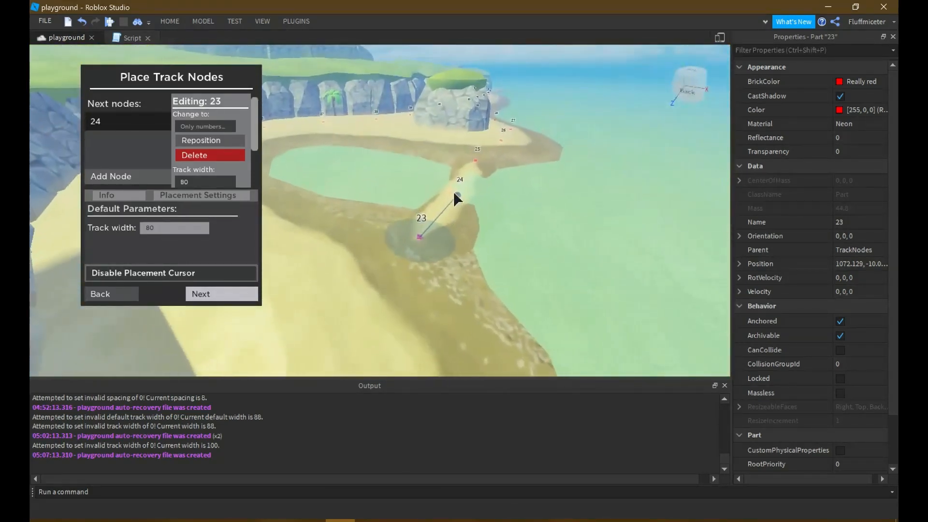
pyautogui.click(489, 163)
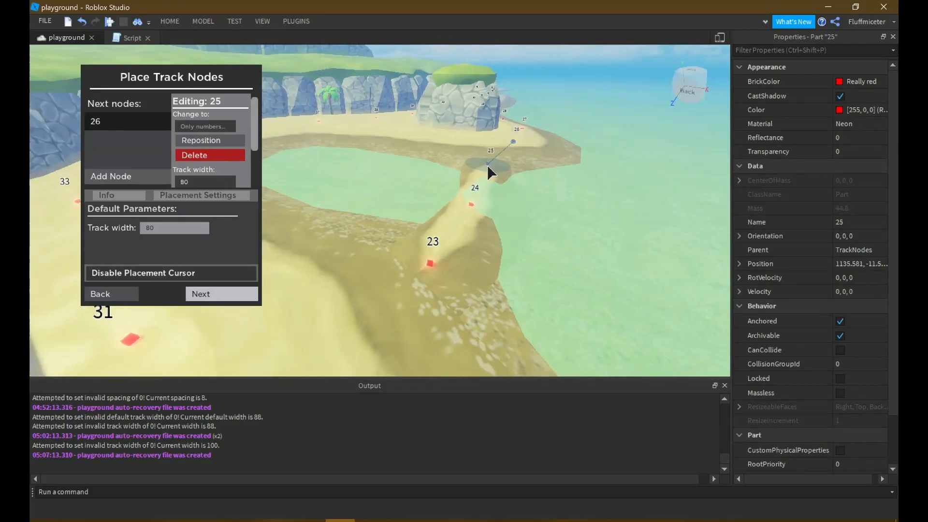
# Place a new track node on the beach between nodes 19 and 20 and change its number to 20
pyautogui.press('f')
pyautogui.press('w')
pyautogui.moveTo(426, 158); pyautogui.dragTo(493, 217, button='right')
pyautogui.press('a')
pyautogui.press('s')
pyautogui.press('s')
pyautogui.press('w')
pyautogui.press('d')
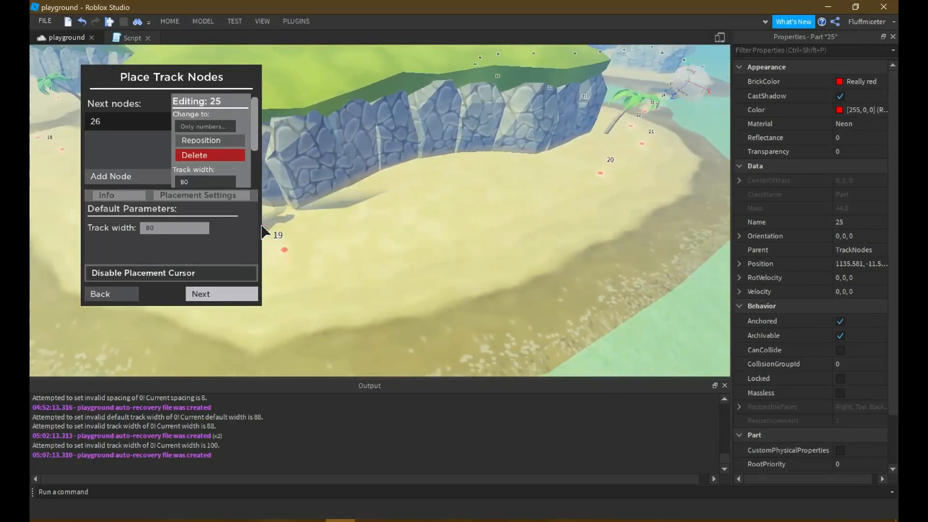
pyautogui.press('a')
pyautogui.press('d')
pyautogui.press('a')
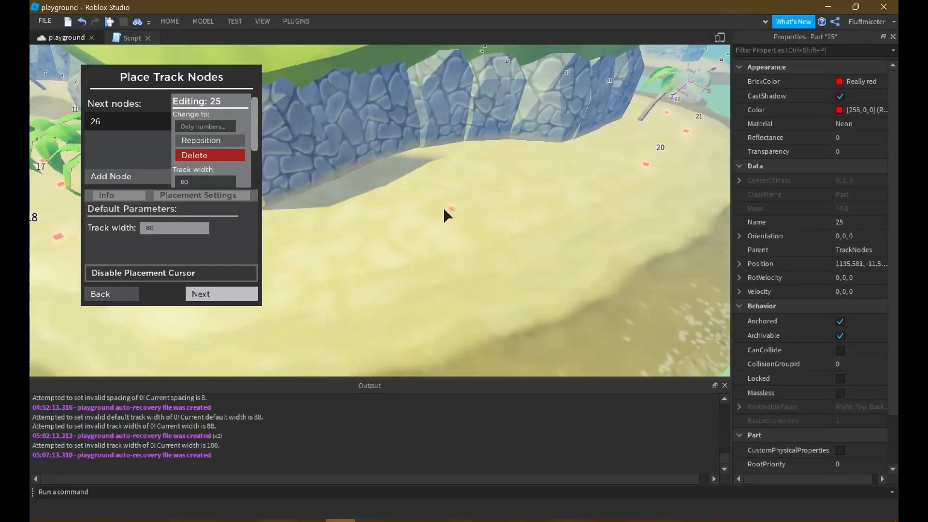
pyautogui.press('d')
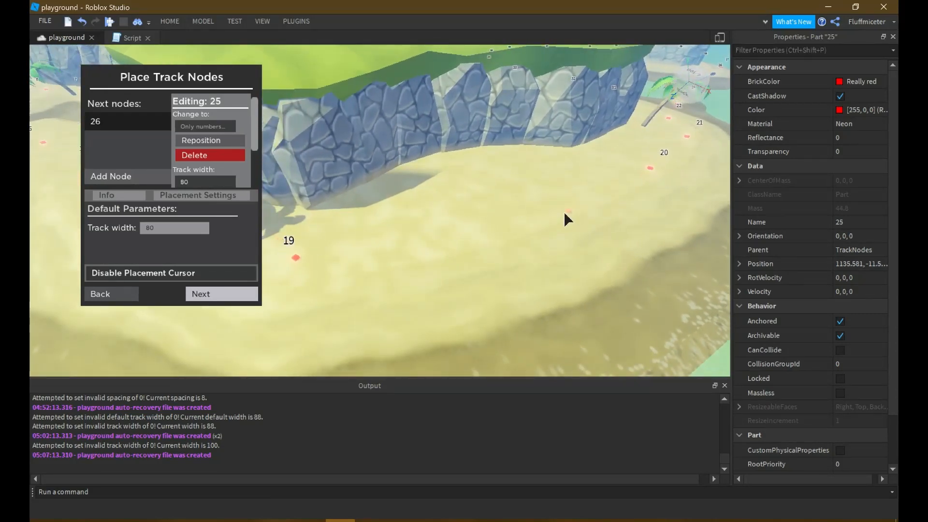
pyautogui.click(497, 210)
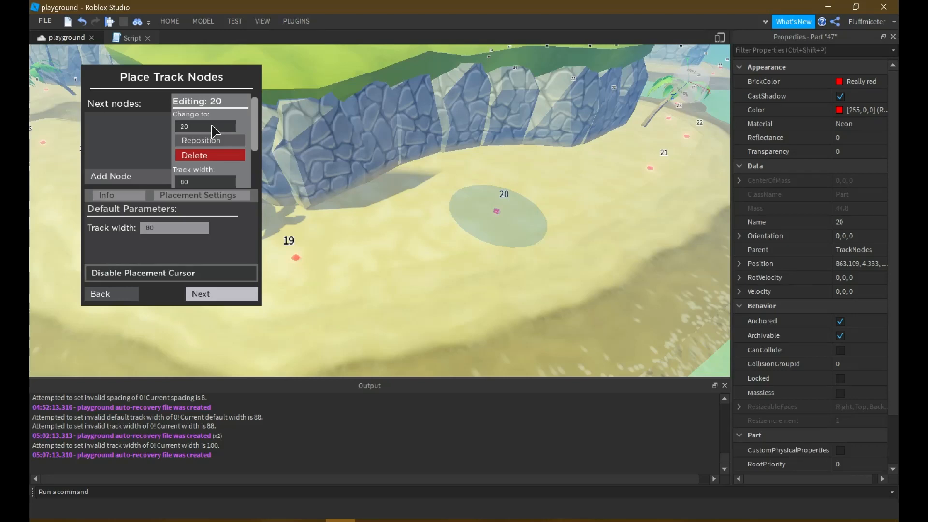
# Examine the numbering of the track nodes beyond the new node 20, along the shoreline to the rock past node 27
pyautogui.moveTo(646, 178); pyautogui.dragTo(642, 180, button='right')
pyautogui.press('w')
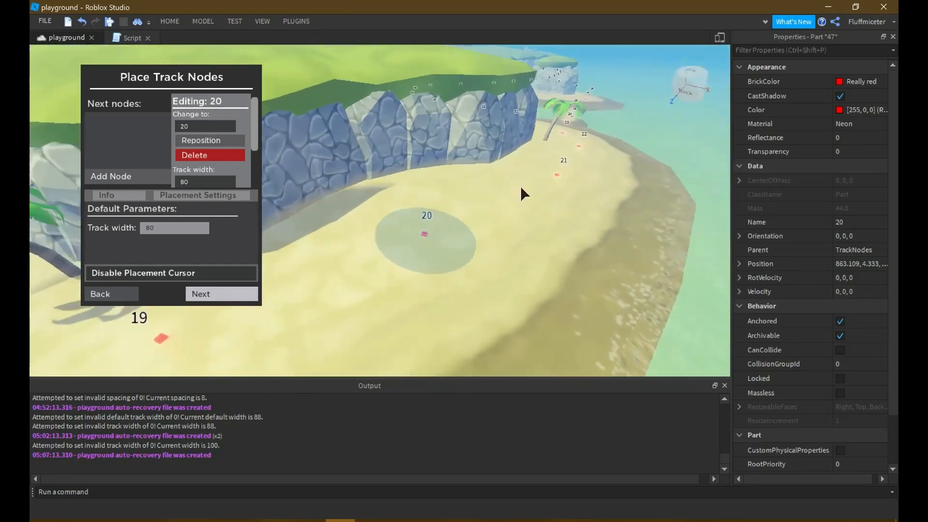
pyautogui.press('s')
pyautogui.press('d')
pyautogui.press('e')
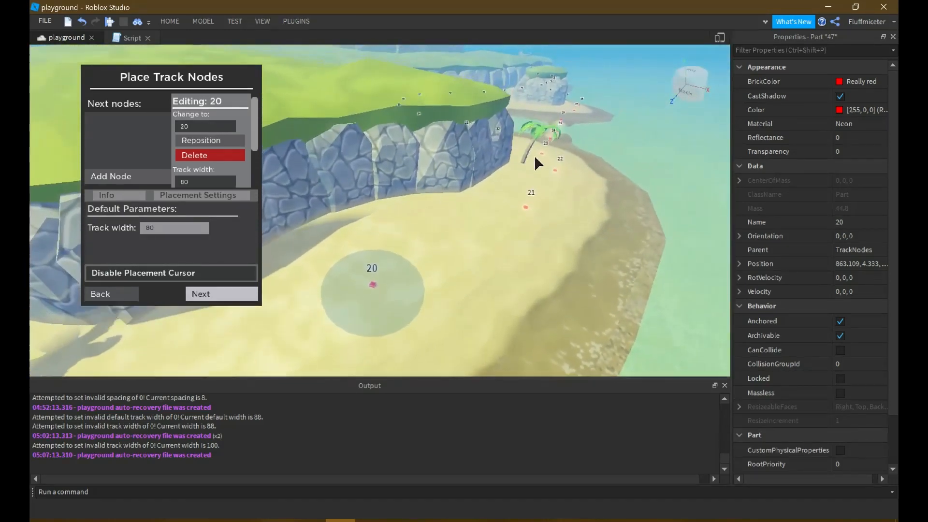
pyautogui.press('w')
pyautogui.press('d')
pyautogui.press('w')
pyautogui.moveTo(533, 211); pyautogui.dragTo(533, 210, button='right')
pyautogui.press('e')
pyautogui.press('d')
pyautogui.press('w')
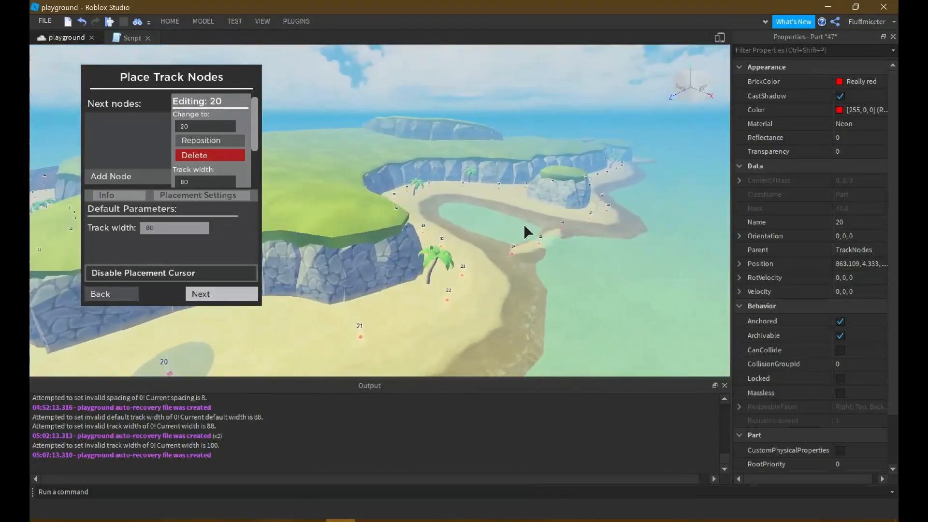
pyautogui.moveTo(492, 239); pyautogui.dragTo(461, 235, button='right')
pyautogui.press('w')
pyautogui.press('a')
pyautogui.press('w')
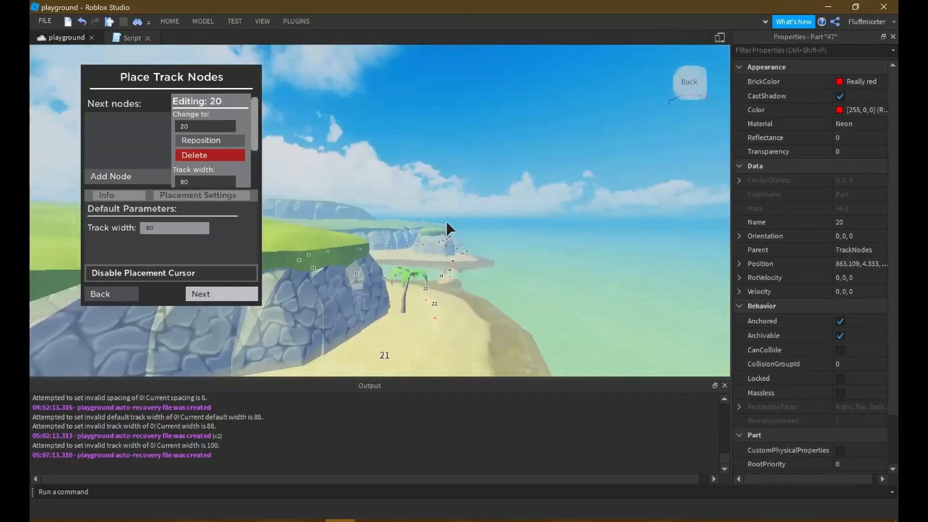
pyautogui.press('w')
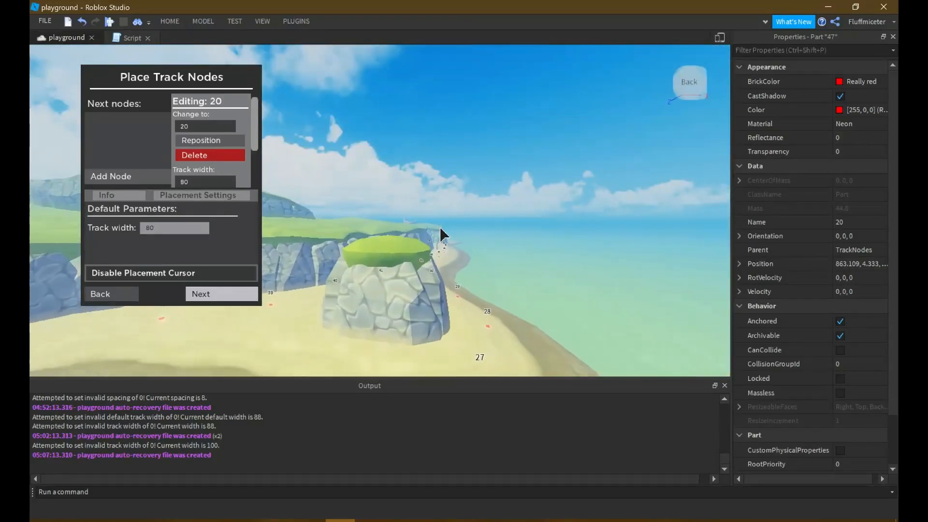
# Remove node 20 from the next nodes of node 47, at the wooden ramp past node 46
pyautogui.press('w')
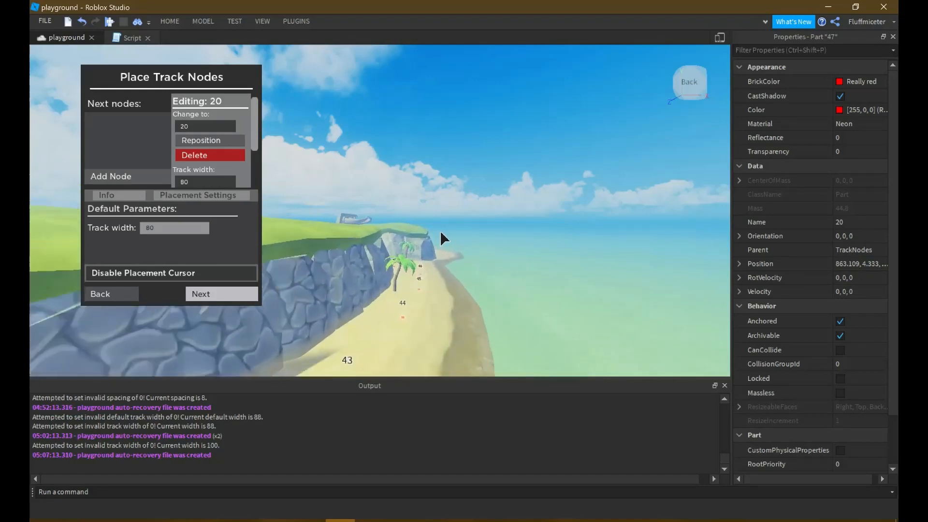
pyautogui.moveTo(441, 251); pyautogui.dragTo(441, 251, button='right')
pyautogui.press('w')
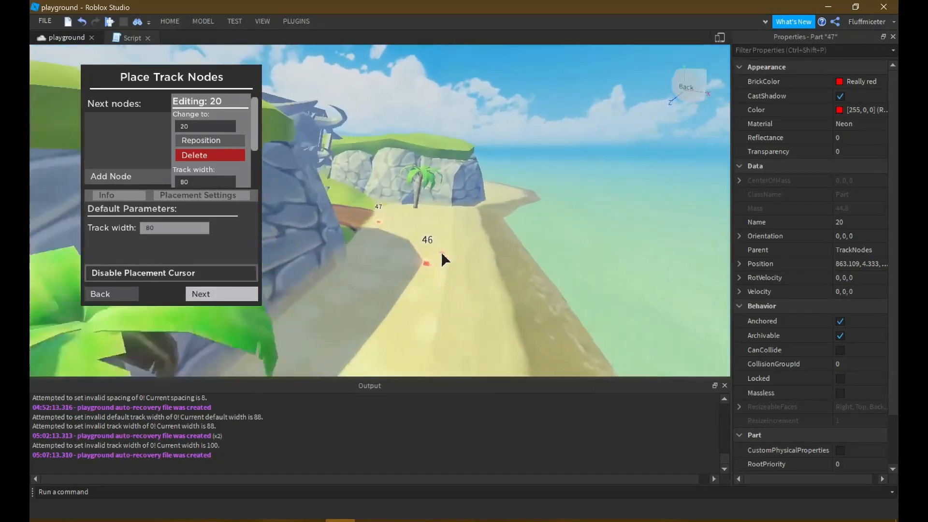
pyautogui.press('s')
pyautogui.moveTo(429, 253); pyautogui.dragTo(427, 254, button='right')
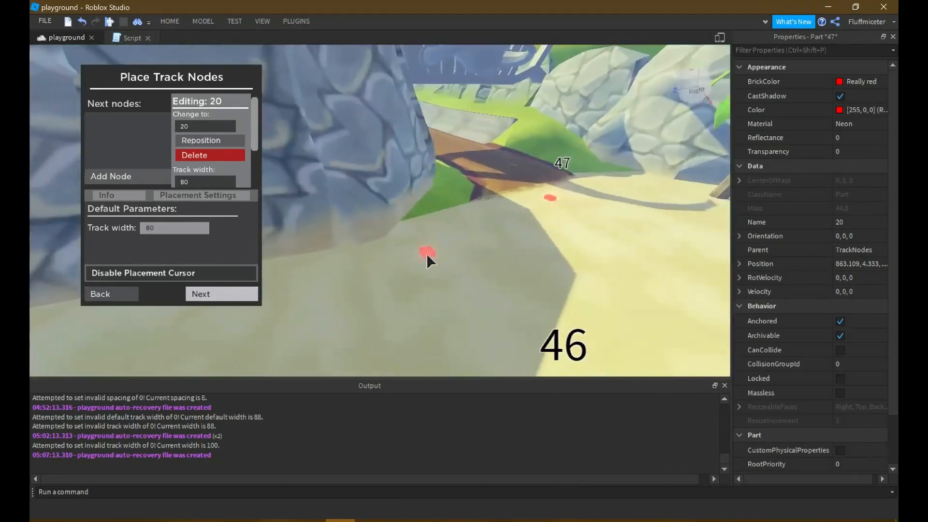
pyautogui.press('d')
pyautogui.press('w')
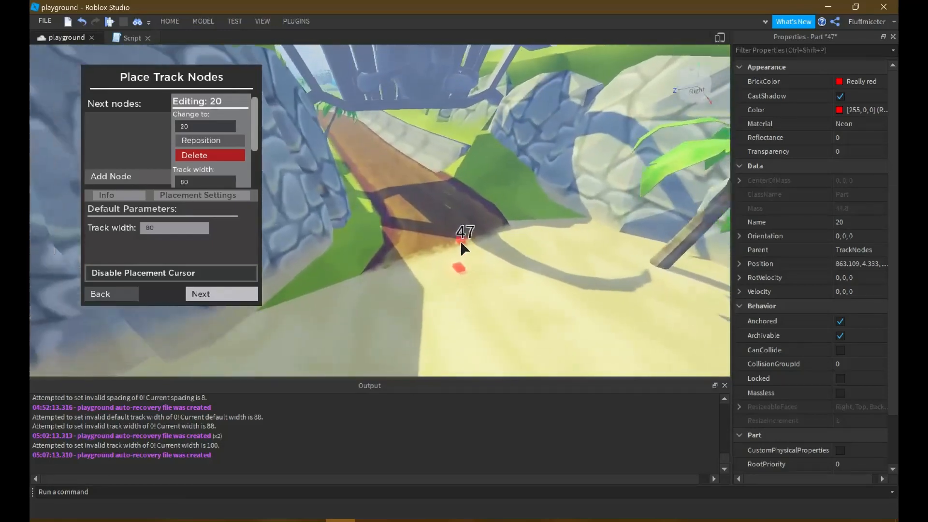
pyautogui.click(479, 283)
pyautogui.moveTo(479, 283)
pyautogui.mouseDown(button='right')
pyautogui.moveTo(511, 291)
pyautogui.moveTo(82, 75)
pyautogui.mouseUp(button='right')
pyautogui.press('s')
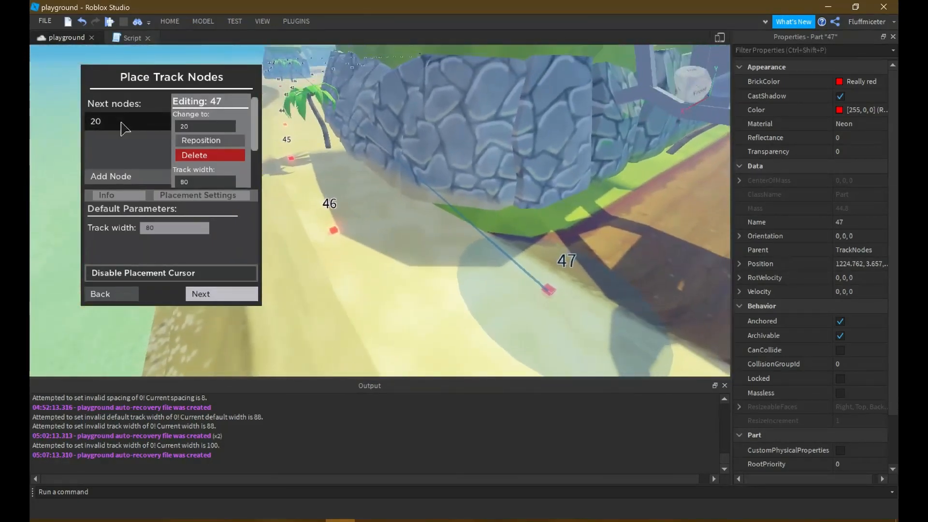
pyautogui.click(125, 127)
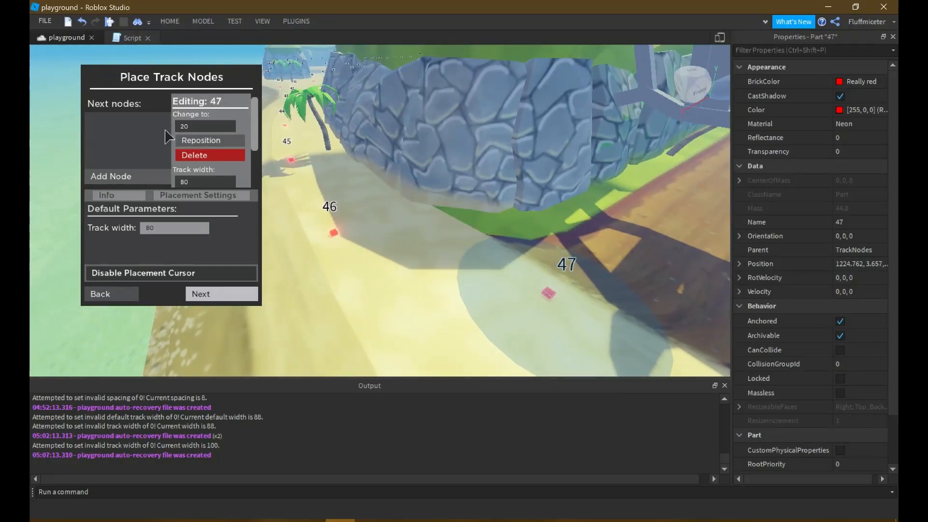
# Return to the beach and inspect the next-node links of nodes 20, 19 and 21
pyautogui.press('w')
pyautogui.moveTo(528, 280); pyautogui.dragTo(475, 193, button='right')
pyautogui.scroll(12, 475, 193)
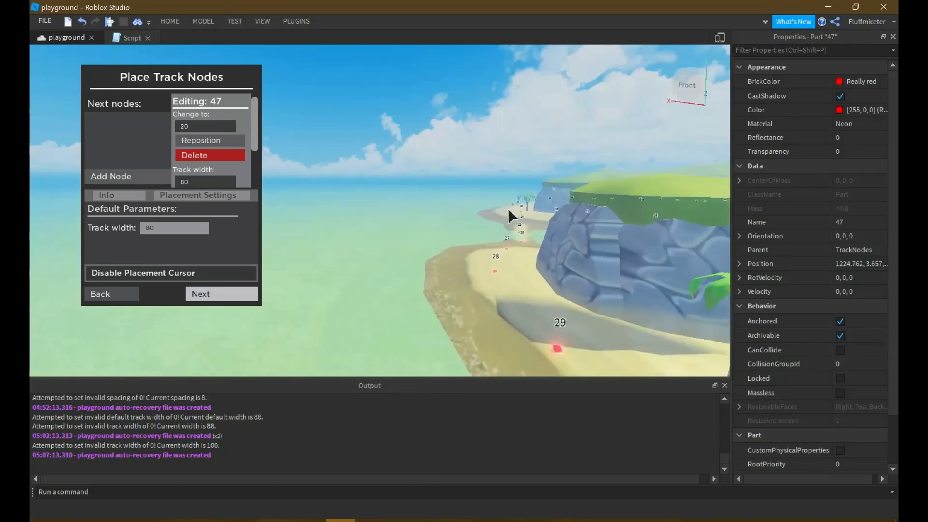
pyautogui.scroll(10, 518, 220)
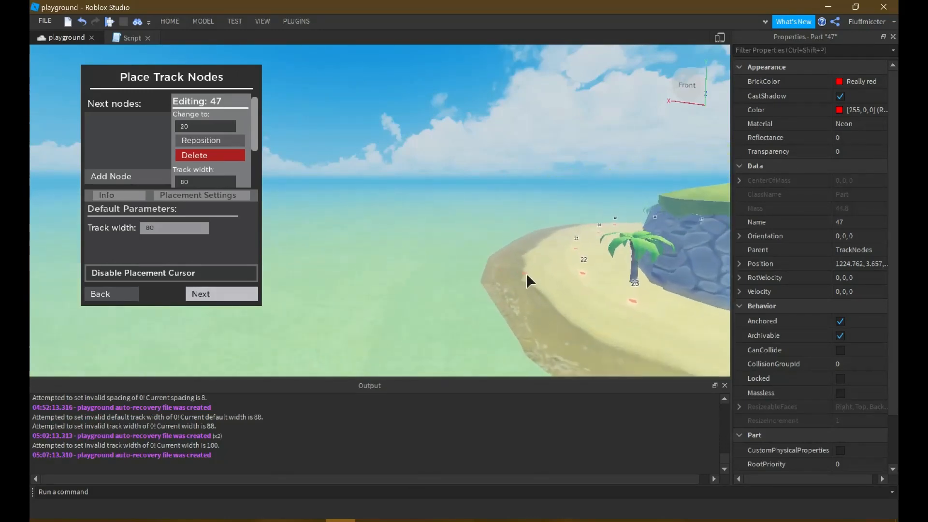
pyautogui.scroll(4, 505, 275)
pyautogui.moveTo(505, 275); pyautogui.dragTo(505, 275, button='right')
pyautogui.scroll(8, 504, 275)
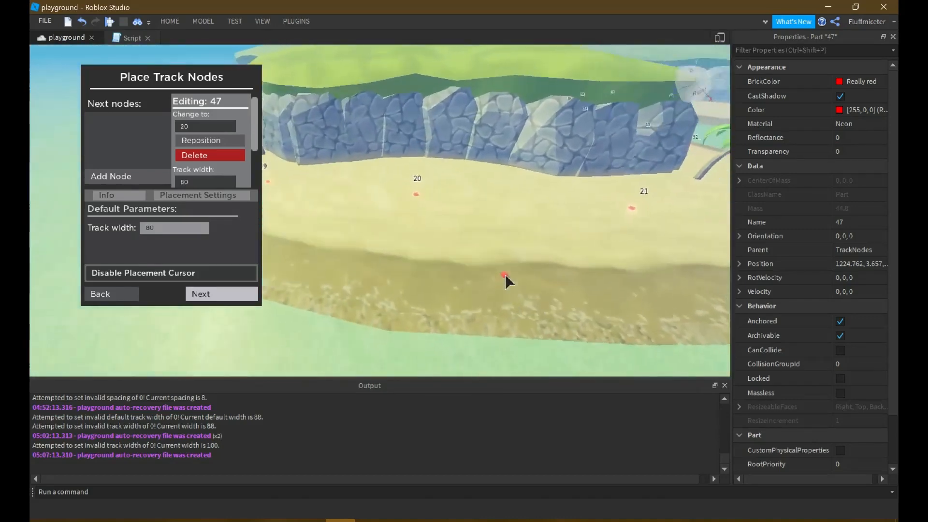
pyautogui.scroll(6, 503, 272)
pyautogui.click(467, 199)
pyautogui.scroll(-3, 467, 199)
pyautogui.moveTo(467, 199); pyautogui.dragTo(422, 195, button='right')
pyautogui.press('w')
pyautogui.press('a')
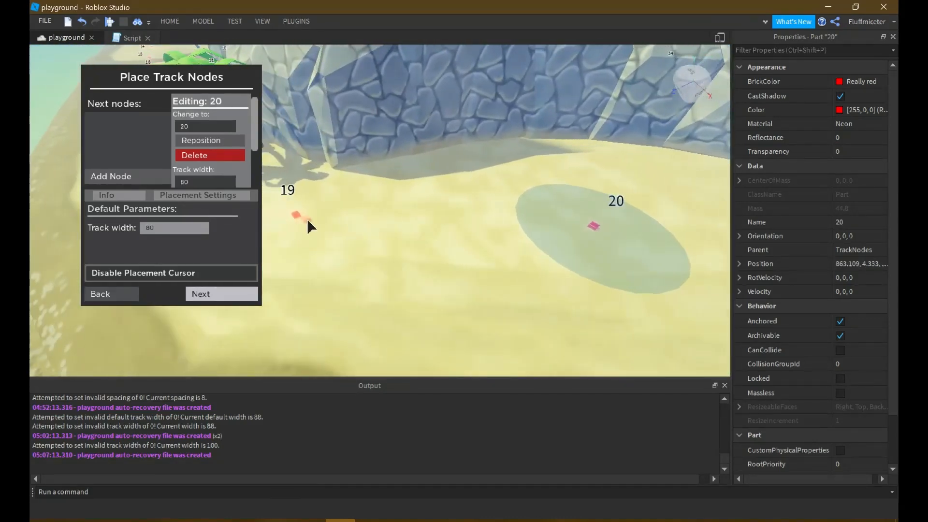
pyautogui.click(297, 214)
pyautogui.press('d')
pyautogui.moveTo(626, 240); pyautogui.dragTo(628, 237, button='right')
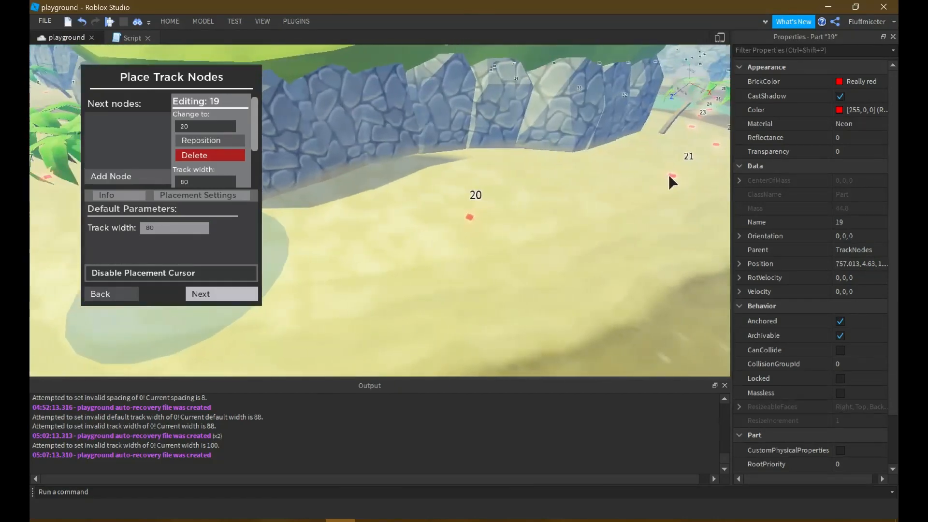
pyautogui.click(675, 174)
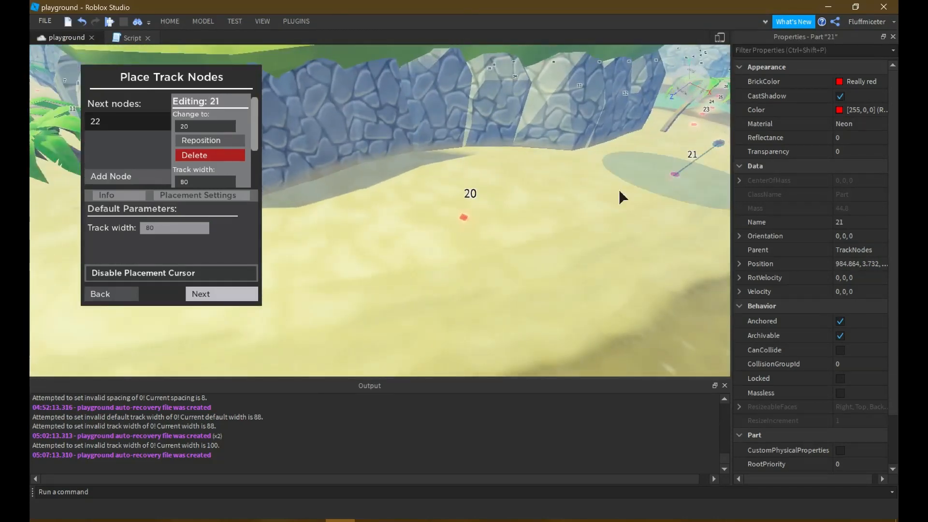
# Add node 21 as the next node of node 20
pyautogui.click(464, 217)
pyautogui.press('s')
pyautogui.moveTo(481, 197); pyautogui.dragTo(480, 202, button='right')
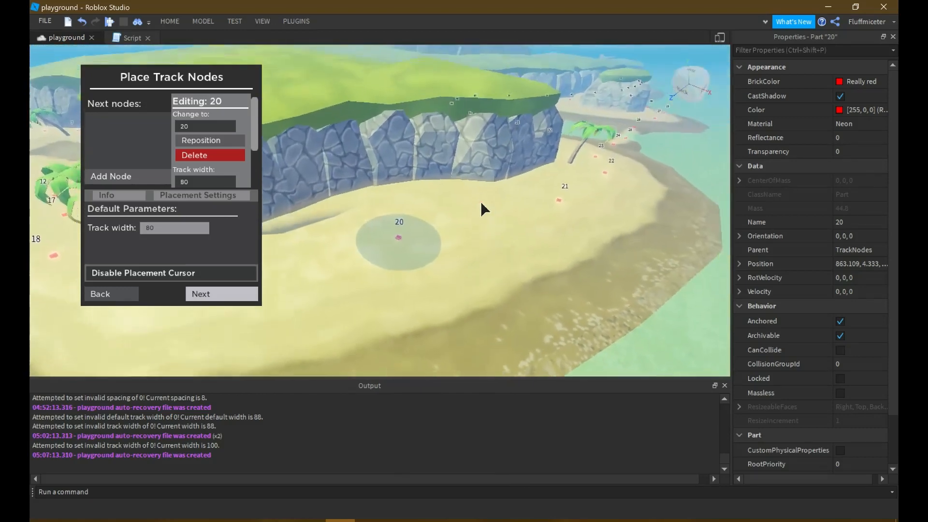
pyautogui.press('e')
pyautogui.press('d')
pyautogui.moveTo(386, 246); pyautogui.dragTo(411, 257, button='right')
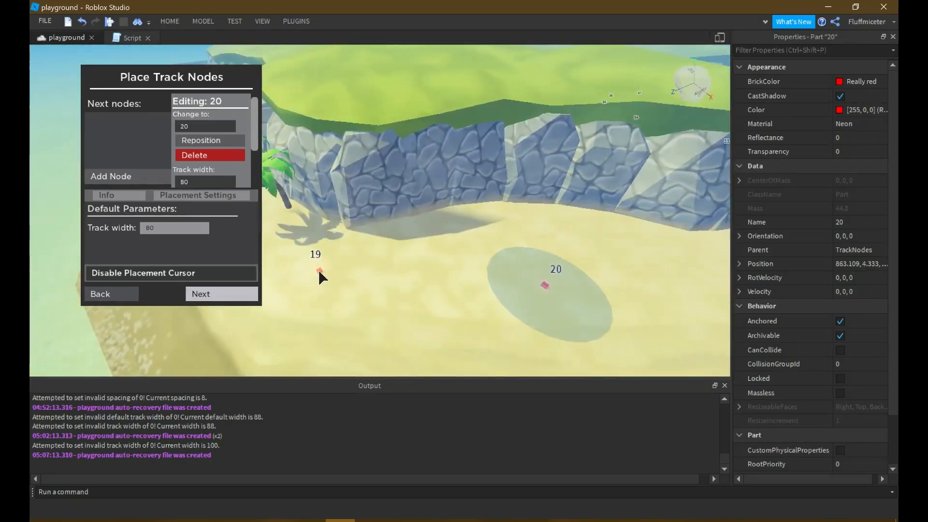
pyautogui.moveTo(569, 284); pyautogui.dragTo(497, 273, button='right')
pyautogui.press('s')
pyautogui.press('d')
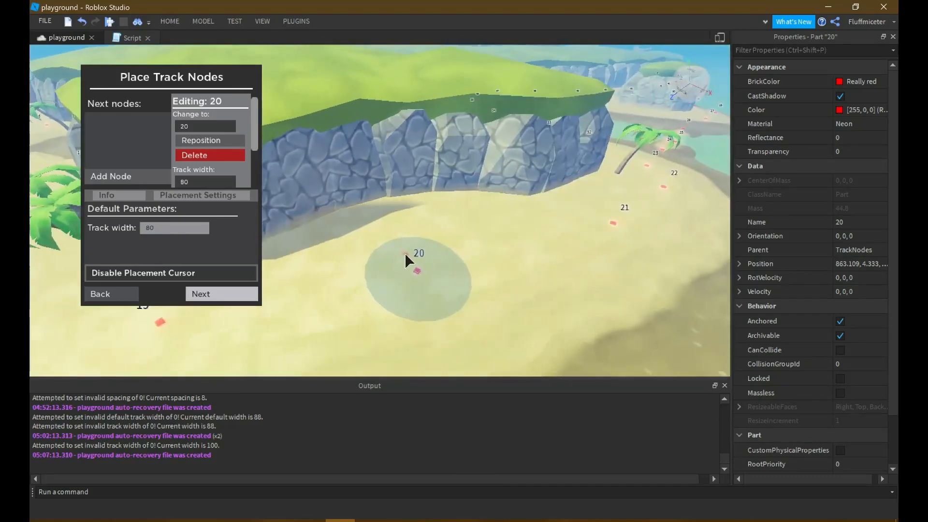
pyautogui.press('w')
pyautogui.press('d')
pyautogui.press('d')
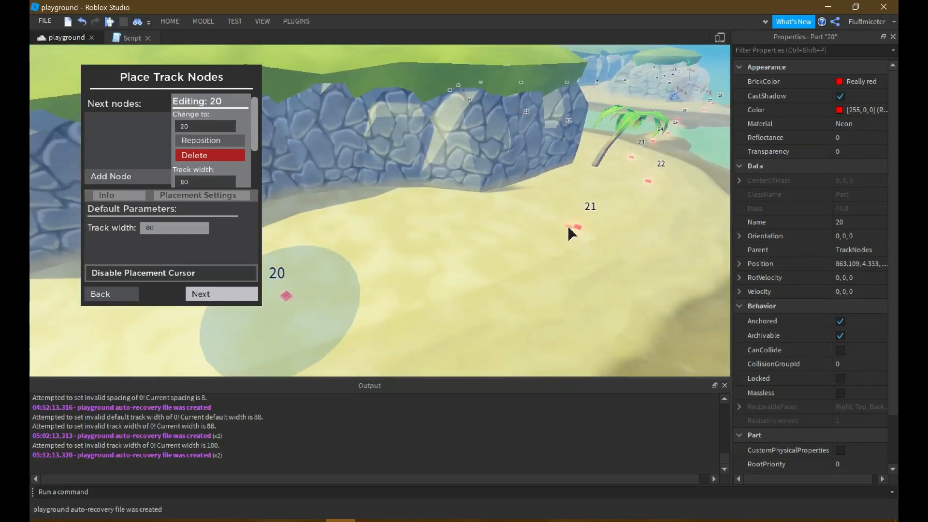
pyautogui.click(155, 178)
pyautogui.press('d')
pyautogui.click(621, 226)
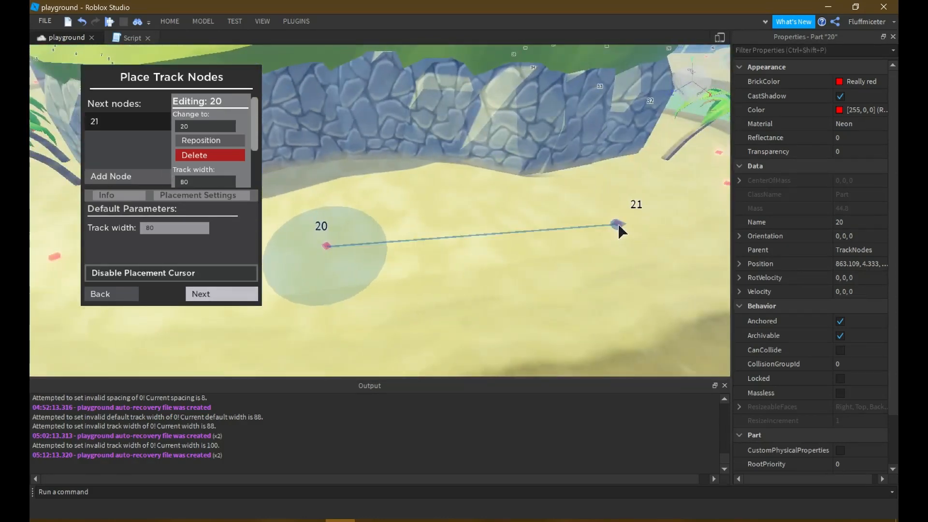
# Add node 20 as the next node of node 19
pyautogui.moveTo(567, 230); pyautogui.dragTo(564, 230, button='right')
pyautogui.press('w')
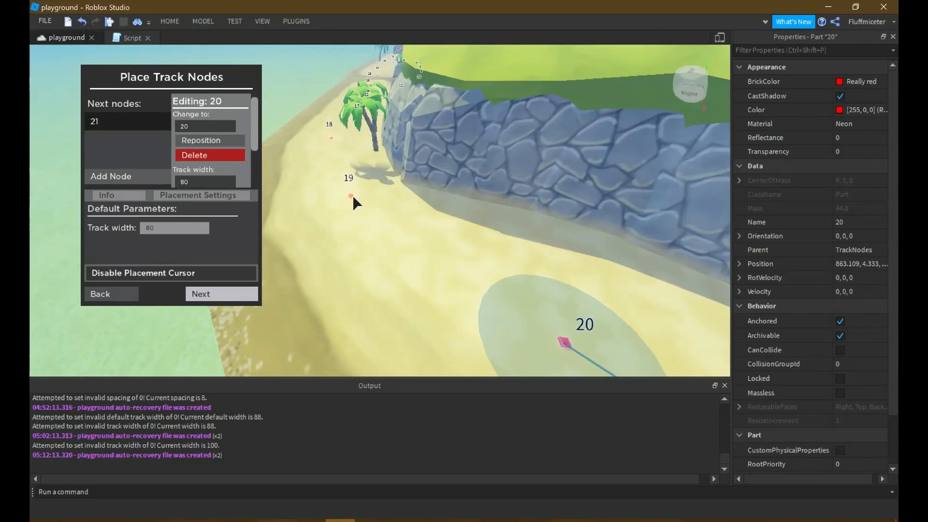
pyautogui.click(352, 196)
pyautogui.click(151, 176)
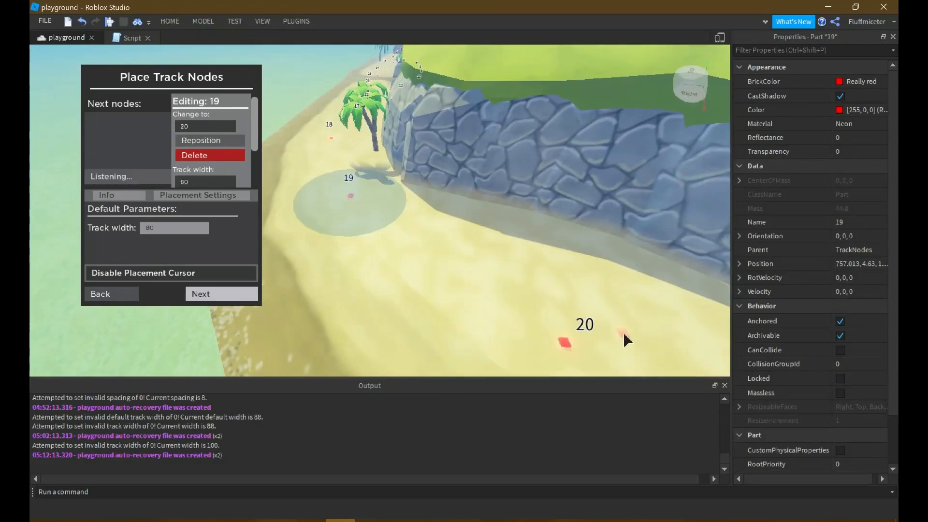
pyautogui.click(566, 342)
# Place a new track node on the beach midway between nodes 20 and 21 and change its number to 21
pyautogui.press('s')
pyautogui.moveTo(566, 297); pyautogui.dragTo(565, 298, button='right')
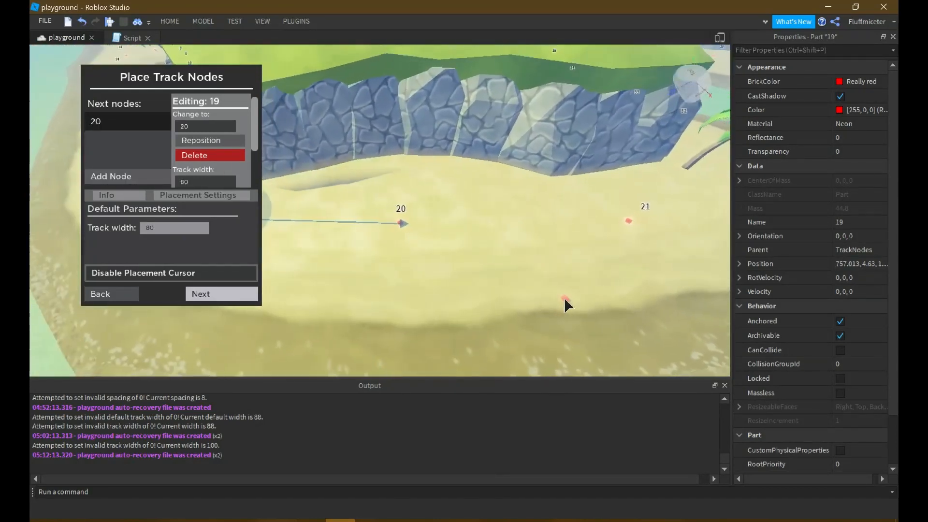
pyautogui.press('s')
pyautogui.press('a')
pyautogui.moveTo(526, 241); pyautogui.dragTo(525, 243, button='right')
pyautogui.press('w')
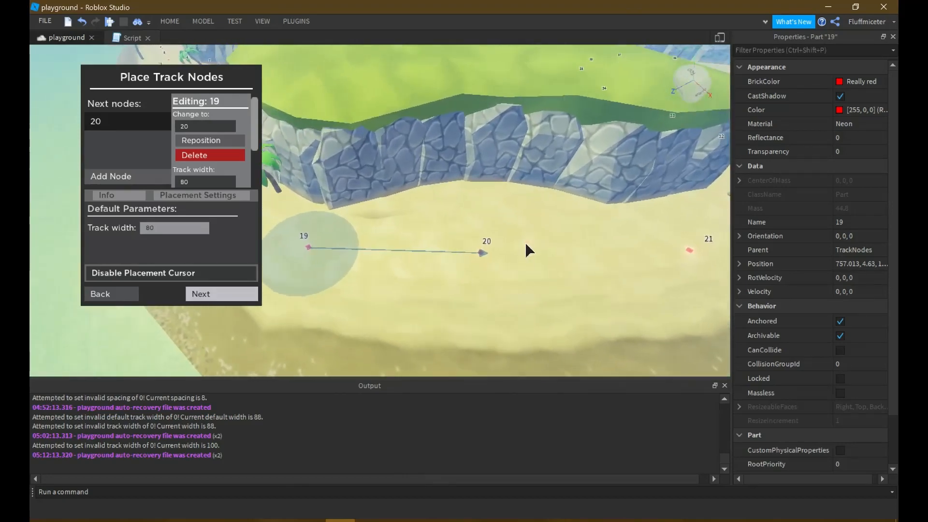
pyautogui.press('w')
pyautogui.press('d')
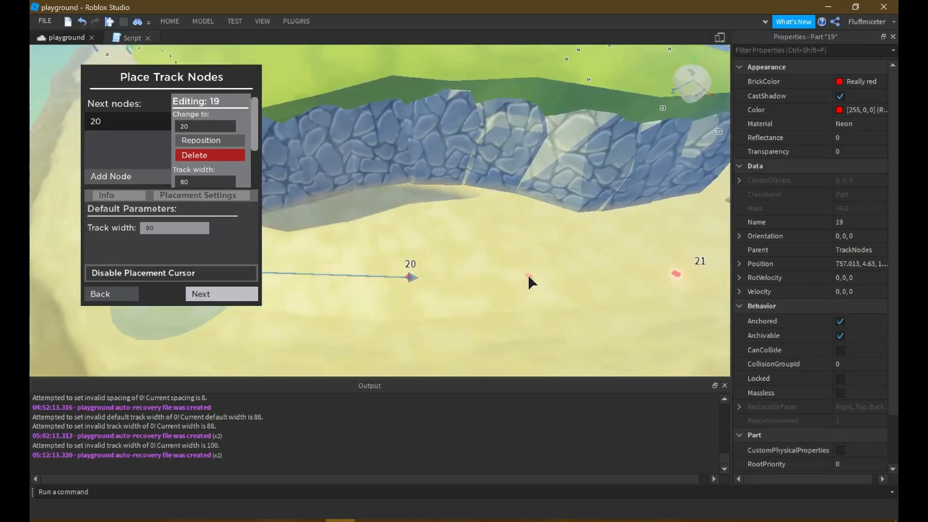
pyautogui.click(543, 275)
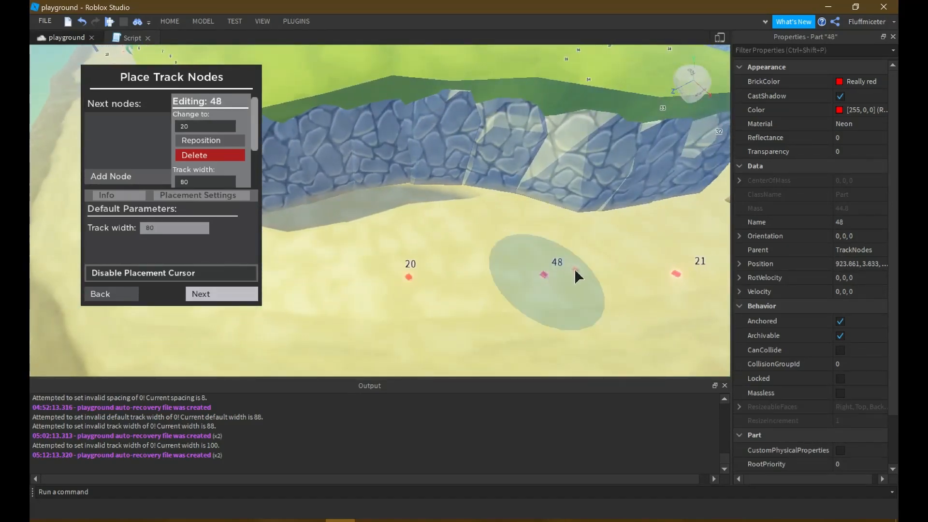
pyautogui.moveTo(574, 270); pyautogui.dragTo(574, 271, button='right')
pyautogui.press('s')
pyautogui.press('a')
pyautogui.press('d')
pyautogui.press('w')
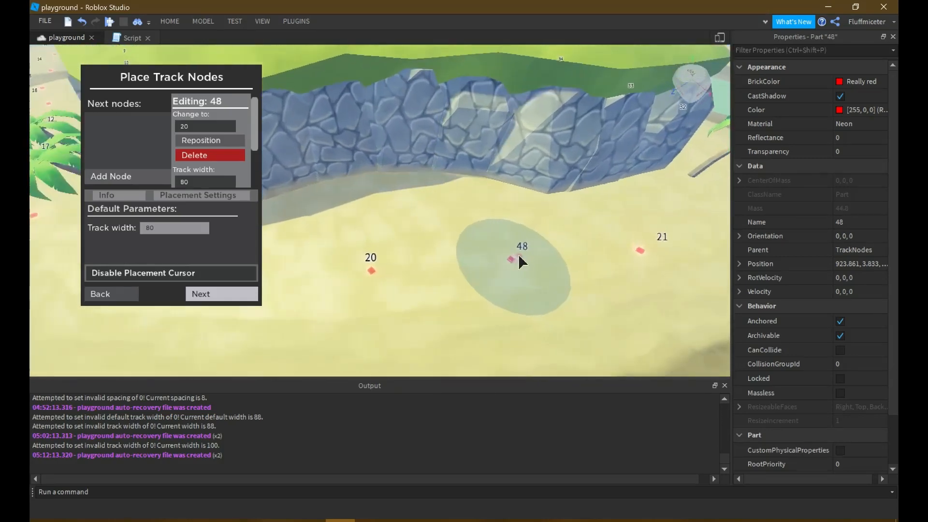
pyautogui.press('d')
pyautogui.press('w')
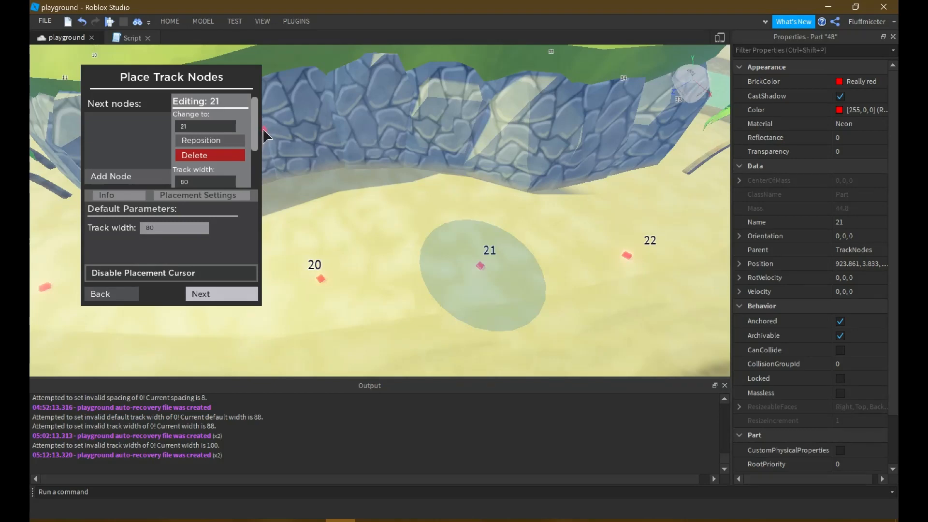
# Replace node 22 with the new node 21 as the next node of node 20
pyautogui.click(321, 280)
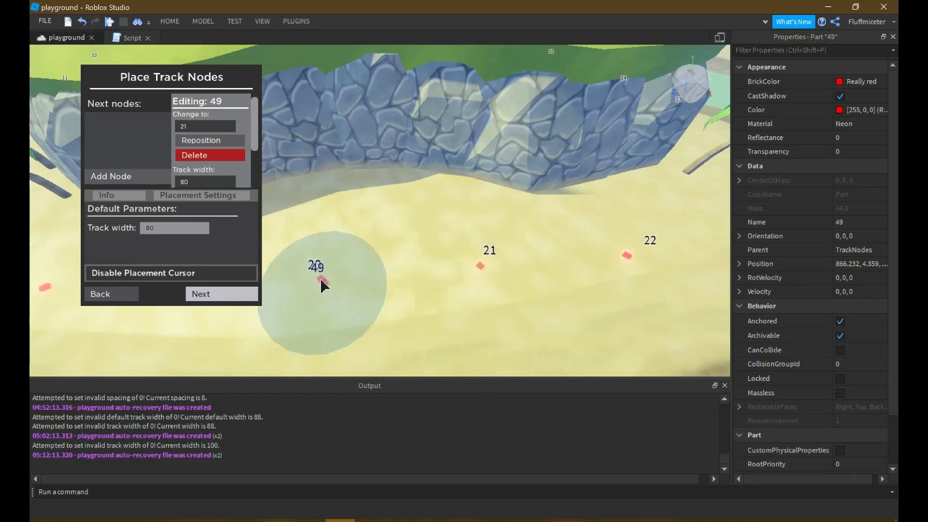
pyautogui.hotkey('ctrl', 'z')
pyautogui.click(321, 280)
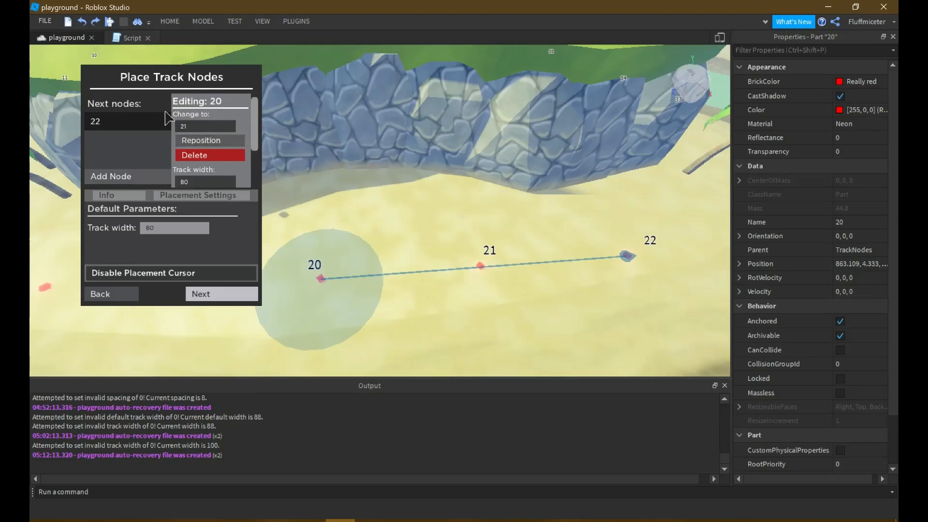
pyautogui.scroll(5, 518, 248)
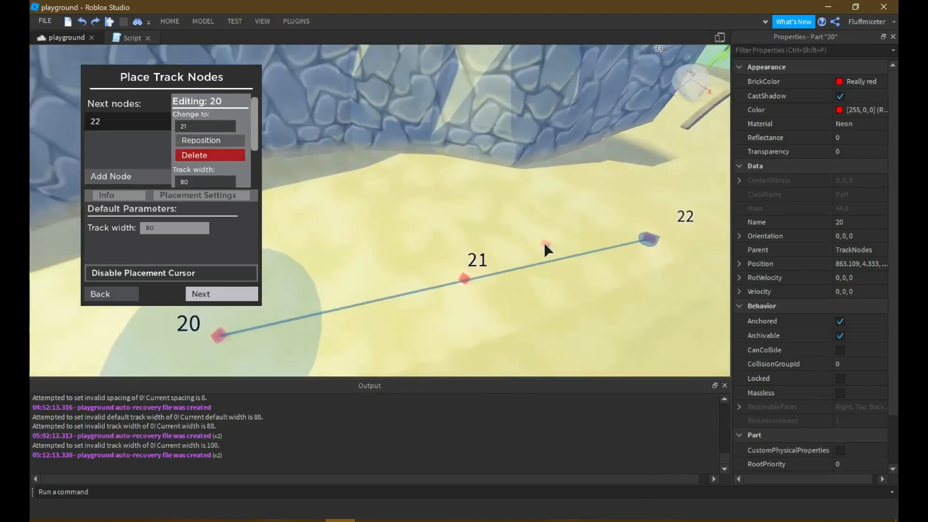
pyautogui.scroll(8, 536, 253)
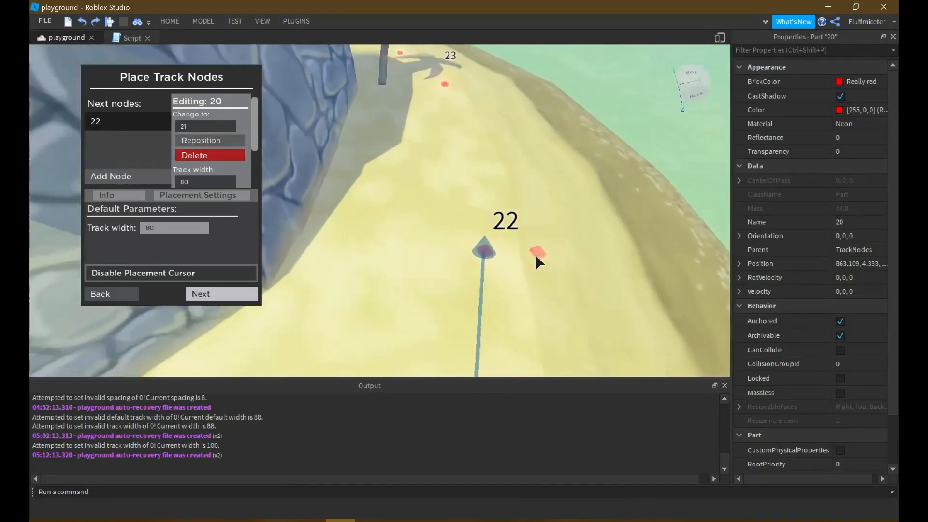
pyautogui.moveTo(536, 255); pyautogui.dragTo(535, 255, button='right')
pyautogui.scroll(4, 430, 201)
pyautogui.moveTo(401, 212); pyautogui.dragTo(406, 211, button='right')
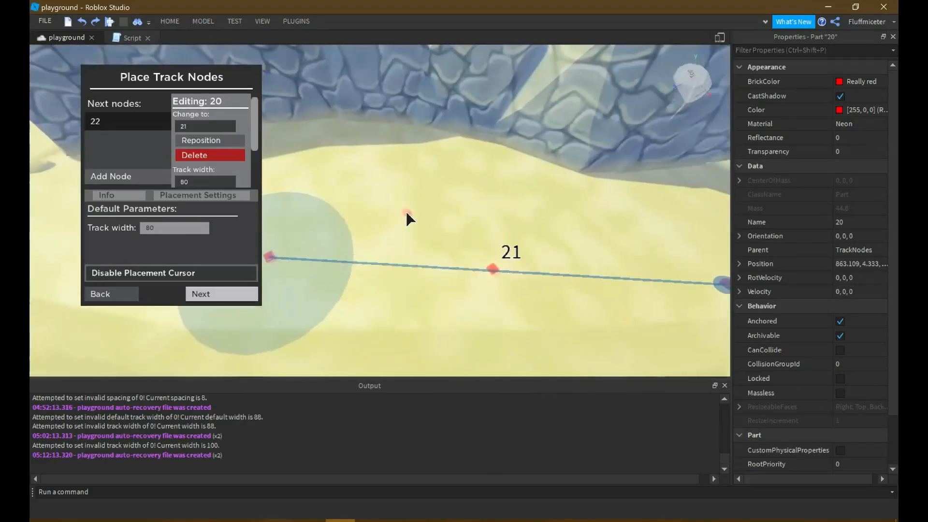
pyautogui.press('s')
pyautogui.press('w')
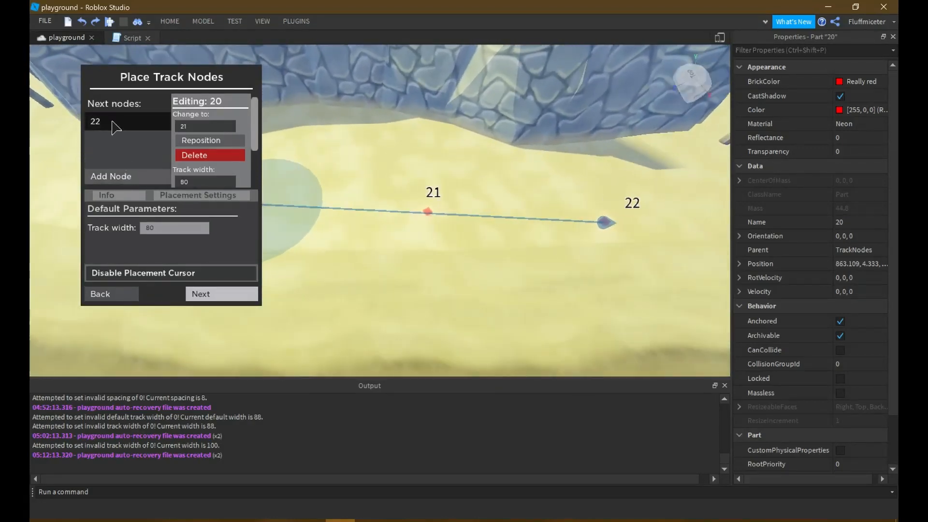
pyautogui.click(111, 129)
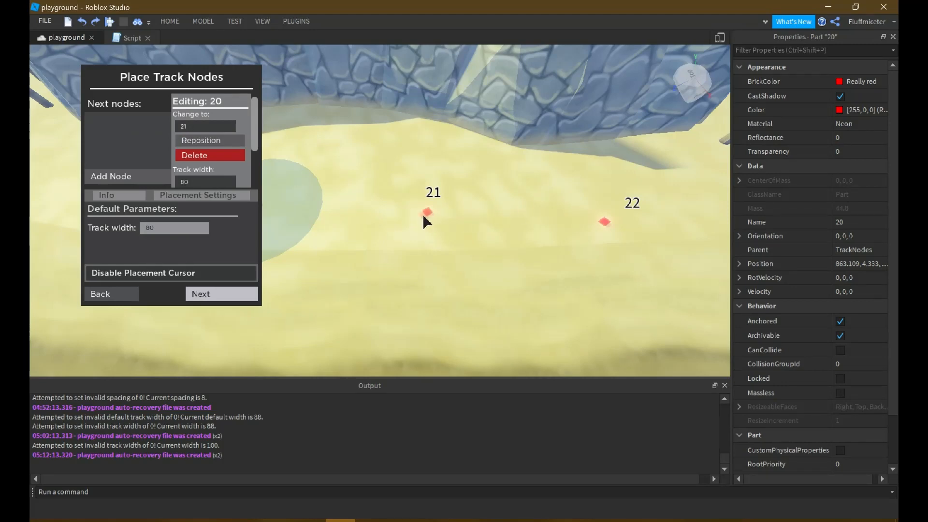
pyautogui.click(145, 178)
pyautogui.click(430, 213)
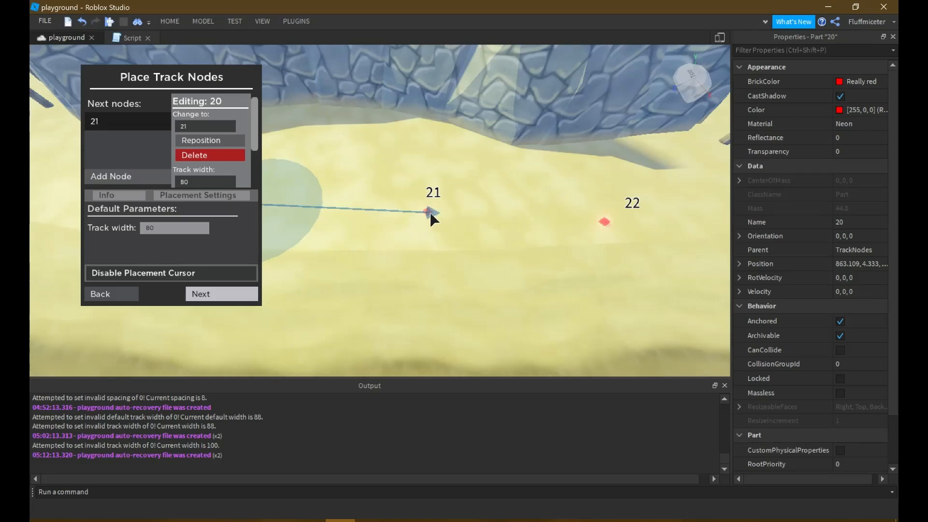
# Add node 22 as the next node of node 21
pyautogui.click(428, 211)
pyautogui.click(142, 176)
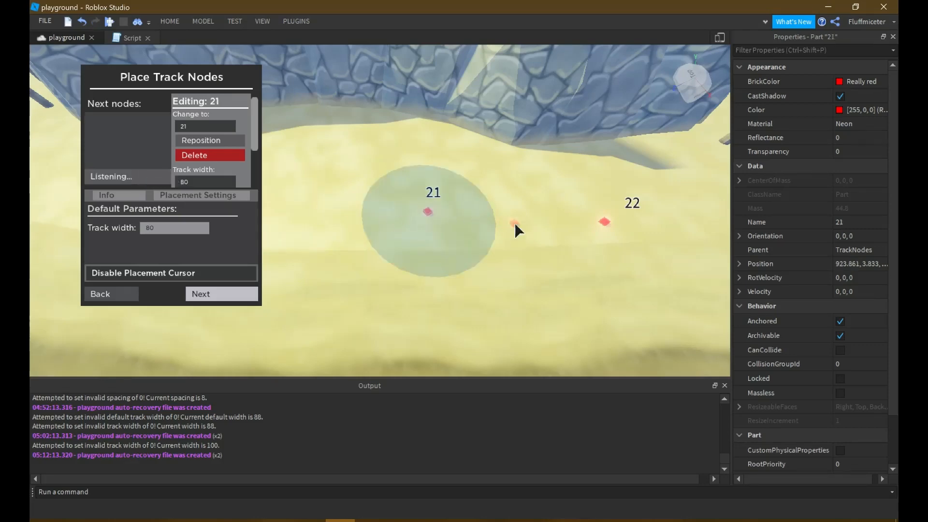
pyautogui.click(603, 220)
pyautogui.moveTo(599, 213); pyautogui.dragTo(572, 187, button='right')
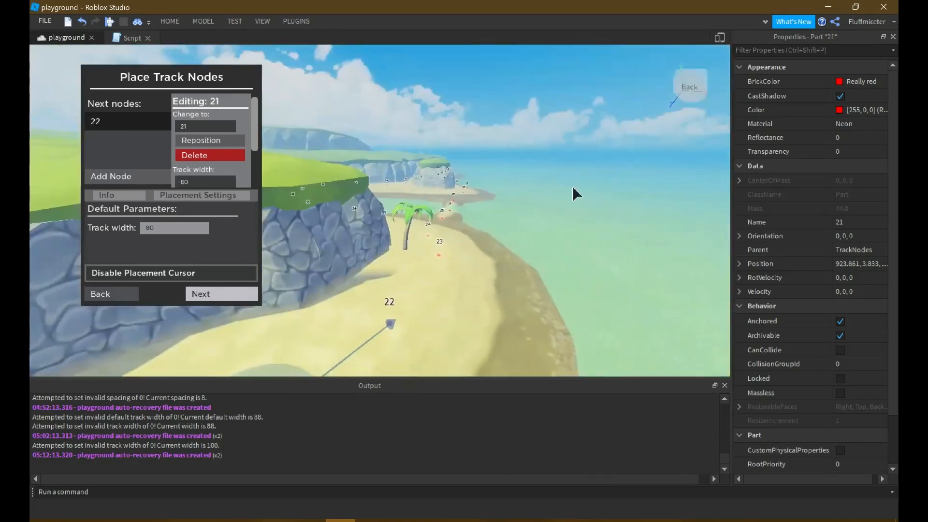
# Remove node 21 from the next nodes of node 48
pyautogui.scroll(4, 534, 166)
pyautogui.scroll(12, 497, 146)
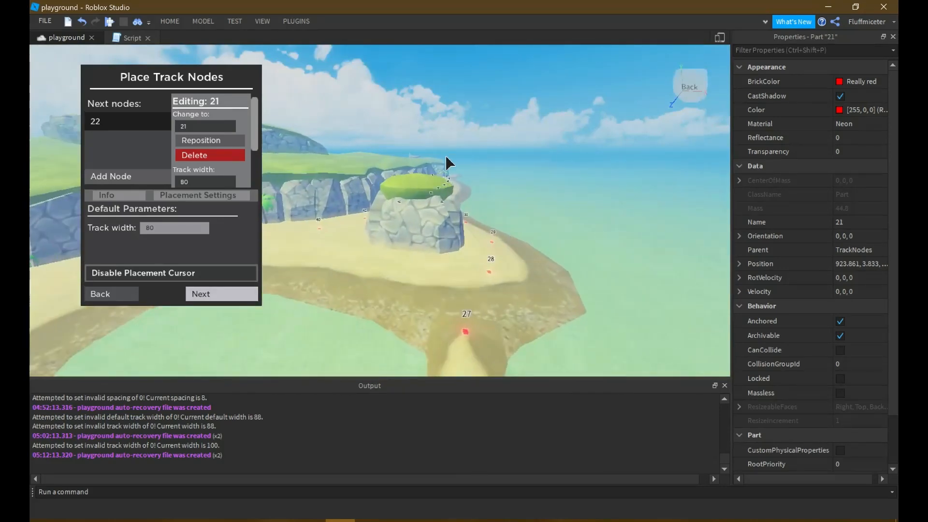
pyautogui.scroll(12, 446, 155)
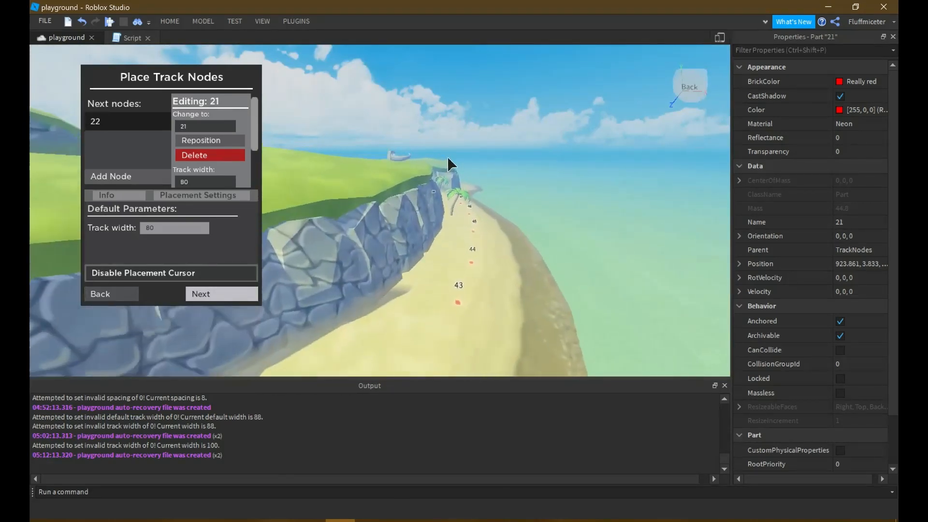
pyautogui.scroll(12, 446, 158)
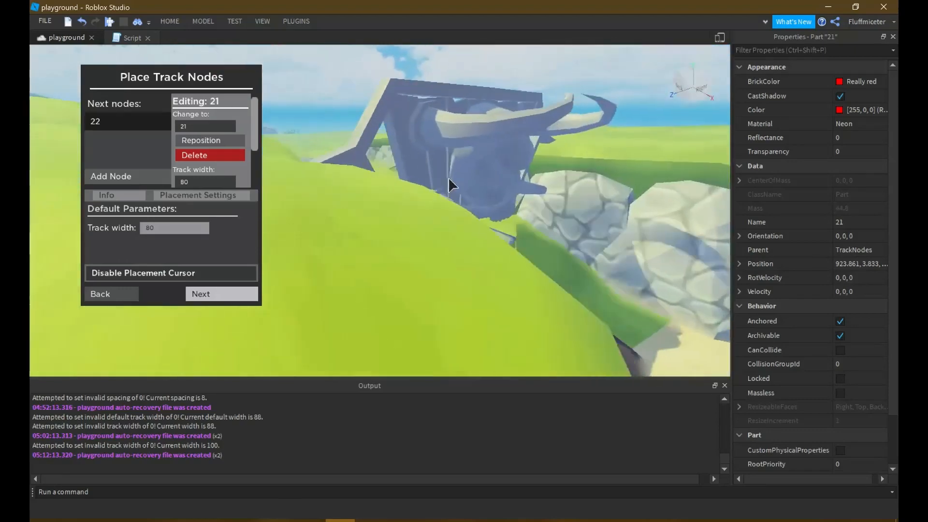
pyautogui.scroll(10, 450, 179)
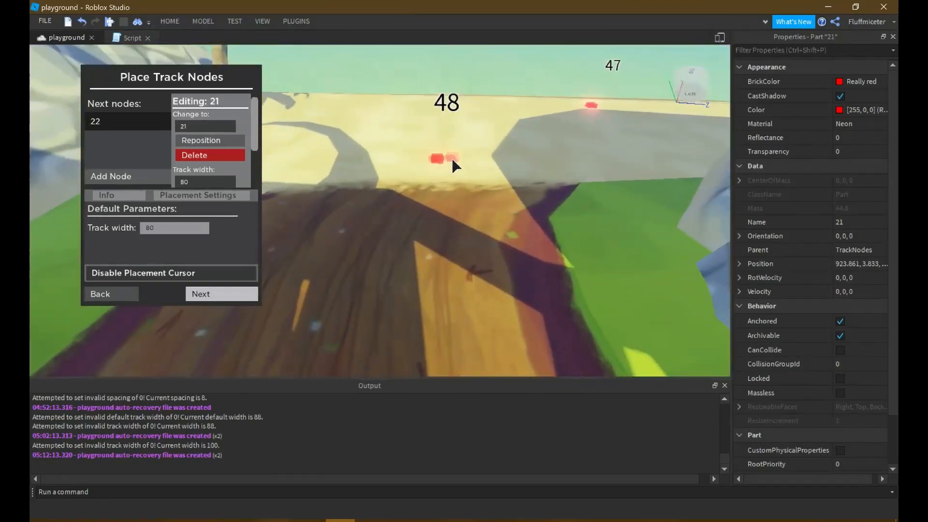
pyautogui.click(436, 160)
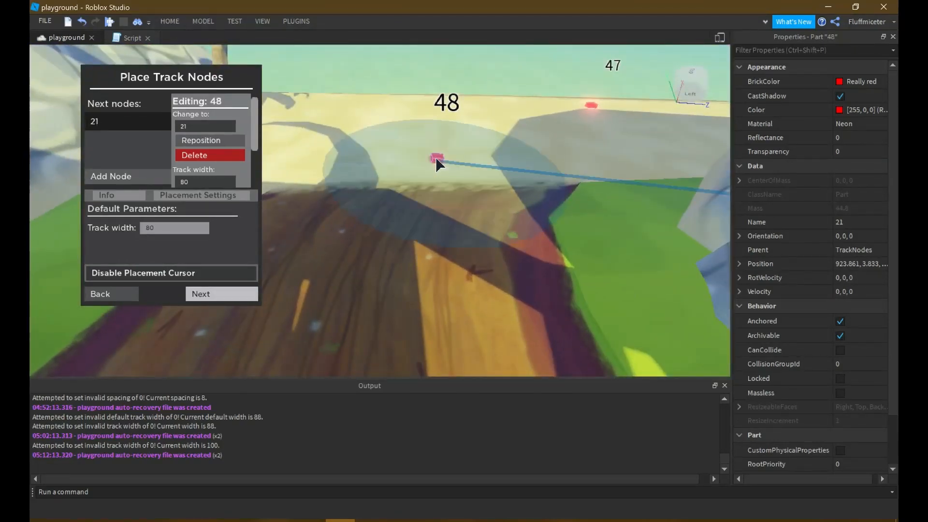
pyautogui.click(121, 121)
# Set the track width of node 22 on the beach to 100
pyautogui.scroll(-10, 516, 137)
pyautogui.scroll(-10, 437, 162)
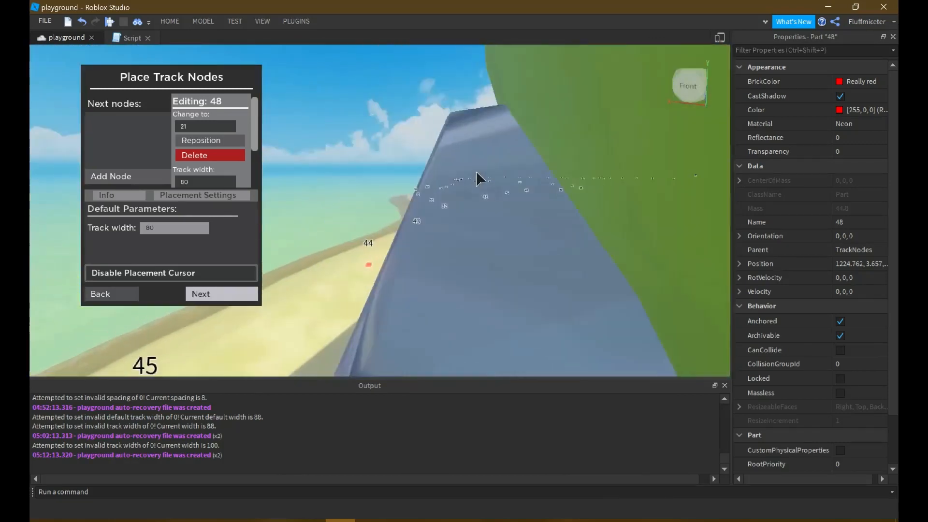
pyautogui.scroll(10, 481, 213)
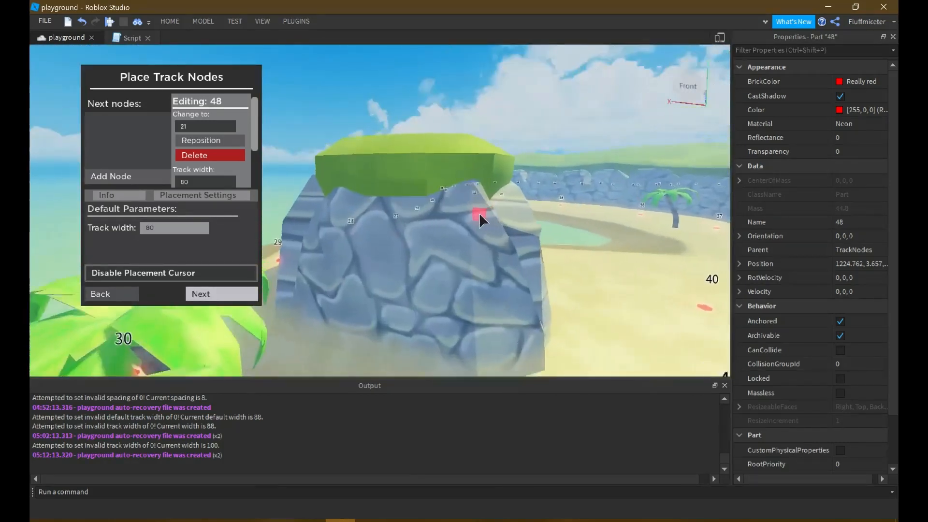
pyautogui.scroll(10, 487, 223)
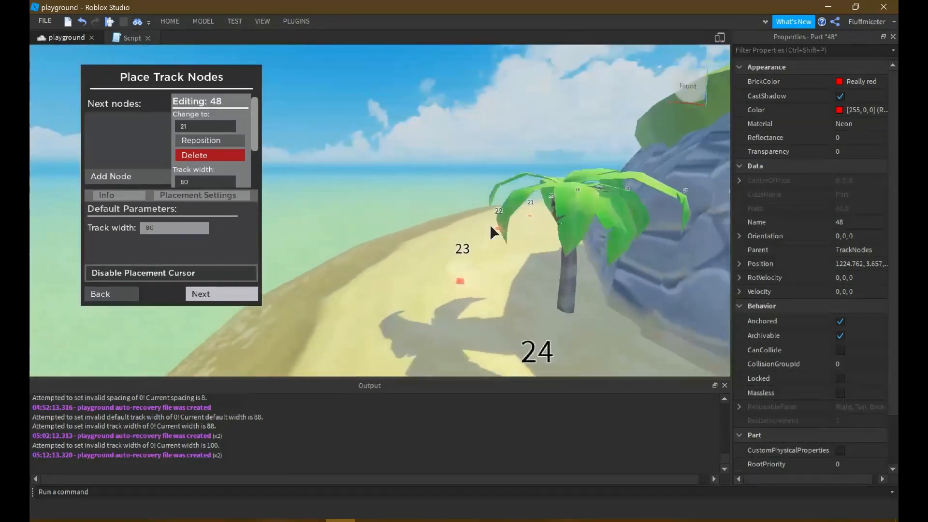
pyautogui.scroll(-2, 483, 230)
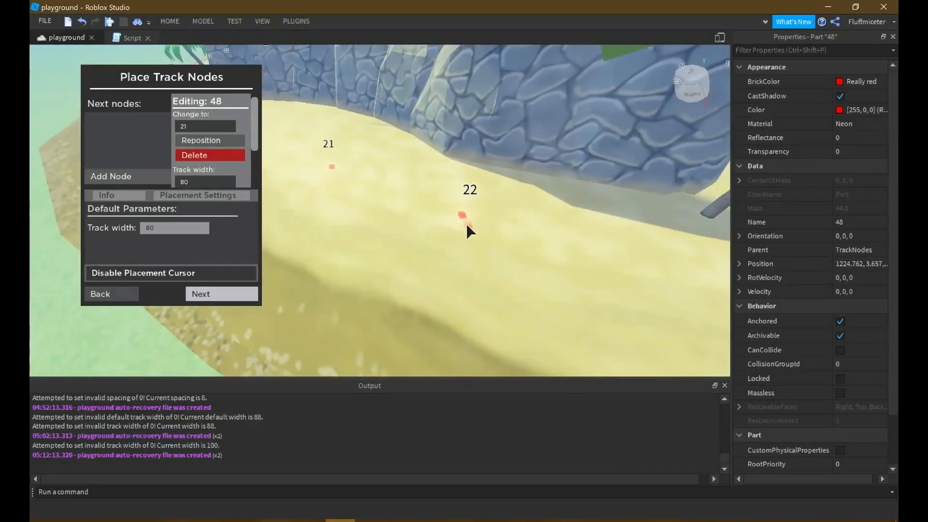
pyautogui.click(463, 215)
pyautogui.moveTo(469, 216); pyautogui.dragTo(466, 214, button='right')
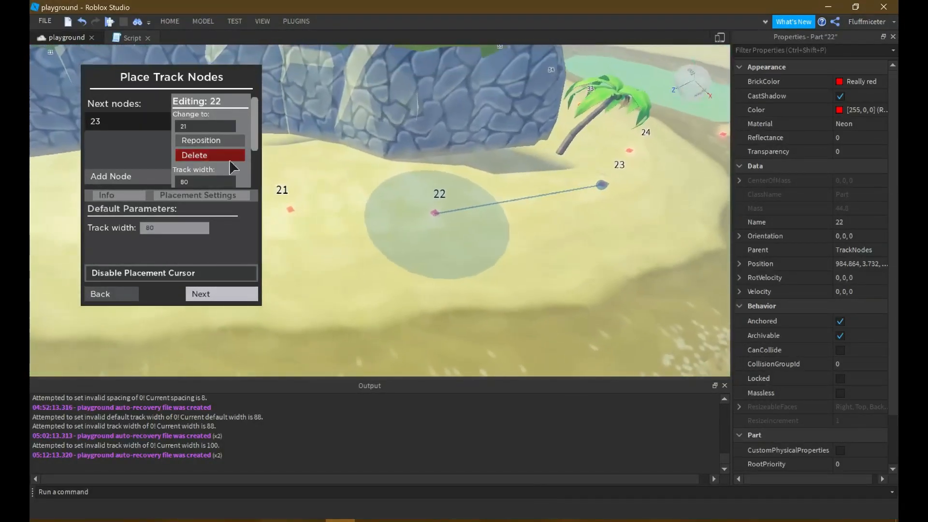
pyautogui.click(193, 182)
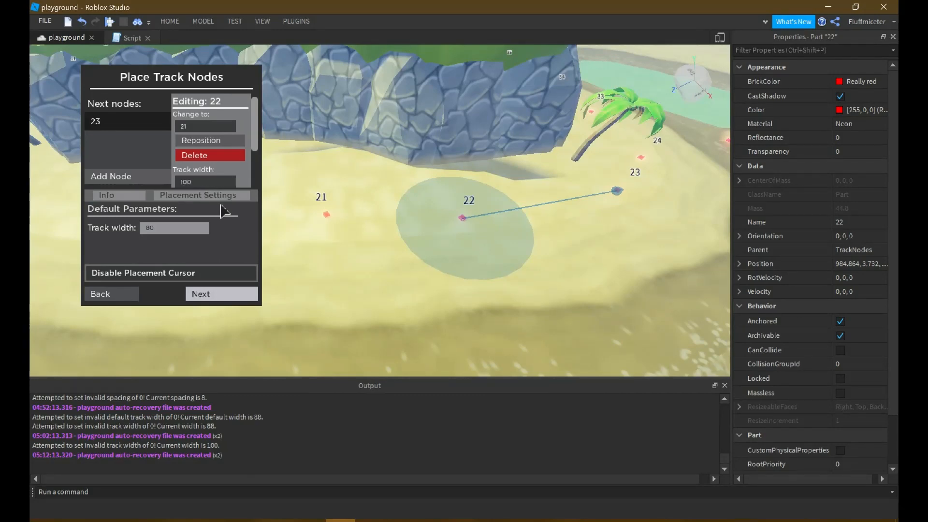
# Set the track width of nodes 21 and 20 to 100
pyautogui.click(326, 216)
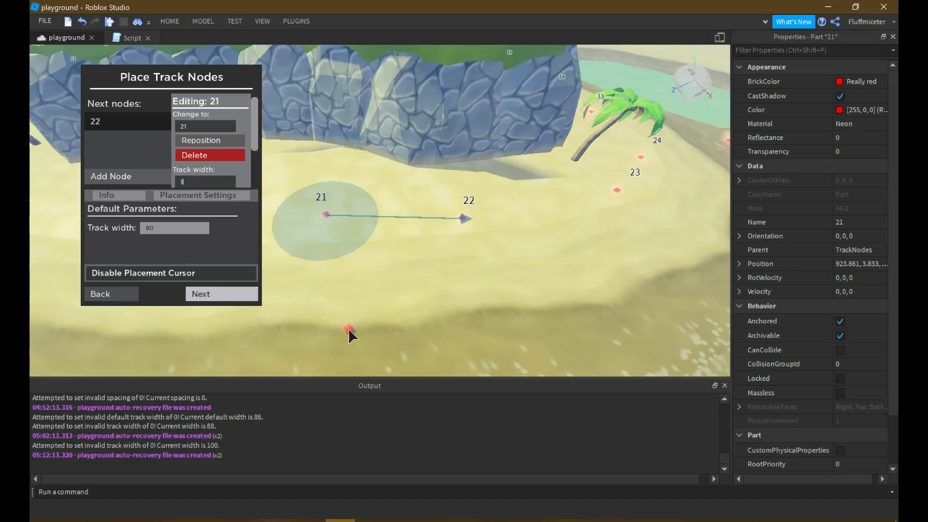
pyautogui.press('Return')
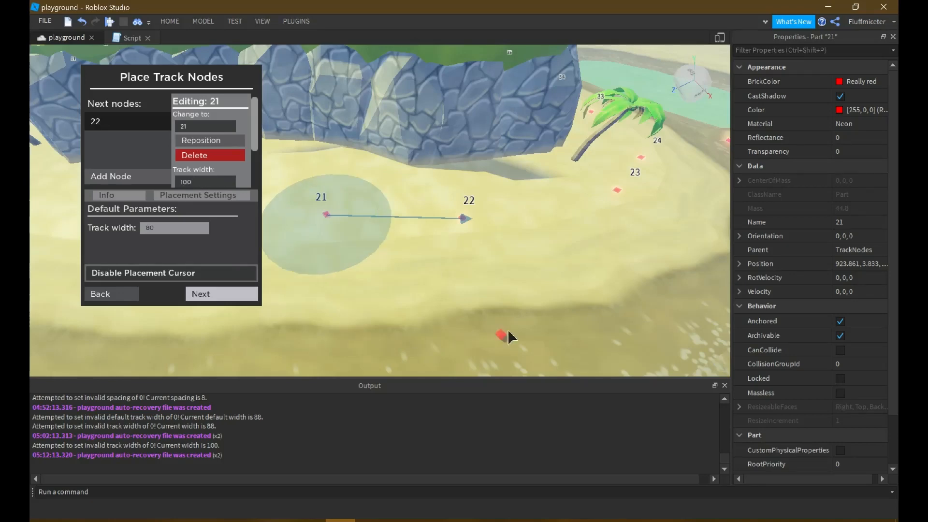
pyautogui.moveTo(557, 206); pyautogui.dragTo(557, 206, button='right')
pyautogui.press('w')
pyautogui.click(416, 194)
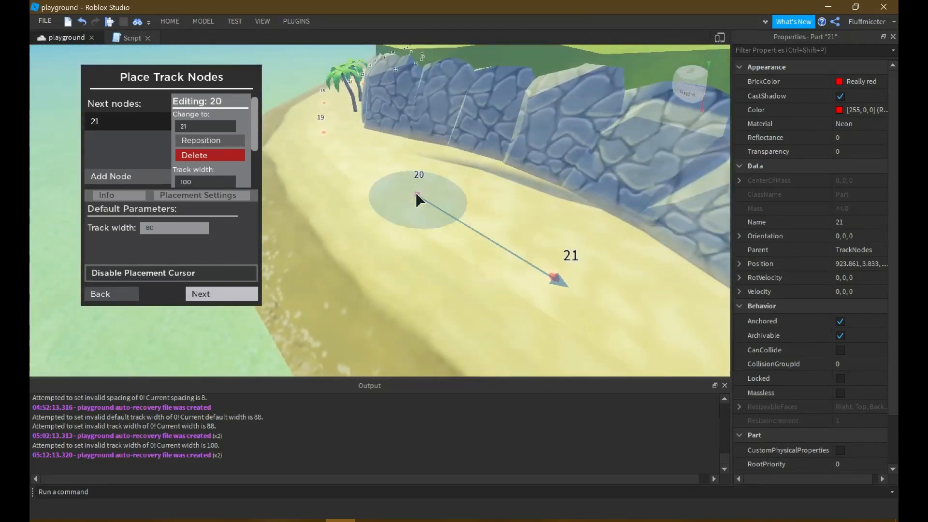
pyautogui.moveTo(407, 190)
pyautogui.mouseDown(button='right')
pyautogui.moveTo(451, 189)
pyautogui.moveTo(407, 190)
pyautogui.mouseUp(button='right')
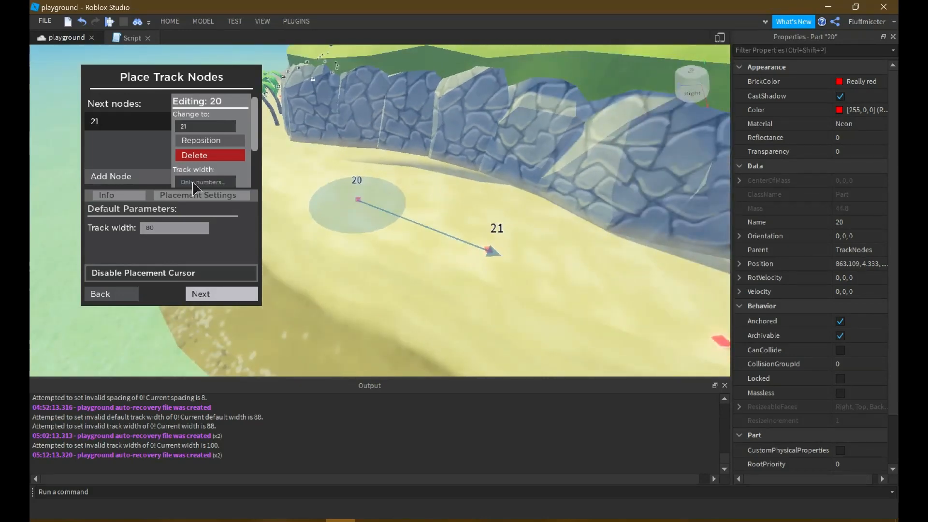
pyautogui.press('Return')
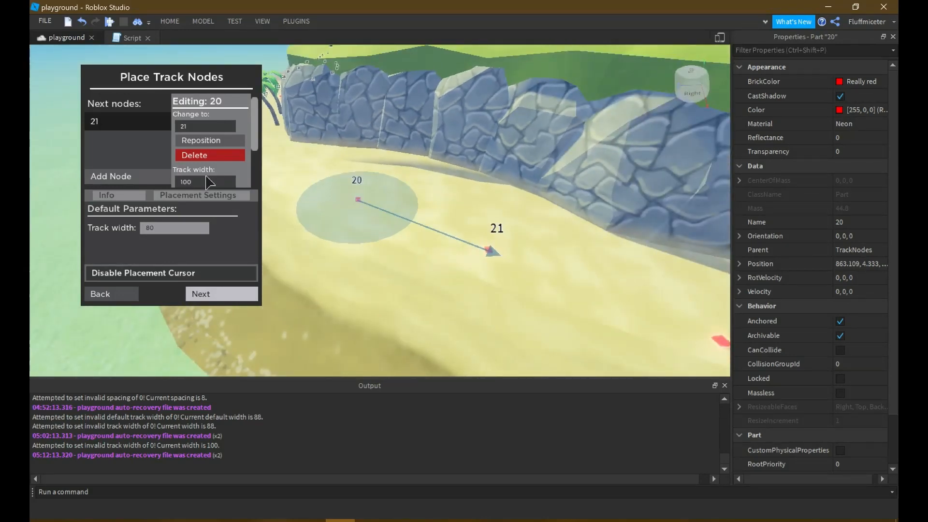
# Place track node 49 on the dirt path just beyond node 48, deleting the first attempt and placing it again
pyautogui.moveTo(465, 138); pyautogui.dragTo(542, 169, button='right')
pyautogui.press('w')
pyautogui.press('e')
pyautogui.press('s')
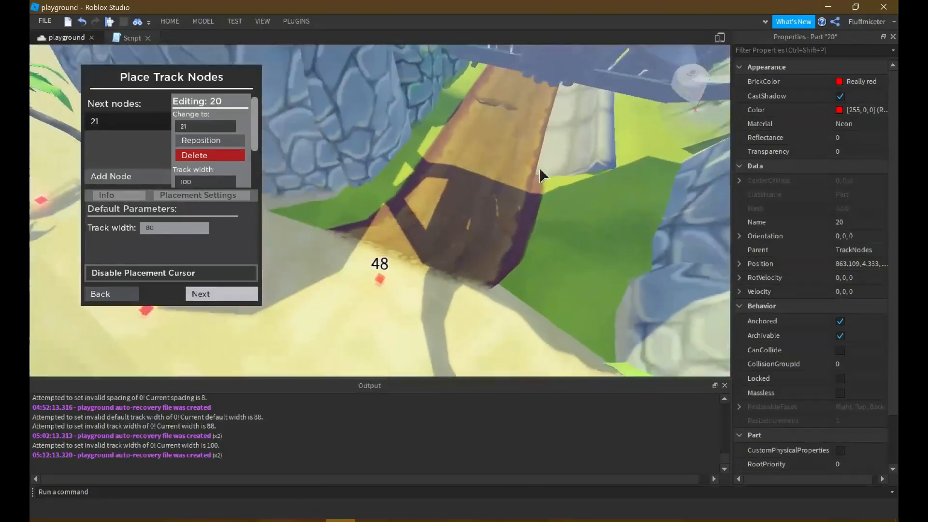
pyautogui.click(469, 163)
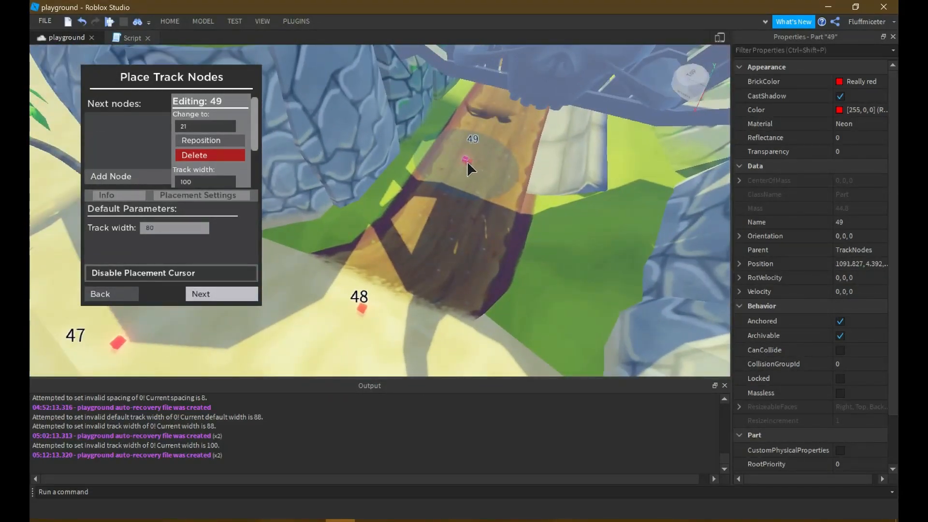
pyautogui.click(217, 157)
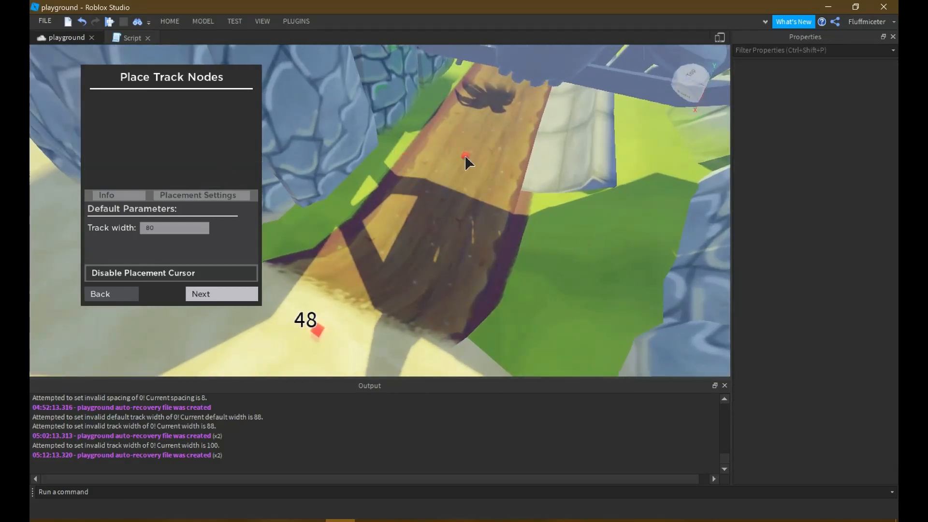
pyautogui.click(469, 161)
# Place track nodes 50 to 53 at intervals along the middle of the dirt path beyond node 49
pyautogui.press('w')
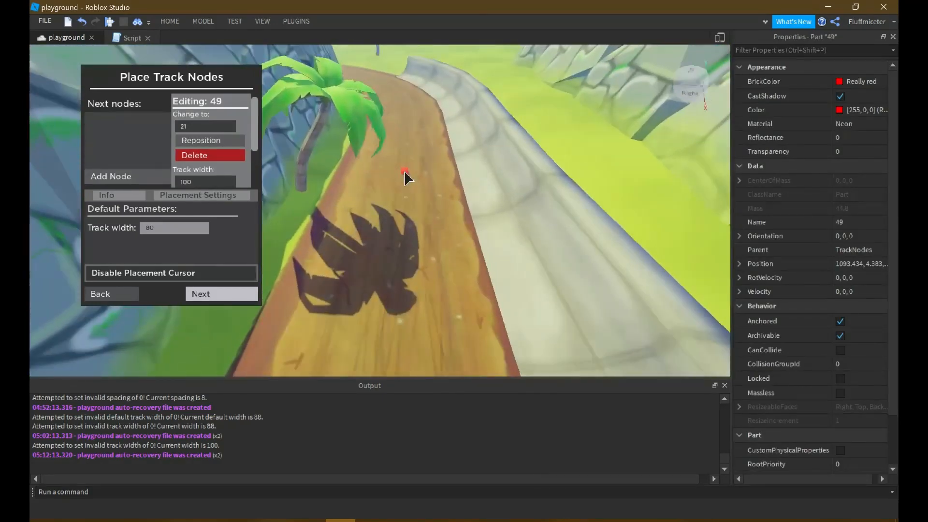
pyautogui.click(405, 175)
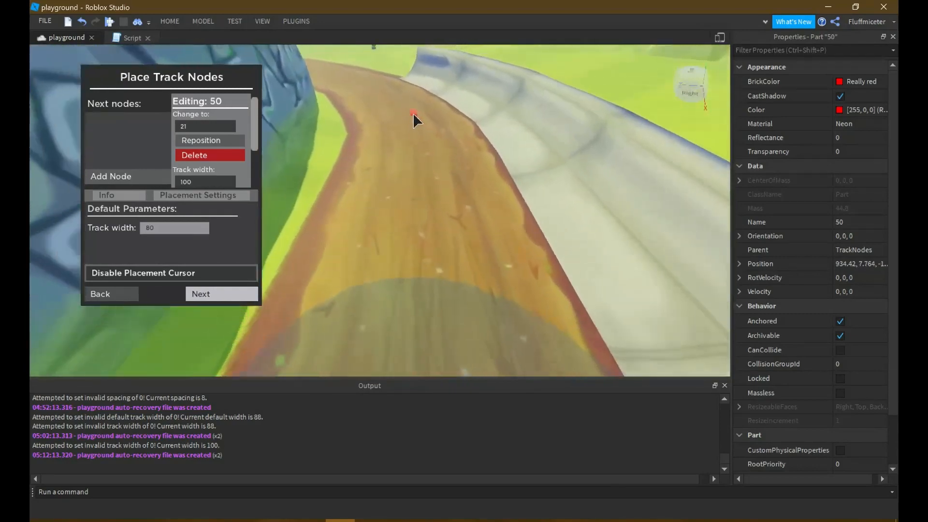
pyautogui.click(413, 121)
pyautogui.press('s')
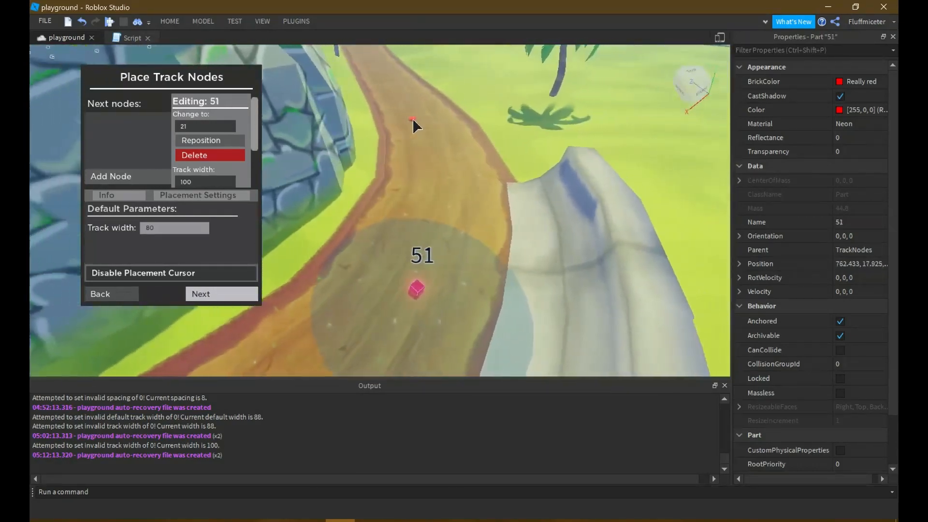
pyautogui.click(415, 120)
pyautogui.press('w')
pyautogui.click(416, 120)
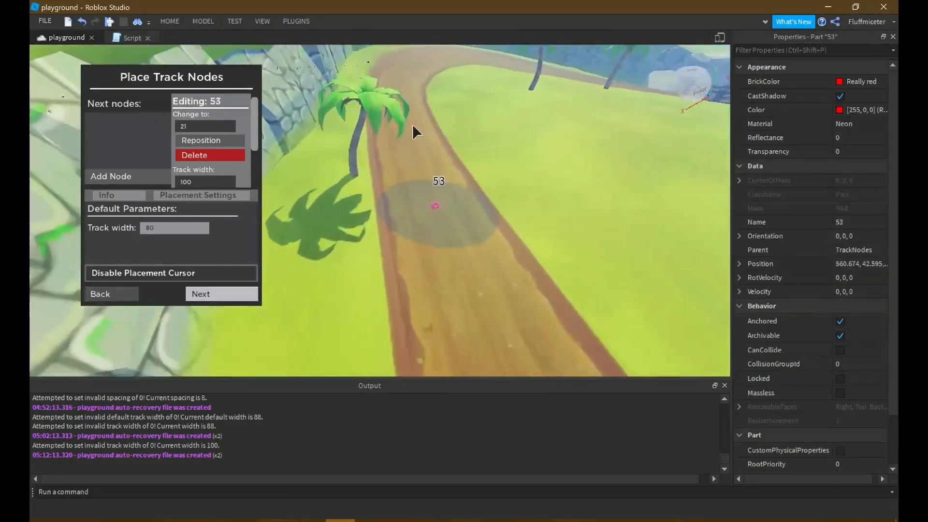
# Continue the dirt path with track nodes 54 to 57, up the hill and into the curve
pyautogui.click(410, 126)
pyautogui.press('w')
pyautogui.click(423, 134)
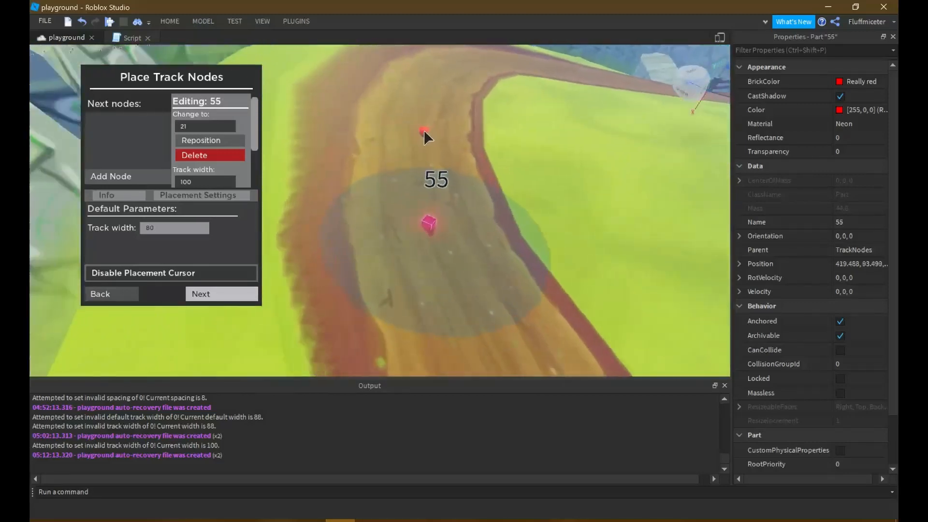
pyautogui.click(438, 137)
pyautogui.press('w')
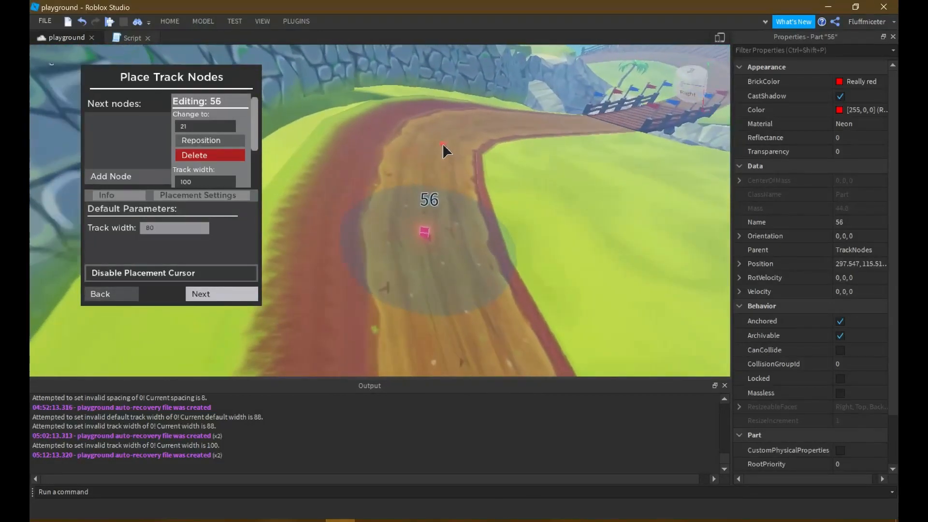
pyautogui.click(444, 145)
pyautogui.press('w')
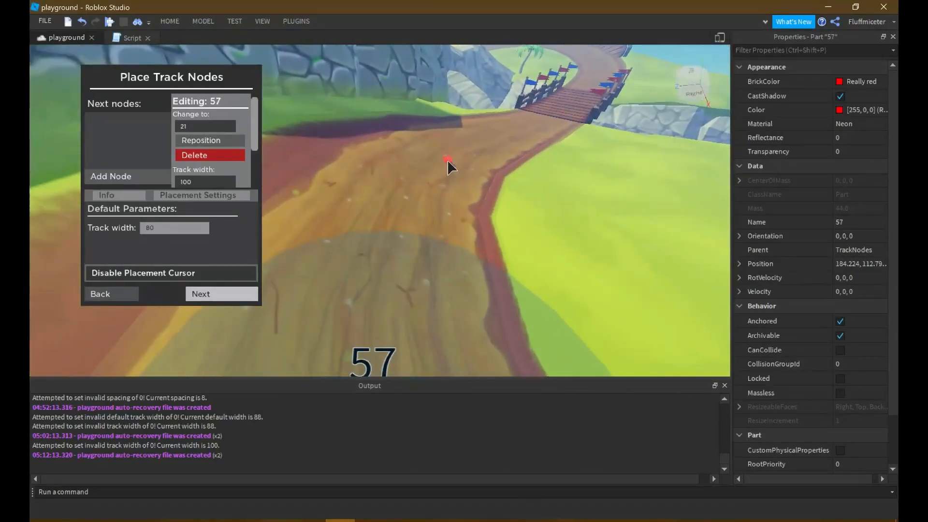
# Place track node 58 in the curve after node 57, undoing the first placement and adding it again slightly shifted
pyautogui.click(457, 165)
pyautogui.press('w')
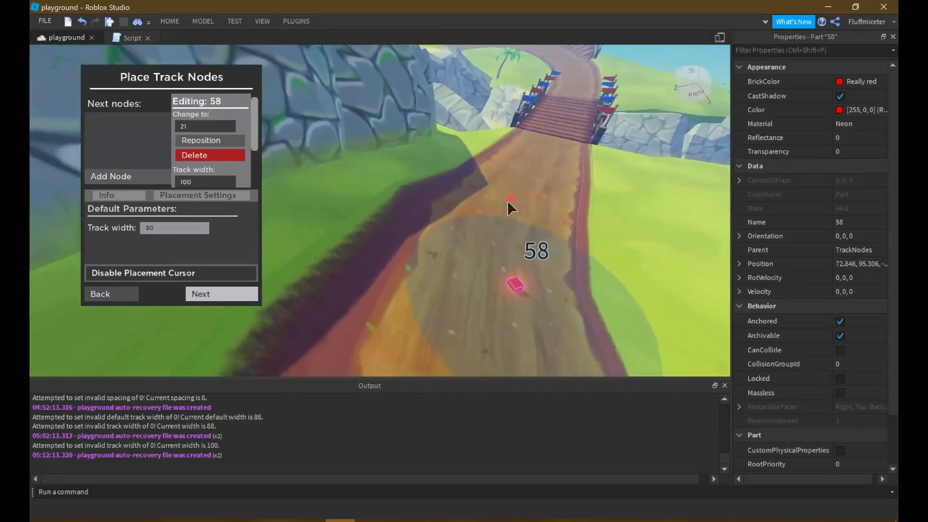
pyautogui.moveTo(506, 200); pyautogui.dragTo(464, 181, button='right')
pyautogui.press('s')
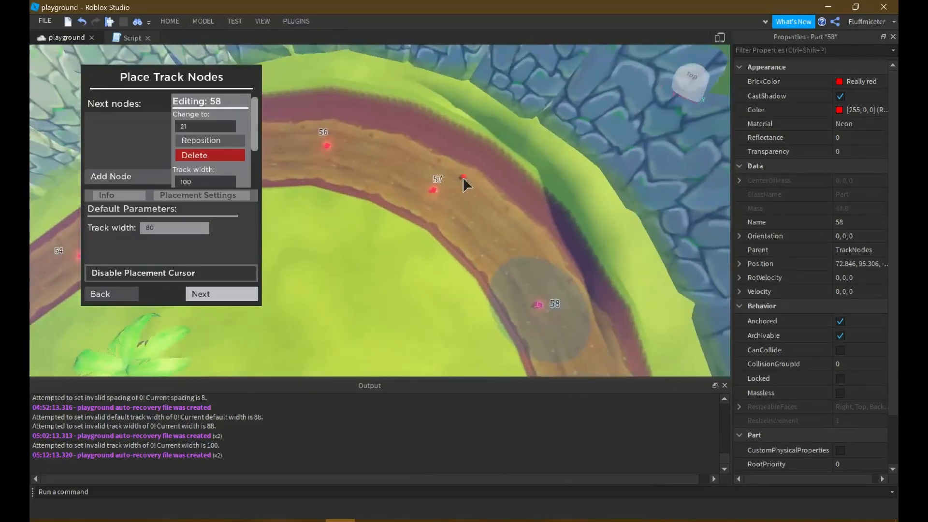
pyautogui.moveTo(538, 261); pyautogui.dragTo(519, 235, button='right')
pyautogui.hotkey('ctrl', 'z')
pyautogui.click(516, 238)
pyautogui.press('w')
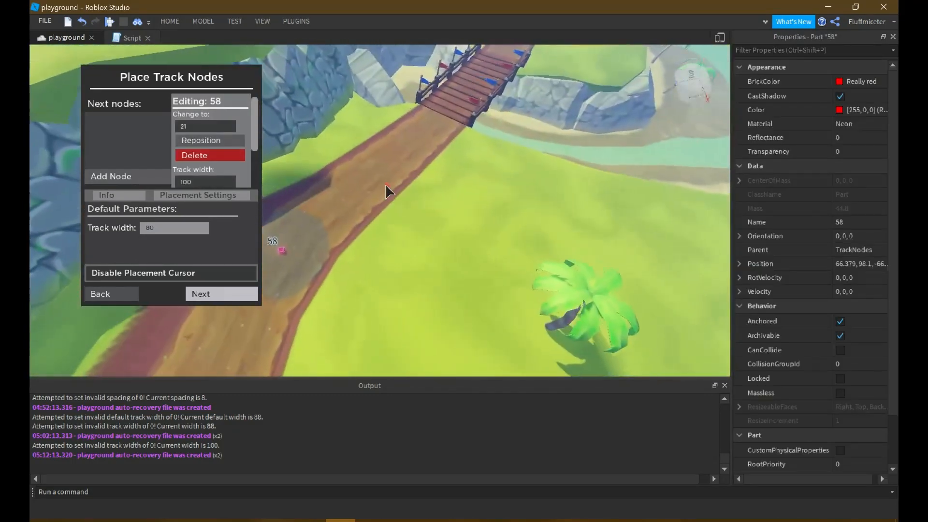
# Place track node 59 on the path after the curve and node 60 just before the flagged wooden bridge
pyautogui.click(370, 190)
pyautogui.press('w')
pyautogui.moveTo(411, 168); pyautogui.dragTo(411, 168, button='right')
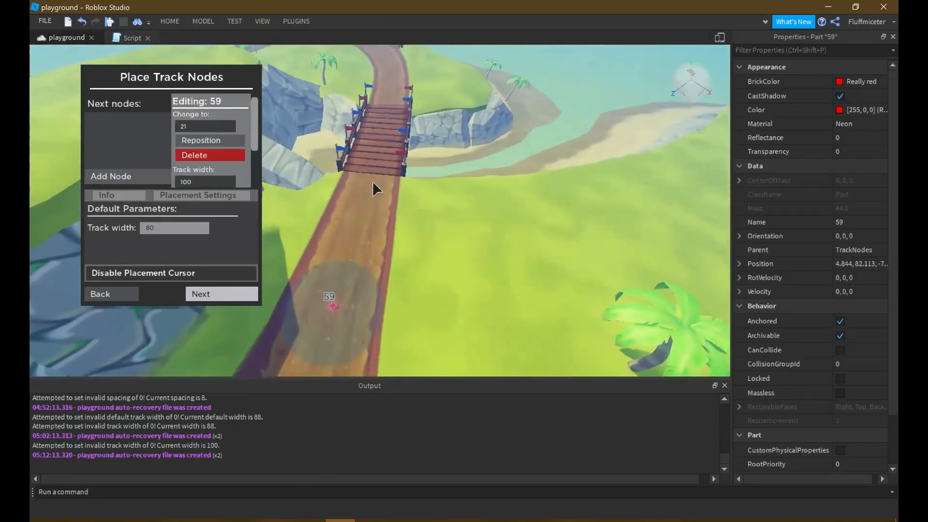
pyautogui.press('w')
pyautogui.click(372, 169)
pyautogui.press('w')
# Place track node 61 near the far end of the flagged bridge, undoing the first placement and adding it again
pyautogui.click(404, 135)
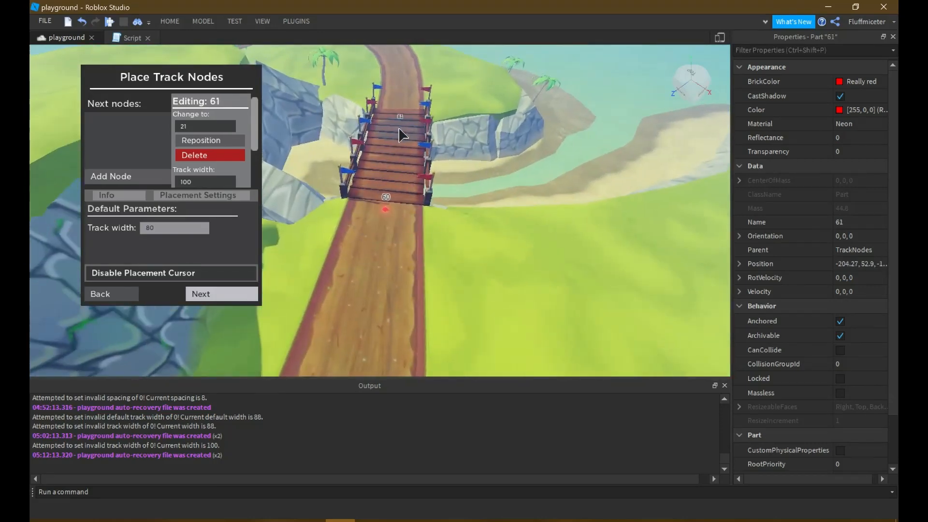
pyautogui.press('w')
pyautogui.hotkey('ctrl', 'z')
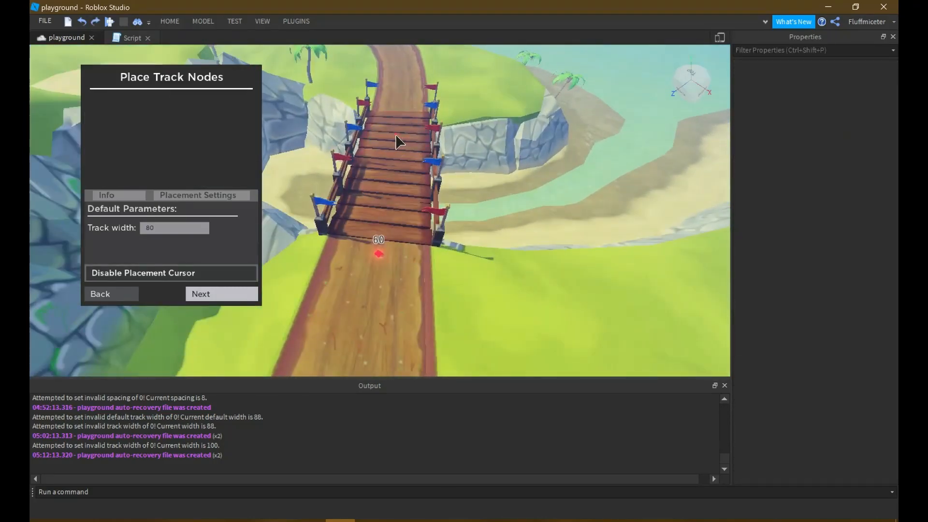
pyautogui.click(396, 142)
# Place track nodes 62 and 63 on the dirt path between the flagged bridge and the curved, fenced wooden section
pyautogui.press('w')
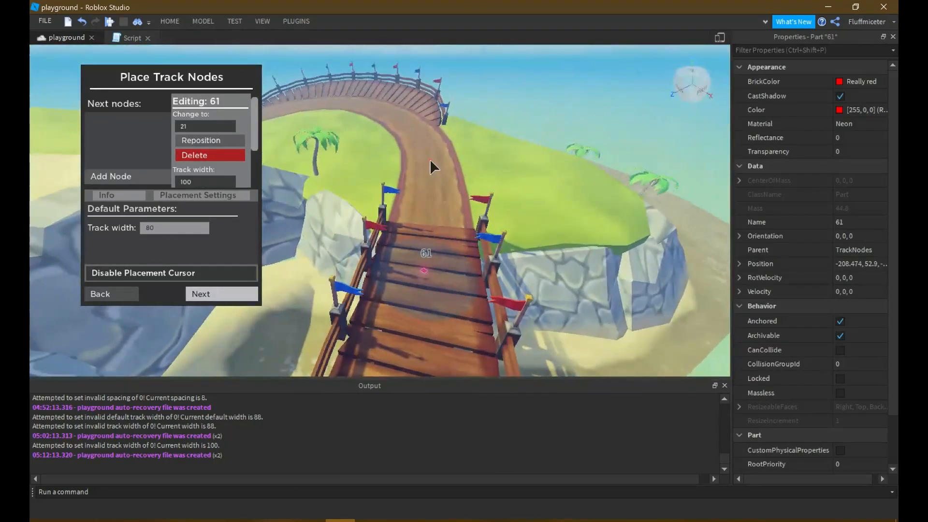
pyautogui.press('w')
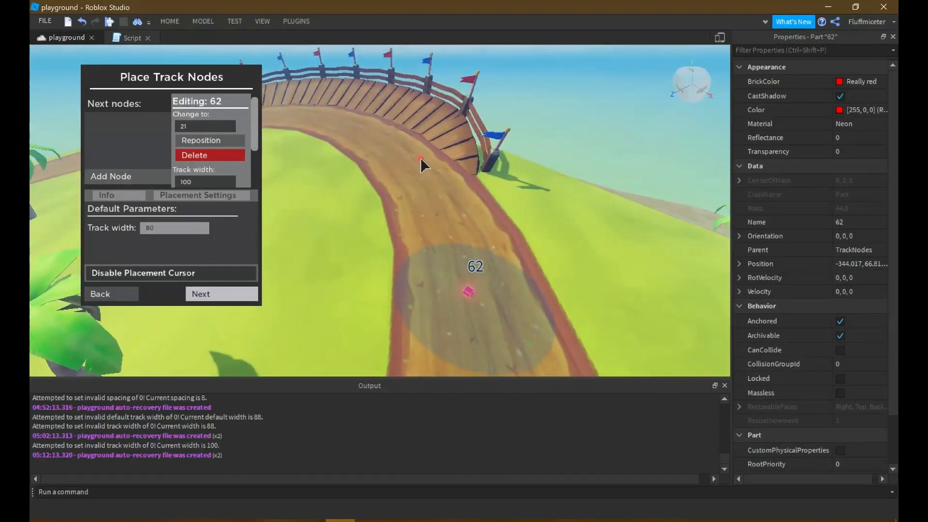
pyautogui.click(422, 156)
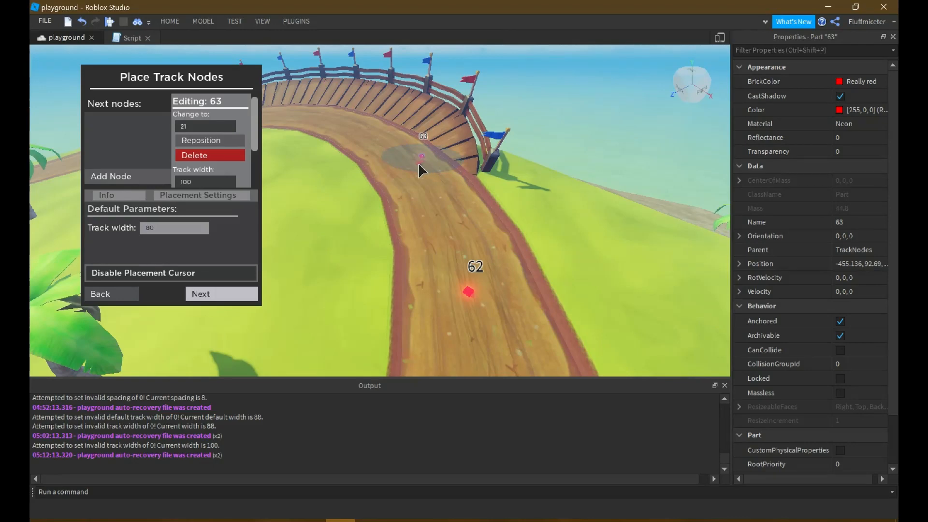
# Undo the placement of track node 63 and add it again on the path's outer edge beside the curved wooden section
pyautogui.press('w')
pyautogui.moveTo(415, 136); pyautogui.dragTo(428, 130, button='right')
pyautogui.press('w')
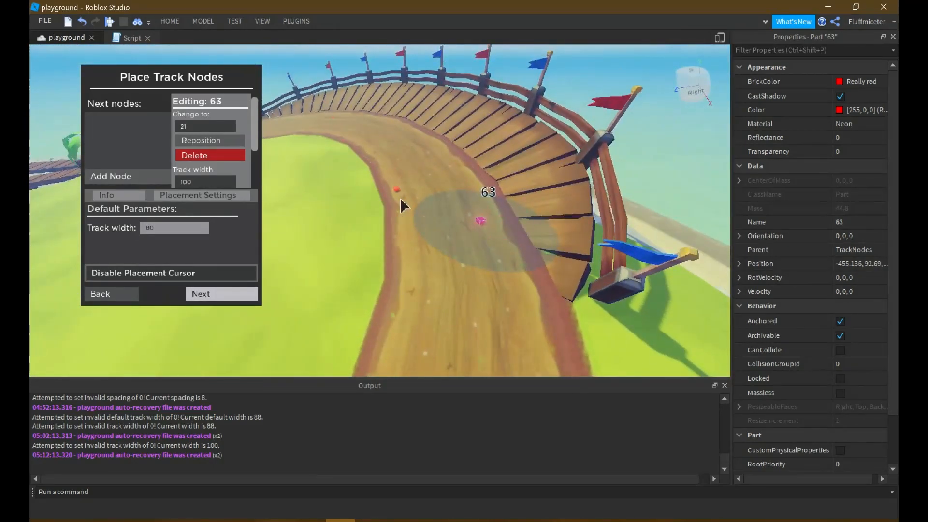
pyautogui.press('w')
pyautogui.press('e')
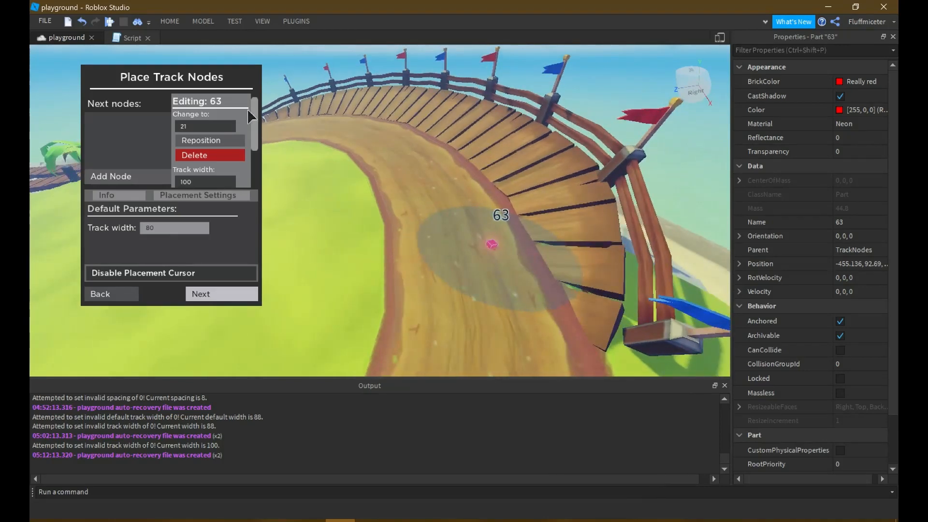
pyautogui.hotkey('ctrl', 'z')
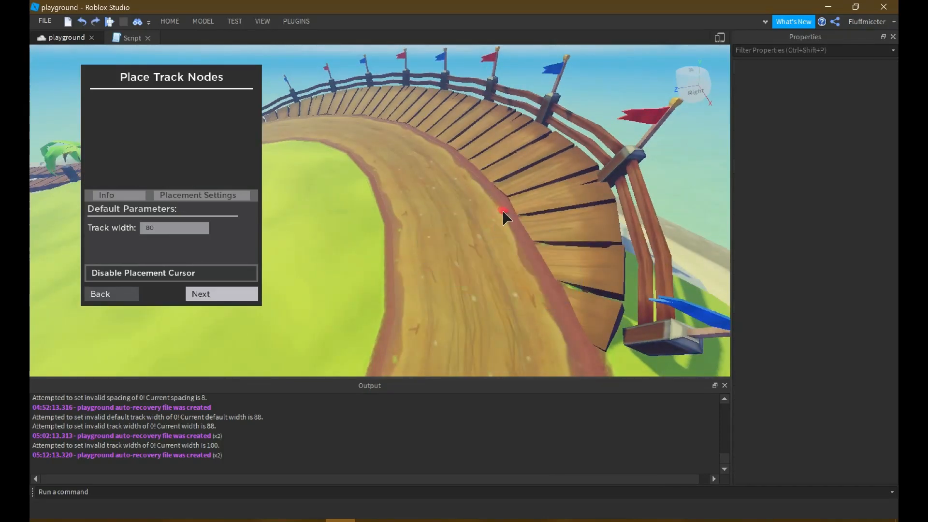
pyautogui.hotkey('ctrl', 'y')
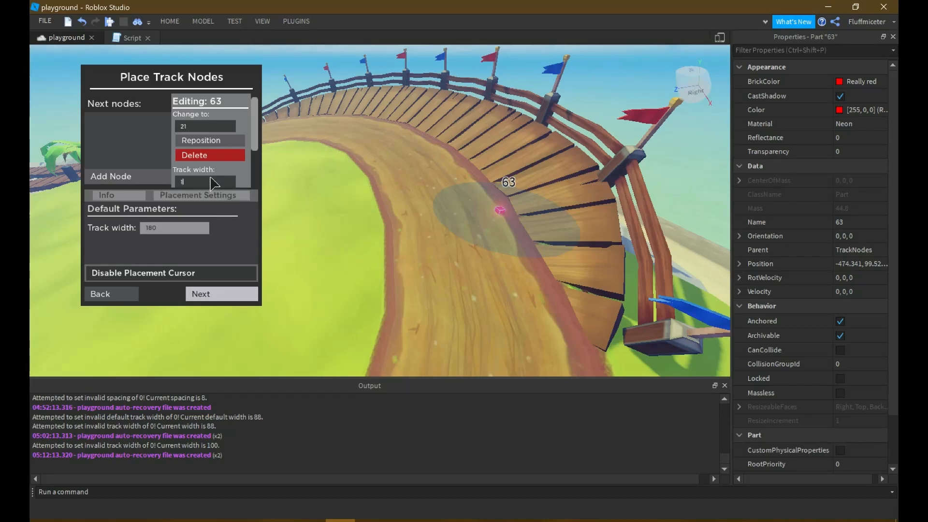
# Try a track width of 180 on node 63, then set both its track width and the default track width to 140
pyautogui.write('0')
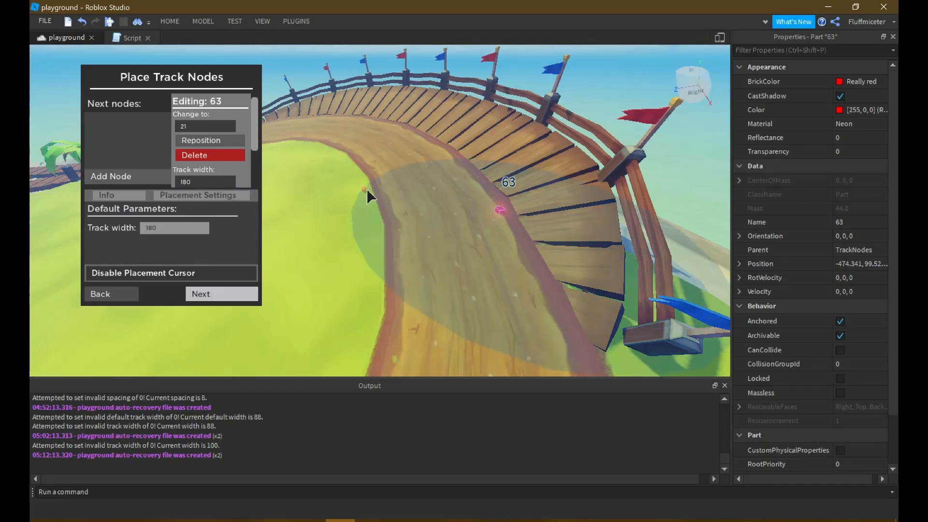
pyautogui.moveTo(421, 186); pyautogui.dragTo(427, 192, button='right')
pyautogui.scroll(-3, 425, 191)
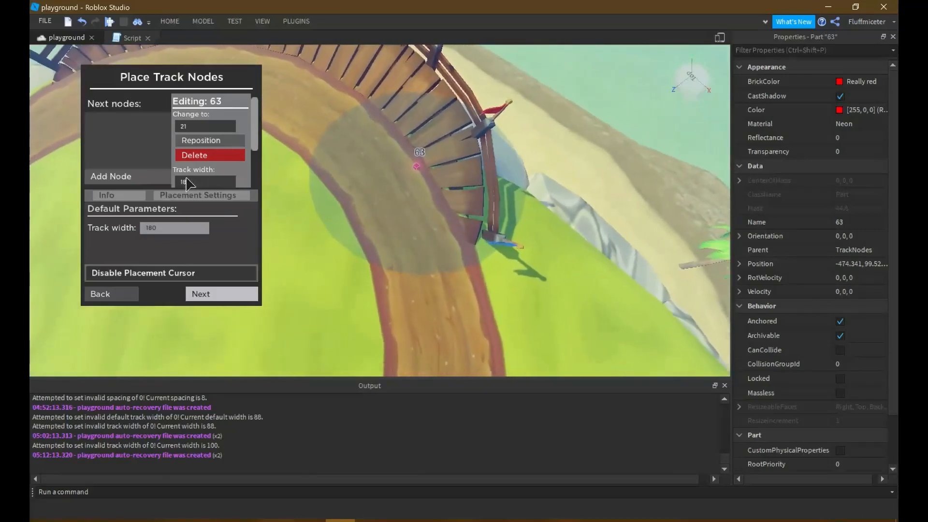
pyautogui.click(196, 182)
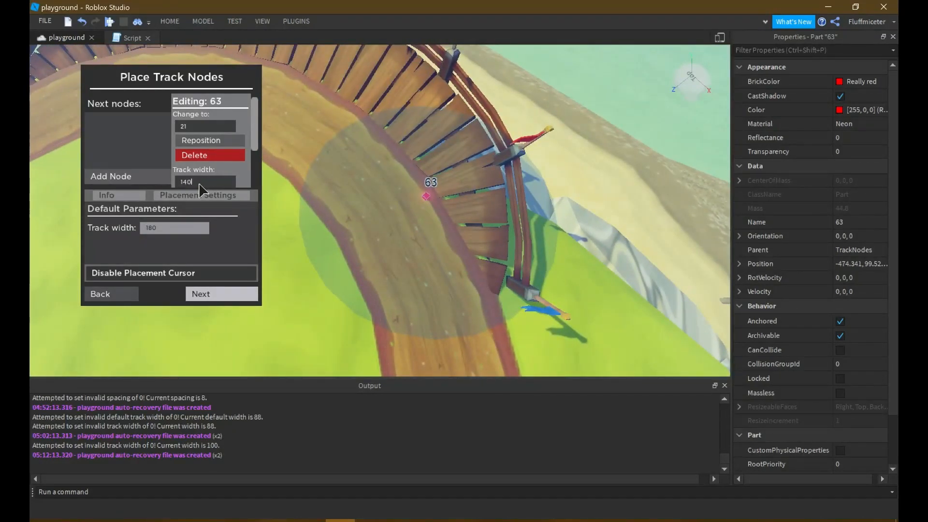
pyautogui.press('Return')
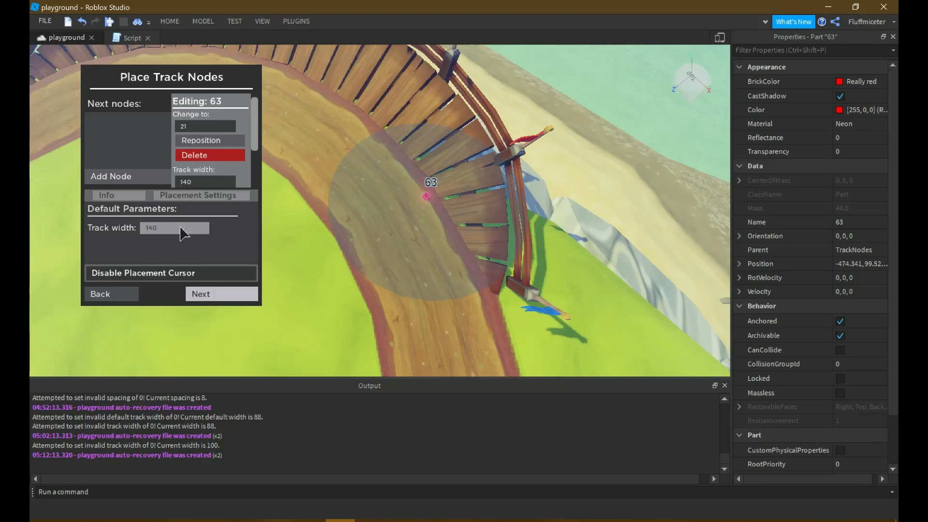
# Place track nodes 64, 65 and 66 around the curve, along the edge where the dirt path meets the fenced planks
pyautogui.click(337, 99)
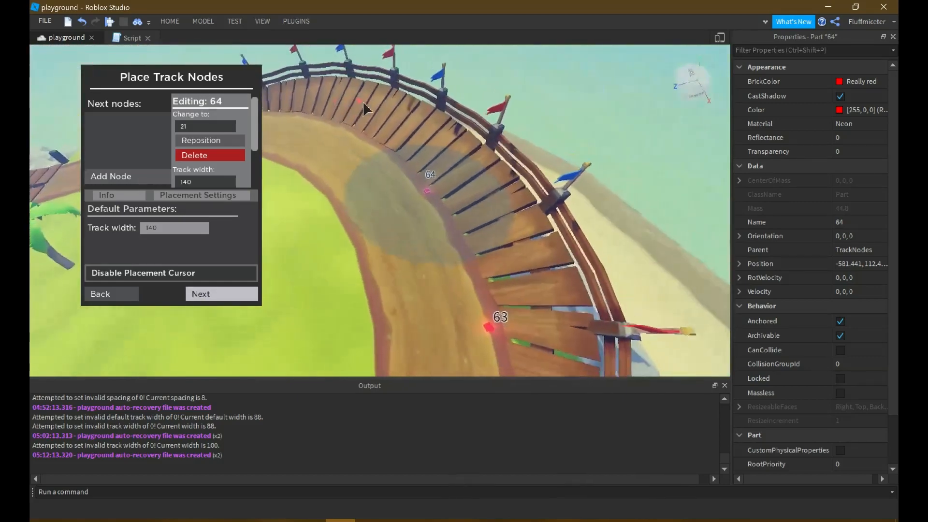
pyautogui.click(383, 175)
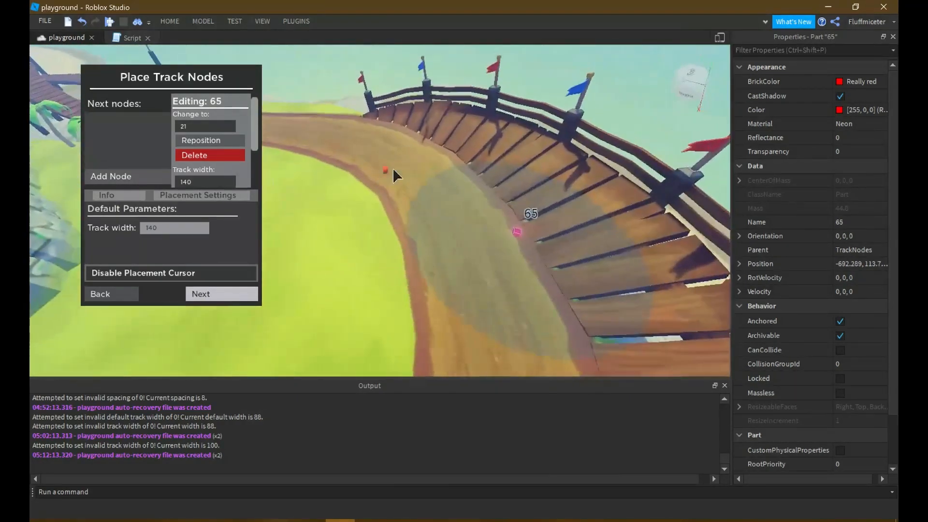
pyautogui.click(457, 175)
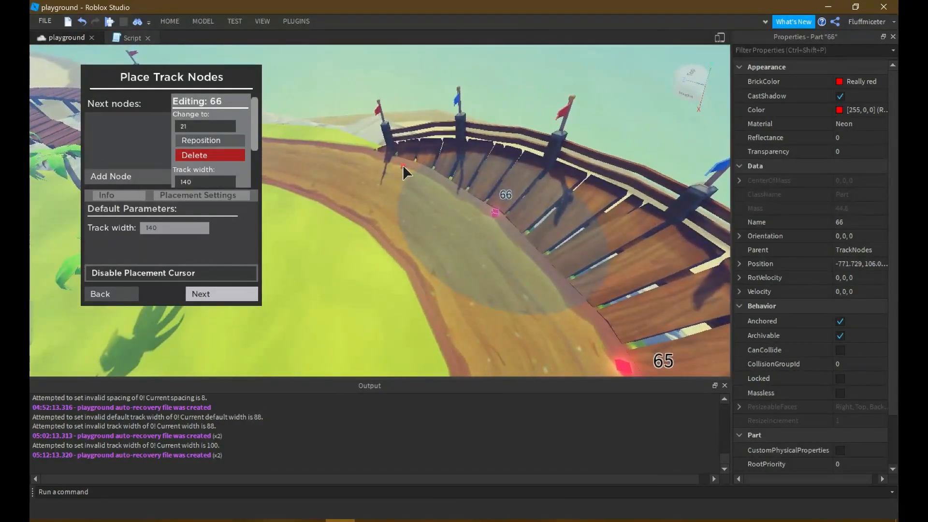
# Set the default track width to 80 and place nodes 67, 68 and 69 from the fence's end to the right-hand plank bridge
pyautogui.click(375, 184)
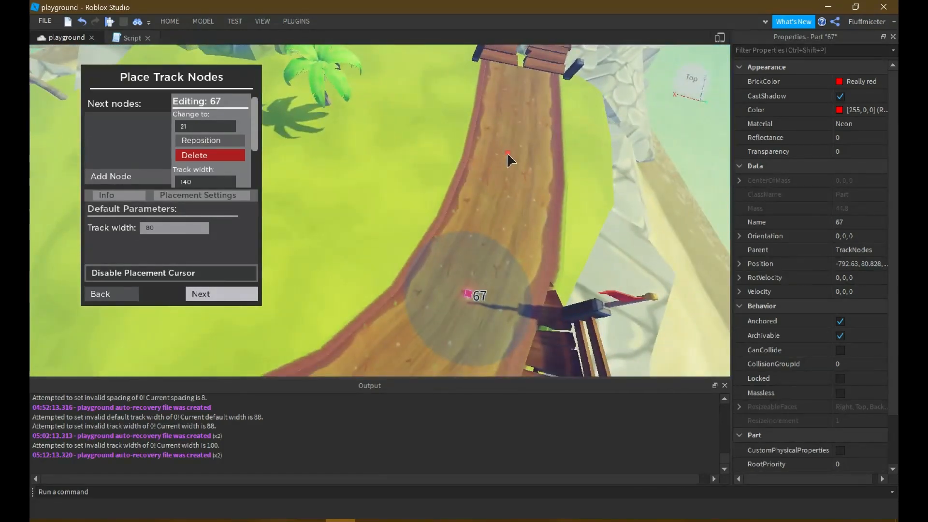
pyautogui.click(515, 157)
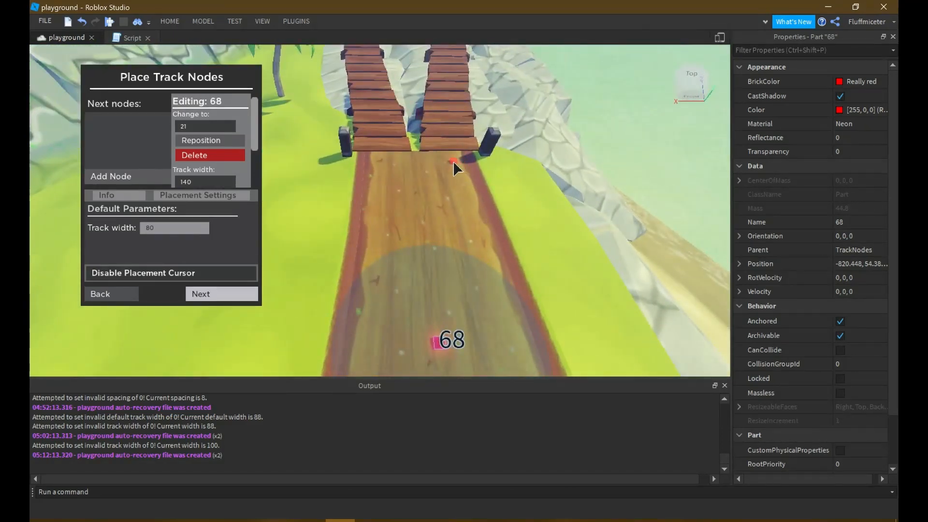
pyautogui.click(453, 160)
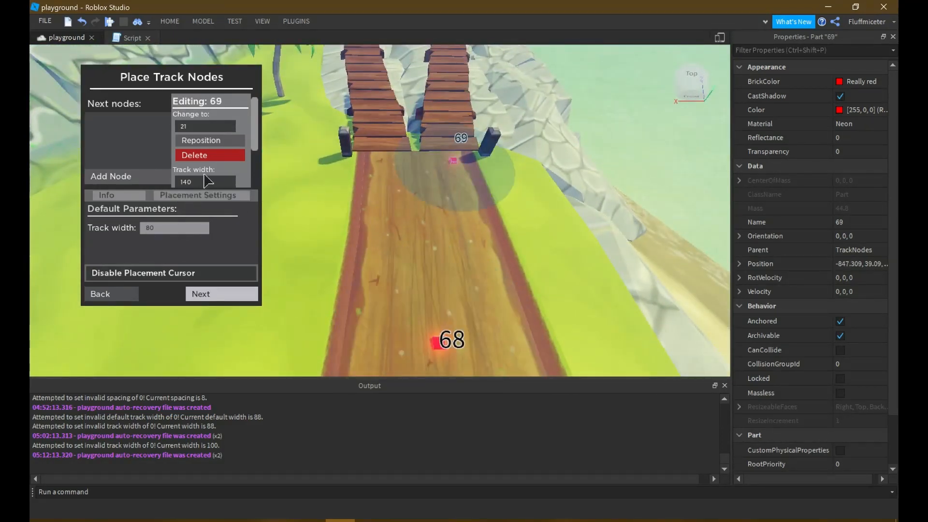
# Try several narrower track widths on node 69, then set its track width and the default track width to 30
pyautogui.write('20')
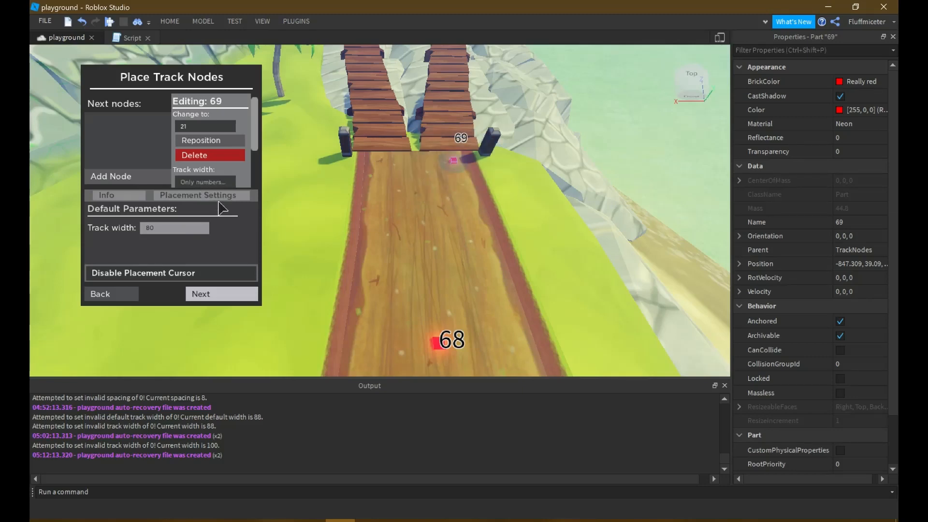
pyautogui.write('40')
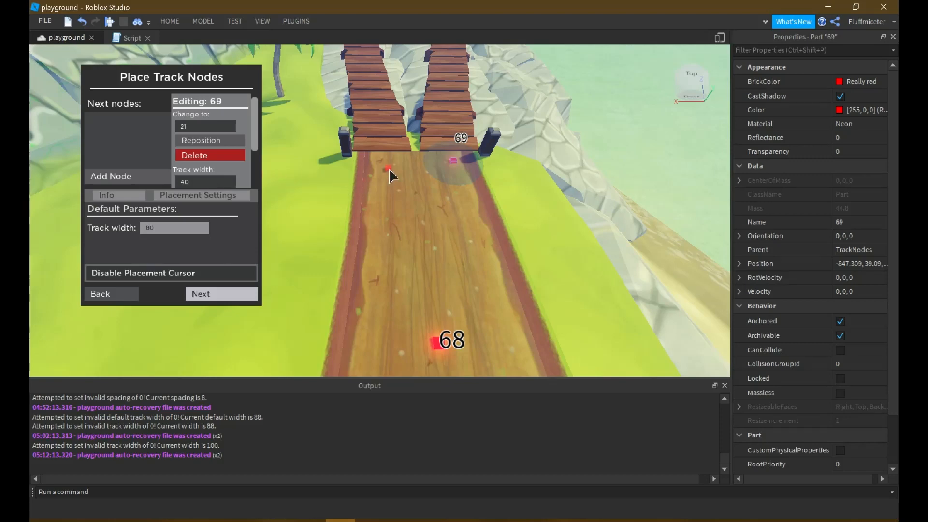
pyautogui.moveTo(389, 169); pyautogui.dragTo(389, 169, button='right')
pyautogui.press('s')
pyautogui.press('w')
pyautogui.press('s')
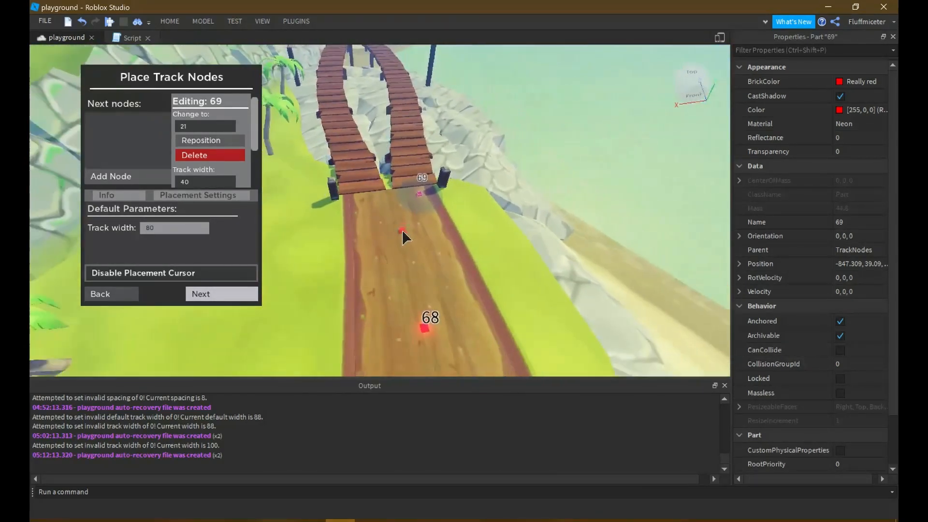
pyautogui.press('w')
pyautogui.click(222, 182)
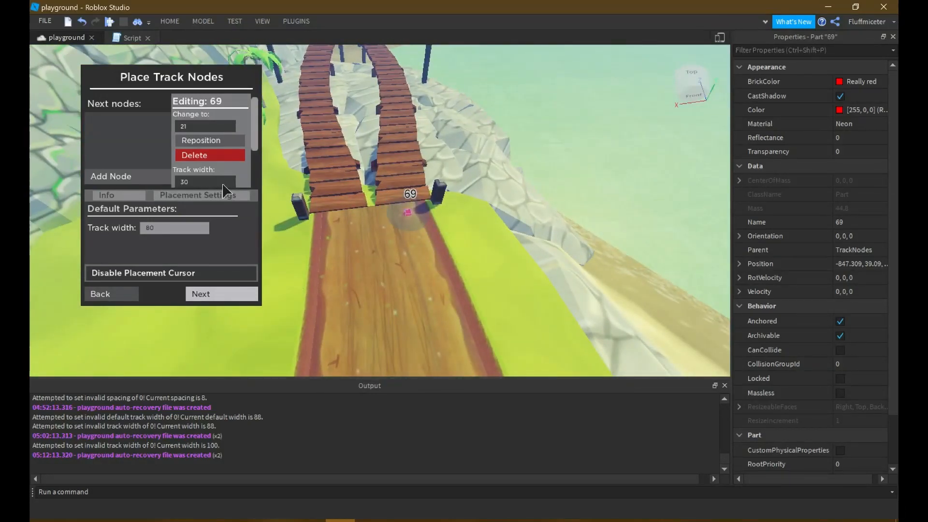
pyautogui.press('w')
pyautogui.press('e')
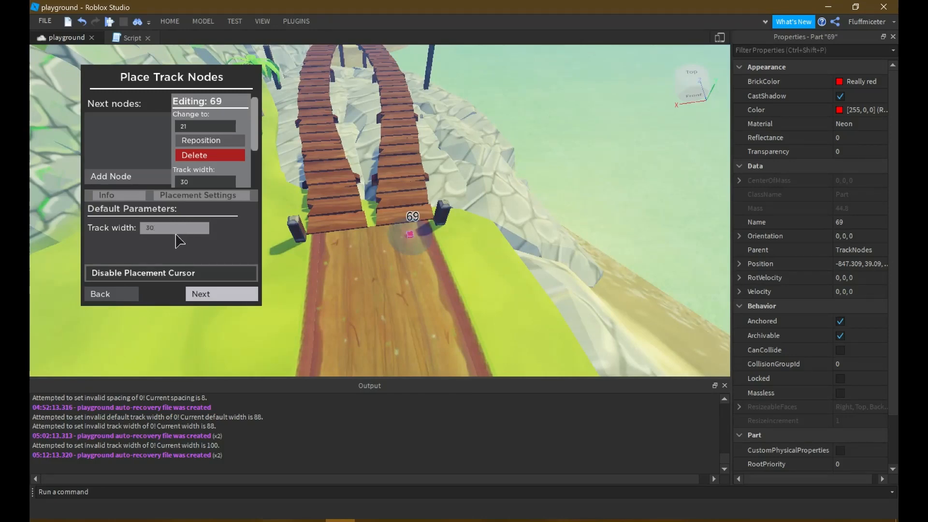
# Place track nodes 70, 71, 72 and 73 in sequence along the right-hand plank bridge
pyautogui.click(403, 142)
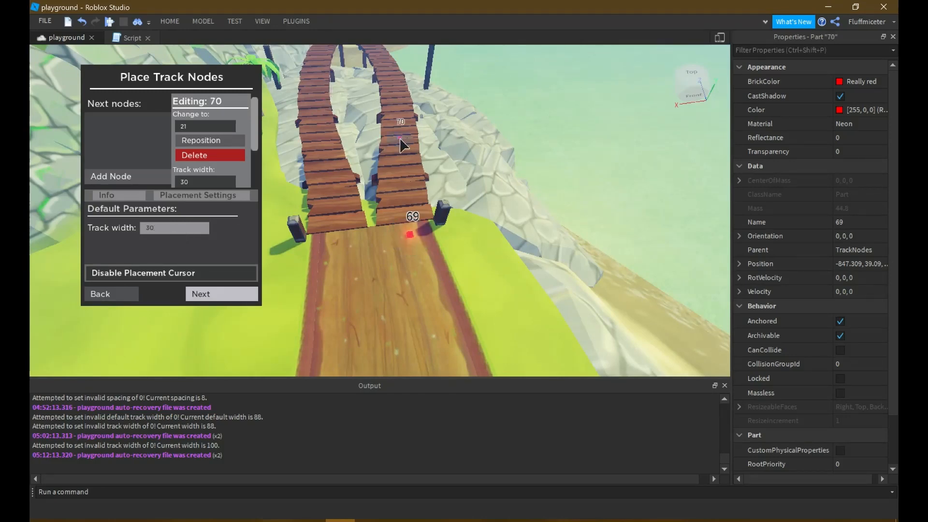
pyautogui.press('s')
pyautogui.click(408, 143)
pyautogui.press('w')
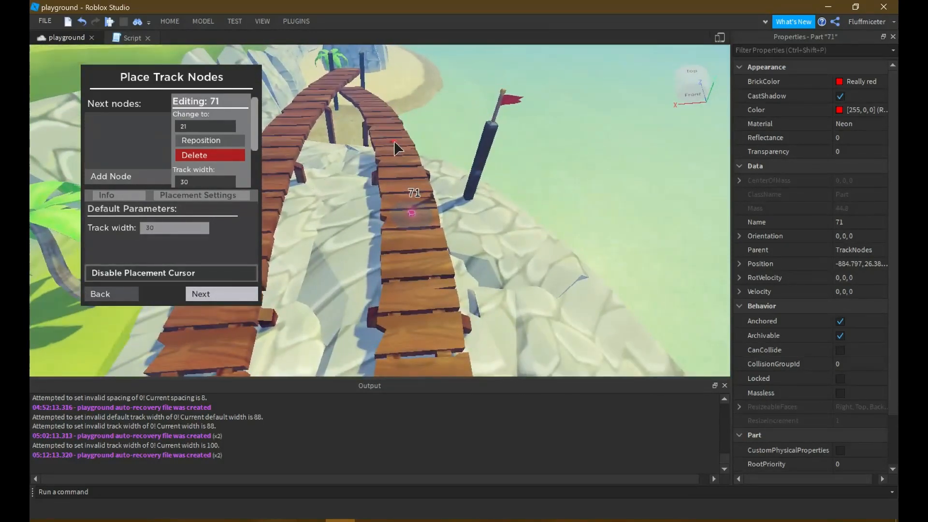
pyautogui.click(395, 144)
pyautogui.press('w')
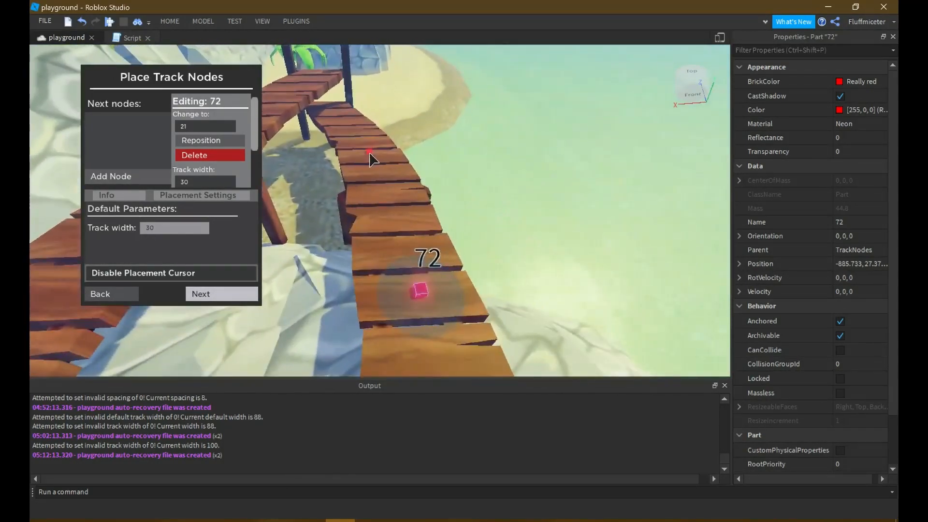
pyautogui.press('w')
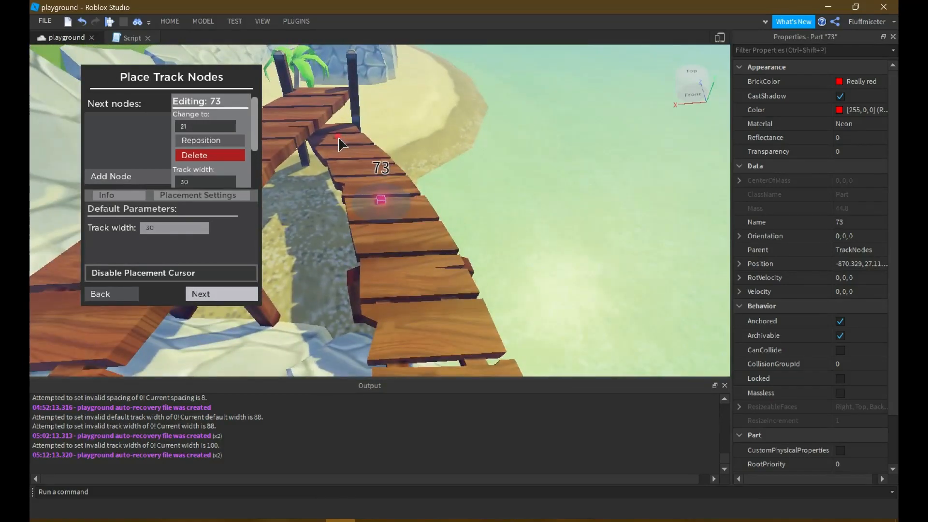
# Place track node 74 where the two plank bridges merge and node 75 at the start of the left-hand bridge
pyautogui.moveTo(561, 148); pyautogui.dragTo(466, 197, button='right')
pyautogui.press('s')
pyautogui.press('w')
pyautogui.press('s')
pyautogui.press('w')
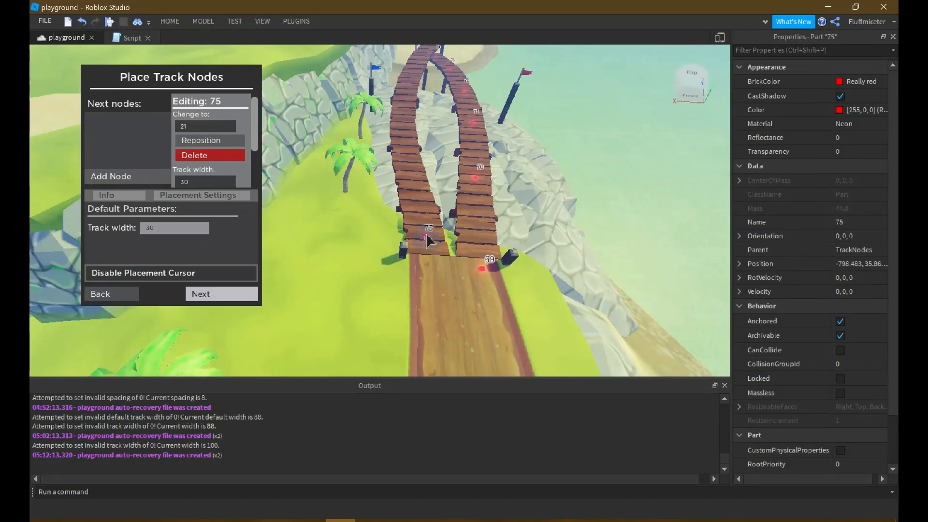
# Place track nodes 76 to 79 along the left-hand plank bridge and node 80 where it meets the other bridge
pyautogui.press('w')
pyautogui.click(419, 216)
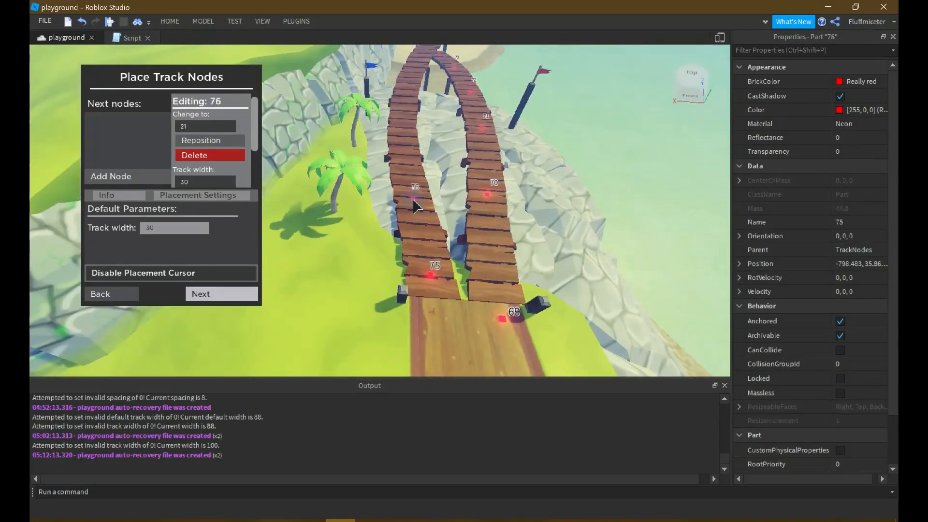
pyautogui.press('w')
pyautogui.click(415, 152)
pyautogui.press('w')
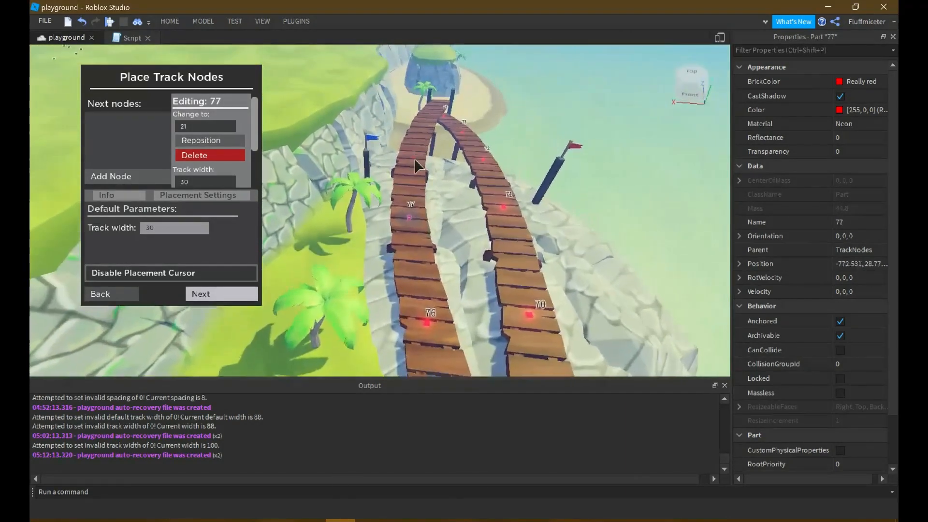
pyautogui.click(418, 169)
pyautogui.press('w')
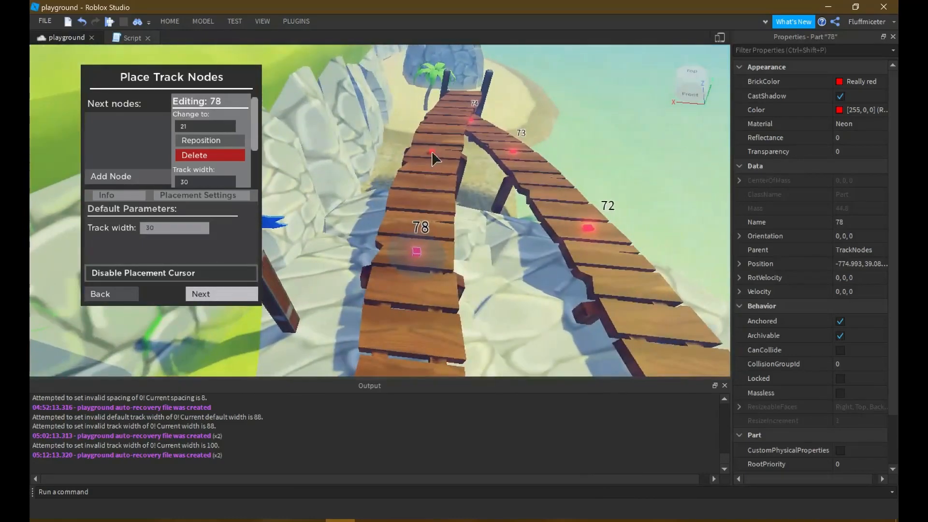
pyautogui.click(434, 154)
pyautogui.press('w')
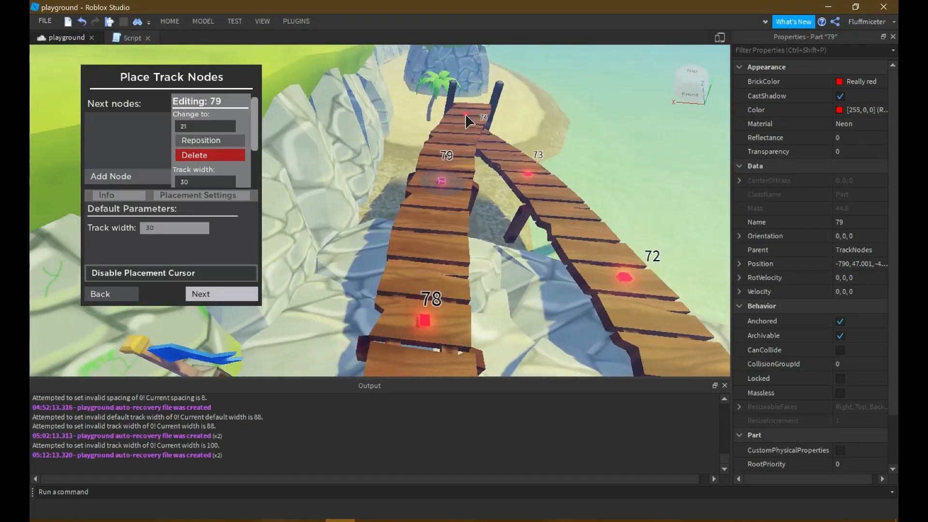
pyautogui.click(465, 115)
# Select track node 68 and add node 75 to its next nodes so the path also branches to the left-hand bridge
pyautogui.press('s')
pyautogui.moveTo(509, 247); pyautogui.dragTo(517, 285, button='right')
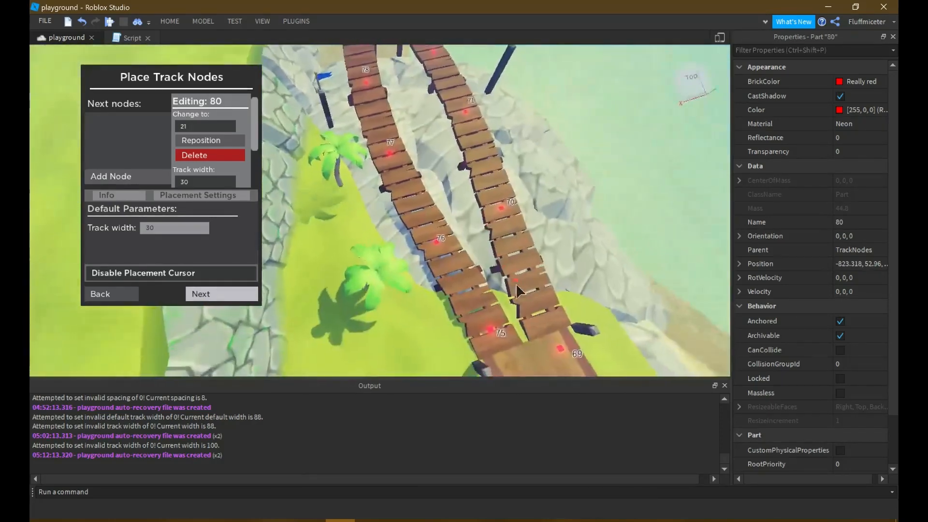
pyautogui.press('s')
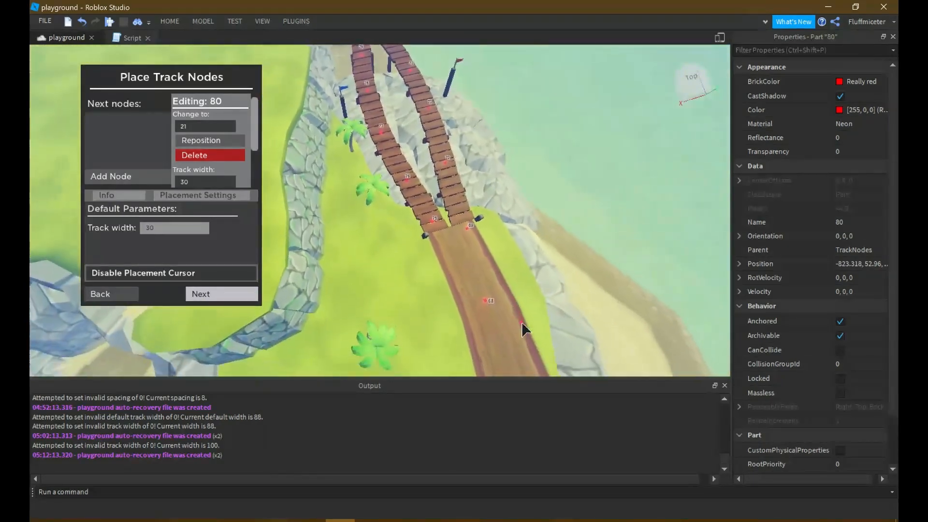
pyautogui.press('w')
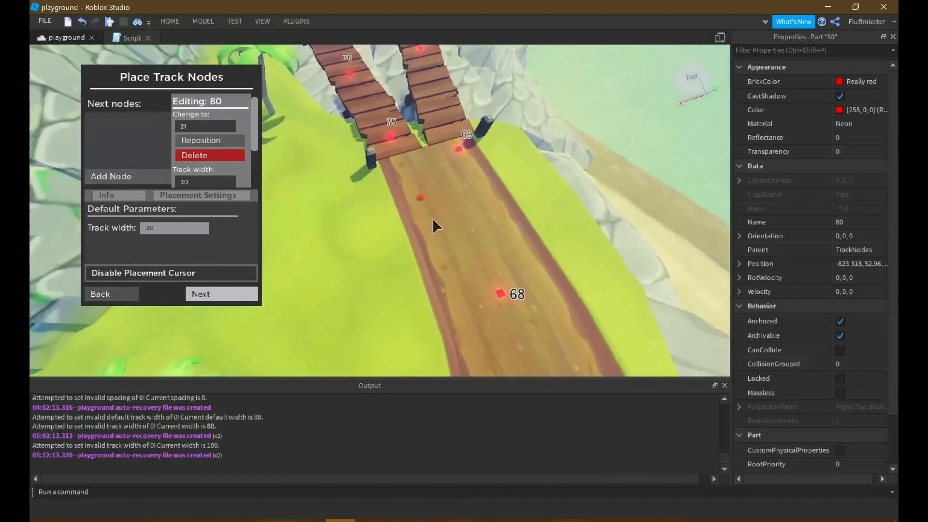
pyautogui.click(504, 308)
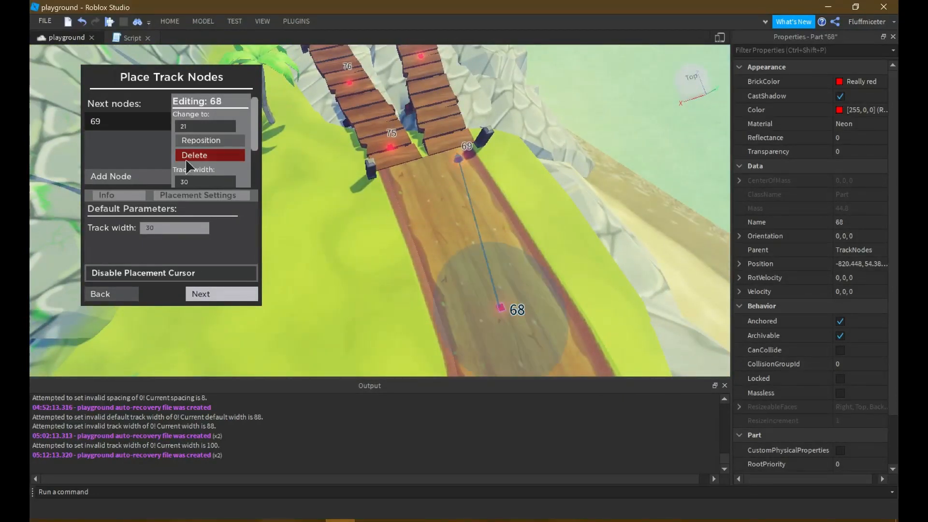
pyautogui.click(118, 180)
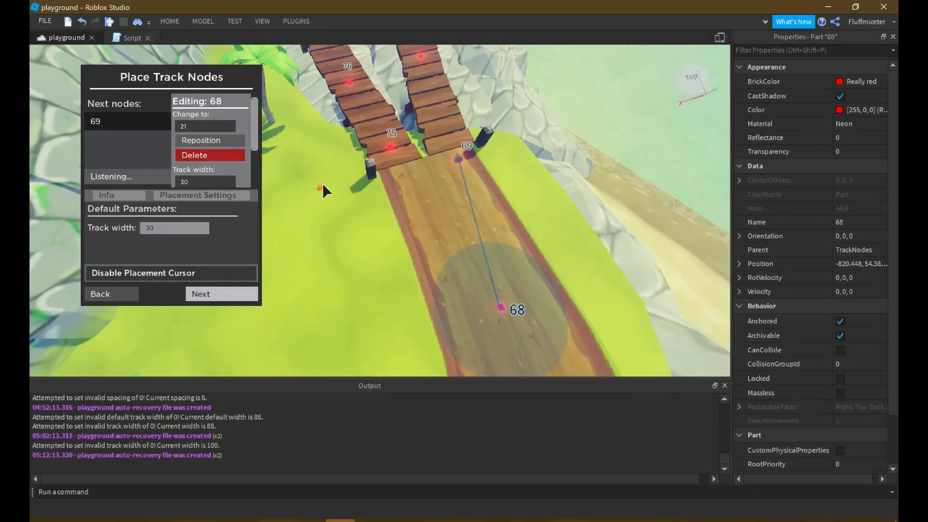
pyautogui.click(392, 150)
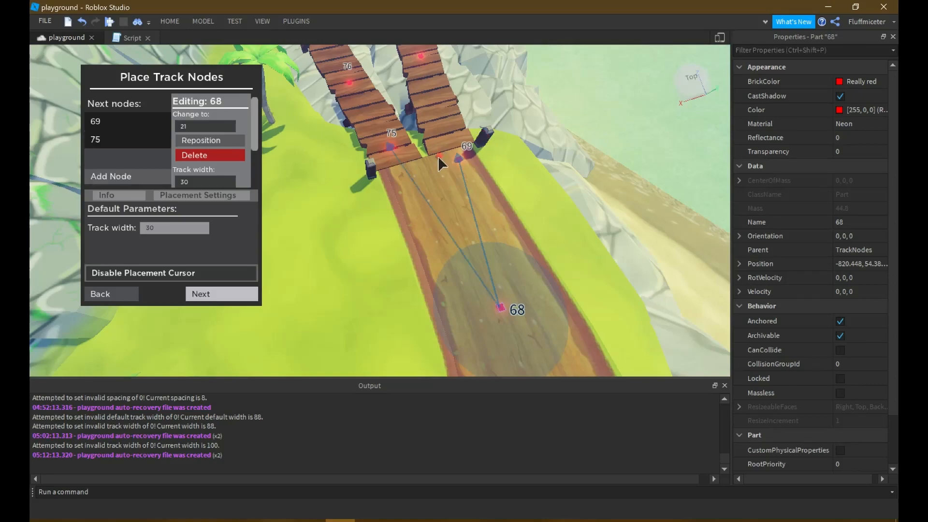
pyautogui.moveTo(438, 157); pyautogui.dragTo(428, 130, button='right')
pyautogui.scroll(10, 416, 128)
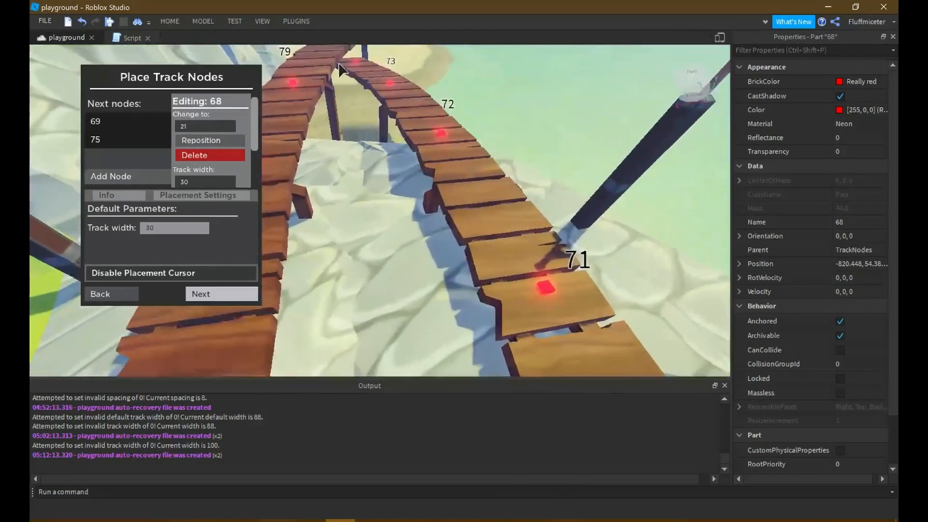
# Select track node 74 at the merge of the two plank bridges and remove node 75 from its next nodes
pyautogui.scroll(2, 346, 67)
pyautogui.click(357, 65)
pyautogui.press('s')
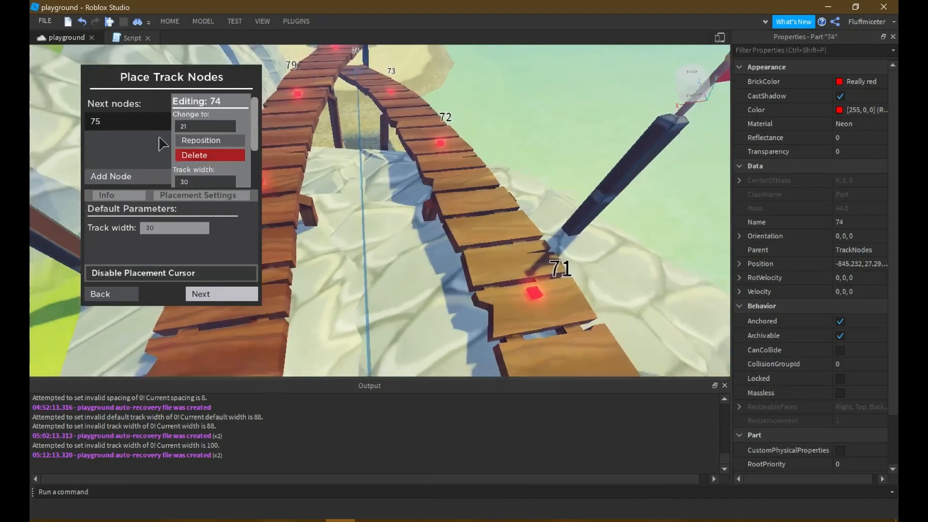
pyautogui.click(143, 125)
# Place track node 81 on the sand just beyond the end of the plank bridges
pyautogui.moveTo(344, 159); pyautogui.dragTo(345, 165, button='right')
pyautogui.press('w')
pyautogui.press('w')
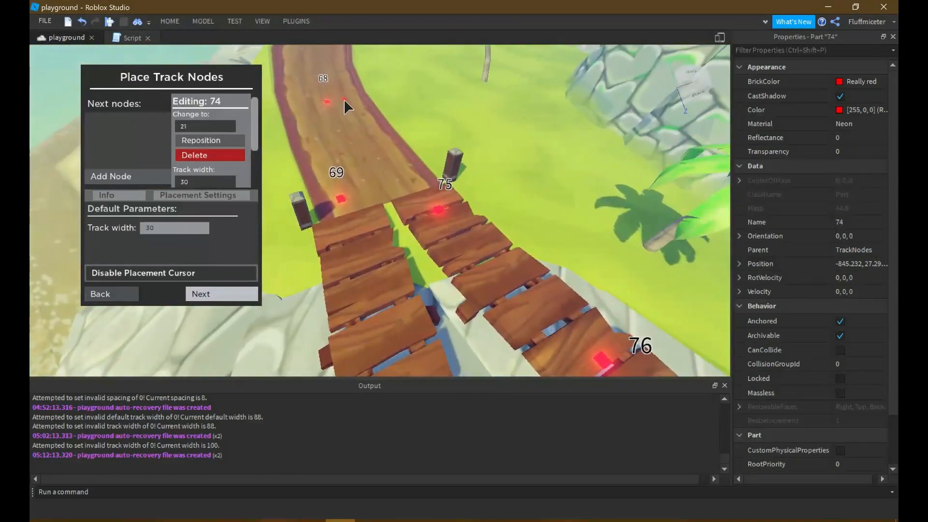
pyautogui.moveTo(510, 229); pyautogui.dragTo(532, 241, button='right')
pyautogui.press('w')
pyautogui.press('w')
pyautogui.moveTo(395, 212); pyautogui.dragTo(399, 210, button='right')
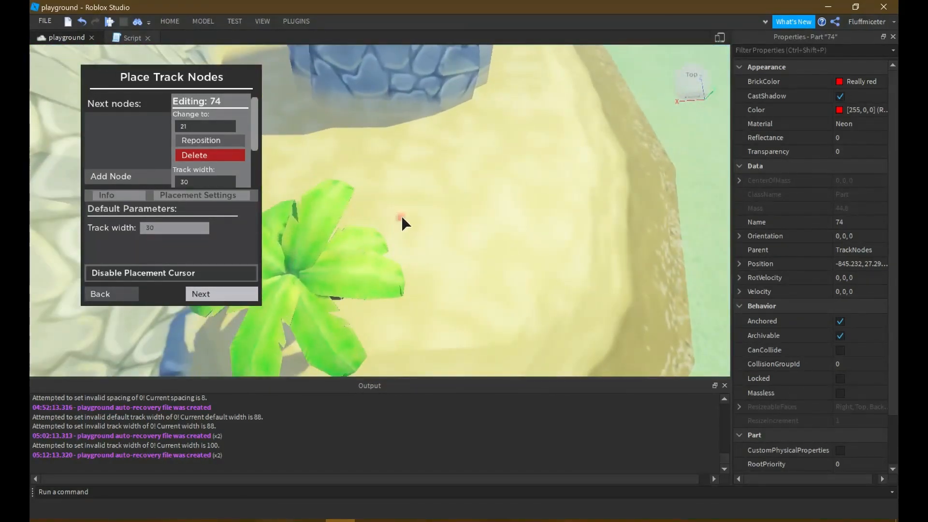
pyautogui.click(402, 218)
# Set the track width of node 81 to 100
pyautogui.press('s')
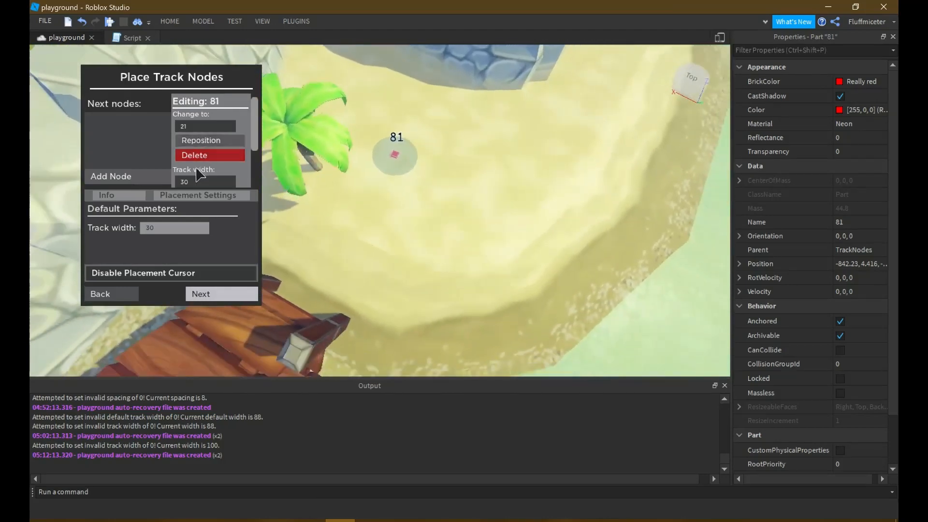
pyautogui.press('s')
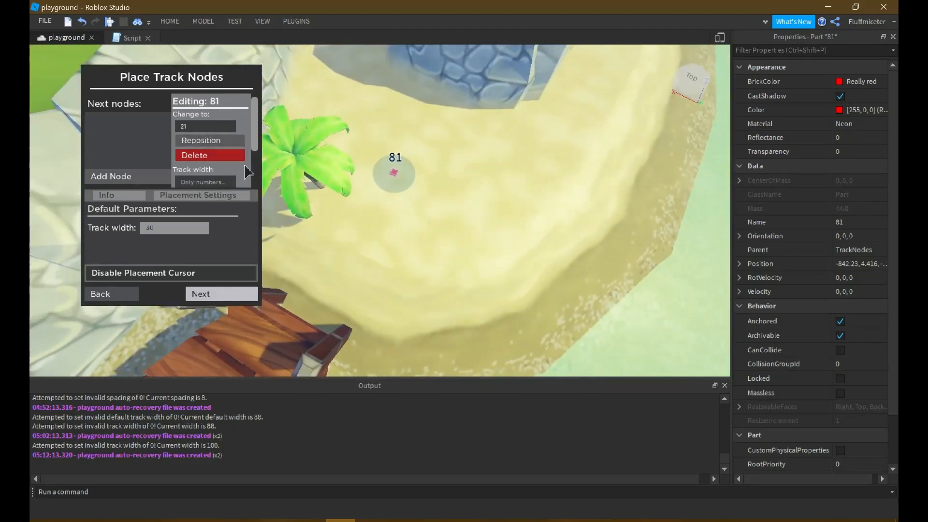
pyautogui.press('Return')
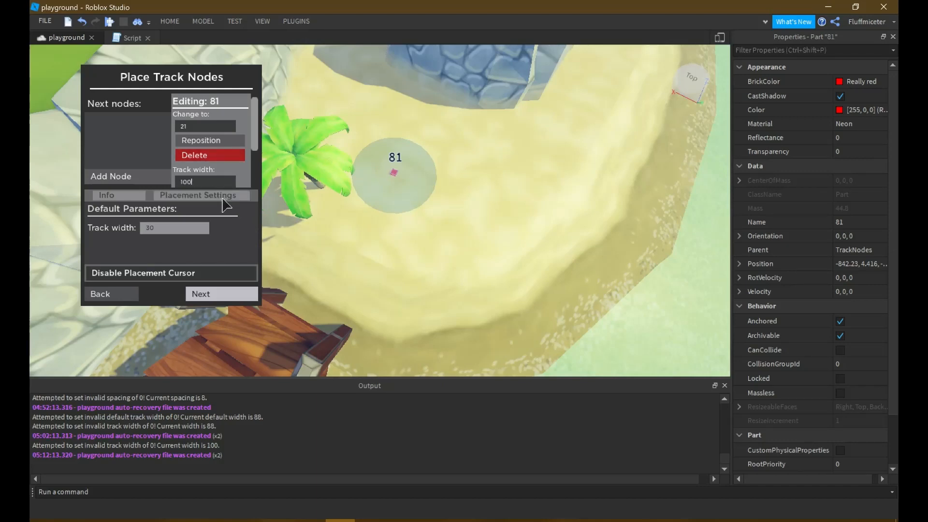
pyautogui.press('Return')
pyautogui.moveTo(379, 200); pyautogui.dragTo(361, 225, button='right')
pyautogui.click(361, 226)
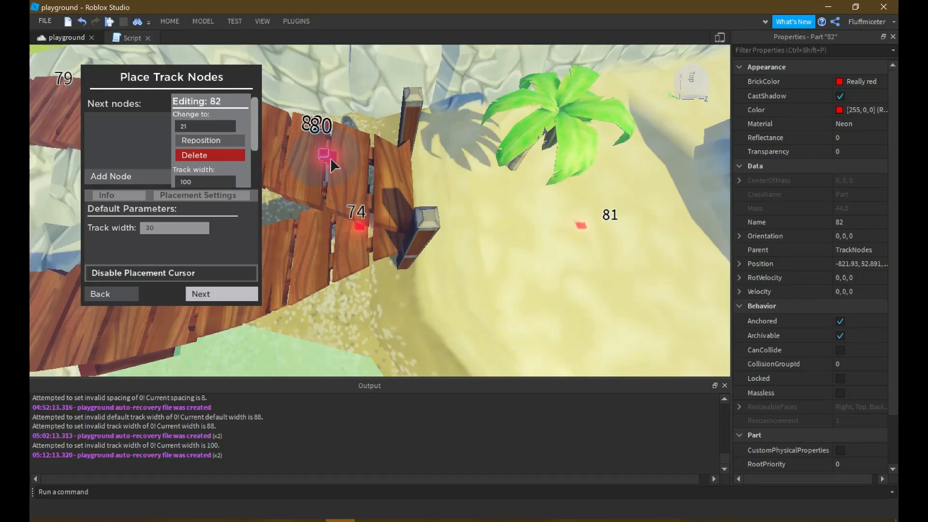
pyautogui.hotkey('ctrl', 'z')
# Check node 80's link, and add node 81 to the next nodes of node 74 so both bridges lead to it
pyautogui.click(330, 160)
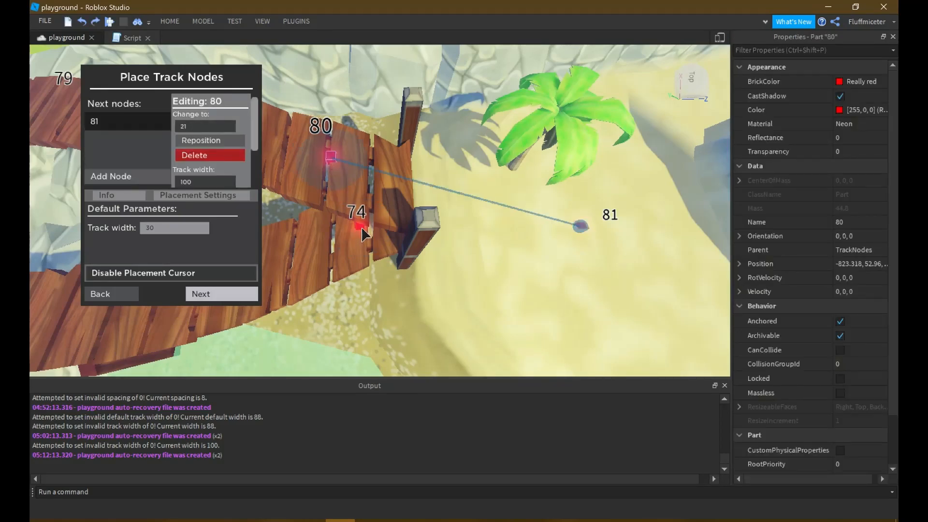
pyautogui.click(362, 230)
pyautogui.click(158, 181)
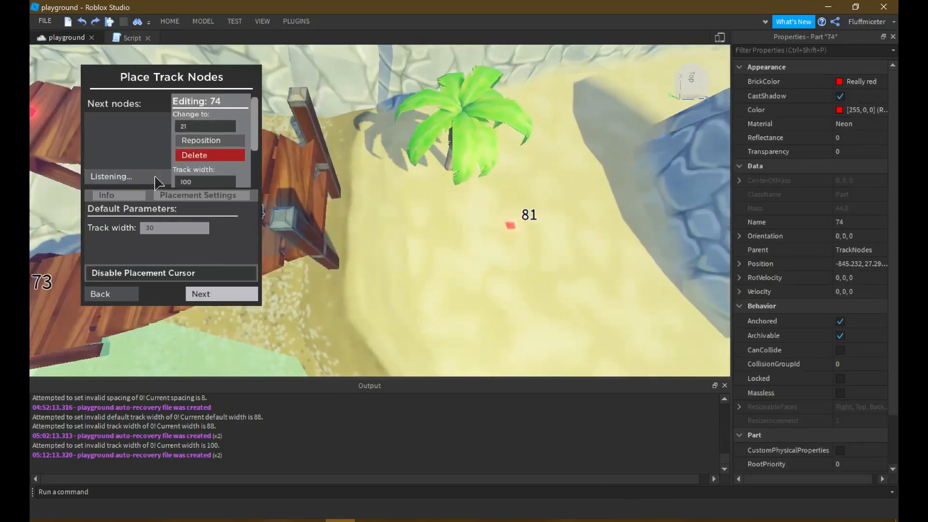
pyautogui.click(511, 228)
# Place track node 82 on the seaward sand path and set both its track width and the default track width to 70
pyautogui.moveTo(504, 212); pyautogui.dragTo(445, 226, button='right')
pyautogui.press('w')
pyautogui.moveTo(470, 266); pyautogui.dragTo(460, 242, button='right')
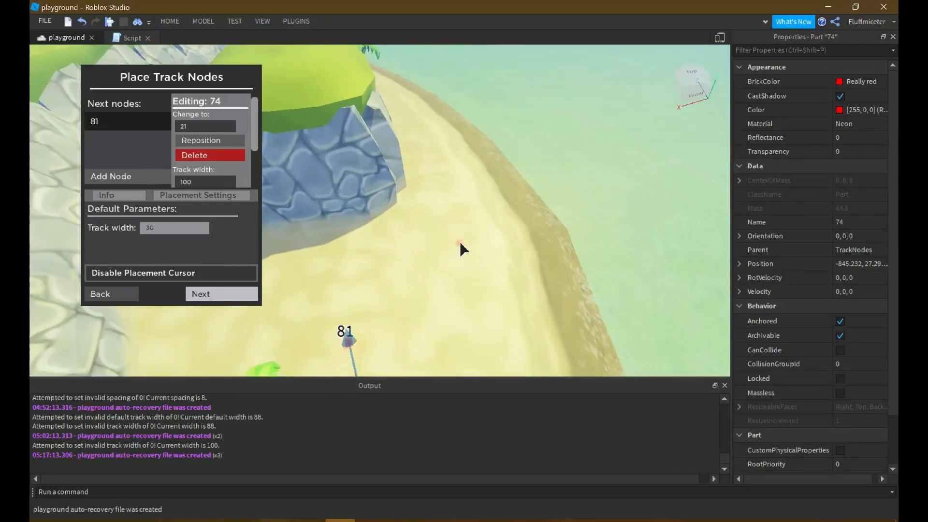
pyautogui.click(454, 233)
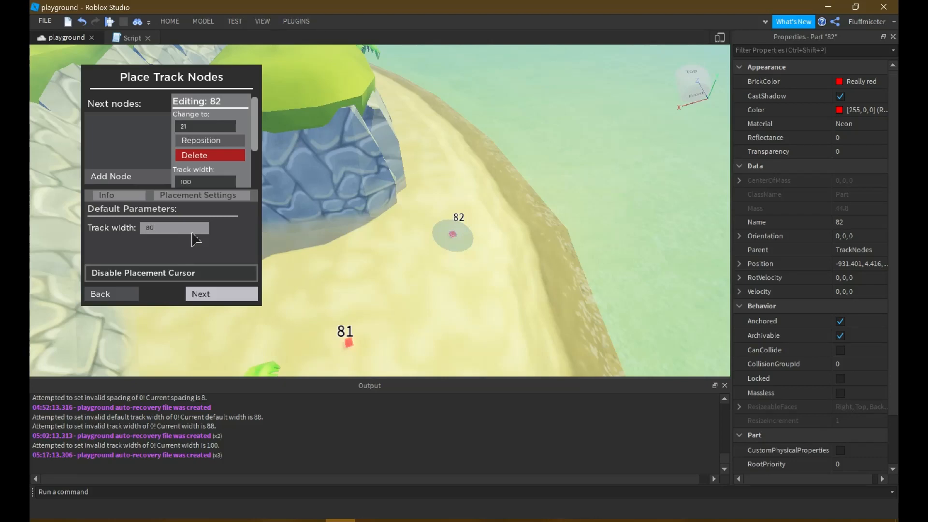
pyautogui.write('80')
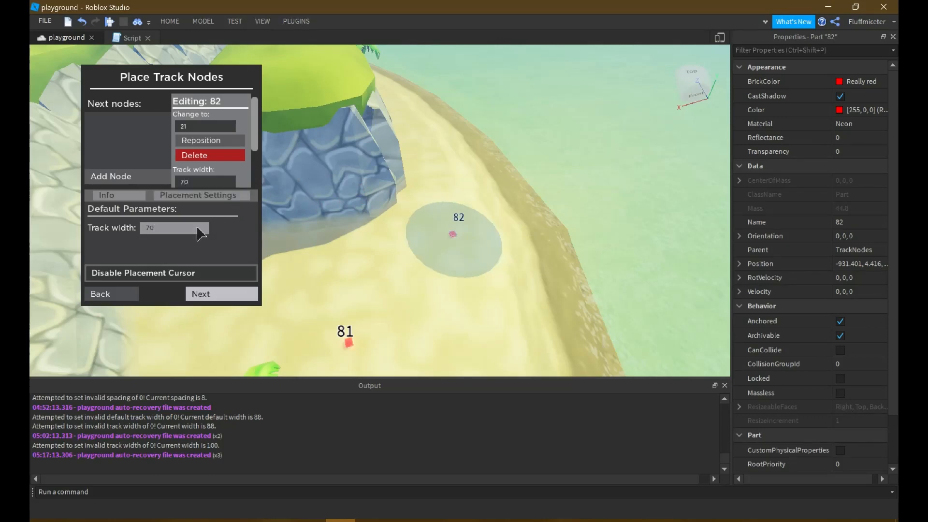
# Place track nodes 83, 84, 85 and 86 in sequence along the seaward sand path around the rock
pyautogui.press('w')
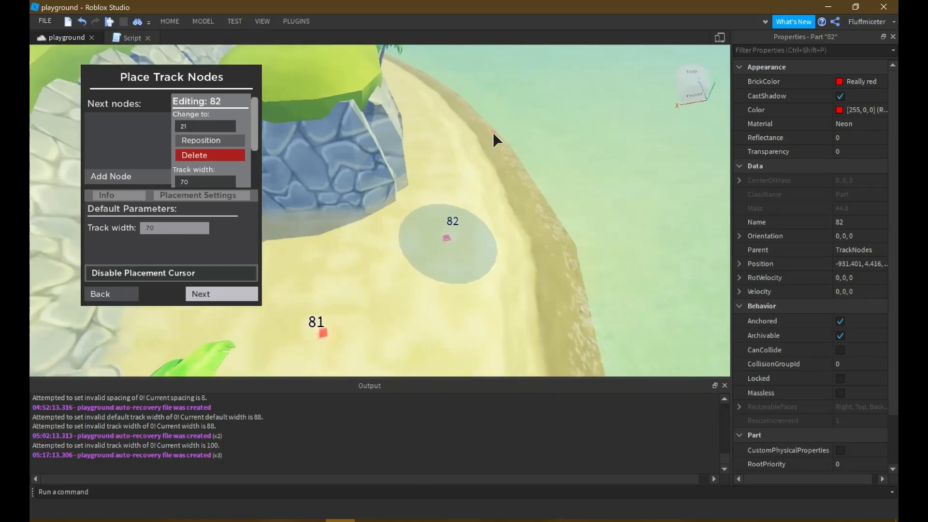
pyautogui.click(429, 178)
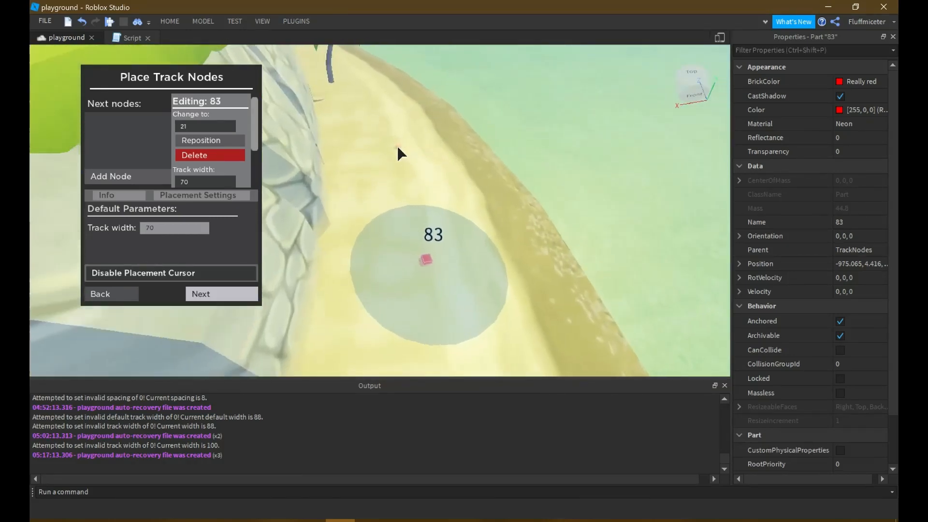
pyautogui.click(384, 129)
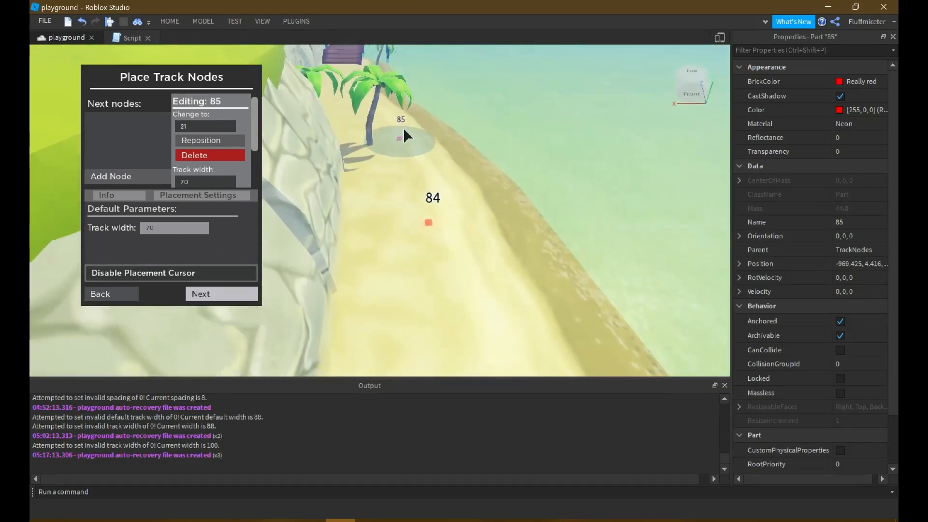
pyautogui.click(403, 128)
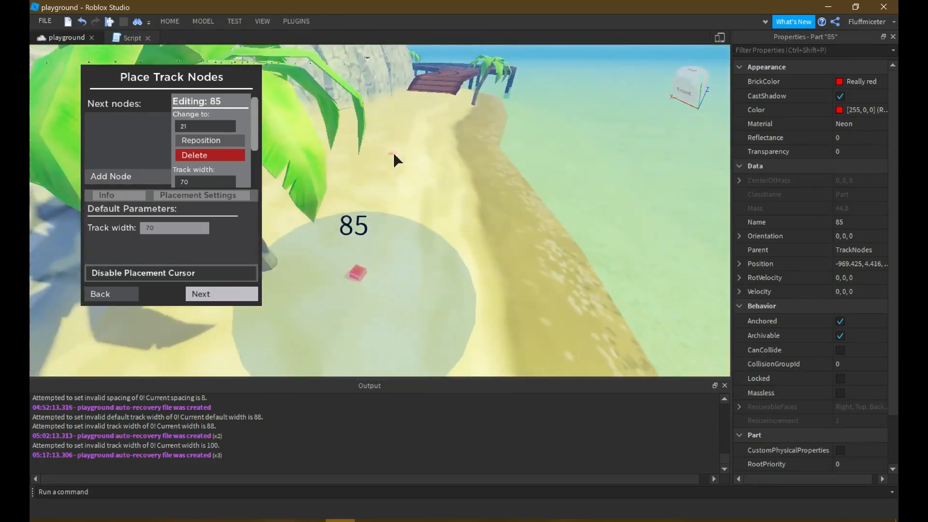
pyautogui.click(390, 149)
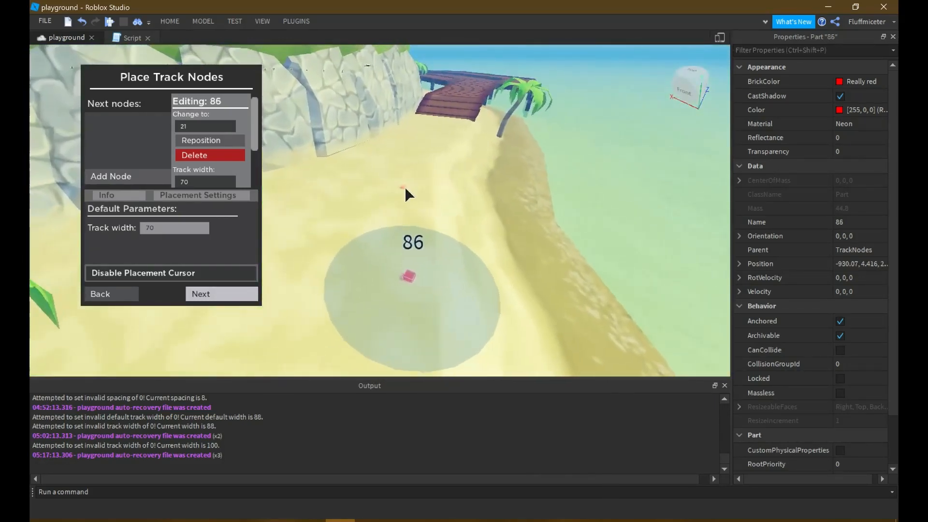
# Place track nodes 87, 88 and 89 along the inland sand path between the cliff and the rock
pyautogui.moveTo(405, 188); pyautogui.dragTo(403, 190, button='right')
pyautogui.press('w')
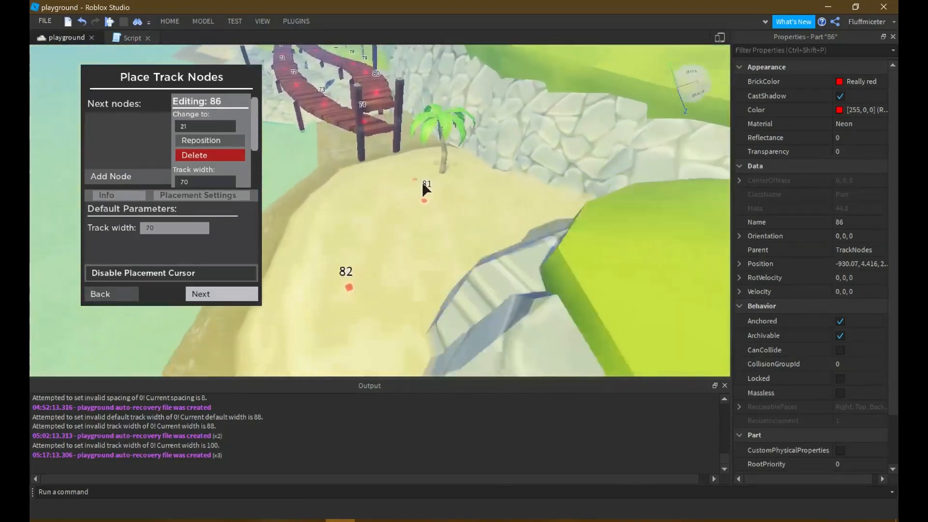
pyautogui.moveTo(462, 204); pyautogui.dragTo(462, 204, button='right')
pyautogui.press('s')
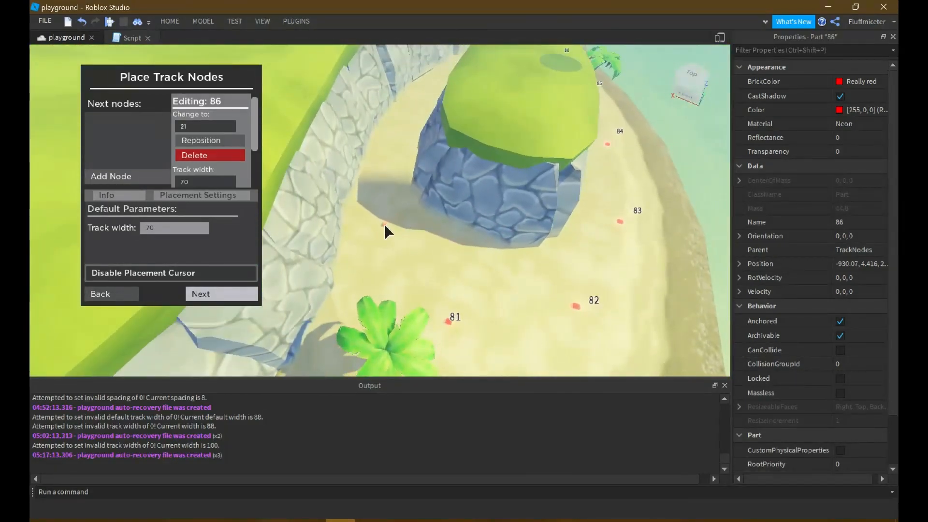
pyautogui.click(389, 236)
pyautogui.press('w')
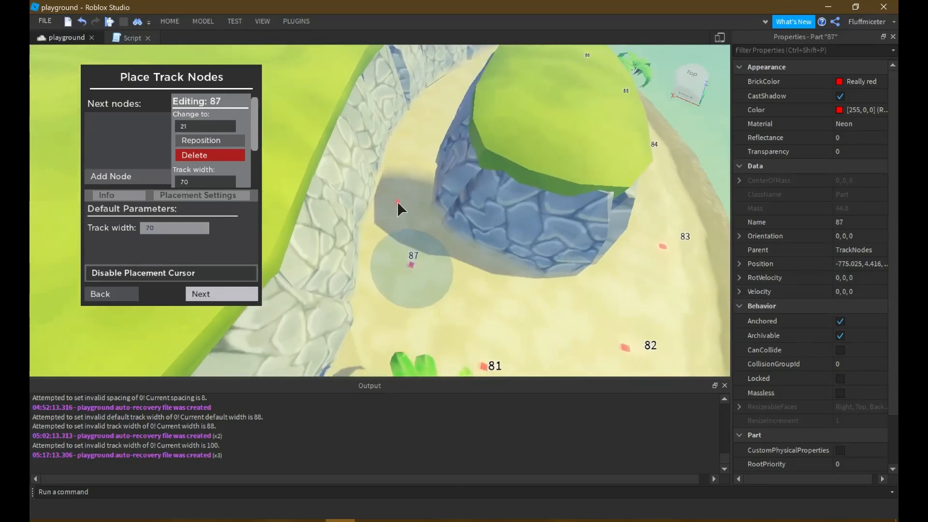
pyautogui.click(407, 173)
pyautogui.press('w')
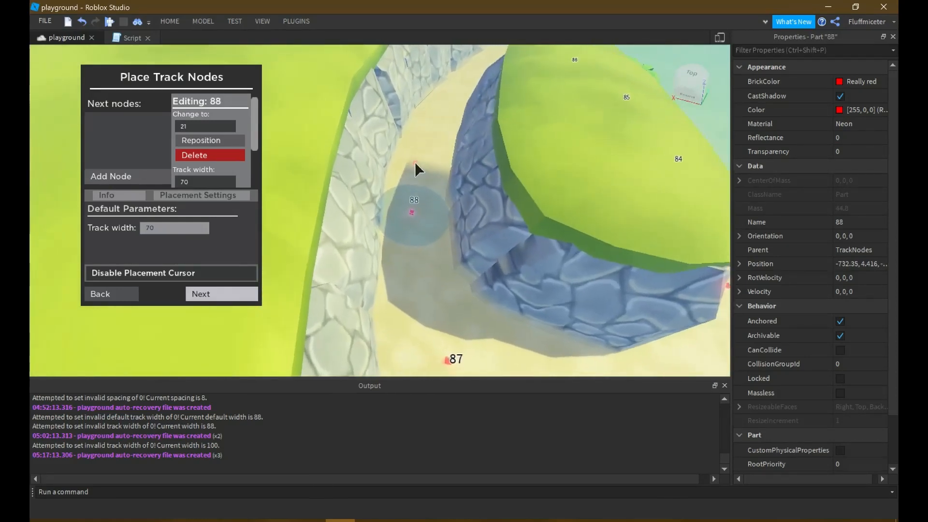
pyautogui.click(425, 160)
pyautogui.press('w')
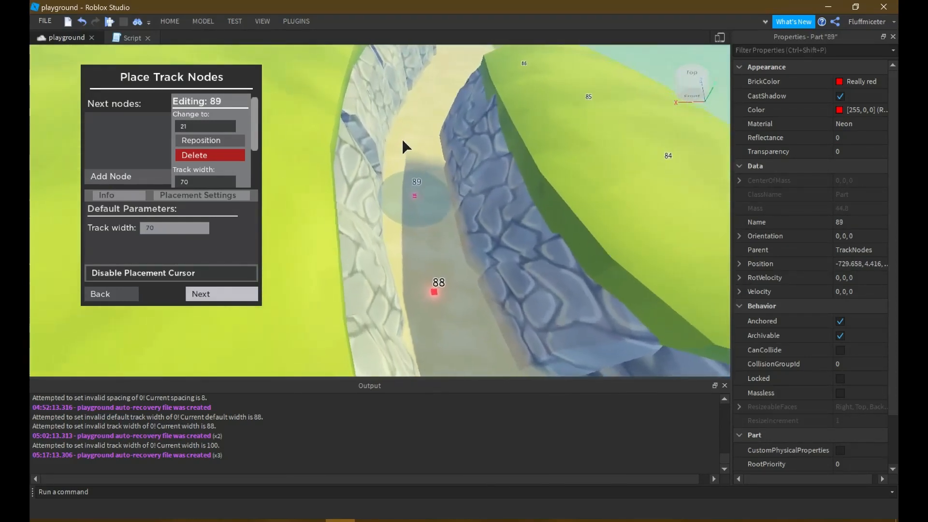
# Continue the inland path with track nodes 90, 91 and 92 up to the open sand
pyautogui.click(422, 138)
pyautogui.press('w')
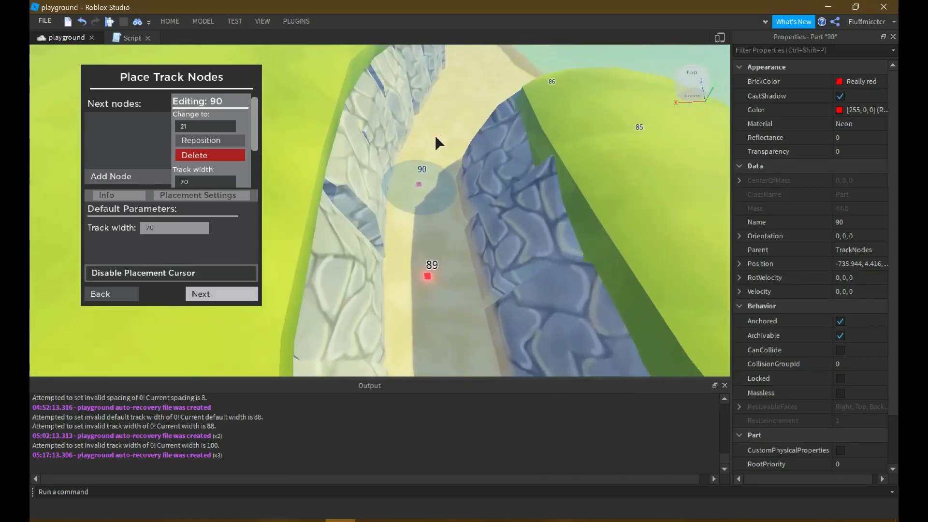
pyautogui.click(440, 139)
pyautogui.press('w')
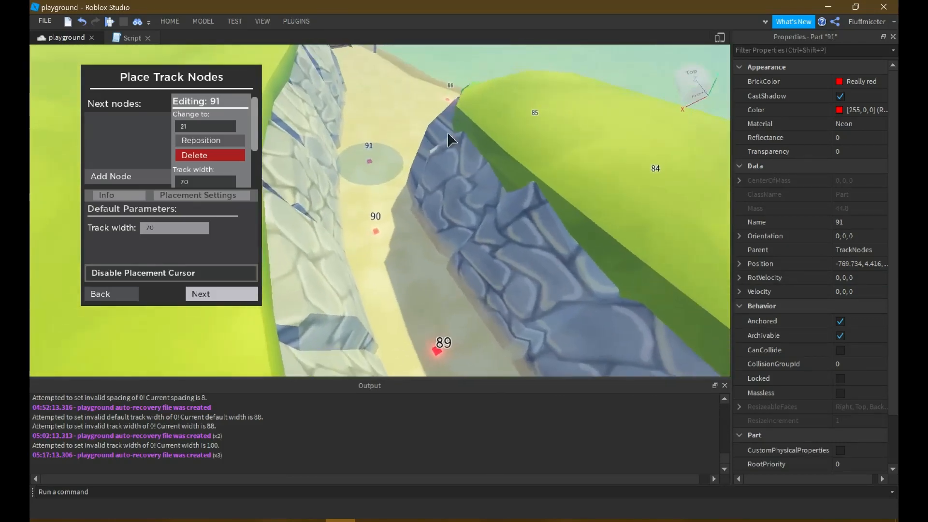
pyautogui.press('w')
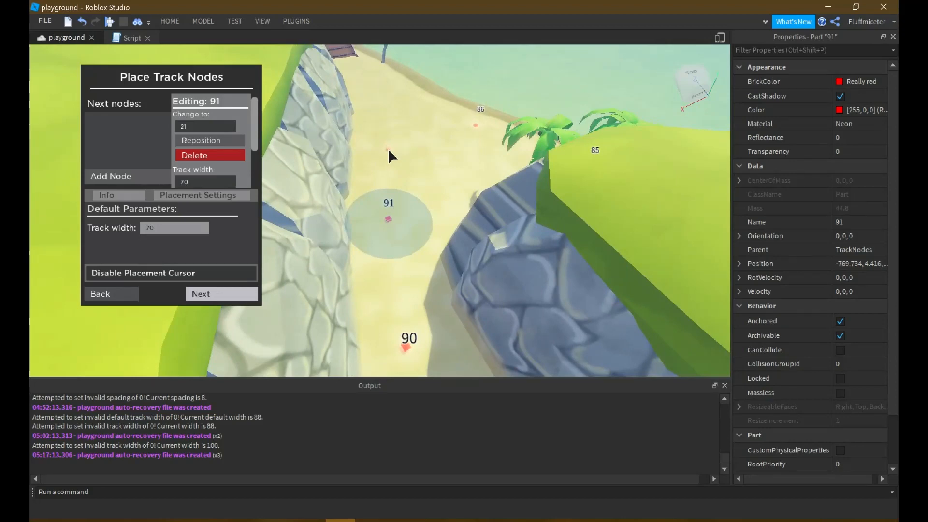
pyautogui.click(388, 148)
# Remove node 87 from the next nodes of node 86 and add it to the next nodes of node 81
pyautogui.moveTo(388, 148); pyautogui.dragTo(293, 144, button='right')
pyautogui.click(293, 143)
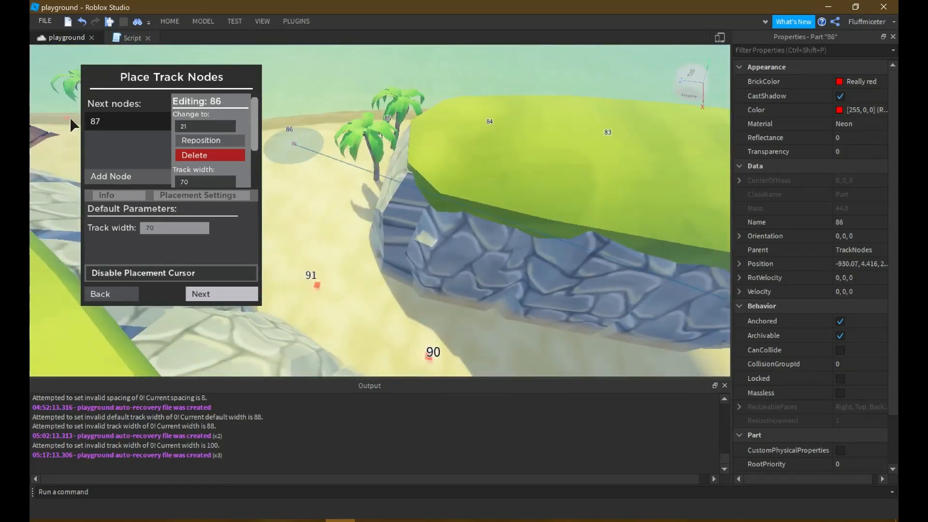
pyautogui.moveTo(427, 167); pyautogui.dragTo(530, 179, button='right')
pyautogui.press('w')
pyautogui.click(501, 178)
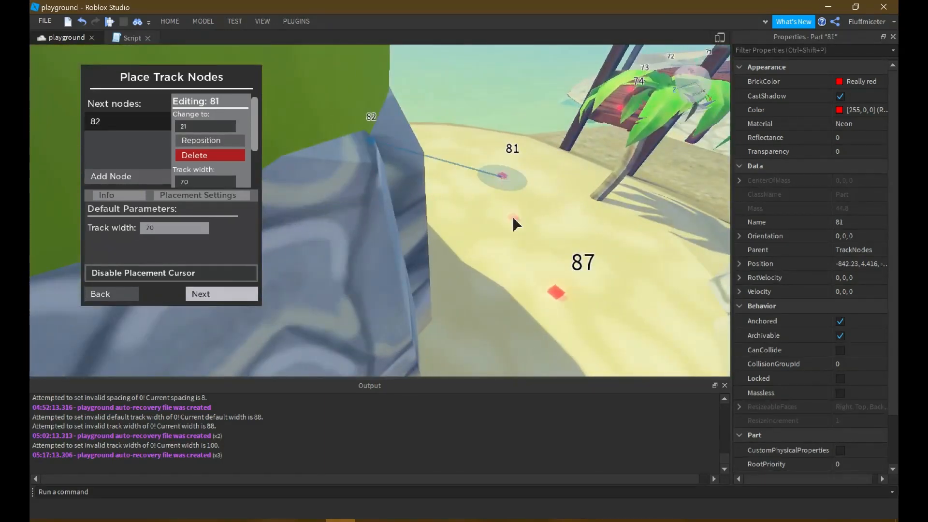
pyautogui.press('d')
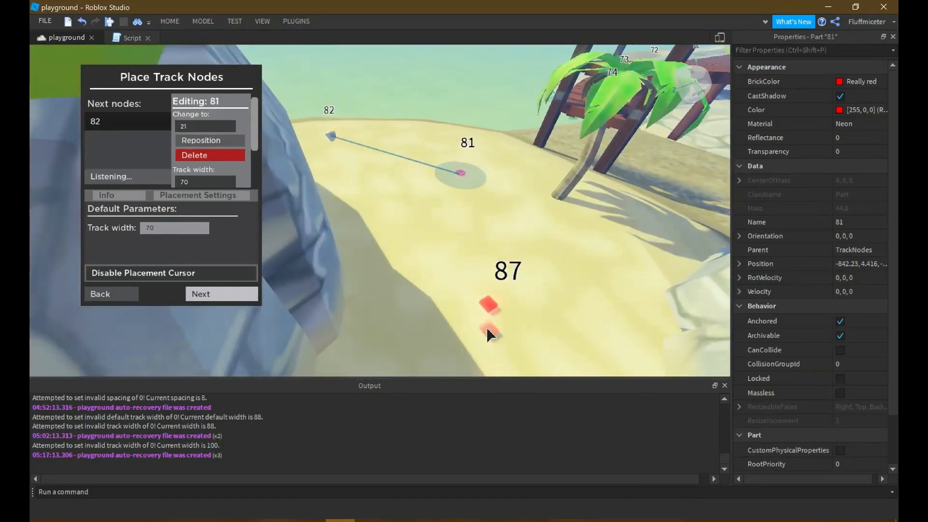
pyautogui.click(484, 303)
# Place track node 93 on the sand past node 92, where the inland and seaward paths rejoin
pyautogui.press('w')
pyautogui.moveTo(430, 249); pyautogui.dragTo(375, 107, button='right')
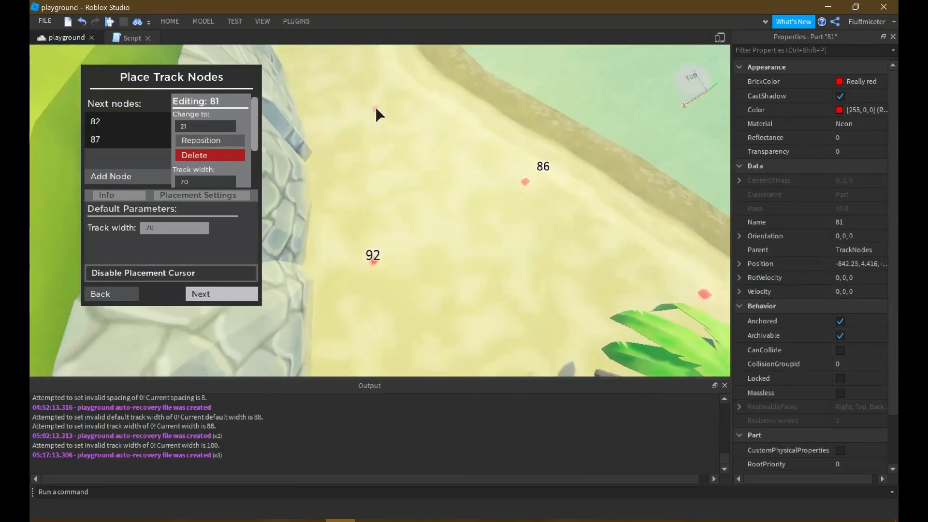
pyautogui.click(367, 110)
pyautogui.click(374, 260)
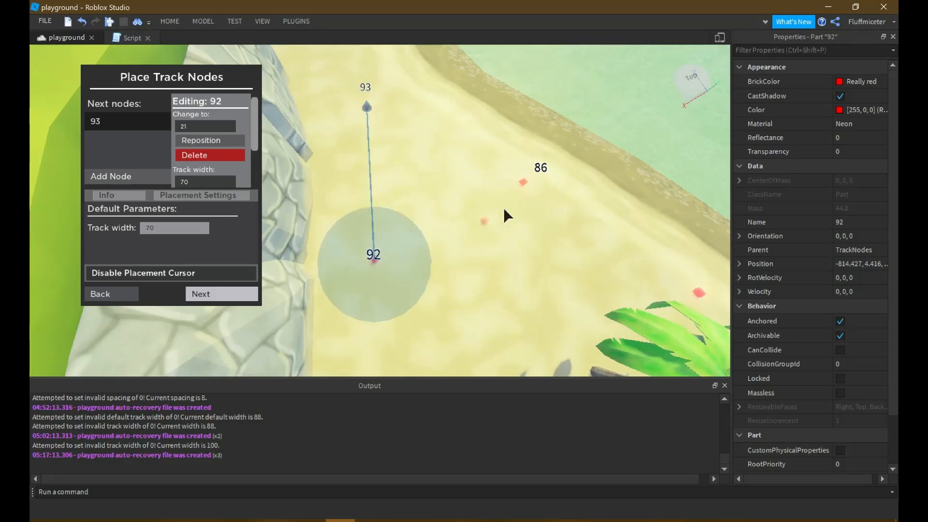
# Add node 93 to the next nodes of node 86, and select node 93 to continue the track from it
pyautogui.click(522, 183)
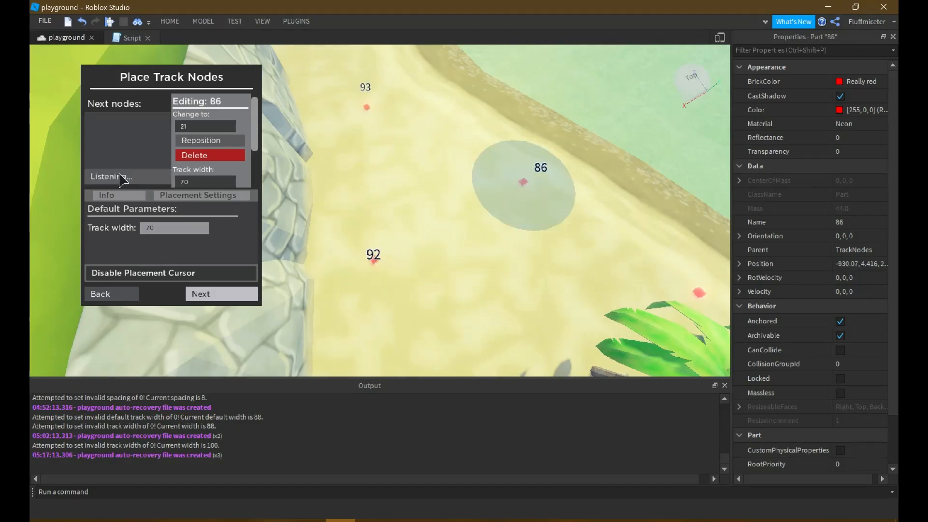
pyautogui.moveTo(370, 108); pyautogui.dragTo(377, 123, button='right')
pyautogui.click(415, 168)
# Place track node 94 on the sand before the wooden walkway and node 95 on its planks
pyautogui.moveTo(414, 166); pyautogui.dragTo(422, 148, button='right')
pyautogui.press('w')
pyautogui.press('e')
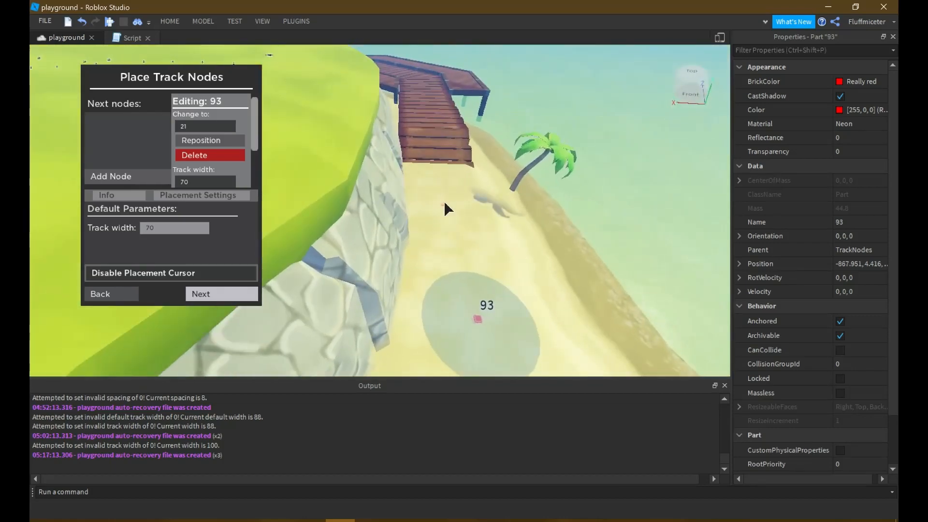
pyautogui.click(443, 189)
pyautogui.moveTo(442, 190); pyautogui.dragTo(428, 194, button='right')
pyautogui.click(428, 194)
pyautogui.press('w')
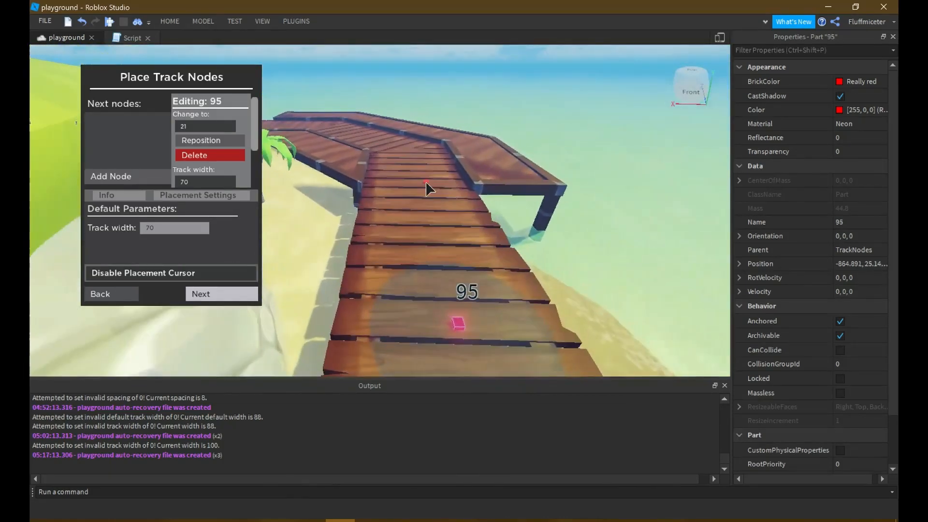
# Place track nodes 96 and 97 farther along the wooden walkway, following its first bend
pyautogui.click(421, 186)
pyautogui.press('w')
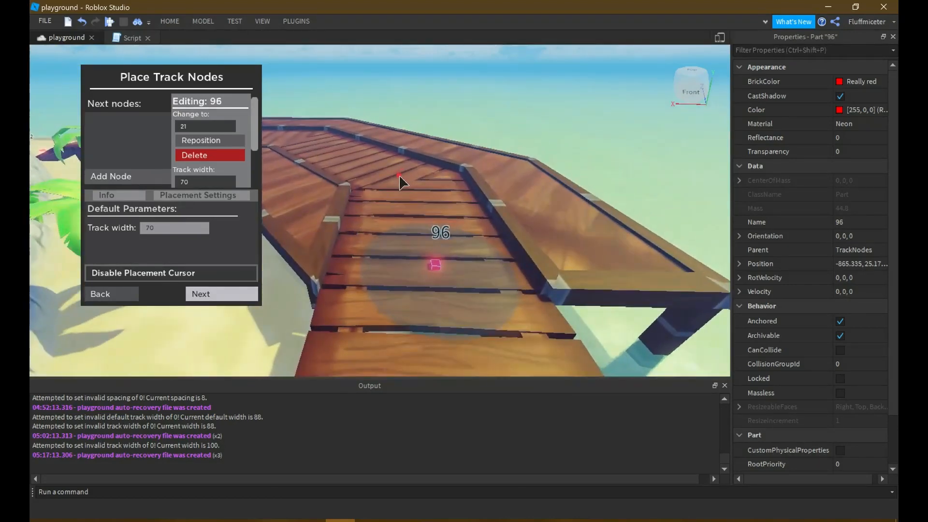
pyautogui.click(397, 185)
pyautogui.press('w')
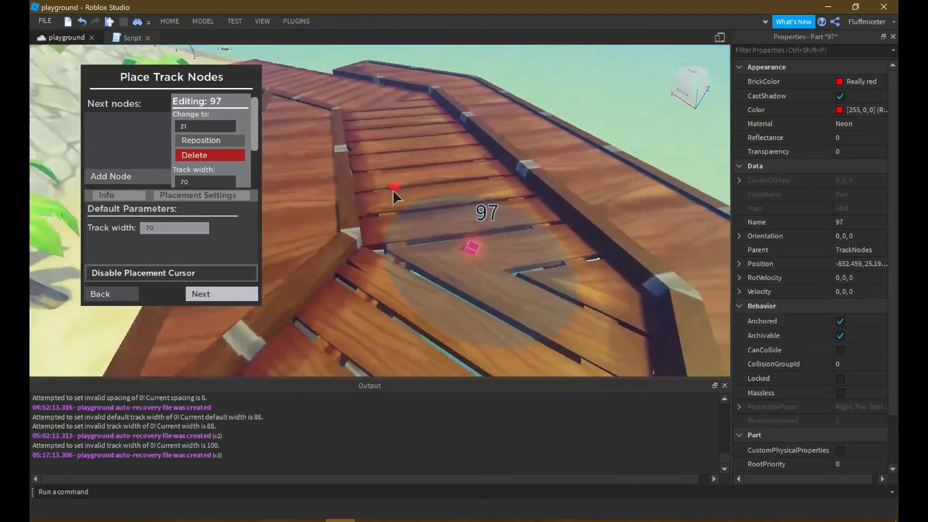
# Place track nodes 98 and 99 farther along the wooden walkway, with node 99 at its second bend
pyautogui.press('w')
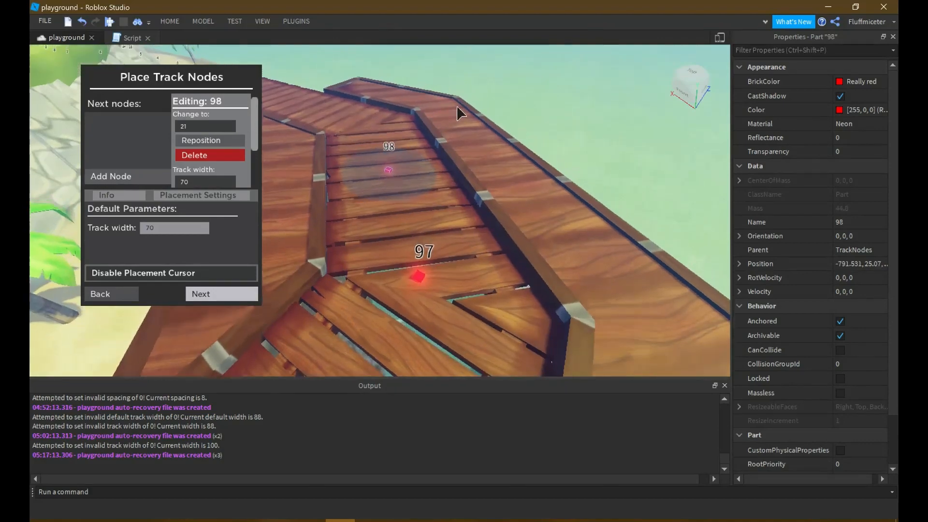
pyautogui.click(431, 151)
pyautogui.press('w')
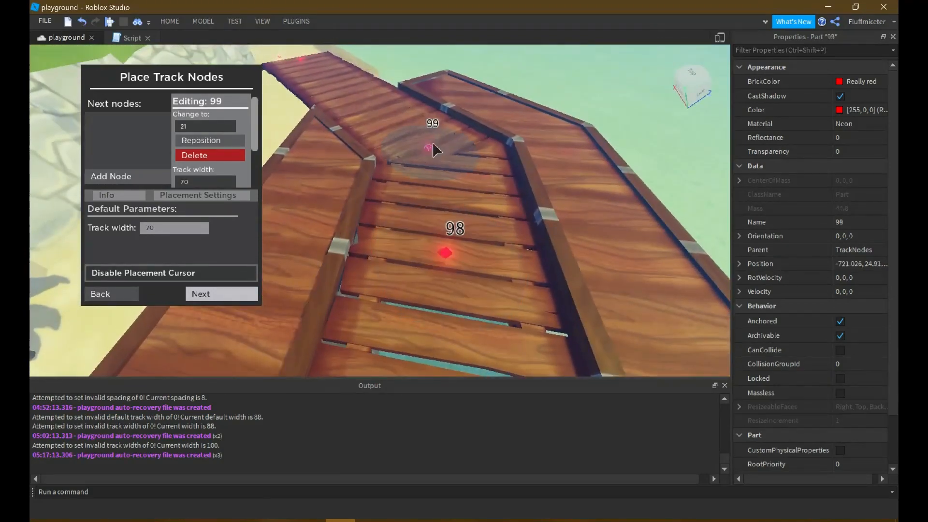
# Place track node 100 on the planks close past node 99 and add node 1 to its next nodes
pyautogui.press('w')
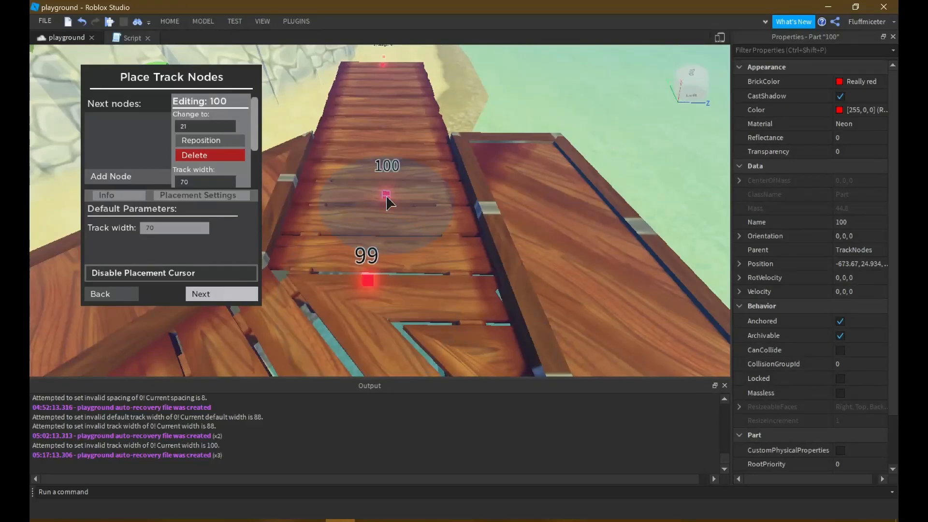
pyautogui.press('w')
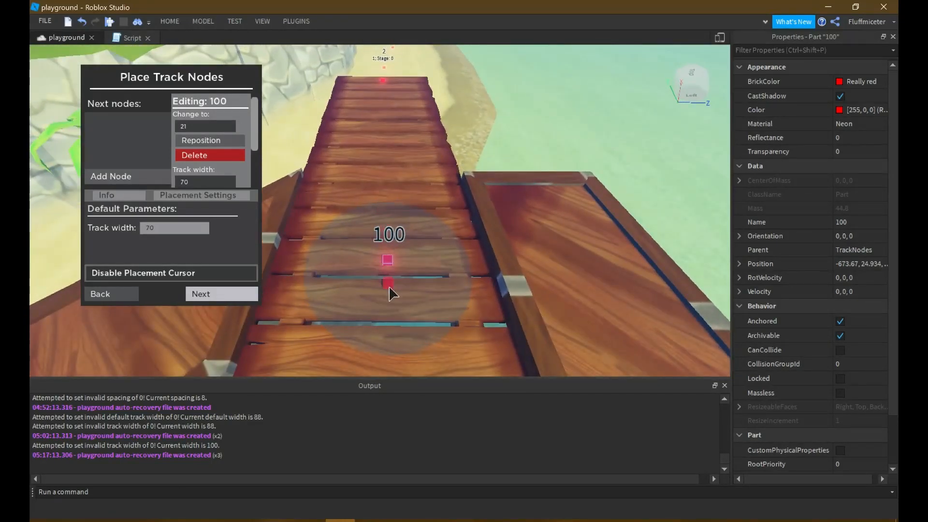
pyautogui.hotkey('ctrl', 'z')
pyautogui.click(381, 281)
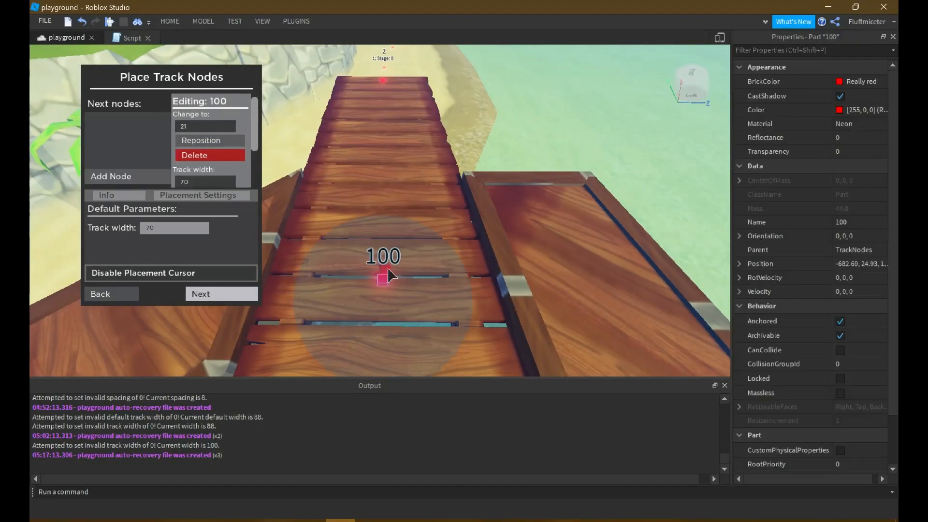
pyautogui.press('s')
pyautogui.press('w')
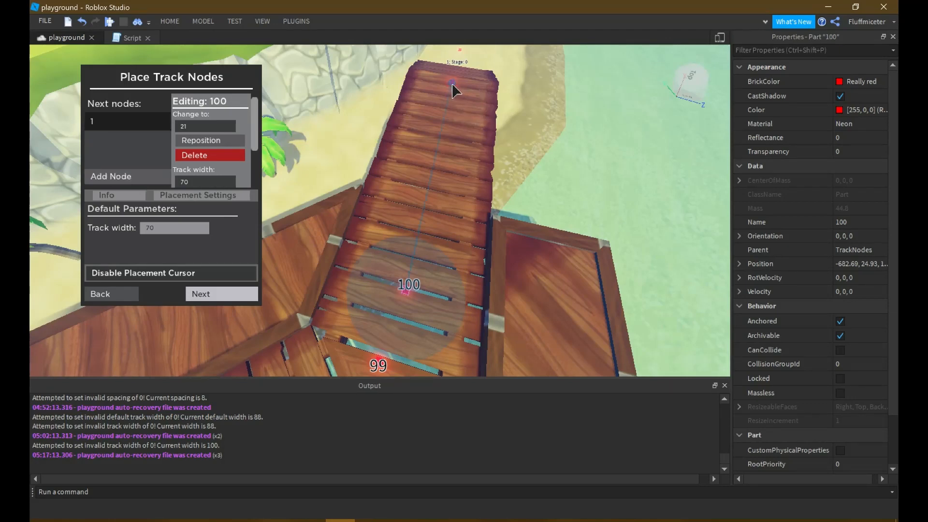
# Examine the nodes along the beach between the cliff and the water, including the settings of node 22
pyautogui.moveTo(443, 127); pyautogui.dragTo(445, 111, button='right')
pyautogui.press('w')
pyautogui.press('w')
pyautogui.press('w')
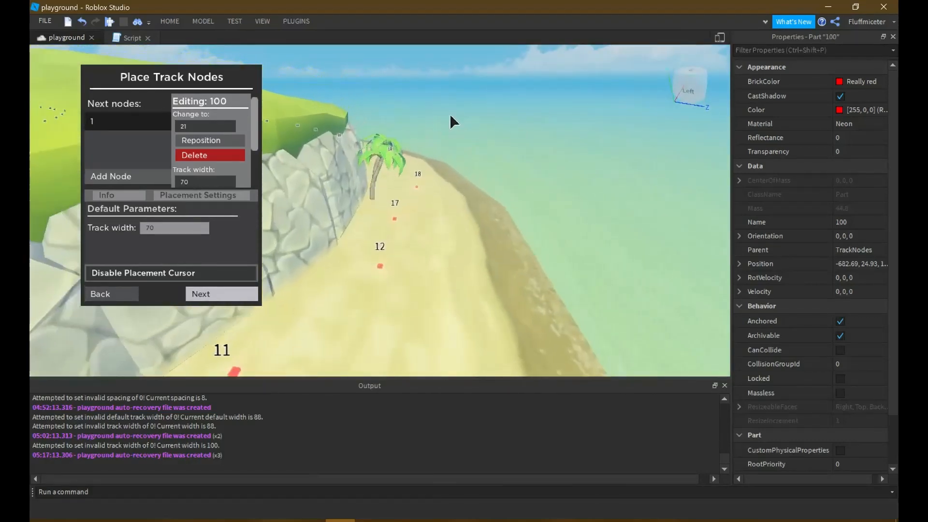
pyautogui.press('w')
pyautogui.moveTo(448, 129); pyautogui.dragTo(450, 125, button='right')
pyautogui.press('w')
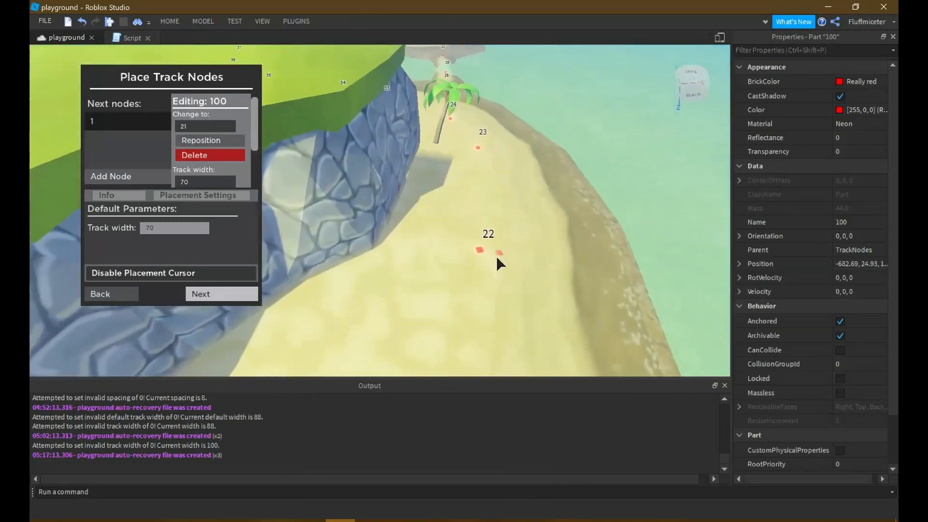
pyautogui.click(483, 249)
pyautogui.press('s')
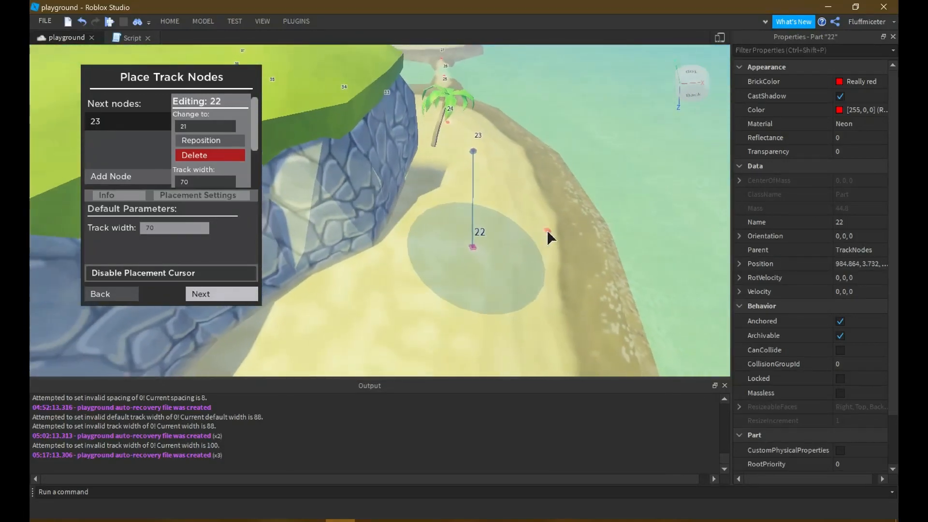
pyautogui.moveTo(575, 232); pyautogui.dragTo(575, 233, button='right')
pyautogui.press('s')
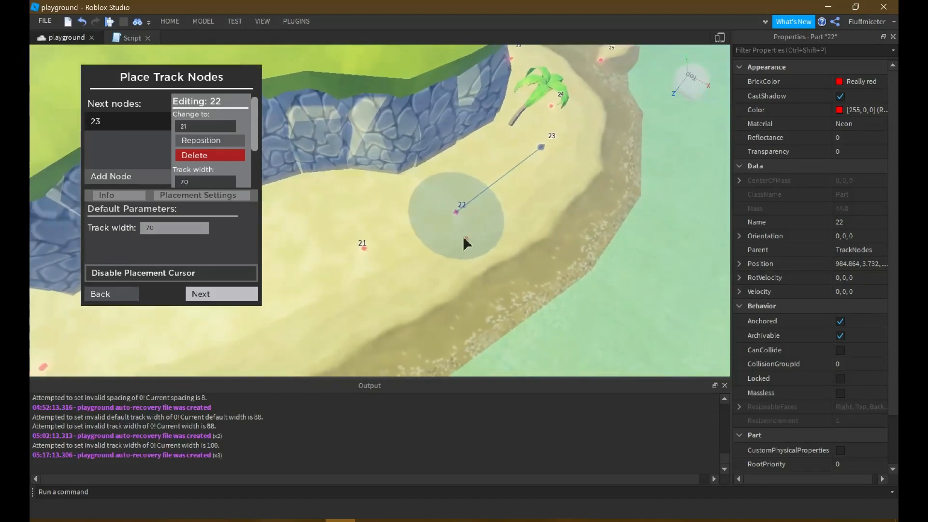
pyautogui.press('a')
pyautogui.press('s')
pyautogui.moveTo(517, 175); pyautogui.dragTo(517, 176, button='right')
pyautogui.press('w')
pyautogui.press('w')
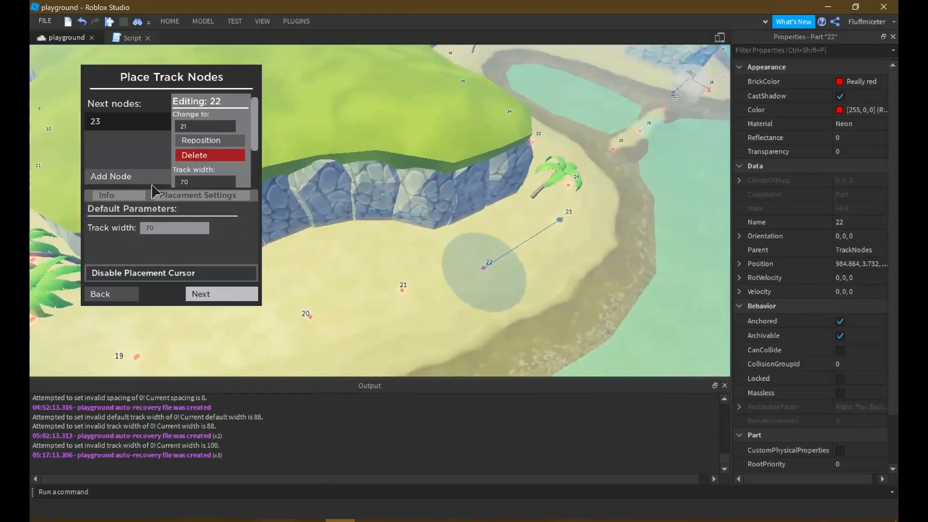
pyautogui.scroll(-2, 220, 169)
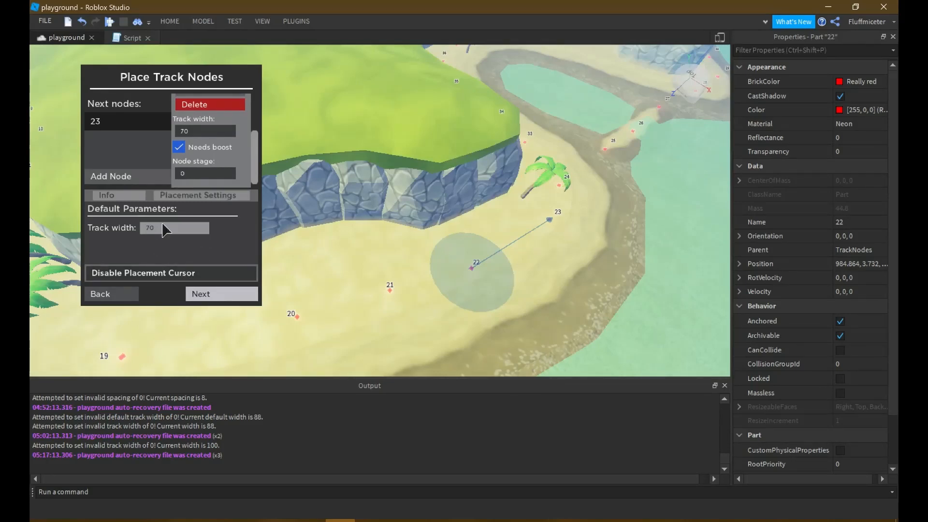
pyautogui.moveTo(407, 226); pyautogui.dragTo(407, 226, button='right')
pyautogui.press('s')
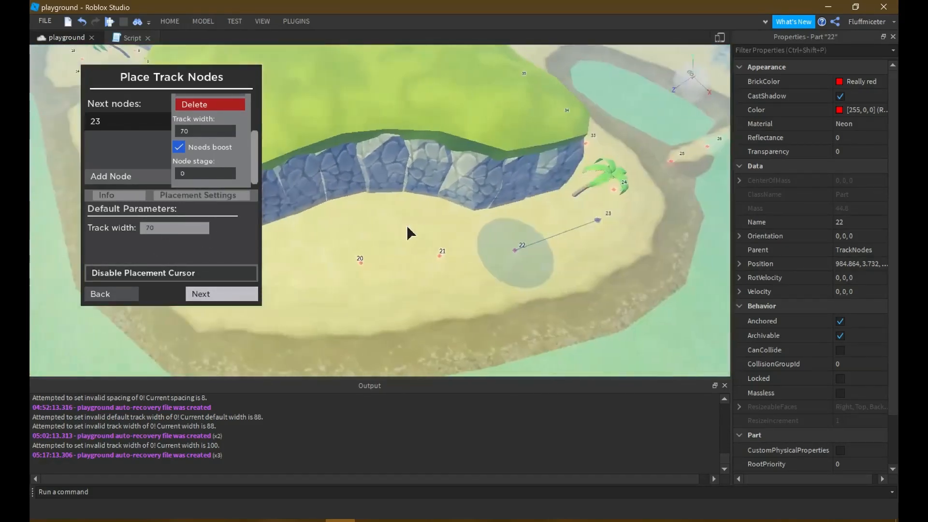
pyautogui.press('w')
pyautogui.press('a')
# Set the node stage of beach node 20 to 1 and its track width to 300
pyautogui.click(370, 262)
pyautogui.press('a')
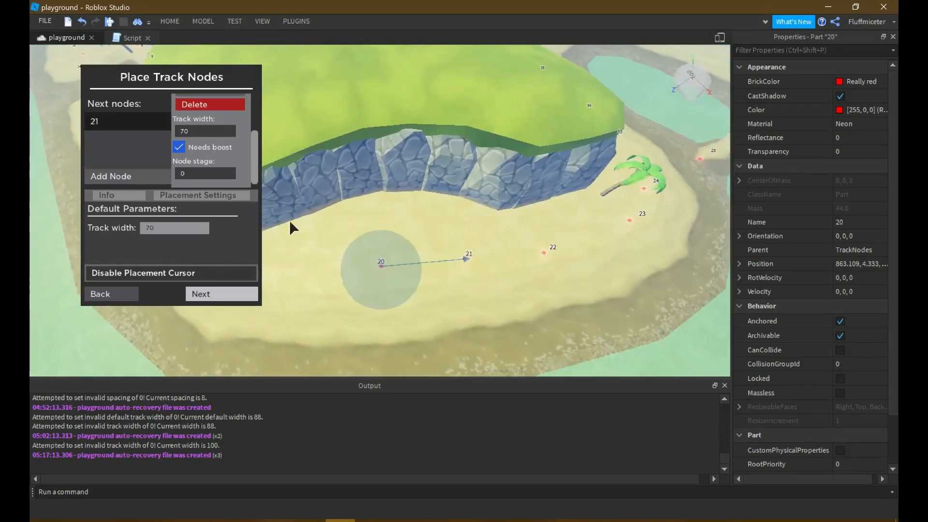
pyautogui.press('w')
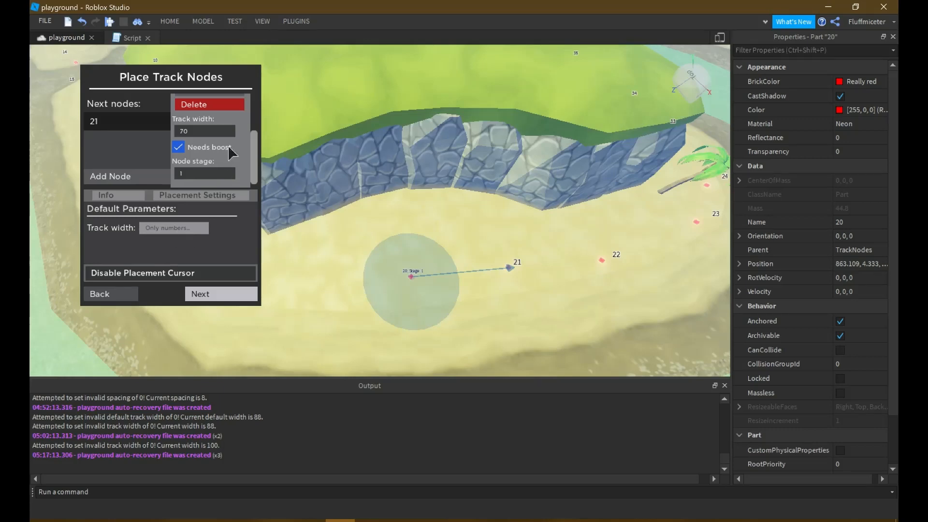
pyautogui.click(247, 153)
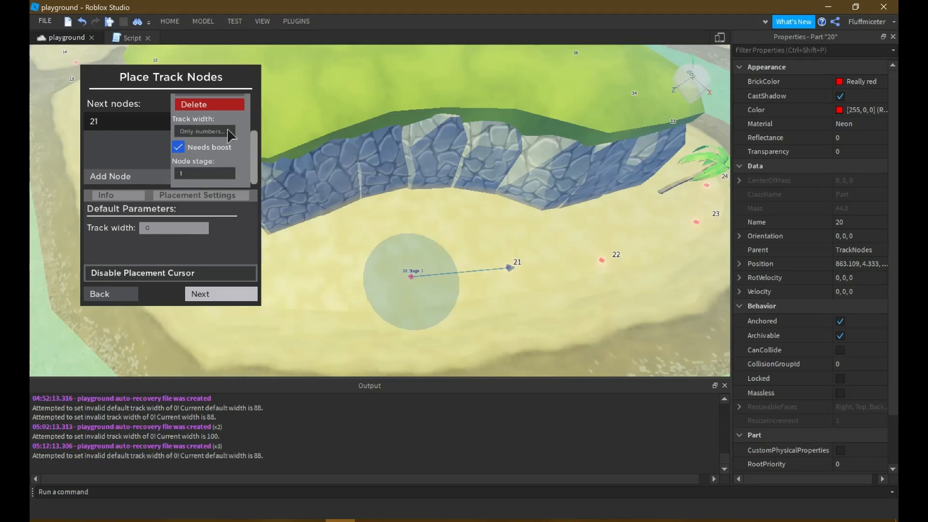
pyautogui.press('Return')
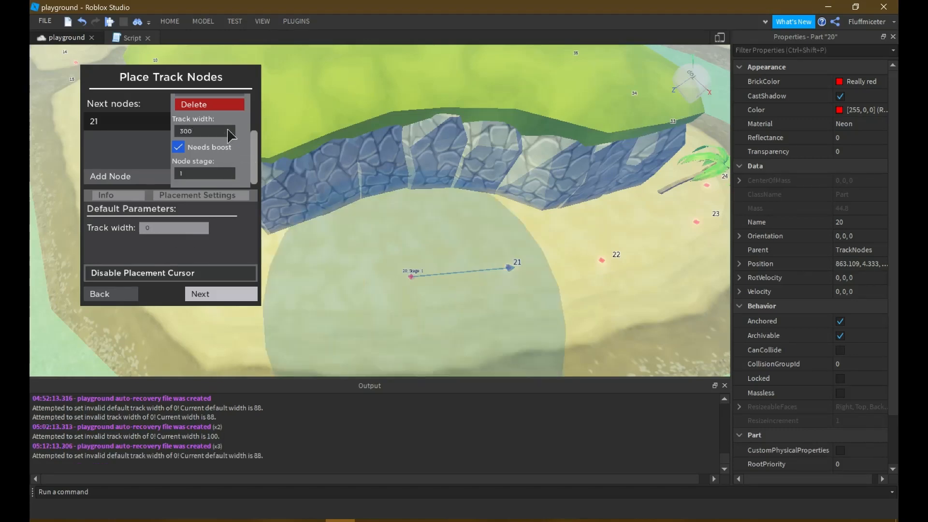
# Reposition node 20 slightly closer to the water, across the sand from the cliff
pyautogui.moveTo(571, 120); pyautogui.dragTo(524, 248, button='right')
pyautogui.press('s')
pyautogui.press('a')
pyautogui.press('w')
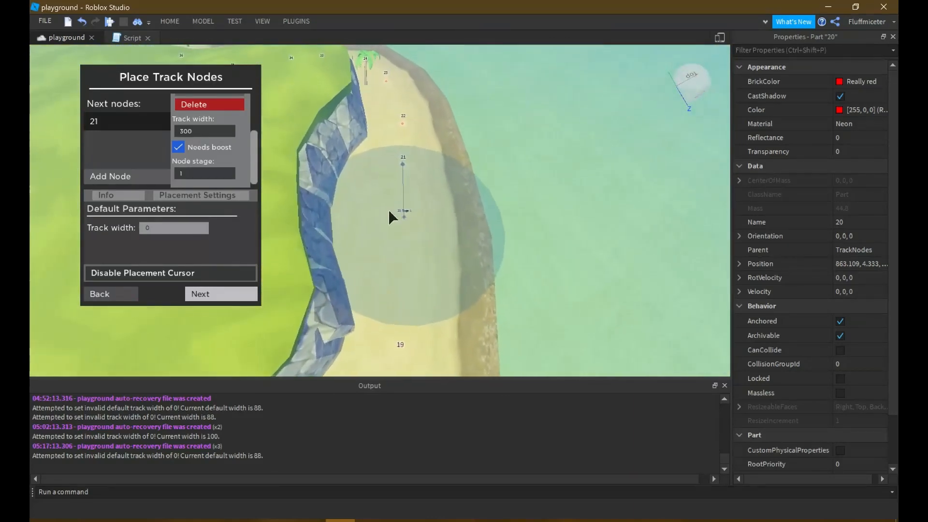
pyautogui.press('d')
pyautogui.press('w')
pyautogui.scroll(2, 221, 125)
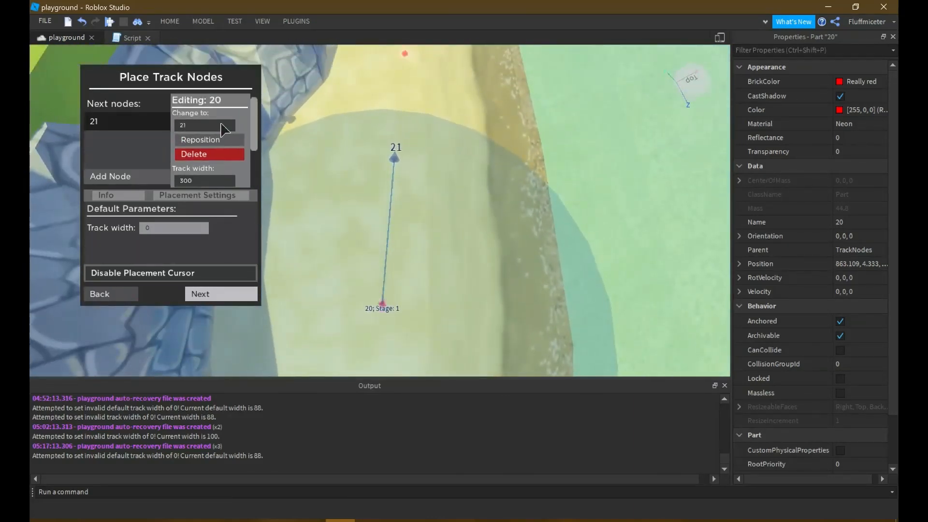
pyautogui.press('s')
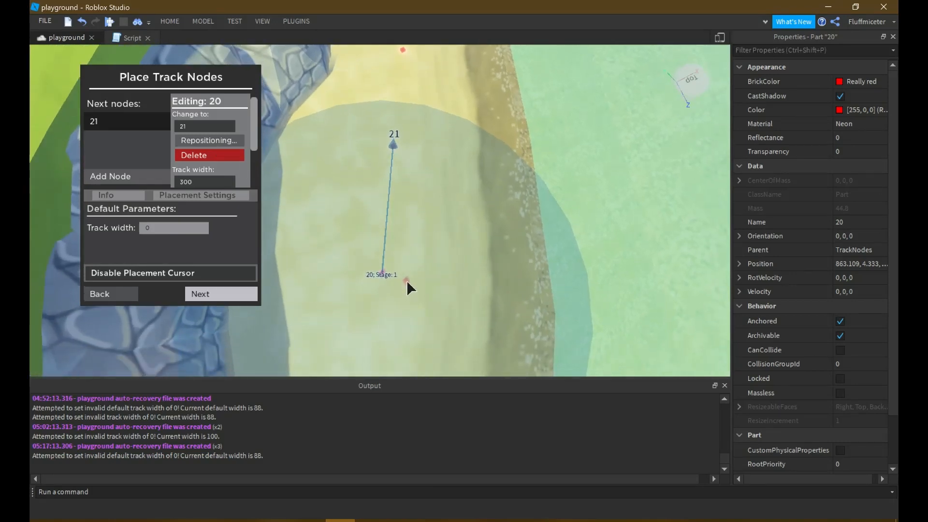
pyautogui.click(427, 274)
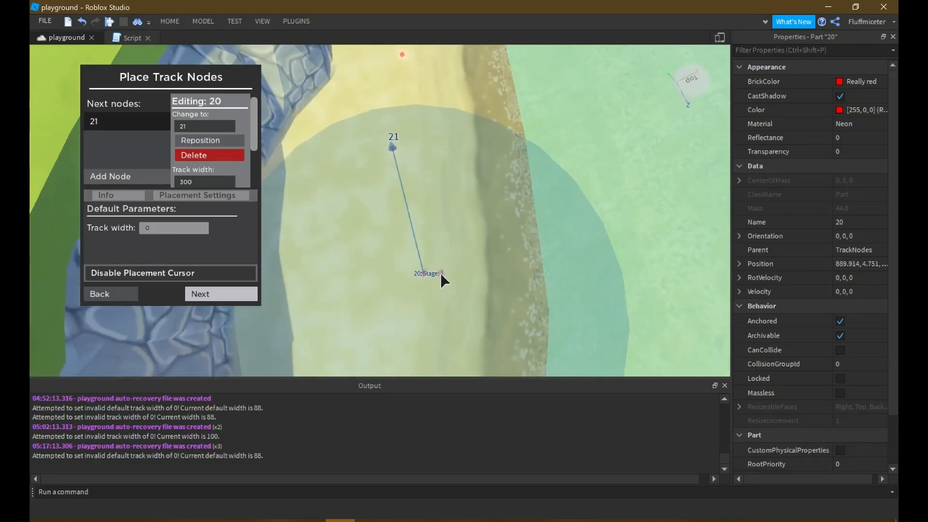
pyautogui.press('s')
pyautogui.press('s')
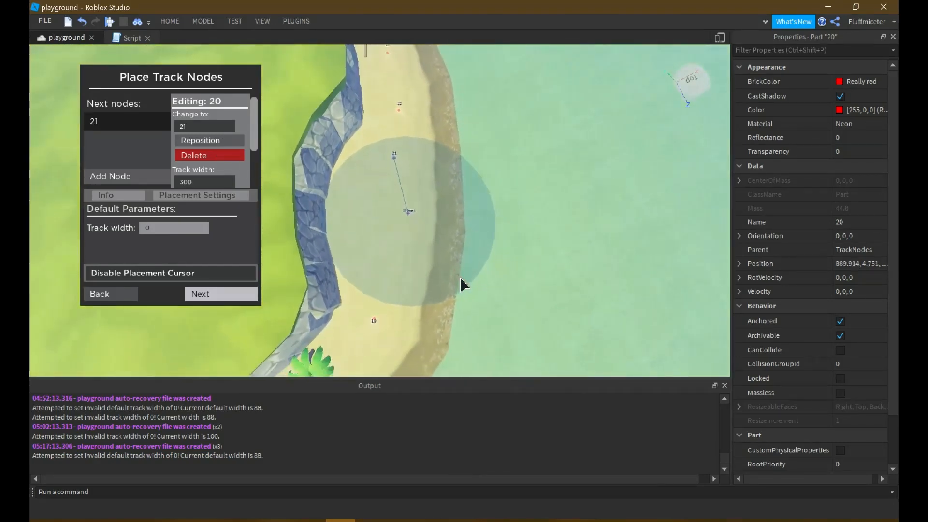
# Examine the course beyond node 20, following its nodes as far as the flagged wooden bridge
pyautogui.moveTo(459, 170); pyautogui.dragTo(512, 67, button='right')
pyautogui.press('w')
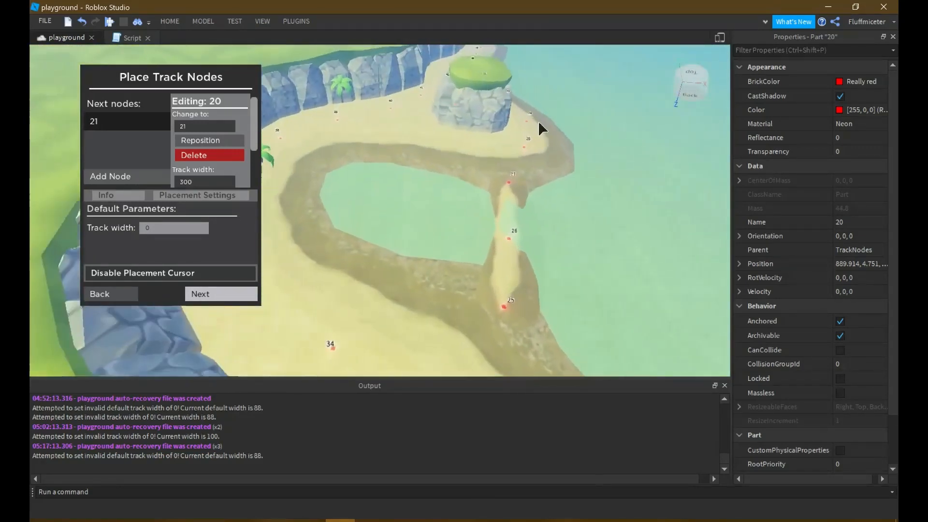
pyautogui.press('w')
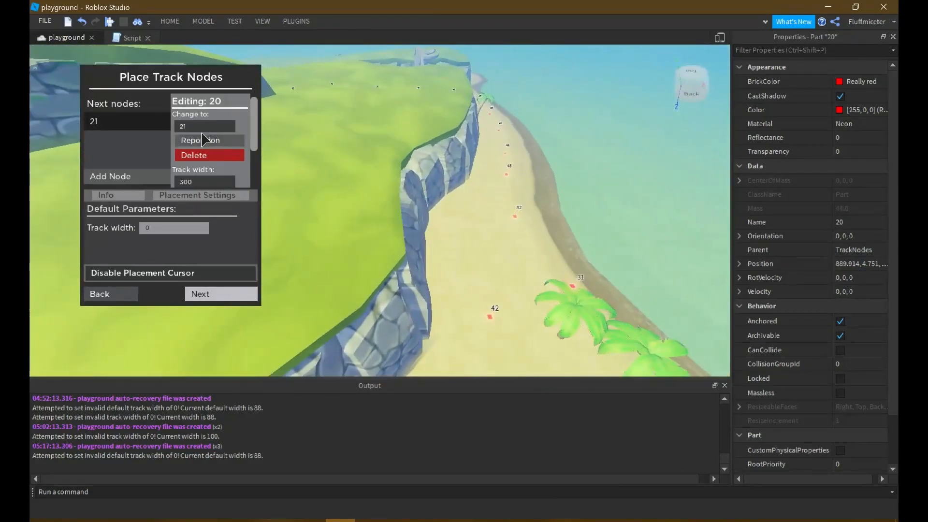
pyautogui.scroll(-3, 205, 140)
pyautogui.press('w')
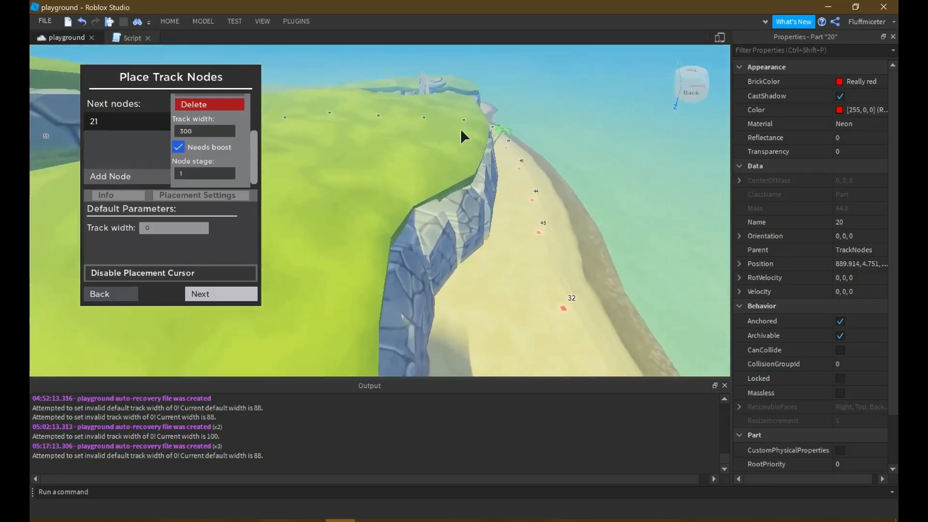
pyautogui.moveTo(460, 128); pyautogui.dragTo(449, 144, button='right')
pyautogui.press('w')
pyautogui.press('w')
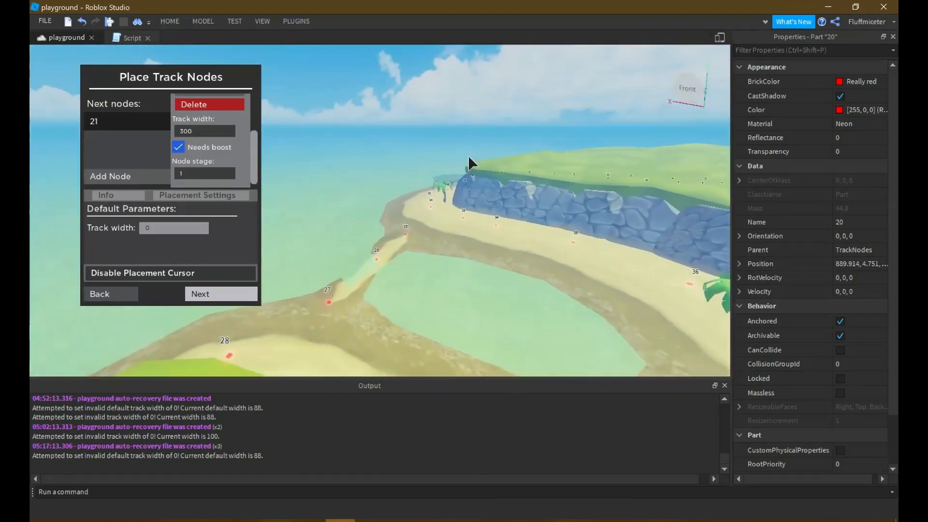
pyautogui.press('w')
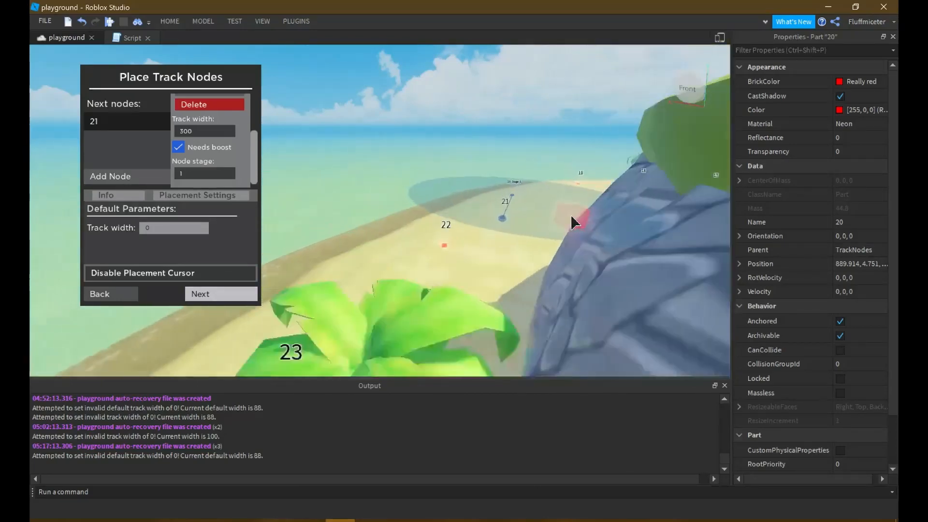
pyautogui.moveTo(542, 181); pyautogui.dragTo(400, 211, button='right')
pyautogui.press('w')
pyautogui.press('w')
pyautogui.moveTo(342, 205); pyautogui.dragTo(372, 203, button='right')
pyautogui.press('w')
pyautogui.press('w')
pyautogui.press('w')
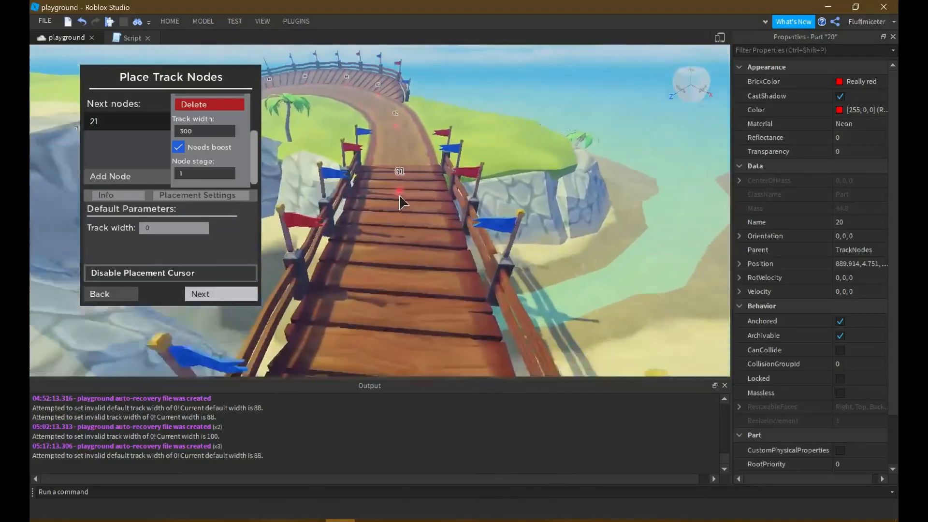
# Set the node stage of node 61, at the far end of the flagged bridge, to 2
pyautogui.press('s')
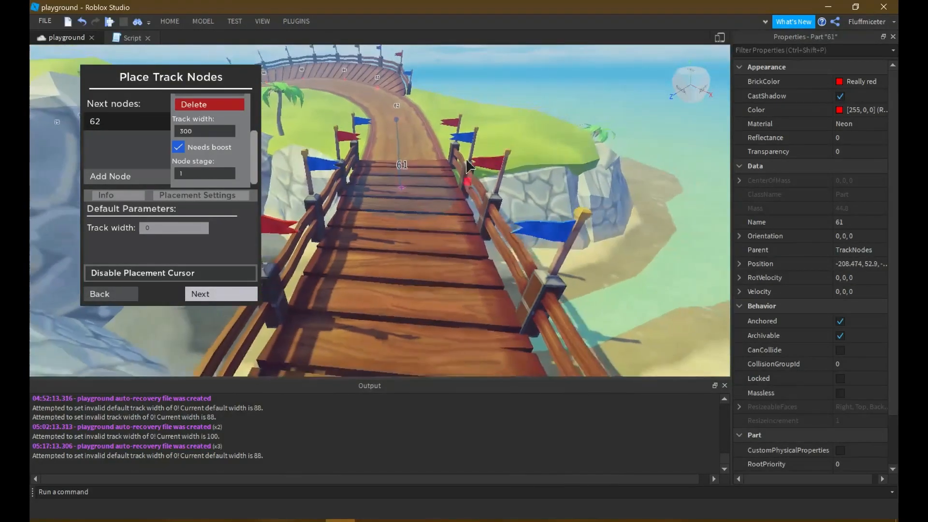
pyautogui.press('w')
pyautogui.moveTo(438, 150); pyautogui.dragTo(472, 139, button='right')
pyautogui.moveTo(290, 180); pyautogui.dragTo(287, 165, button='right')
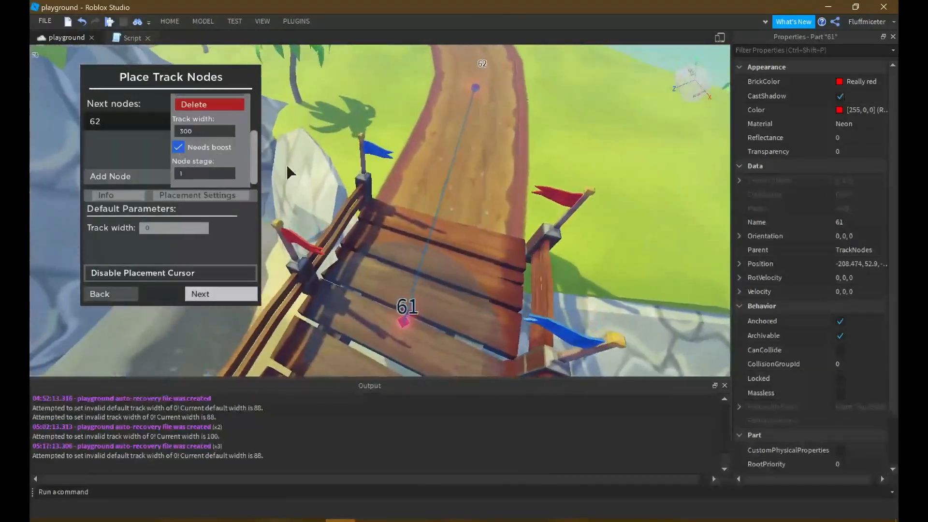
pyautogui.press('s')
pyautogui.press('s')
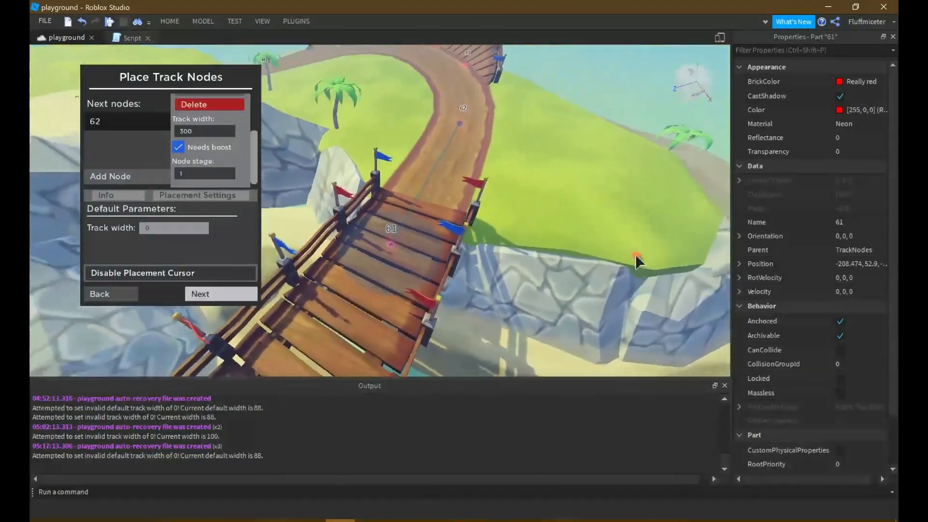
pyautogui.press('s')
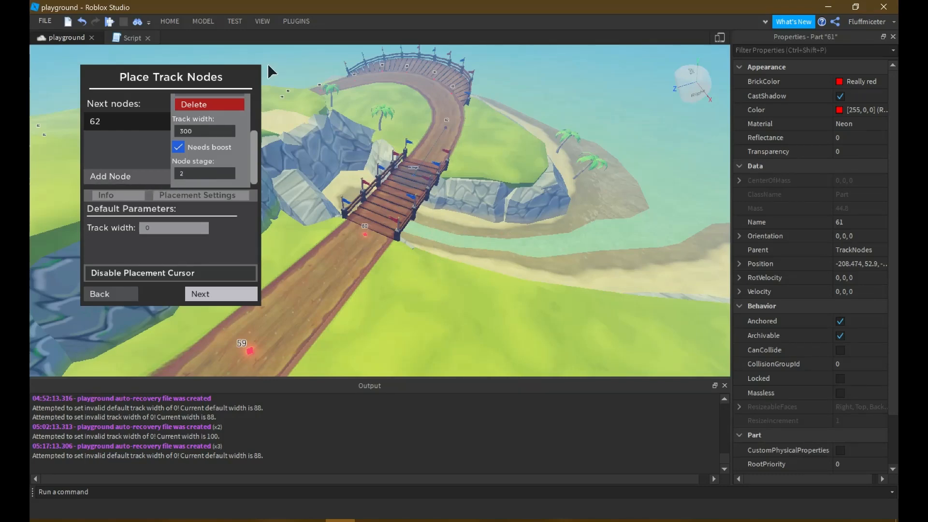
# Examine the node chain around the rest of the course, from the bridge back to the wooden walkway
pyautogui.press('w')
pyautogui.moveTo(381, 150); pyautogui.dragTo(352, 127, button='right')
pyautogui.press('w')
pyautogui.press('w')
pyautogui.press('s')
pyautogui.press('s')
pyautogui.press('w')
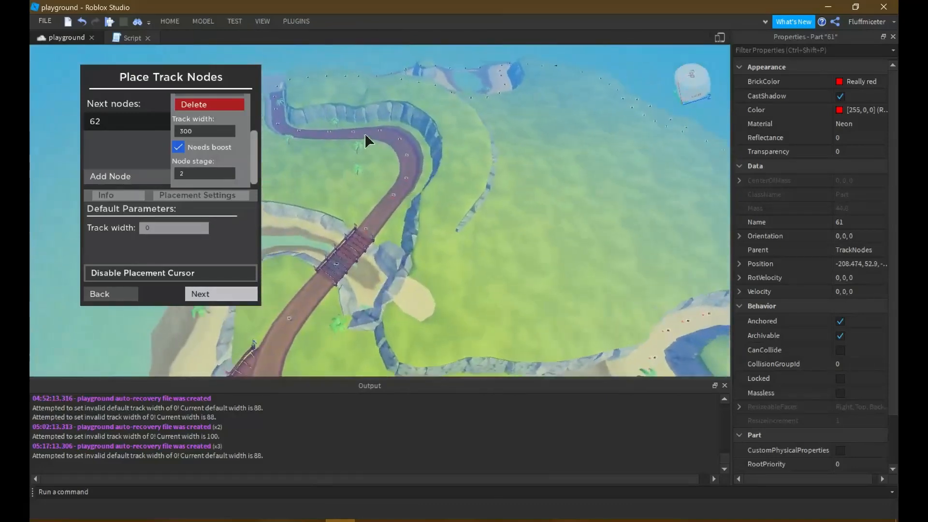
pyautogui.press('w')
pyautogui.moveTo(375, 184); pyautogui.dragTo(385, 179, button='right')
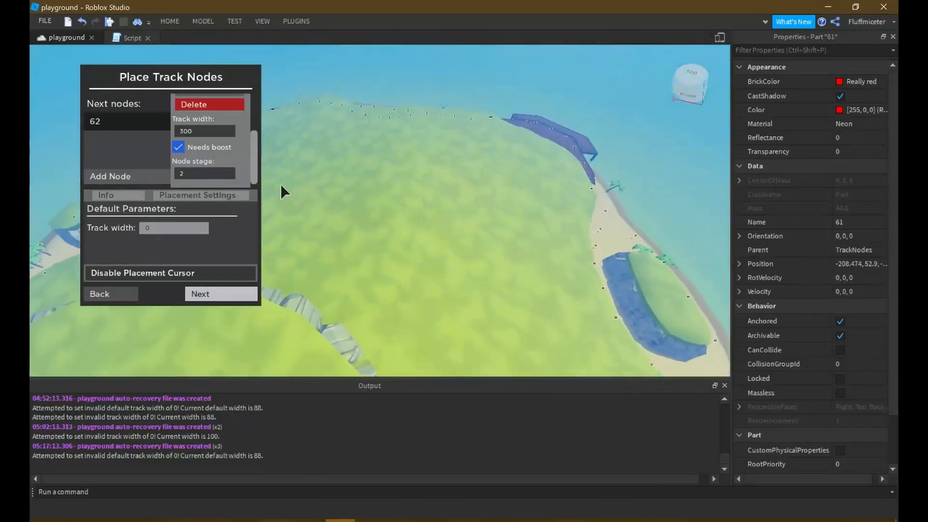
pyautogui.press('w')
pyautogui.moveTo(520, 221); pyautogui.dragTo(442, 190, button='right')
pyautogui.press('w')
pyautogui.moveTo(335, 251); pyautogui.dragTo(334, 250, button='right')
pyautogui.press('w')
pyautogui.press('s')
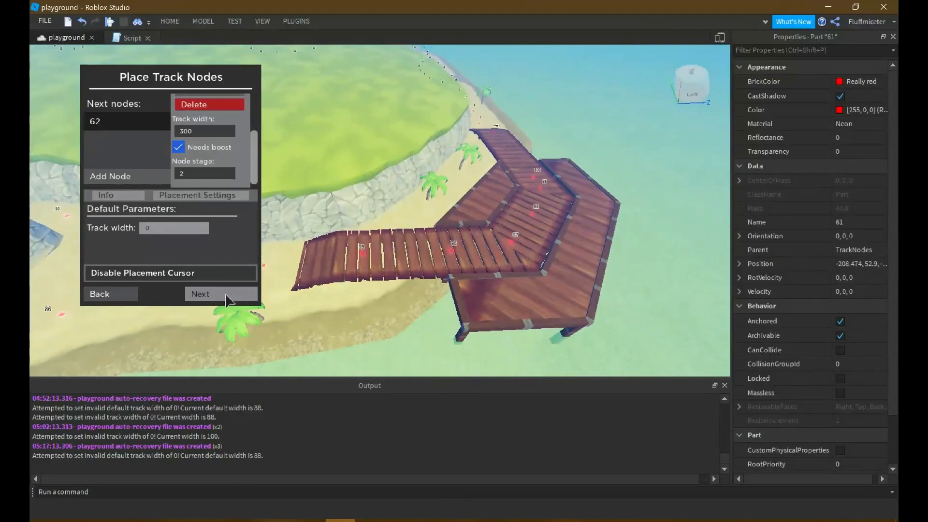
# Advance to kart spawn placement and mark the front center of the spawn region near the sandy end of the wooden walkway
pyautogui.click(231, 295)
pyautogui.press('w')
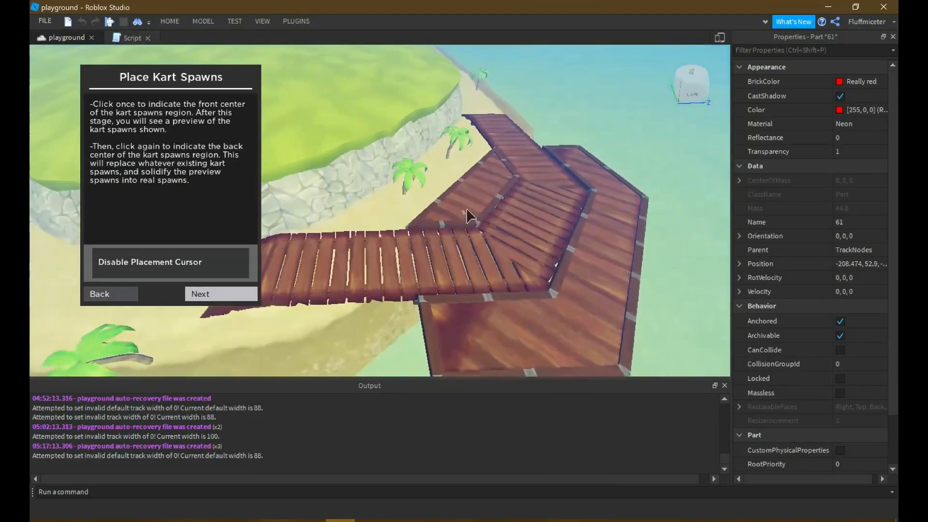
pyautogui.moveTo(467, 211); pyautogui.dragTo(467, 212, button='right')
pyautogui.moveTo(411, 207); pyautogui.dragTo(411, 206, button='right')
pyautogui.press('w')
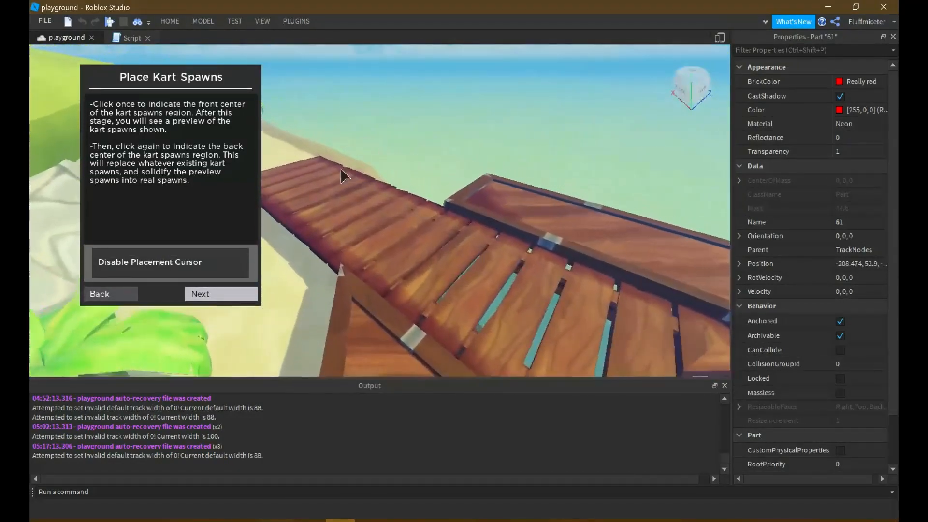
pyautogui.press('w')
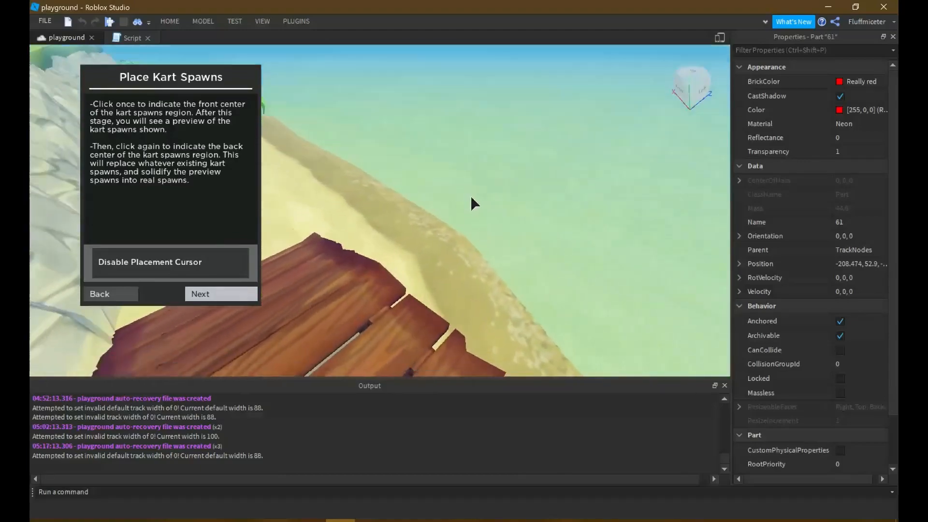
pyautogui.moveTo(471, 197); pyautogui.dragTo(471, 197, button='right')
pyautogui.press('s')
pyautogui.press('w')
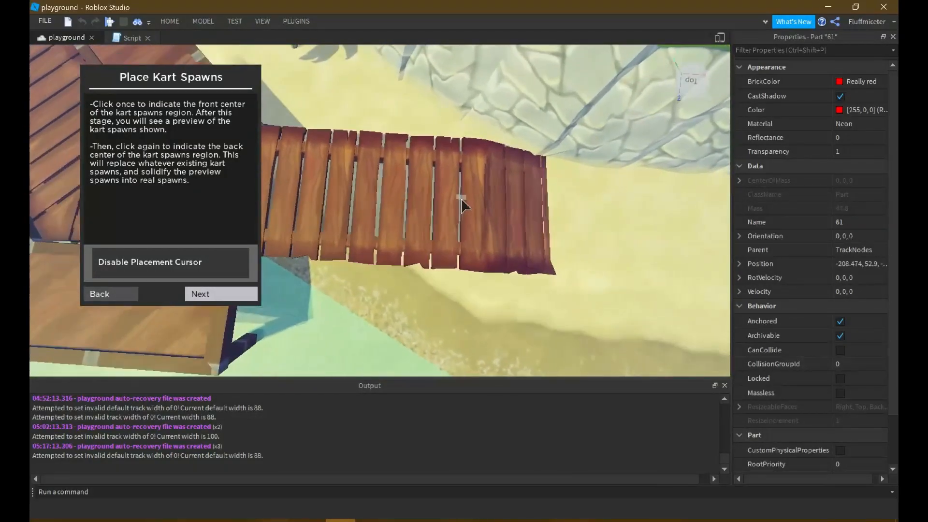
pyautogui.press('d')
pyautogui.press('a')
pyautogui.press('e')
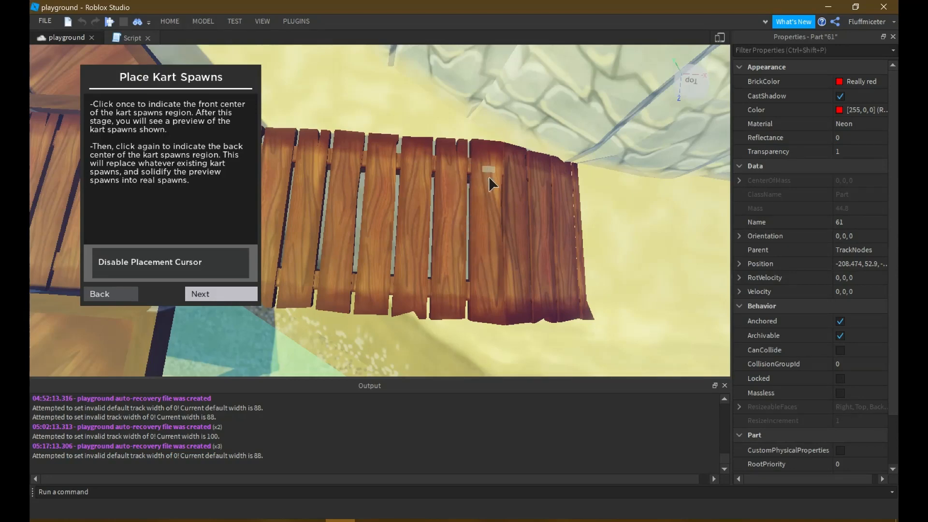
pyautogui.moveTo(494, 214); pyautogui.dragTo(504, 195, button='right')
pyautogui.press('a')
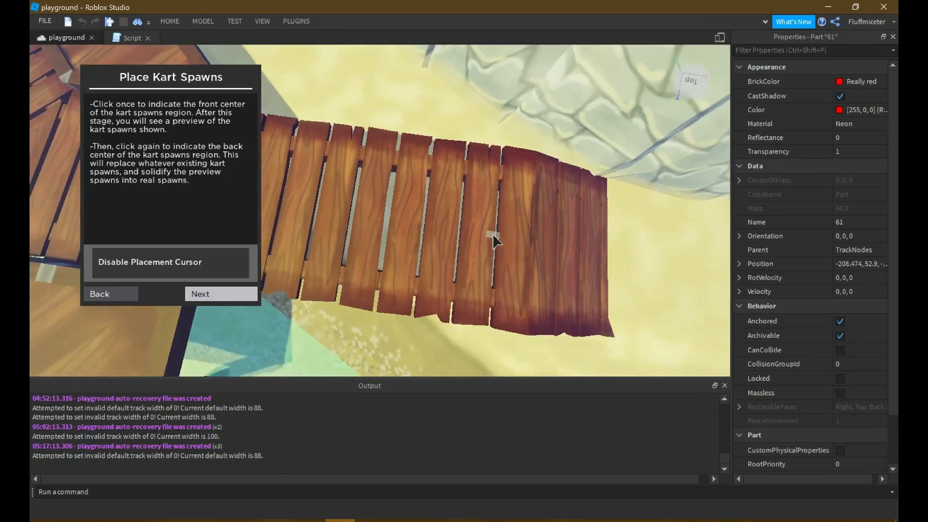
pyautogui.click(494, 233)
# Complete the kart spawns region by marking its back center farther along the walkway, beside the wooden platform
pyautogui.press('a')
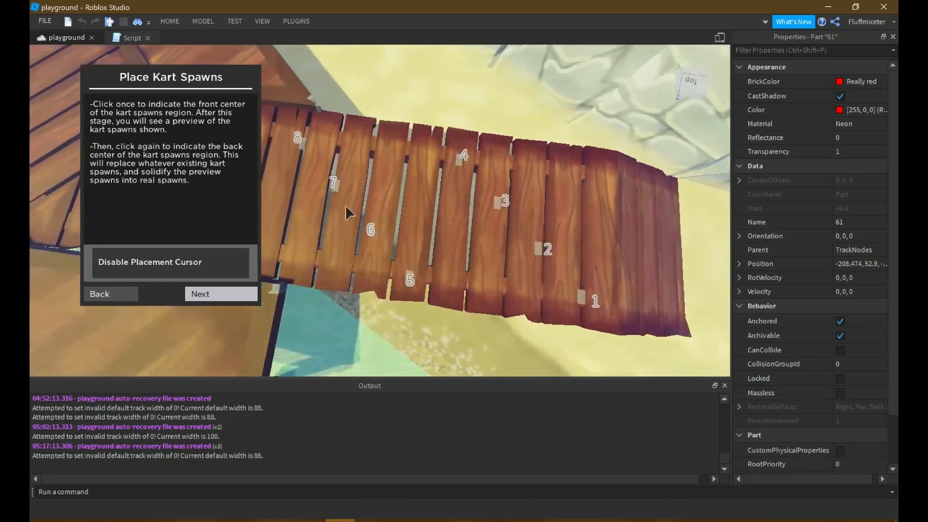
pyautogui.press('a')
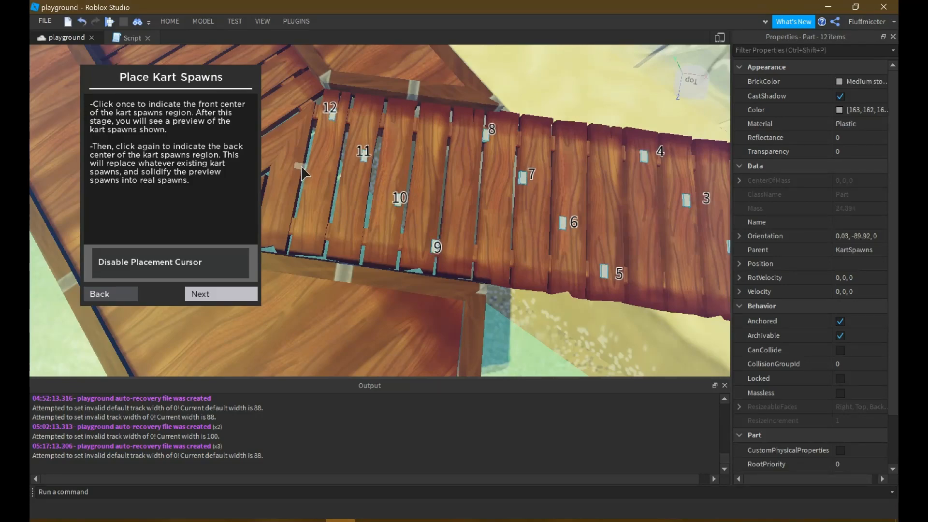
pyautogui.moveTo(337, 169); pyautogui.dragTo(416, 237, button='right')
pyautogui.press('w')
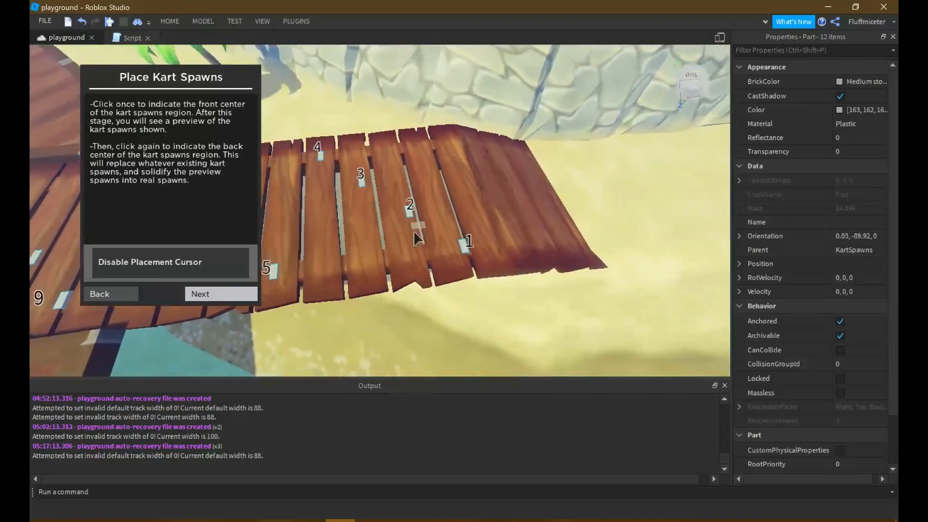
# Advance to camera path creation, create a new cutscene path and open it for editing with the view over the green pool
pyautogui.click(244, 294)
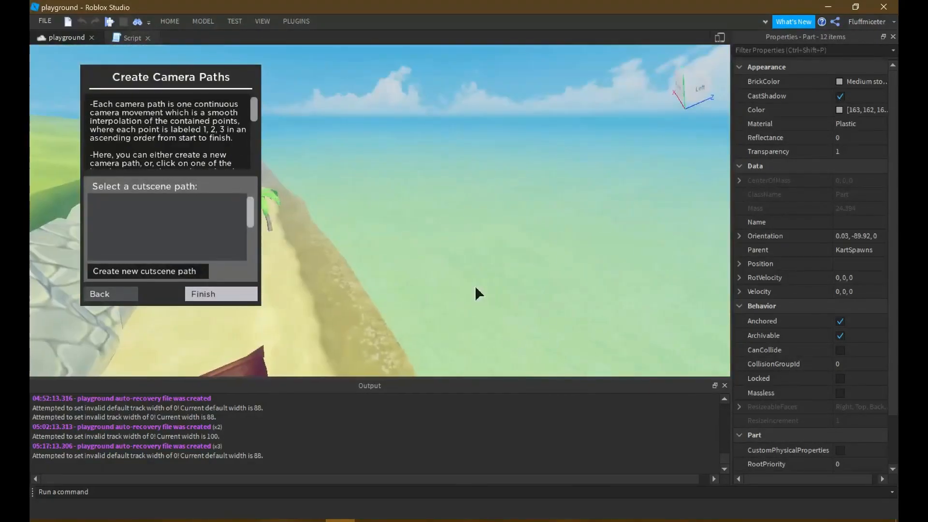
pyautogui.moveTo(478, 284); pyautogui.dragTo(569, 277, button='right')
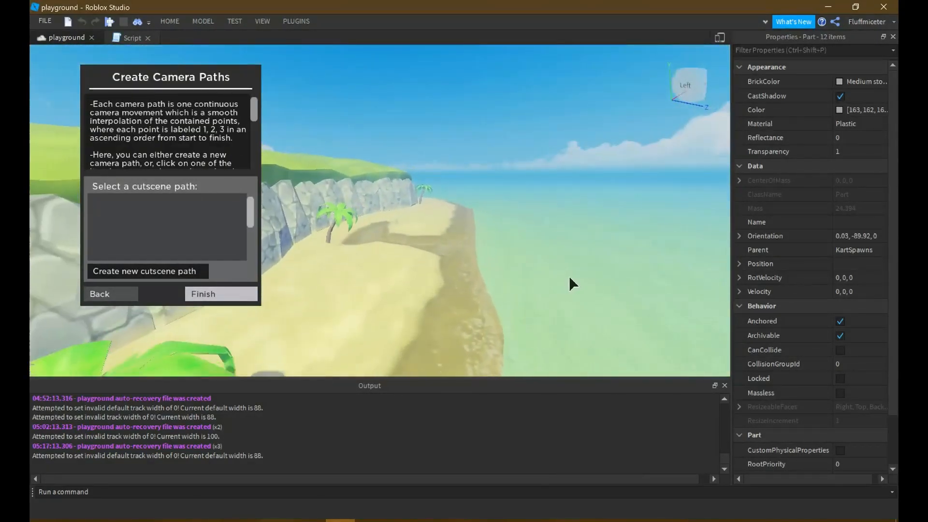
pyautogui.press('w')
pyautogui.press('e')
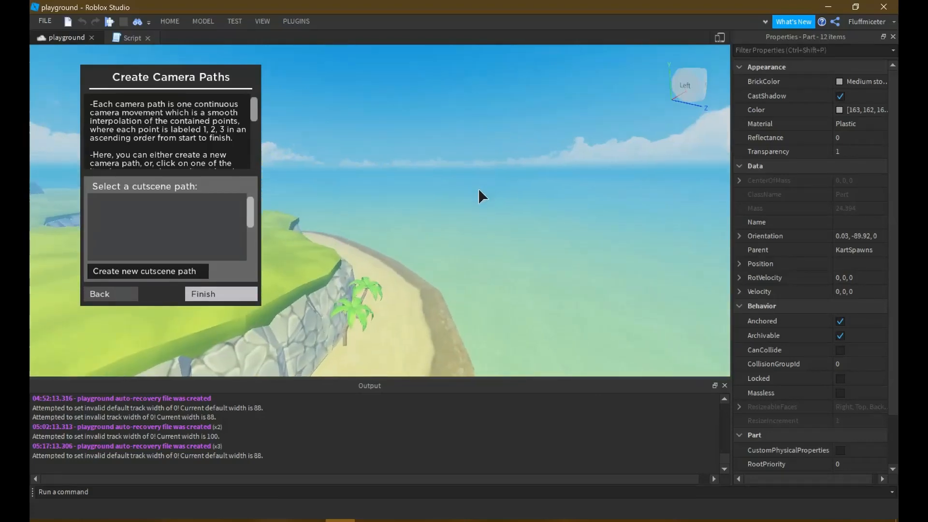
pyautogui.moveTo(478, 188); pyautogui.dragTo(540, 201, button='right')
pyautogui.press('s')
pyautogui.press('s')
pyautogui.press('w')
pyautogui.press('w')
pyautogui.press('w')
pyautogui.press('s')
pyautogui.press('s')
pyautogui.press('w')
pyautogui.press('s')
pyautogui.press('d')
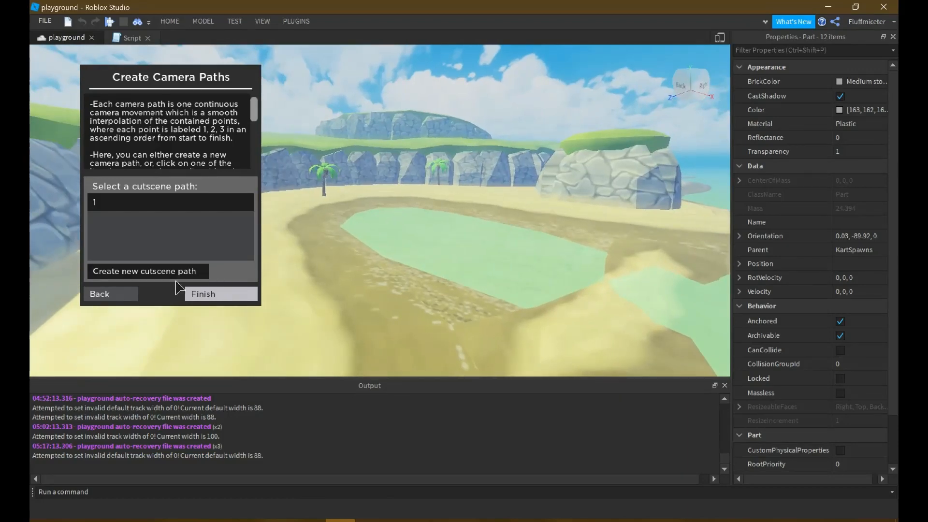
pyautogui.click(102, 208)
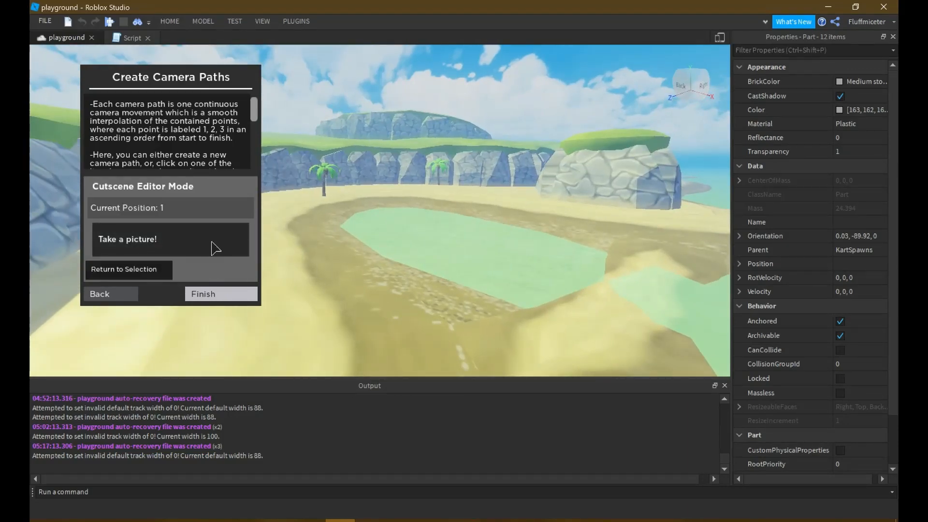
# Show the Explorer and collapse the Coins, ItemBoxes and TrackNodes folders of Beach Map 2
pyautogui.click(261, 22)
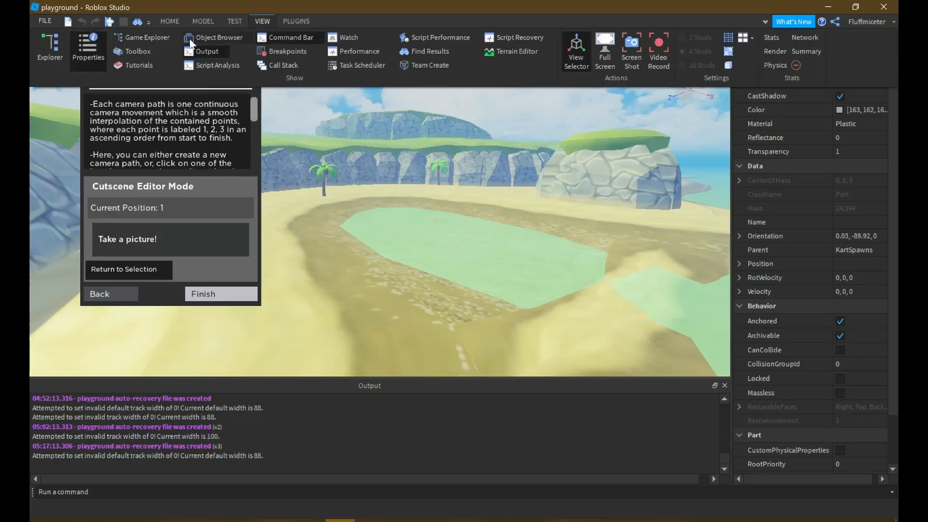
pyautogui.click(140, 39)
pyautogui.click(129, 41)
pyautogui.click(62, 50)
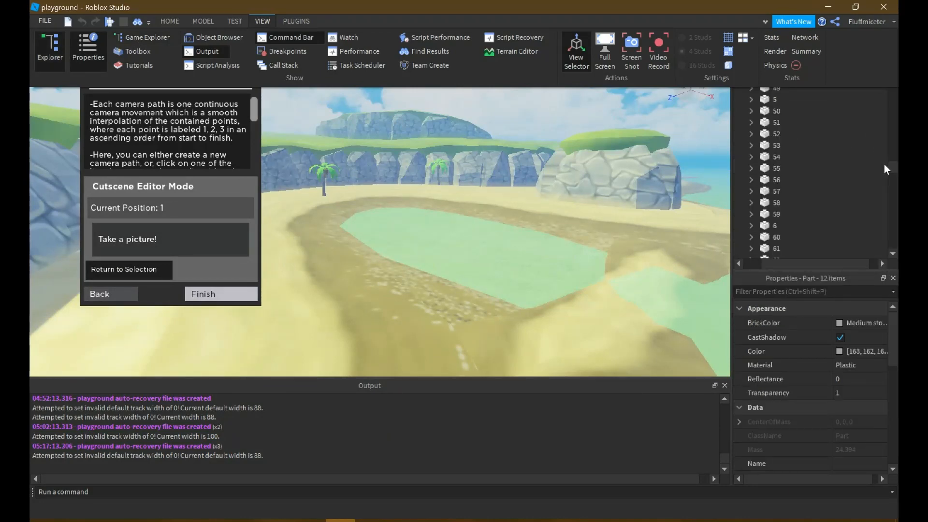
pyautogui.moveTo(892, 166); pyautogui.dragTo(896, 47)
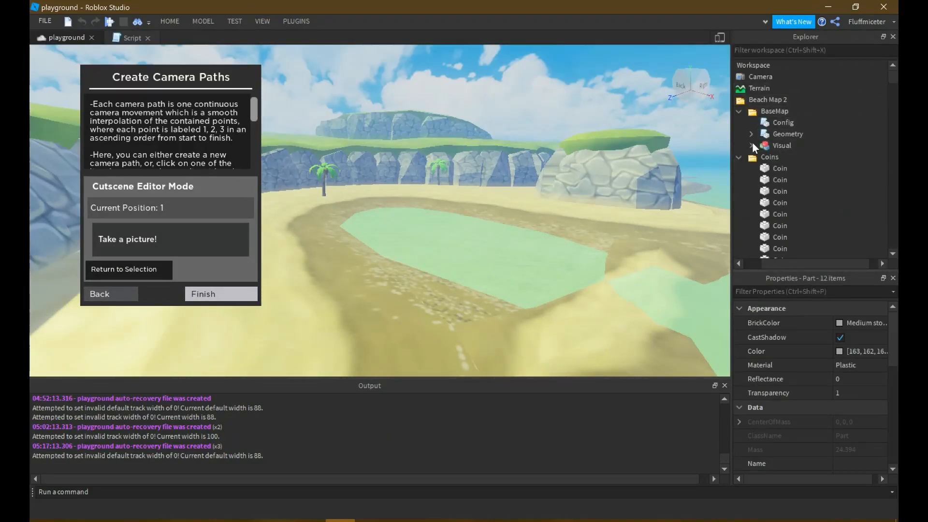
pyautogui.click(739, 157)
pyautogui.click(739, 180)
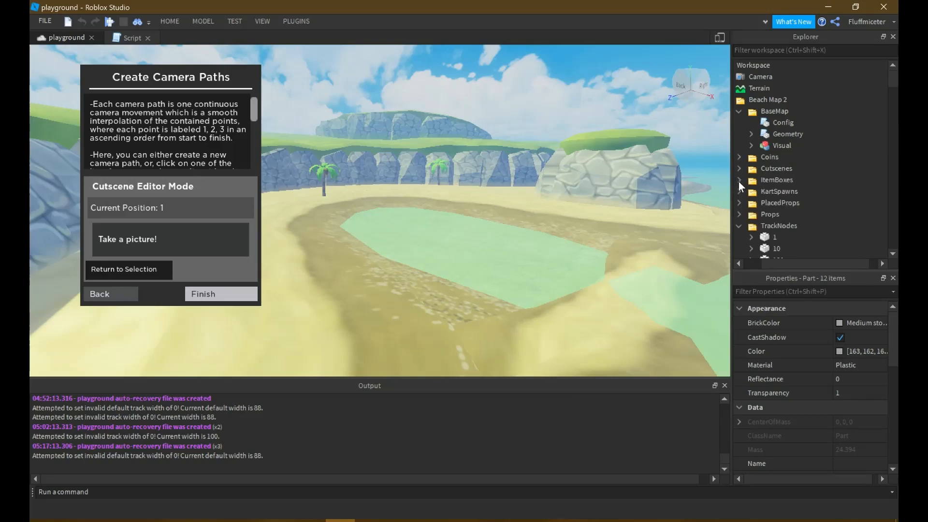
pyautogui.click(739, 226)
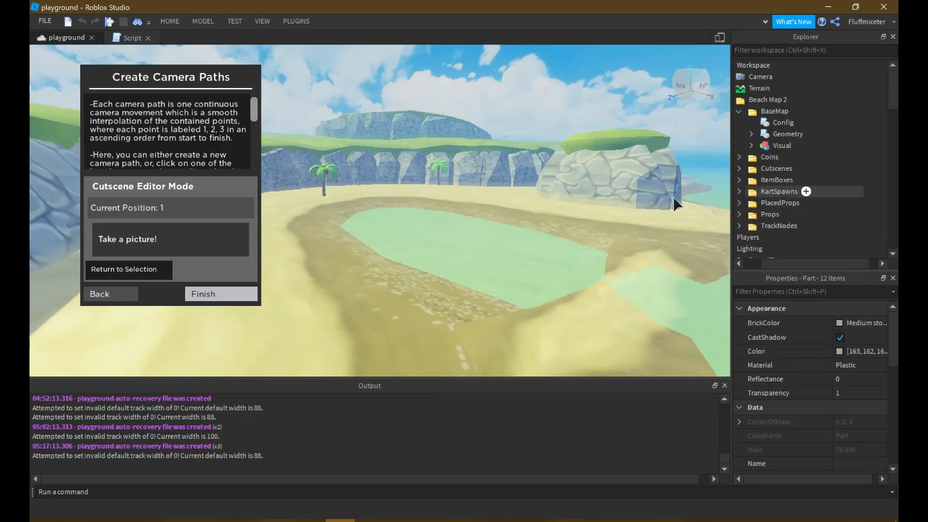
# Frame the green pool against the cliffs and capture it as the cutscene path's first camera position
pyautogui.moveTo(407, 213); pyautogui.dragTo(382, 221, button='right')
pyautogui.press('w')
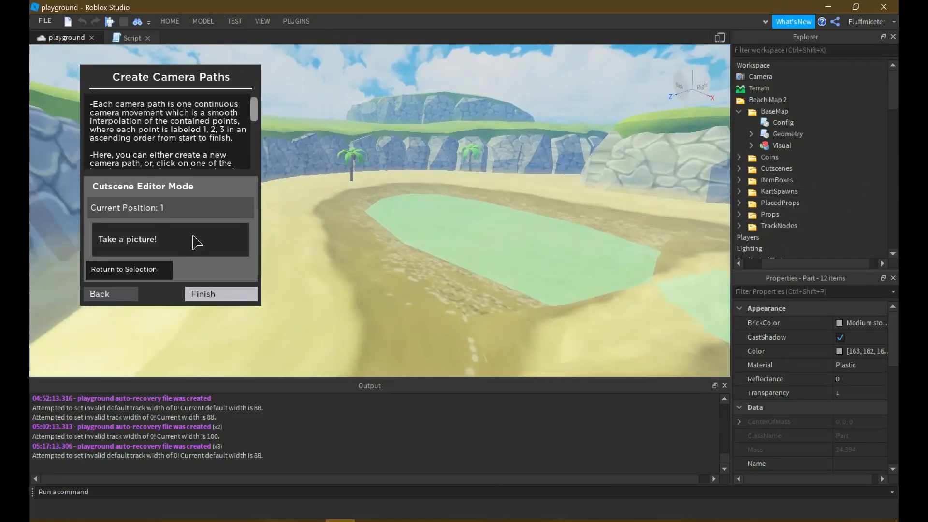
# Widen the Explorer and expand the Cutscenes folder down to the camera points of path 1
pyautogui.scroll(-1, 791, 152)
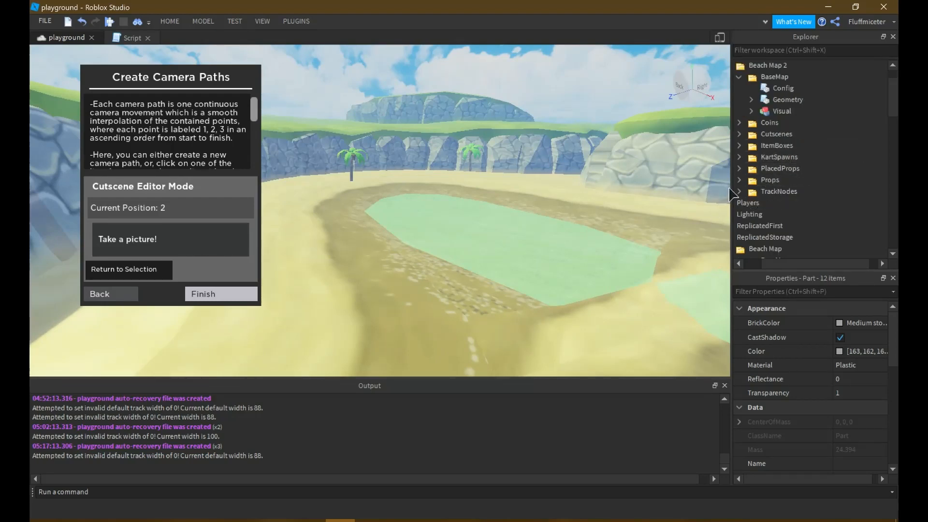
pyautogui.moveTo(731, 186); pyautogui.dragTo(710, 186)
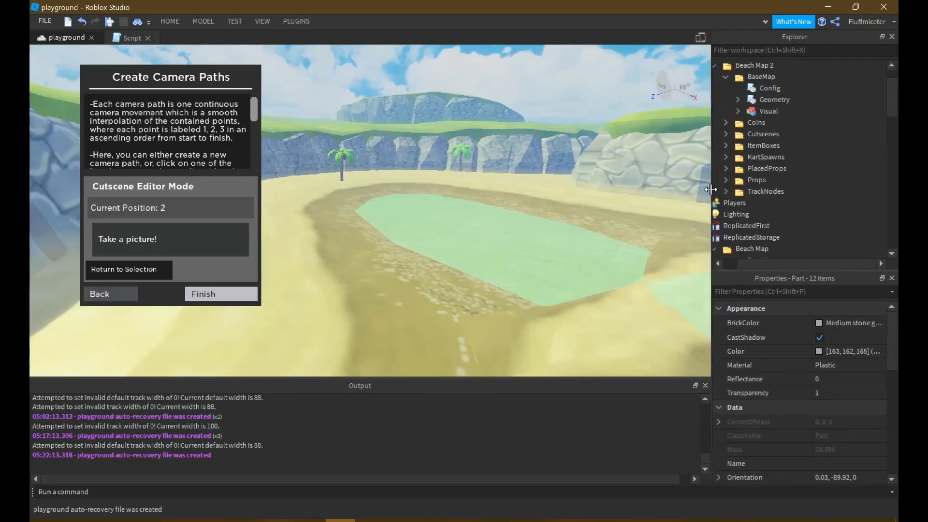
pyautogui.click(727, 133)
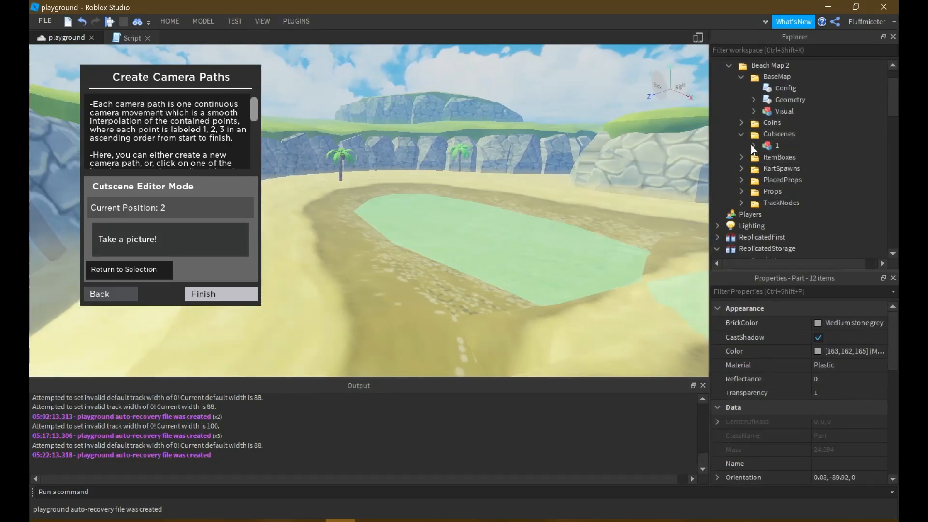
pyautogui.click(752, 145)
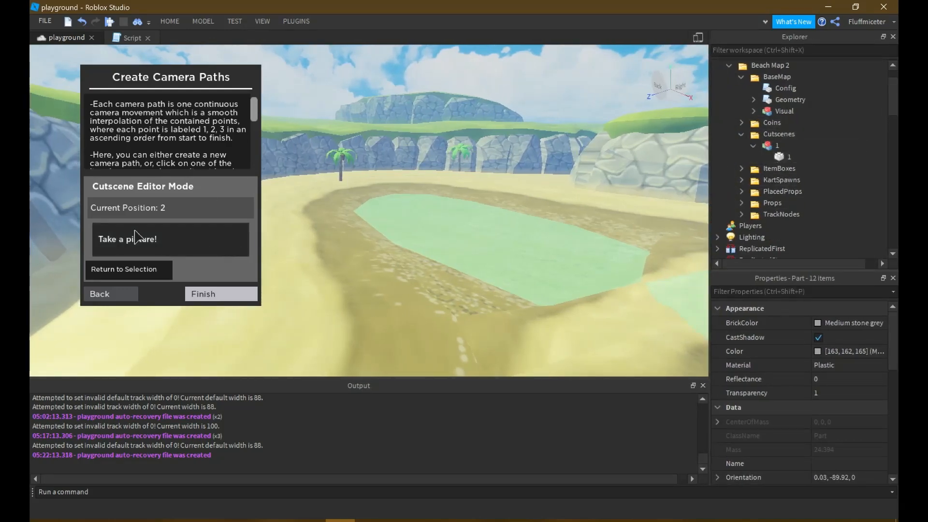
# Inspect the properties of camera point 1 in cutscene path 1, including its position and orientation, and deselect it
pyautogui.click(778, 156)
pyautogui.scroll(-6, 857, 367)
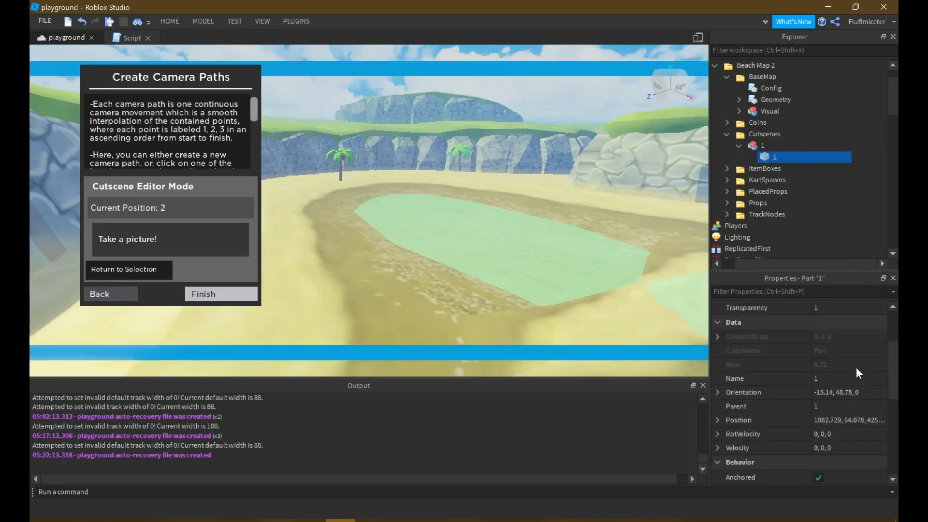
pyautogui.scroll(5, 851, 362)
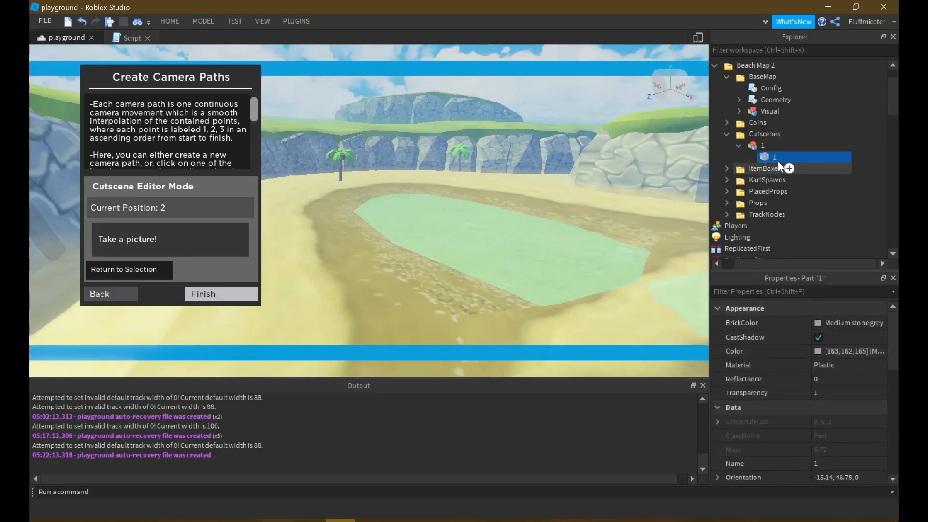
pyautogui.click(853, 146)
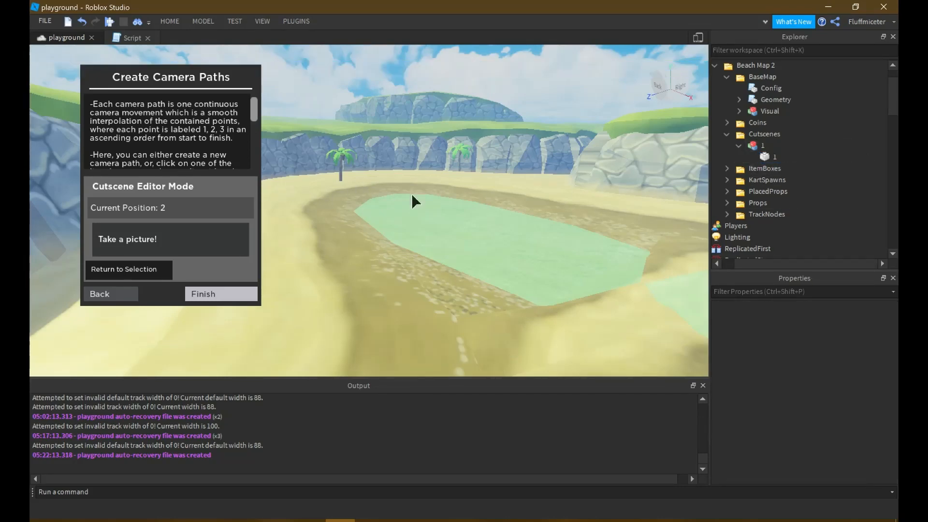
# Move the view over the water toward the grass-topped rock and capture it as the second camera position
pyautogui.scroll(4, 392, 201)
pyautogui.moveTo(392, 201); pyautogui.dragTo(408, 197, button='right')
pyautogui.scroll(2, 484, 178)
pyautogui.press('w')
pyautogui.moveTo(485, 178); pyautogui.dragTo(429, 208, button='right')
pyautogui.press('d')
pyautogui.press('a')
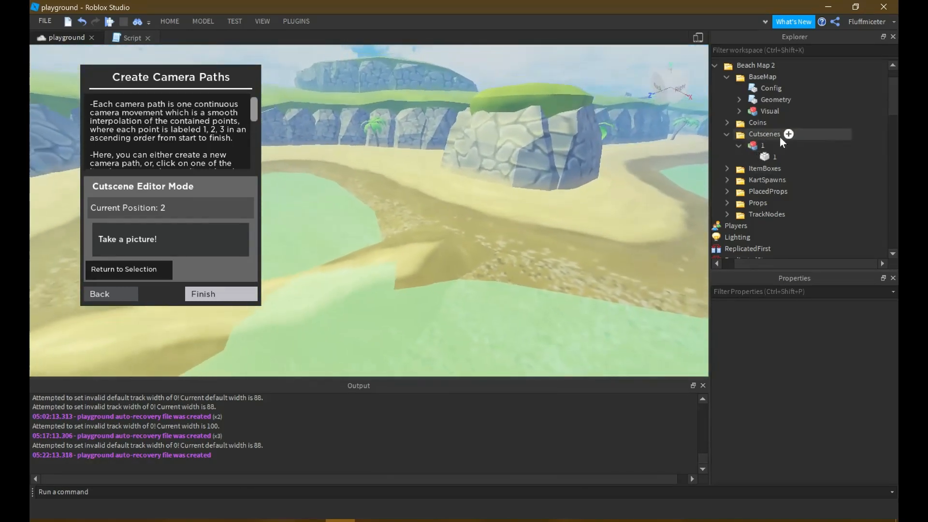
pyautogui.moveTo(382, 232); pyautogui.dragTo(382, 232, button='right')
pyautogui.press('s')
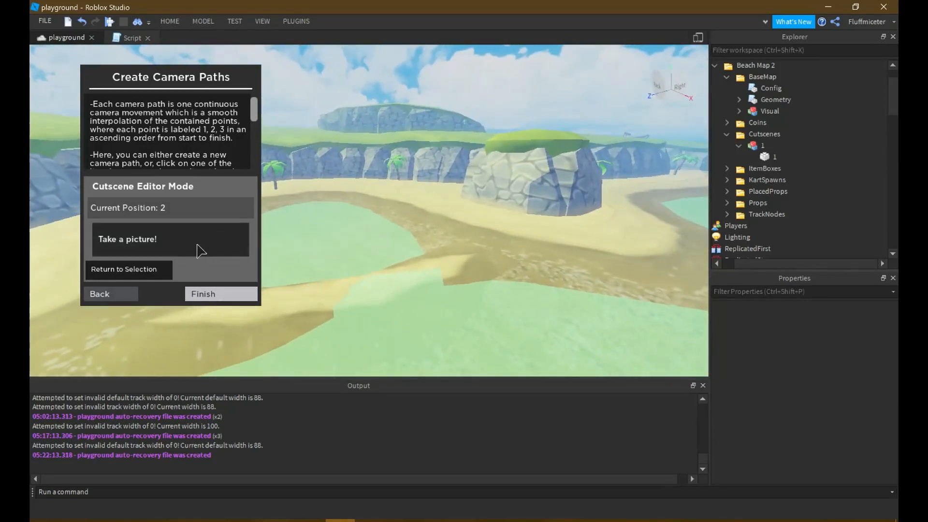
# Fly on around the grass-topped rock and capture a third camera position facing it from over the water
pyautogui.moveTo(489, 226); pyautogui.dragTo(489, 226, button='right')
pyautogui.press('w')
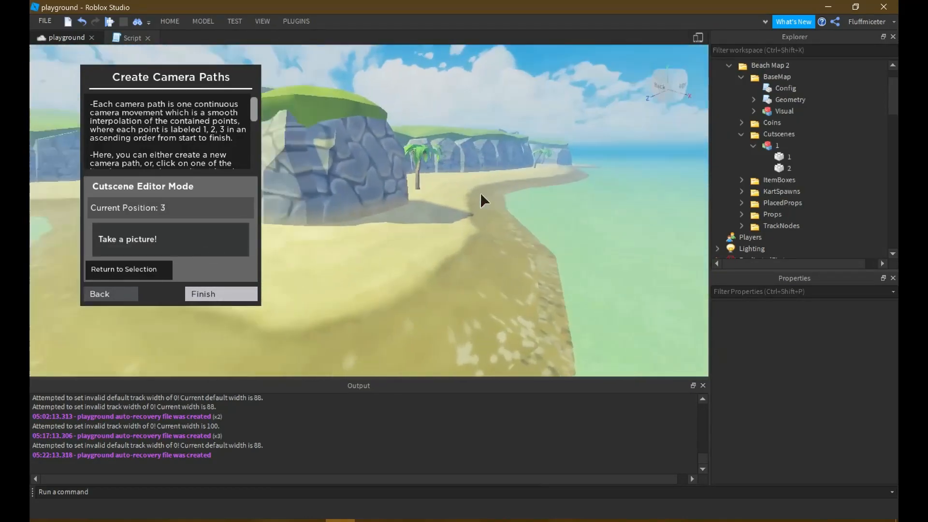
pyautogui.moveTo(480, 194); pyautogui.dragTo(481, 193, button='right')
pyautogui.press('s')
pyautogui.press('a')
pyautogui.press('q')
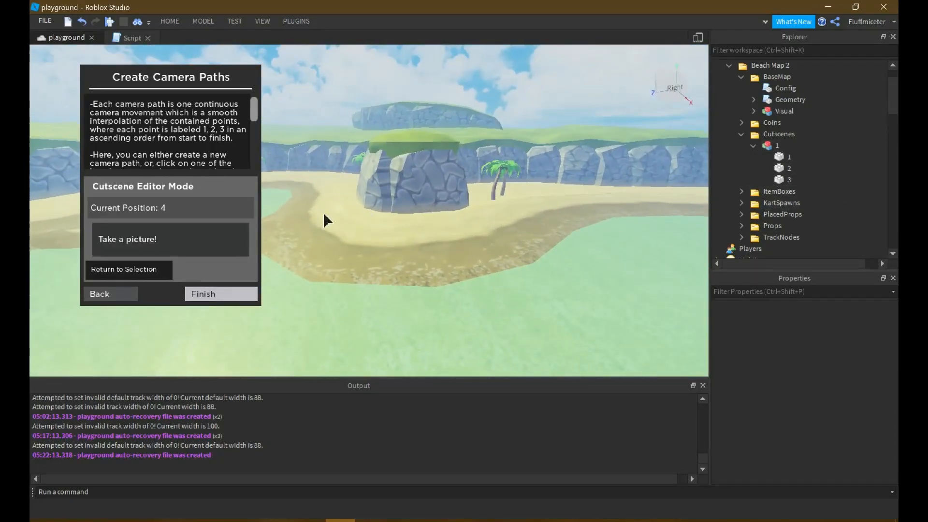
# Delete camera point 2 from cutscene path 1
pyautogui.moveTo(324, 213); pyautogui.dragTo(323, 213, button='right')
pyautogui.press('w')
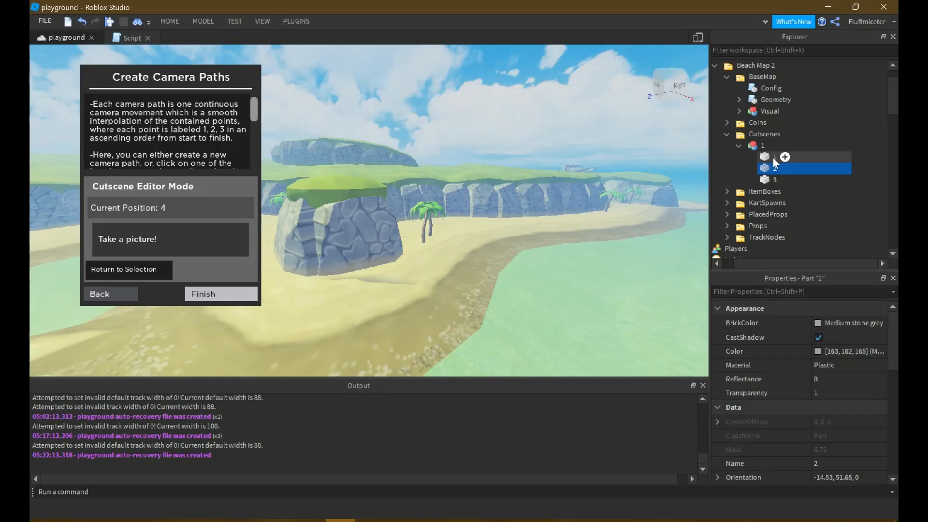
pyautogui.press('Delete')
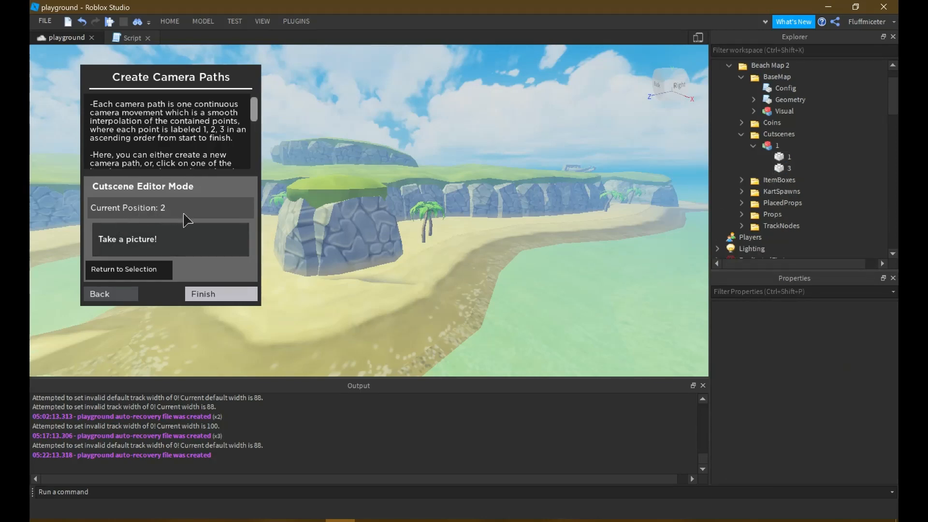
# Frame the pool with the grass-topped rock beyond it and capture this view as the replacement camera position 2
pyautogui.moveTo(381, 206); pyautogui.dragTo(457, 248, button='right')
pyautogui.press('s')
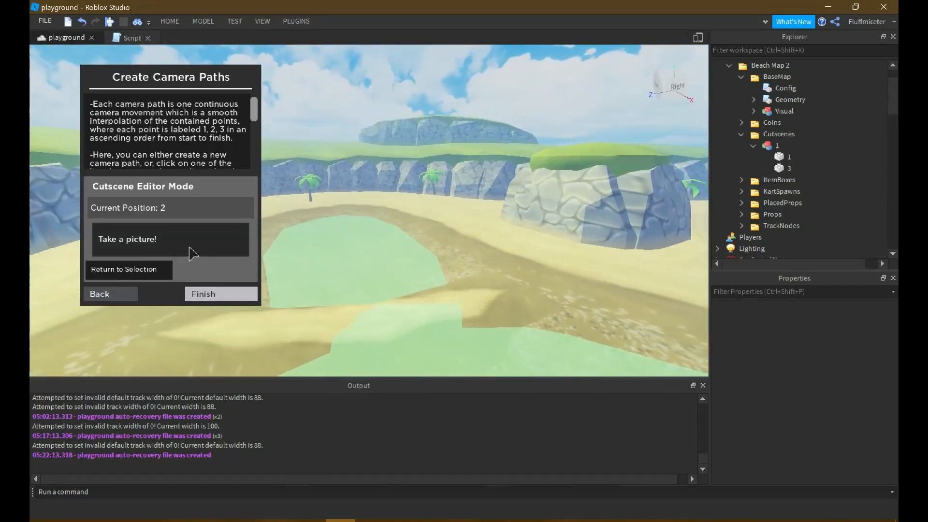
pyautogui.click(189, 251)
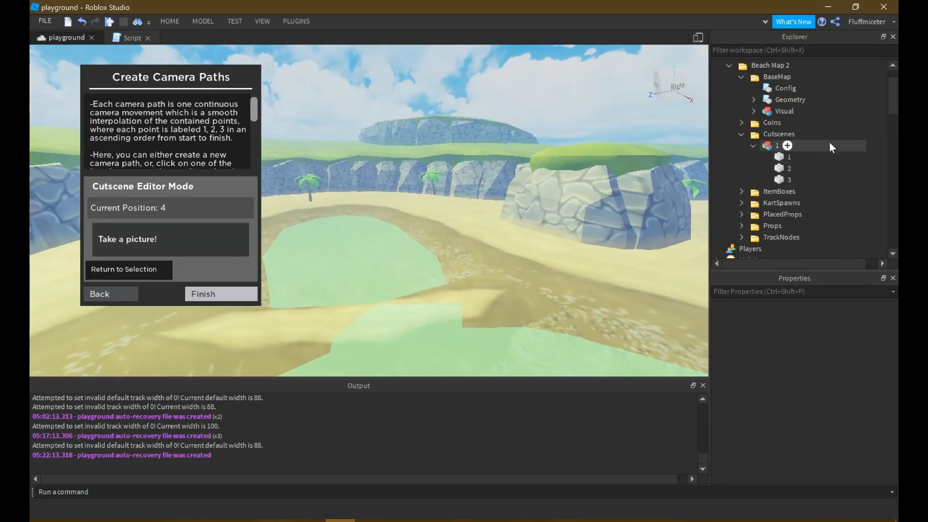
# Leave cutscene path 1, create cutscene path 2 and open it for adding camera positions
pyautogui.moveTo(549, 220); pyautogui.dragTo(525, 222, button='right')
pyautogui.press('w')
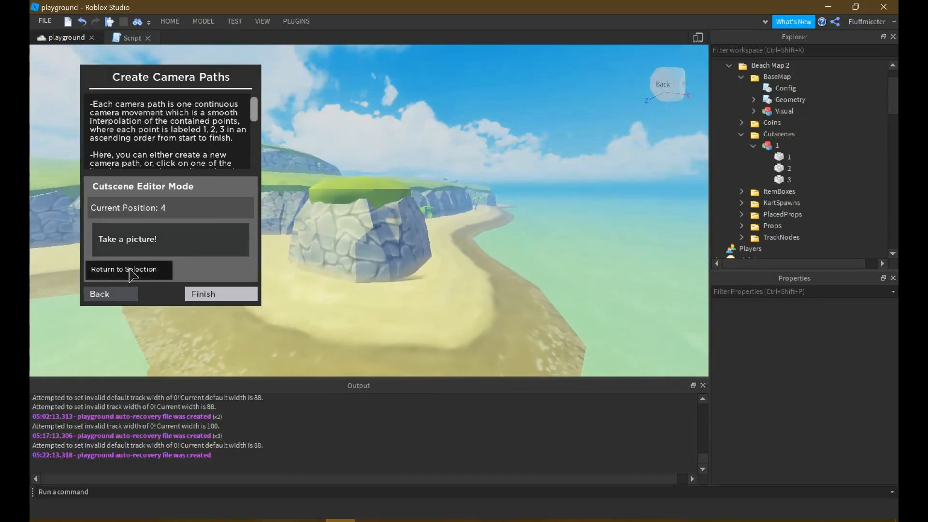
pyautogui.click(131, 271)
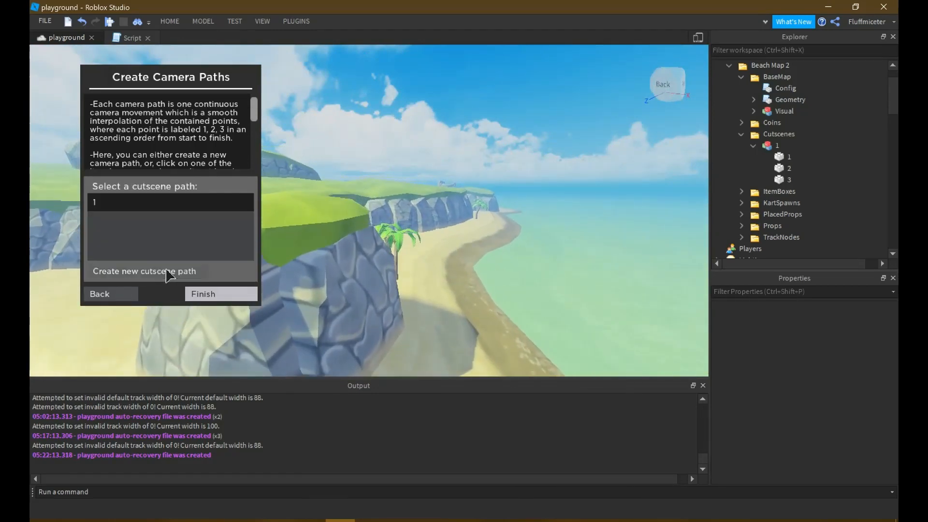
pyautogui.click(166, 271)
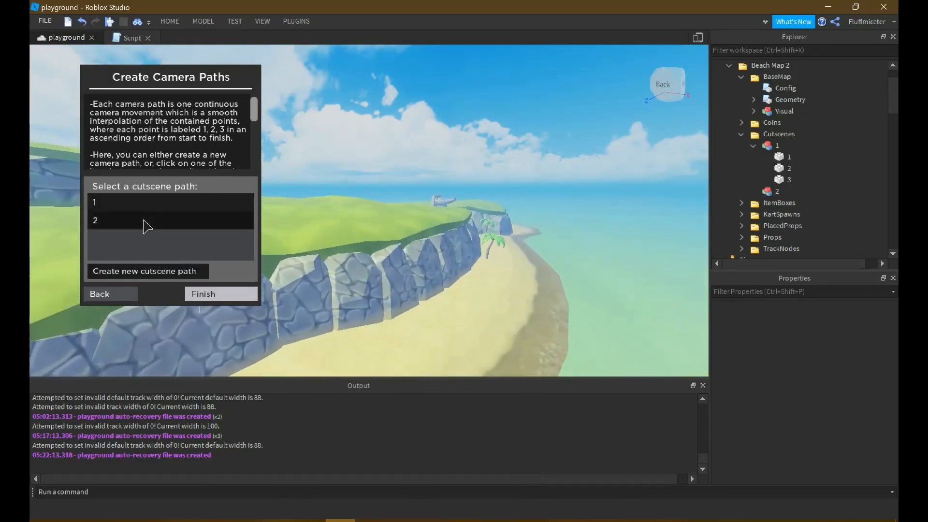
pyautogui.click(146, 221)
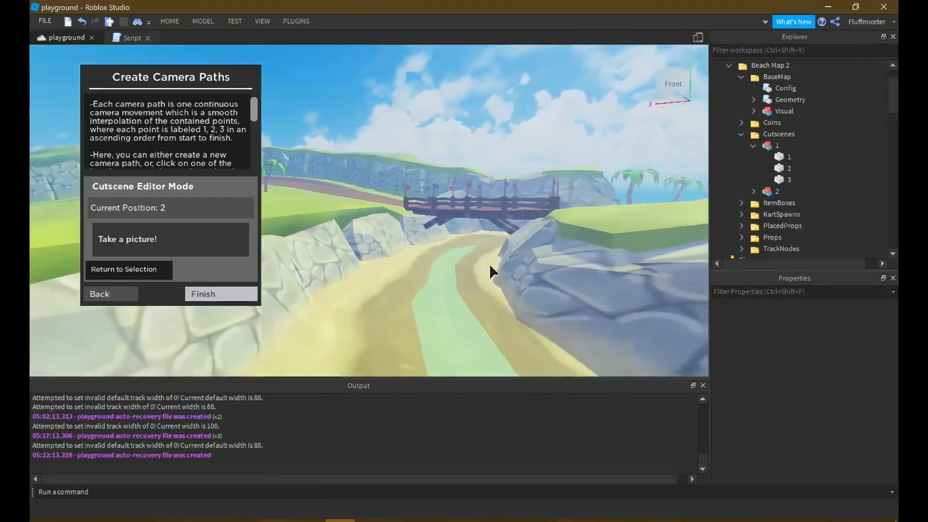
# Capture the second camera position facing the flagged bridge up the stream, and a third from farther back beside the palms
pyautogui.click(159, 239)
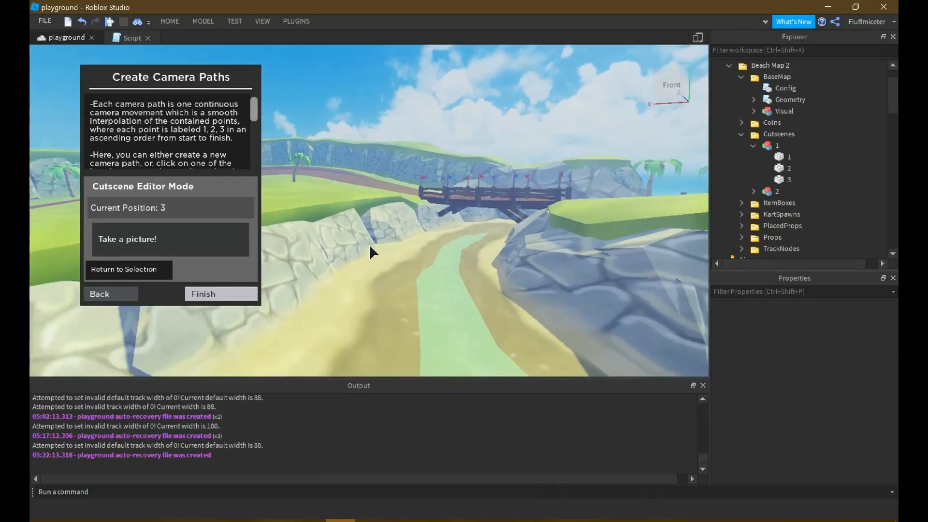
pyautogui.press('s')
pyautogui.moveTo(370, 254); pyautogui.dragTo(370, 256, button='right')
pyautogui.press('a')
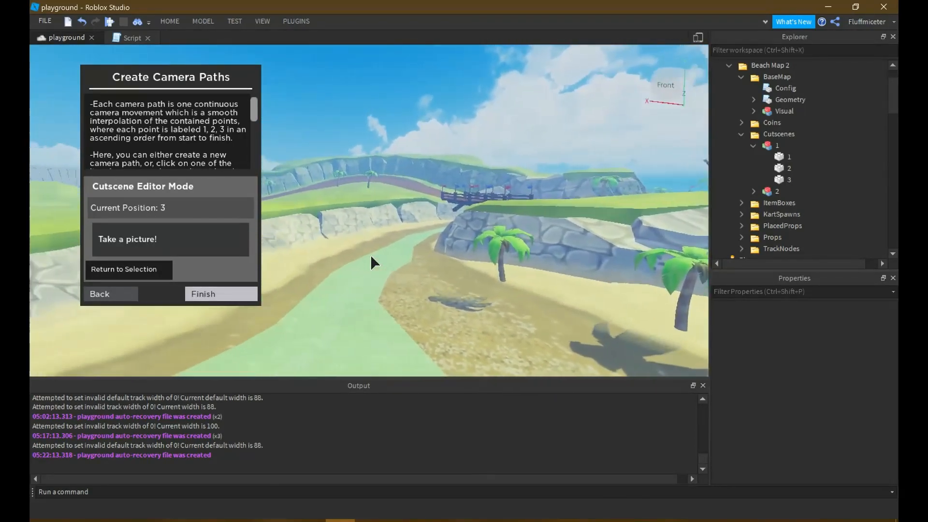
pyautogui.click(226, 243)
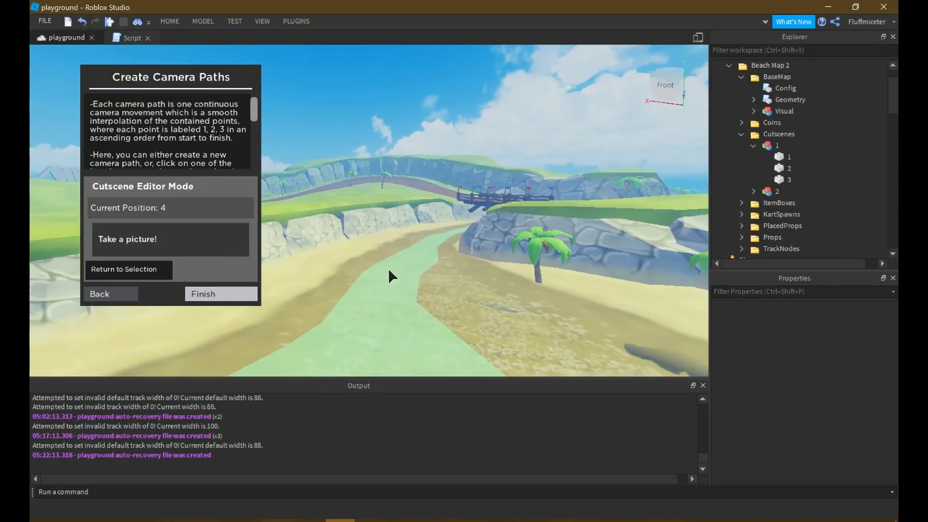
# Pull back over the widening water, keeping the stream and bridge in frame, and capture the fourth camera position
pyautogui.press('s')
pyautogui.moveTo(401, 257); pyautogui.dragTo(401, 256, button='right')
pyautogui.press('s')
pyautogui.click(217, 248)
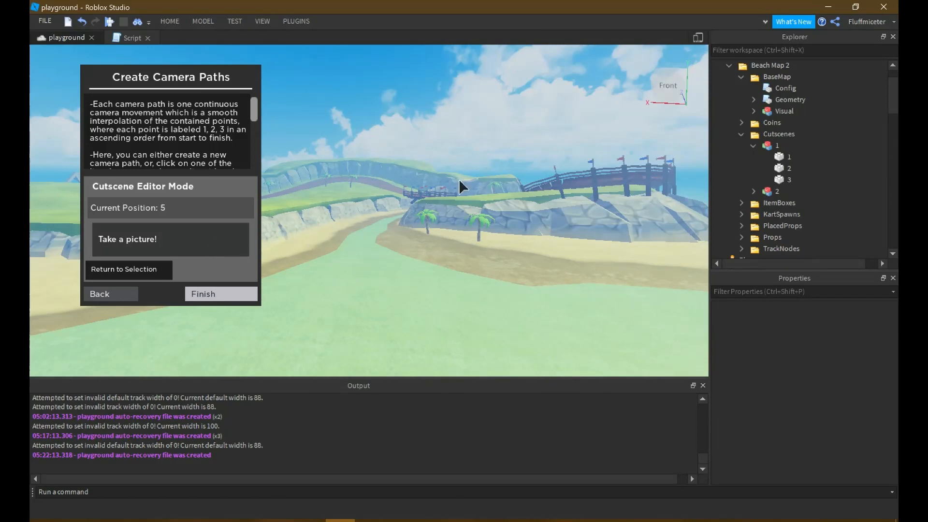
# Leave cutscene path 2, create cutscene path 3 and open it for adding camera positions
pyautogui.press('w')
pyautogui.click(155, 271)
pyautogui.press('w')
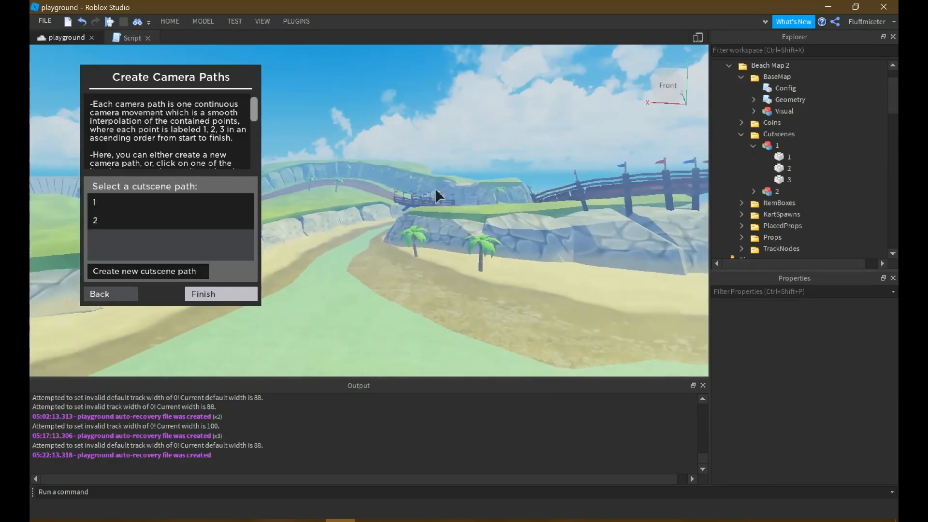
pyautogui.press('w')
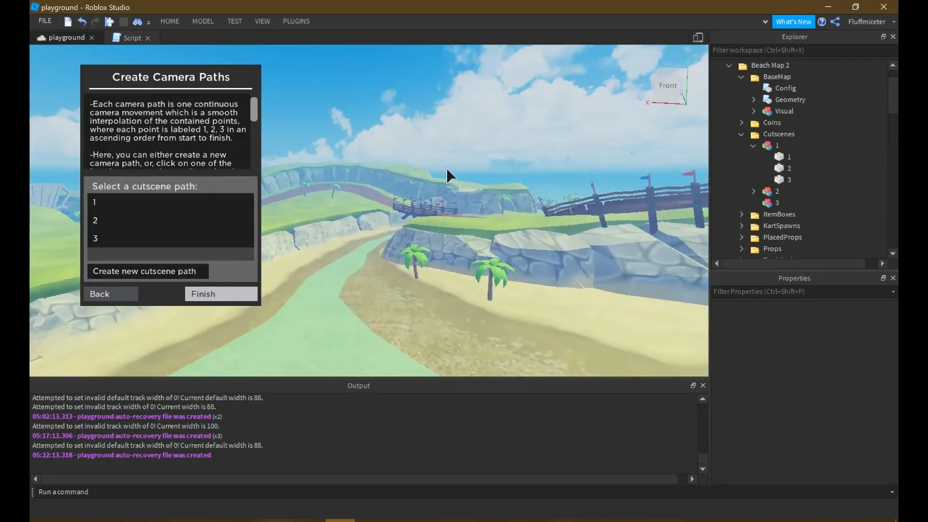
pyautogui.moveTo(446, 168); pyautogui.dragTo(442, 168, button='right')
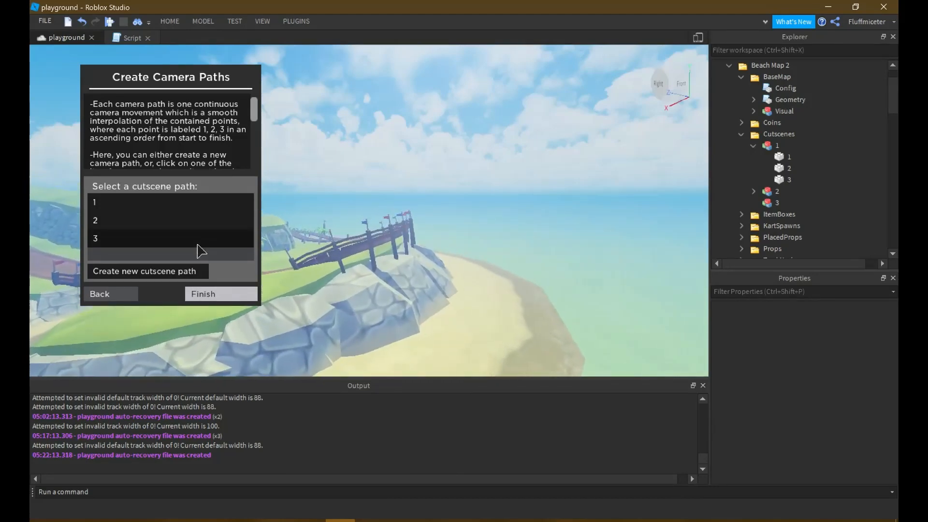
pyautogui.click(206, 237)
# Frame the two wooden walkways along the rocky shore and capture the first camera position of path 3
pyautogui.press('w')
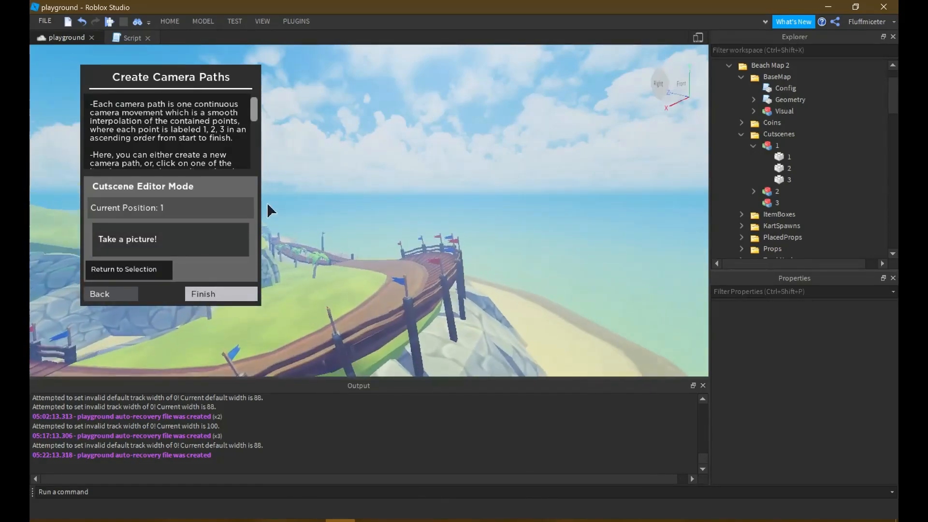
pyautogui.moveTo(389, 158); pyautogui.dragTo(380, 161, button='right')
pyautogui.press('w')
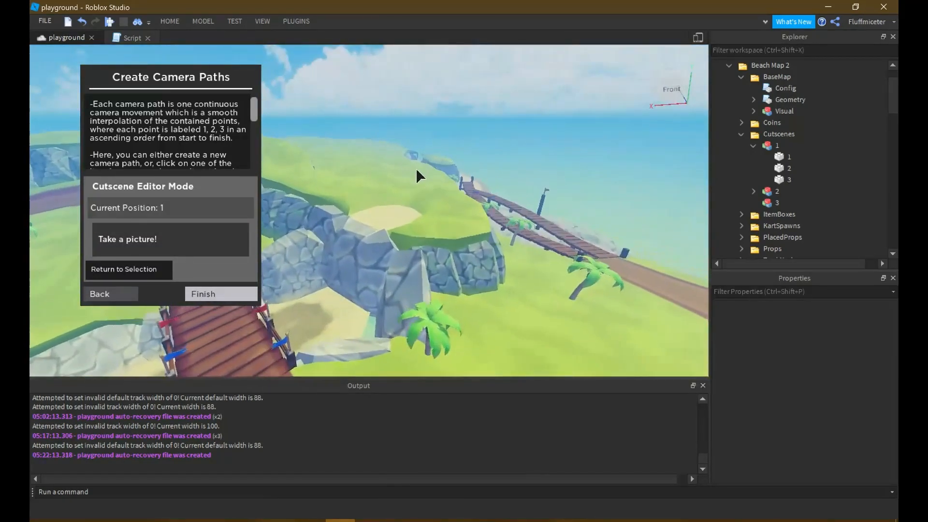
pyautogui.press('w')
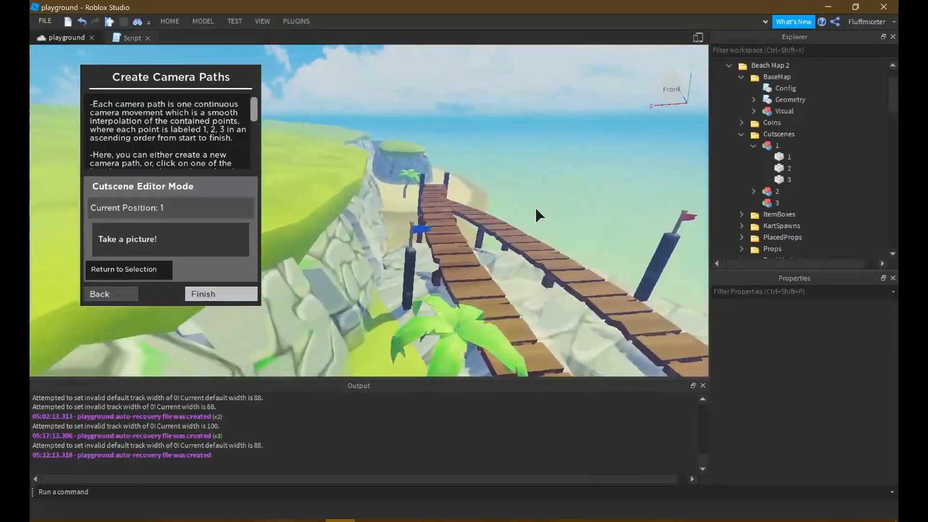
pyautogui.press('s')
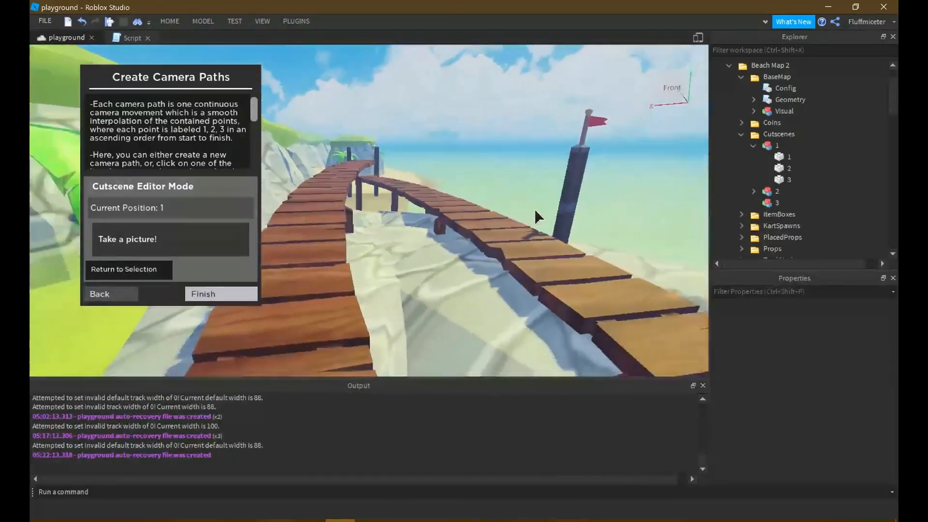
pyautogui.press('s')
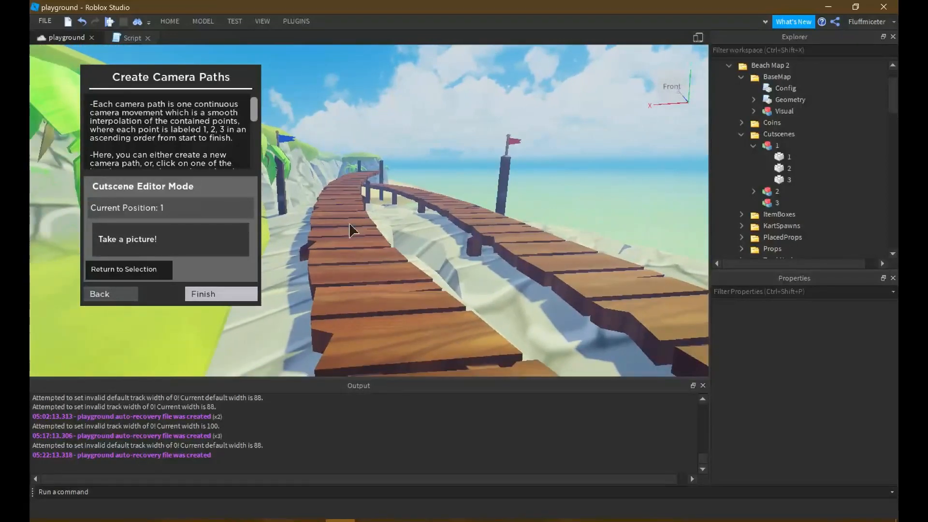
pyautogui.click(180, 243)
# Advance past the red-flagged post along the seaward walkway and capture the second camera position
pyautogui.press('w')
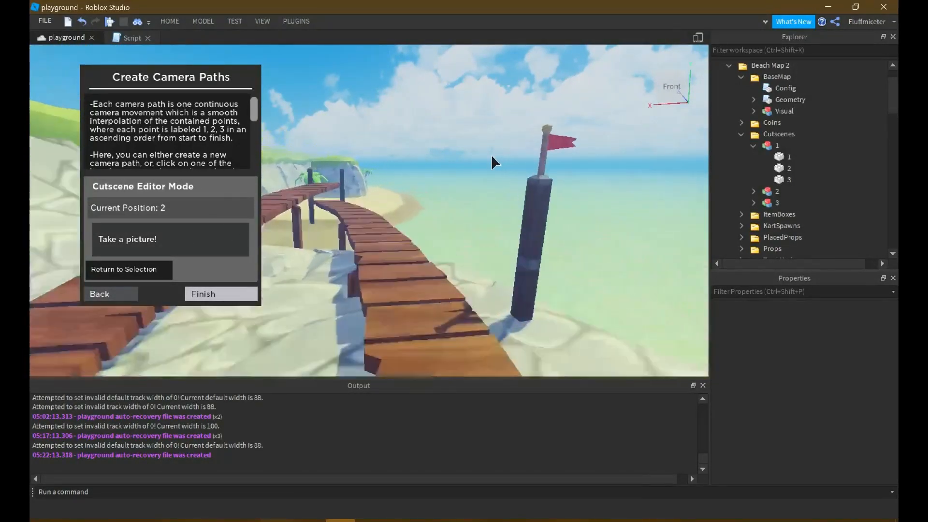
pyautogui.press('w')
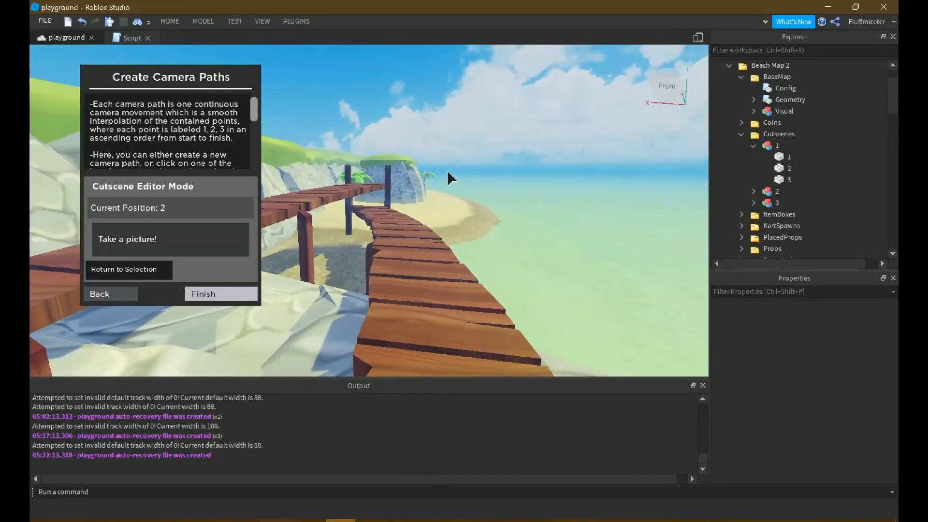
pyautogui.click(201, 239)
# Fly off the walkway to the beach, face along the shoreline beside the cliff, and capture the third camera position
pyautogui.press('w')
pyautogui.press('w')
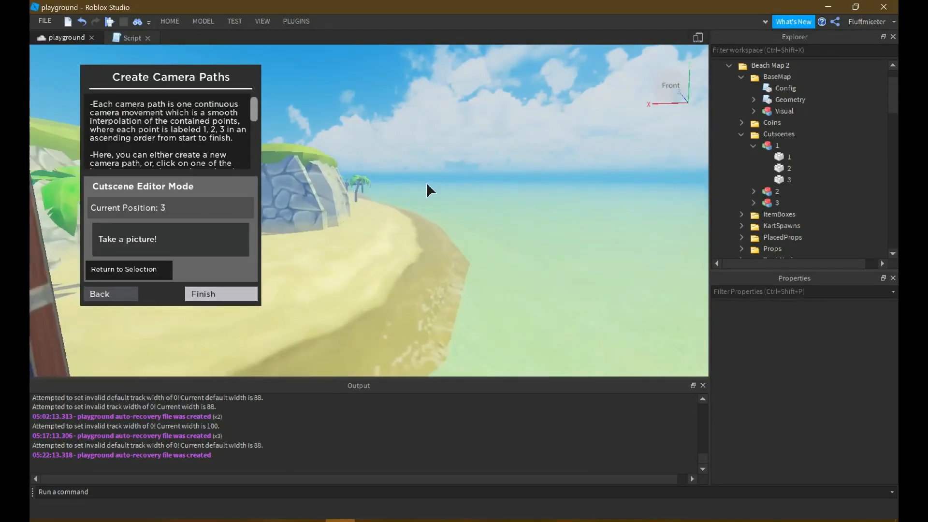
pyautogui.moveTo(447, 155); pyautogui.dragTo(448, 155, button='right')
pyautogui.press('e')
pyautogui.press('d')
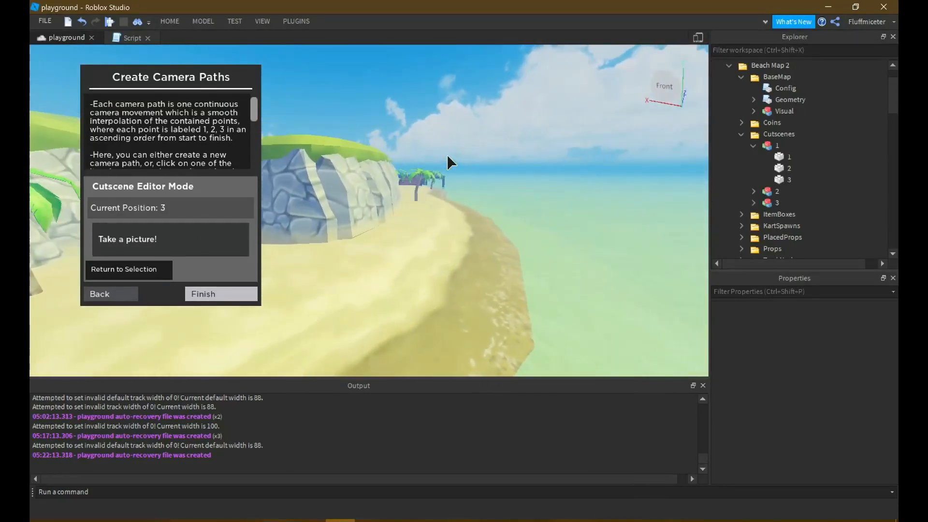
pyautogui.click(187, 242)
pyautogui.click(187, 241)
# Move on along the beach toward the palm trees and distant dock and capture the fourth camera position
pyautogui.press('w')
pyautogui.moveTo(466, 178); pyautogui.dragTo(466, 179, button='right')
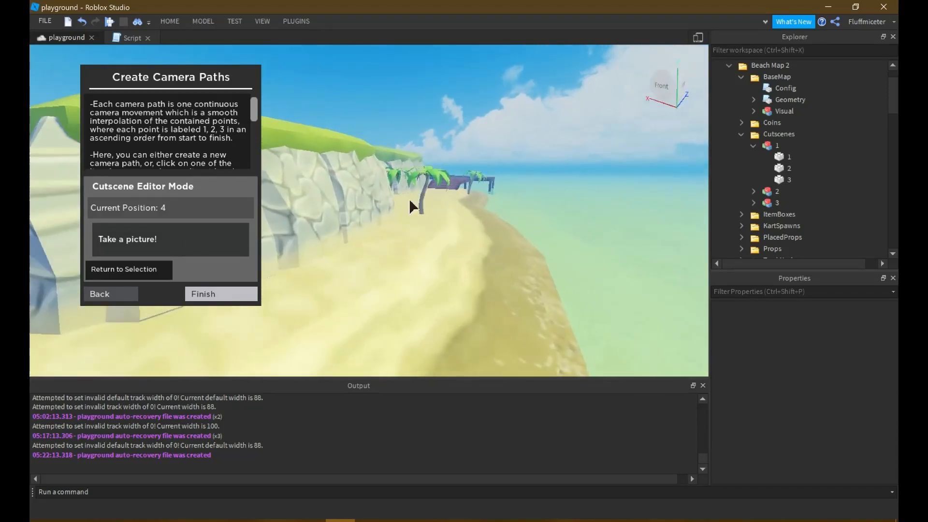
pyautogui.press('w')
pyautogui.press('d')
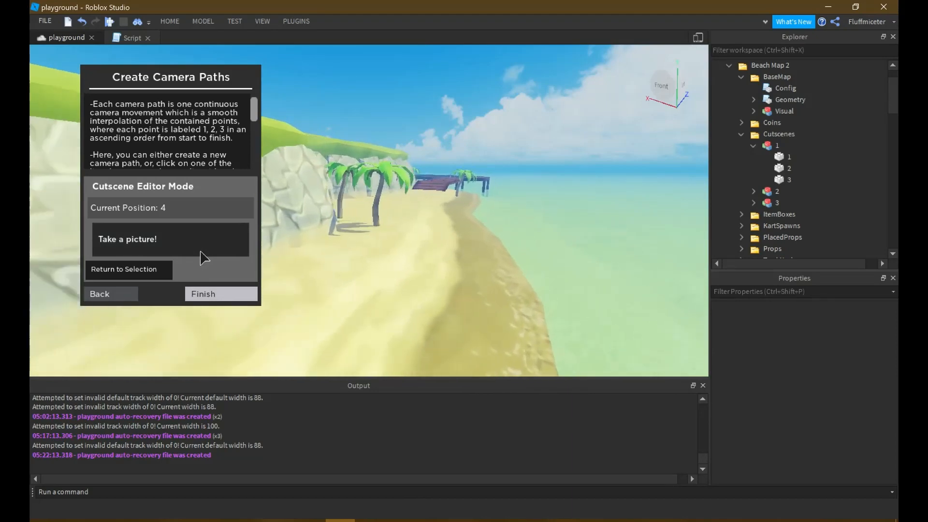
pyautogui.click(201, 257)
# Leave cutscene path 3, fly onto the wooden dock facing back along the beach, then create and open cutscene path 4
pyautogui.press('w')
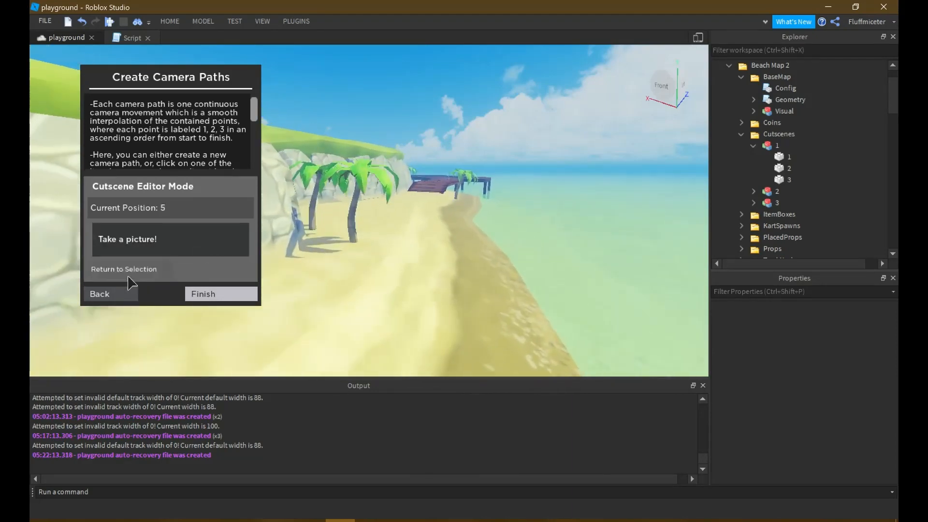
pyautogui.click(126, 270)
pyautogui.press('w')
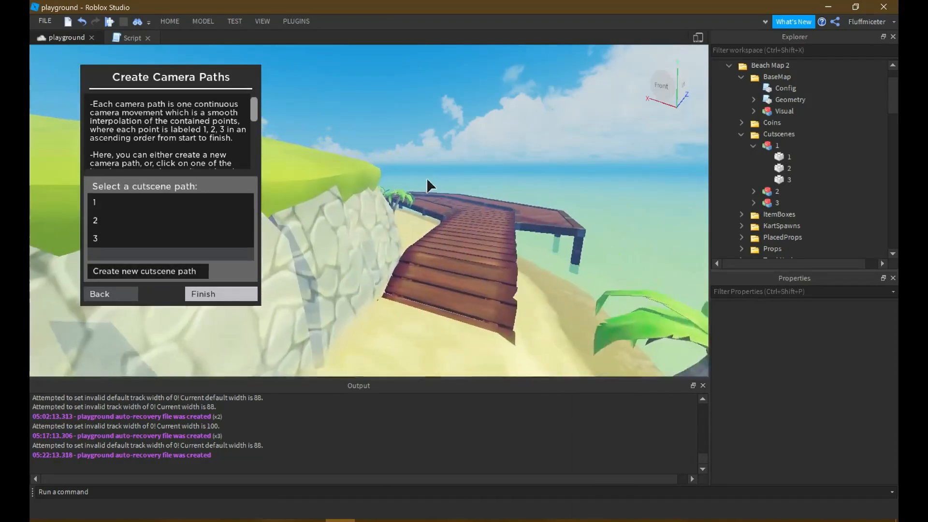
pyautogui.press('w')
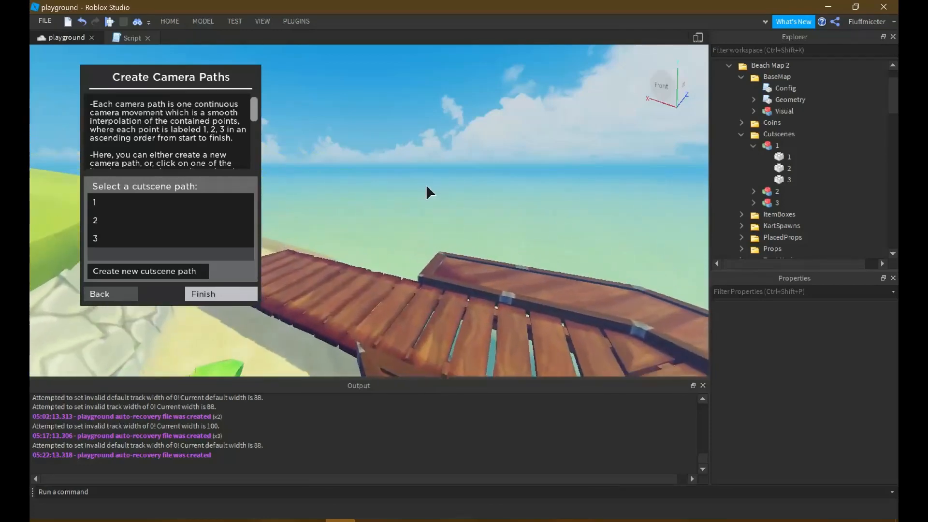
pyautogui.moveTo(426, 186); pyautogui.dragTo(424, 196, button='right')
pyautogui.press('w')
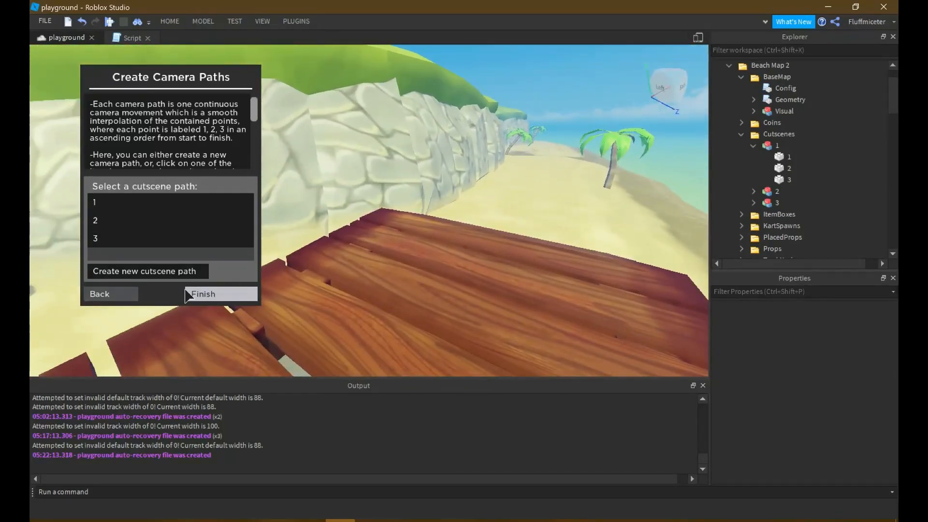
pyautogui.click(176, 273)
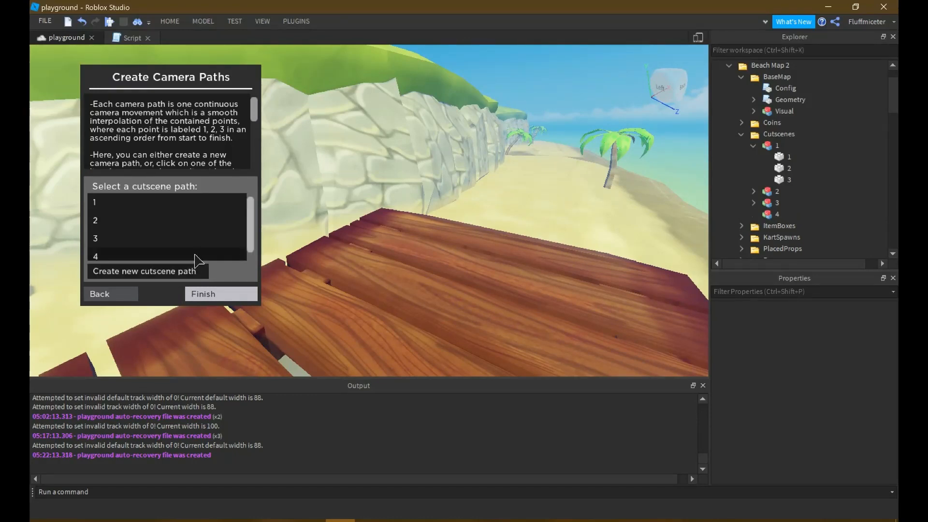
pyautogui.click(196, 257)
# Capture the close dock view as path 4's first camera position, and a pulled-back view down the dock as its second
pyautogui.click(182, 251)
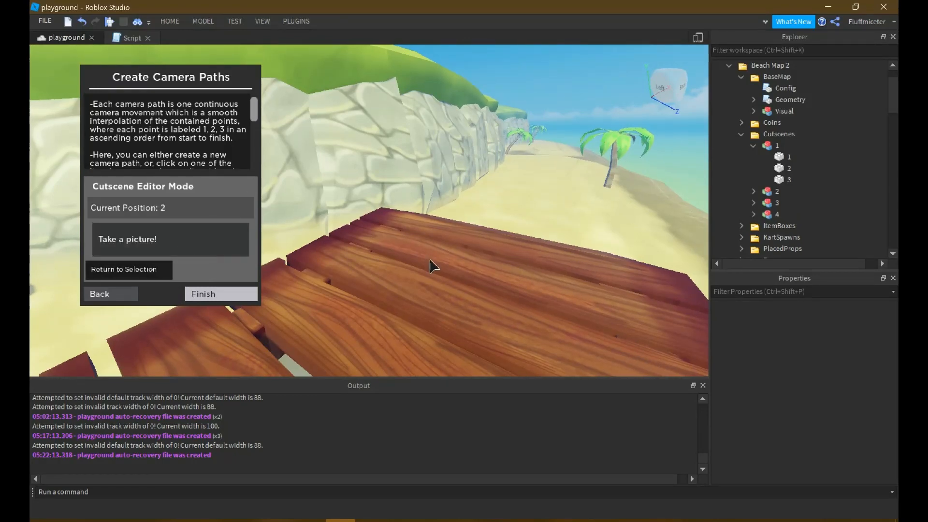
pyautogui.press('s')
pyautogui.moveTo(431, 261); pyautogui.dragTo(450, 260, button='right')
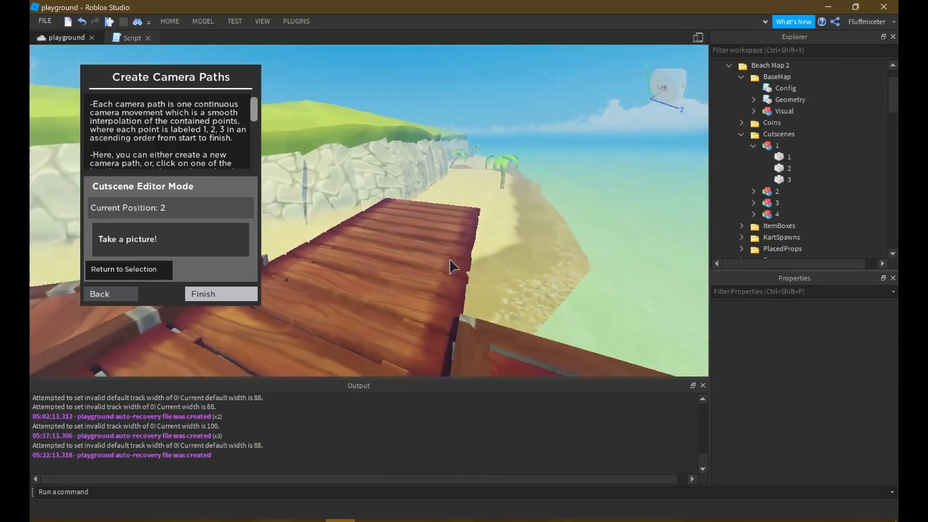
pyautogui.press('s')
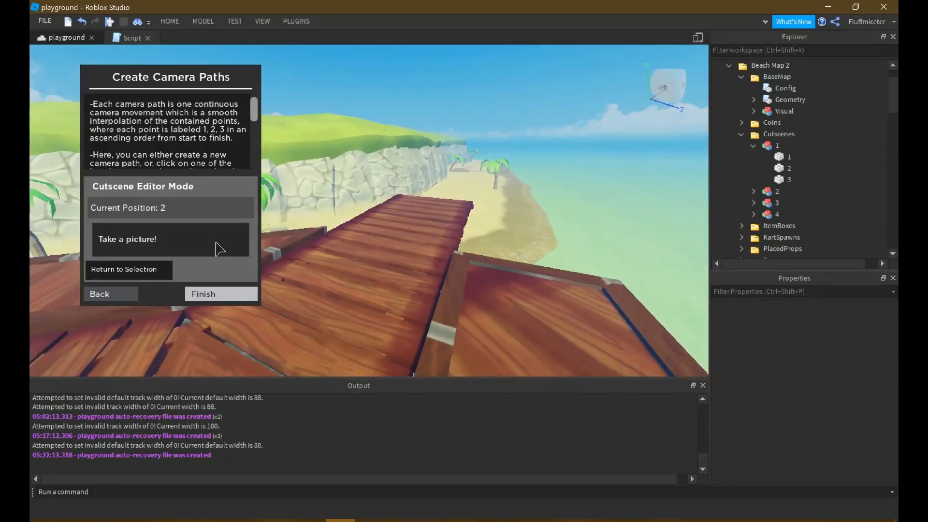
pyautogui.click(219, 248)
# Return to the cutscene path selection and examine the camera points stored under paths 1 to 4 in the Cutscenes folder
pyautogui.click(141, 273)
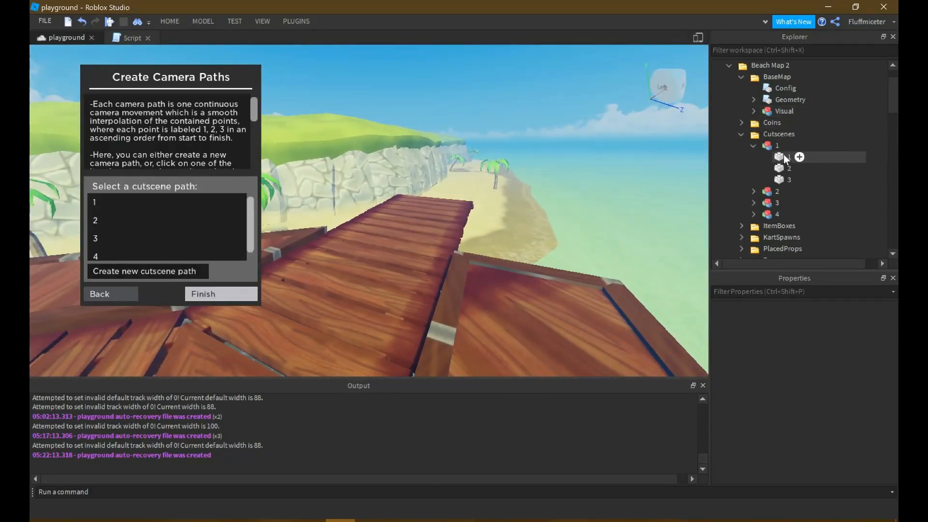
pyautogui.click(754, 146)
pyautogui.click(753, 158)
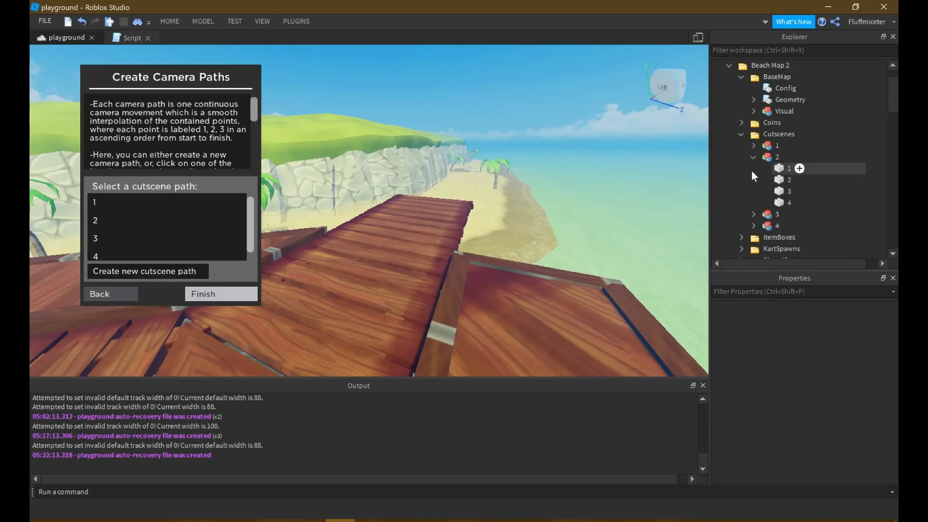
pyautogui.click(753, 158)
pyautogui.click(753, 169)
pyautogui.click(753, 169)
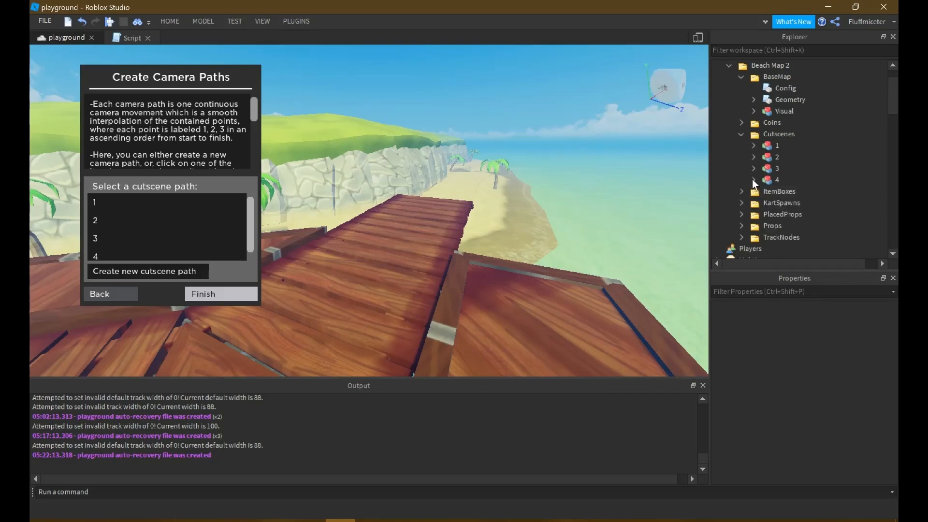
pyautogui.click(753, 180)
pyautogui.click(753, 180)
pyautogui.scroll(3, 772, 87)
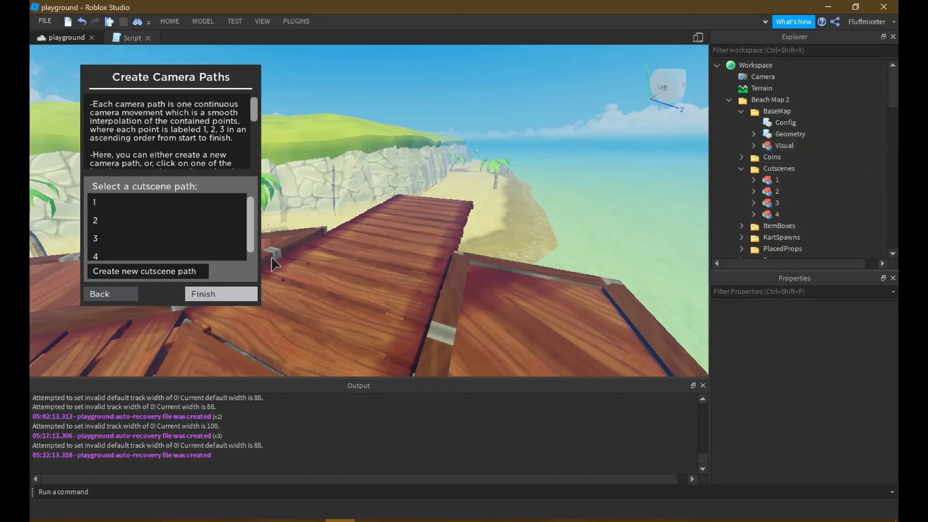
# Go back from the camera path setup to the Place Props stage
pyautogui.click(126, 298)
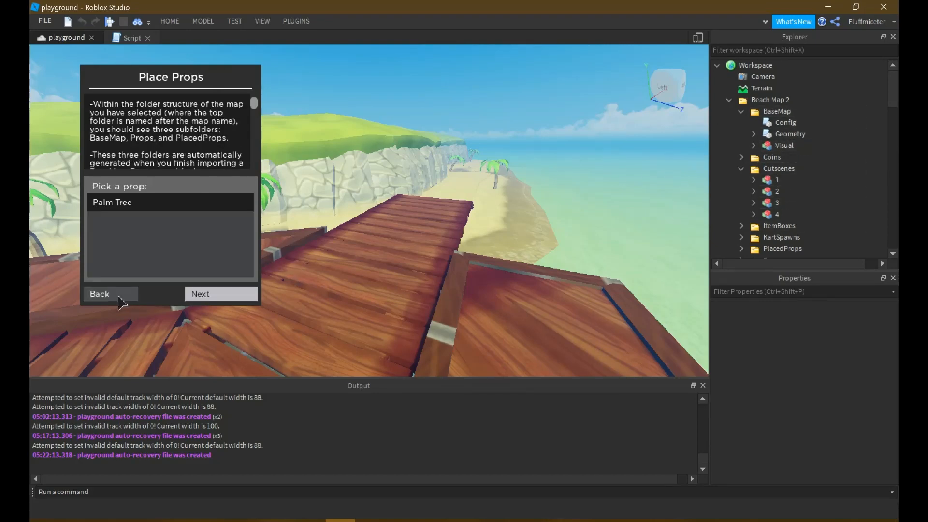
# Return to the Transfer Data stage and overwrite the item boxes, coins, kart spawns and camera paths with Beach Map's, leaving Track Nodes unchecked
pyautogui.click(121, 297)
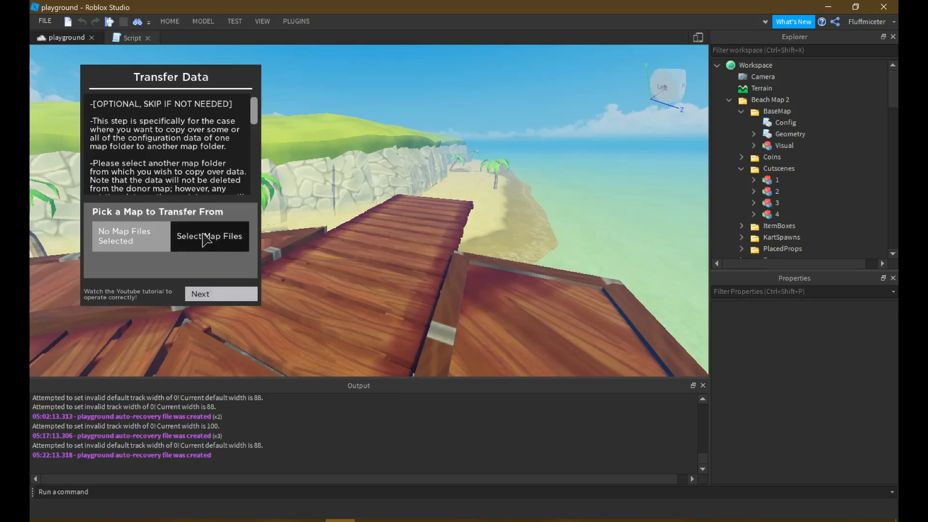
pyautogui.scroll(-5, 844, 140)
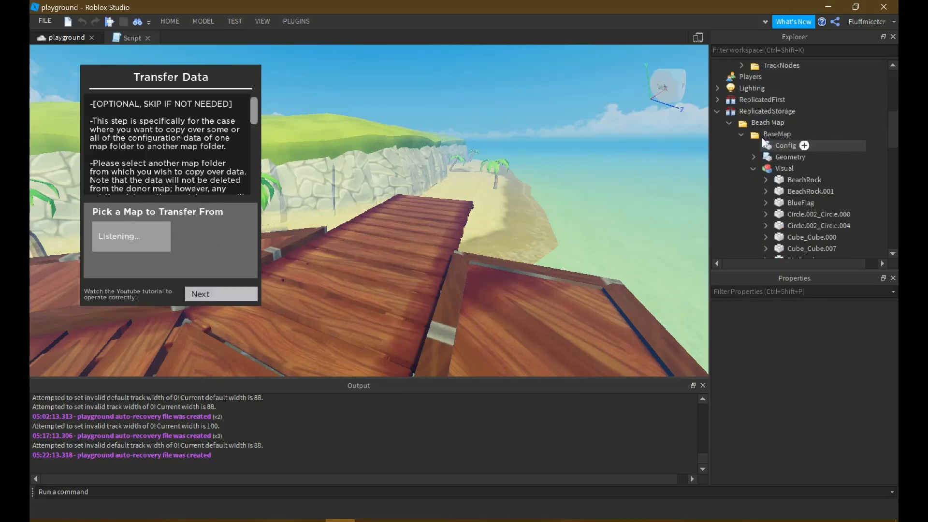
pyautogui.click(753, 125)
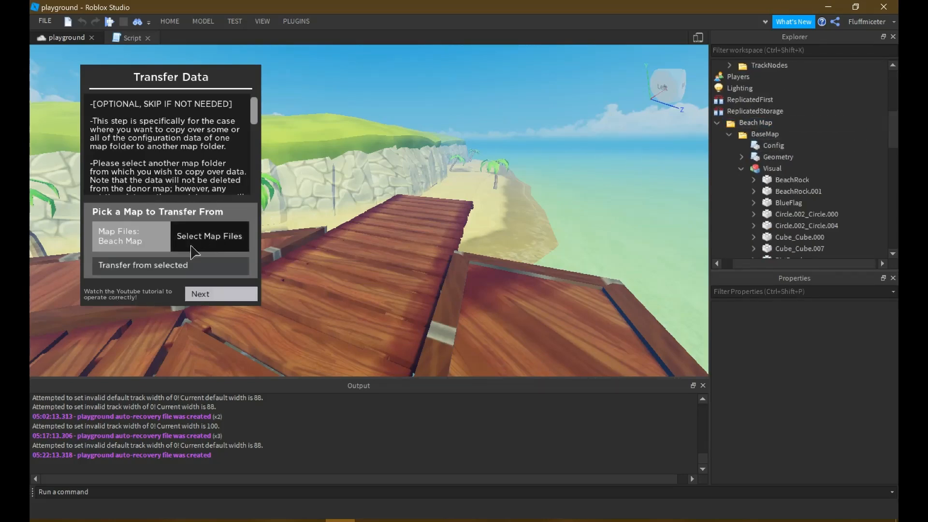
pyautogui.click(184, 264)
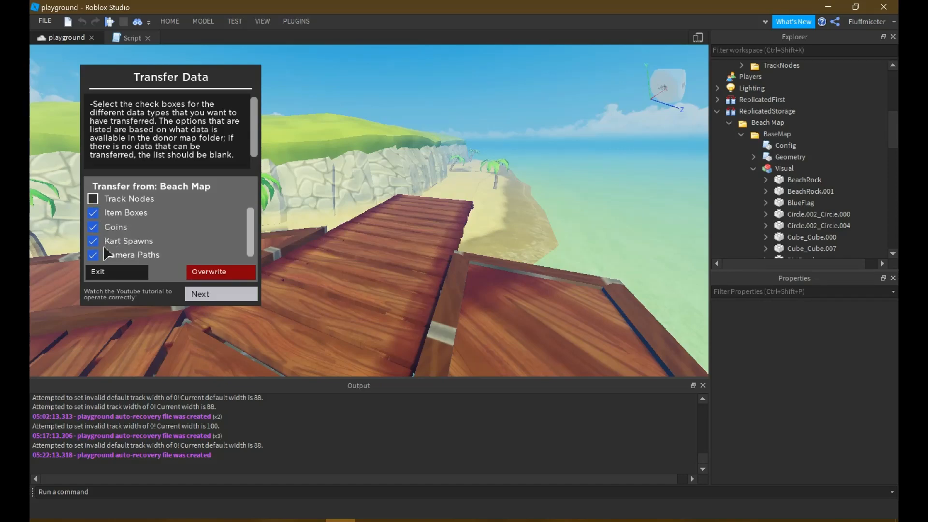
pyautogui.click(222, 275)
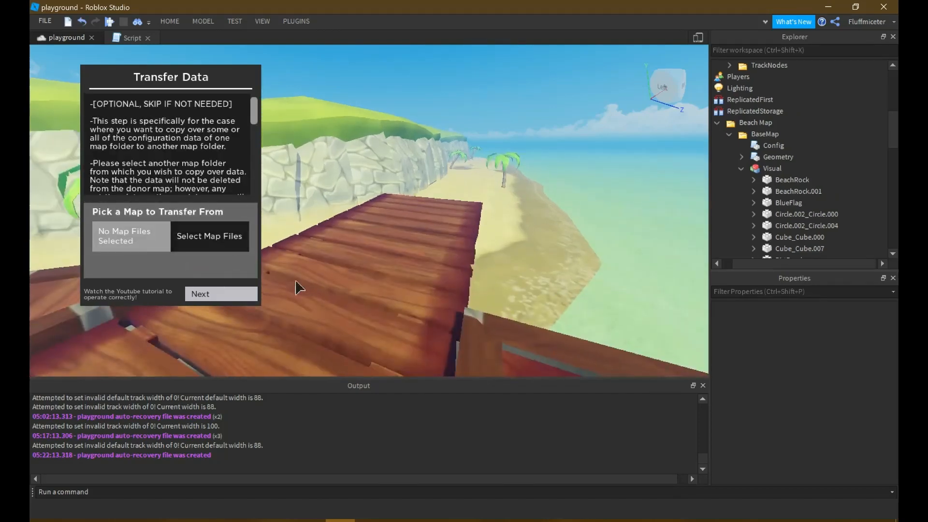
# Advance to the Place Item Boxes stage and inspect the item boxes along the beach, bridges and curved walkway
pyautogui.click(239, 296)
pyautogui.click(237, 296)
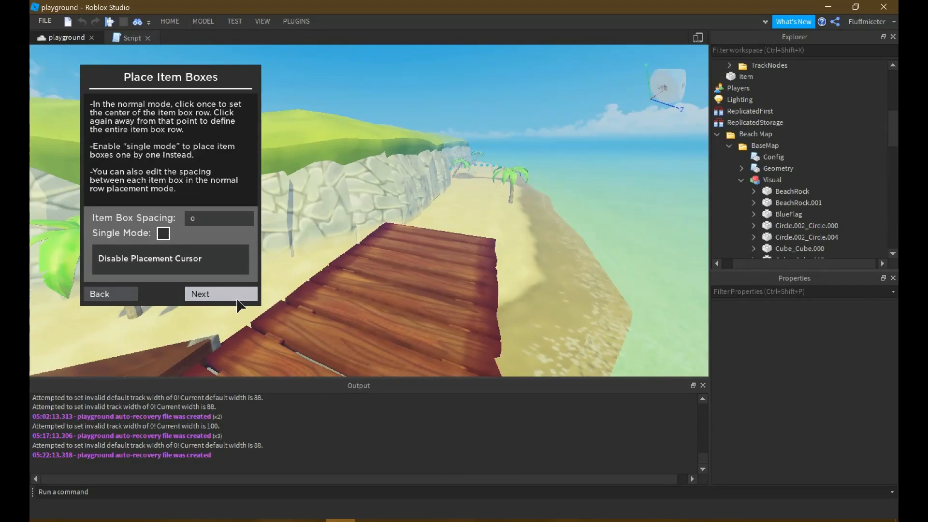
pyautogui.press('w')
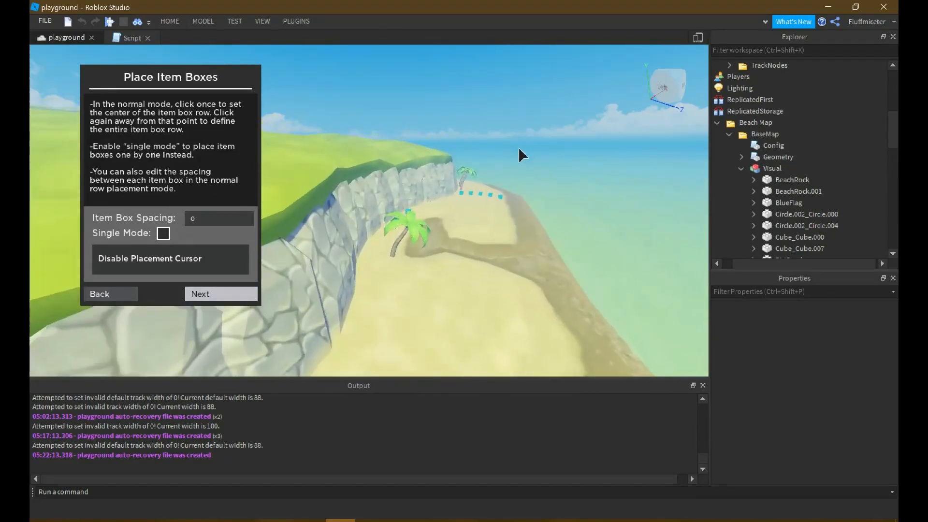
pyautogui.press('w')
pyautogui.moveTo(490, 186); pyautogui.dragTo(498, 217, button='right')
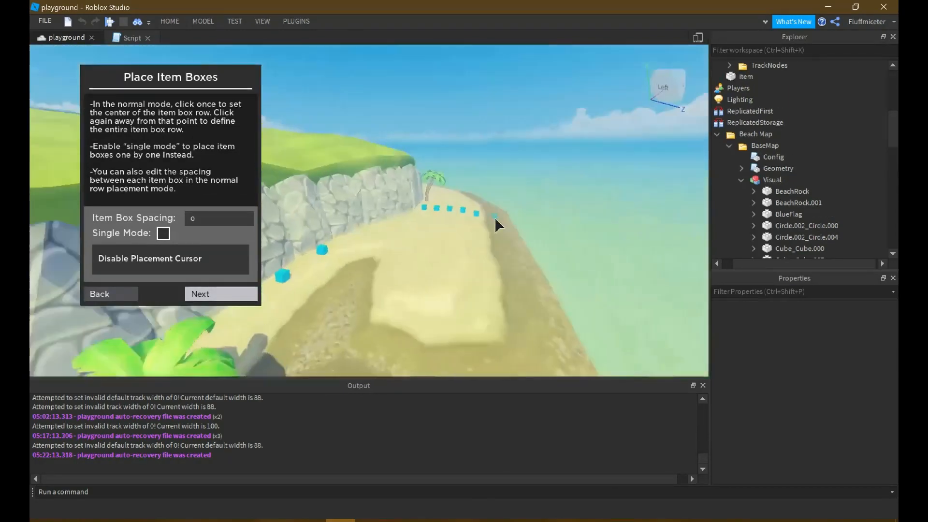
pyautogui.press('w')
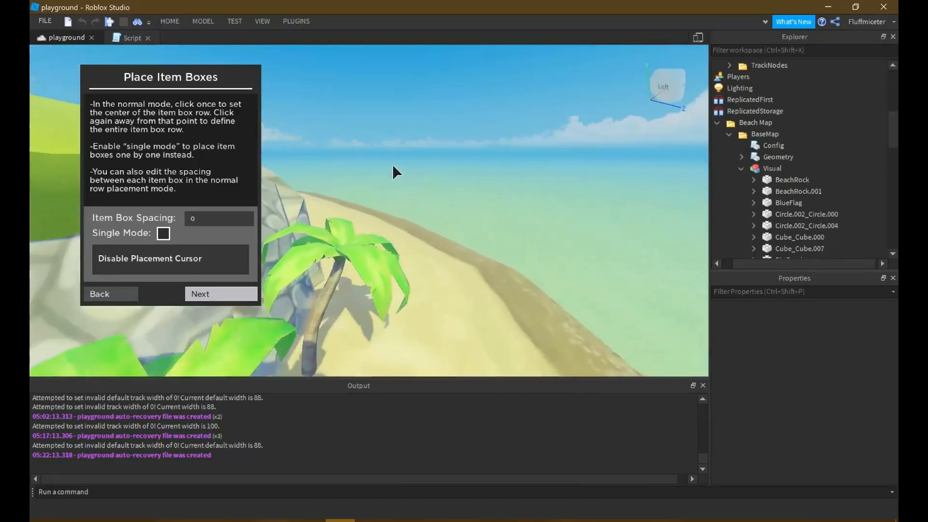
pyautogui.press('w')
pyautogui.press('s')
pyautogui.moveTo(369, 184); pyautogui.dragTo(368, 184, button='right')
pyautogui.press('w')
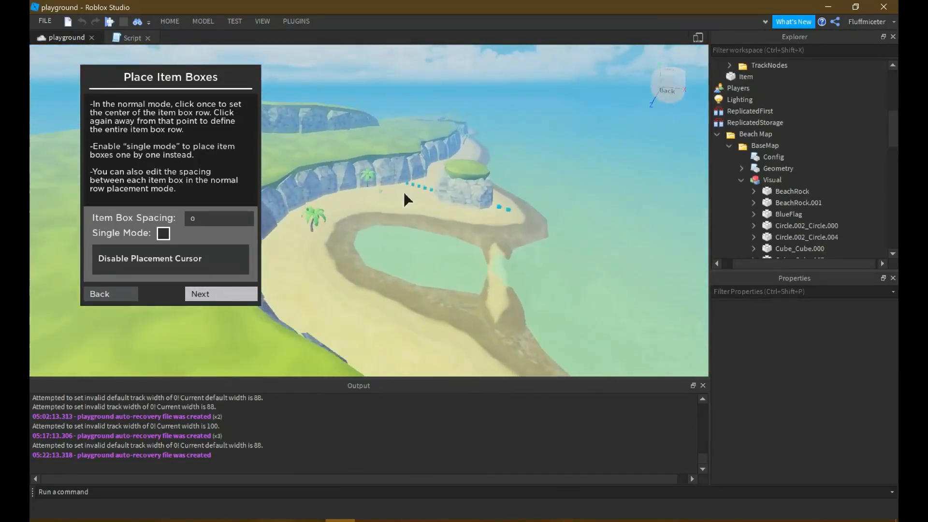
pyautogui.press('w')
pyautogui.press('e')
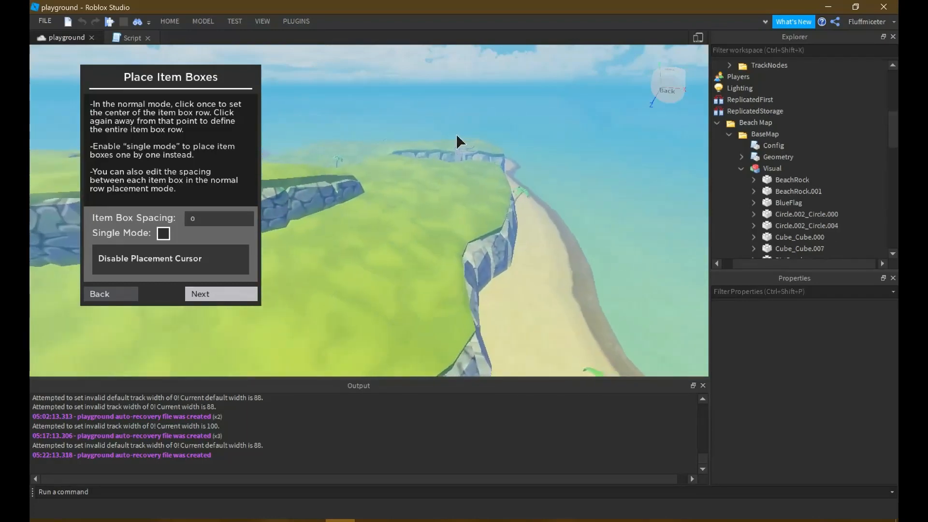
pyautogui.press('w')
pyautogui.moveTo(438, 165); pyautogui.dragTo(394, 173, button='right')
pyautogui.press('w')
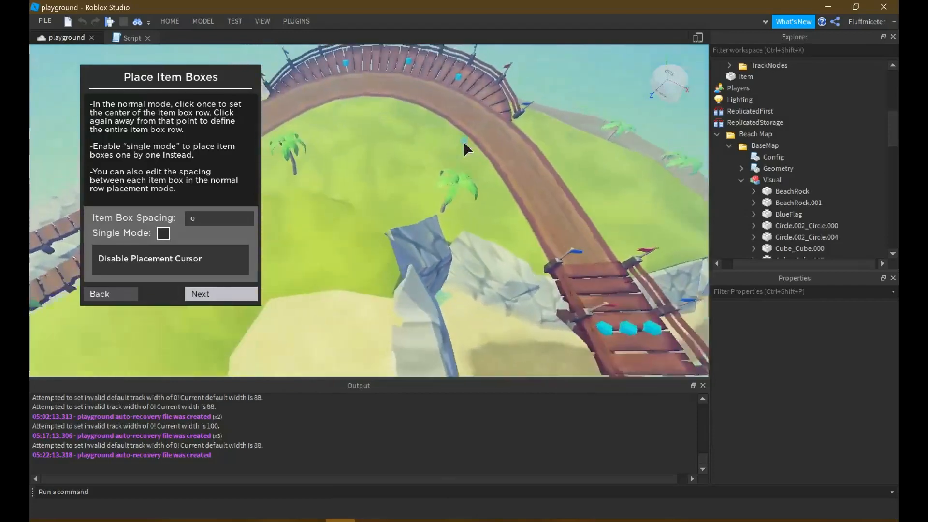
pyautogui.press('w')
pyautogui.moveTo(463, 141); pyautogui.dragTo(464, 143, button='right')
pyautogui.press('s')
pyautogui.moveTo(462, 100); pyautogui.dragTo(497, 112, button='right')
pyautogui.press('w')
pyautogui.press('w')
pyautogui.press('s')
pyautogui.press('w')
pyautogui.press('s')
pyautogui.press('w')
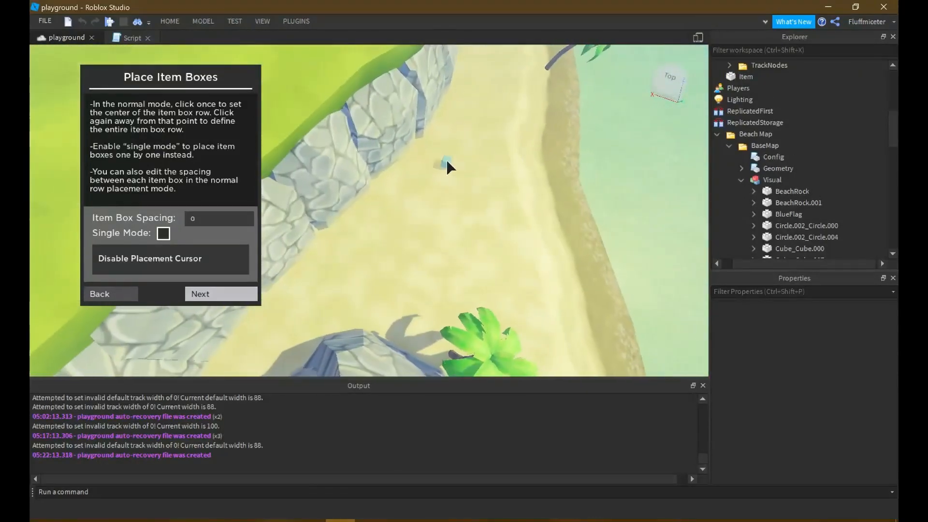
# Place a row of seven item boxes across the sand path leading to the wooden dock, then clear the selection
pyautogui.press('s')
pyautogui.press('d')
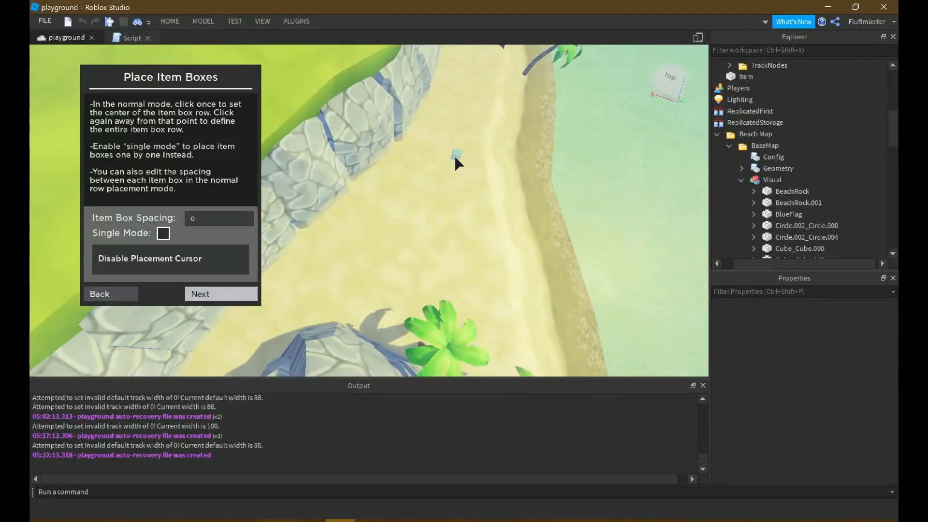
pyautogui.click(456, 157)
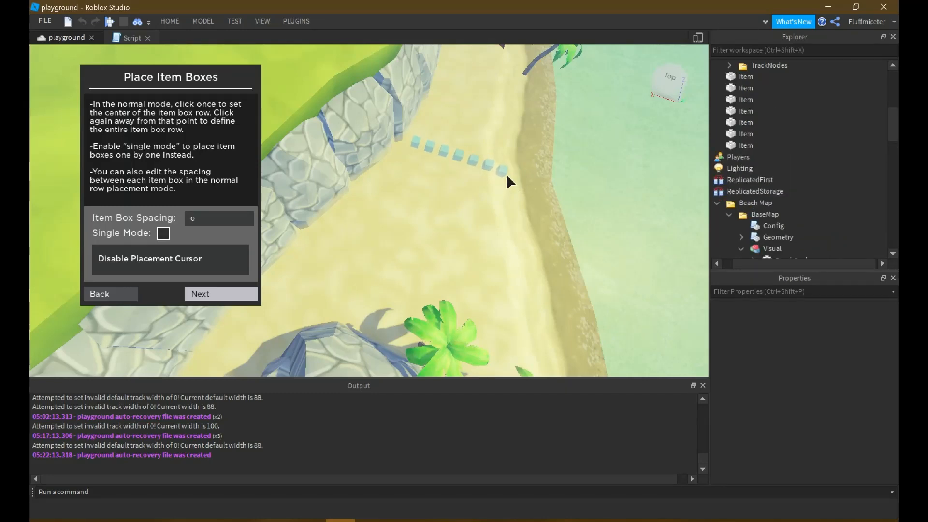
pyautogui.click(506, 170)
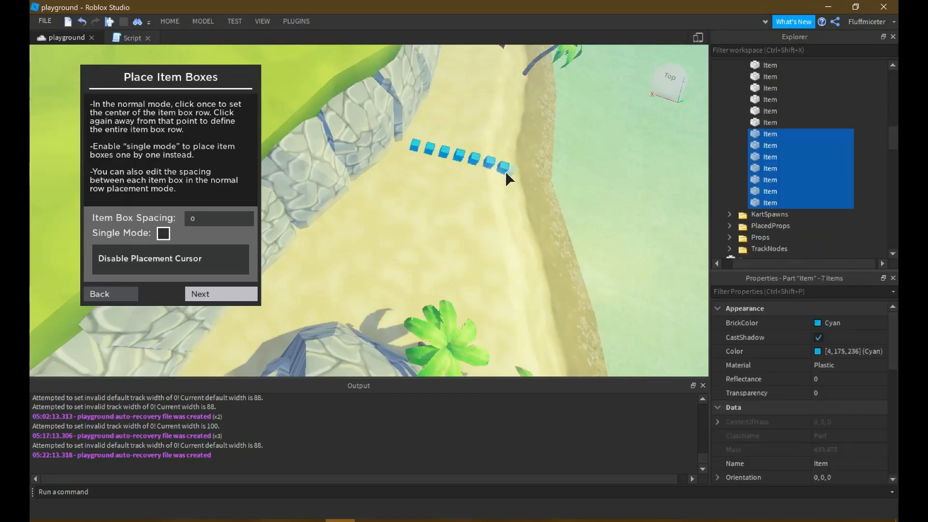
pyautogui.moveTo(505, 170); pyautogui.dragTo(431, 196, button='right')
pyautogui.press('s')
pyautogui.press('d')
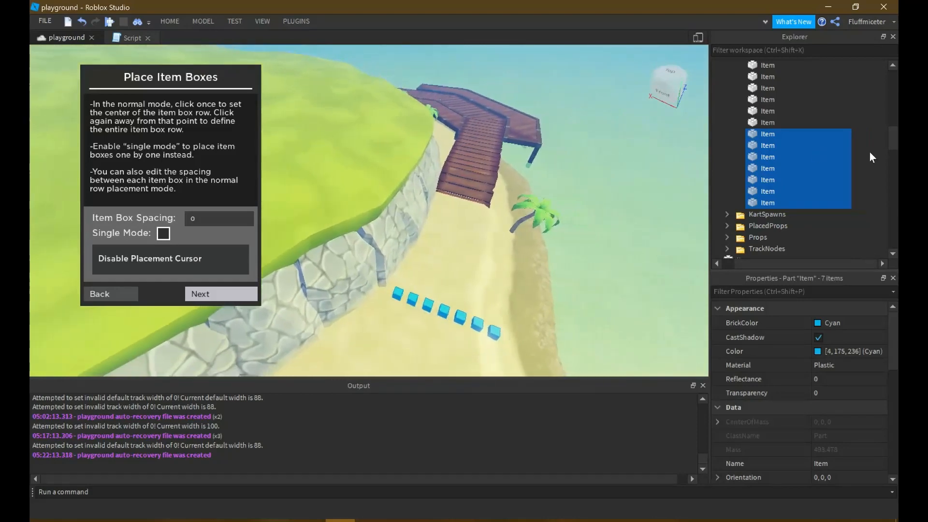
pyautogui.click(869, 152)
# Advance to the Place Coins stage and inspect the coin locations around the whole course
pyautogui.click(208, 297)
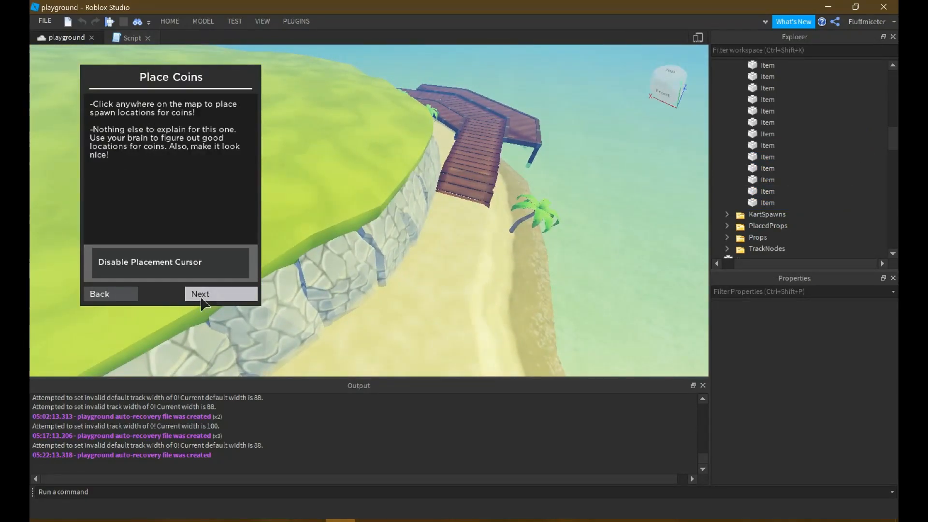
pyautogui.moveTo(540, 262); pyautogui.dragTo(535, 262, button='right')
pyautogui.press('w')
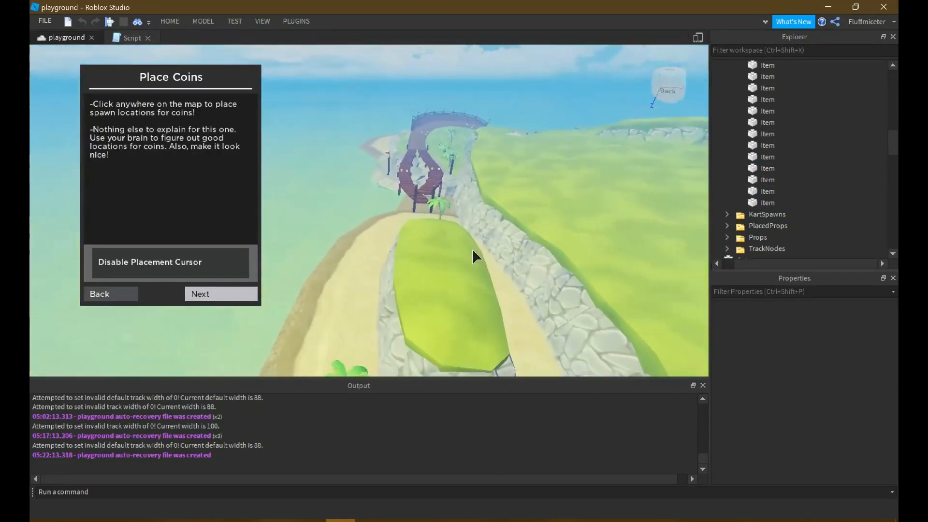
pyautogui.press('w')
pyautogui.moveTo(627, 194); pyautogui.dragTo(627, 194, button='right')
pyautogui.press('w')
pyautogui.moveTo(418, 141); pyautogui.dragTo(433, 230, button='right')
pyautogui.press('w')
pyautogui.press('w')
pyautogui.press('w')
pyautogui.press('w')
pyautogui.press('w')
pyautogui.press('w')
pyautogui.press('s')
# Go through the remaining setup stages, including Place Kart Spawns, to the Start Page and close the RoKarts Map Plugin
pyautogui.click(223, 300)
pyautogui.click(222, 299)
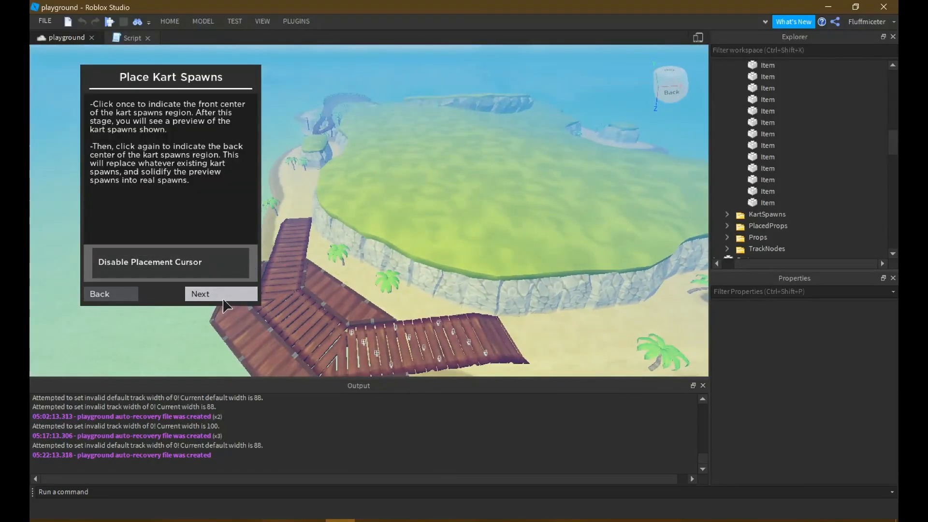
pyautogui.click(222, 299)
pyautogui.click(219, 299)
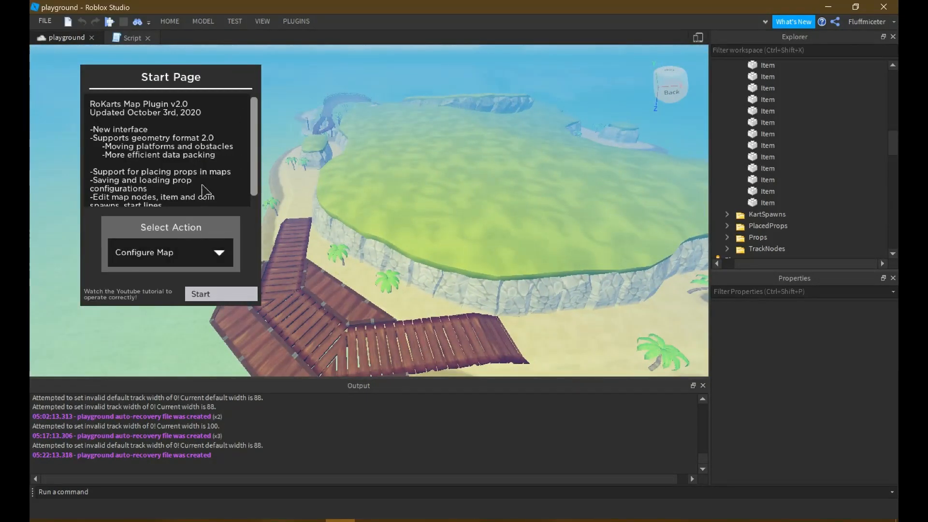
pyautogui.click(284, 20)
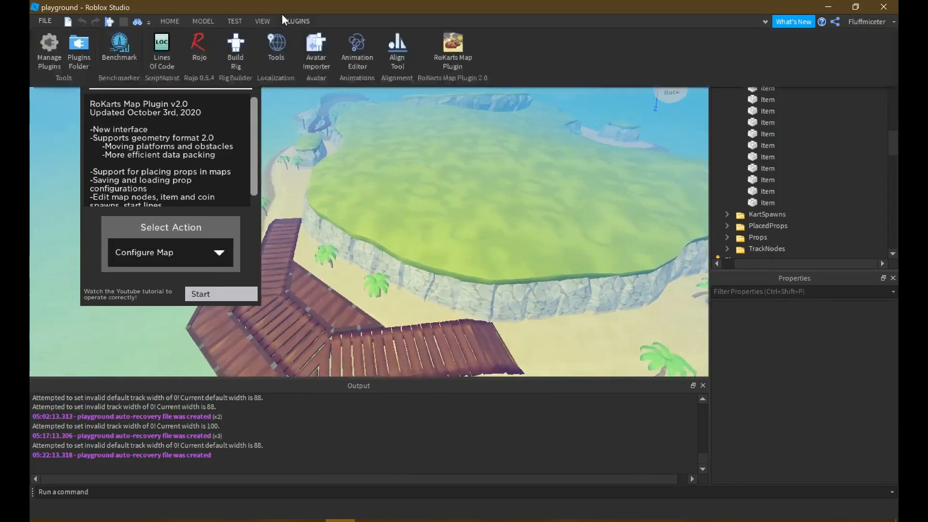
pyautogui.click(447, 48)
# Collapse the ItemBoxes, Cutscenes and BaseMap folders and the Beach Map 2 folder in the Workspace
pyautogui.click(830, 121)
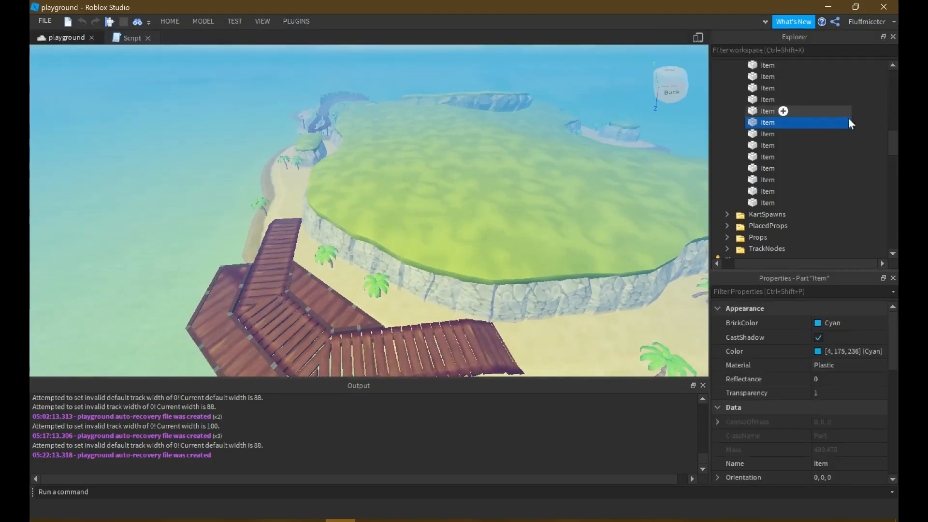
pyautogui.click(876, 166)
pyautogui.scroll(5, 829, 149)
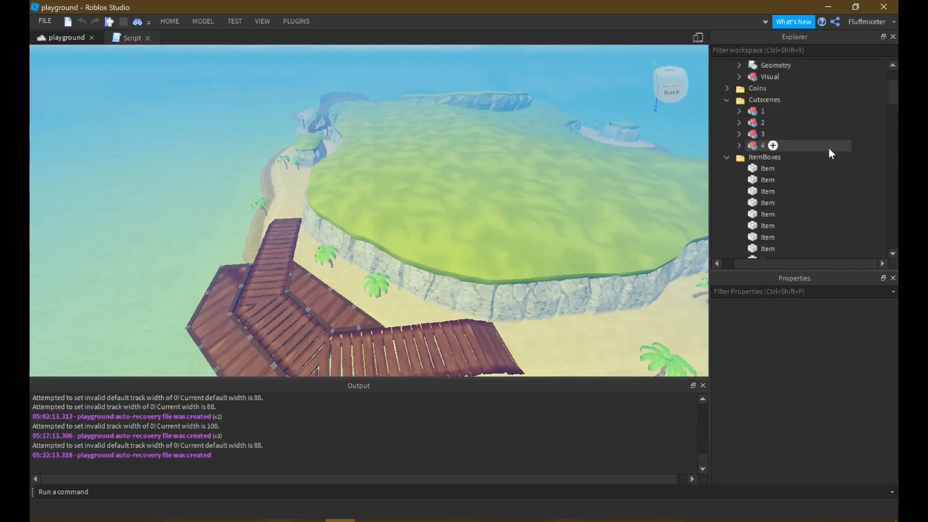
pyautogui.click(725, 226)
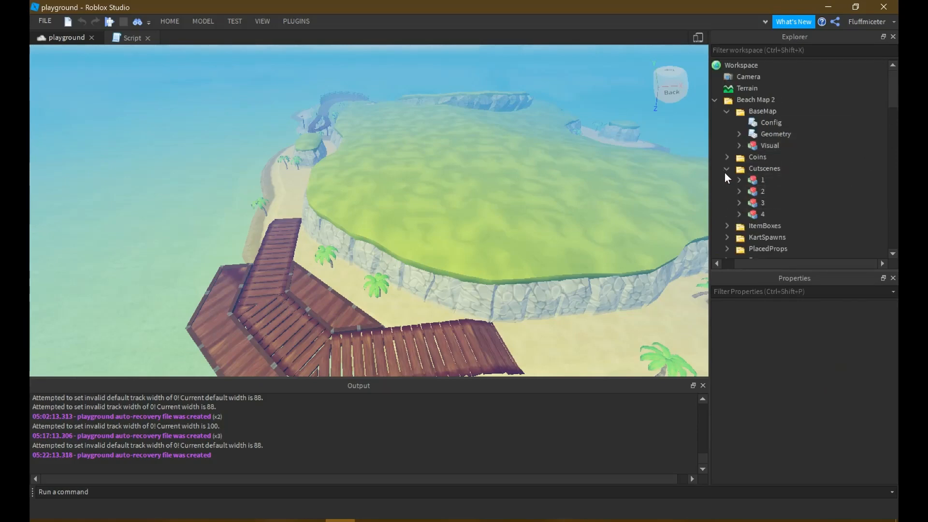
pyautogui.click(724, 171)
pyautogui.click(727, 111)
pyautogui.click(715, 100)
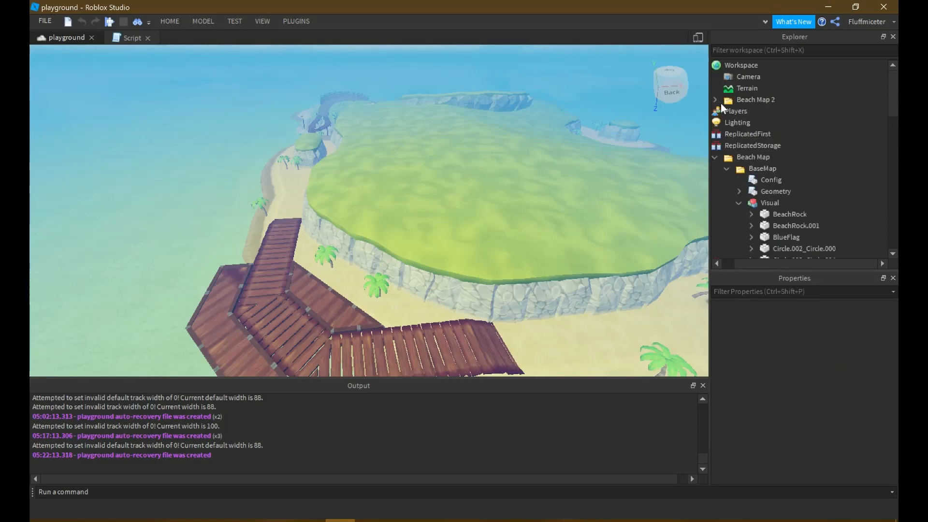
# Select Beach Map 2 and examine its outlined item boxes, coins, spawns and track nodes around the island
pyautogui.click(757, 99)
pyautogui.press('f')
pyautogui.scroll(3, 575, 162)
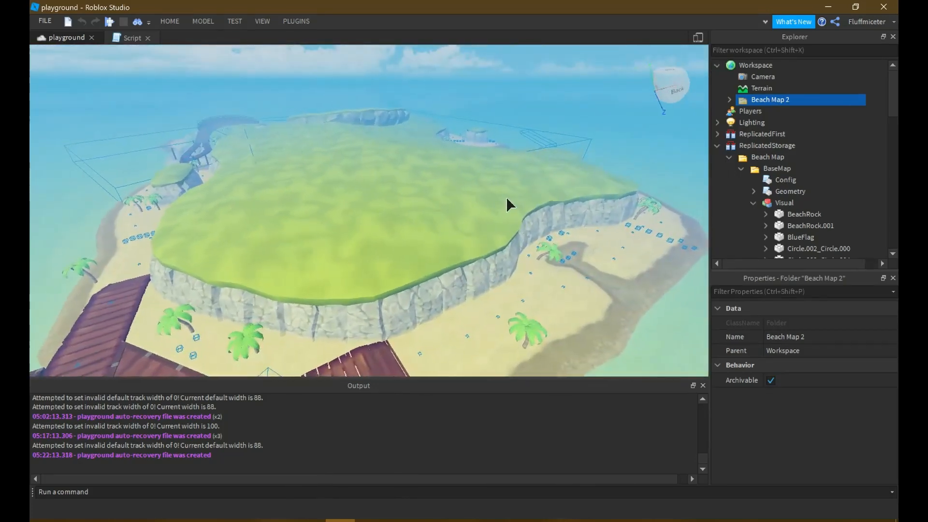
pyautogui.moveTo(506, 196); pyautogui.dragTo(505, 197, button='right')
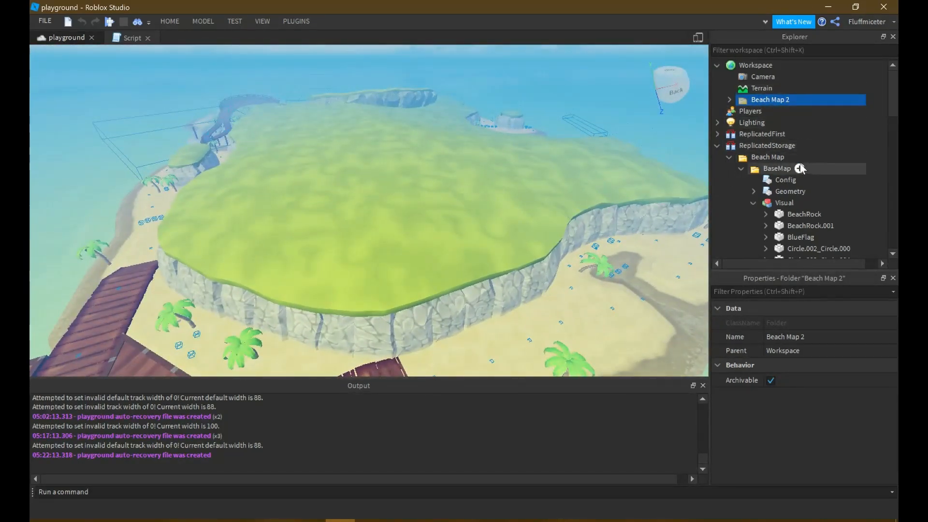
pyautogui.scroll(10, 414, 251)
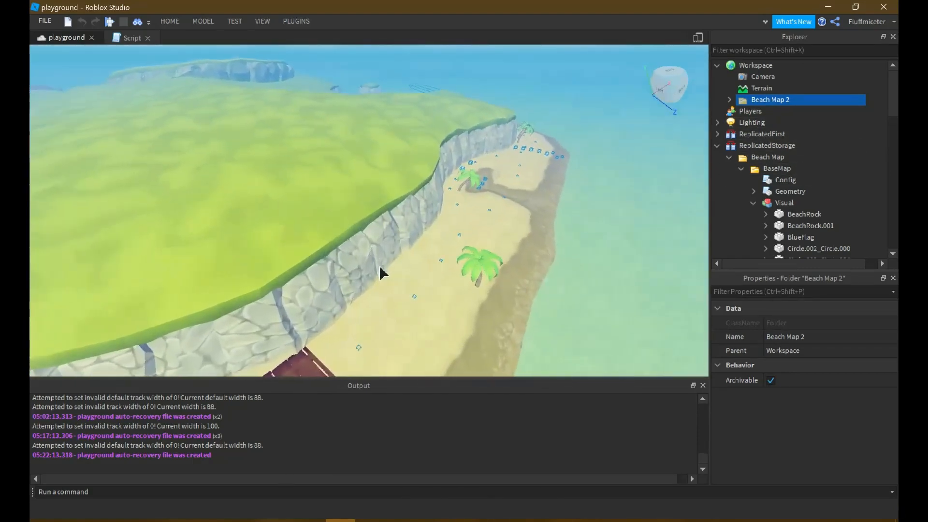
pyautogui.scroll(8, 392, 261)
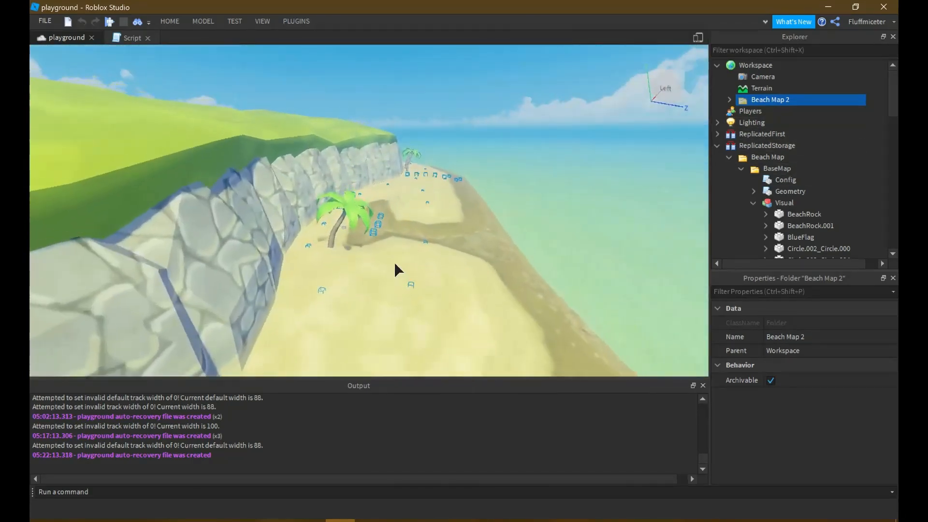
pyautogui.scroll(3, 438, 198)
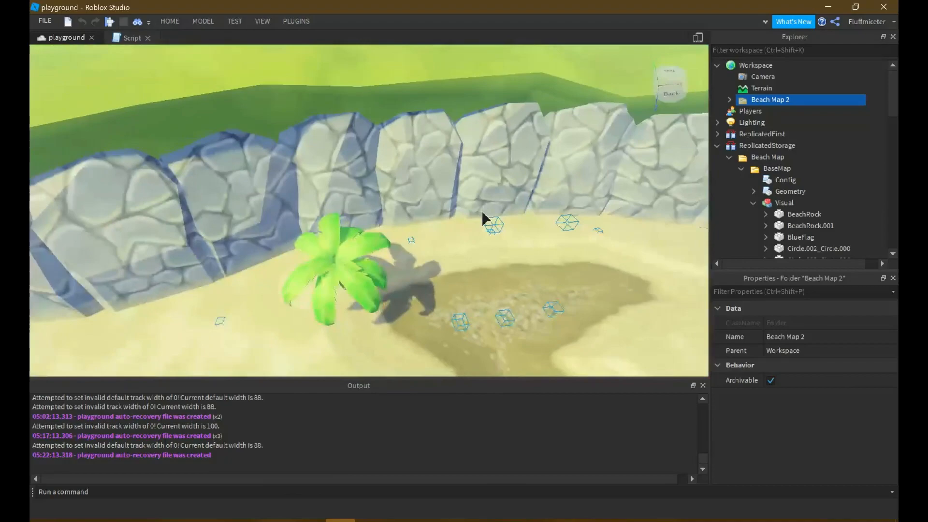
pyautogui.scroll(-5, 488, 204)
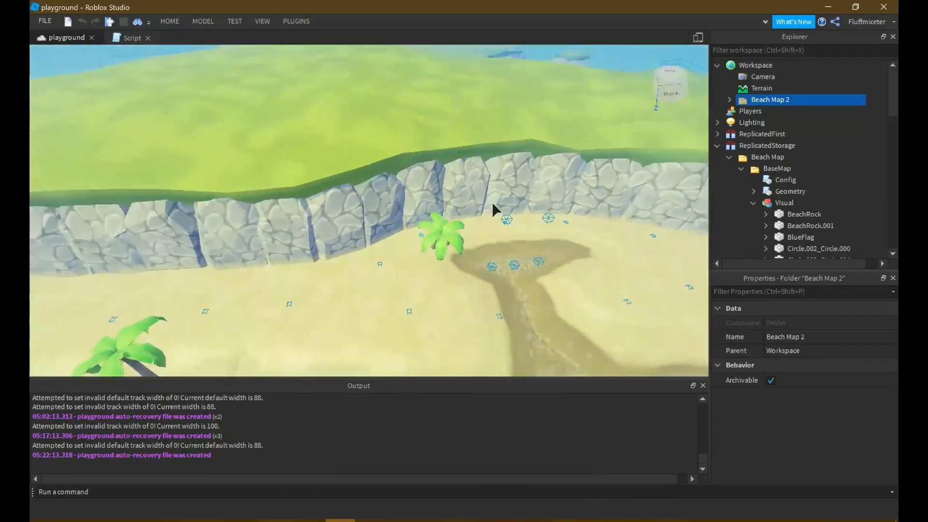
pyautogui.moveTo(492, 202); pyautogui.dragTo(401, 196, button='right')
pyautogui.scroll(3, 436, 190)
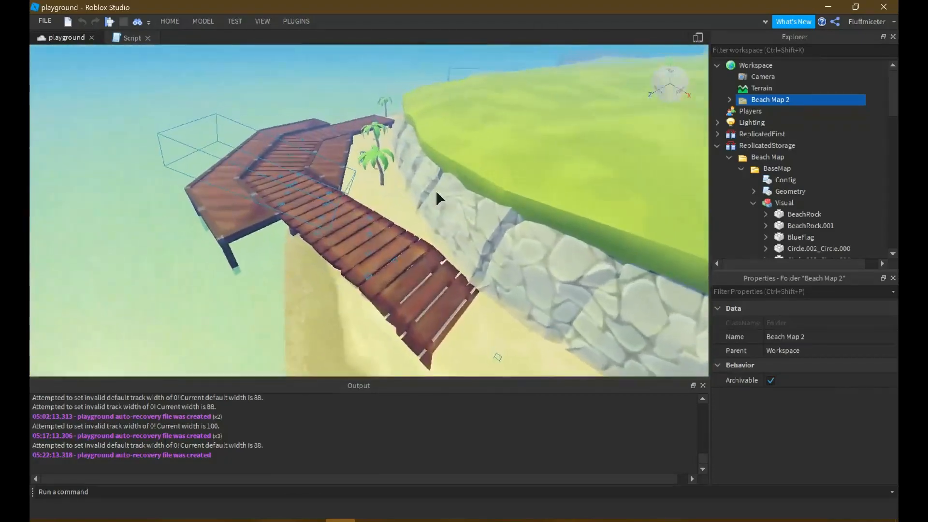
pyautogui.press('w')
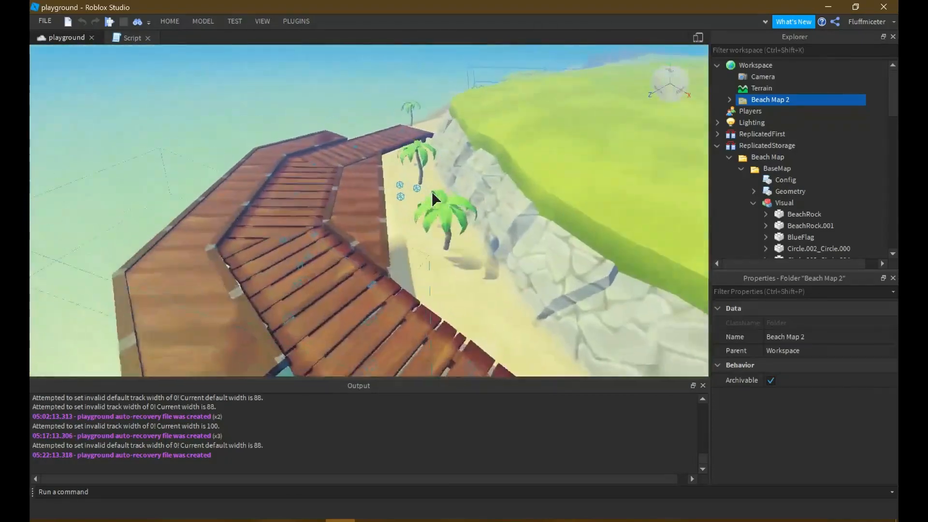
pyautogui.press('w')
pyautogui.moveTo(440, 195); pyautogui.dragTo(422, 236, button='right')
pyautogui.press('w')
pyautogui.press('w')
pyautogui.press('w')
pyautogui.press('s')
pyautogui.press('w')
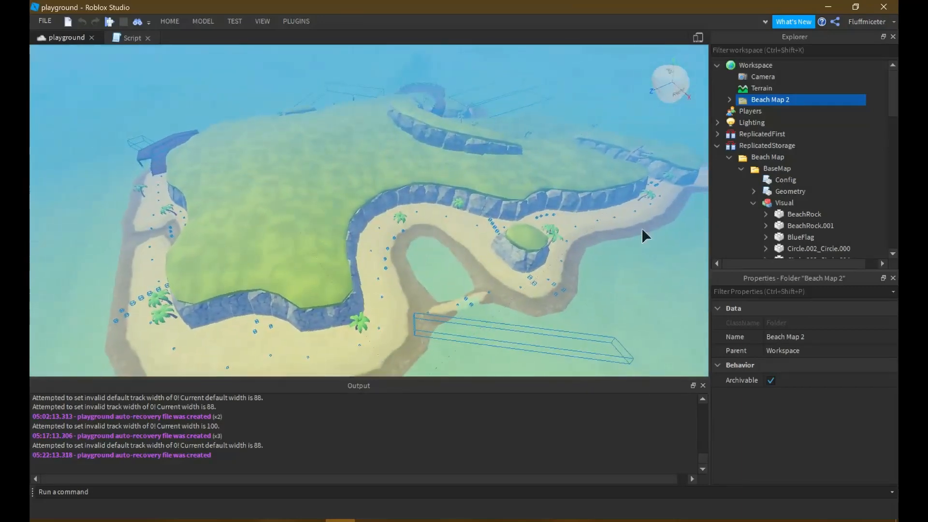
# Deselect Beach Map 2 and collapse the Beach Map folder in ReplicatedStorage
pyautogui.click(885, 169)
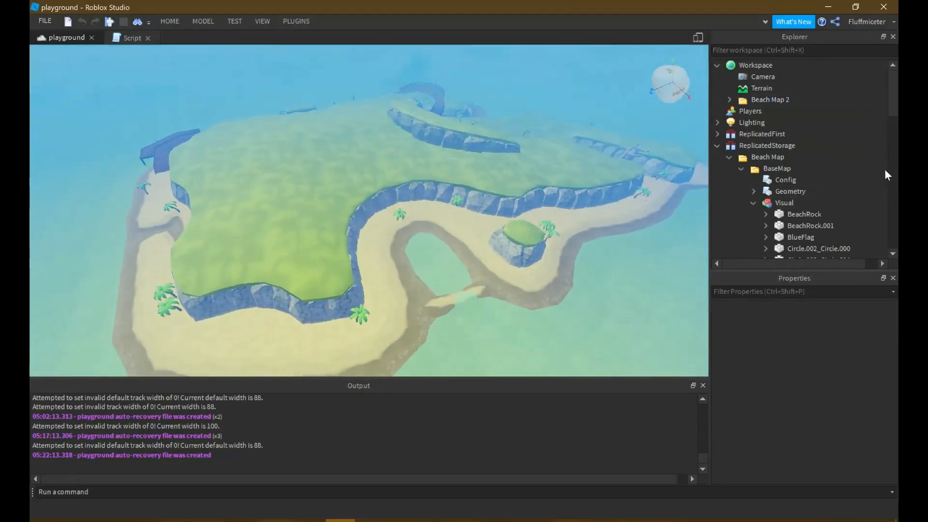
pyautogui.click(730, 157)
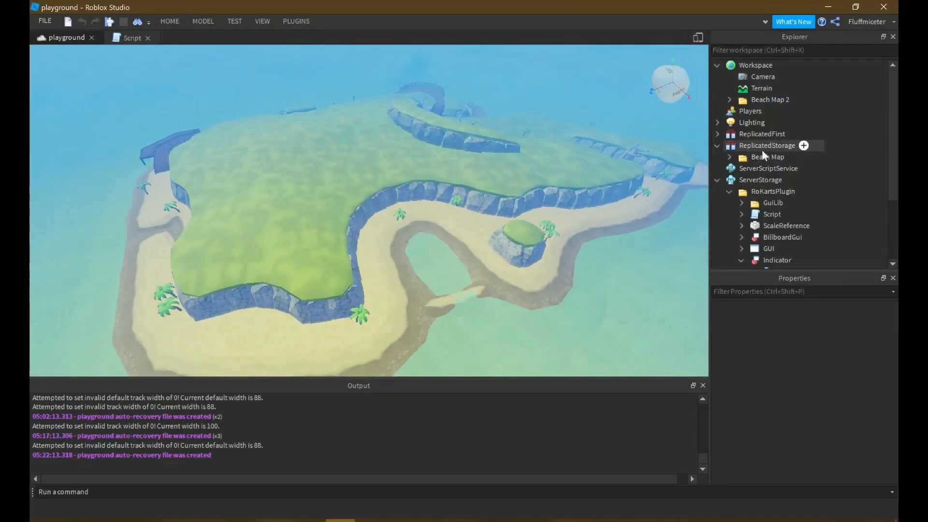